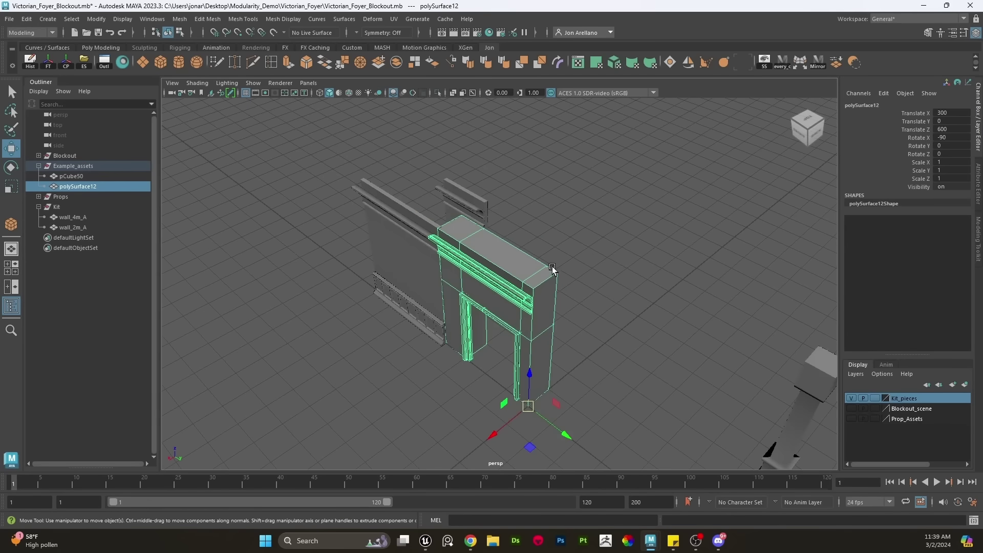
# Clear history and freeze transforms on the doorway wall polySurface12, and move it out of the Example_assets group
pyautogui.click(28, 66)
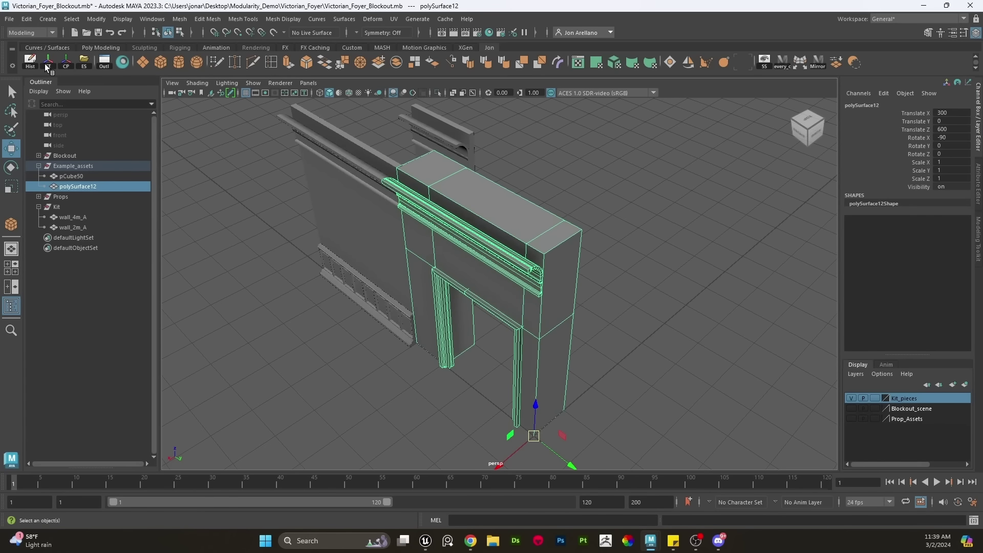
pyautogui.click(609, 330)
pyautogui.keyDown('alt'); pyautogui.moveTo(609, 332); pyautogui.dragTo(563, 311); pyautogui.keyUp('alt')
pyautogui.click(536, 312)
pyautogui.keyDown('alt'); pyautogui.moveTo(563, 311); pyautogui.dragTo(526, 324, button='middle'); pyautogui.keyUp('alt')
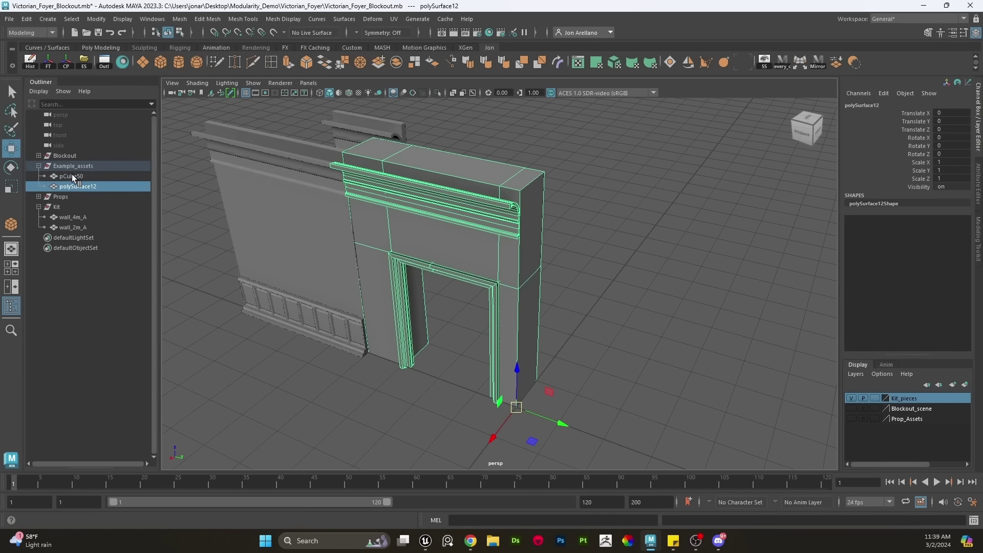
pyautogui.moveTo(71, 187)
pyautogui.mouseDown(button='middle')
pyautogui.moveTo(64, 221)
pyautogui.moveTo(63, 202)
pyautogui.mouseUp(button='middle')
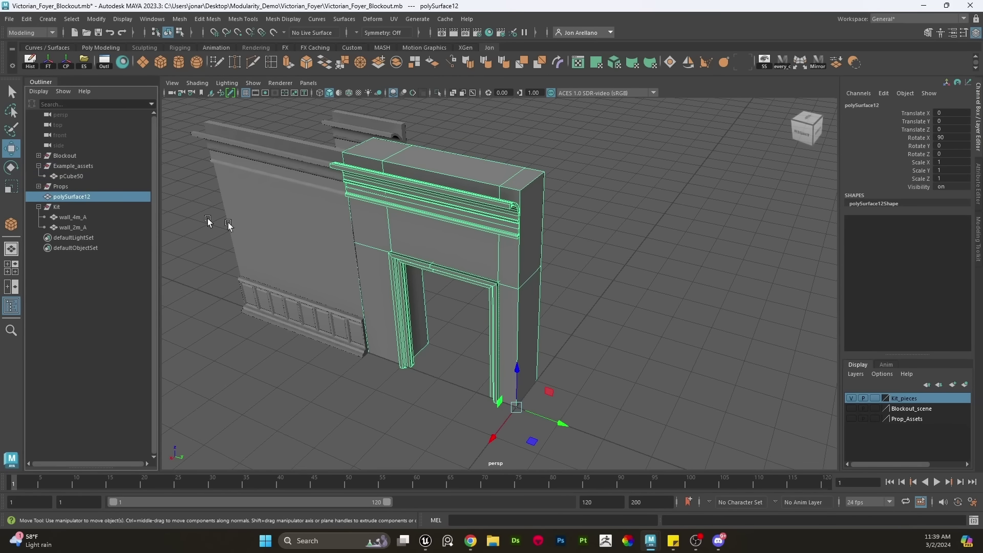
# Mirror-cut the doorway wall along X and move the cut plane to about -10.3 on the X axis
pyautogui.click(616, 276)
pyautogui.click(524, 262)
pyautogui.click(818, 61)
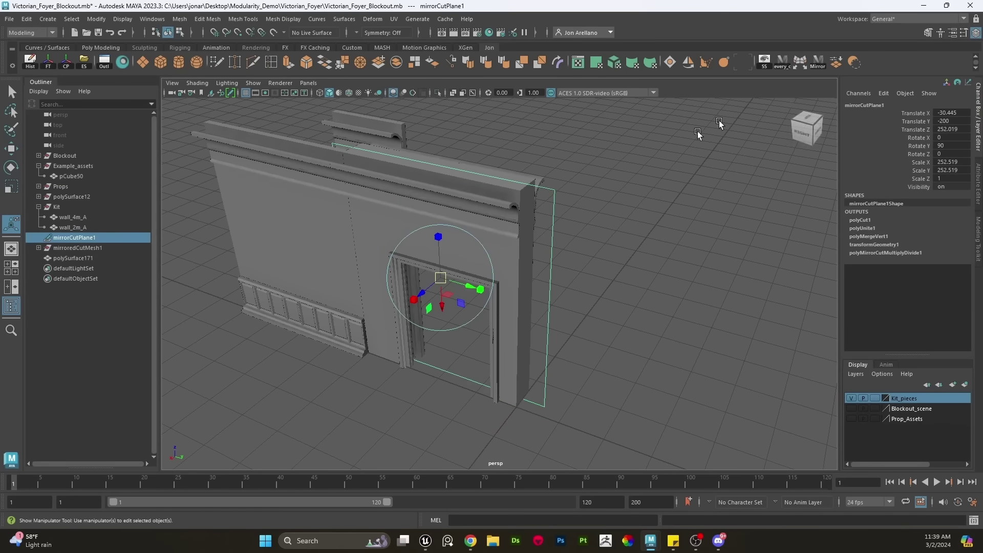
pyautogui.press('w')
pyautogui.keyDown('alt'); pyautogui.moveTo(488, 296); pyautogui.dragTo(406, 259); pyautogui.keyUp('alt')
pyautogui.press('e')
pyautogui.press('w')
pyautogui.scroll(3, 435, 279)
pyautogui.keyDown('alt'); pyautogui.moveTo(500, 359); pyautogui.dragTo(569, 334, button='middle'); pyautogui.keyUp('alt')
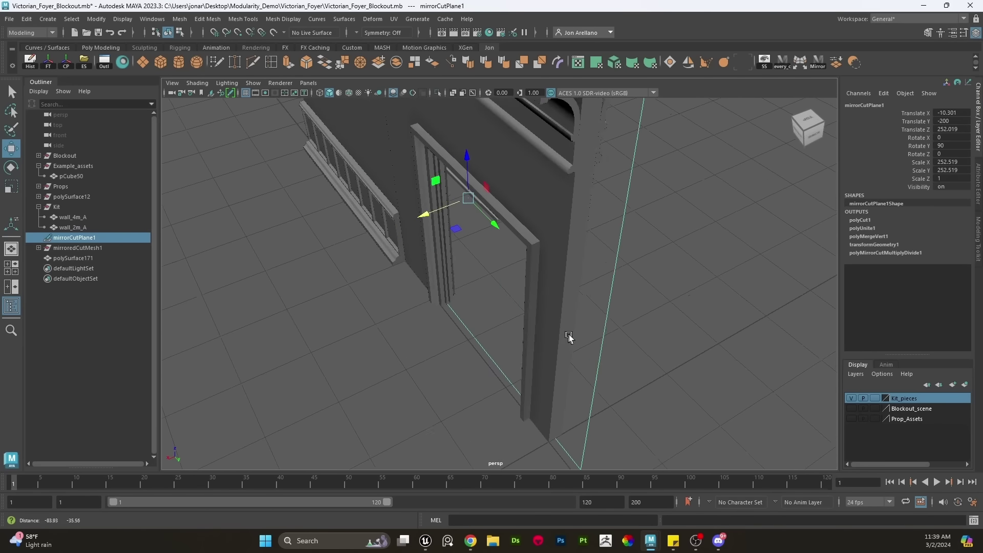
# Bake the mirrored doorway mesh by deleting its history and freezing transforms, and remove the leftover cut plane
pyautogui.scroll(-4, 550, 352)
pyautogui.keyDown('alt'); pyautogui.moveTo(550, 353); pyautogui.dragTo(621, 398); pyautogui.keyUp('alt')
pyautogui.keyDown('shift'); pyautogui.click(493, 146); pyautogui.keyUp('shift')
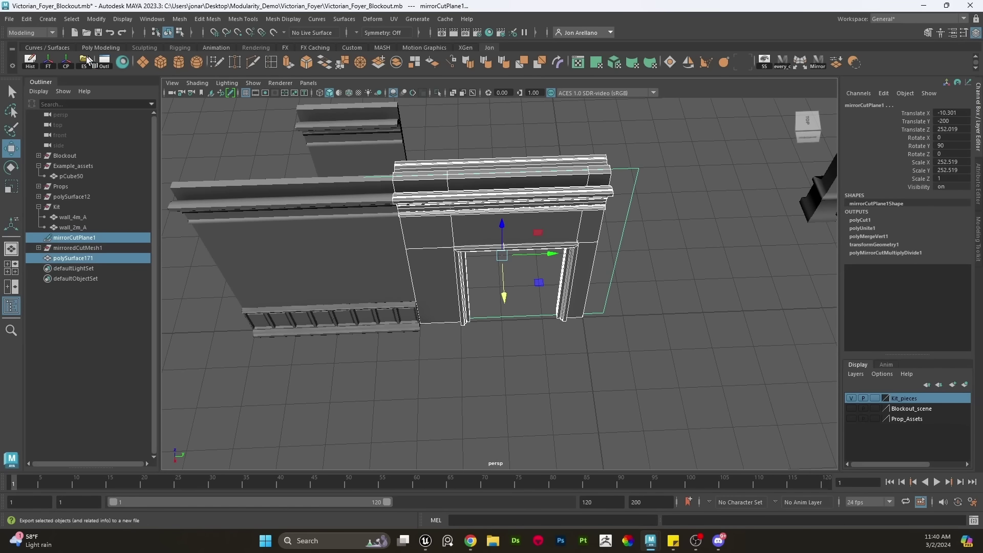
pyautogui.click(32, 64)
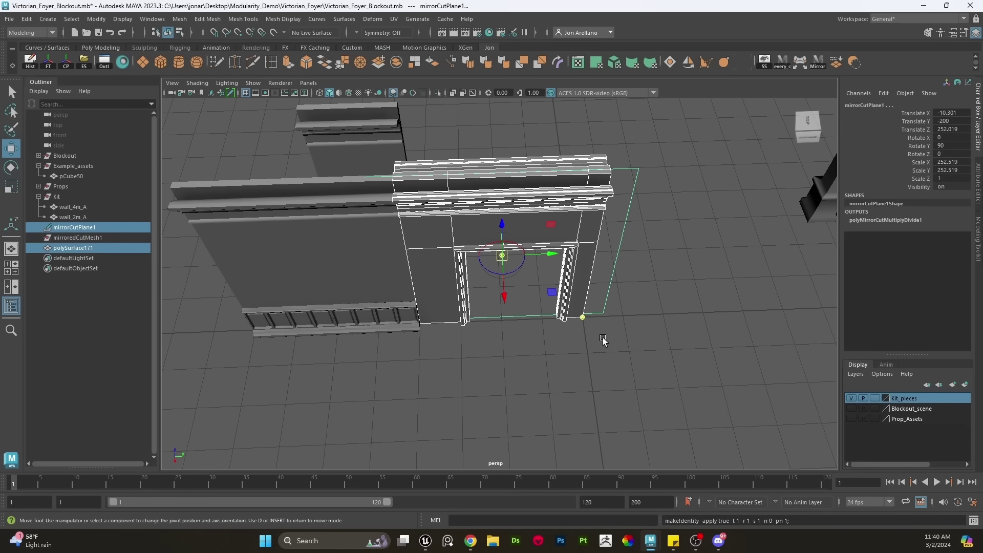
pyautogui.moveTo(628, 329); pyautogui.dragTo(604, 286)
pyautogui.press('Delete')
pyautogui.click(583, 311)
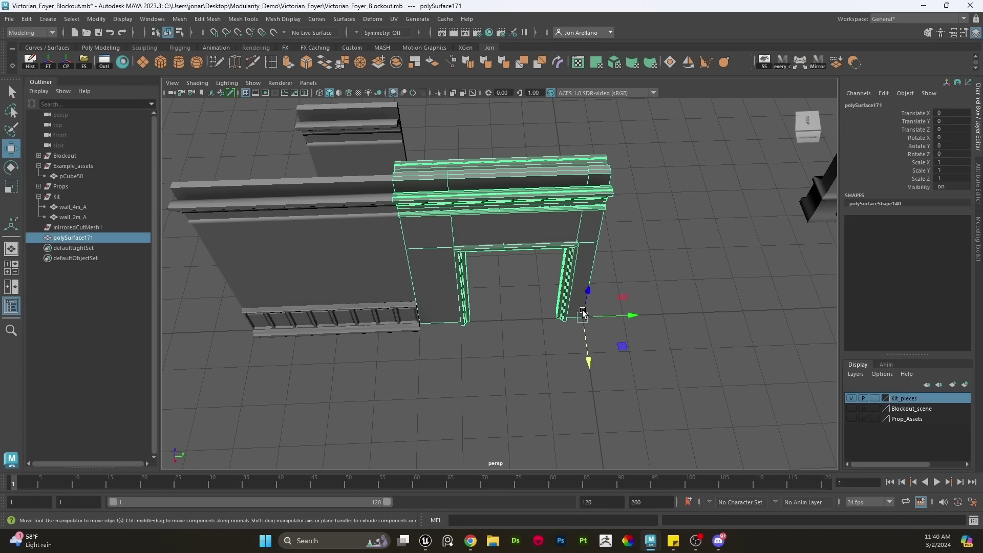
pyautogui.press('e')
pyautogui.press('w')
# Duplicate the panelled wall wall_4m_A and place the copy over the doorway wall at Translate Y 0
pyautogui.scroll(4, 639, 339)
pyautogui.keyDown('alt'); pyautogui.moveTo(639, 338); pyautogui.dragTo(592, 299); pyautogui.keyUp('alt')
pyautogui.click(439, 292)
pyautogui.hotkey('ctrl', 'd')
# Delete the copied wall's faces except its chair rail, baseboard and the four wainscot panels farthest from the original wall
pyautogui.moveTo(600, 286); pyautogui.dragTo(600, 266, button='right')
pyautogui.press('q')
pyautogui.doubleClick(603, 268)
pyautogui.scroll(-5, 597, 297)
pyautogui.keyDown('shift'); pyautogui.doubleClick(542, 274); pyautogui.keyUp('shift')
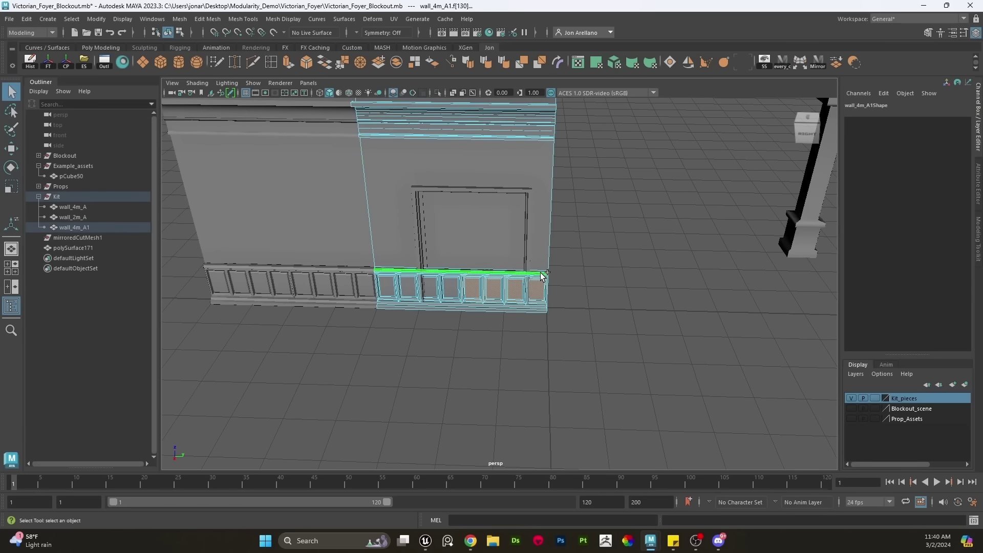
pyautogui.keyDown('shift'); pyautogui.doubleClick(535, 309); pyautogui.keyUp('shift')
pyautogui.keyDown('shift'); pyautogui.moveTo(604, 359); pyautogui.dragTo(165, 2); pyautogui.keyUp('shift')
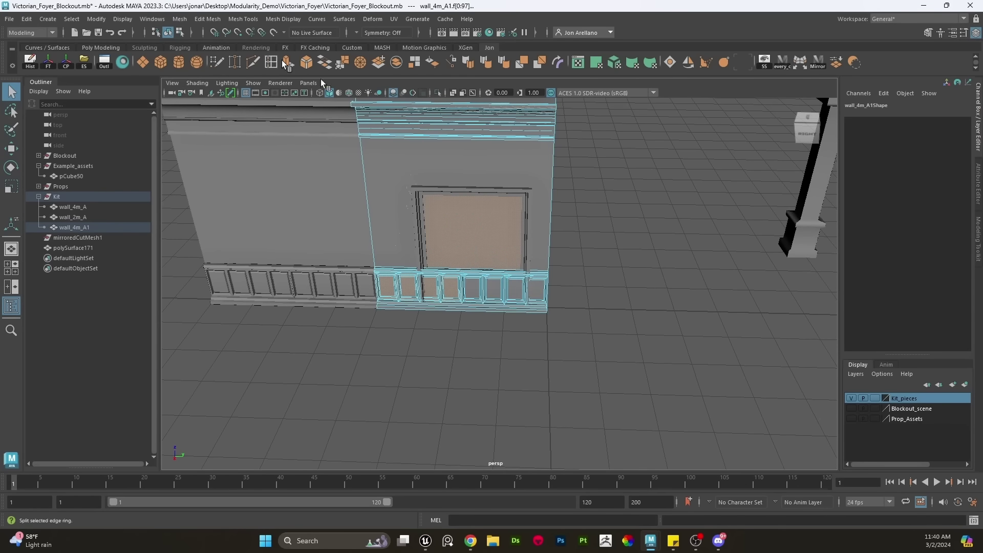
pyautogui.press('Delete')
pyautogui.scroll(5, 493, 290)
pyautogui.keyDown('alt'); pyautogui.moveTo(425, 262); pyautogui.dragTo(486, 253, button='middle'); pyautogui.keyUp('alt')
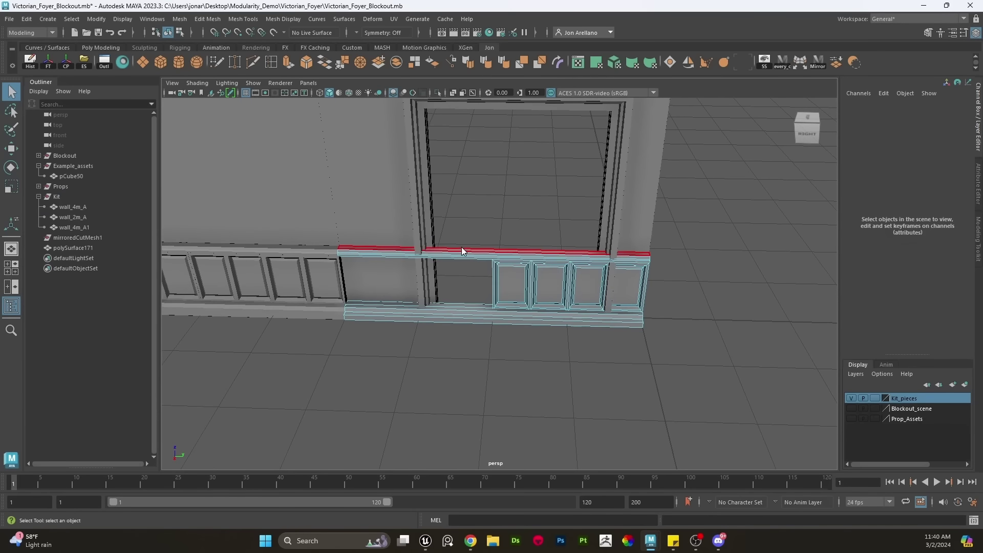
pyautogui.moveTo(462, 247); pyautogui.dragTo(490, 223, button='right')
pyautogui.moveTo(460, 251); pyautogui.dragTo(400, 234, button='right')
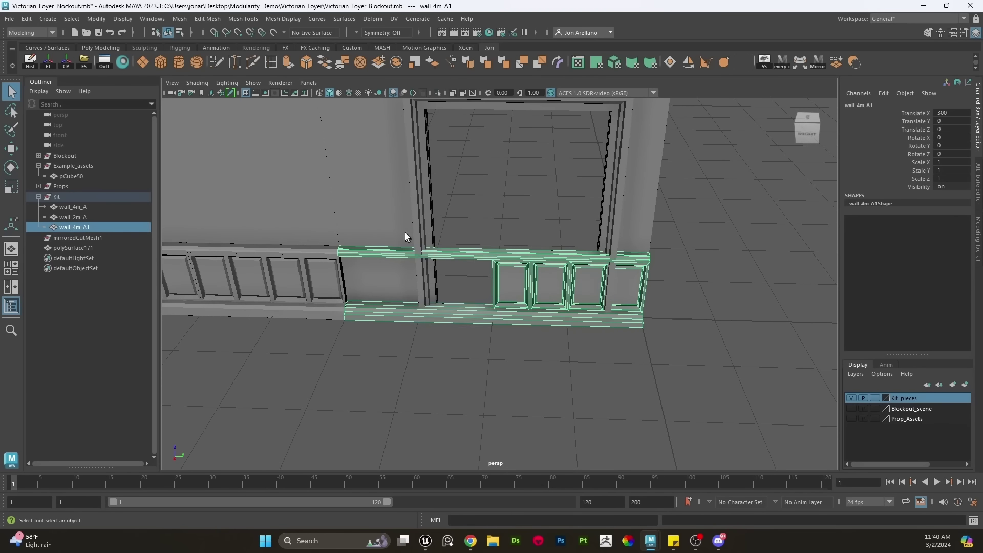
pyautogui.press('F9')
pyautogui.moveTo(398, 350); pyautogui.dragTo(243, 194)
pyautogui.press('w')
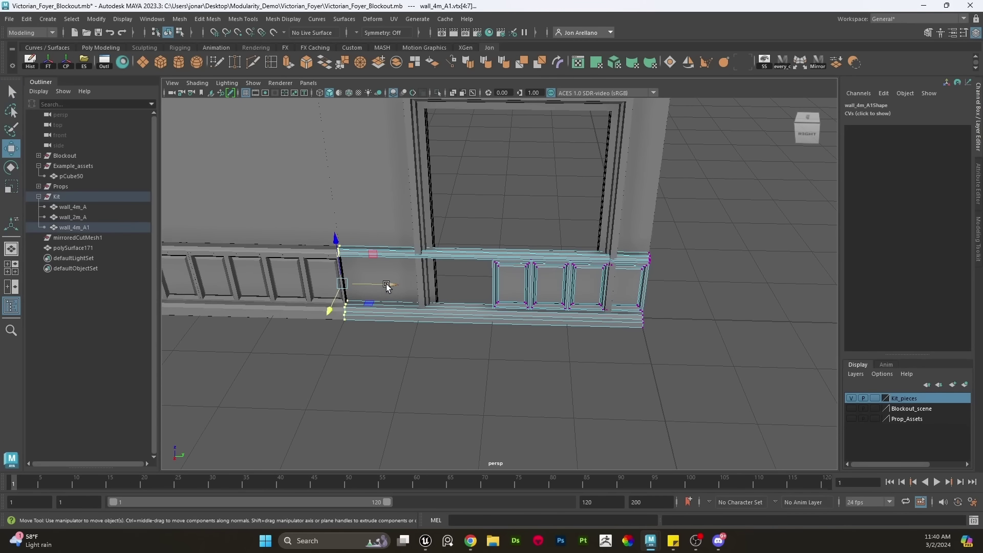
pyautogui.moveTo(679, 368); pyautogui.dragTo(449, 212)
pyautogui.keyDown('alt'); pyautogui.moveTo(476, 298); pyautogui.dragTo(573, 299, button='middle'); pyautogui.keyUp('alt')
pyautogui.keyDown('alt'); pyautogui.moveTo(461, 302); pyautogui.dragTo(507, 303, button='right'); pyautogui.keyUp('alt')
pyautogui.keyDown('alt'); pyautogui.moveTo(507, 302); pyautogui.dragTo(517, 289); pyautogui.keyUp('alt')
pyautogui.scroll(-5, 418, 272)
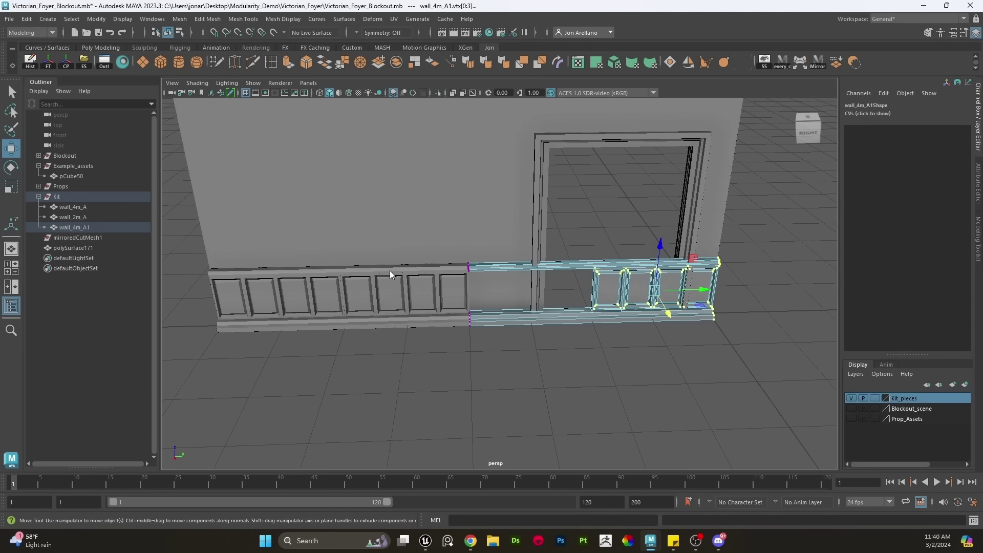
# Examine wall_4m_A's wainscot panels, plain wall surface and crown moulding next to the doorway wall
pyautogui.moveTo(391, 236); pyautogui.dragTo(441, 220, button='right')
pyautogui.click(423, 313)
pyautogui.keyDown('alt'); pyautogui.moveTo(423, 313); pyautogui.dragTo(367, 308); pyautogui.keyUp('alt')
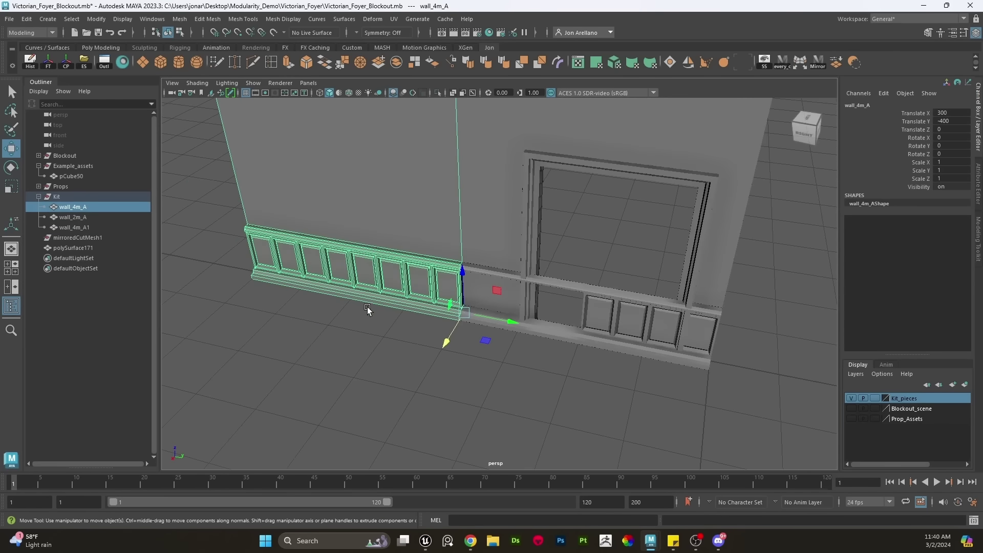
pyautogui.keyDown('alt'); pyautogui.moveTo(387, 274); pyautogui.dragTo(442, 426, button='middle'); pyautogui.keyUp('alt')
pyautogui.keyDown('alt'); pyautogui.moveTo(442, 426); pyautogui.dragTo(402, 242); pyautogui.keyUp('alt')
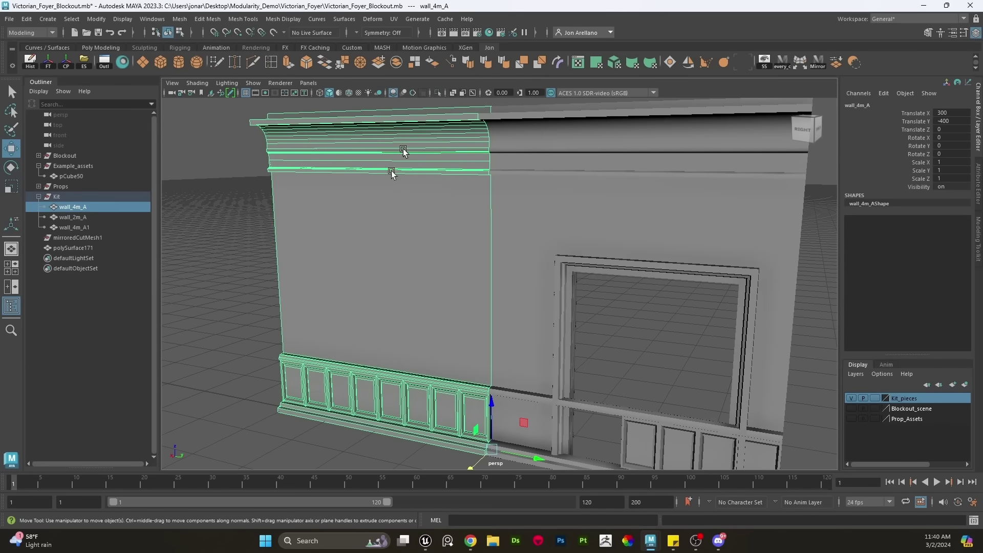
pyautogui.scroll(-3, 428, 198)
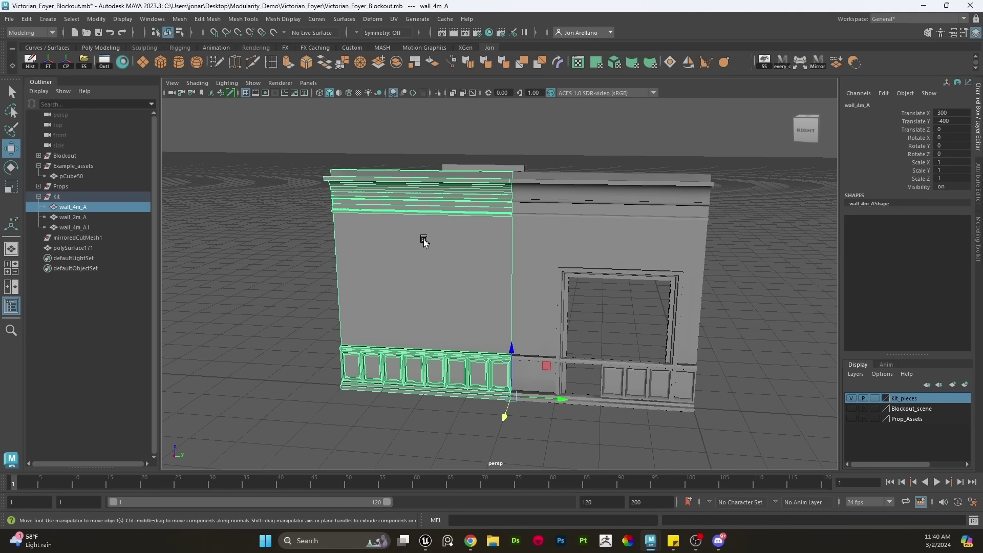
pyautogui.scroll(10, 424, 242)
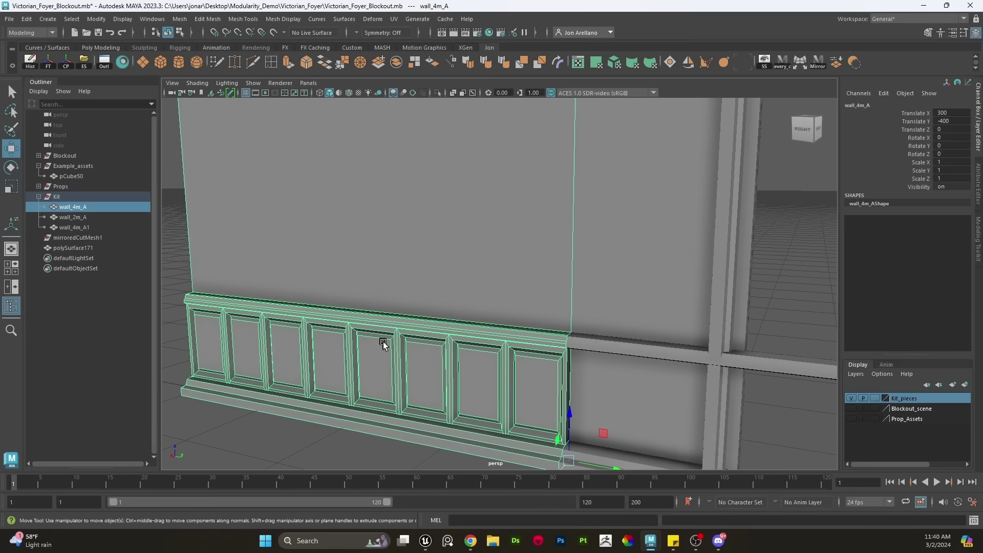
pyautogui.keyDown('alt'); pyautogui.moveTo(383, 342); pyautogui.dragTo(409, 301, button='right'); pyautogui.keyUp('alt')
pyautogui.keyDown('alt'); pyautogui.moveTo(410, 298); pyautogui.dragTo(416, 334, button='middle'); pyautogui.keyUp('alt')
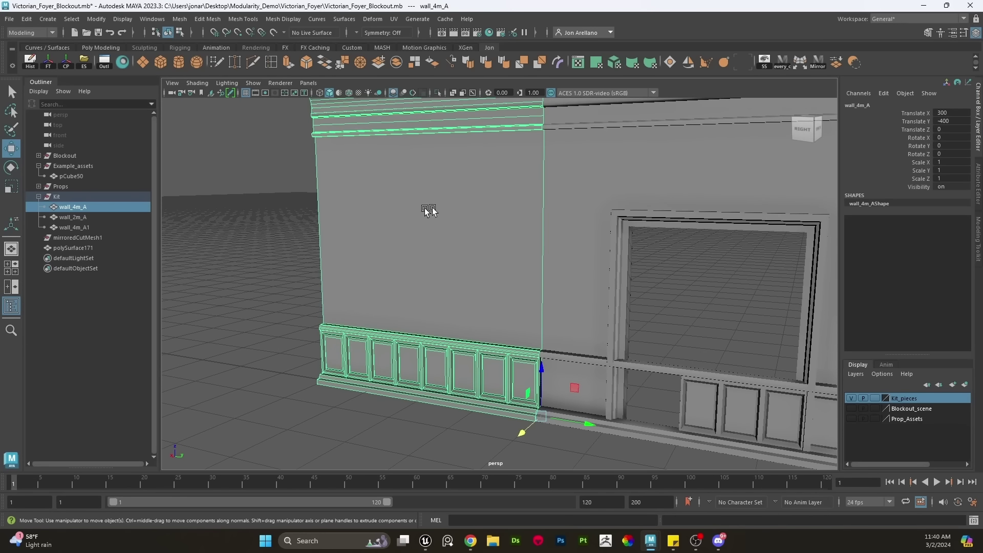
pyautogui.scroll(-5, 494, 247)
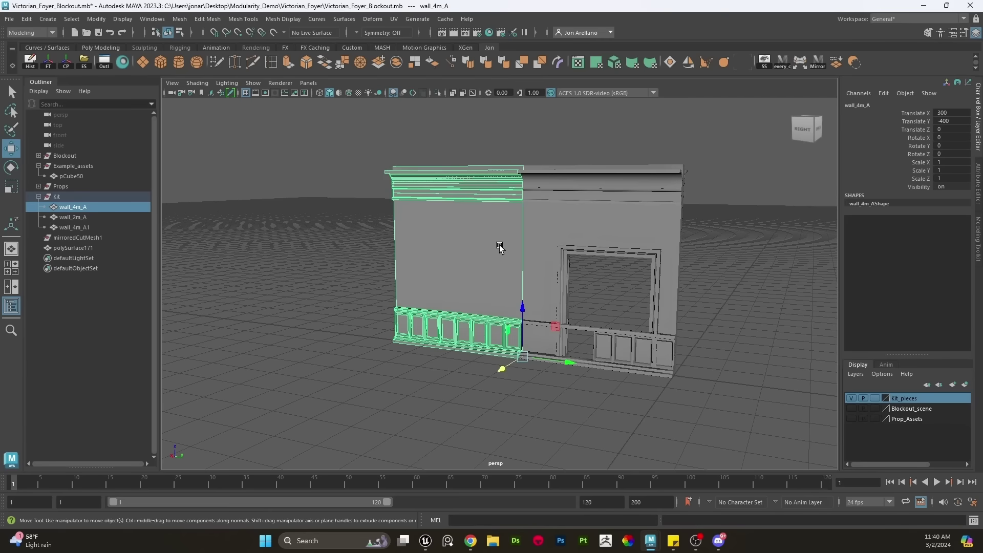
# Duplicate wall_4m_A and move the copy clear of the other walls with grid snapping, to Translate Y -900
pyautogui.hotkey('ctrl', 'd')
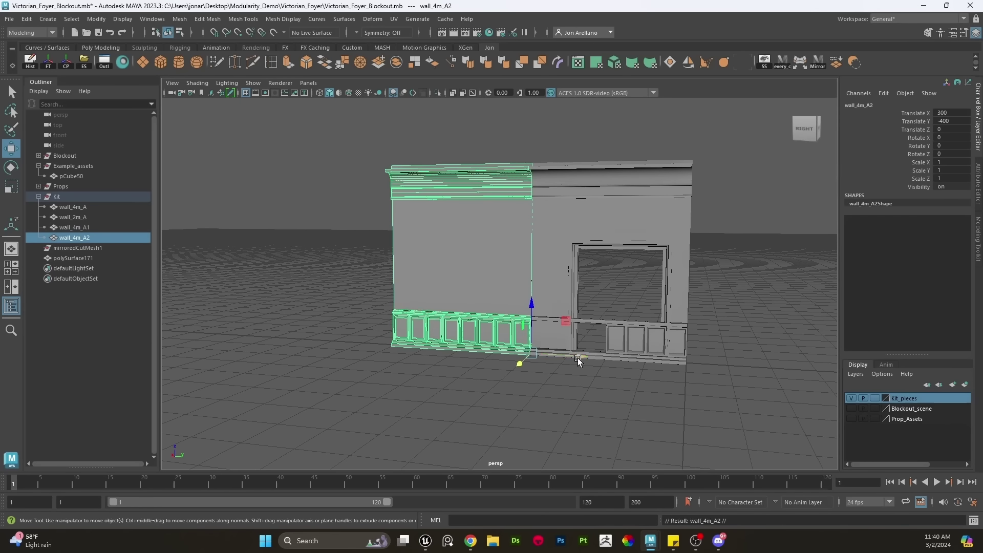
pyautogui.press('x')
pyautogui.moveTo(579, 362); pyautogui.dragTo(408, 327, button='middle')
pyautogui.hotkey('ctrl', 'z')
pyautogui.press('x')
pyautogui.moveTo(559, 355); pyautogui.dragTo(356, 302)
# Try deleting the chair rail, baseboard and four wainscot panels nearest the other walls from the separate wall copy
pyautogui.moveTo(353, 284); pyautogui.dragTo(353, 295, button='right')
pyautogui.doubleClick(349, 322)
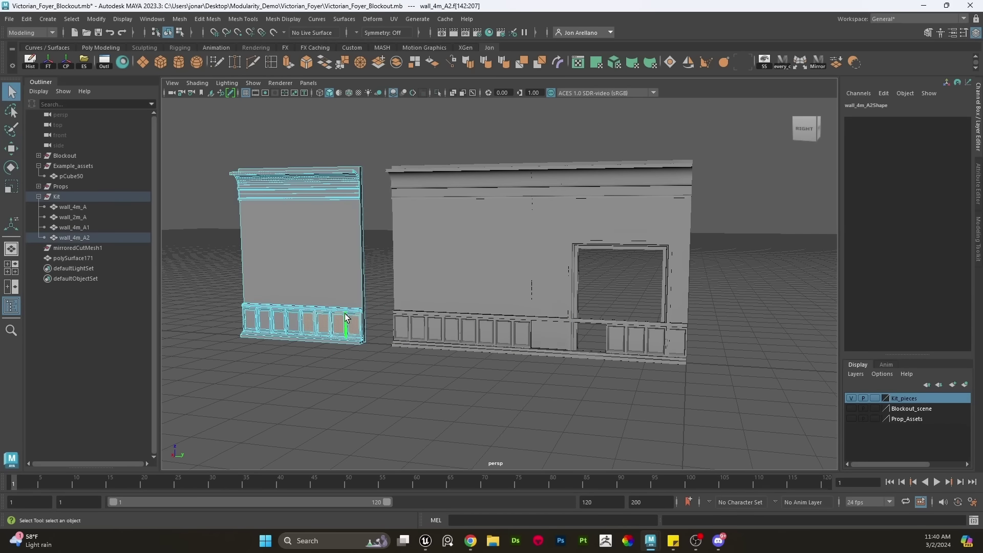
pyautogui.keyDown('alt'); pyautogui.moveTo(350, 319); pyautogui.dragTo(415, 303, button='middle'); pyautogui.keyUp('alt')
pyautogui.keyDown('shift'); pyautogui.doubleClick(406, 323); pyautogui.keyUp('shift')
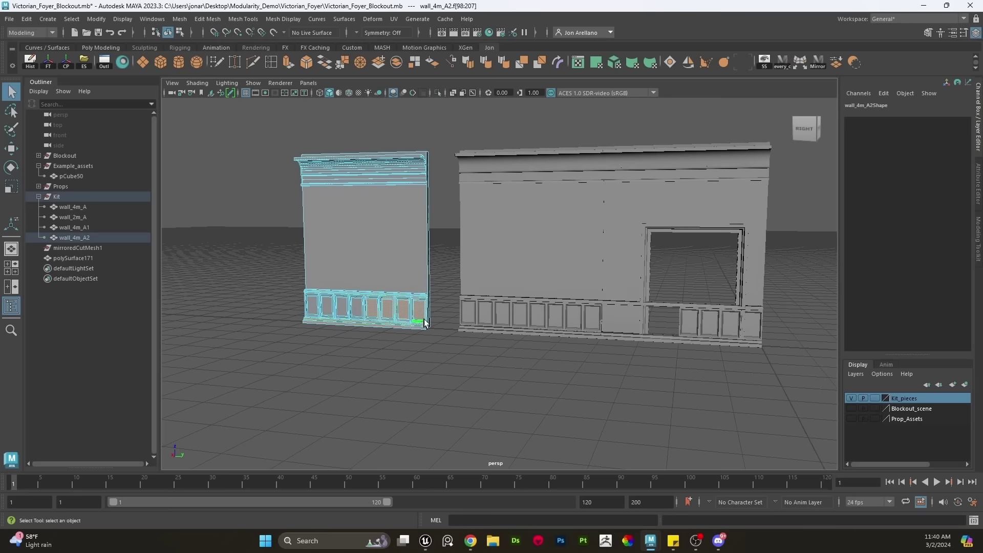
pyautogui.press('Delete')
pyautogui.scroll(4, 404, 322)
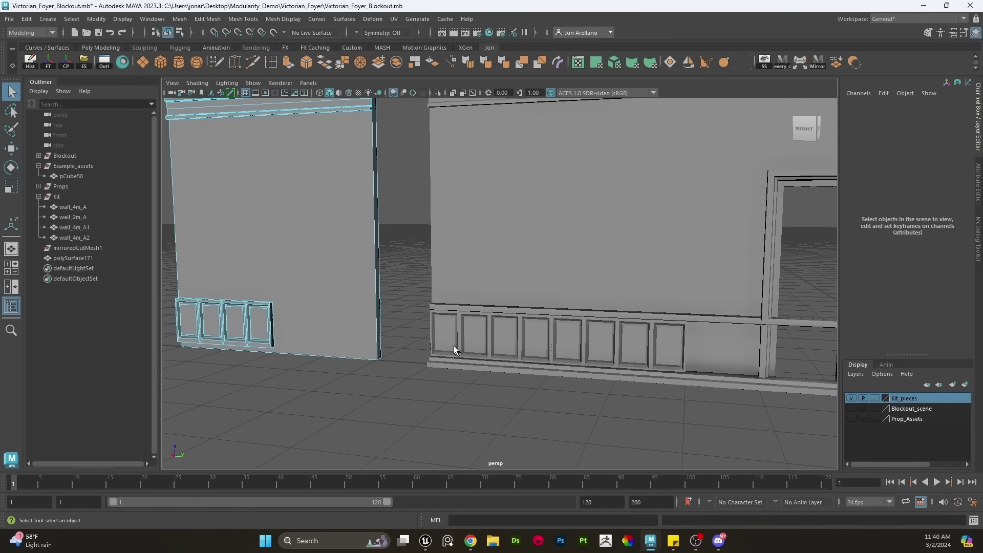
# Undo the face deletion on the separate wall copy and delete that whole copy
pyautogui.hotkey('ctrl', 'z')
pyautogui.hotkey('ctrl', 'z')
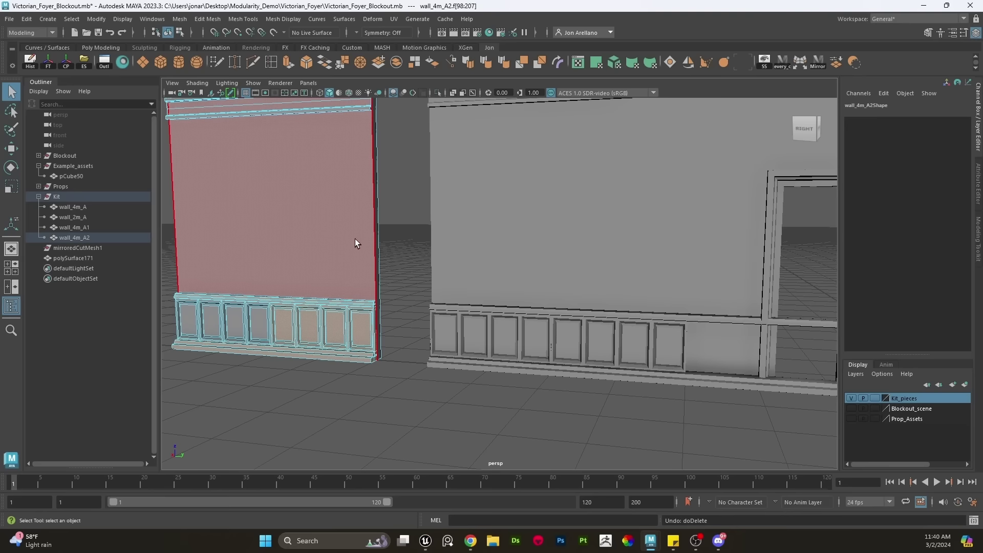
pyautogui.moveTo(354, 236); pyautogui.dragTo(392, 204, button='right')
pyautogui.click(388, 272)
pyautogui.click(379, 269)
pyautogui.scroll(-3, 379, 269)
pyautogui.keyDown('alt'); pyautogui.moveTo(379, 268); pyautogui.dragTo(409, 297); pyautogui.keyUp('alt')
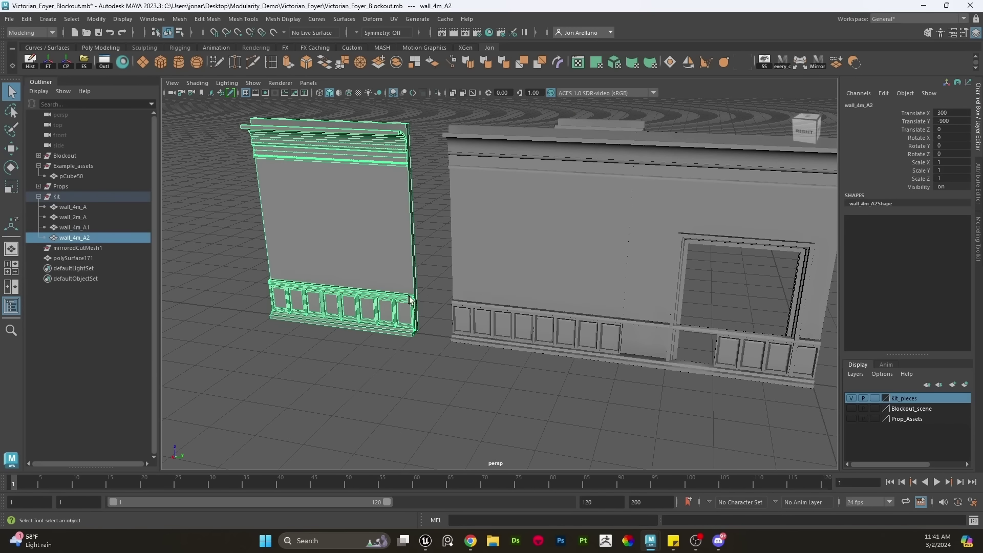
pyautogui.press('Delete')
# Examine how wall_4m_A's wainscot panels line up with the trim running across the doorway
pyautogui.click(487, 302)
pyautogui.keyDown('alt'); pyautogui.moveTo(508, 322); pyautogui.dragTo(456, 330, button='middle'); pyautogui.keyUp('alt')
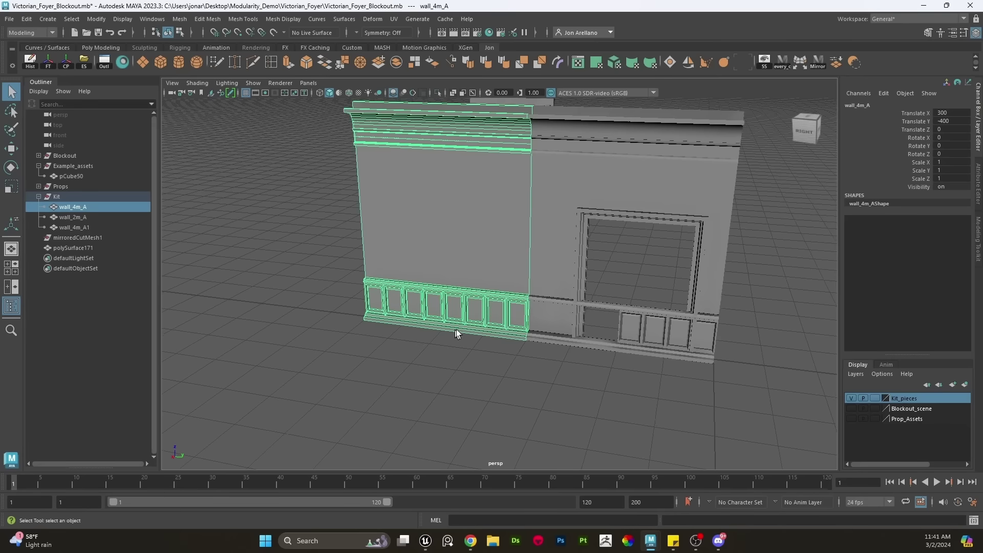
pyautogui.scroll(3, 494, 328)
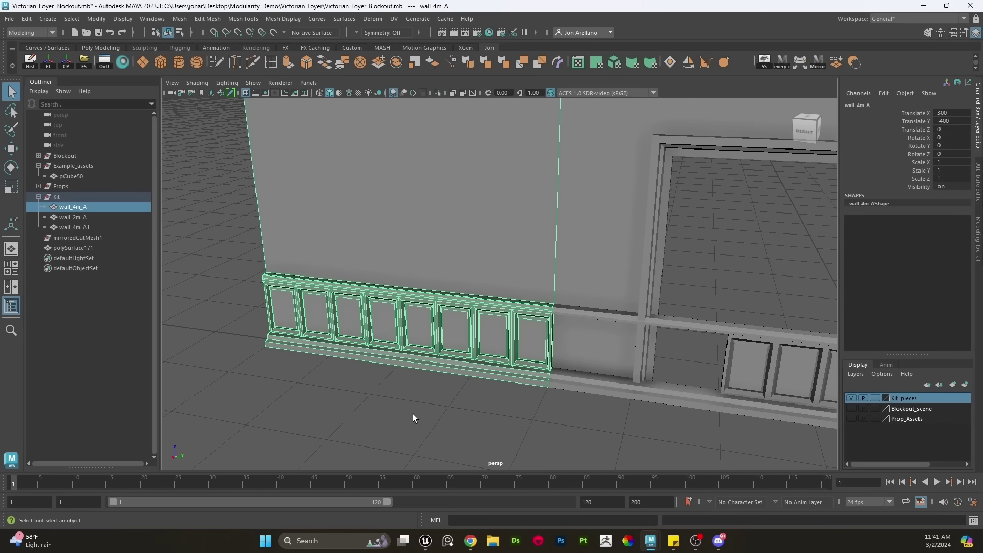
pyautogui.keyDown('alt'); pyautogui.moveTo(413, 413); pyautogui.dragTo(482, 380); pyautogui.keyUp('alt')
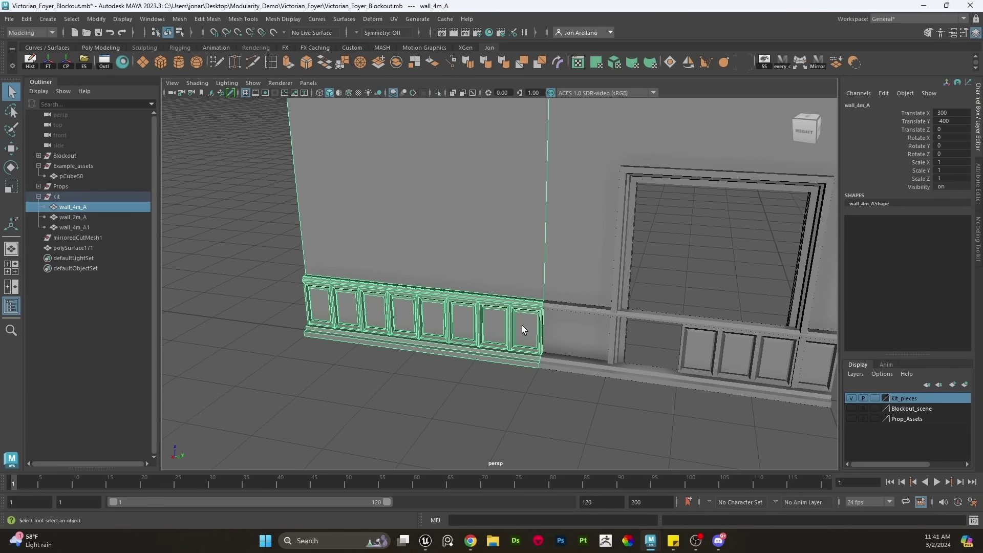
pyautogui.scroll(-4, 519, 324)
pyautogui.keyDown('alt'); pyautogui.moveTo(519, 324); pyautogui.dragTo(514, 326); pyautogui.keyUp('alt')
pyautogui.scroll(4, 509, 323)
pyautogui.press('w')
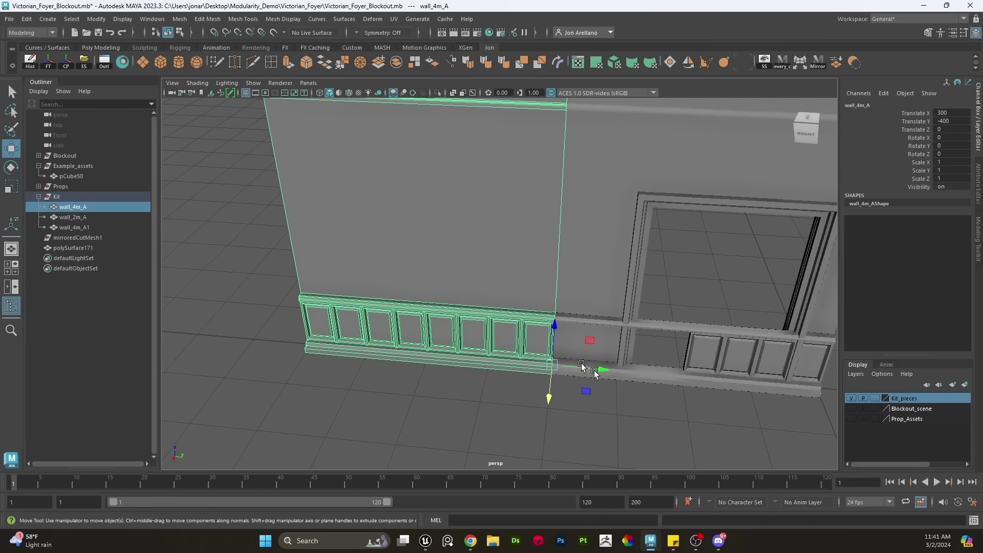
pyautogui.keyDown('alt'); pyautogui.moveTo(607, 382); pyautogui.dragTo(542, 322); pyautogui.keyUp('alt')
# Set the four doorway wainscot panels' pivot at their edge and snap them to the end adjoining wall_4m_A, at Y -400
pyautogui.click(588, 355)
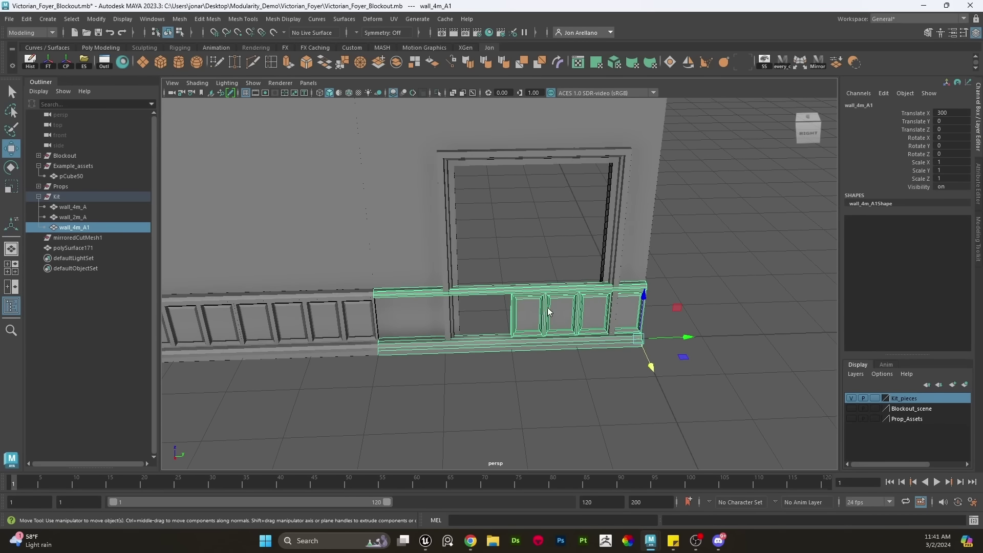
pyautogui.moveTo(548, 236); pyautogui.dragTo(547, 264, button='right')
pyautogui.press('q')
pyautogui.doubleClick(546, 309)
pyautogui.press('e')
pyautogui.press('w')
pyautogui.press('d')
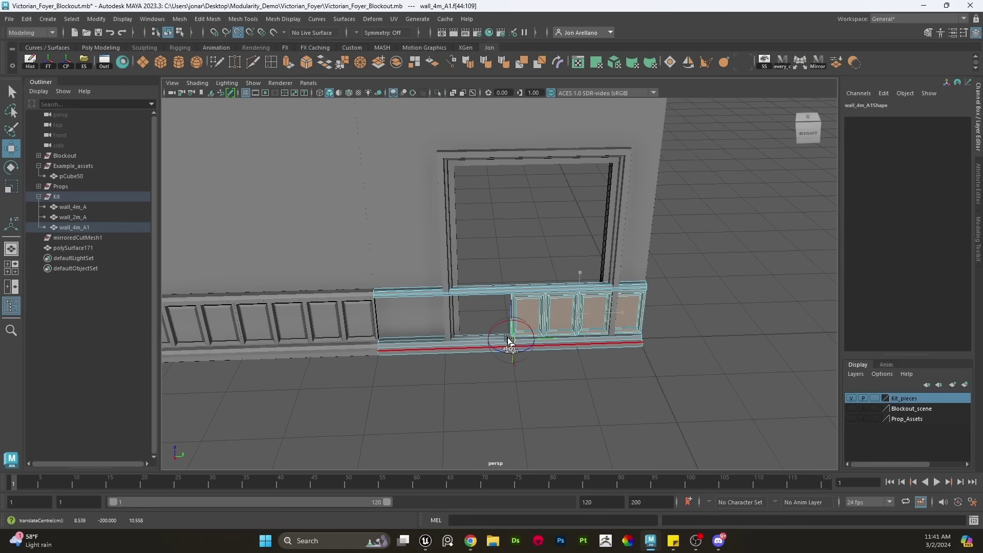
pyautogui.click(511, 338)
pyautogui.press('x')
pyautogui.moveTo(552, 337); pyautogui.dragTo(384, 324)
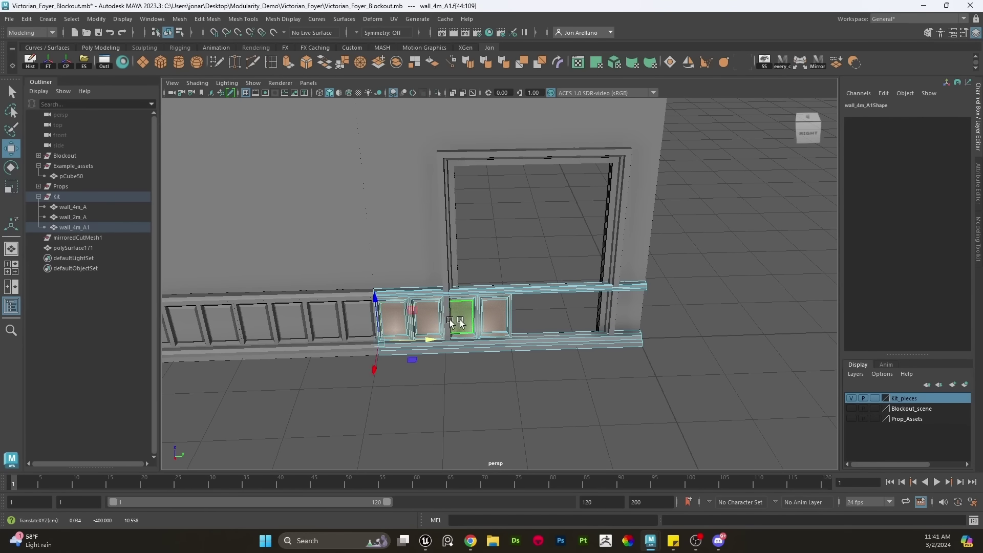
# Delete the two wainscot panels that overlap the door frame and extend into the opening, keeping the two beside wall_4m_A
pyautogui.scroll(6, 454, 323)
pyautogui.keyDown('alt'); pyautogui.moveTo(447, 328); pyautogui.dragTo(526, 288, button='middle'); pyautogui.keyUp('alt')
pyautogui.moveTo(525, 288); pyautogui.dragTo(524, 266, button='right')
pyautogui.press('q')
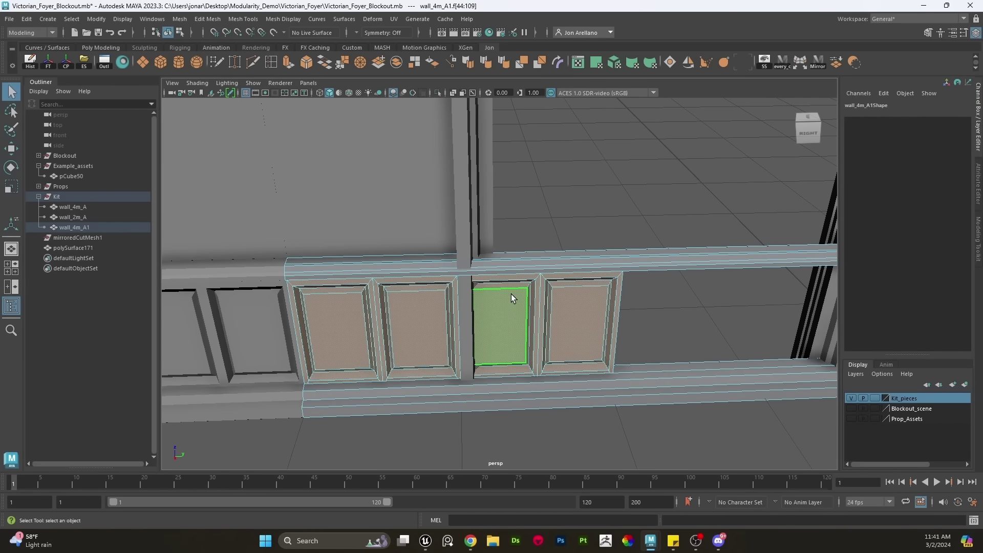
pyautogui.moveTo(640, 472); pyautogui.dragTo(542, 477)
pyautogui.scroll(-5, 489, 300)
pyautogui.moveTo(599, 412); pyautogui.dragTo(496, 230)
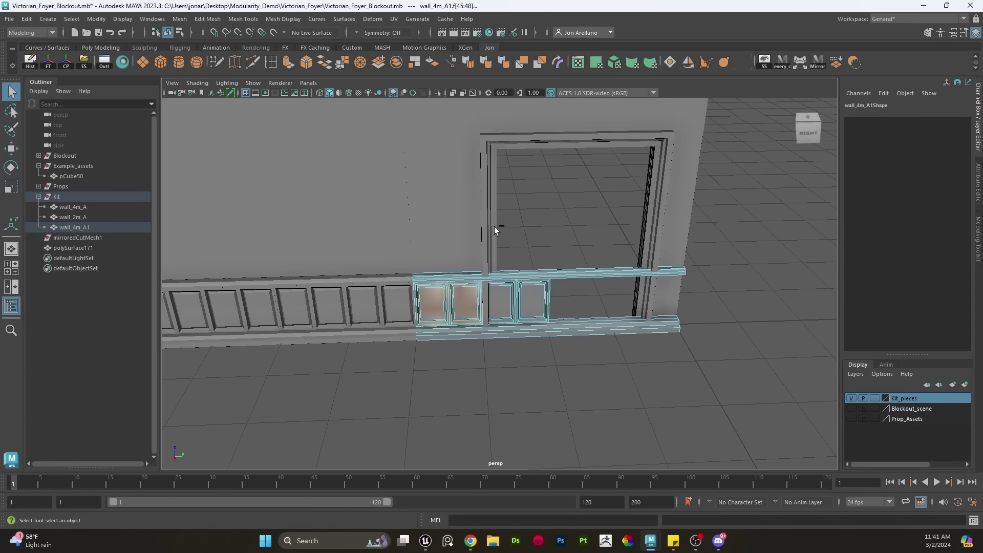
pyautogui.hotkey('ctrl', 'z')
pyautogui.keyDown('ctrl'); pyautogui.moveTo(467, 368); pyautogui.dragTo(284, 172); pyautogui.keyUp('ctrl')
pyautogui.scroll(6, 386, 226)
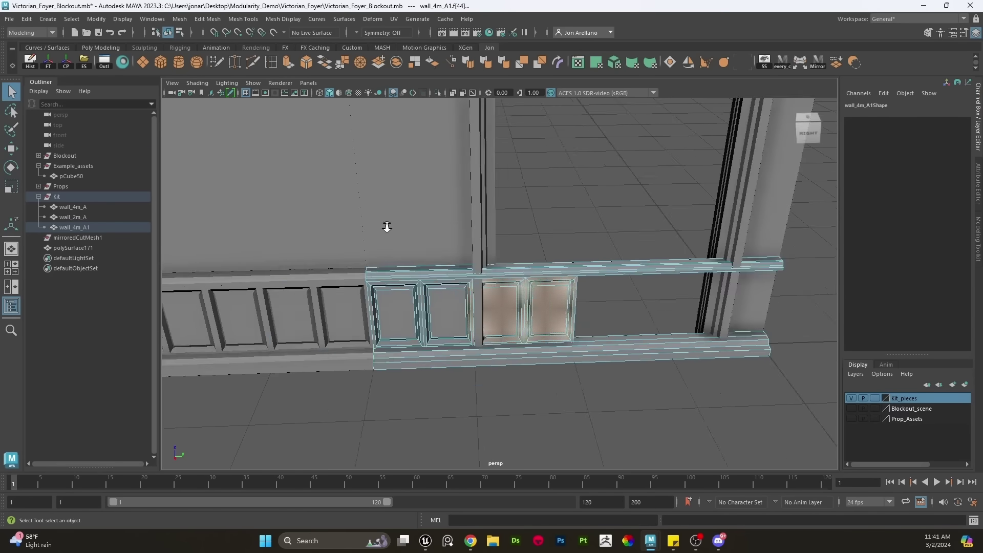
pyautogui.keyDown('alt'); pyautogui.moveTo(398, 296); pyautogui.dragTo(452, 215); pyautogui.keyUp('alt')
pyautogui.moveTo(449, 181); pyautogui.dragTo(515, 373)
pyautogui.press('Delete')
pyautogui.press('\\')
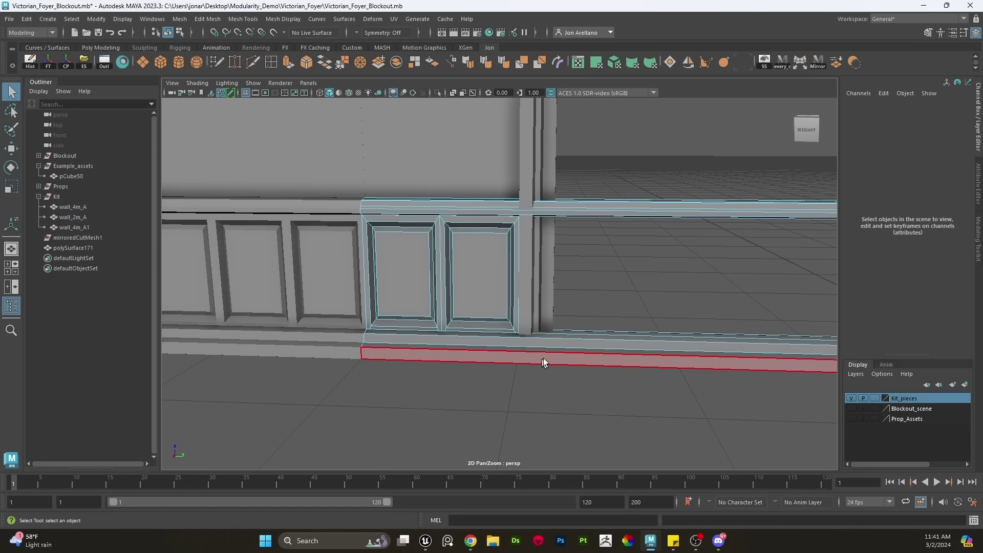
# Snap the far-end vertices of the chair rail and baseboard back to the outer edge of the near door frame
pyautogui.scroll(-5, 597, 272)
pyautogui.moveTo(594, 238); pyautogui.dragTo(562, 239, button='right')
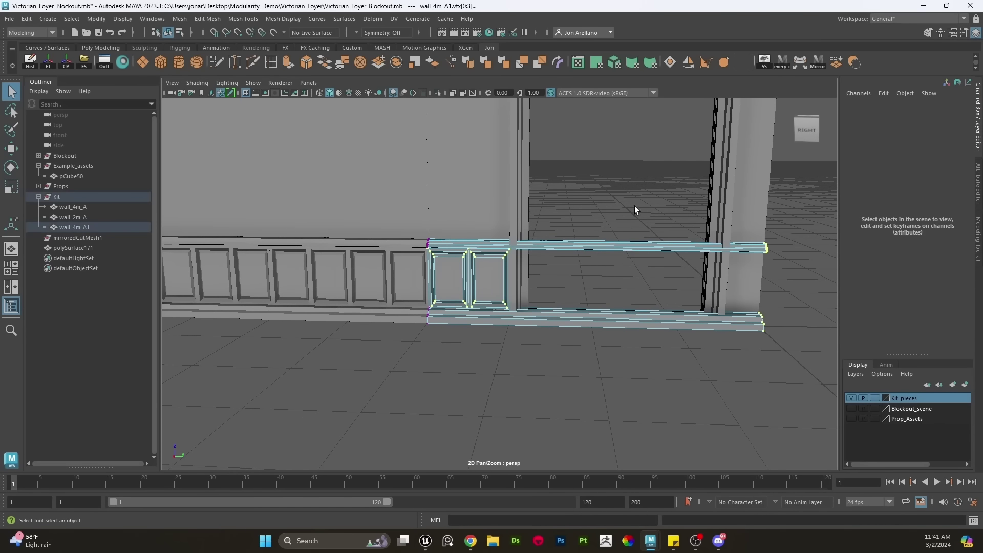
pyautogui.moveTo(636, 206); pyautogui.dragTo(815, 412)
pyautogui.press('w')
pyautogui.click(684, 291)
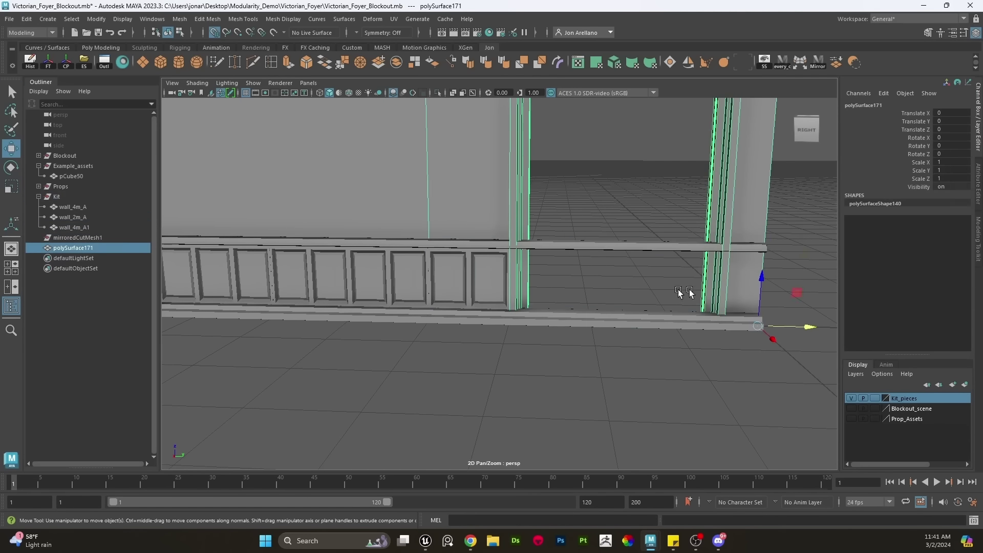
pyautogui.hotkey('ctrl', 'z')
pyautogui.moveTo(814, 287); pyautogui.dragTo(515, 244)
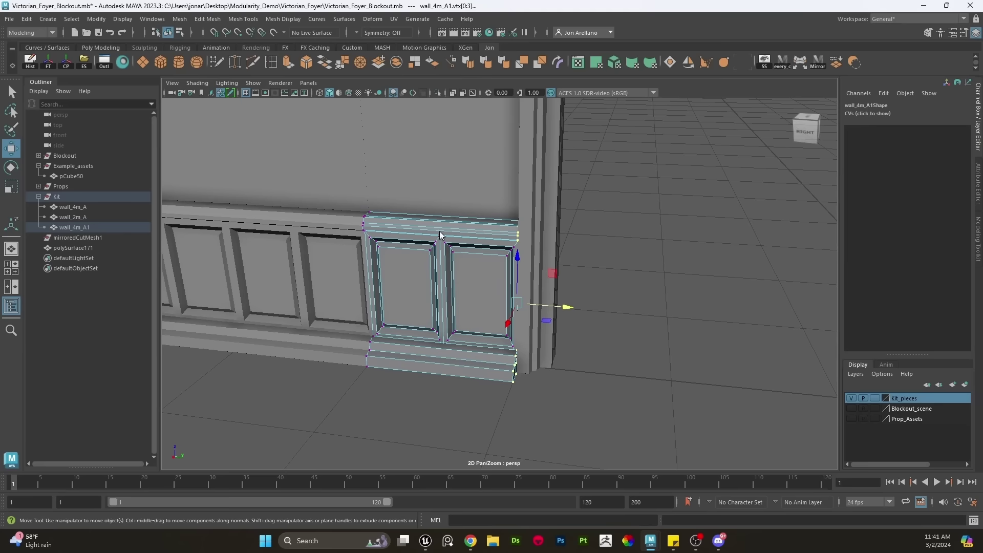
pyautogui.moveTo(439, 232); pyautogui.dragTo(479, 207, button='right')
pyautogui.click(629, 251)
# Duplicate the shortened wainscot piece, center the copy's pivot, and move the copy along Y to the opposite side of the doorway
pyautogui.scroll(-3, 492, 376)
pyautogui.click(491, 309)
pyautogui.scroll(-4, 489, 307)
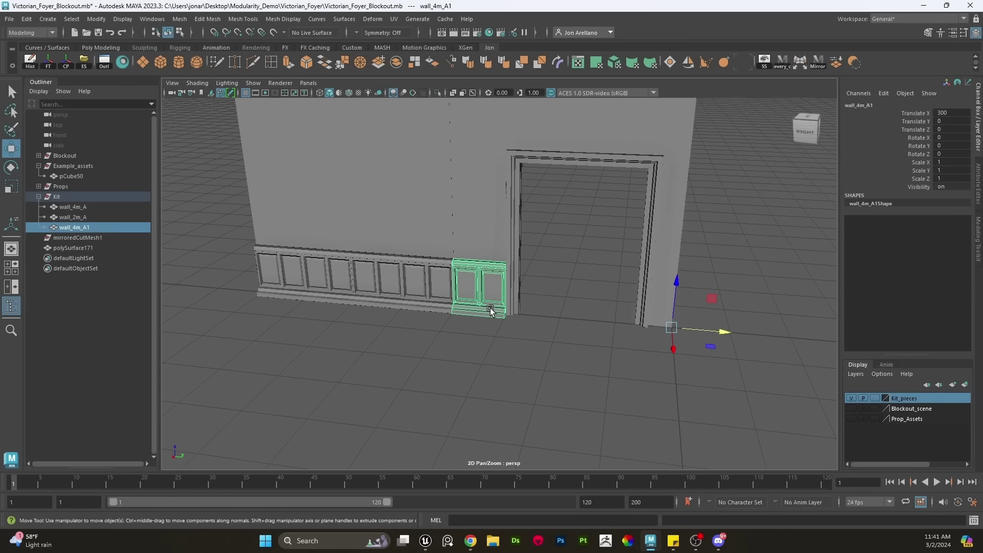
pyautogui.click(492, 235)
pyautogui.scroll(3, 545, 255)
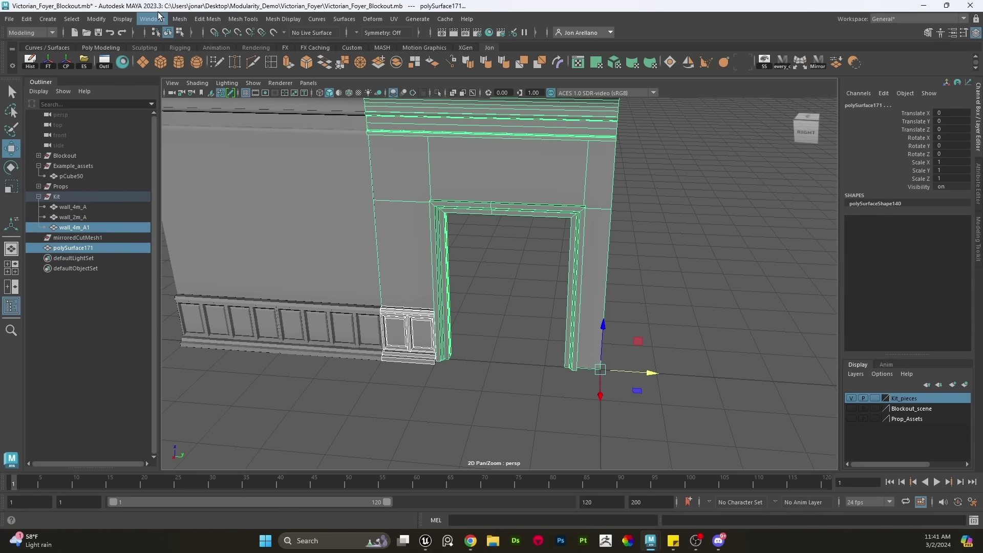
pyautogui.click(438, 385)
pyautogui.click(417, 357)
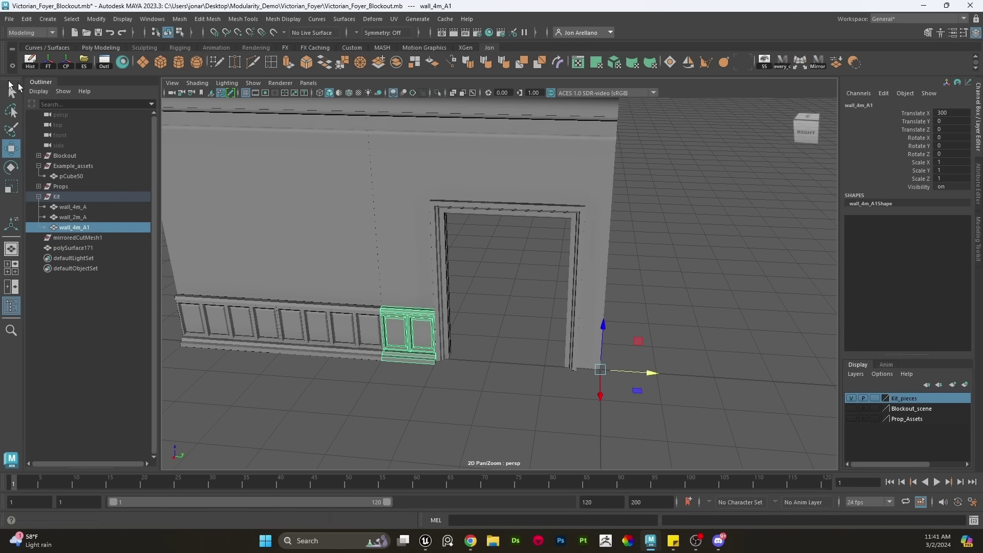
pyautogui.hotkey('ctrl', 'd')
pyautogui.click(60, 68)
pyautogui.press('e')
pyautogui.press('w')
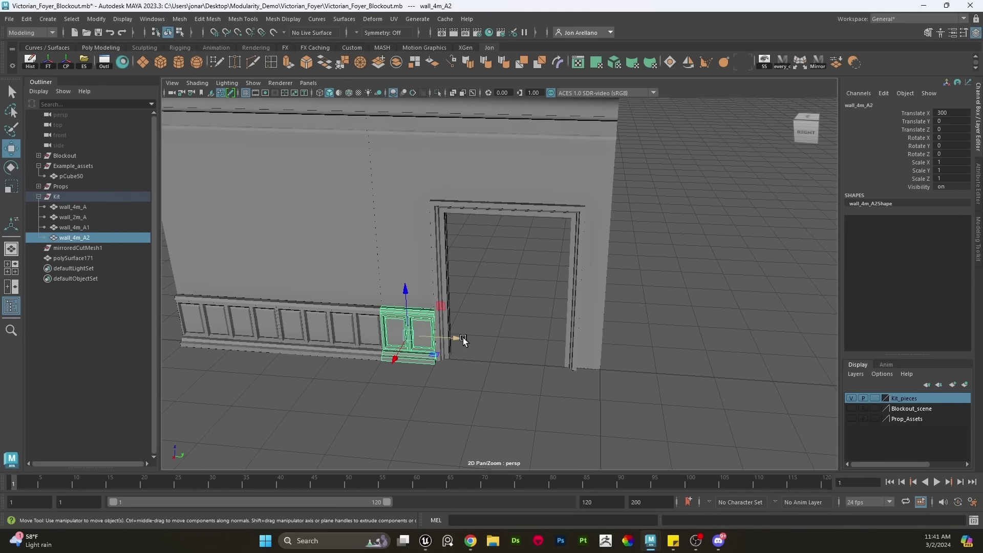
pyautogui.moveTo(462, 337); pyautogui.dragTo(647, 362)
# Set the copied wainscot's pivot at its outer end and snap it flush with the wall's free end, at Translate Y 300
pyautogui.scroll(4, 588, 358)
pyautogui.press('r')
pyautogui.press('w')
pyautogui.press('d')
pyautogui.moveTo(598, 364); pyautogui.dragTo(596, 346, button='middle')
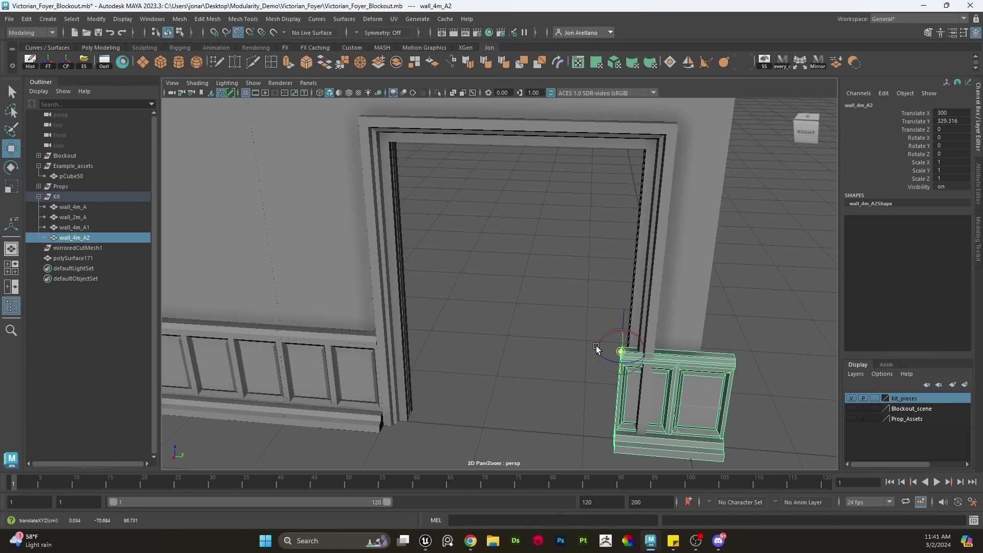
pyautogui.moveTo(664, 359); pyautogui.dragTo(669, 351)
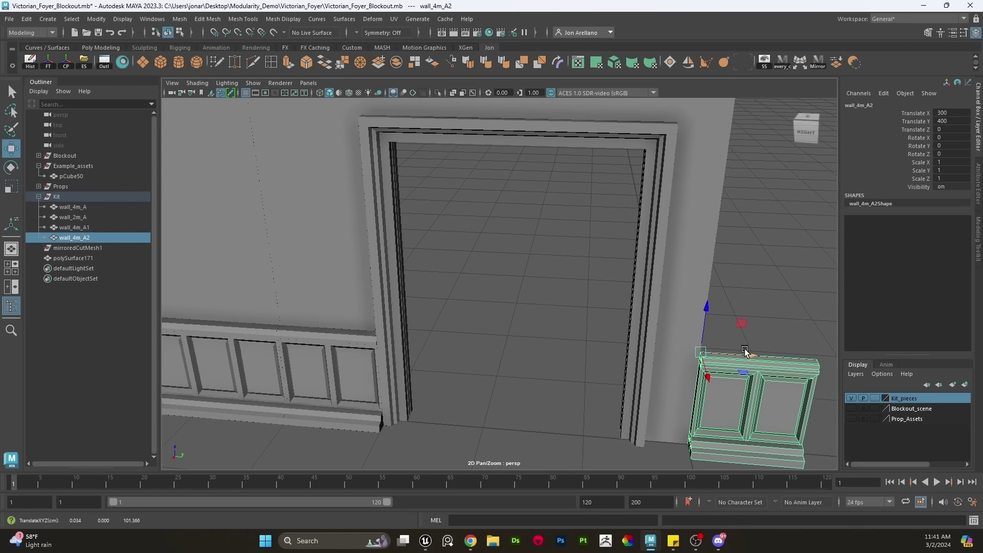
pyautogui.scroll(-3, 755, 360)
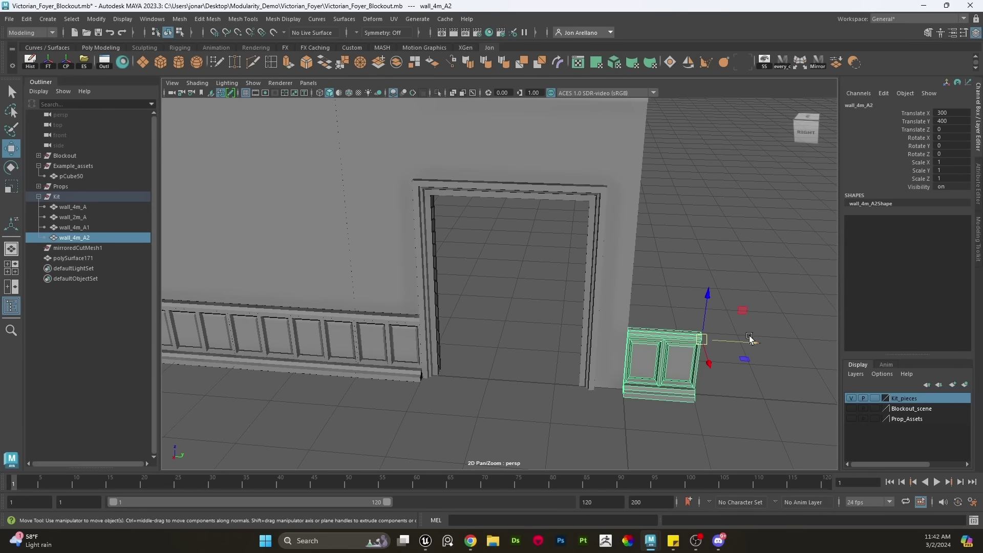
pyautogui.moveTo(748, 342); pyautogui.dragTo(652, 334)
# Delete the copy's wainscot panel that extends past the door frame into the opening
pyautogui.scroll(5, 662, 333)
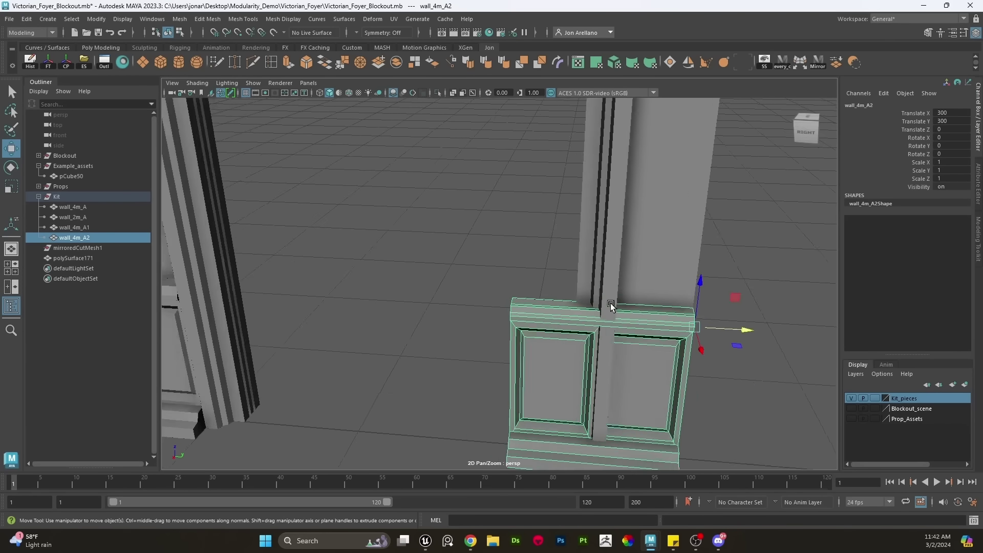
pyautogui.moveTo(509, 236); pyautogui.dragTo(509, 262, button='right')
pyautogui.moveTo(467, 263); pyautogui.dragTo(569, 457)
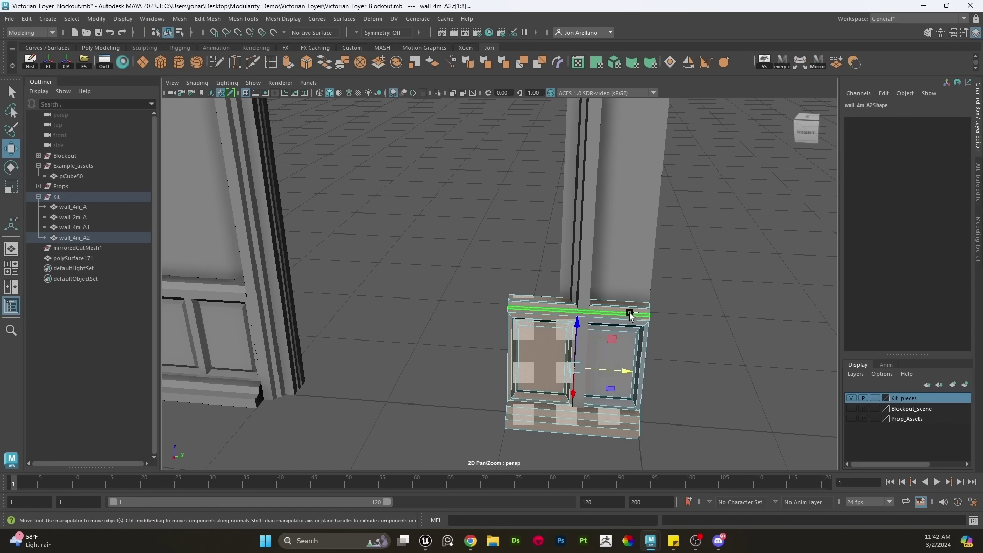
pyautogui.press('Delete')
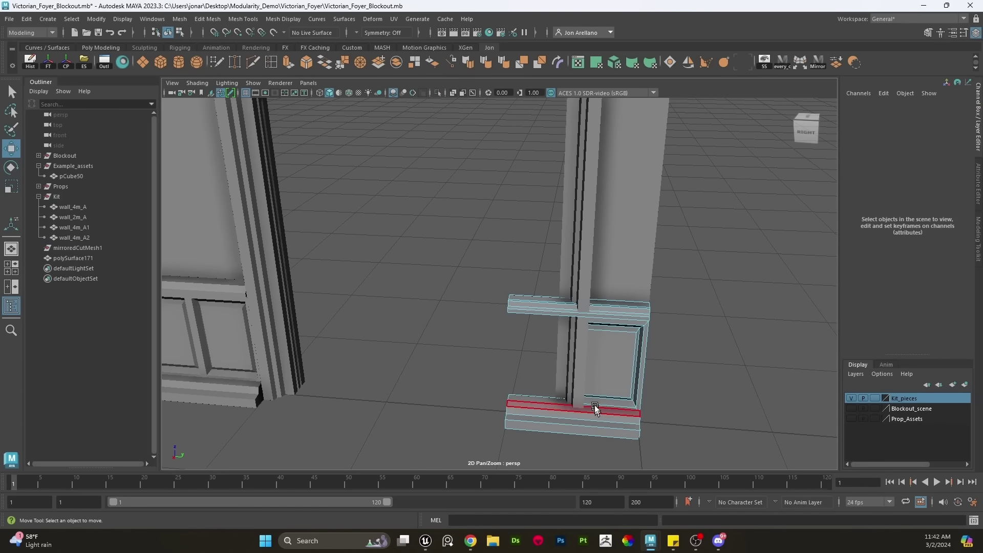
# Snap the copy's inner chair rail and baseboard vertices to the outer edge of the far door frame
pyautogui.moveTo(481, 247); pyautogui.dragTo(476, 240, button='right')
pyautogui.press('q')
pyautogui.moveTo(458, 244); pyautogui.dragTo(560, 490)
pyautogui.press('w')
pyautogui.moveTo(566, 364); pyautogui.dragTo(584, 430)
pyautogui.keyDown('alt'); pyautogui.moveTo(597, 383); pyautogui.dragTo(599, 296, button='right'); pyautogui.keyUp('alt')
pyautogui.moveTo(599, 236); pyautogui.dragTo(629, 283, button='right')
pyautogui.click(649, 225)
pyautogui.keyDown('alt'); pyautogui.moveTo(629, 284); pyautogui.dragTo(606, 358); pyautogui.keyUp('alt')
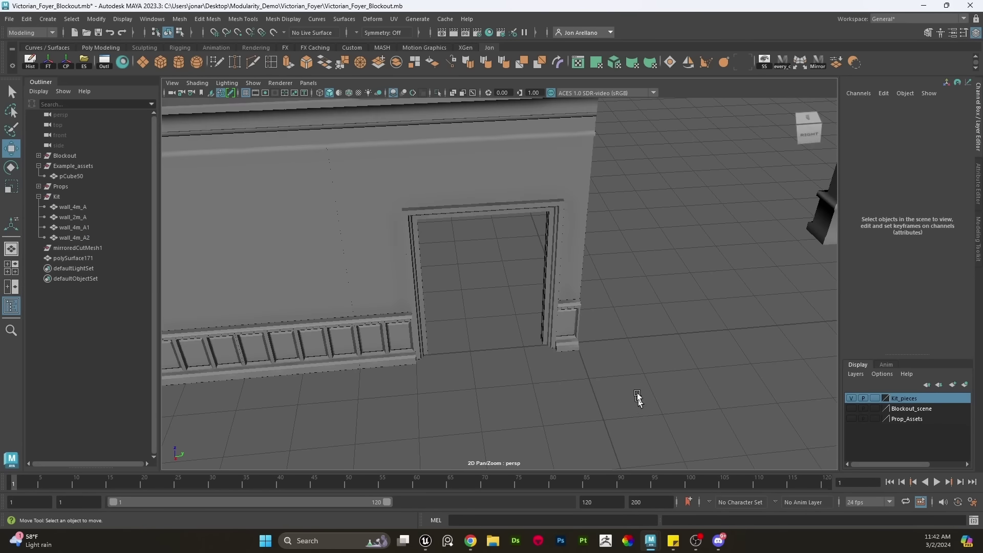
# Combine the doorway wall with both wainscot pieces, deleting the mesh's history and freezing its transformations
pyautogui.keyDown('alt'); pyautogui.moveTo(637, 396); pyautogui.dragTo(620, 345, button='right'); pyautogui.keyUp('alt')
pyautogui.moveTo(615, 376); pyautogui.dragTo(481, 139)
pyautogui.keyDown('alt'); pyautogui.moveTo(482, 152); pyautogui.dragTo(501, 240, button='right'); pyautogui.keyUp('alt')
pyautogui.keyDown('alt'); pyautogui.moveTo(502, 241); pyautogui.dragTo(465, 228); pyautogui.keyUp('alt')
pyautogui.keyDown('alt'); pyautogui.moveTo(361, 225); pyautogui.dragTo(443, 257, button='middle'); pyautogui.keyUp('alt')
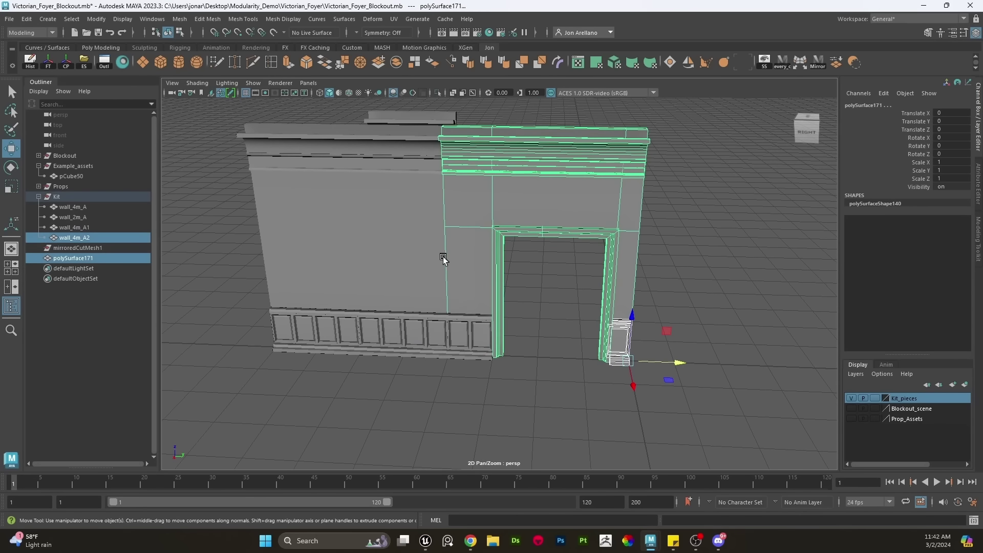
pyautogui.keyDown('shift'); pyautogui.click(487, 331); pyautogui.keyUp('shift')
pyautogui.click(179, 19)
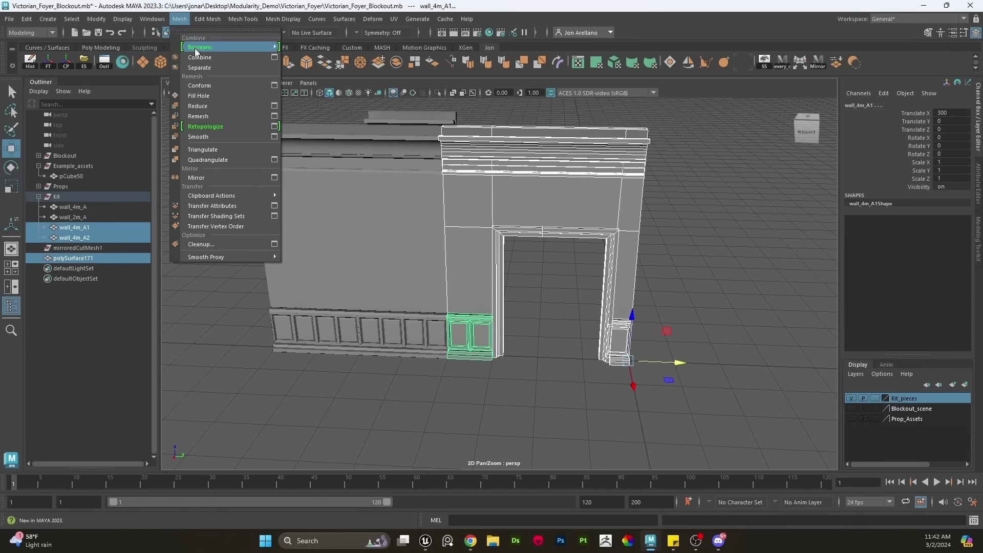
pyautogui.click(196, 54)
pyautogui.click(30, 65)
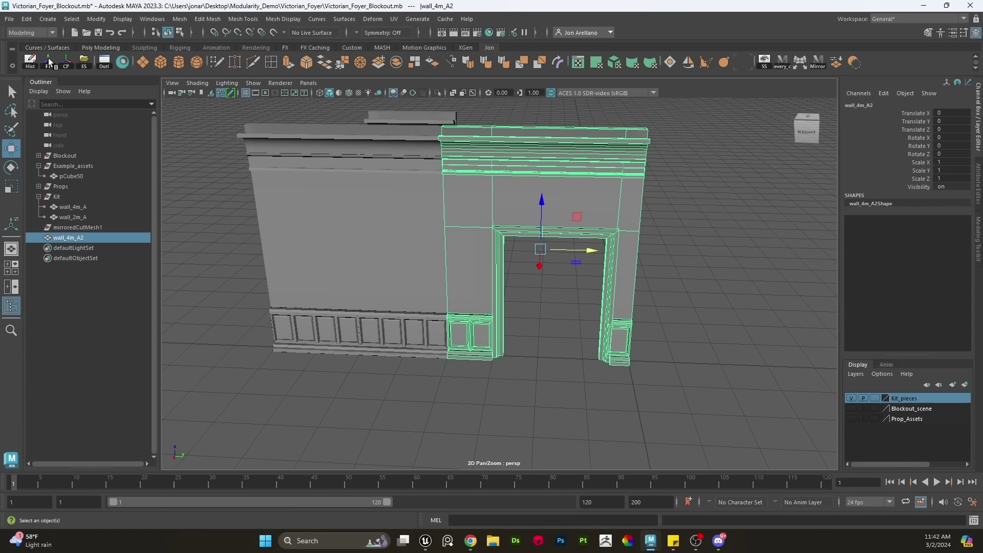
pyautogui.click(48, 64)
# Delete the leftover mirroredCutMesh1 group and rename the combined wall as wall_Doorway_4m_A
pyautogui.click(85, 227)
pyautogui.press('Delete')
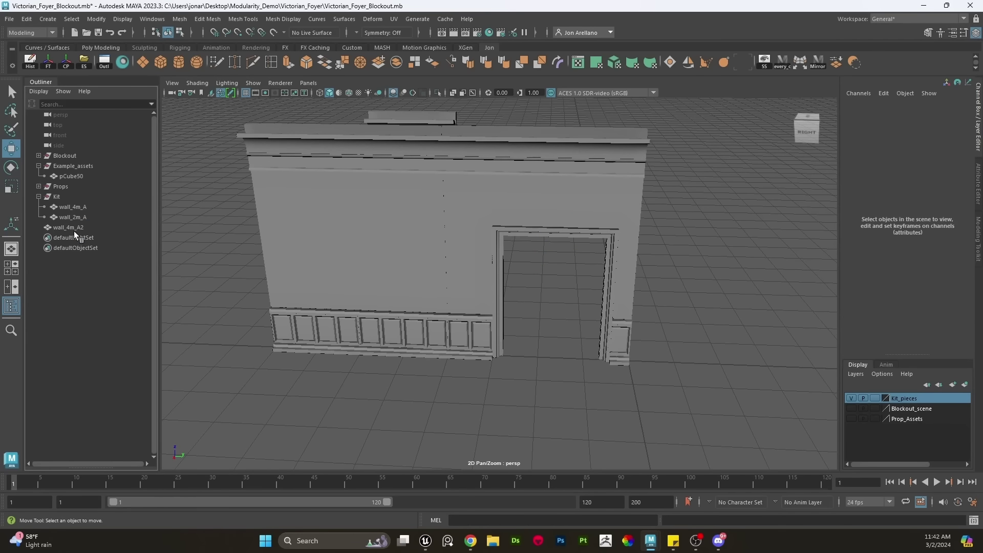
pyautogui.click(74, 230)
pyautogui.doubleClick(72, 229)
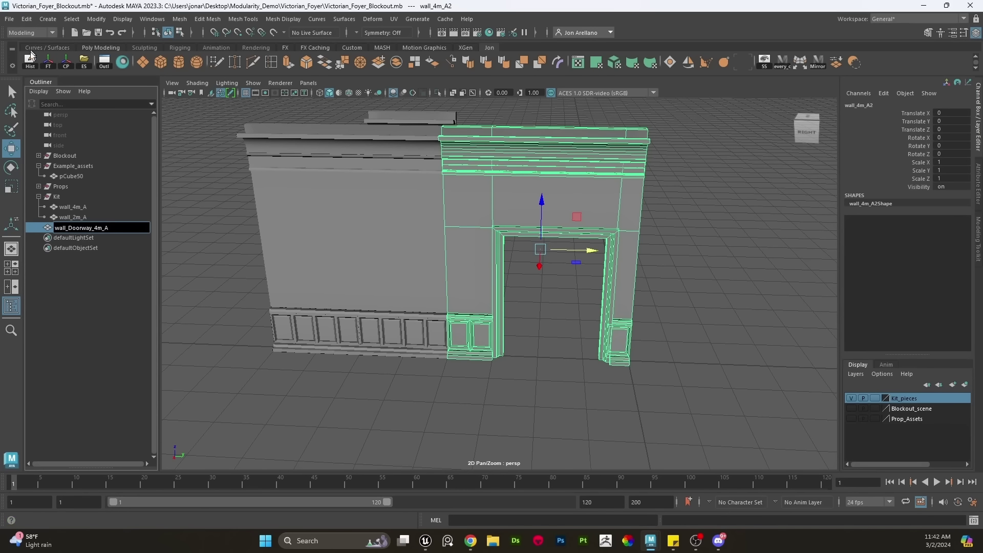
pyautogui.click(560, 363)
pyautogui.keyDown('alt'); pyautogui.moveTo(559, 363); pyautogui.dragTo(506, 364, button='middle'); pyautogui.keyUp('alt')
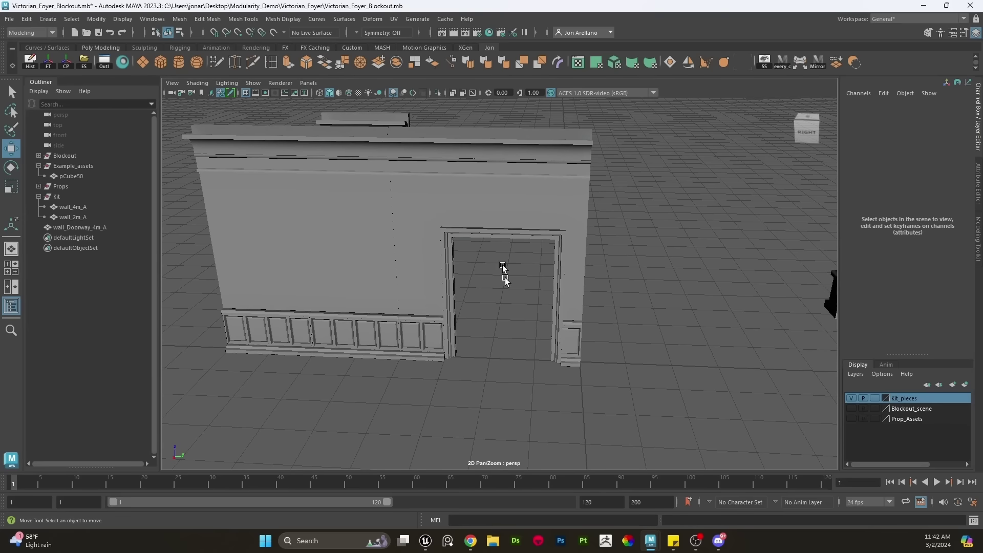
# Snap wall_Doorway_4m_A's pivot to the grid point at the base of its free end
pyautogui.click(502, 212)
pyautogui.press('e')
pyautogui.press('w')
pyautogui.press('x')
pyautogui.press('d')
pyautogui.moveTo(584, 364); pyautogui.dragTo(580, 362, button='middle')
# Grid-snap wall_4m_A, wall_2m_A and wall_Doorway_4m_A together to one shared point at the doorway wall's pivot
pyautogui.click(622, 338)
pyautogui.keyDown('alt'); pyautogui.moveTo(612, 333); pyautogui.dragTo(557, 288, button='right'); pyautogui.keyUp('alt')
pyautogui.keyDown('alt'); pyautogui.moveTo(556, 287); pyautogui.dragTo(555, 306); pyautogui.keyUp('alt')
pyautogui.scroll(5, 436, 248)
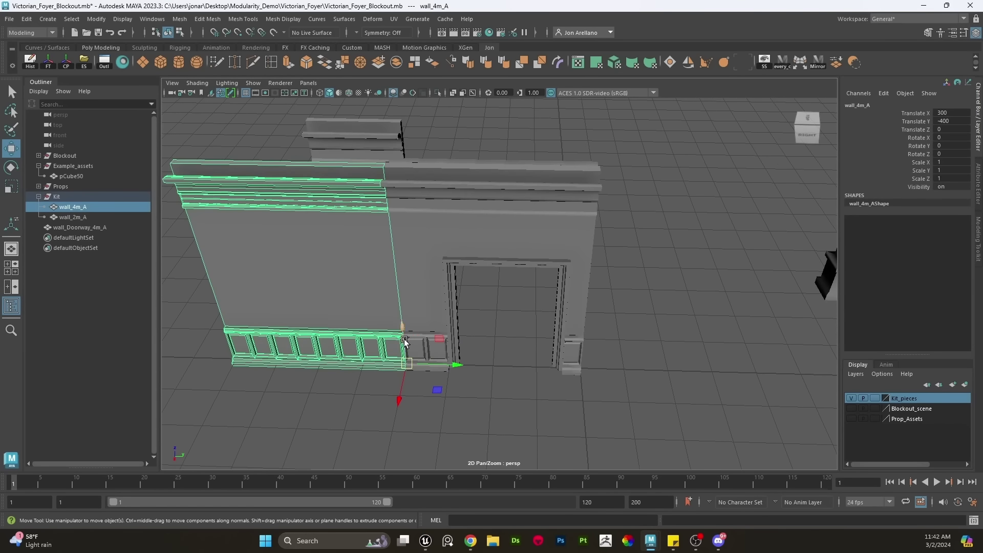
pyautogui.moveTo(521, 400); pyautogui.dragTo(276, 110)
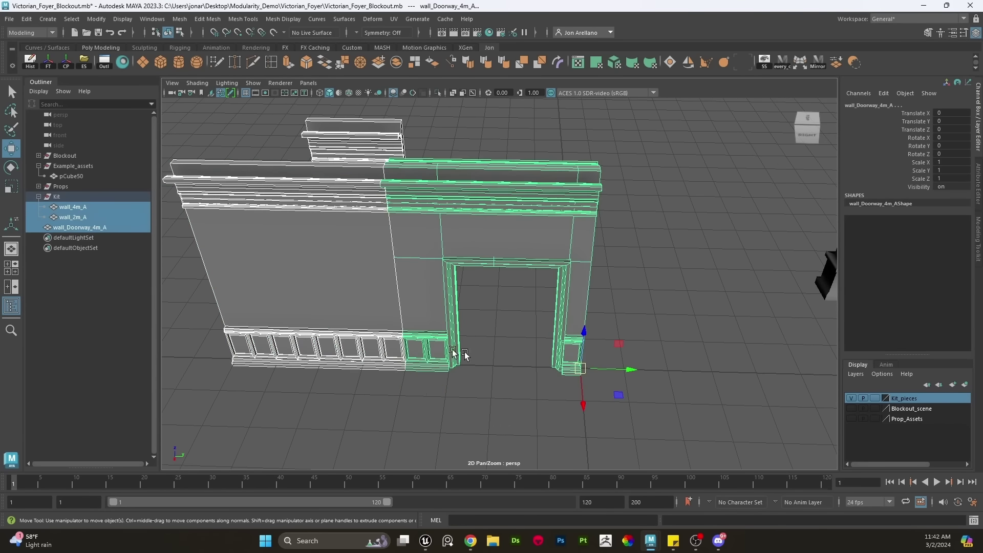
pyautogui.press('x')
pyautogui.moveTo(580, 367); pyautogui.dragTo(583, 368)
pyautogui.click(608, 351)
pyautogui.keyDown('alt'); pyautogui.moveTo(654, 329); pyautogui.dragTo(594, 362); pyautogui.keyUp('alt')
# Move wall_Doorway_4m_A into the Kit group between wall_4m_A and wall_2m_A
pyautogui.moveTo(607, 428); pyautogui.dragTo(439, 228)
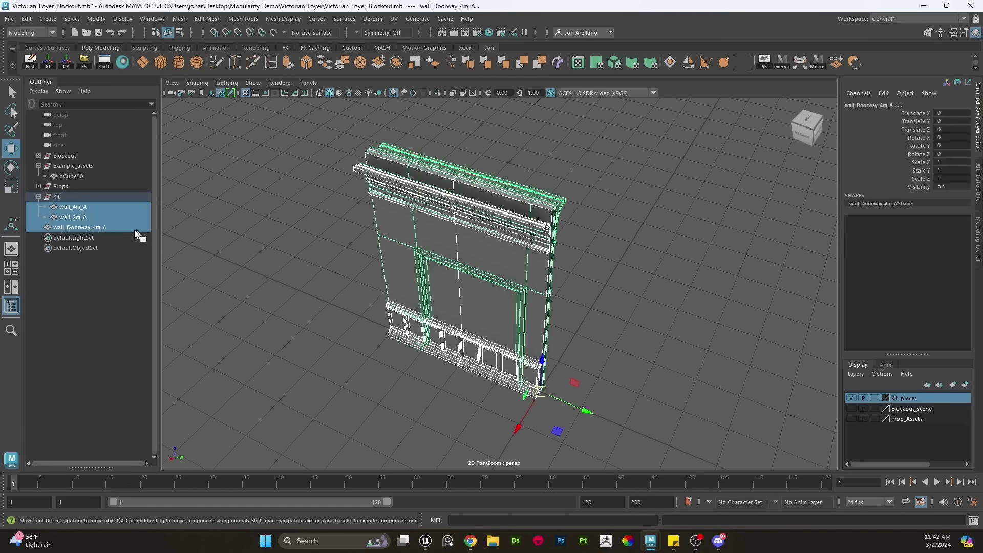
pyautogui.click(108, 228)
pyautogui.moveTo(107, 213); pyautogui.dragTo(106, 213)
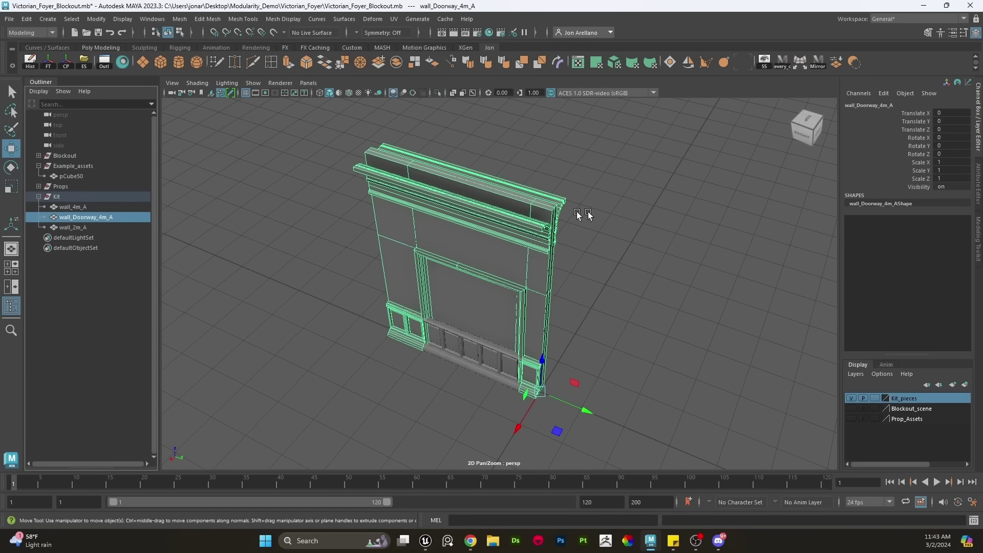
# Examine how the three overlapping kit walls line up with each other and share their pivot location
pyautogui.scroll(-5, 625, 292)
pyautogui.keyDown('alt'); pyautogui.moveTo(625, 292); pyautogui.dragTo(636, 294); pyautogui.keyUp('alt')
pyautogui.scroll(3, 636, 295)
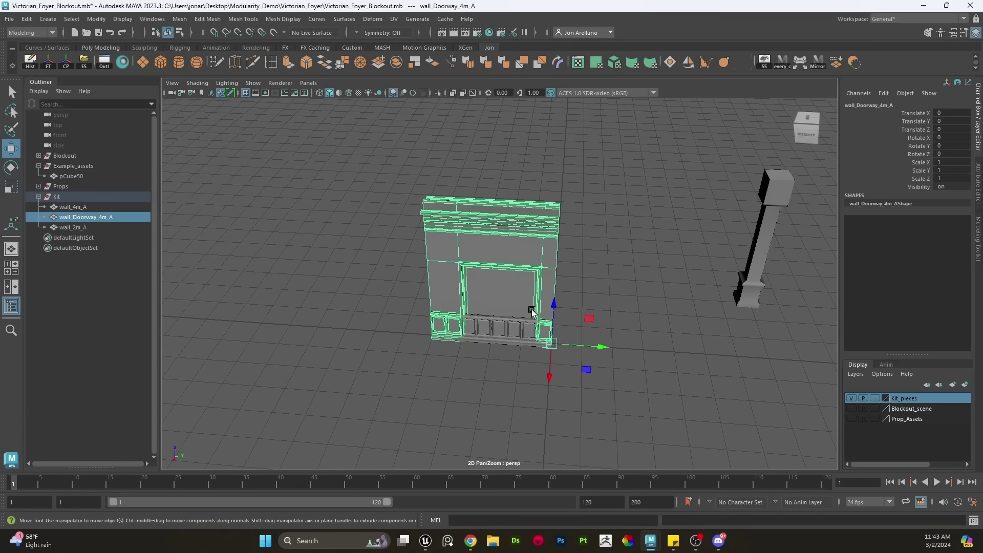
pyautogui.moveTo(501, 311); pyautogui.dragTo(501, 309)
pyautogui.scroll(3, 600, 352)
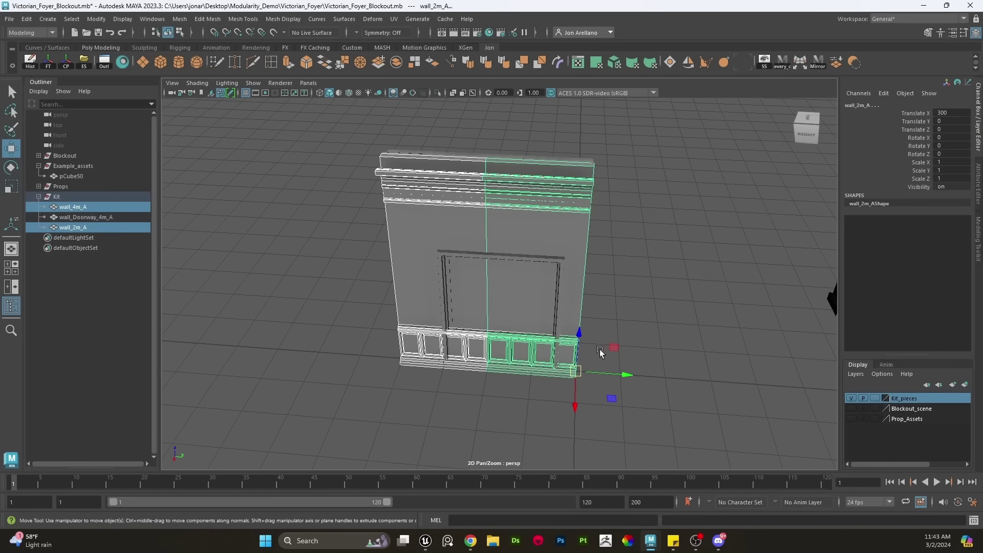
pyautogui.moveTo(618, 387); pyautogui.dragTo(349, 94)
pyautogui.keyDown('alt'); pyautogui.moveTo(667, 390); pyautogui.dragTo(594, 349); pyautogui.keyUp('alt')
pyautogui.keyDown('alt'); pyautogui.moveTo(594, 349); pyautogui.dragTo(598, 352, button='middle'); pyautogui.keyUp('alt')
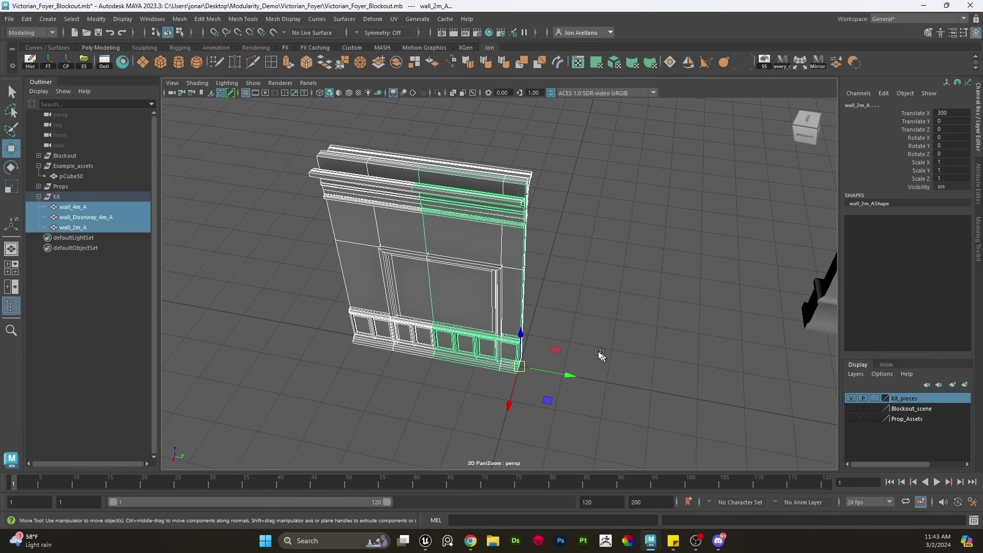
pyautogui.scroll(-3, 589, 351)
pyautogui.click(578, 296)
pyautogui.click(504, 304)
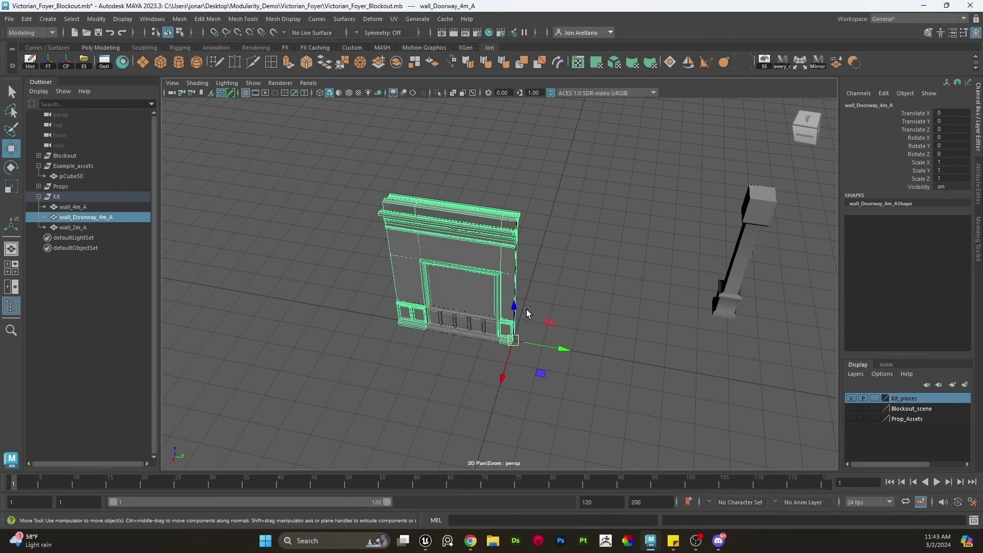
pyautogui.moveTo(589, 374); pyautogui.dragTo(307, 139)
pyautogui.click(655, 302)
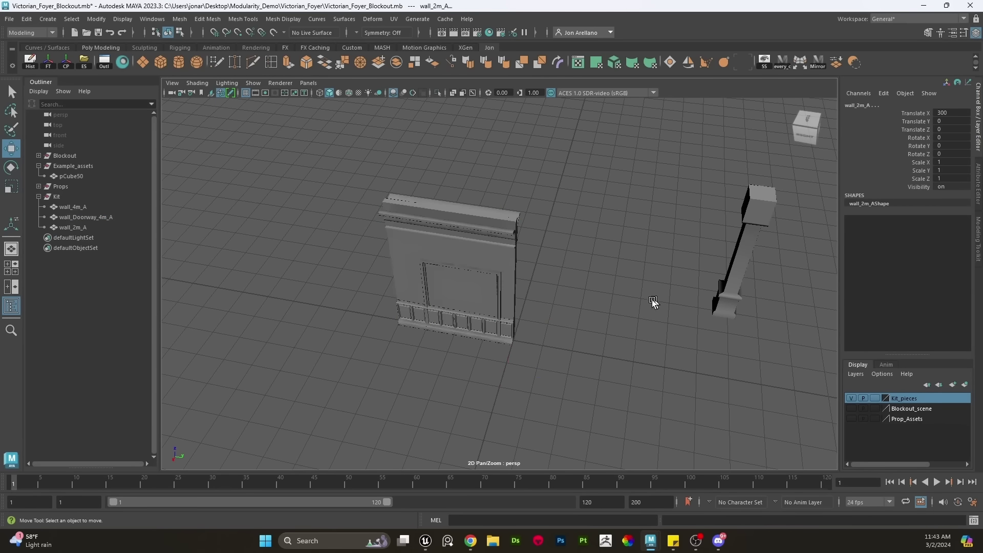
pyautogui.moveTo(559, 370); pyautogui.dragTo(333, 158)
pyautogui.scroll(3, 582, 294)
pyautogui.keyDown('alt'); pyautogui.moveTo(581, 294); pyautogui.dragTo(595, 300); pyautogui.keyUp('alt')
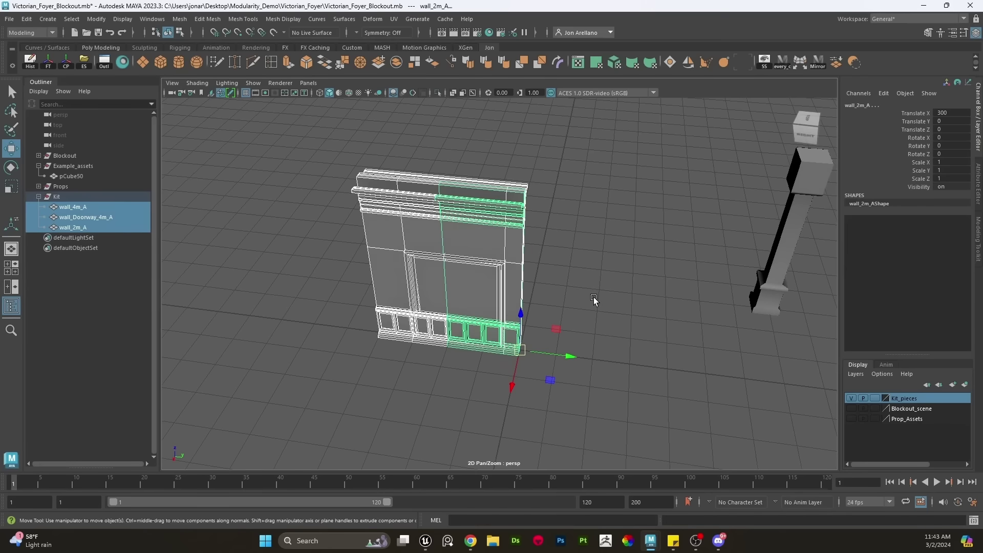
pyautogui.keyDown('alt'); pyautogui.moveTo(595, 301); pyautogui.dragTo(649, 270, button='middle'); pyautogui.keyUp('alt')
pyautogui.keyDown('alt'); pyautogui.moveTo(711, 333); pyautogui.dragTo(632, 301); pyautogui.keyUp('alt')
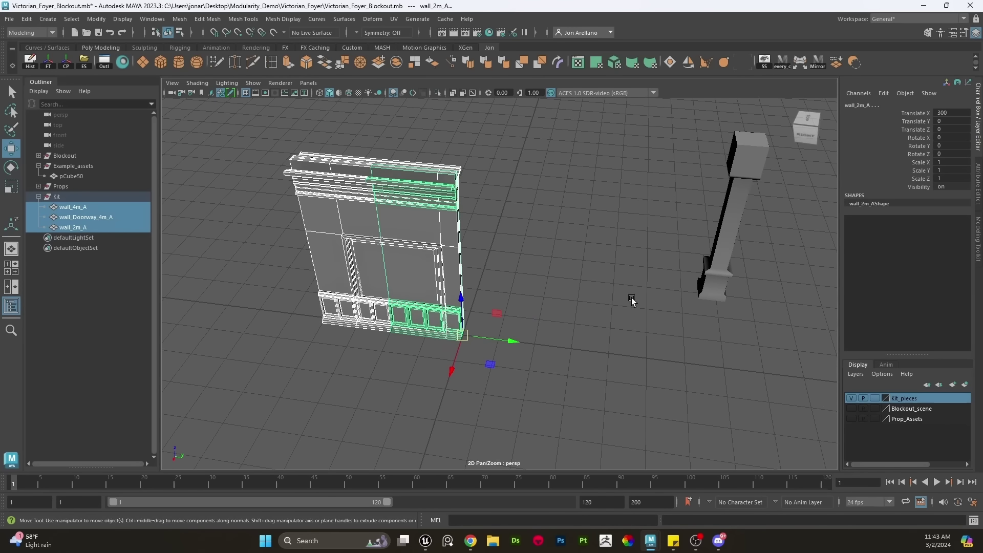
# Grid-snap the pillar pCube50 to the shared pivot point at the end of the overlapping kit walls
pyautogui.click(713, 264)
pyautogui.moveTo(710, 294); pyautogui.dragTo(464, 337)
pyautogui.keyDown('alt'); pyautogui.moveTo(518, 325); pyautogui.dragTo(665, 317, button='middle'); pyautogui.keyUp('alt')
pyautogui.scroll(2, 573, 269)
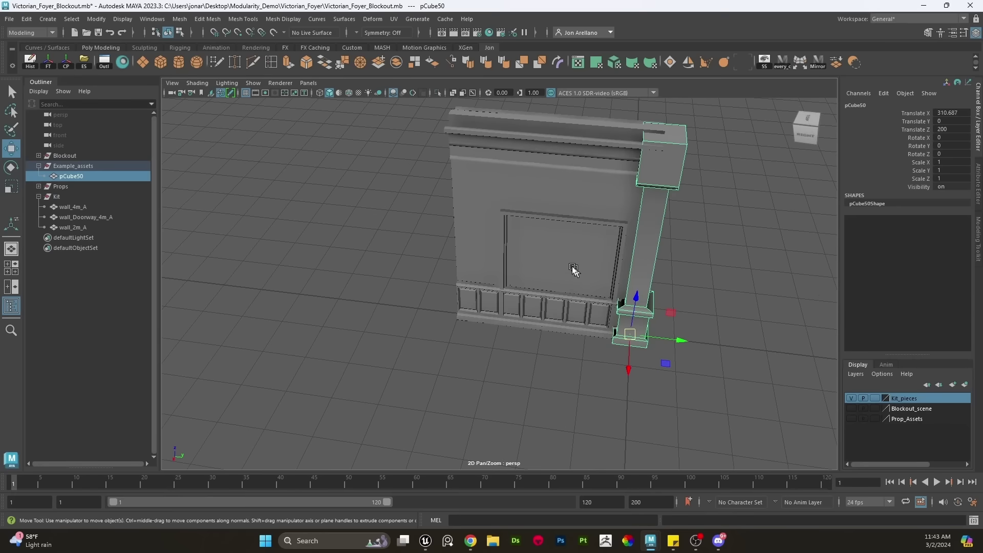
pyautogui.keyDown('shift'); pyautogui.click(479, 236); pyautogui.keyUp('shift')
pyautogui.click(487, 264)
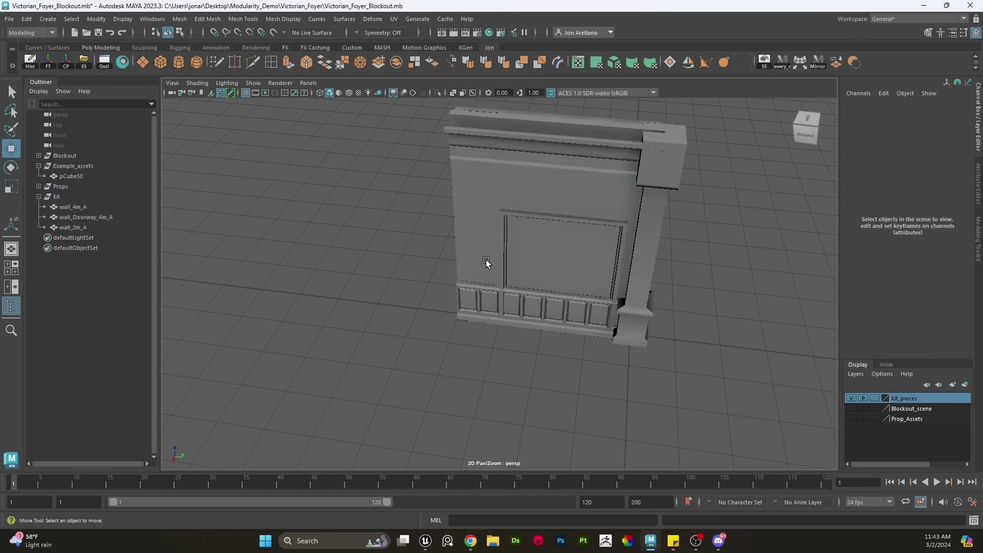
# Grid-snap wall_Doorway_4m_A to -900 and wall_2m_A to -700 on Translate Y, away from wall_4m_A and the pillar
pyautogui.click(554, 314)
pyautogui.moveTo(677, 352); pyautogui.dragTo(266, 285)
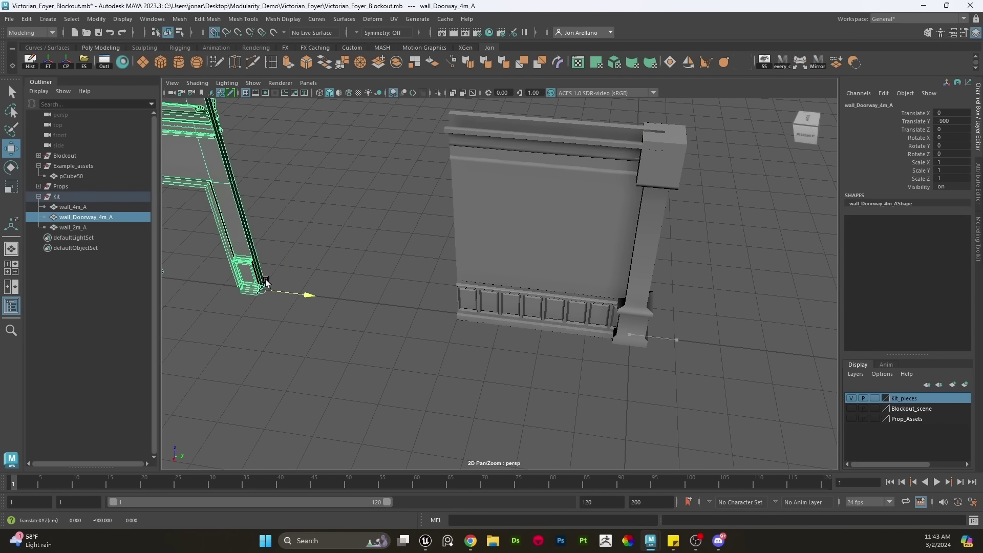
pyautogui.click(500, 267)
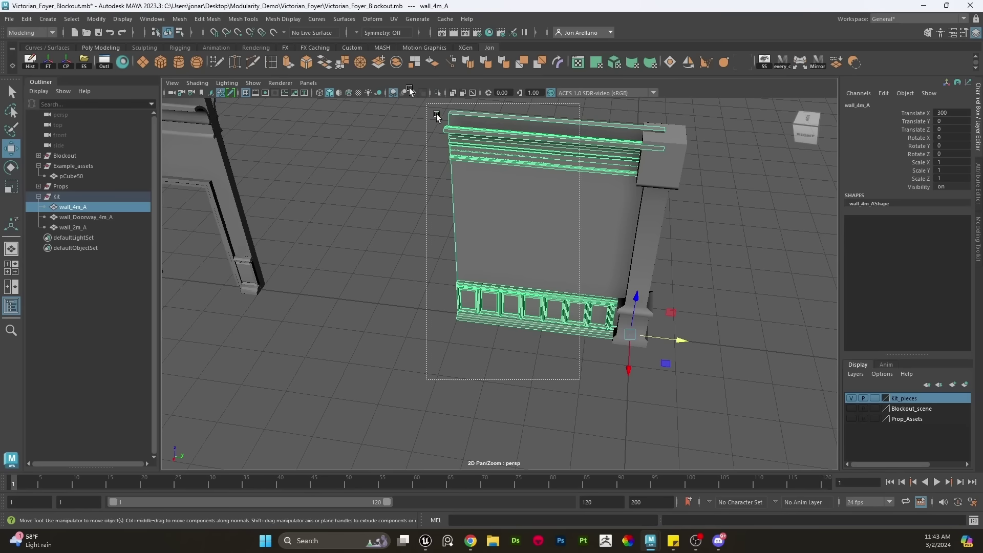
pyautogui.click(601, 328)
pyautogui.moveTo(669, 336); pyautogui.dragTo(360, 272)
pyautogui.click(536, 275)
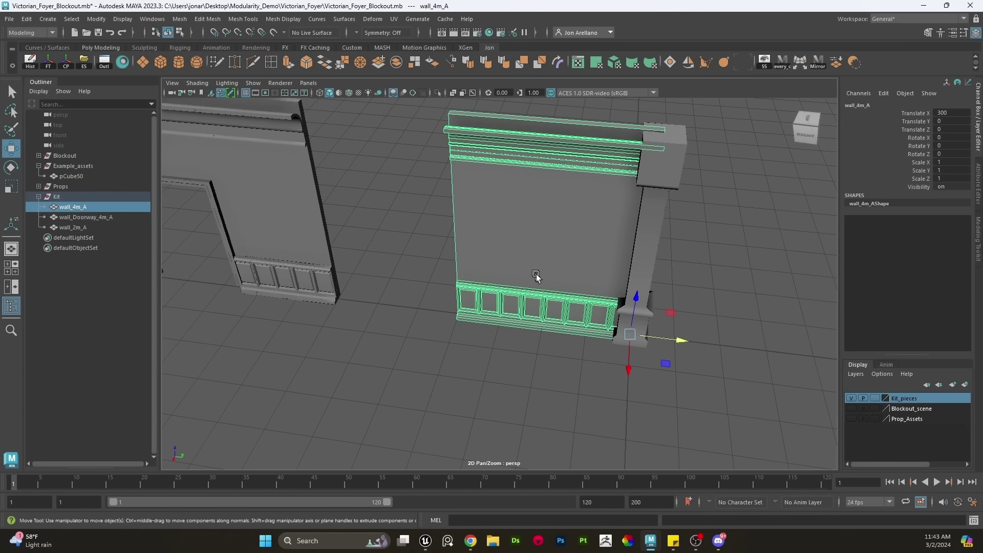
# Move wall_Doorway_4m_A and wall_2m_A together to a clear spot behind wall_4m_A
pyautogui.keyDown('alt'); pyautogui.moveTo(711, 350); pyautogui.dragTo(671, 352); pyautogui.keyUp('alt')
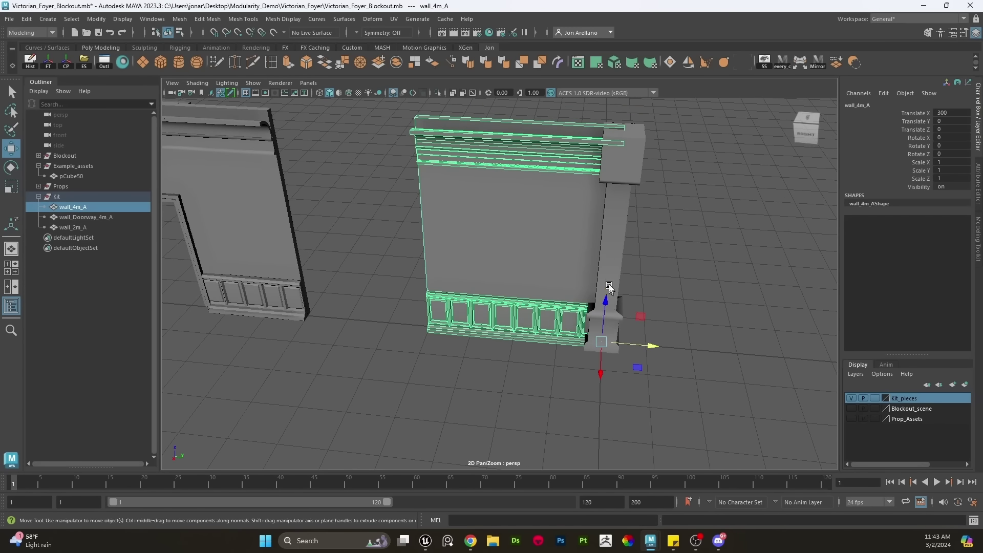
pyautogui.click(631, 182)
pyautogui.keyDown('alt'); pyautogui.moveTo(631, 182); pyautogui.dragTo(613, 314); pyautogui.keyUp('alt')
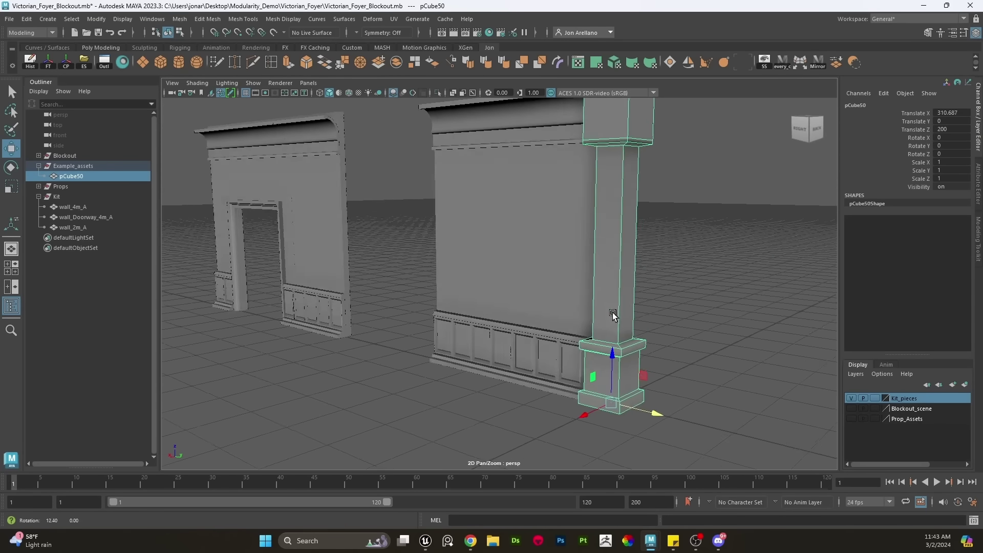
pyautogui.click(522, 288)
pyautogui.scroll(-4, 461, 311)
pyautogui.moveTo(407, 328); pyautogui.dragTo(253, 125)
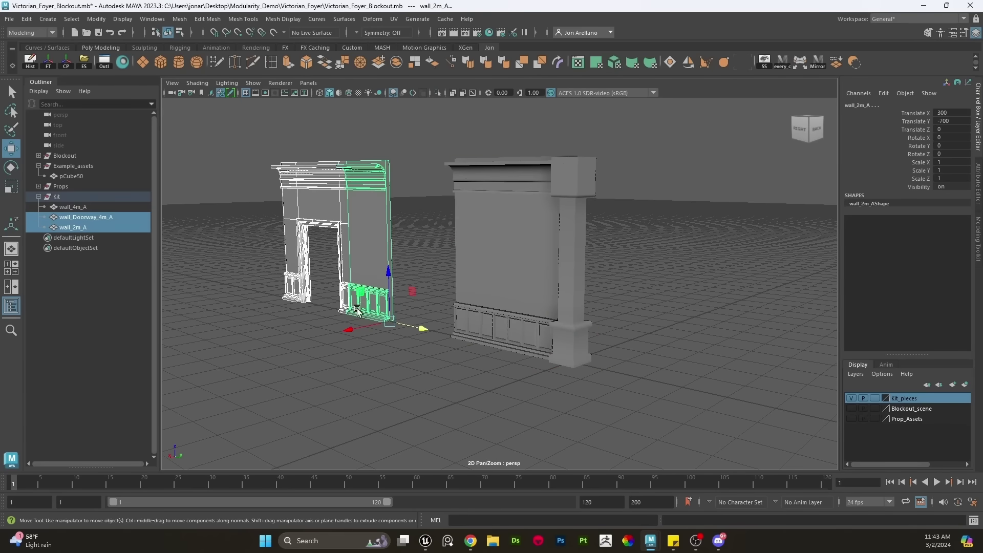
pyautogui.moveTo(357, 328); pyautogui.dragTo(531, 298)
pyautogui.click(498, 341)
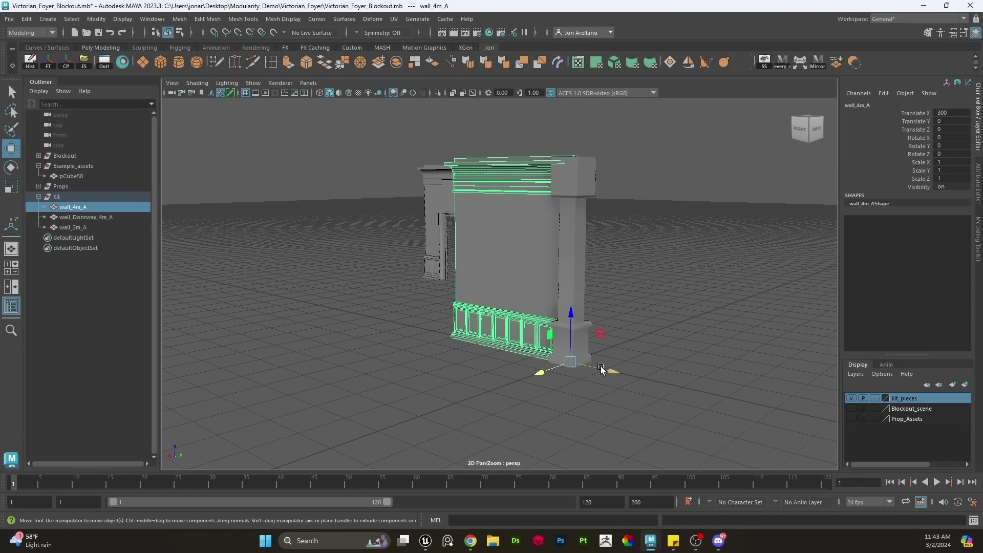
# Duplicate wall_4m_A three times, snapping the copies end to end into a straight row of four walls
pyautogui.hotkey('ctrl', 'd')
pyautogui.moveTo(601, 370); pyautogui.dragTo(297, 299)
pyautogui.hotkey('ctrl', 'd')
pyautogui.hotkey('ctrl', 'd')
pyautogui.click(437, 352)
pyautogui.scroll(5, 456, 327)
pyautogui.keyDown('alt'); pyautogui.moveTo(456, 323); pyautogui.dragTo(424, 294); pyautogui.keyUp('alt')
pyautogui.scroll(-8, 448, 261)
pyautogui.keyDown('alt'); pyautogui.moveTo(449, 262); pyautogui.dragTo(501, 277); pyautogui.keyUp('alt')
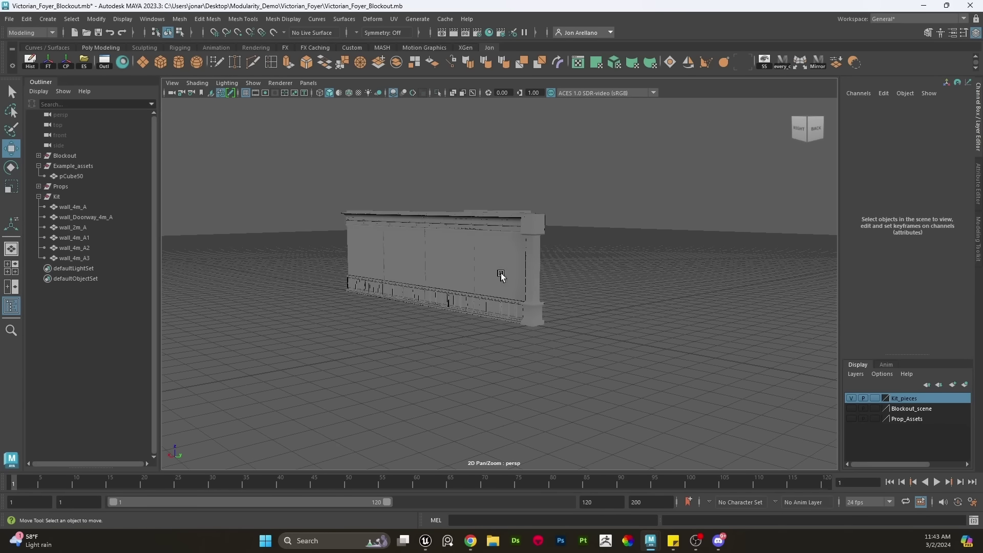
# Duplicate the end pillar and grid-snap the copy 800 units along the row, over the seam between the second and third walls
pyautogui.click(541, 233)
pyautogui.keyDown('alt'); pyautogui.moveTo(542, 233); pyautogui.dragTo(506, 342); pyautogui.keyUp('alt')
pyautogui.click(469, 349)
pyautogui.scroll(2, 469, 349)
pyautogui.keyDown('alt'); pyautogui.moveTo(469, 349); pyautogui.dragTo(551, 370, button='middle'); pyautogui.keyUp('alt')
pyautogui.keyDown('alt'); pyautogui.moveTo(551, 370); pyautogui.dragTo(430, 340); pyautogui.keyUp('alt')
pyautogui.click(561, 354)
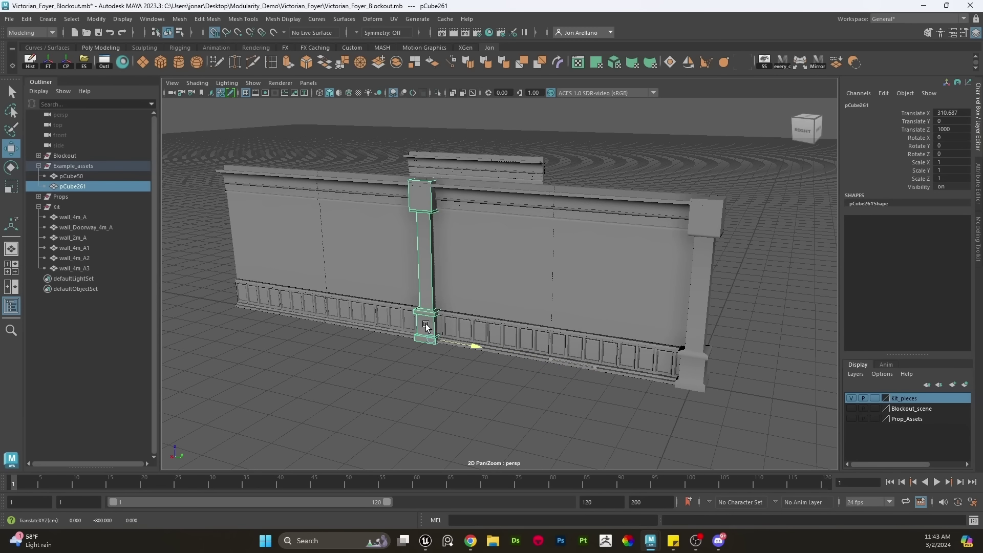
pyautogui.click(525, 389)
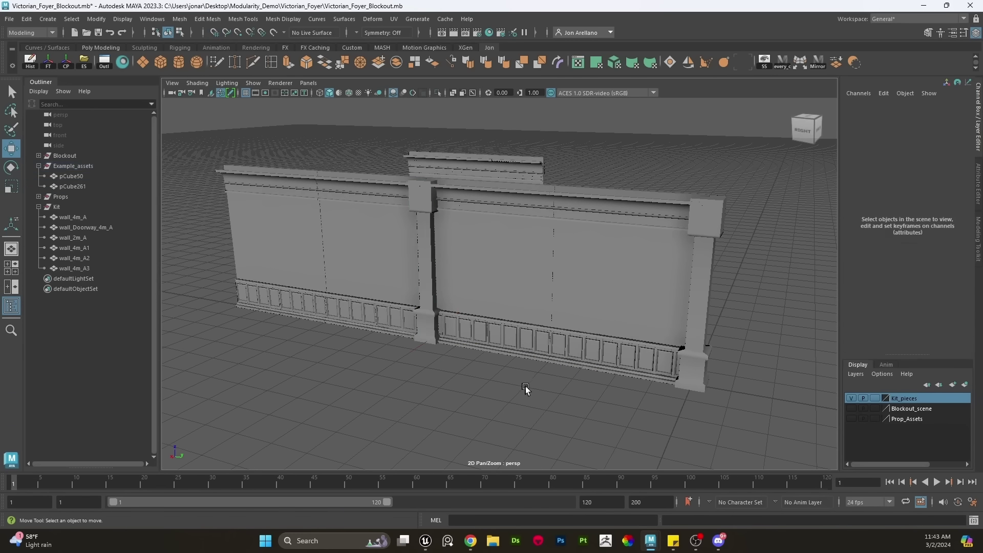
# Try sliding the middle pillar along the wall row, and undo the move
pyautogui.click(425, 241)
pyautogui.click(417, 218)
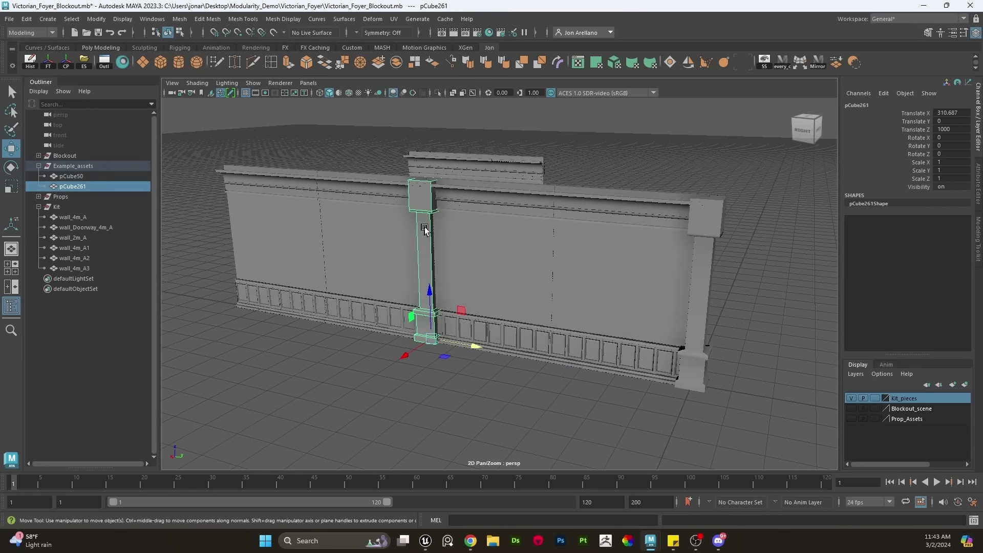
pyautogui.scroll(3, 425, 230)
pyautogui.moveTo(438, 372); pyautogui.dragTo(459, 372)
pyautogui.hotkey('ctrl', 'z')
pyautogui.keyDown('alt'); pyautogui.moveTo(458, 371); pyautogui.dragTo(566, 375, button='middle'); pyautogui.keyUp('alt')
pyautogui.scroll(-4, 567, 375)
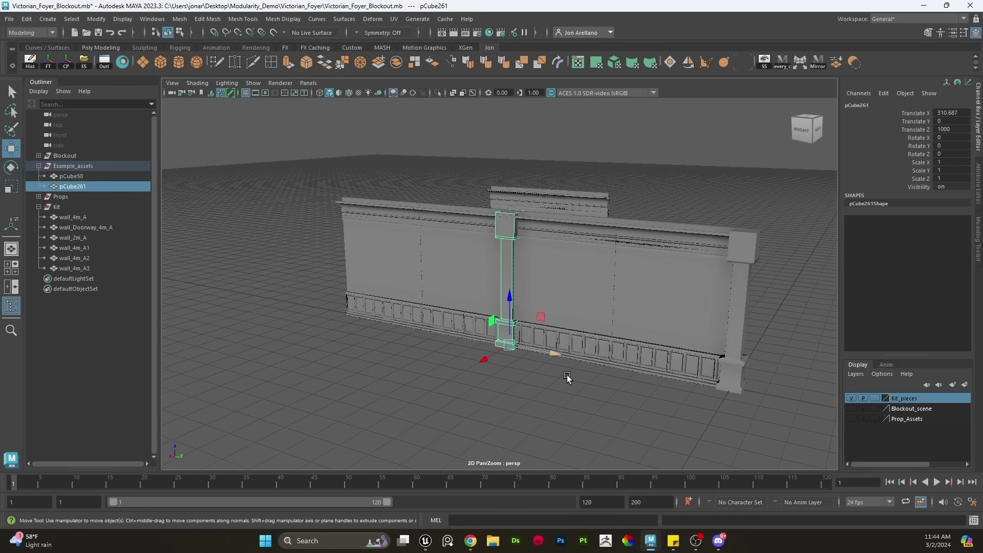
# Examine how the pillars break up the wall row and cover the seams between the 4 m walls
pyautogui.keyDown('alt'); pyautogui.moveTo(566, 374); pyautogui.dragTo(573, 392); pyautogui.keyUp('alt')
pyautogui.click(574, 389)
pyautogui.scroll(1, 575, 372)
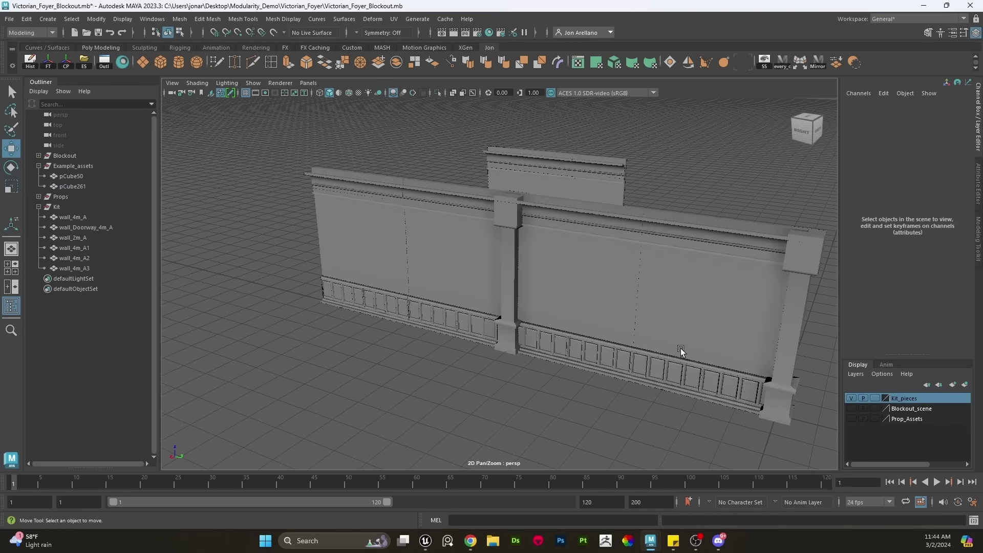
pyautogui.keyDown('alt'); pyautogui.moveTo(682, 352); pyautogui.dragTo(500, 299, button='middle'); pyautogui.keyUp('alt')
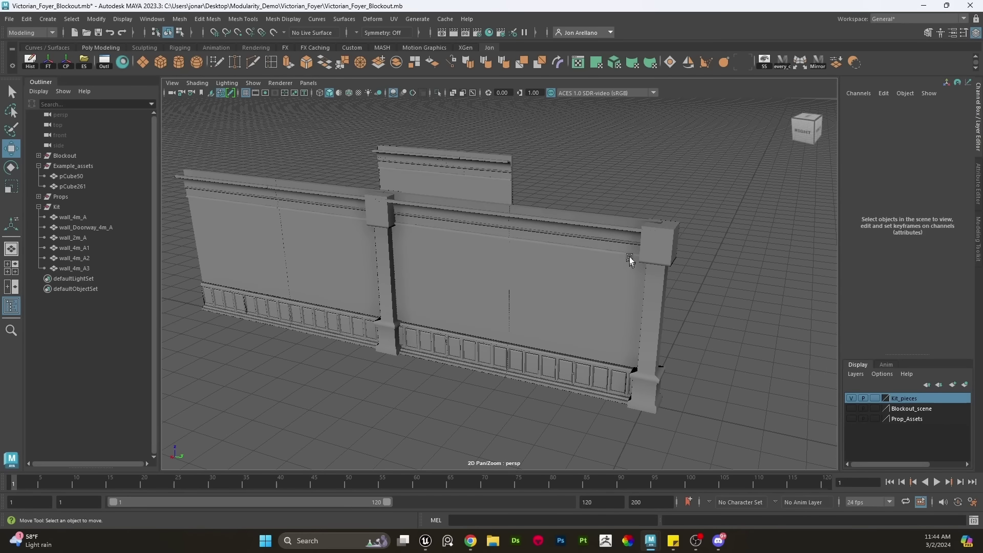
pyautogui.click(654, 250)
pyautogui.click(675, 325)
pyautogui.scroll(2, 570, 285)
pyautogui.keyDown('alt'); pyautogui.moveTo(569, 284); pyautogui.dragTo(457, 269); pyautogui.keyUp('alt')
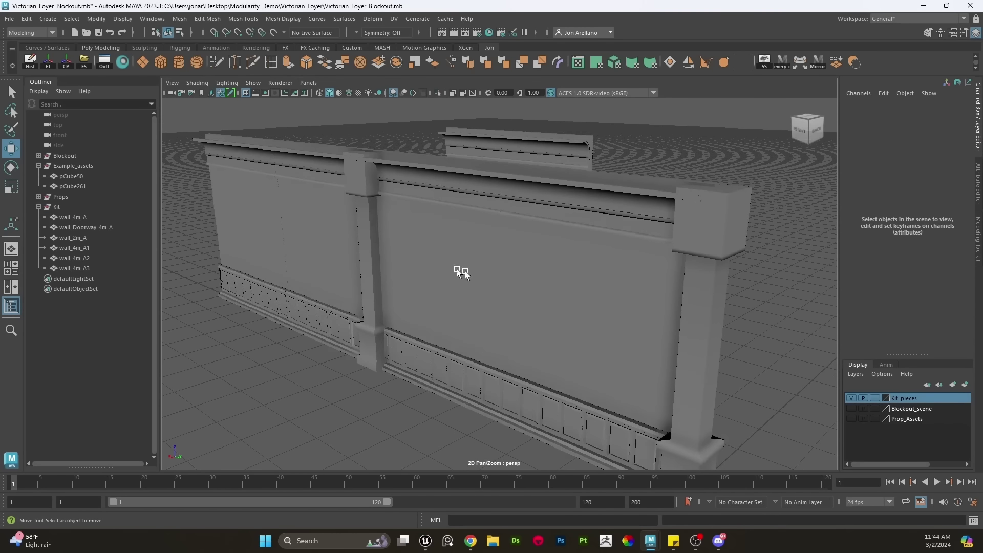
# Duplicate the middle pillar and grid-snap the copy to 1700 on Translate Z at the far end of the wall row
pyautogui.click(370, 227)
pyautogui.keyDown('alt'); pyautogui.moveTo(369, 227); pyautogui.dragTo(380, 354); pyautogui.keyUp('alt')
pyautogui.hotkey('ctrl', 'd')
pyautogui.scroll(-3, 458, 342)
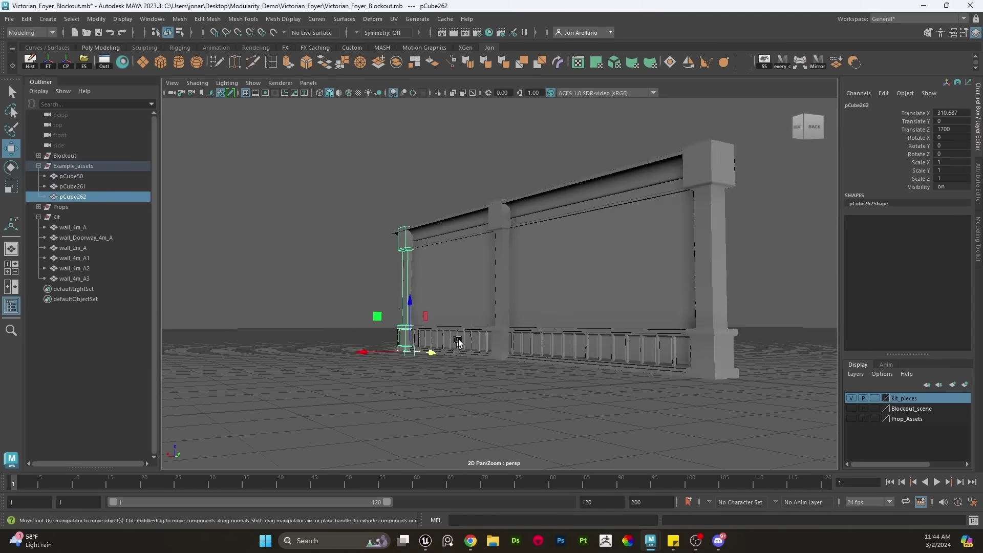
# Delete the two pillar copies and the three wall_4m_A copies, leaving the original pillar and wall
pyautogui.keyDown('alt'); pyautogui.moveTo(484, 220); pyautogui.dragTo(506, 262); pyautogui.keyUp('alt')
pyautogui.keyDown('shift'); pyautogui.click(483, 221); pyautogui.keyUp('shift')
pyautogui.press('Delete')
pyautogui.click(411, 256)
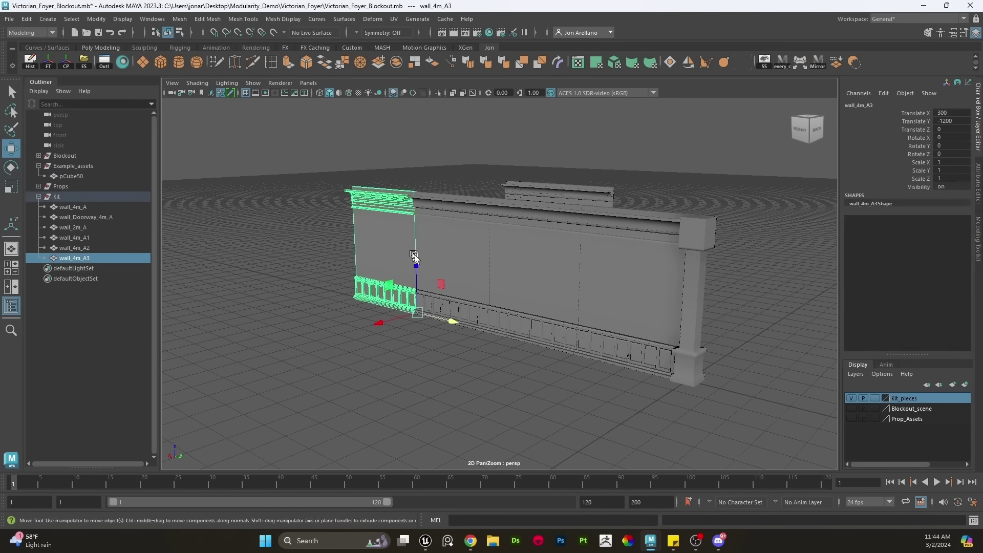
pyautogui.press('Delete')
pyautogui.click(453, 266)
pyautogui.press('Delete')
pyautogui.click(547, 294)
pyautogui.press('Delete')
# Move the pillar pCube50 into the Kit group and rename it Pillar_wall_A
pyautogui.click(622, 311)
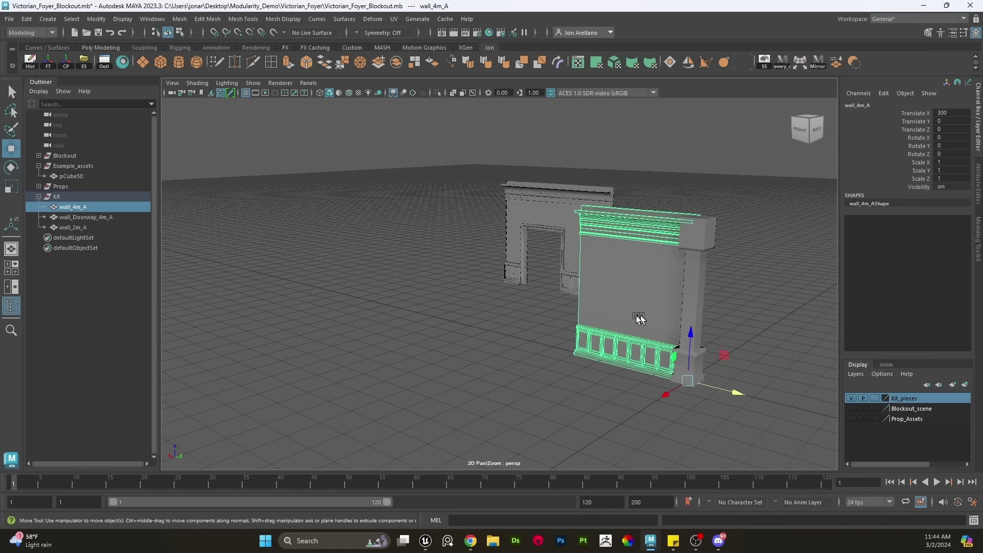
pyautogui.keyDown('alt'); pyautogui.moveTo(639, 321); pyautogui.dragTo(539, 281, button='middle'); pyautogui.keyUp('alt')
pyautogui.scroll(2, 539, 281)
pyautogui.keyDown('alt'); pyautogui.moveTo(539, 282); pyautogui.dragTo(540, 299); pyautogui.keyUp('alt')
pyautogui.click(632, 261)
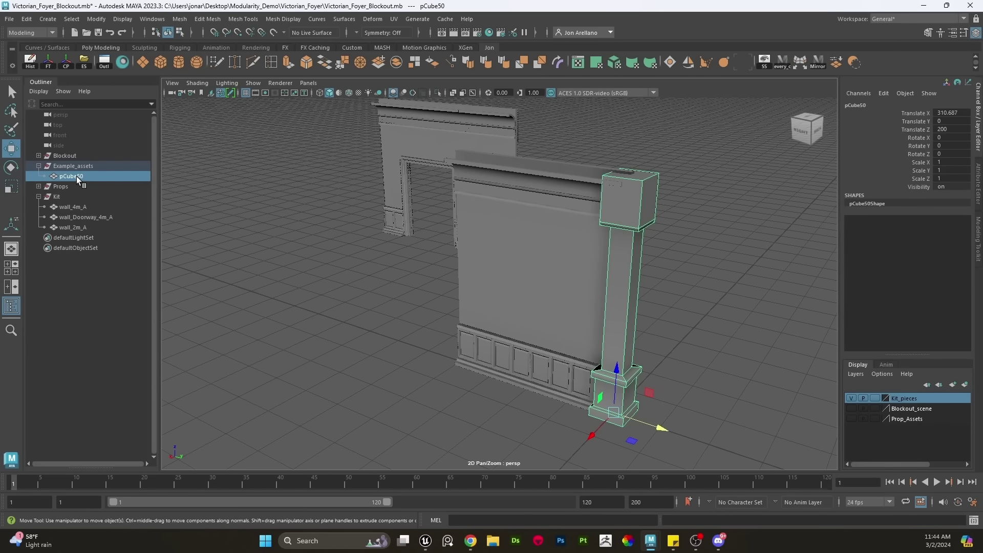
pyautogui.moveTo(75, 176); pyautogui.dragTo(74, 202, button='middle')
pyautogui.doubleClick(78, 196)
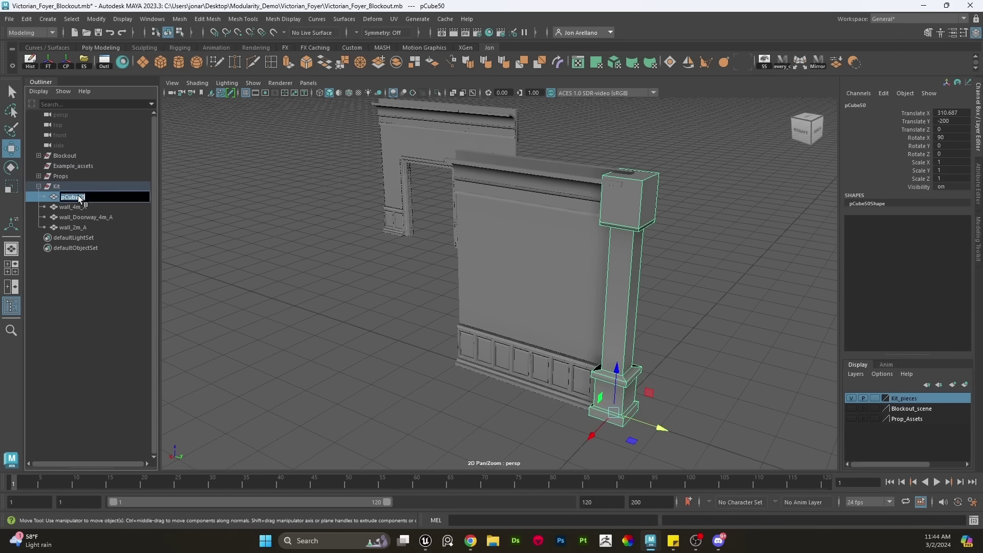
pyautogui.write('Pillar_wall_A')
pyautogui.press('Return')
# Snap Pillar_wall_A and all three kit walls together onto one shared point
pyautogui.scroll(-2, 433, 169)
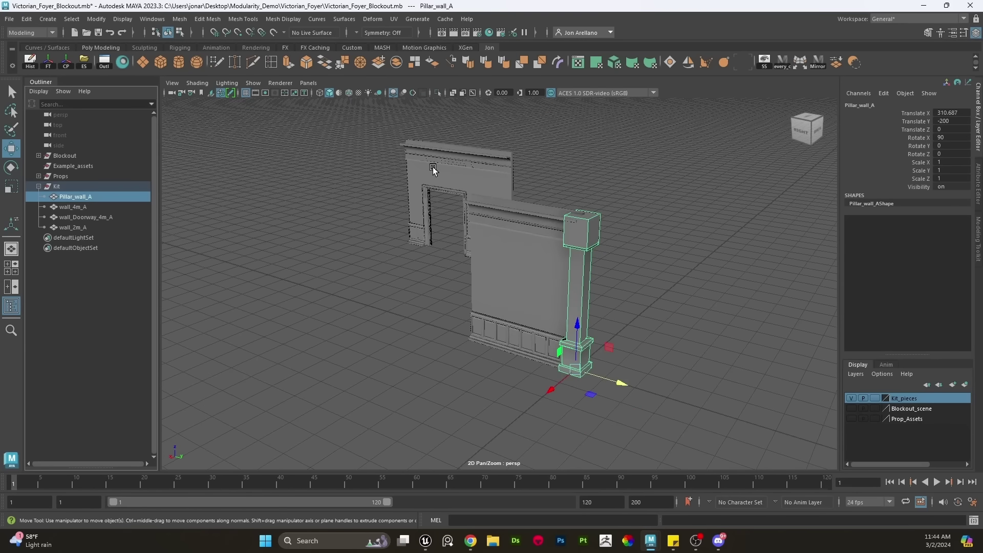
pyautogui.keyDown('alt'); pyautogui.moveTo(433, 169); pyautogui.dragTo(495, 246); pyautogui.keyUp('alt')
pyautogui.moveTo(701, 409); pyautogui.dragTo(235, 97)
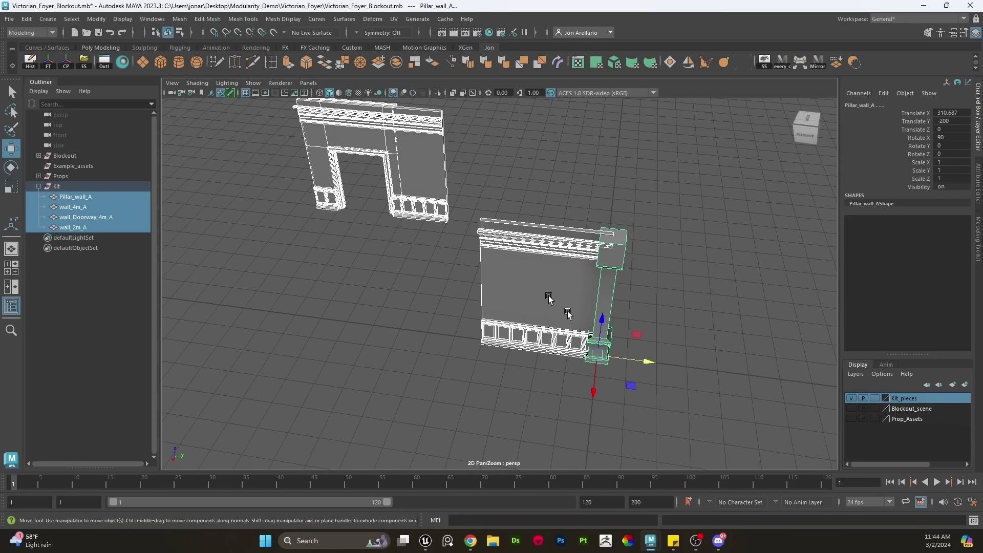
pyautogui.moveTo(597, 354); pyautogui.dragTo(594, 357)
pyautogui.click(653, 339)
pyautogui.keyDown('alt'); pyautogui.moveTo(654, 340); pyautogui.dragTo(570, 342, button='middle'); pyautogui.keyUp('alt')
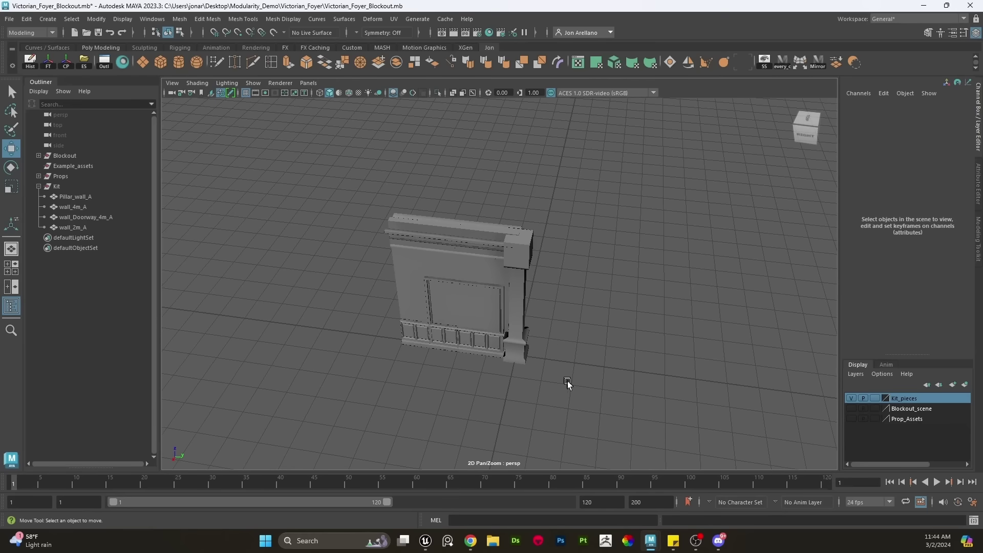
# Grid-snap Pillar_wall_A, wall_Doorway_4m_A and wall_2m_A together to a spot behind wall_4m_A
pyautogui.moveTo(576, 408); pyautogui.dragTo(279, 169)
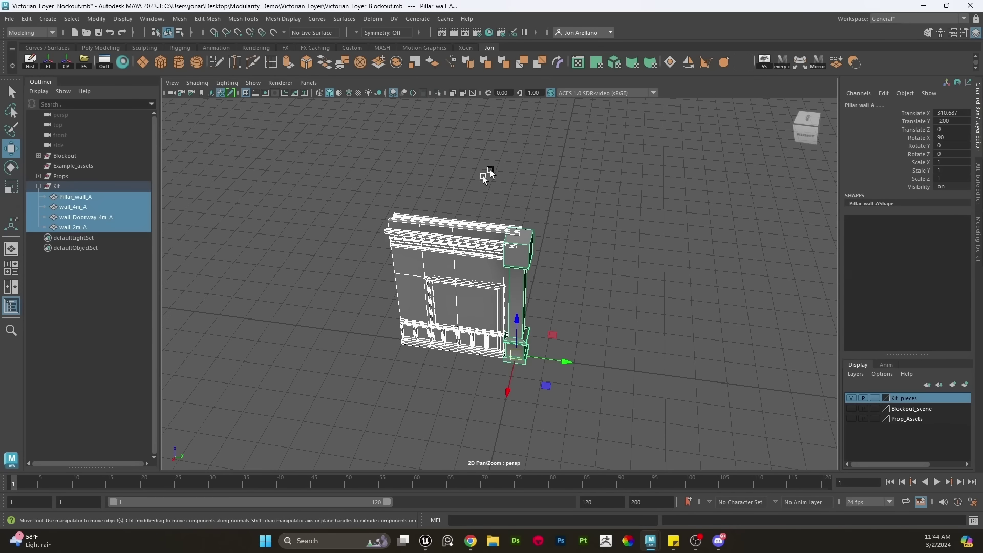
pyautogui.click(499, 190)
pyautogui.click(467, 314)
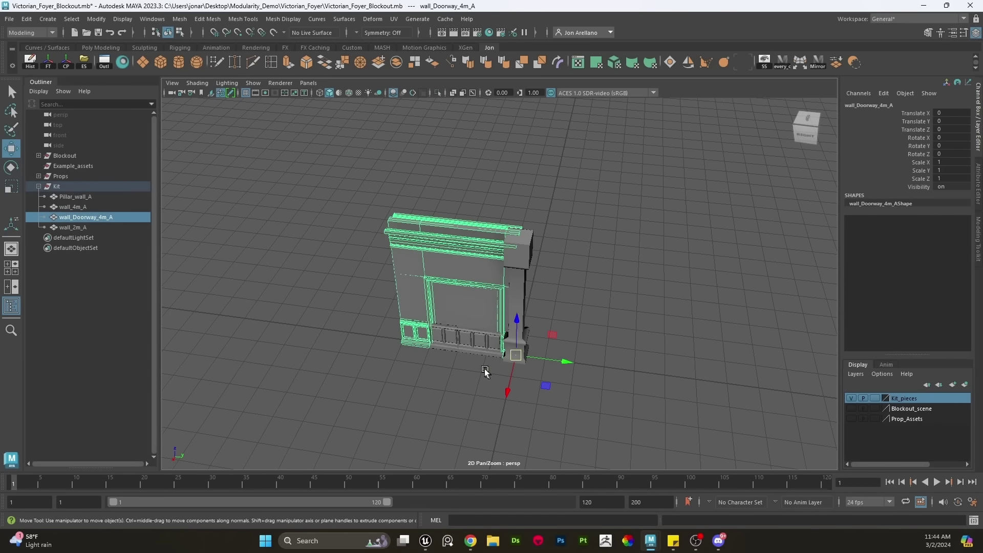
pyautogui.click(449, 308)
pyautogui.keyDown('shift'); pyautogui.moveTo(579, 423); pyautogui.dragTo(324, 141); pyautogui.keyUp('shift')
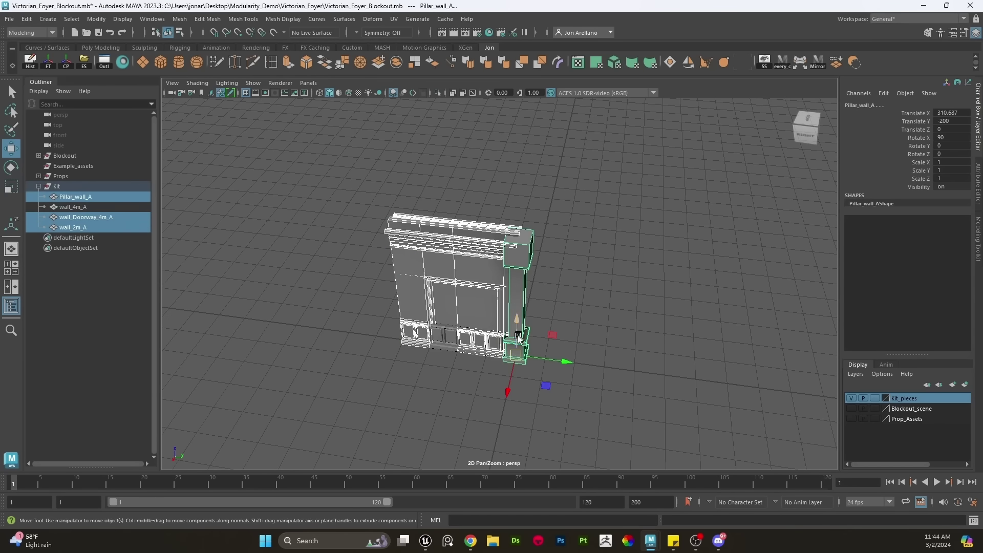
pyautogui.press('x')
pyautogui.moveTo(516, 354); pyautogui.dragTo(564, 253)
# Duplicate wall_4m_A and snap the copy onto the stacked kit pieces behind it
pyautogui.click(509, 309)
pyautogui.hotkey('ctrl', 'd')
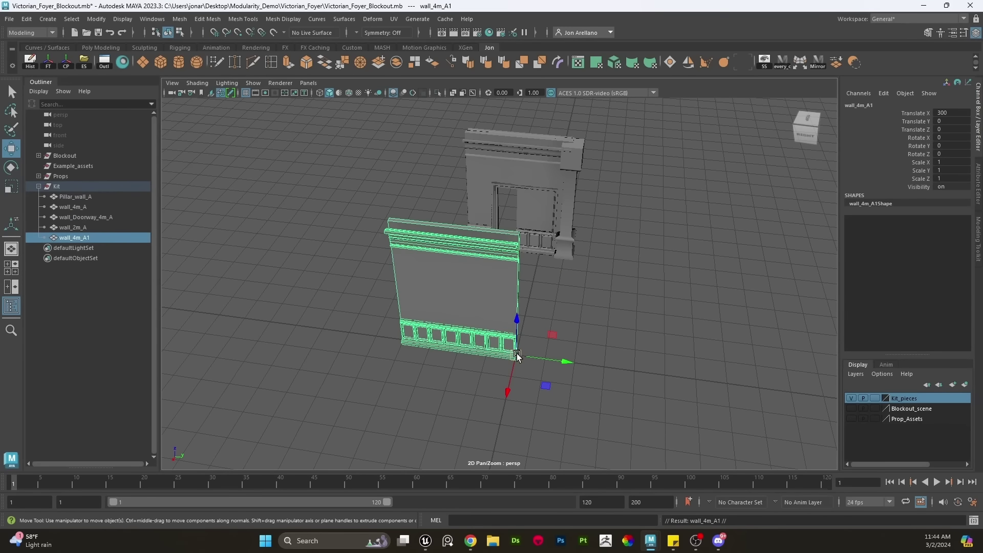
pyautogui.moveTo(534, 379); pyautogui.dragTo(468, 321)
pyautogui.hotkey('ctrl', 'z')
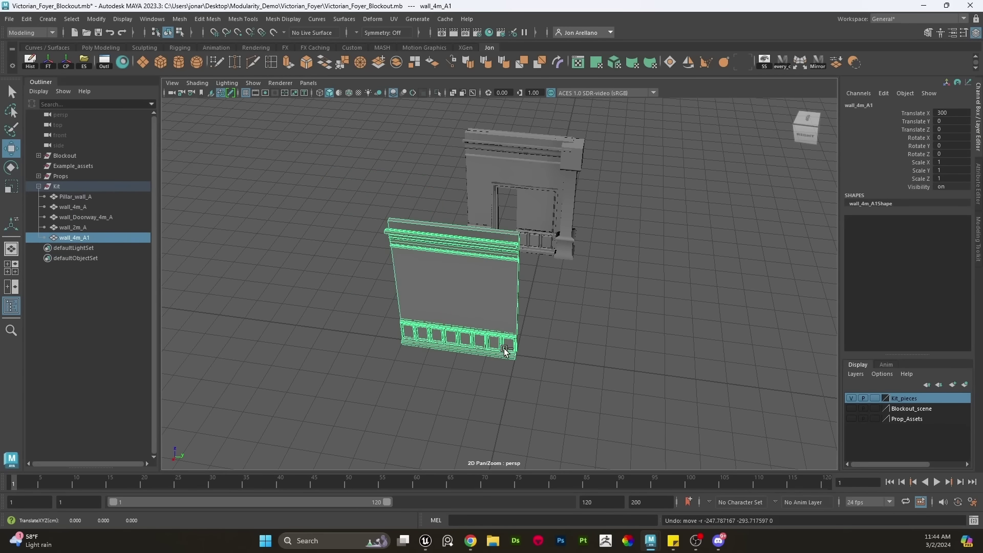
pyautogui.scroll(-5, 514, 317)
pyautogui.click(514, 304)
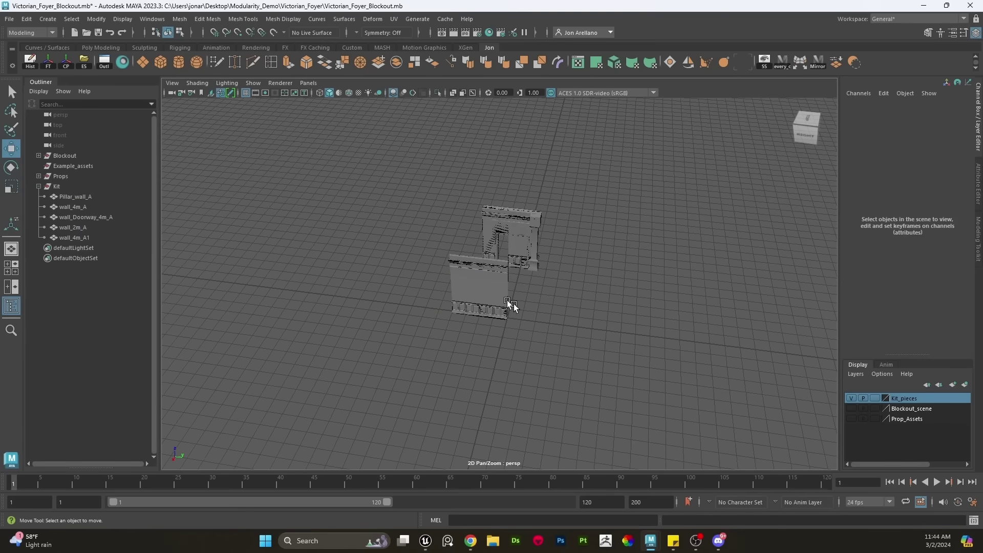
pyautogui.click(483, 296)
pyautogui.scroll(4, 492, 304)
pyautogui.click(75, 237)
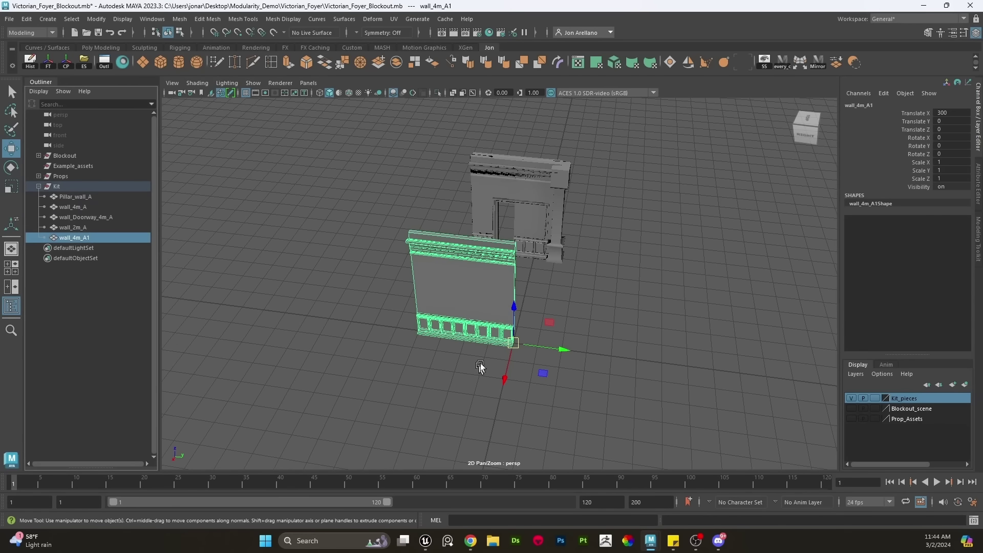
pyautogui.moveTo(513, 343); pyautogui.dragTo(552, 286)
# Mirror wall_4m_A and rotate the mirror cut plane to -135 degrees about X to form a right-angled corner
pyautogui.click(488, 317)
pyautogui.scroll(5, 503, 318)
pyautogui.keyDown('alt'); pyautogui.moveTo(504, 318); pyautogui.dragTo(488, 317); pyautogui.keyUp('alt')
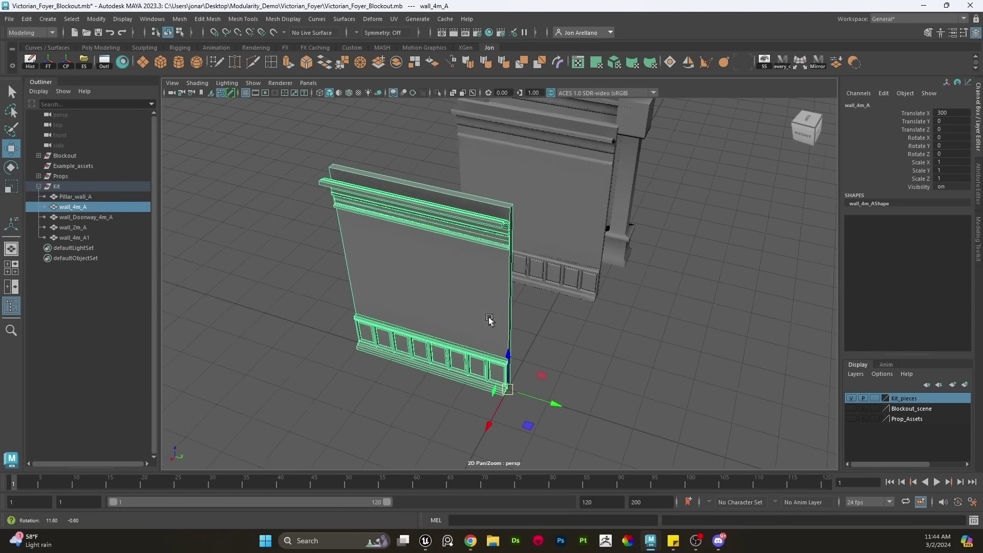
pyautogui.keyDown('alt'); pyautogui.moveTo(489, 317); pyautogui.dragTo(538, 307, button='middle'); pyautogui.keyUp('alt')
pyautogui.click(817, 63)
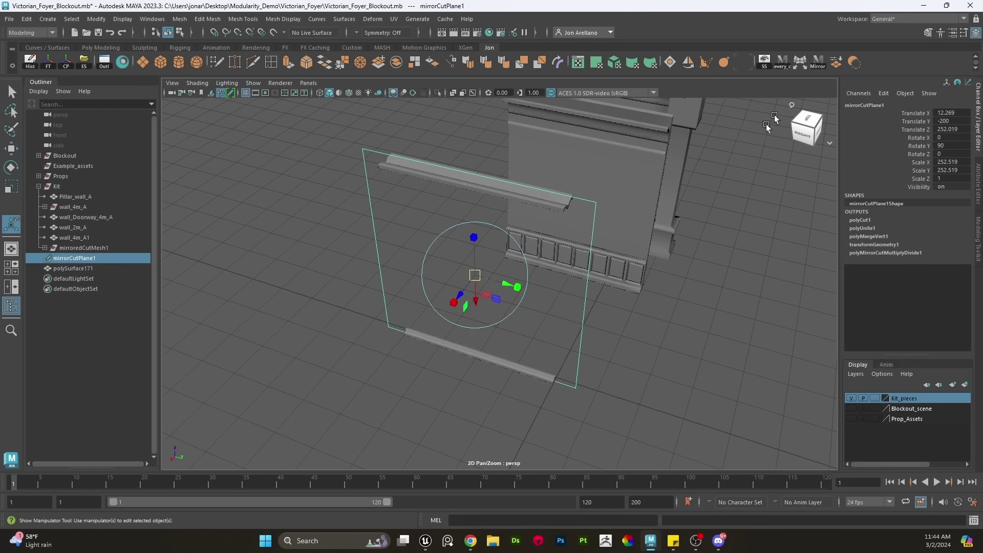
pyautogui.press('e')
pyautogui.moveTo(502, 291); pyautogui.dragTo(594, 289)
pyautogui.press('w')
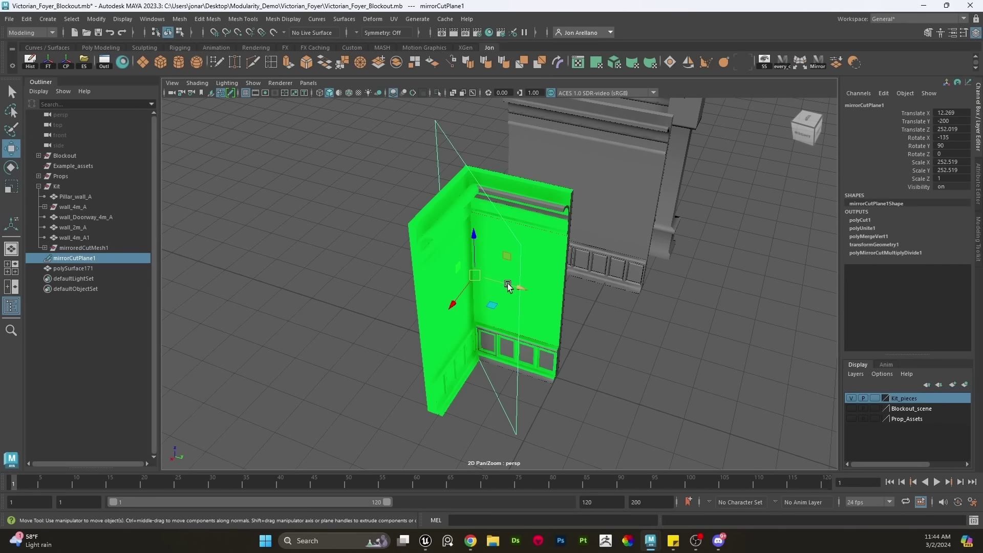
# Slide the mirror cut plane along Y to about -187.4 to adjust the length of the two corner legs
pyautogui.moveTo(507, 284); pyautogui.dragTo(509, 287)
pyautogui.keyDown('alt'); pyautogui.moveTo(494, 336); pyautogui.dragTo(513, 274, button='middle'); pyautogui.keyUp('alt')
pyautogui.keyDown('alt'); pyautogui.moveTo(512, 274); pyautogui.dragTo(536, 276); pyautogui.keyUp('alt')
pyautogui.scroll(4, 535, 277)
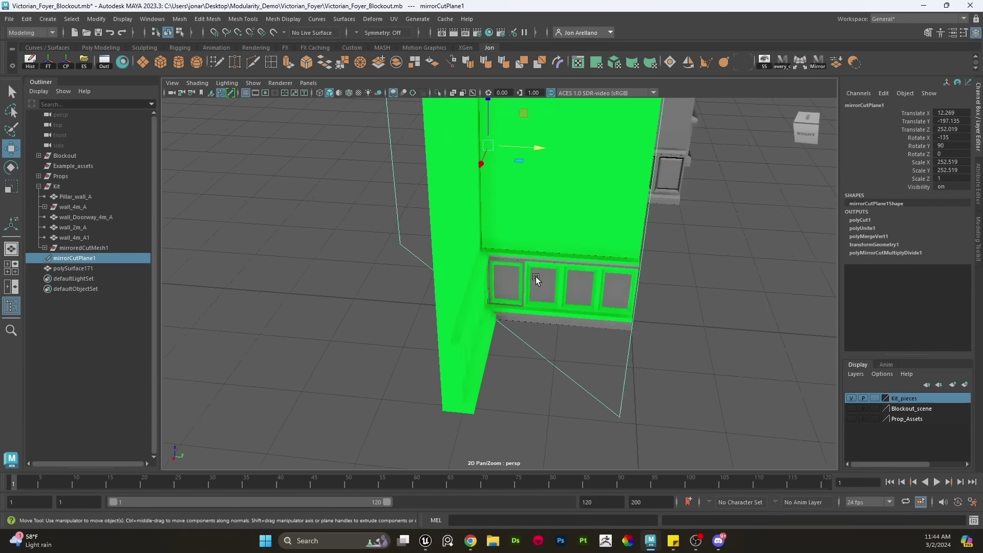
pyautogui.keyDown('alt'); pyautogui.moveTo(536, 277); pyautogui.dragTo(547, 178, button='middle'); pyautogui.keyUp('alt')
pyautogui.scroll(2, 534, 228)
pyautogui.keyDown('alt'); pyautogui.moveTo(547, 248); pyautogui.dragTo(532, 285, button='middle'); pyautogui.keyUp('alt')
pyautogui.scroll(5, 533, 286)
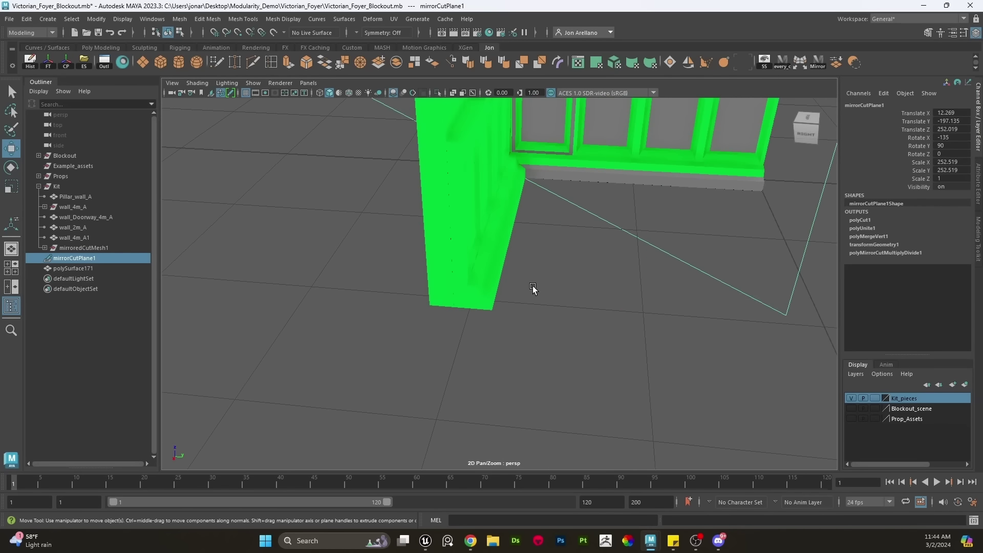
pyautogui.keyDown('alt'); pyautogui.moveTo(519, 312); pyautogui.dragTo(535, 312); pyautogui.keyUp('alt')
pyautogui.moveTo(563, 321); pyautogui.dragTo(579, 316, button='middle')
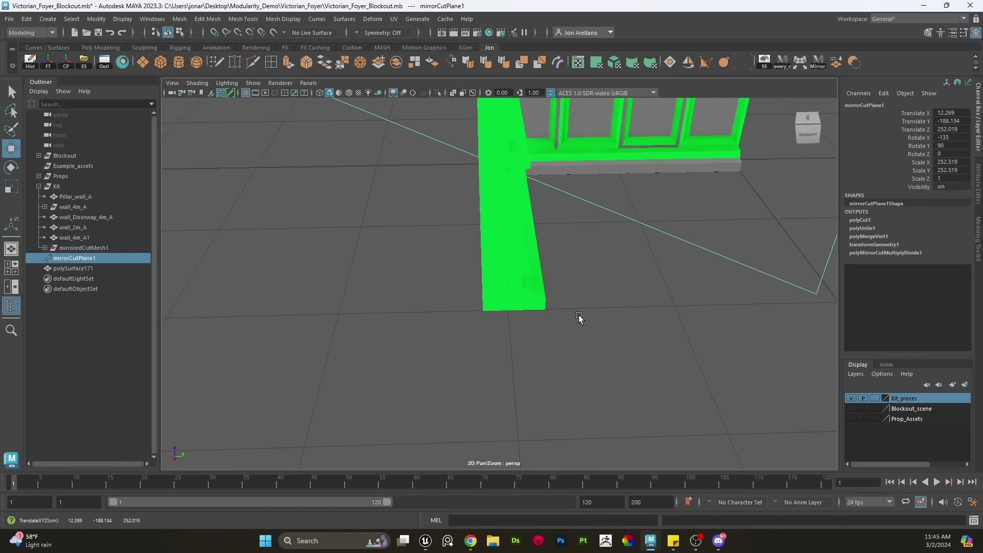
pyautogui.scroll(2, 579, 317)
pyautogui.click(511, 302)
pyautogui.hotkey('ctrl', 'z')
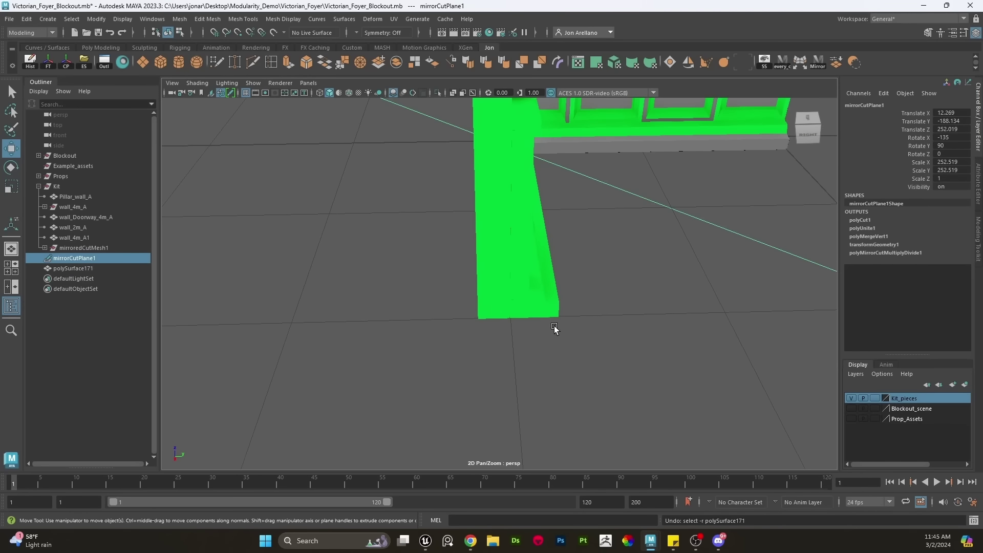
pyautogui.scroll(-3, 582, 316)
# Delete the history and freeze the transforms of the mirrored corner mesh and cut plane, and delete the cut plane
pyautogui.click(511, 326)
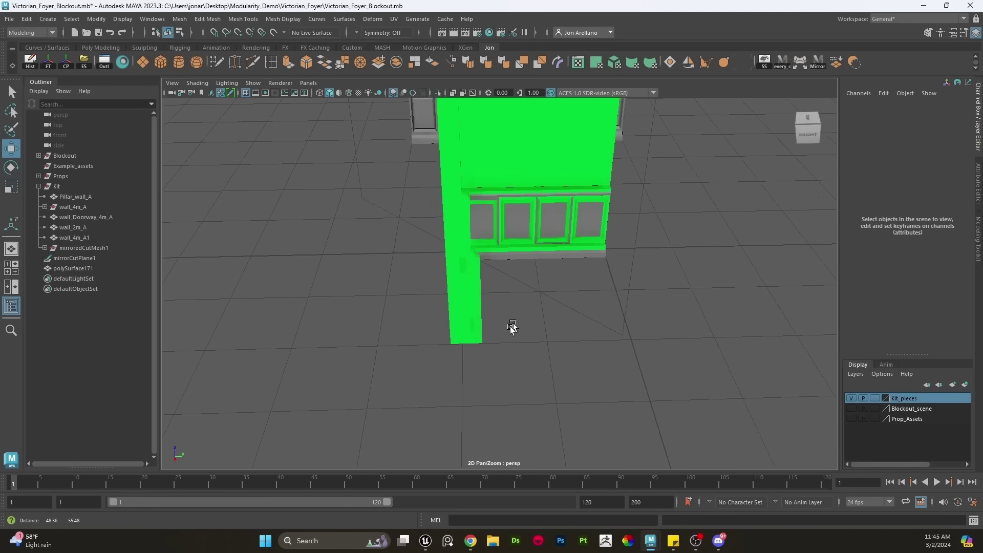
pyautogui.keyDown('alt'); pyautogui.moveTo(511, 326); pyautogui.dragTo(392, 221); pyautogui.keyUp('alt')
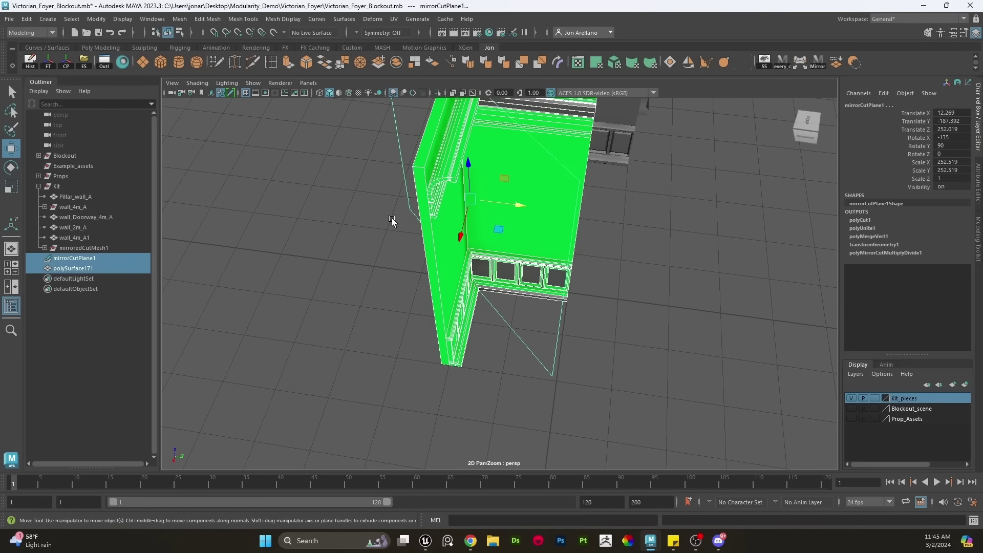
pyautogui.click(30, 63)
pyautogui.click(48, 63)
pyautogui.press('r')
pyautogui.press('w')
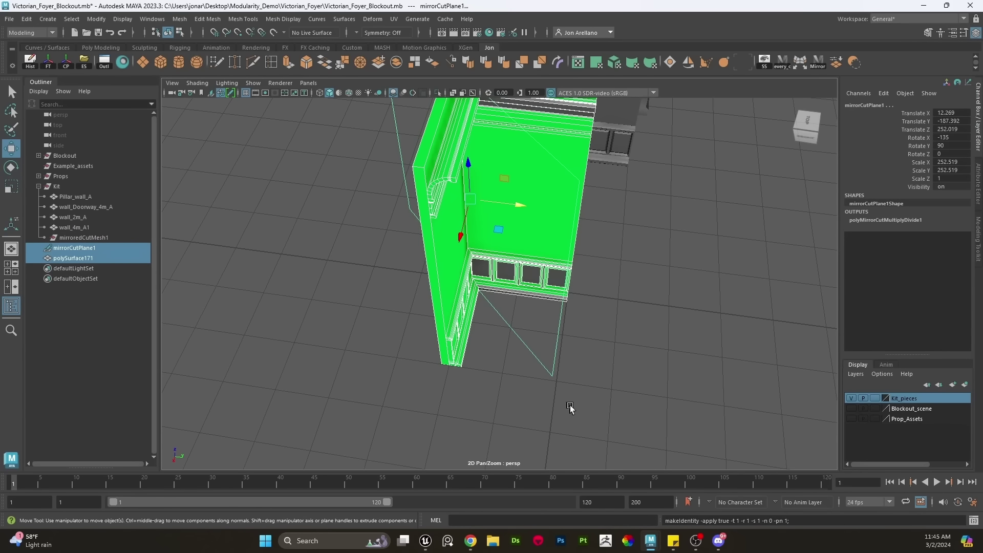
pyautogui.click(514, 335)
pyautogui.press('Delete')
pyautogui.click(482, 271)
pyautogui.keyDown('alt'); pyautogui.moveTo(511, 282); pyautogui.dragTo(505, 332, button='middle'); pyautogui.keyUp('alt')
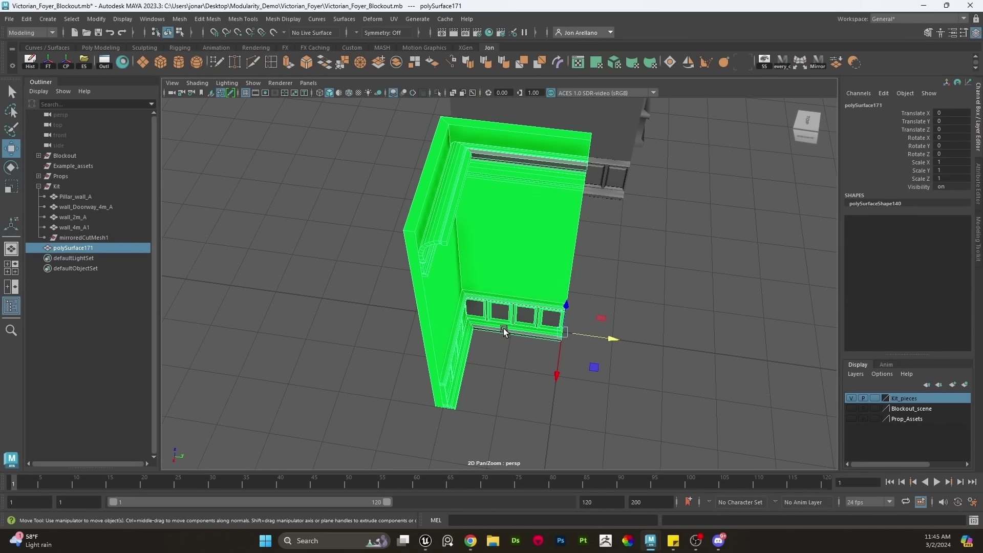
# Assign the plain grey material to the corner mesh polySurface171 in place of the green one
pyautogui.keyDown('alt'); pyautogui.moveTo(548, 351); pyautogui.dragTo(514, 358); pyautogui.keyUp('alt')
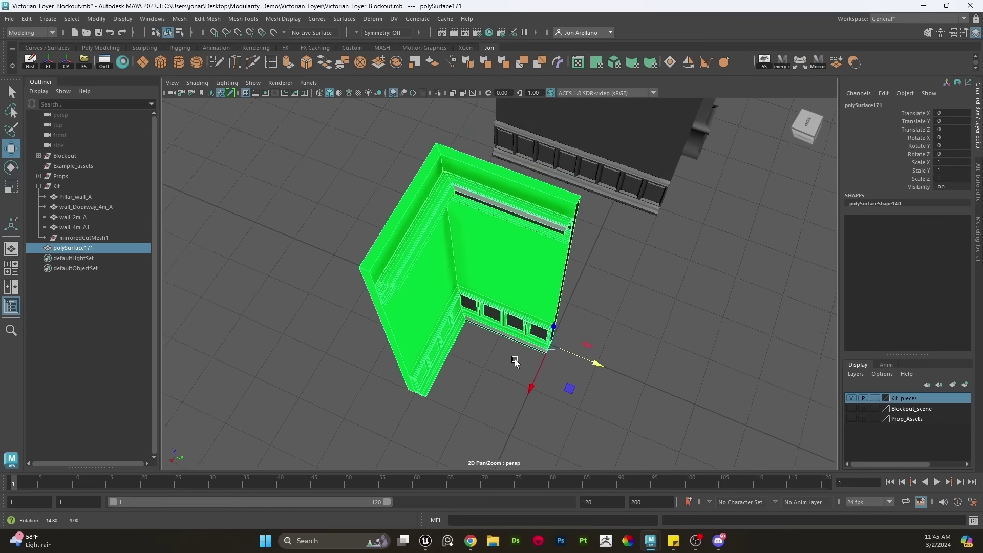
pyautogui.keyDown('alt'); pyautogui.moveTo(473, 367); pyautogui.dragTo(515, 356, button='middle'); pyautogui.keyUp('alt')
pyautogui.keyDown('alt'); pyautogui.moveTo(516, 355); pyautogui.dragTo(511, 373); pyautogui.keyUp('alt')
pyautogui.click(510, 373)
pyautogui.click(475, 333)
pyautogui.moveTo(520, 236); pyautogui.dragTo(586, 489, button='right')
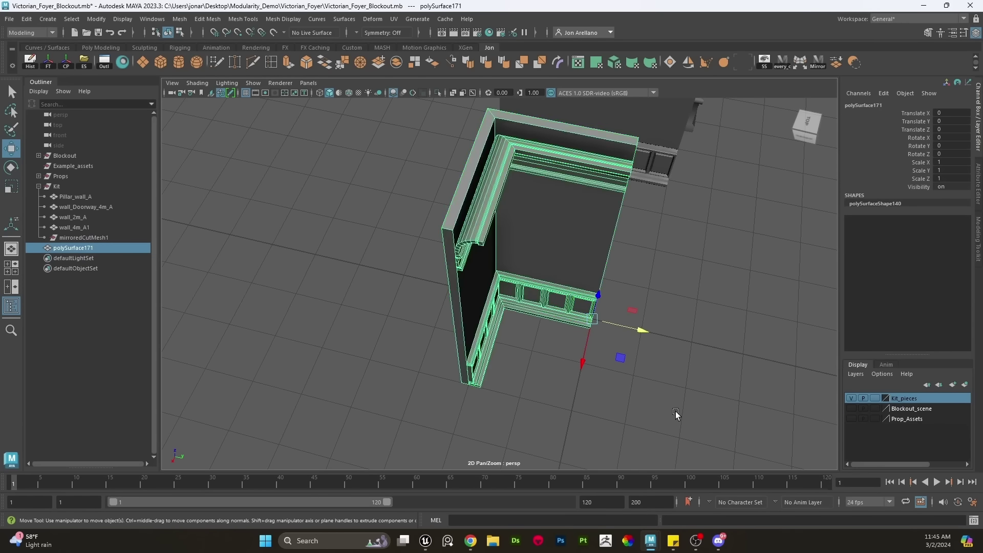
pyautogui.click(675, 412)
# Duplicate wall_4m_A1 and grid-snap the copy to a free spot in front of the corner piece
pyautogui.keyDown('alt'); pyautogui.moveTo(604, 377); pyautogui.dragTo(571, 353); pyautogui.keyUp('alt')
pyautogui.scroll(-2, 558, 345)
pyautogui.click(611, 222)
pyautogui.scroll(-3, 613, 225)
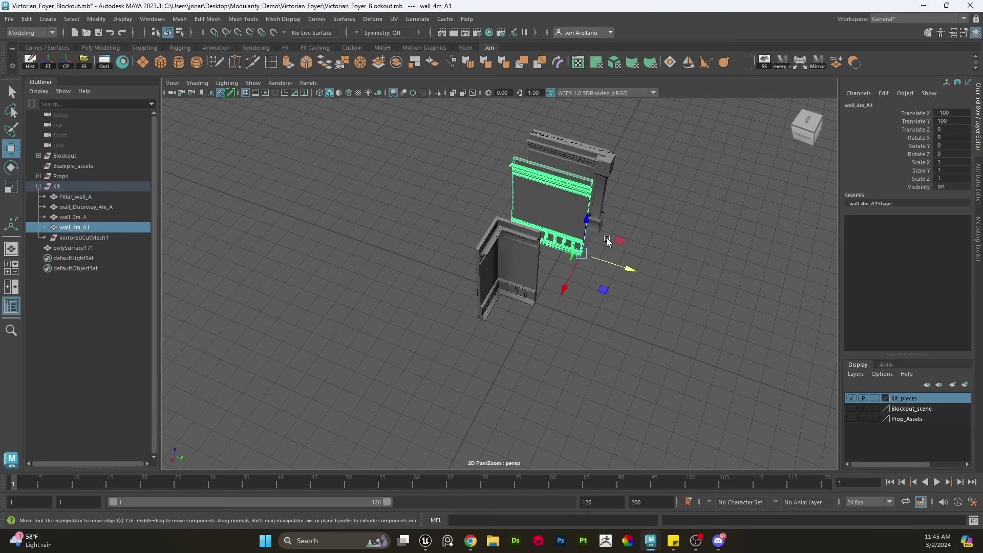
pyautogui.hotkey('ctrl', 'd')
pyautogui.moveTo(585, 253); pyautogui.dragTo(478, 337)
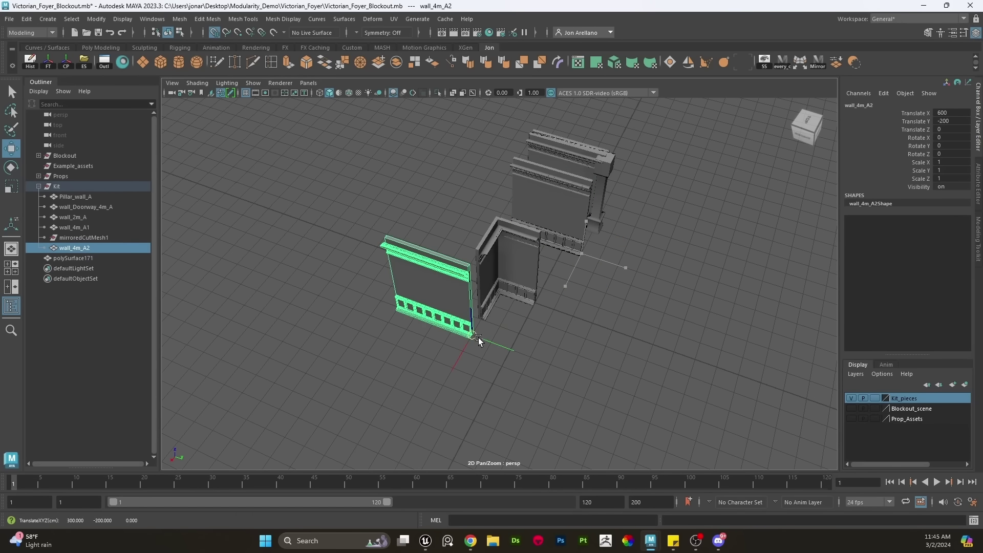
# Rotate the wall copy 90 degrees about Z and grid-snap it flush against the corner piece's open end
pyautogui.scroll(3, 483, 362)
pyautogui.press('e')
pyautogui.moveTo(454, 443); pyautogui.dragTo(497, 335)
pyautogui.press('w')
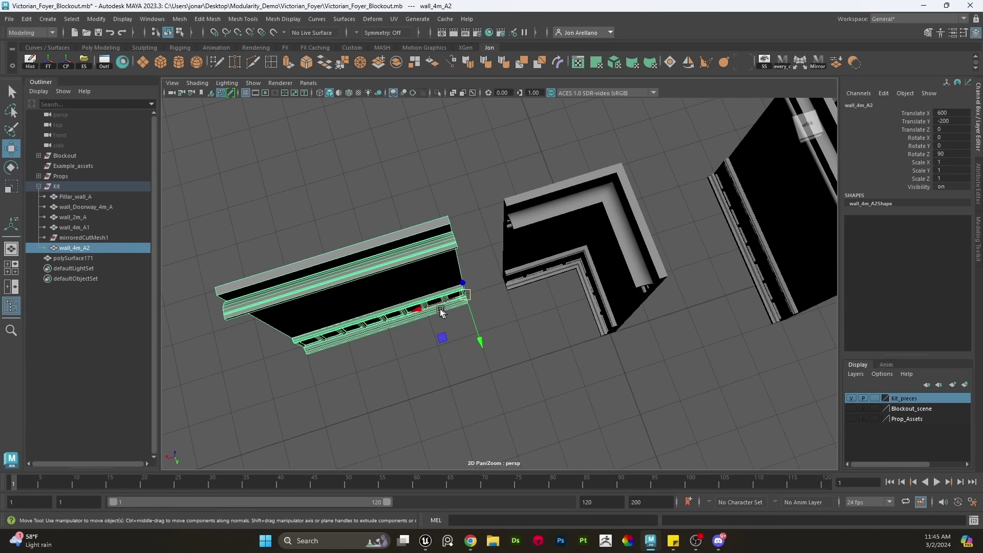
pyautogui.press('x')
pyautogui.moveTo(441, 304); pyautogui.dragTo(502, 300)
# Select the vertices of the corner piece's leg that meets the 4 m wall copy
pyautogui.click(540, 244)
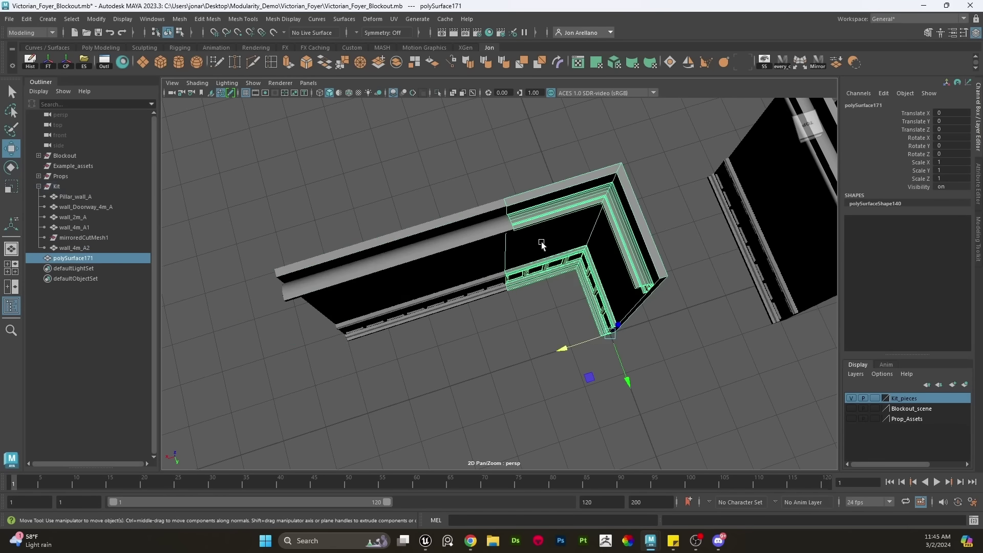
pyautogui.keyDown('alt'); pyautogui.moveTo(540, 245); pyautogui.dragTo(573, 253); pyautogui.keyUp('alt')
pyautogui.keyDown('alt'); pyautogui.moveTo(572, 252); pyautogui.dragTo(531, 306, button='middle'); pyautogui.keyUp('alt')
pyautogui.keyDown('alt'); pyautogui.moveTo(530, 305); pyautogui.dragTo(665, 309); pyautogui.keyUp('alt')
pyautogui.moveTo(696, 259); pyautogui.dragTo(652, 244, button='right')
pyautogui.keyDown('alt'); pyautogui.moveTo(652, 244); pyautogui.dragTo(553, 272); pyautogui.keyUp('alt')
pyautogui.moveTo(456, 186); pyautogui.dragTo(500, 233)
pyautogui.scroll(5, 530, 313)
pyautogui.scroll(5, 546, 317)
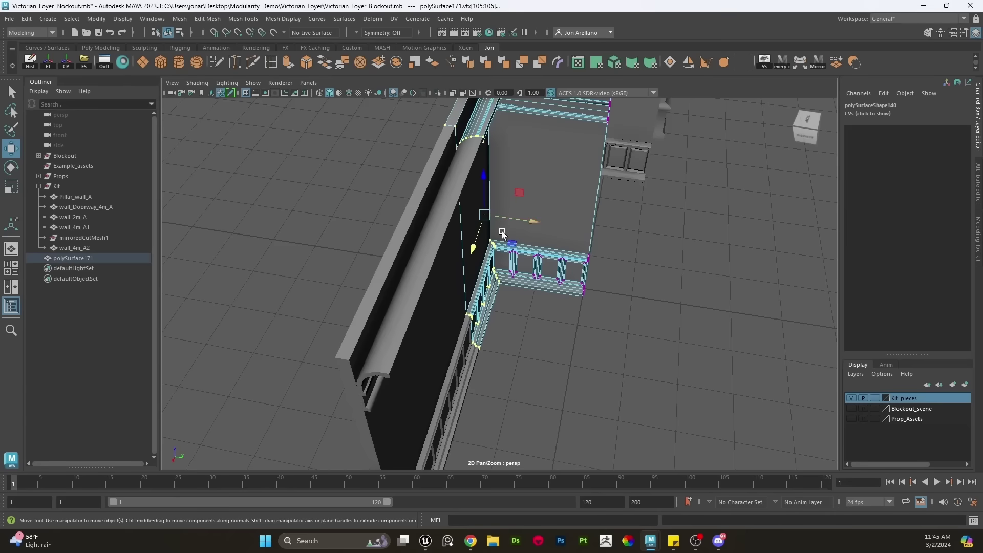
# Snap the move pivot to the leg's end vertex and grid-snap the selected vertices in line with the adjoining wall
pyautogui.keyDown('alt'); pyautogui.moveTo(500, 232); pyautogui.dragTo(519, 268, button='middle'); pyautogui.keyUp('alt')
pyautogui.scroll(2, 517, 268)
pyautogui.keyDown('alt'); pyautogui.moveTo(487, 248); pyautogui.dragTo(431, 251); pyautogui.keyUp('alt')
pyautogui.scroll(3, 425, 256)
pyautogui.press('e')
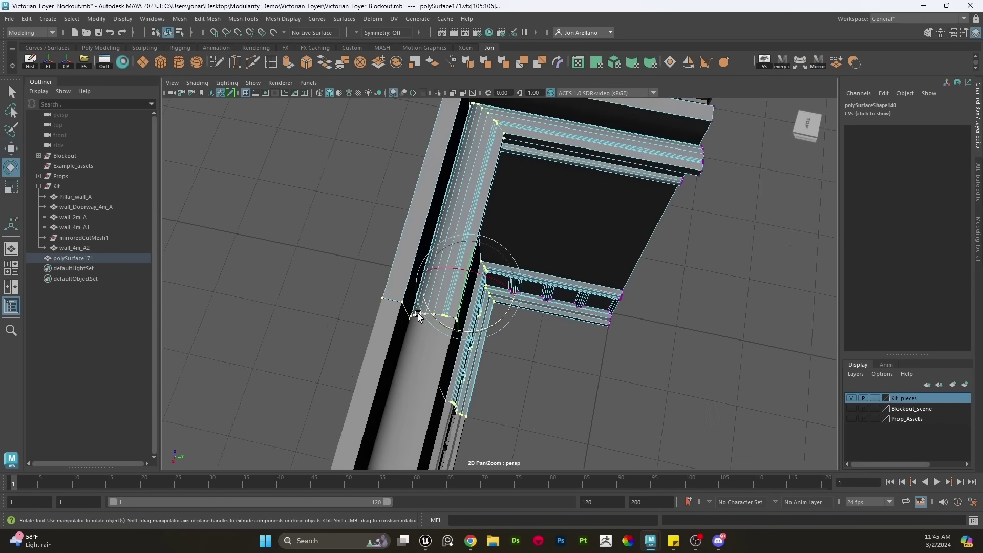
pyautogui.press('w')
pyautogui.scroll(4, 359, 307)
pyautogui.press('d')
pyautogui.click(261, 328)
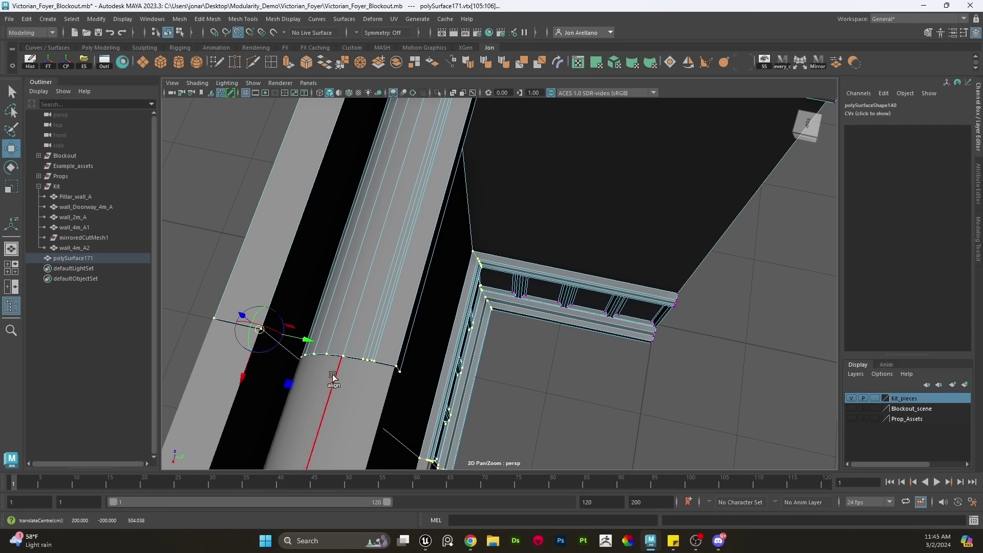
pyautogui.keyDown('alt'); pyautogui.moveTo(373, 316); pyautogui.dragTo(454, 281, button='middle'); pyautogui.keyUp('alt')
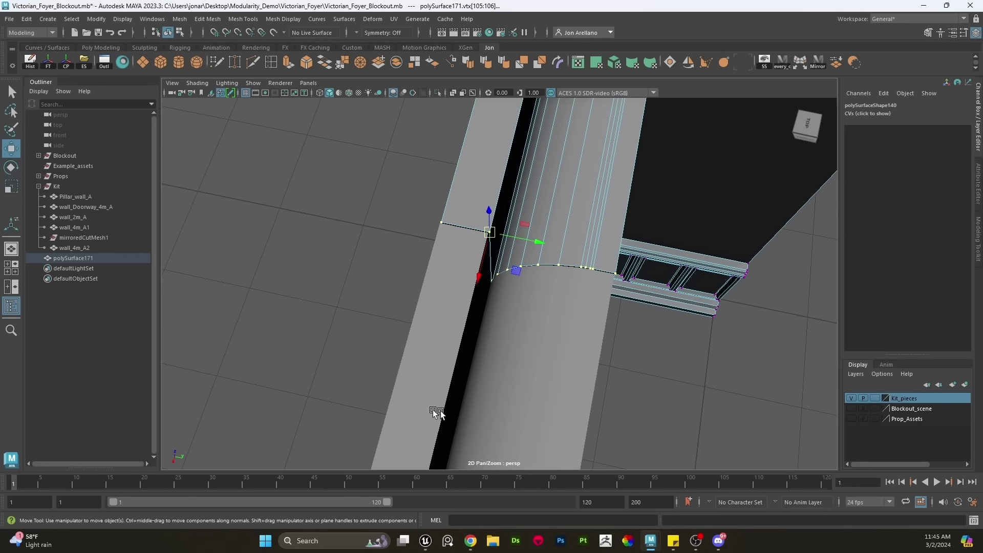
pyautogui.moveTo(530, 240); pyautogui.dragTo(450, 238)
pyautogui.press('x')
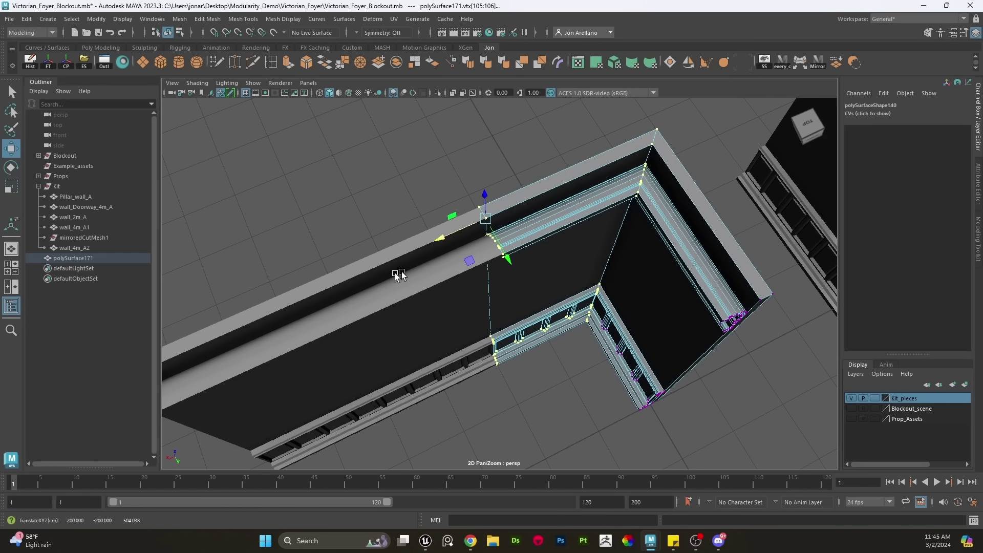
# Grid-snap the corner piece's pivot to the inner corner where its two legs meet
pyautogui.click(376, 286)
pyautogui.scroll(-4, 543, 264)
pyautogui.keyDown('alt'); pyautogui.moveTo(548, 263); pyautogui.dragTo(551, 251); pyautogui.keyUp('alt')
pyautogui.click(530, 318)
pyautogui.keyDown('alt'); pyautogui.moveTo(529, 324); pyautogui.dragTo(486, 354); pyautogui.keyUp('alt')
pyautogui.scroll(3, 594, 350)
pyautogui.press('r')
pyautogui.press('w')
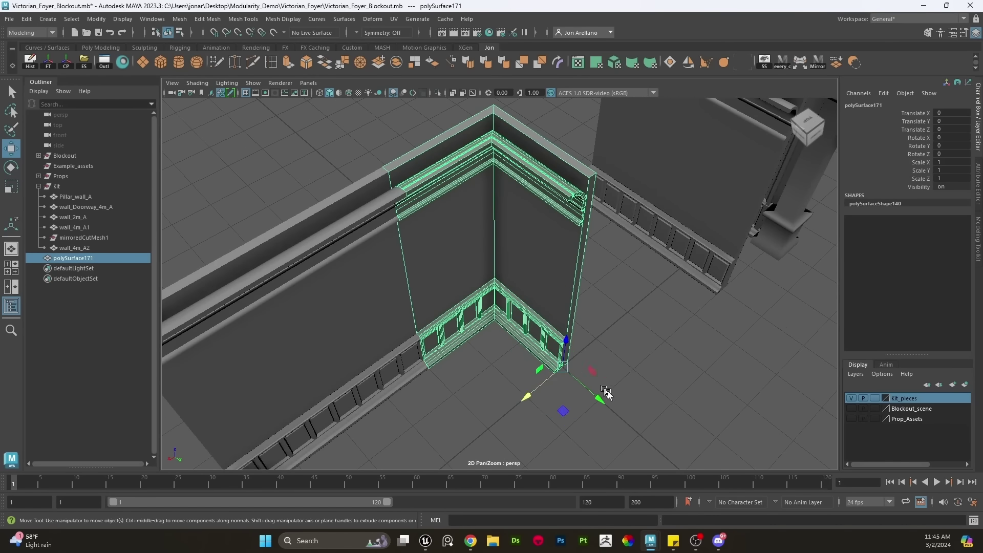
pyautogui.press('x')
pyautogui.moveTo(562, 367); pyautogui.dragTo(496, 311)
pyautogui.press('d')
pyautogui.press('x')
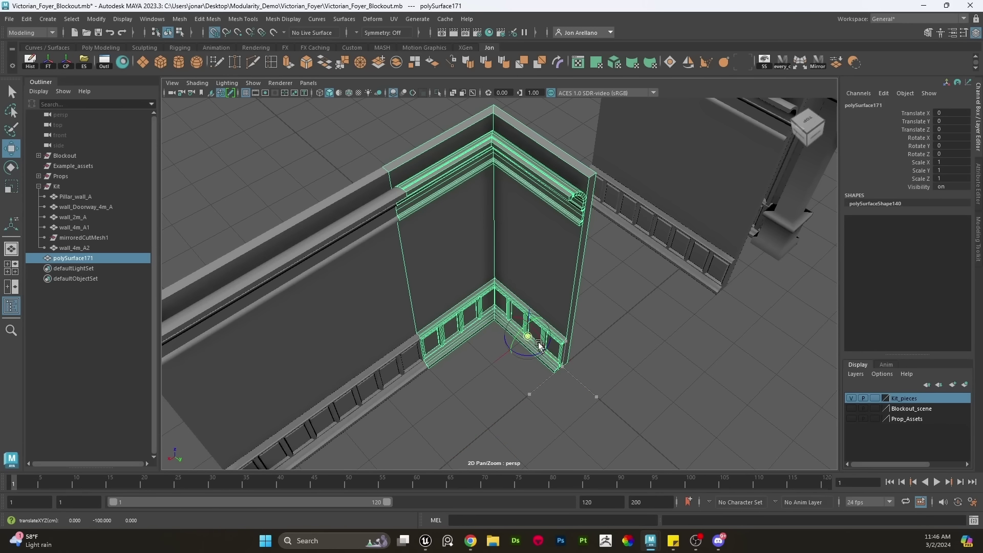
pyautogui.scroll(5, 499, 313)
pyautogui.scroll(-8, 508, 318)
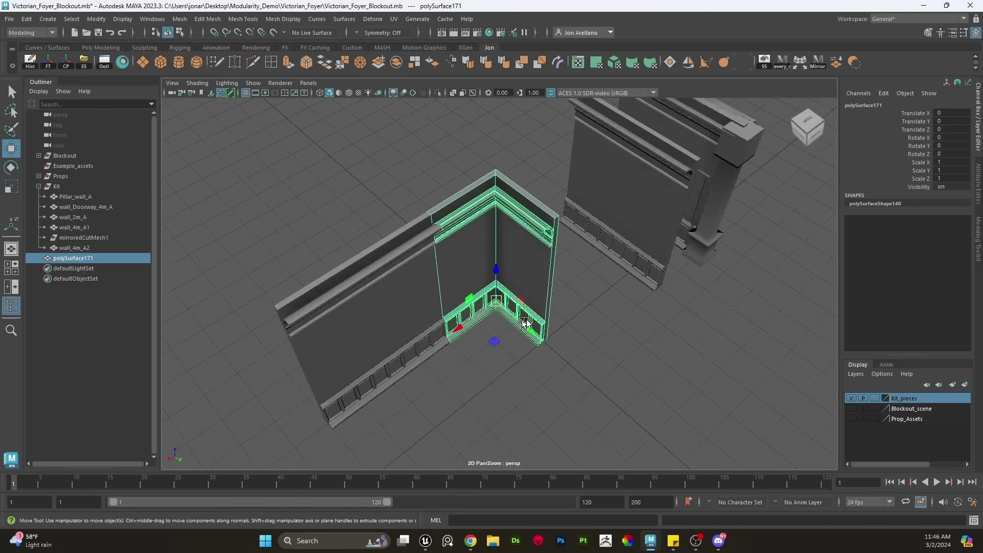
pyautogui.press('d')
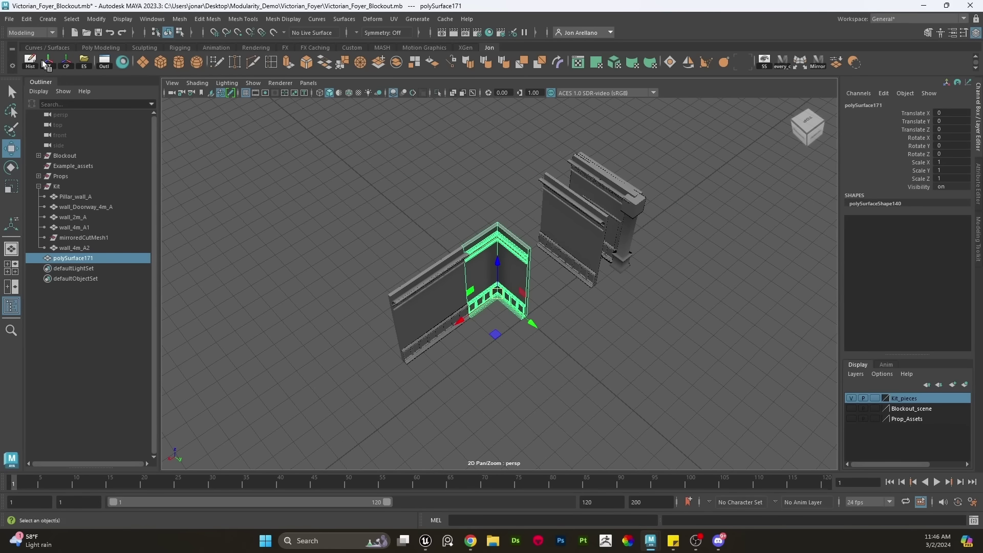
pyautogui.scroll(2, 513, 340)
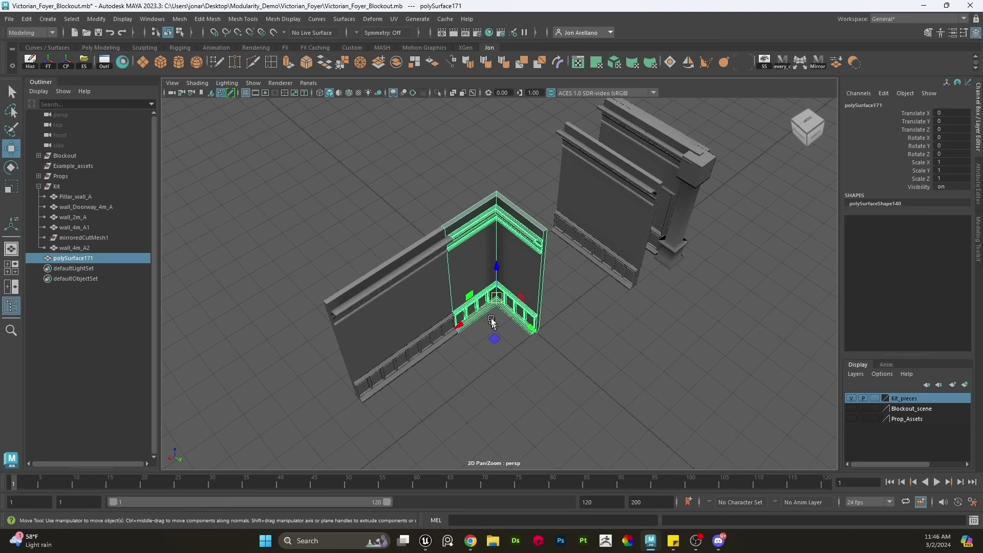
# Duplicate the corner piece twice, rotate the second copy to 90 degrees about Z, and snap both together as a test room end
pyautogui.hotkey('ctrl', 'd')
pyautogui.moveTo(492, 321); pyautogui.dragTo(411, 183)
pyautogui.press('e')
pyautogui.hotkey('ctrl', 'd')
pyautogui.press('w')
pyautogui.moveTo(326, 187); pyautogui.dragTo(267, 223)
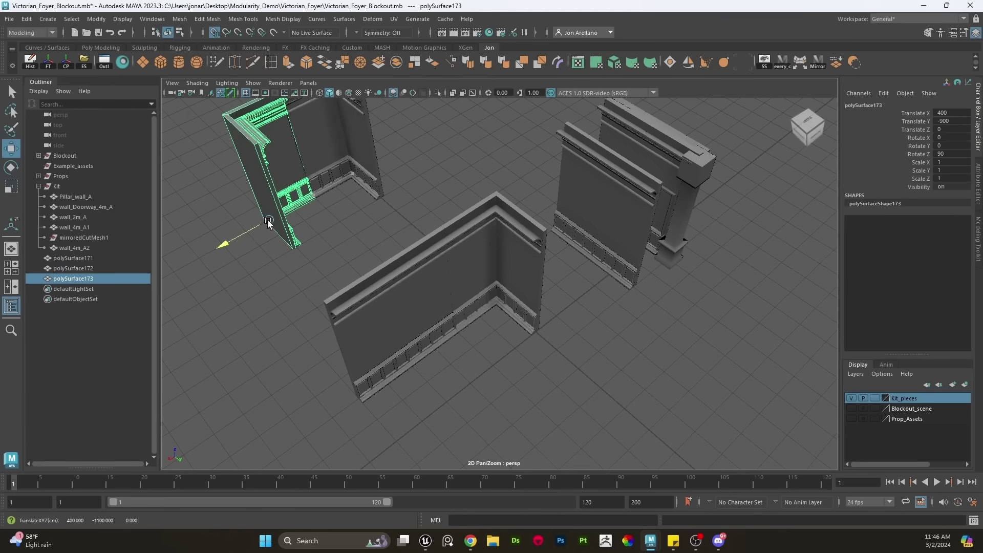
# Duplicate the 4 m wall wall_4m_A2, rotate the copy, and snap it onto the open end of the rotated test corner
pyautogui.click(364, 251)
pyautogui.click(386, 295)
pyautogui.hotkey('ctrl', 'd')
pyautogui.moveTo(450, 332); pyautogui.dragTo(289, 244)
pyautogui.press('e')
pyautogui.press('w')
pyautogui.click(433, 186)
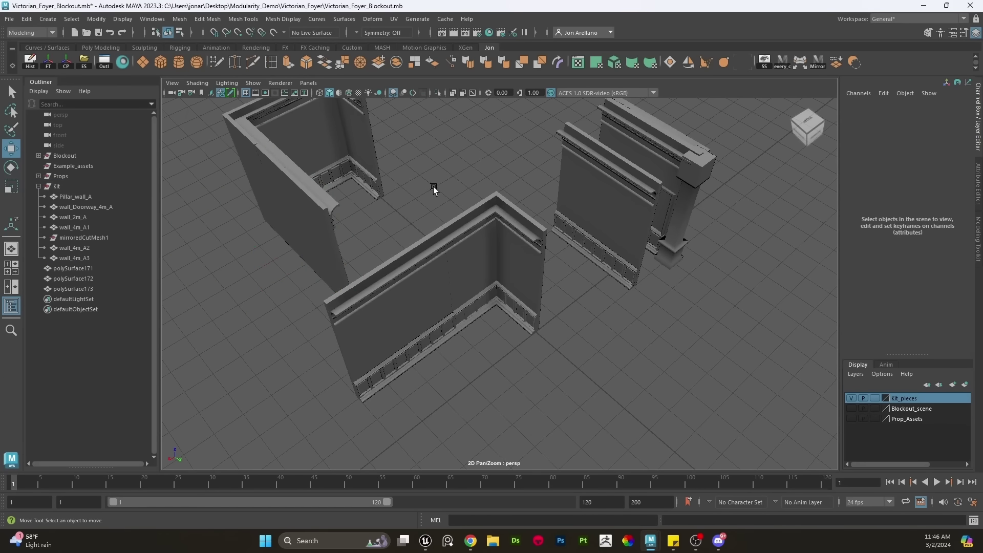
# Duplicate the test room's 4 m wall, turn the copy to face it, and snap it onto the opposite corner's open end
pyautogui.keyDown('alt'); pyautogui.moveTo(433, 186); pyautogui.dragTo(548, 287, button='middle'); pyautogui.keyUp('alt')
pyautogui.keyDown('alt'); pyautogui.moveTo(548, 287); pyautogui.dragTo(432, 345); pyautogui.keyUp('alt')
pyautogui.scroll(4, 503, 297)
pyautogui.click(410, 321)
pyautogui.scroll(-4, 412, 318)
pyautogui.hotkey('ctrl', 'd')
pyautogui.press('e')
pyautogui.press('w')
pyautogui.moveTo(500, 309); pyautogui.dragTo(487, 425)
pyautogui.click(643, 388)
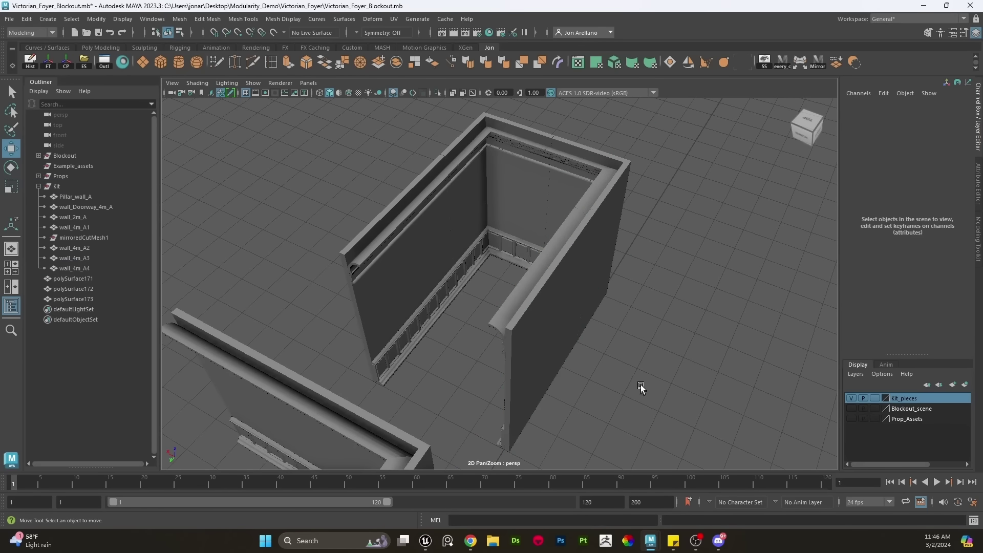
pyautogui.keyDown('alt'); pyautogui.moveTo(643, 388); pyautogui.dragTo(638, 354); pyautogui.keyUp('alt')
pyautogui.scroll(-5, 642, 349)
pyautogui.keyDown('alt'); pyautogui.moveTo(639, 354); pyautogui.dragTo(561, 354, button='middle'); pyautogui.keyUp('alt')
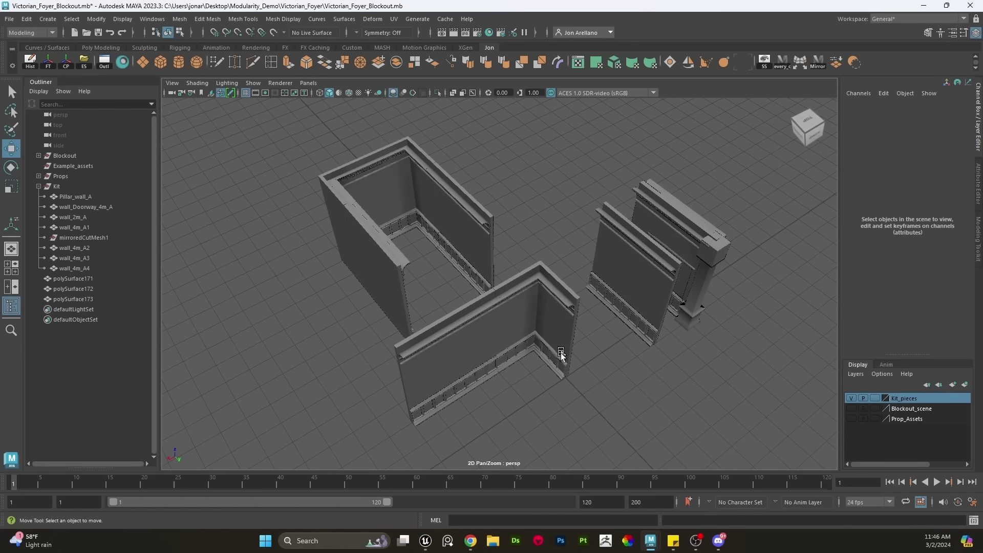
# Delete the duplicated 4 m walls and test corner copies, keeping the original corner piece and the kit pieces
pyautogui.moveTo(474, 341); pyautogui.dragTo(472, 340)
pyautogui.keyDown('alt'); pyautogui.moveTo(472, 340); pyautogui.dragTo(545, 367, button='right'); pyautogui.keyUp('alt')
pyautogui.click(688, 440)
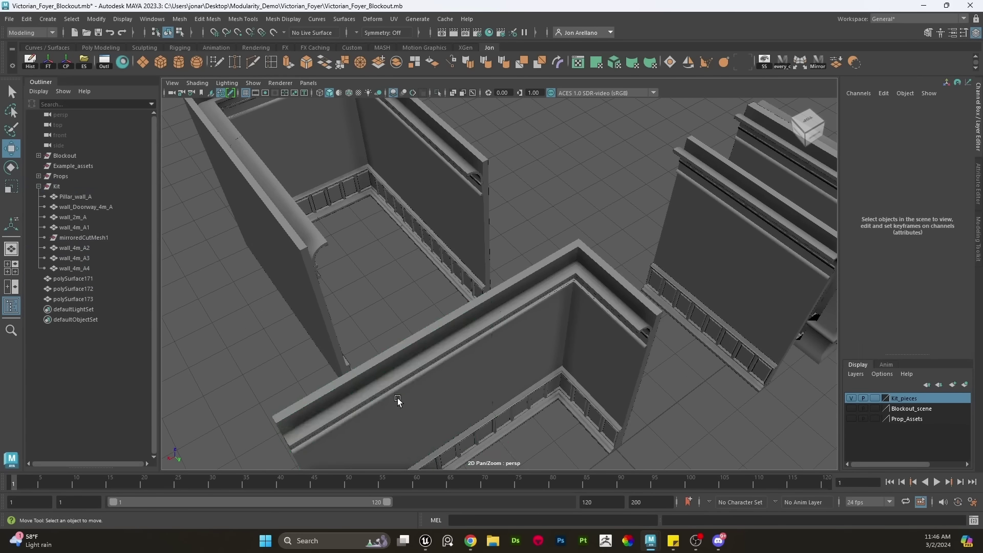
pyautogui.click(403, 396)
pyautogui.press('Delete')
pyautogui.click(404, 215)
pyautogui.keyDown('alt'); pyautogui.moveTo(403, 215); pyautogui.dragTo(463, 334, button='middle'); pyautogui.keyUp('alt')
pyautogui.keyDown('alt'); pyautogui.moveTo(463, 334); pyautogui.dragTo(450, 318); pyautogui.keyUp('alt')
pyautogui.keyDown('alt'); pyautogui.moveTo(450, 319); pyautogui.dragTo(469, 300, button='middle'); pyautogui.keyUp('alt')
pyautogui.keyDown('alt'); pyautogui.moveTo(469, 299); pyautogui.dragTo(514, 319); pyautogui.keyUp('alt')
pyautogui.keyDown('alt'); pyautogui.moveTo(514, 319); pyautogui.dragTo(476, 338, button='middle'); pyautogui.keyUp('alt')
pyautogui.scroll(-4, 470, 337)
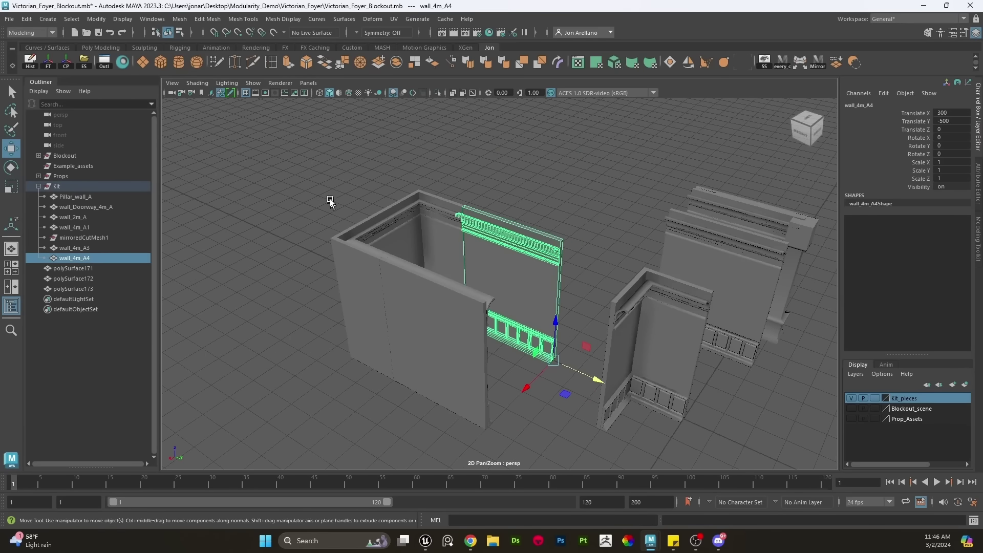
pyautogui.moveTo(315, 172); pyautogui.dragTo(486, 405)
pyautogui.press('Delete')
# Grid-snap the corner piece and the other kit pieces together onto one shared point and select polySurface171
pyautogui.click(668, 352)
pyautogui.keyDown('alt'); pyautogui.moveTo(668, 352); pyautogui.dragTo(604, 367); pyautogui.keyUp('alt')
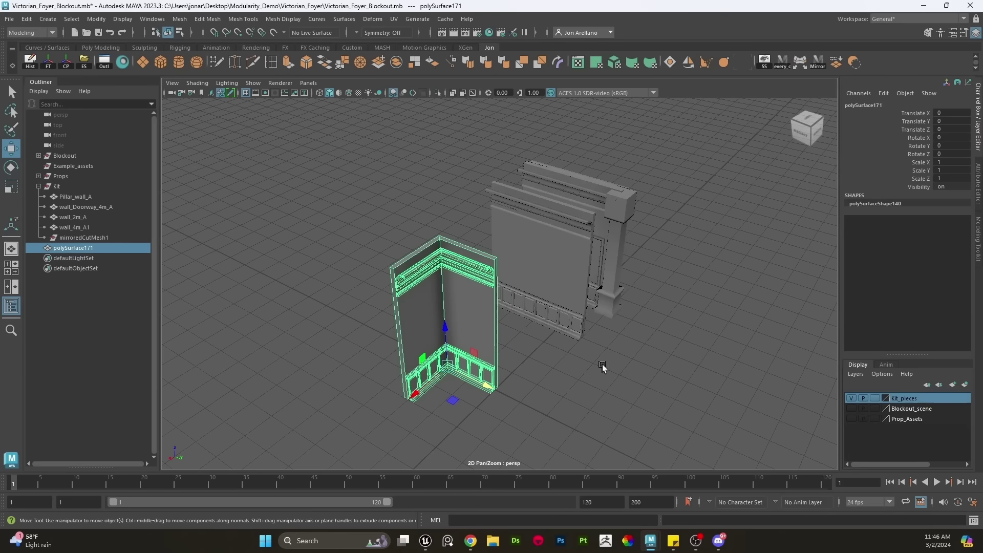
pyautogui.moveTo(640, 405); pyautogui.dragTo(334, 134)
pyautogui.press('x')
pyautogui.moveTo(583, 332); pyautogui.dragTo(485, 382)
pyautogui.click(73, 248)
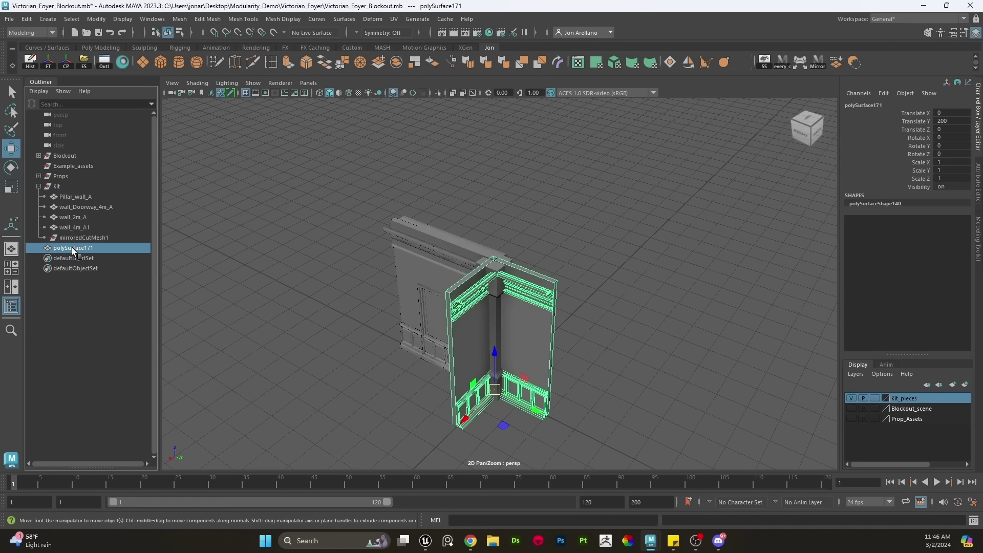
# Move polySurface171 into the Kit group and delete the leftover mirroredCutMesh1 group
pyautogui.moveTo(74, 236); pyautogui.dragTo(73, 237)
pyautogui.click(75, 245)
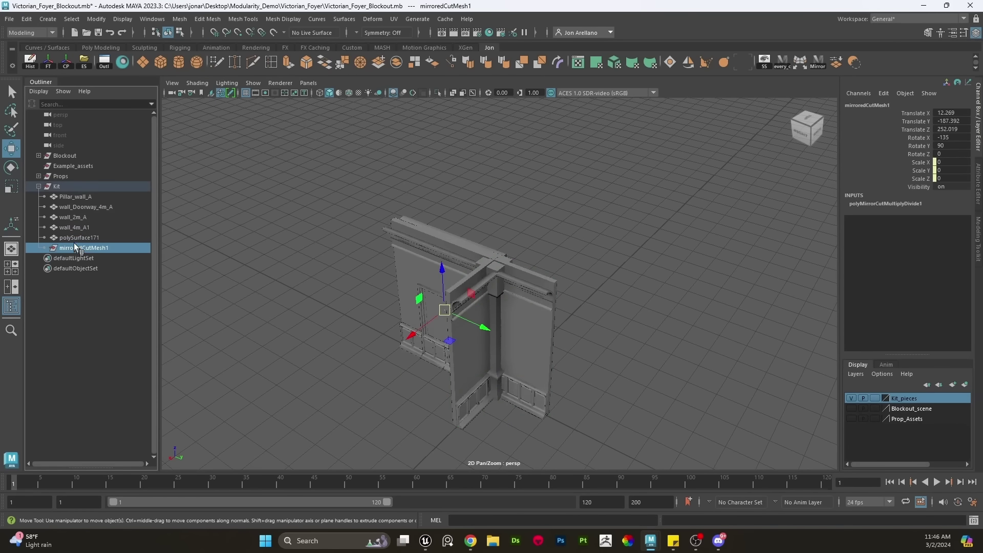
pyautogui.click(48, 62)
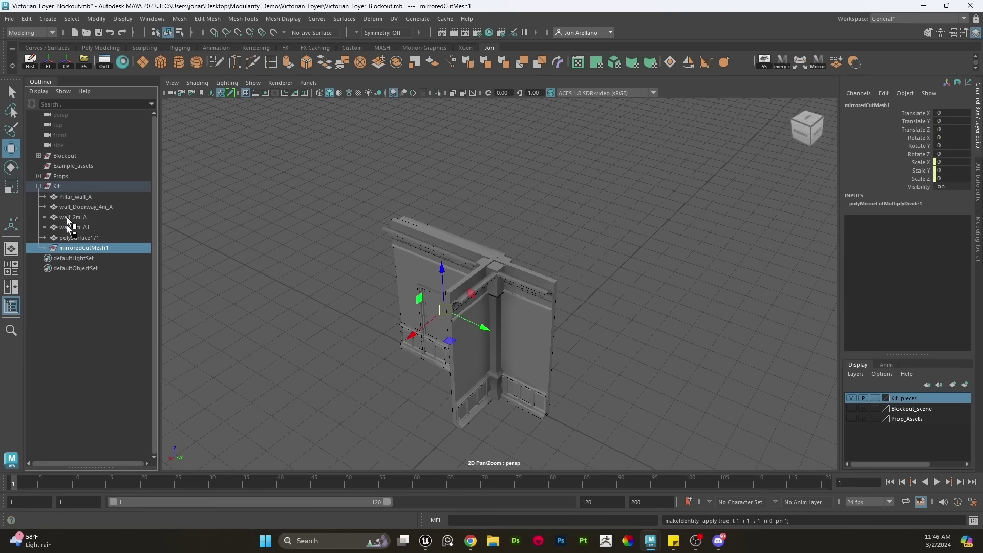
pyautogui.press('Delete')
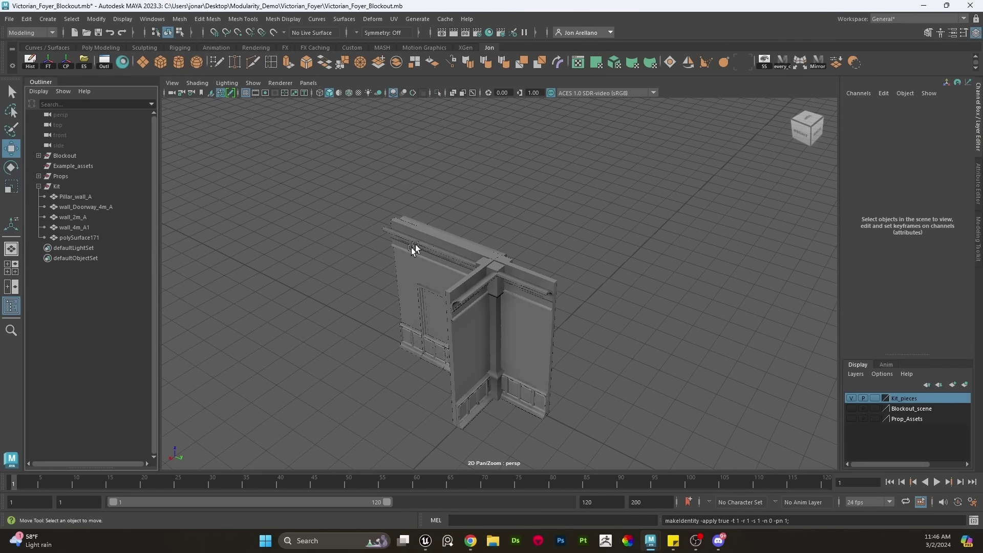
pyautogui.keyDown('alt'); pyautogui.moveTo(414, 249); pyautogui.dragTo(285, 151); pyautogui.keyUp('alt')
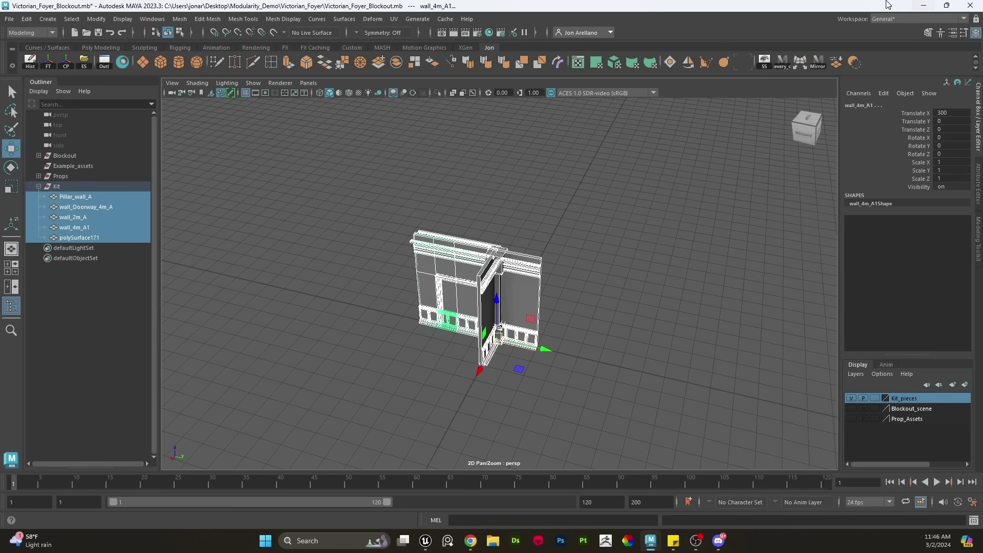
# Switch to the Victorian_Foyer project in Unreal Engine and open the Zoo level
pyautogui.moveTo(425, 540)
pyautogui.click(416, 479)
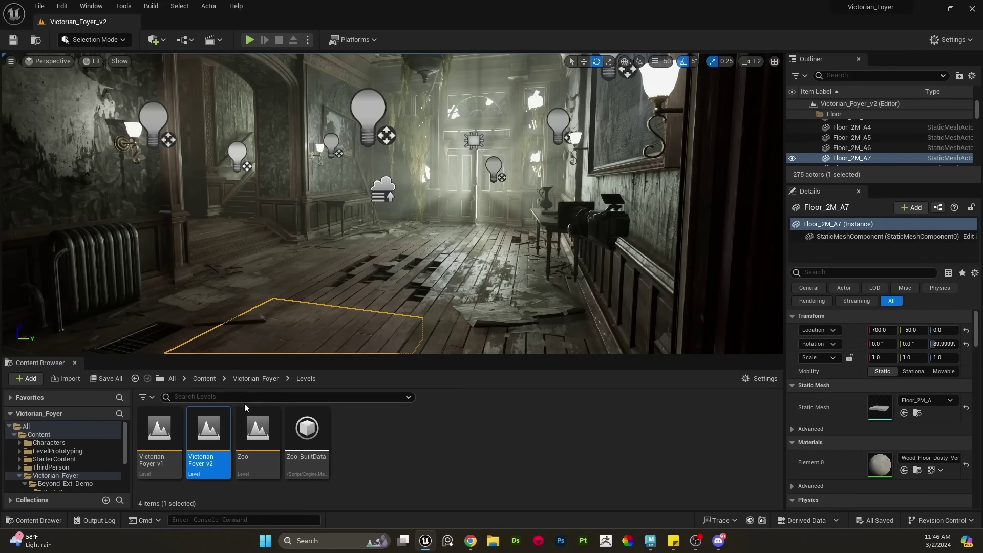
pyautogui.moveTo(394, 256); pyautogui.dragTo(368, 255, button='right')
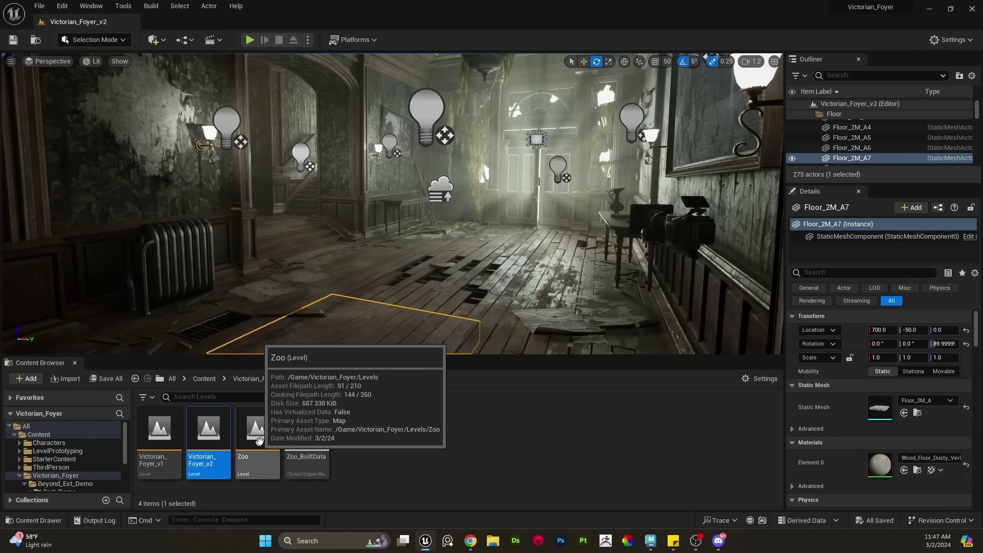
pyautogui.moveTo(417, 284); pyautogui.dragTo(429, 289, button='right')
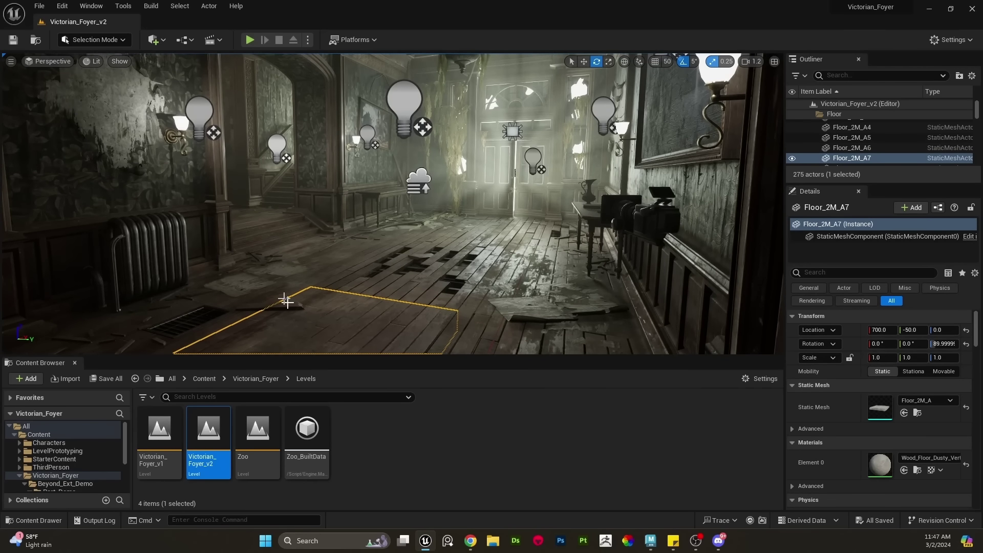
pyautogui.doubleClick(256, 438)
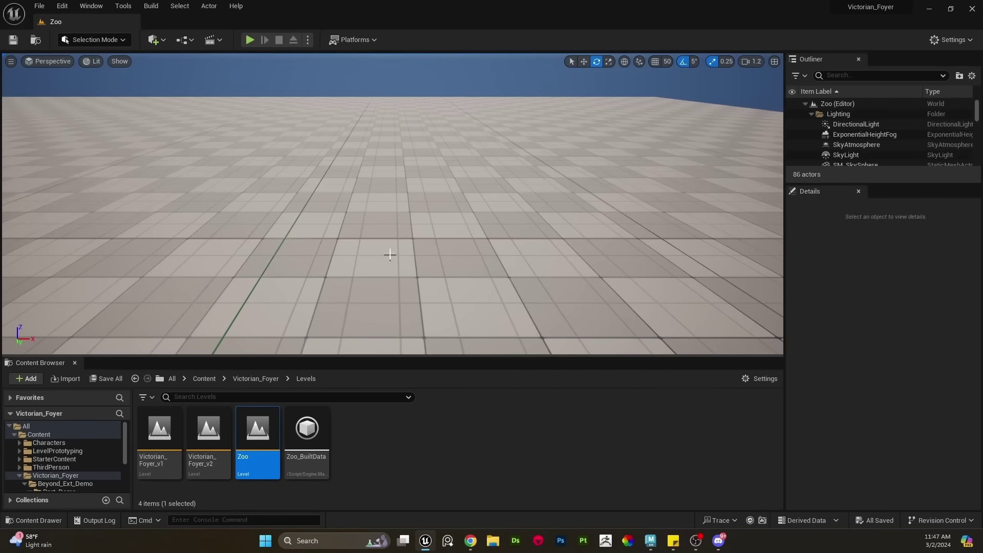
# Examine the modular kit pieces laid out in the Zoo level, including the wall Wall_4M_A2
pyautogui.press('s')
pyautogui.moveTo(428, 260); pyautogui.dragTo(339, 220, button='right')
pyautogui.scroll(4, 389, 249)
pyautogui.press('a')
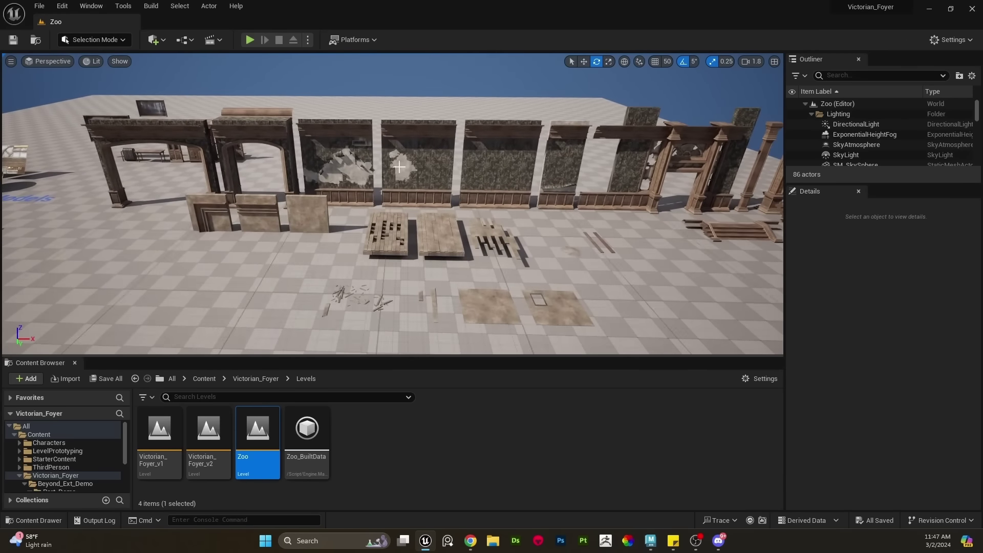
pyautogui.click(403, 184)
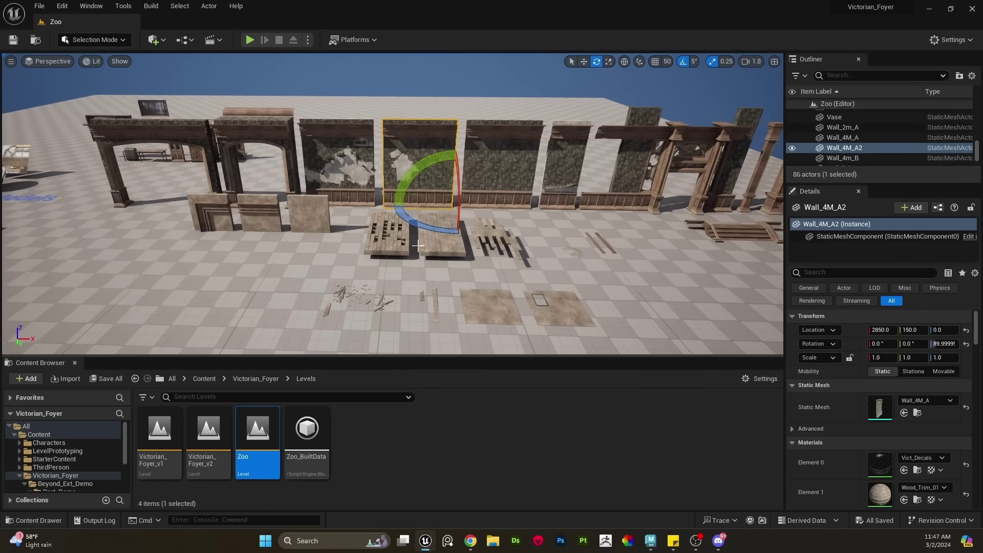
pyautogui.moveTo(512, 266); pyautogui.dragTo(517, 255, button='right')
pyautogui.press('d')
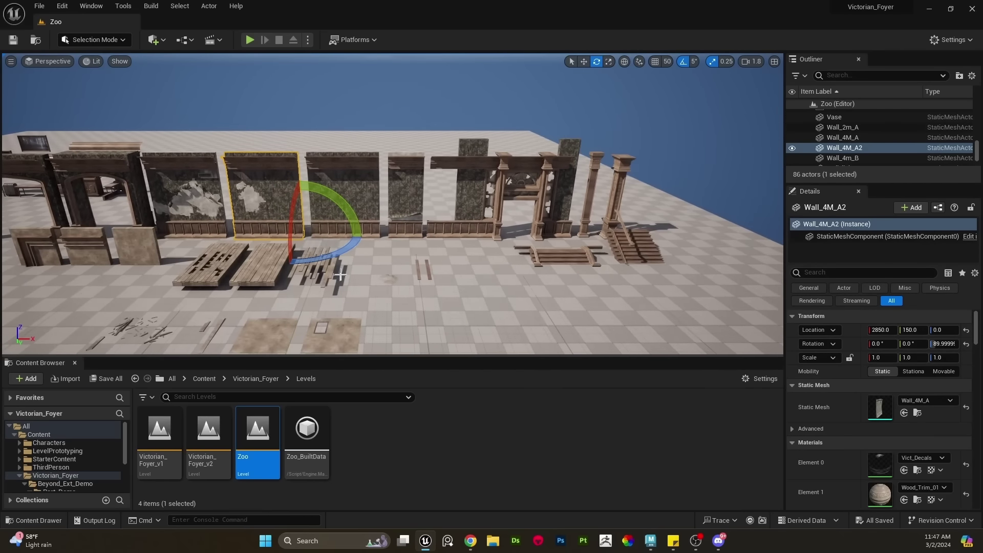
pyautogui.press('a')
pyautogui.moveTo(378, 251); pyautogui.dragTo(377, 251, button='right')
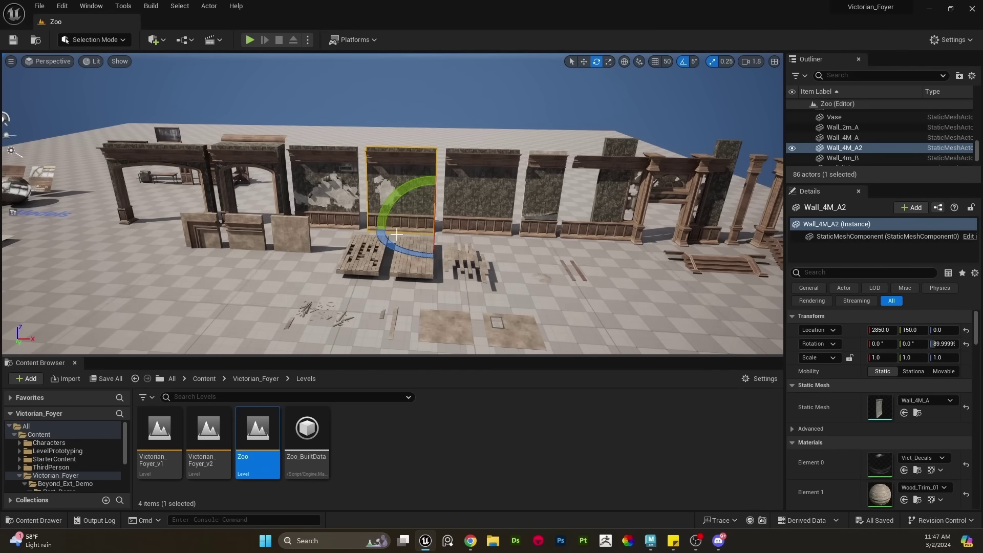
pyautogui.moveTo(478, 218); pyautogui.dragTo(492, 231, button='right')
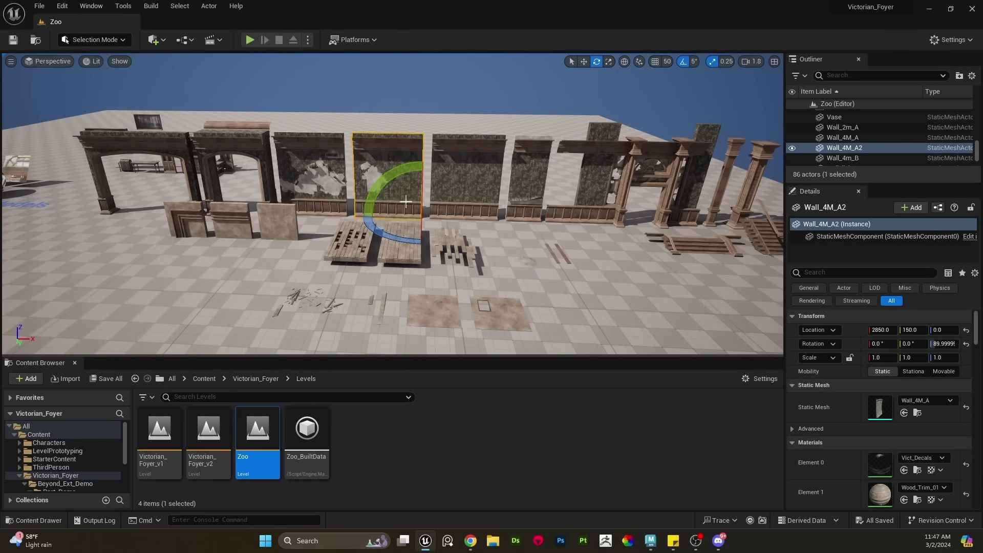
# Find an empty area of the Zoo floor and open the Hard_surface folder inside Beyond_Ext_Demo/Part_Demo
pyautogui.press('w')
pyautogui.moveTo(406, 201); pyautogui.dragTo(258, 201, button='right')
pyautogui.press('d')
pyautogui.press('d')
pyautogui.moveTo(390, 236); pyautogui.dragTo(466, 270, button='right')
pyautogui.click(55, 475)
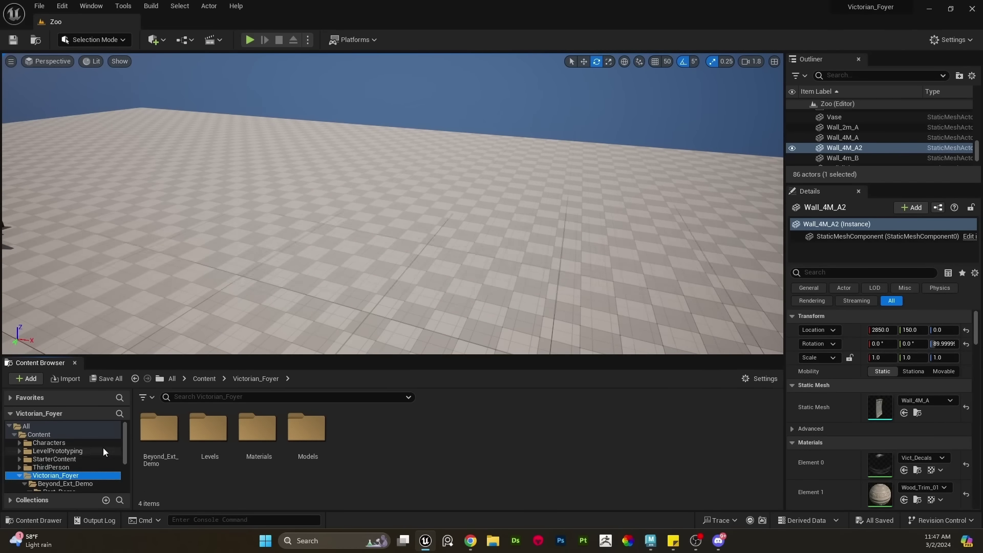
pyautogui.click(238, 493)
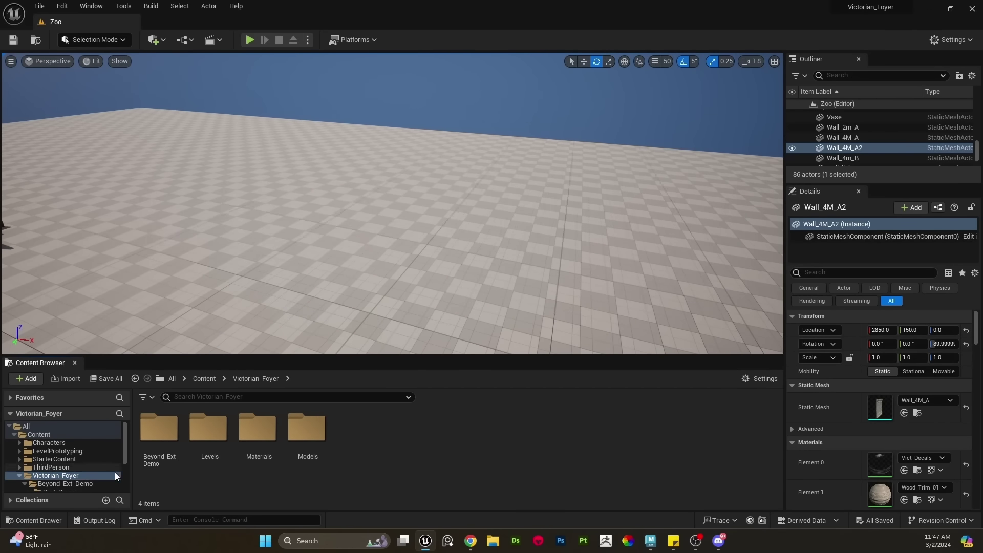
pyautogui.doubleClick(159, 428)
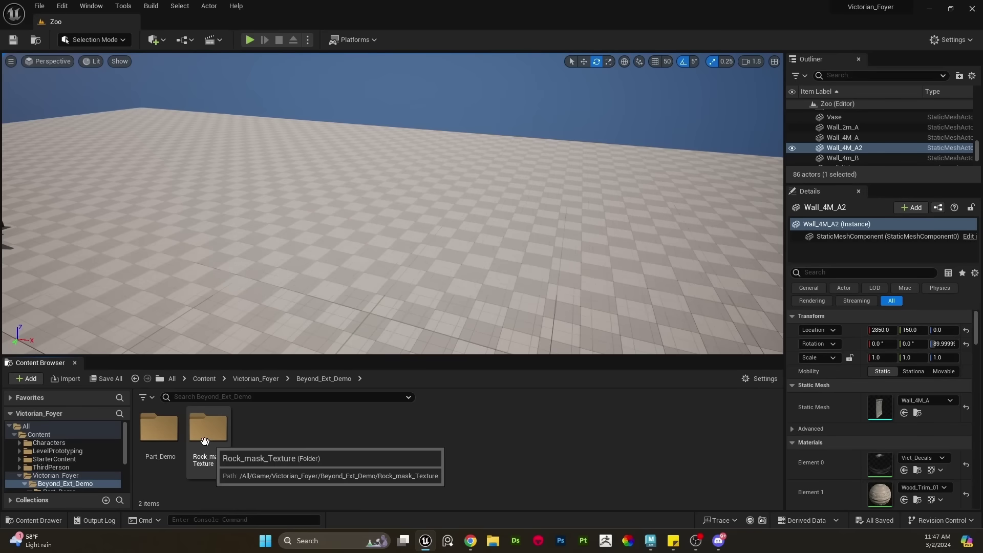
pyautogui.click(156, 430)
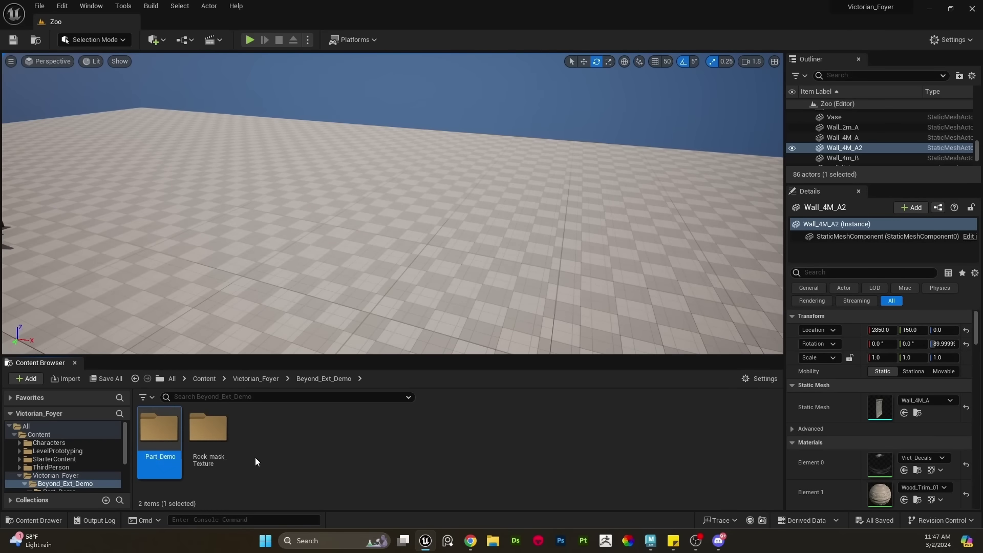
pyautogui.doubleClick(159, 430)
pyautogui.doubleClick(165, 436)
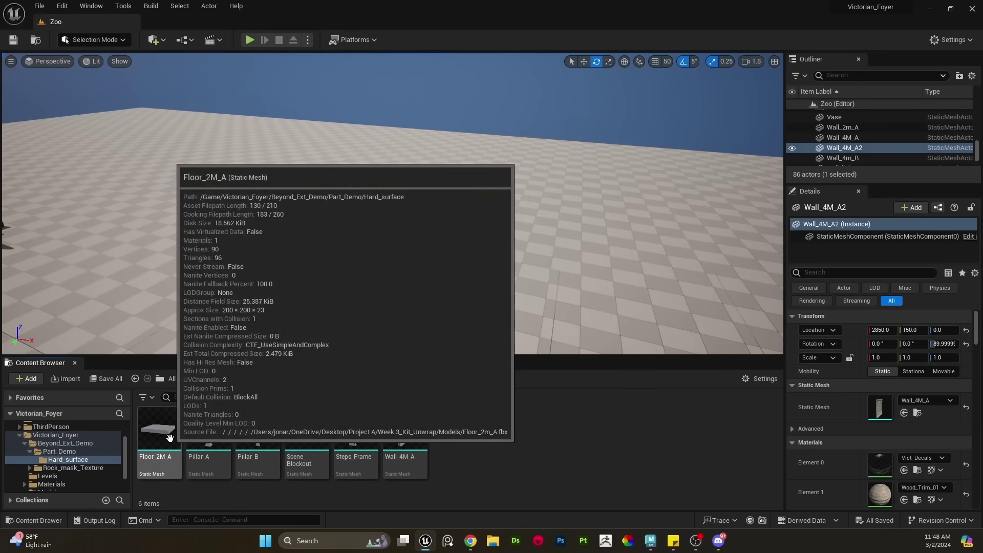
pyautogui.moveTo(306, 432); pyautogui.dragTo(438, 276)
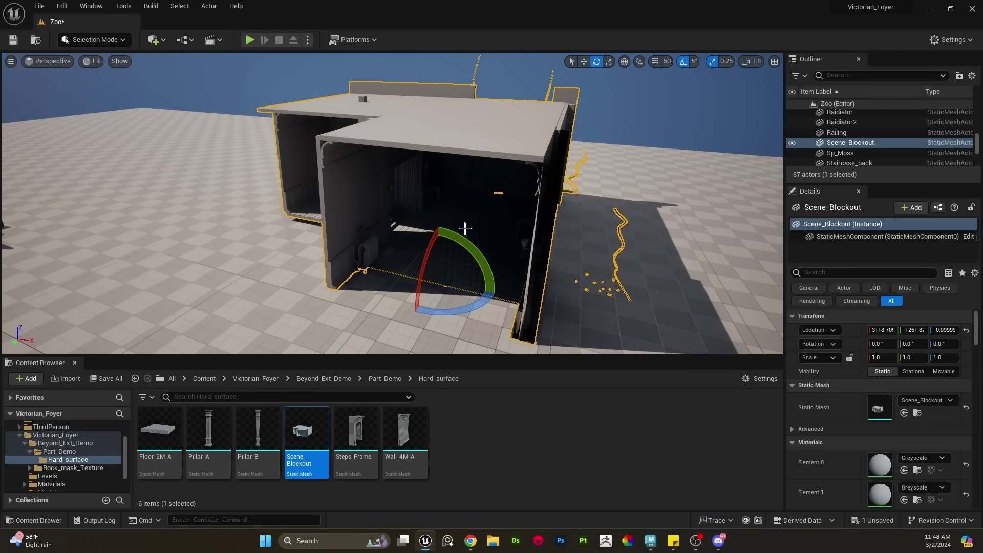
pyautogui.press('w')
pyautogui.moveTo(465, 228)
pyautogui.mouseDown(button='right')
pyautogui.moveTo(481, 221)
pyautogui.moveTo(468, 211)
pyautogui.mouseUp(button='right')
pyautogui.scroll(-3, 465, 228)
pyautogui.press('s')
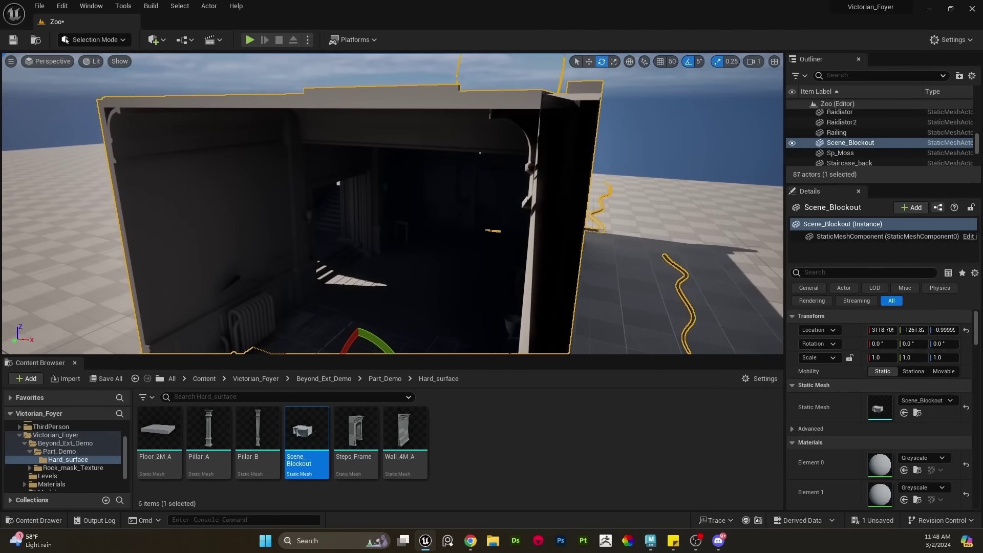
pyautogui.moveTo(480, 152); pyautogui.dragTo(405, 175, button='right')
pyautogui.moveTo(464, 217); pyautogui.dragTo(435, 214, button='right')
pyautogui.scroll(-3, 464, 218)
pyautogui.moveTo(428, 321); pyautogui.dragTo(419, 303, button='right')
pyautogui.press('w')
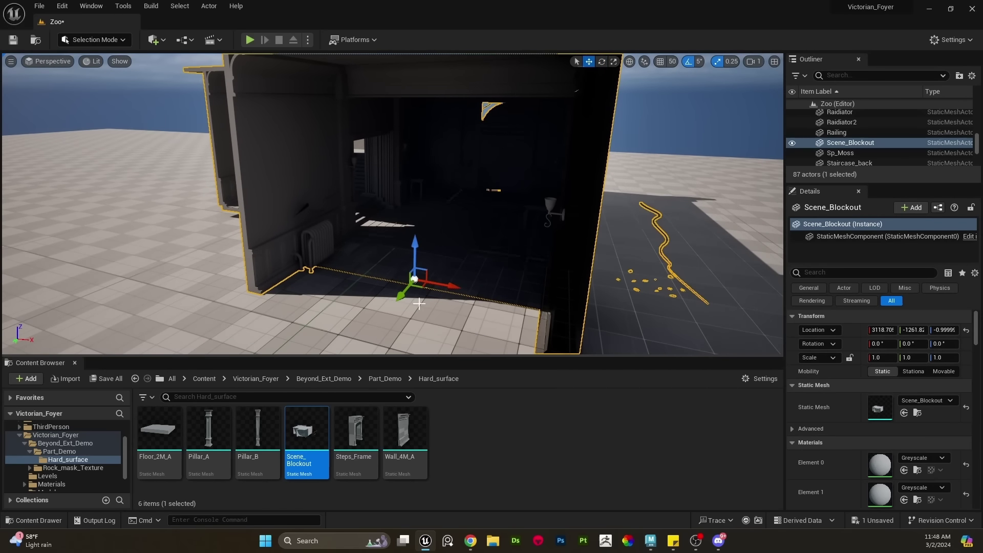
pyautogui.press('Delete')
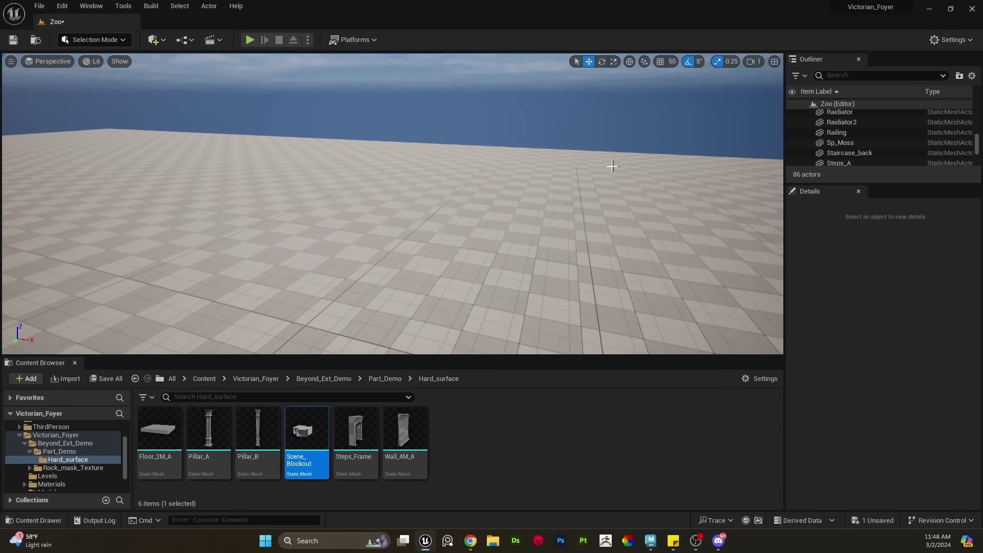
# Turn on 50-unit grid snapping and place Scene_Blockout on the empty floor at 3100, -1200, 0
pyautogui.click(662, 62)
pyautogui.moveTo(312, 430); pyautogui.dragTo(407, 287)
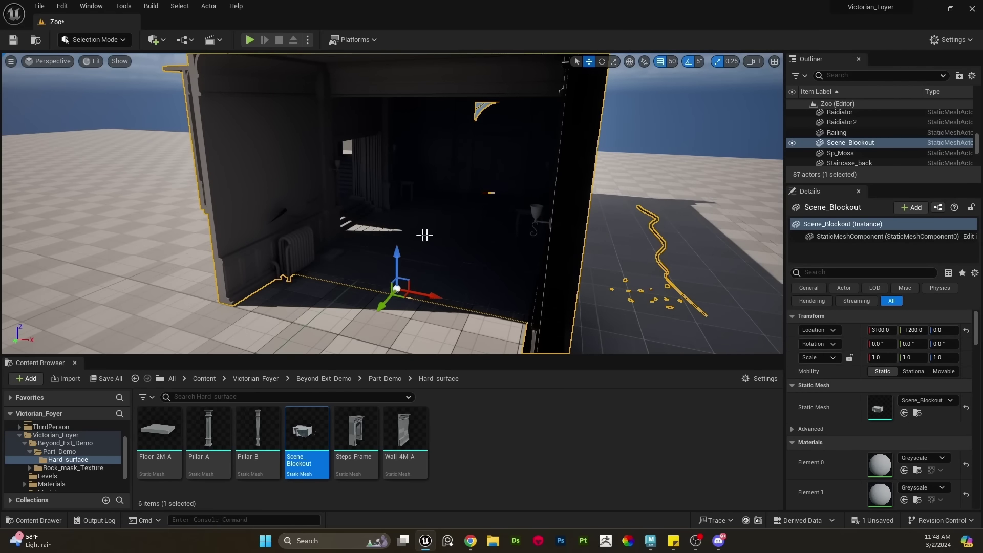
pyautogui.moveTo(444, 275); pyautogui.dragTo(444, 264, button='right')
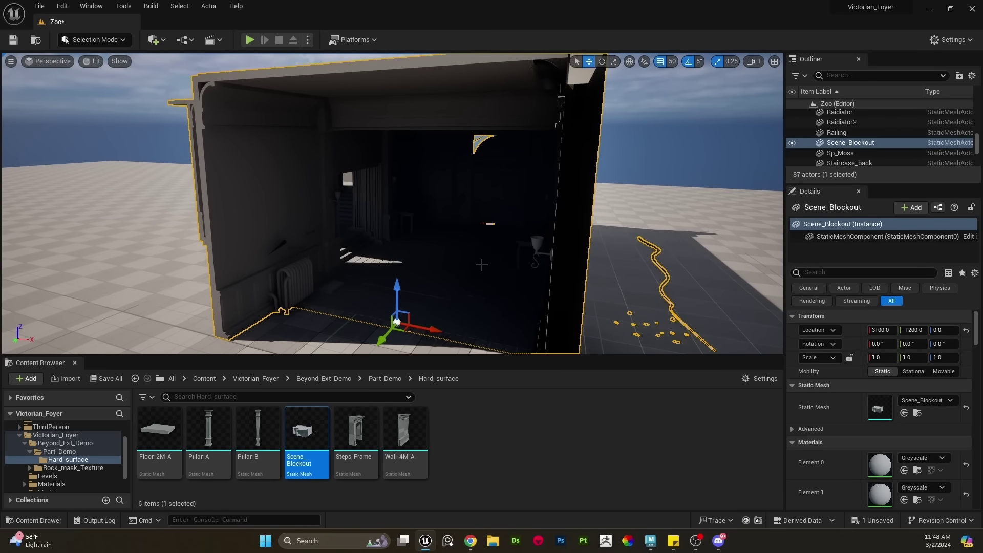
pyautogui.press('s')
pyautogui.moveTo(481, 264); pyautogui.dragTo(466, 265, button='right')
pyautogui.scroll(-1, 481, 264)
pyautogui.press('a')
pyautogui.press('d')
pyautogui.click(494, 446)
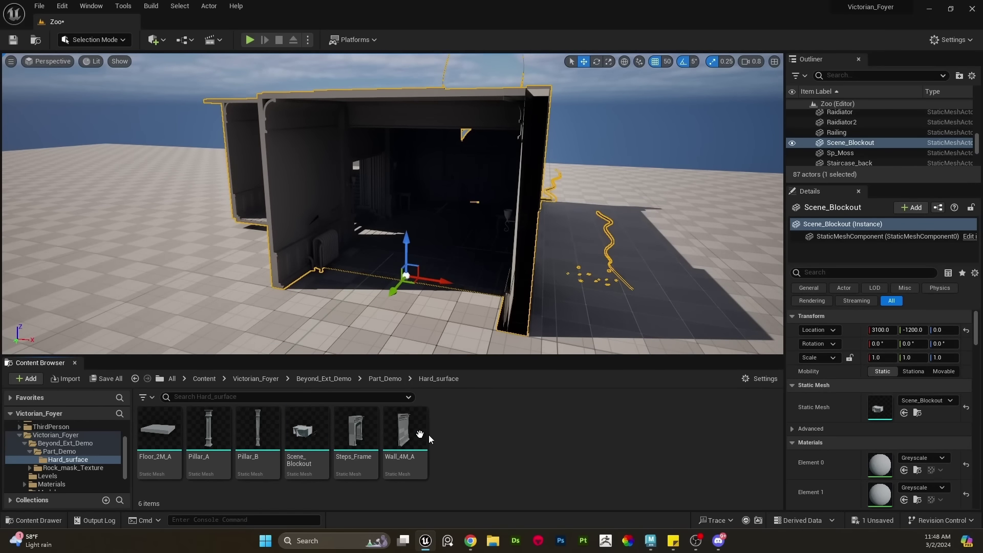
# Place Wall_4M_A near the blockout's open side at 3000, -900, 0 and add a point light inside the room at 3100, -1600, 175
pyautogui.moveTo(355, 458)
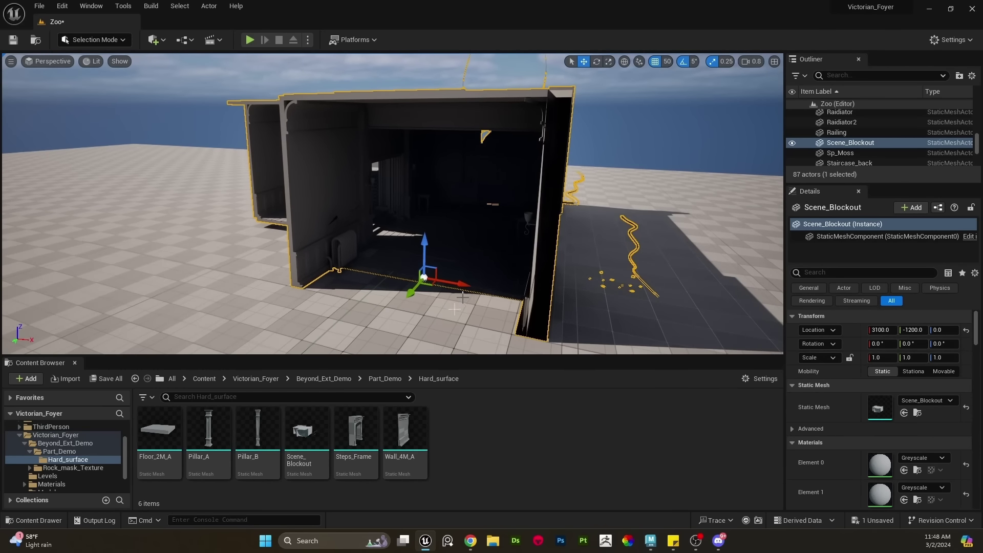
pyautogui.click(407, 441)
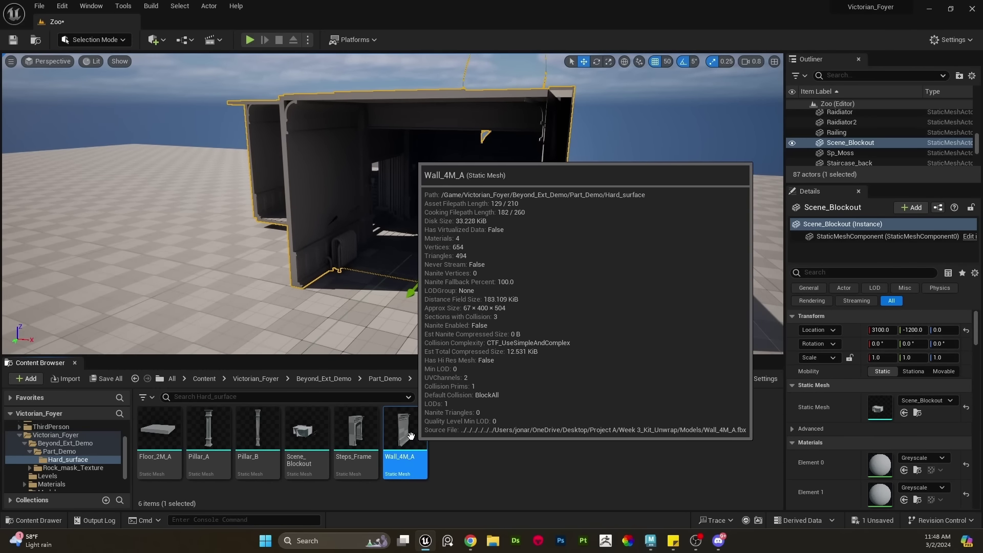
pyautogui.moveTo(411, 441); pyautogui.dragTo(338, 320)
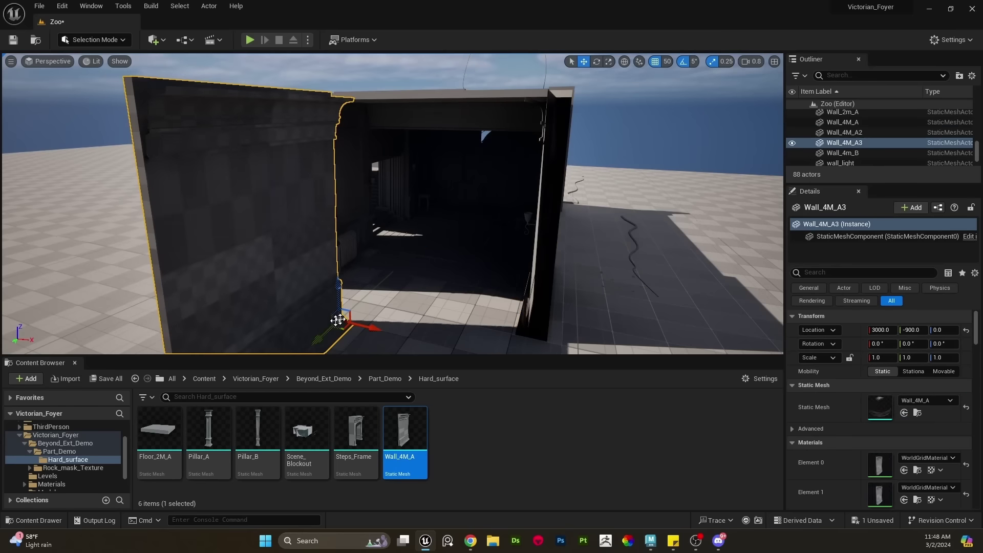
pyautogui.click(452, 250)
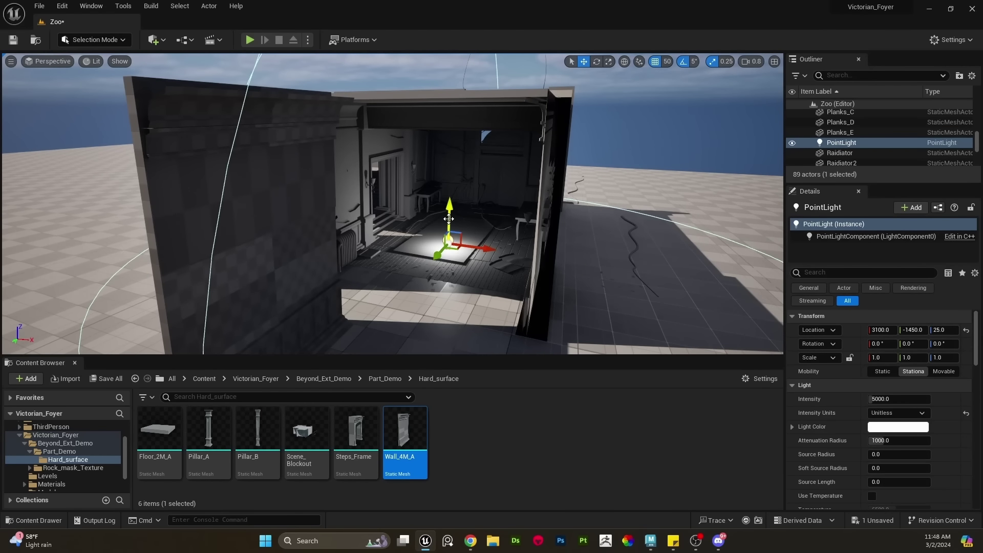
pyautogui.moveTo(448, 219)
pyautogui.mouseDown()
pyautogui.moveTo(448, 176)
pyautogui.moveTo(453, 201)
pyautogui.mouseUp()
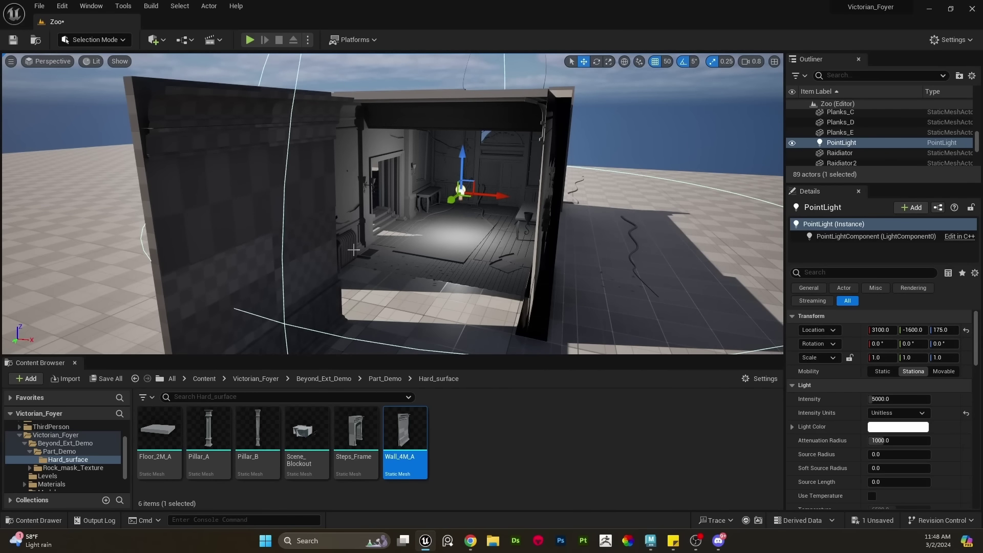
# Grid-snap the placed 4 m wall onto the blockout's radiator wall at 2800, -1400, 0
pyautogui.click(325, 272)
pyautogui.press('f')
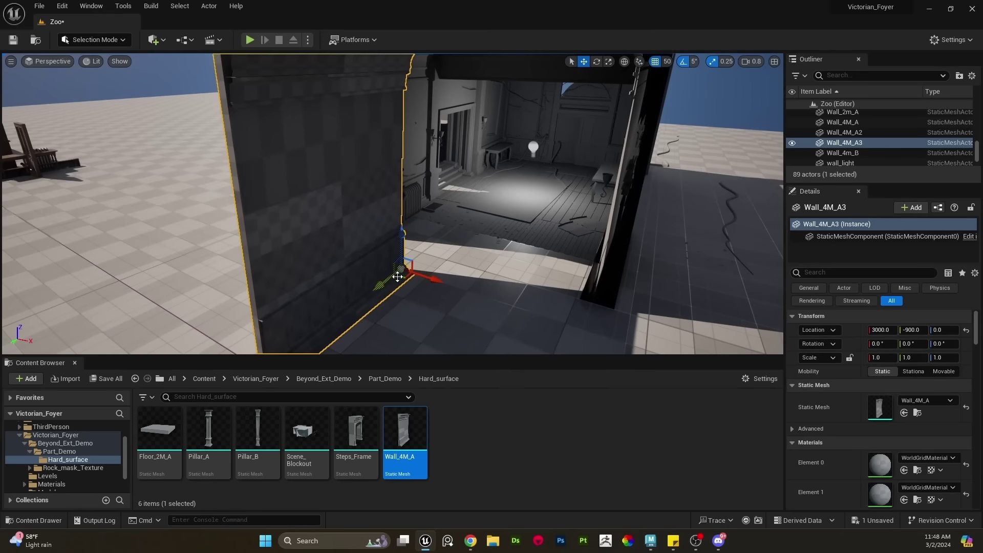
pyautogui.moveTo(404, 276); pyautogui.dragTo(447, 226)
pyautogui.press('w')
pyautogui.moveTo(471, 208); pyautogui.dragTo(471, 208, button='right')
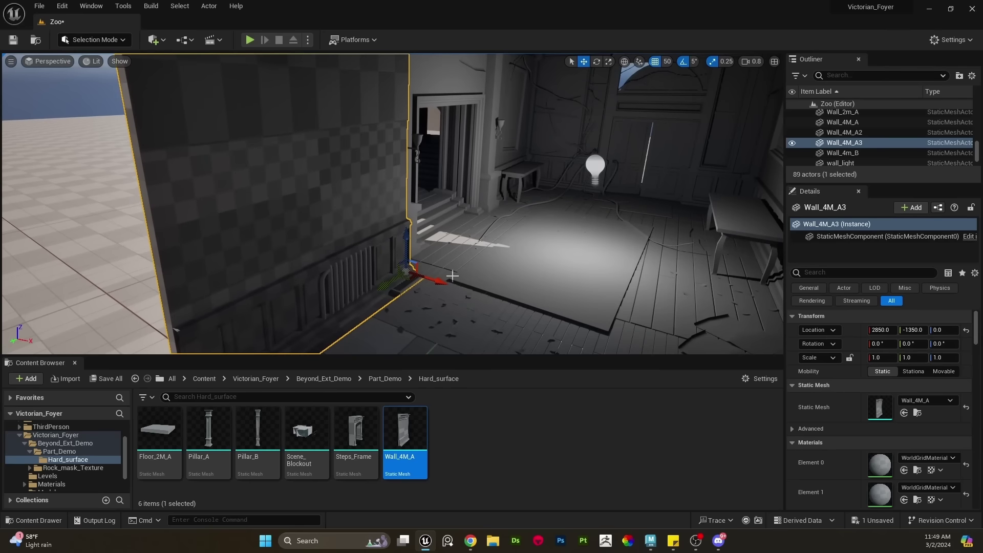
pyautogui.moveTo(443, 281); pyautogui.dragTo(382, 262)
pyautogui.moveTo(381, 261); pyautogui.dragTo(357, 260, button='right')
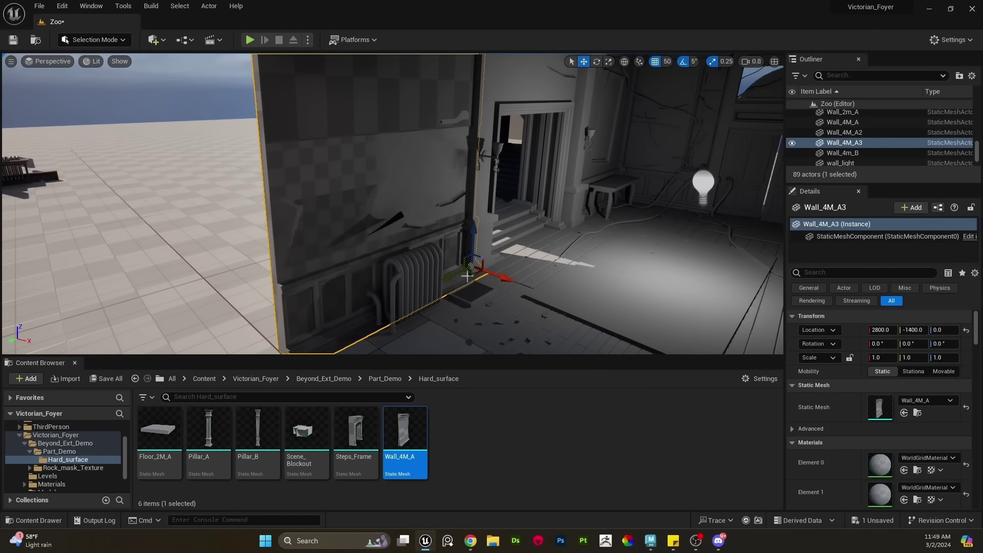
# Duplicate the 4 m wall beyond the side doorway to Y -2250, and reselect the first wall
pyautogui.keyDown('alt'); pyautogui.moveTo(458, 275); pyautogui.dragTo(614, 204); pyautogui.keyUp('alt')
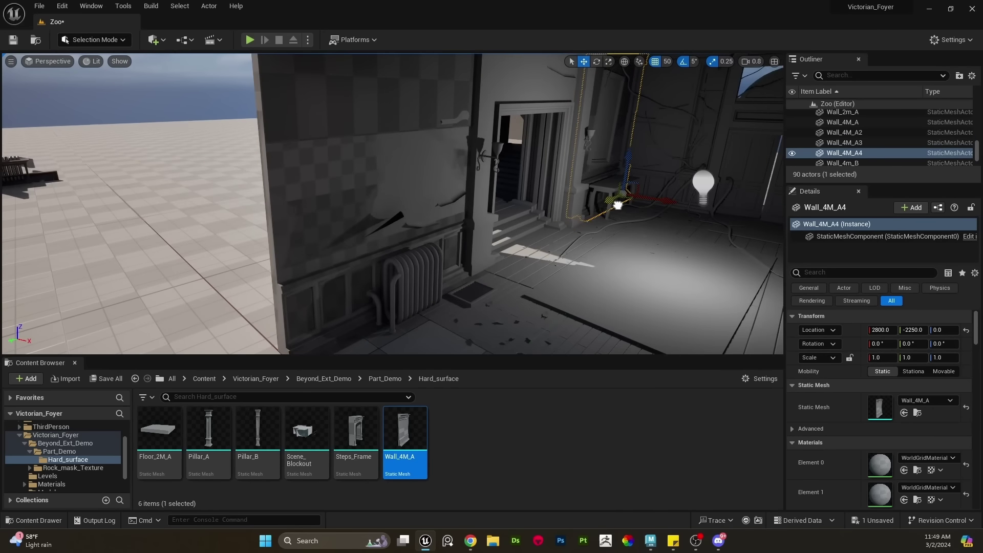
pyautogui.moveTo(615, 203); pyautogui.dragTo(660, 203, button='right')
pyautogui.click(208, 133)
pyautogui.moveTo(208, 134); pyautogui.dragTo(241, 136, button='right')
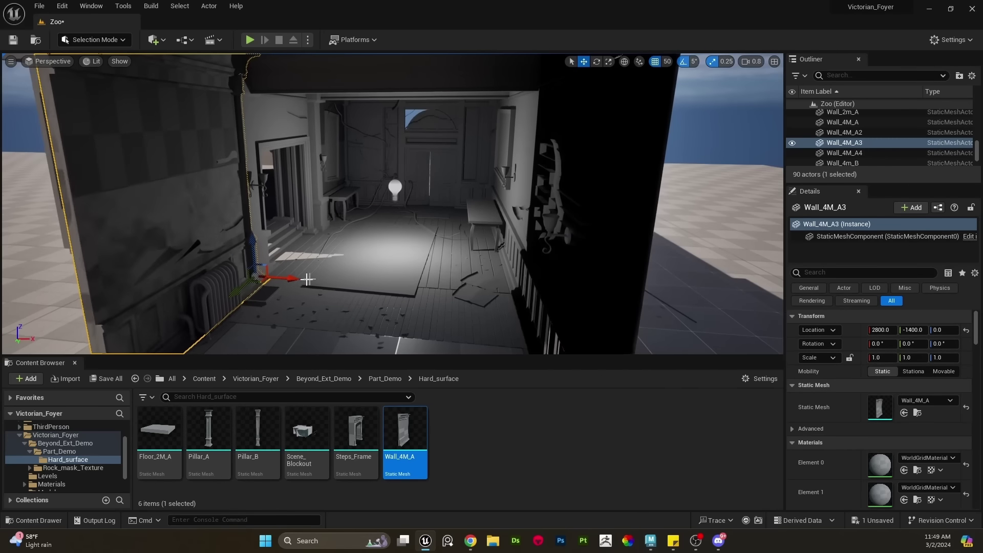
# Duplicate the radiator-side 4 m wall to the opposite side, rotate the copy 180° and grid-snap it to 3400, -1000, 0
pyautogui.keyDown('alt'); pyautogui.moveTo(308, 280); pyautogui.dragTo(415, 292); pyautogui.keyUp('alt')
pyautogui.press('e')
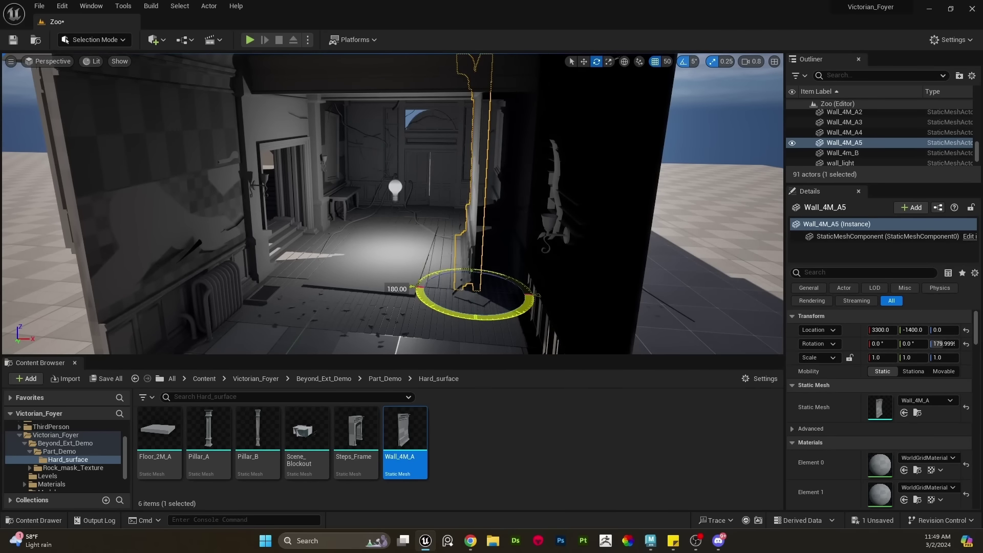
pyautogui.press('w')
pyautogui.keyDown('alt'); pyautogui.moveTo(497, 305); pyautogui.dragTo(552, 310); pyautogui.keyUp('alt')
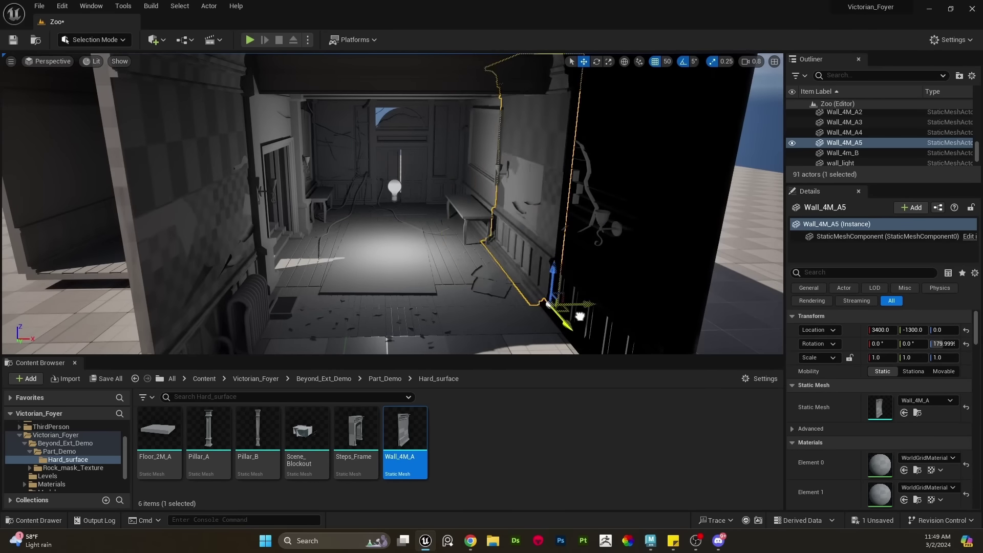
pyautogui.moveTo(552, 311); pyautogui.dragTo(633, 321, button='right')
pyautogui.moveTo(340, 293); pyautogui.dragTo(397, 342)
pyautogui.moveTo(461, 256); pyautogui.dragTo(389, 254, button='right')
# Duplicate the rotated 4 m wall deeper into the room at 3400, -1400, 0, and reselect the wall nearer the entrance
pyautogui.keyDown('alt'); pyautogui.moveTo(538, 332); pyautogui.dragTo(400, 248); pyautogui.keyUp('alt')
pyautogui.click(40, 6)
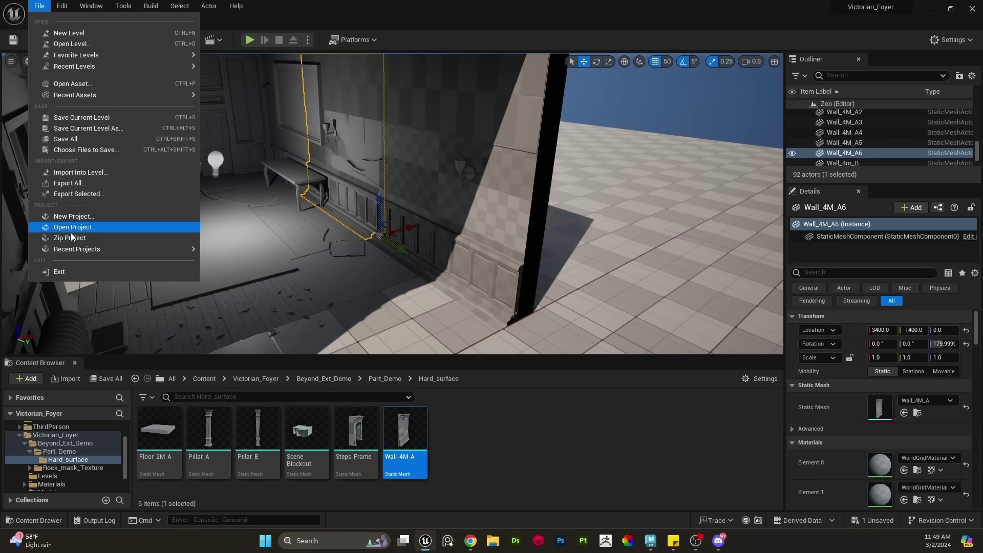
pyautogui.click(466, 234)
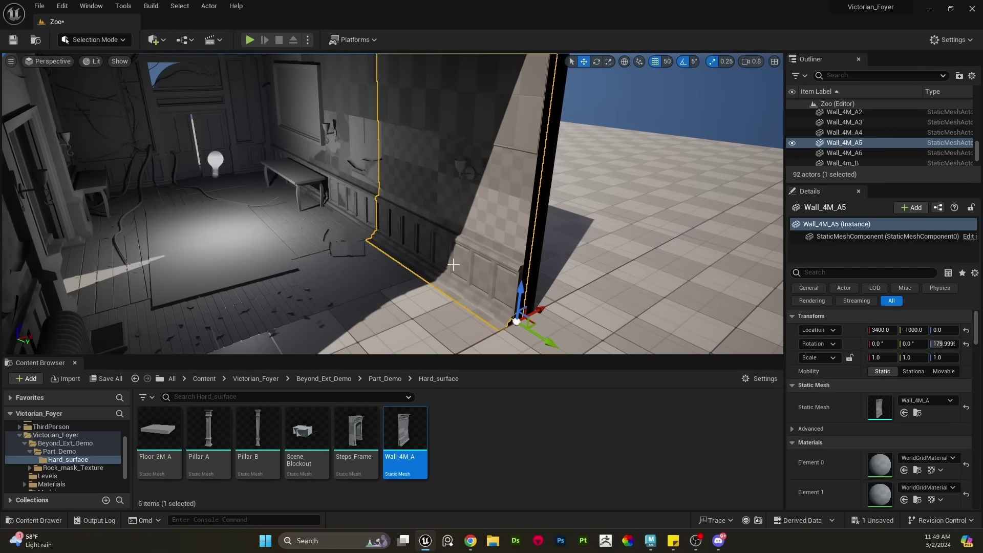
pyautogui.moveTo(454, 267); pyautogui.dragTo(402, 256, button='right')
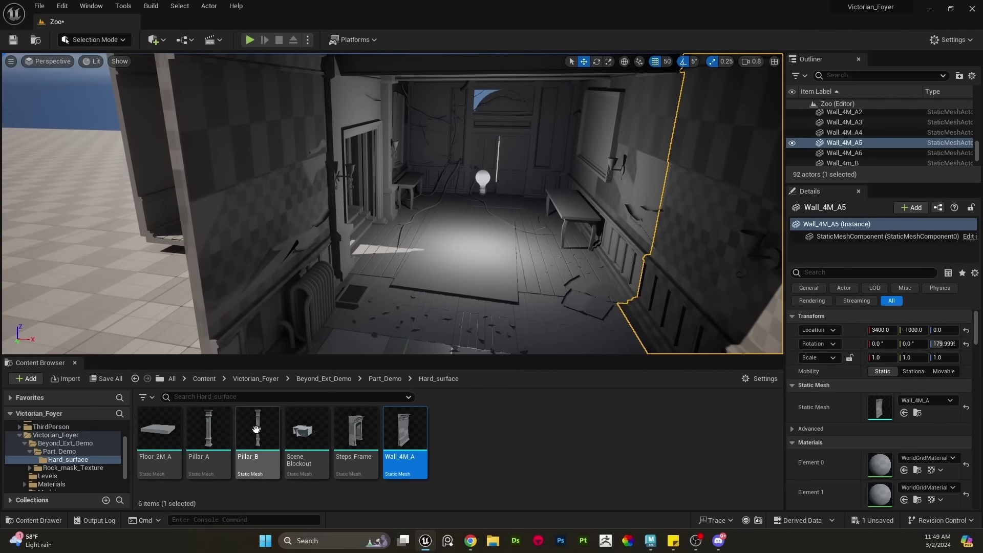
# Place Pillar_A on the radiator wall line at 2800, -1300, 0 and check its fit with Scene_Blockout temporarily hidden
pyautogui.moveTo(208, 435); pyautogui.dragTo(385, 303)
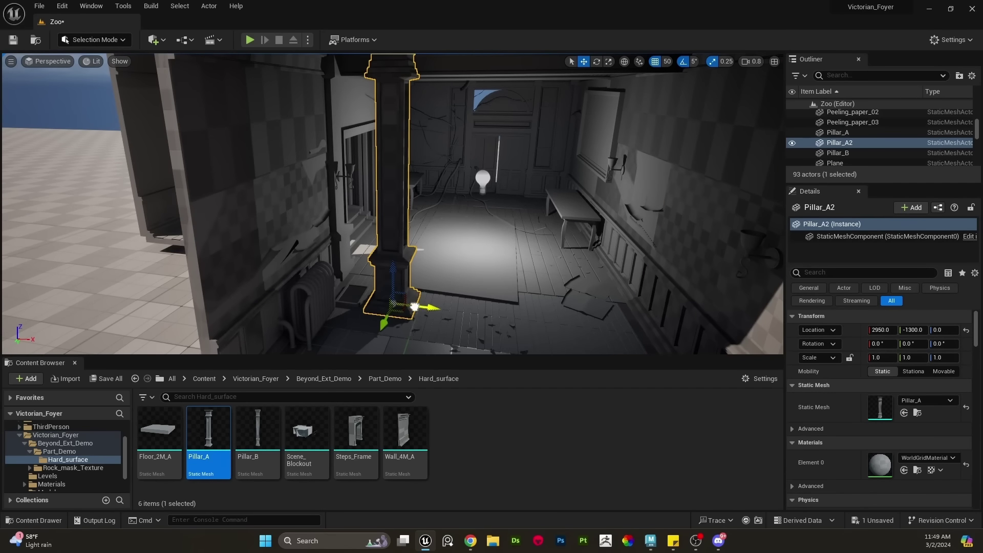
pyautogui.moveTo(415, 307); pyautogui.dragTo(322, 307)
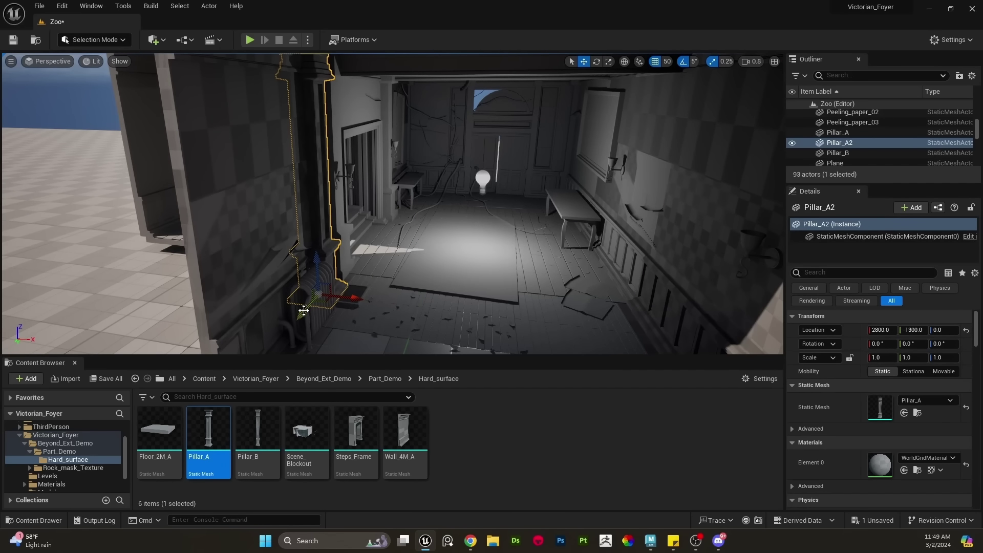
pyautogui.click(406, 264)
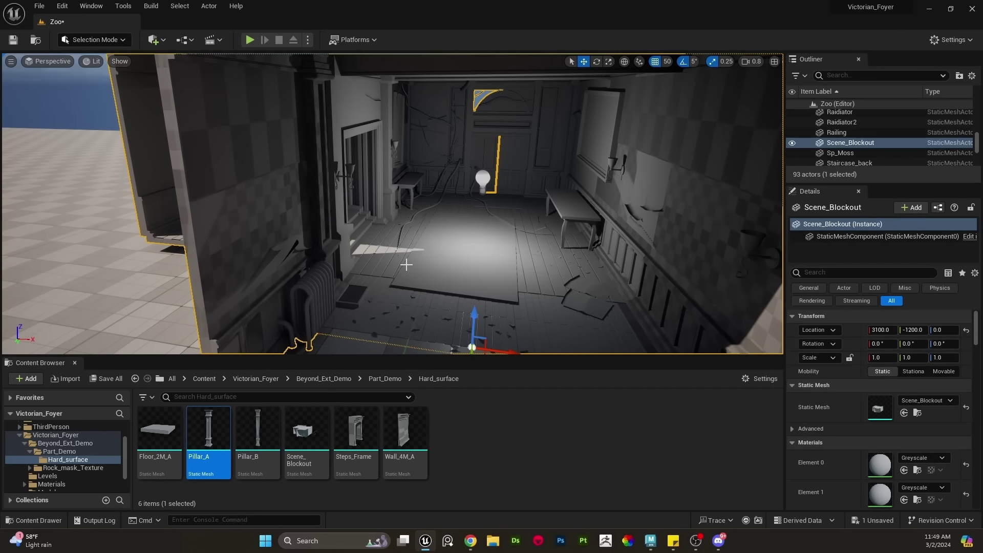
pyautogui.press('h')
pyautogui.moveTo(440, 250); pyautogui.dragTo(409, 258, button='right')
pyautogui.click(451, 279)
pyautogui.moveTo(463, 287); pyautogui.dragTo(476, 287, button='right')
pyautogui.moveTo(397, 330); pyautogui.dragTo(425, 321)
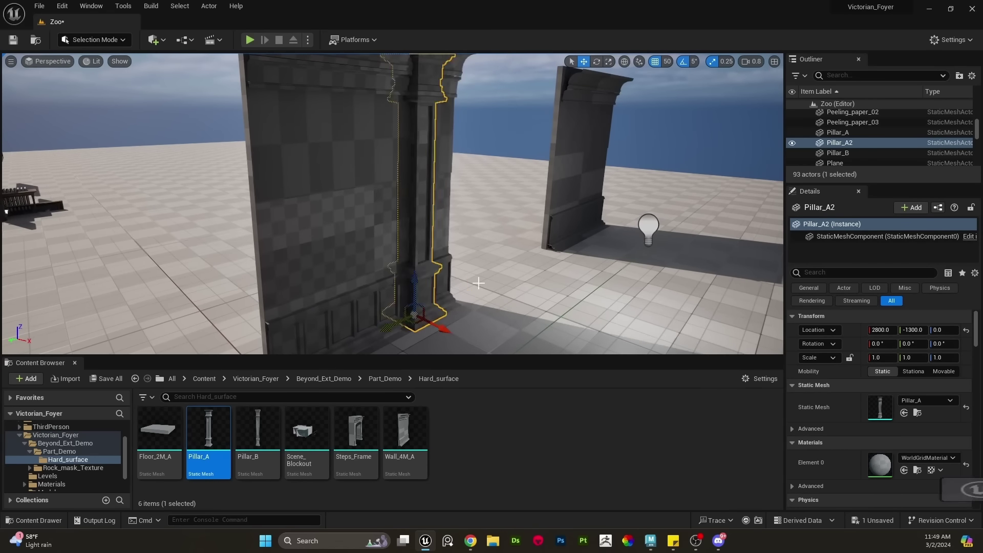
pyautogui.hotkey('ctrl', 'z')
pyautogui.press('h')
# Duplicate the pillar to the far side of the doorway at 2800, -1800, 0
pyautogui.click(432, 307)
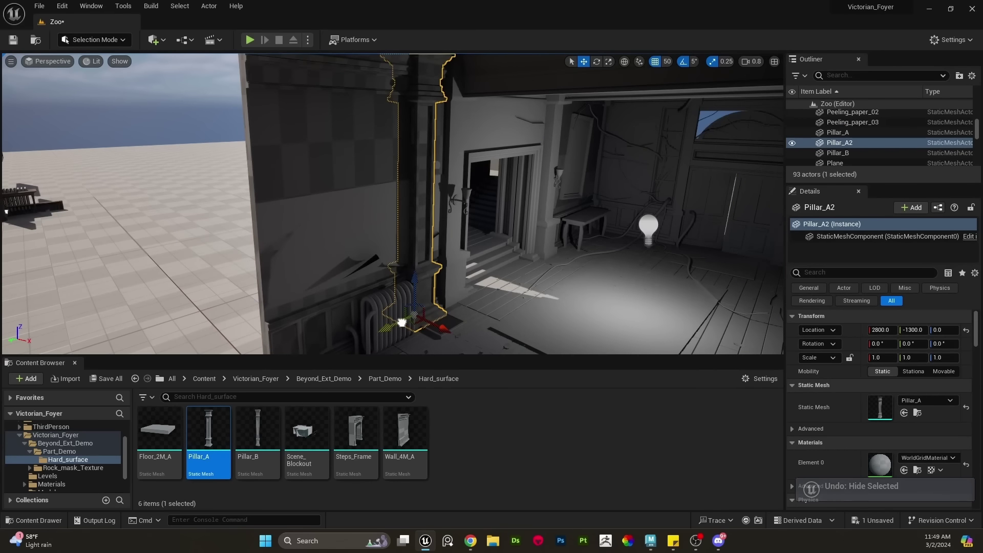
pyautogui.keyDown('alt'); pyautogui.moveTo(432, 310); pyautogui.dragTo(518, 263); pyautogui.keyUp('alt')
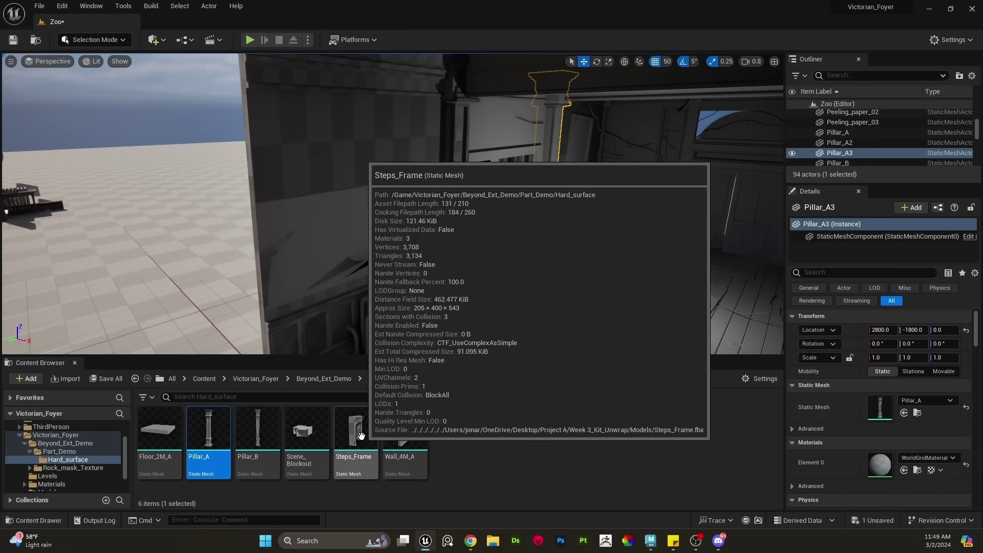
# Place Steps_Frame between the two pillars, hide Scene_Blockout, and grid-snap the frame to 2800, -1600, 0
pyautogui.moveTo(352, 408); pyautogui.dragTo(537, 256)
pyautogui.moveTo(538, 256); pyautogui.dragTo(453, 212, button='right')
pyautogui.click(469, 195)
pyautogui.press('h')
pyautogui.click(452, 169)
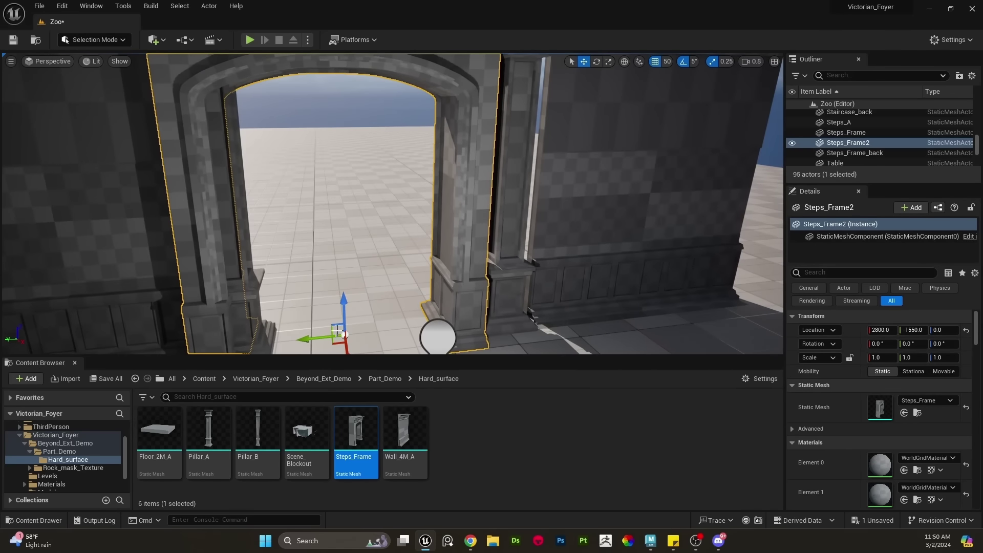
pyautogui.moveTo(313, 338); pyautogui.dragTo(342, 333)
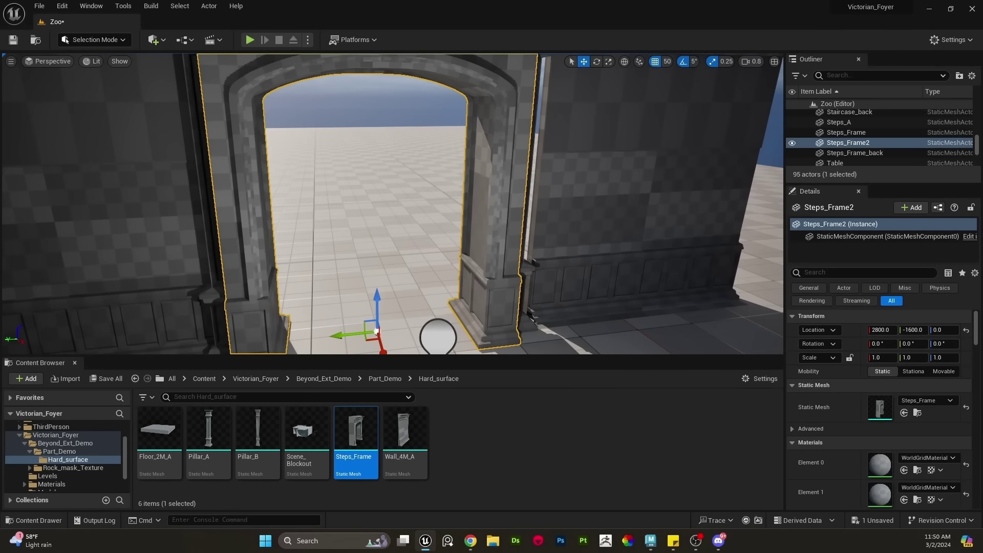
# Grid-snap the 4 m wall beyond the arch frame to Y -2200
pyautogui.click(530, 291)
pyautogui.click(604, 289)
pyautogui.moveTo(706, 296); pyautogui.dragTo(678, 298)
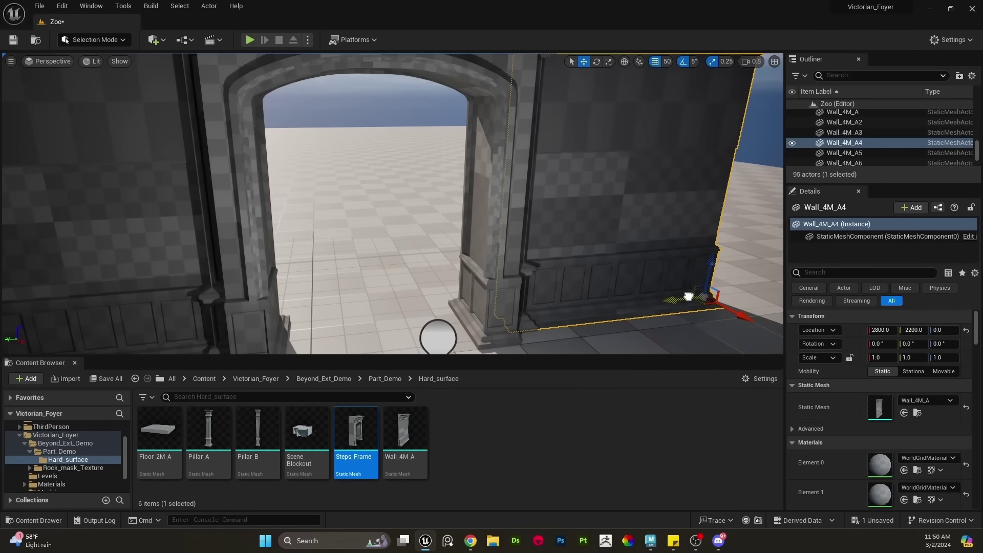
# Examine the assembled modular walls from the outside and from the open end with the blockout hidden
pyautogui.moveTo(581, 269); pyautogui.dragTo(661, 269, button='right')
pyautogui.click(581, 270)
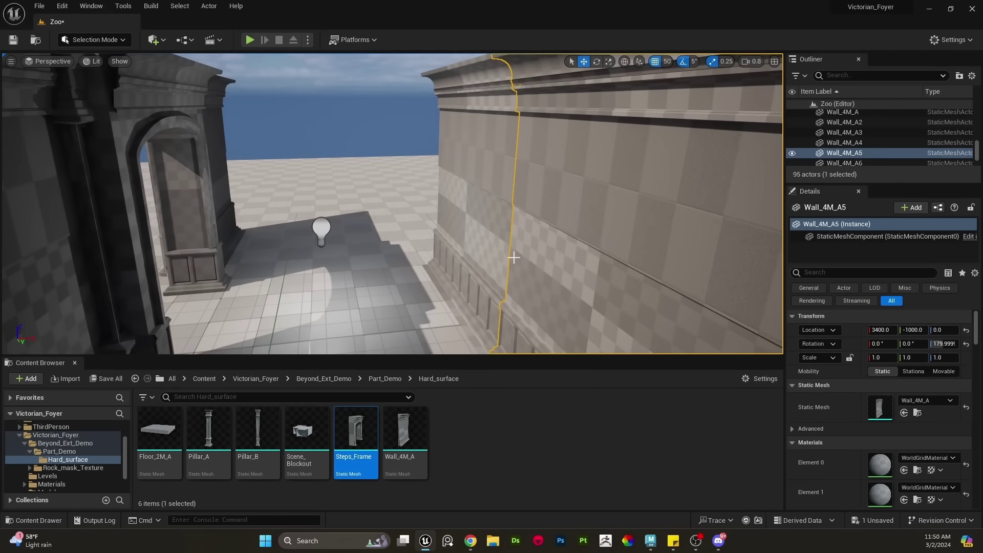
pyautogui.press('s')
pyautogui.moveTo(507, 255); pyautogui.dragTo(487, 248, button='right')
pyautogui.click(498, 248)
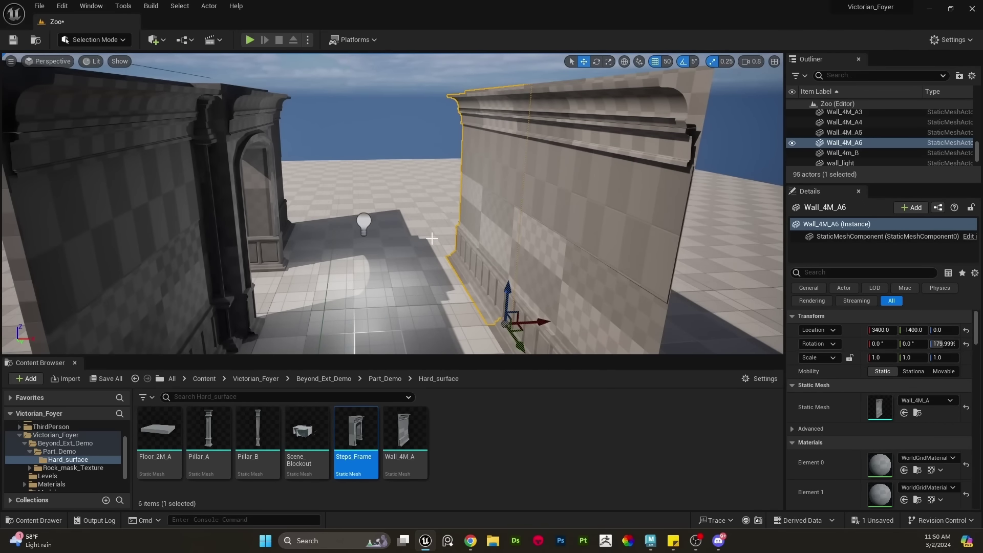
pyautogui.press('s')
pyautogui.moveTo(432, 239); pyautogui.dragTo(428, 280, button='right')
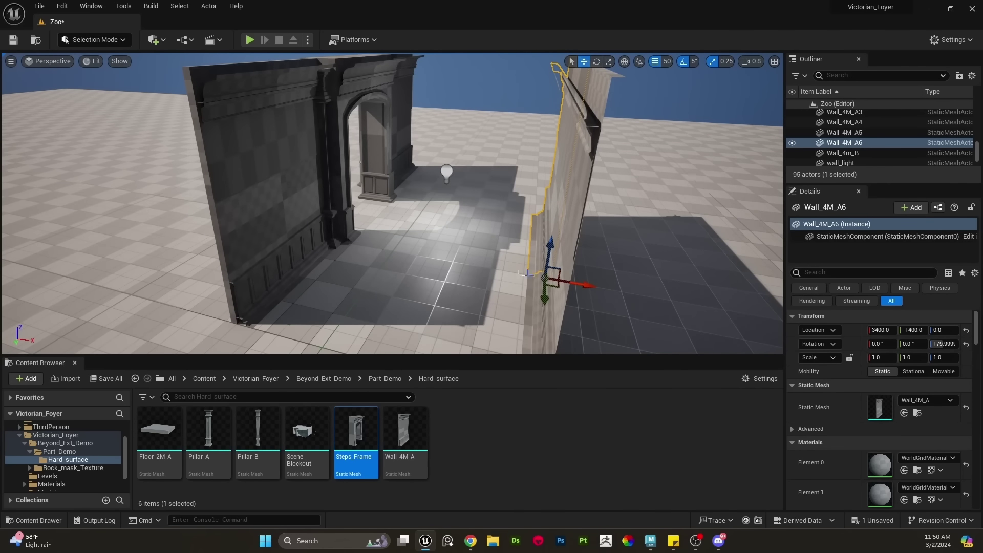
# Undo the latest changes back through the hiding of Scene_Blockout
pyautogui.hotkey('ctrl', 'z')
pyautogui.hotkey('ctrl', 'z')
pyautogui.hotkey('ctrl', 'z')
pyautogui.hotkey('ctrl', 'z')
pyautogui.hotkey('ctrl', 'z')
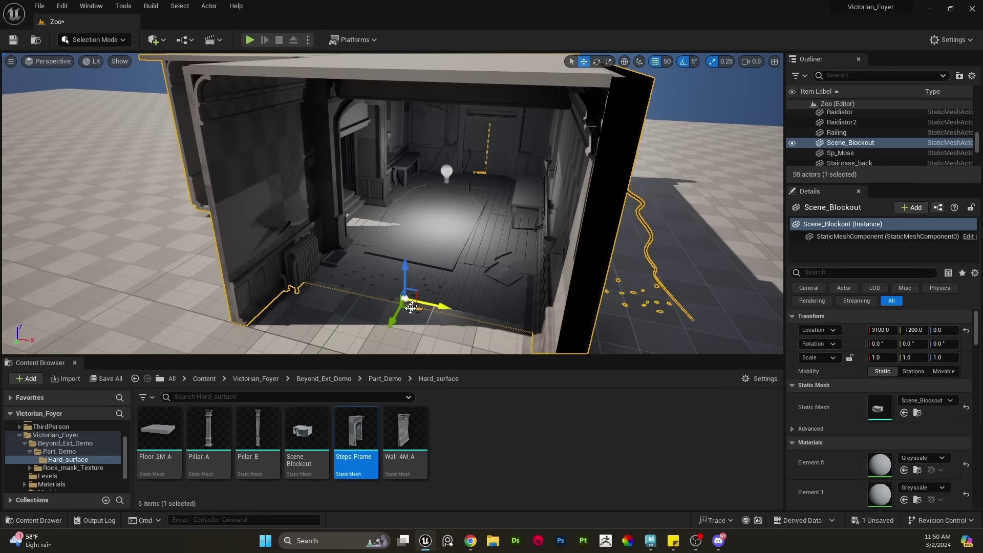
pyautogui.moveTo(487, 246)
pyautogui.mouseDown(button='right')
pyautogui.moveTo(485, 220)
pyautogui.moveTo(505, 226)
pyautogui.moveTo(486, 247)
pyautogui.mouseUp(button='right')
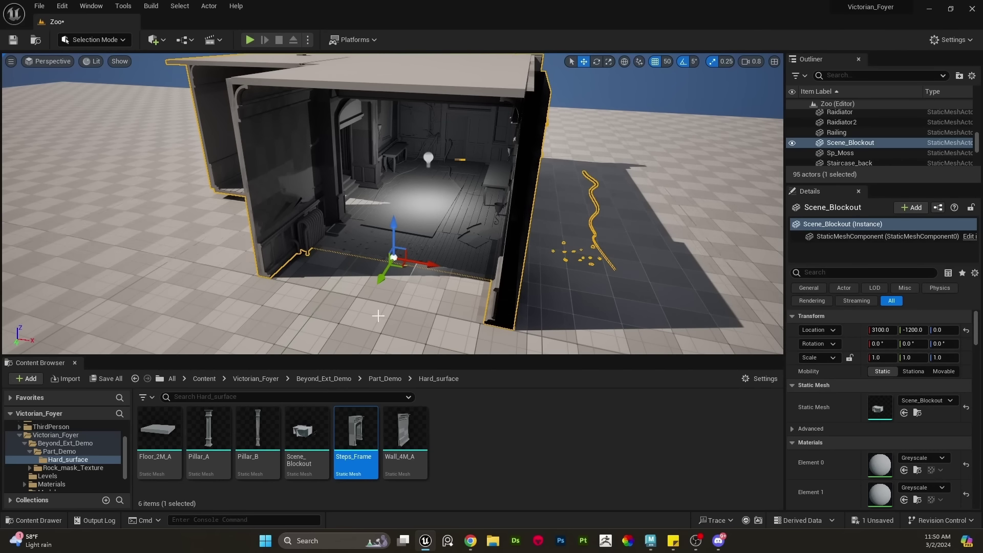
# Switch to the Rocks.mb scene in Maya and examine the large rock alongside the rest of the organic kit
pyautogui.moveTo(651, 541)
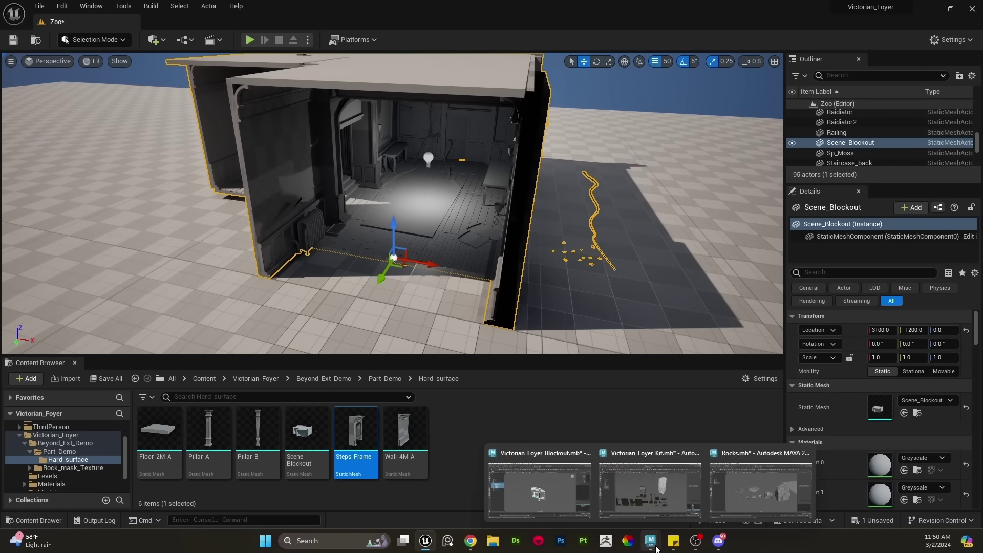
pyautogui.click(754, 493)
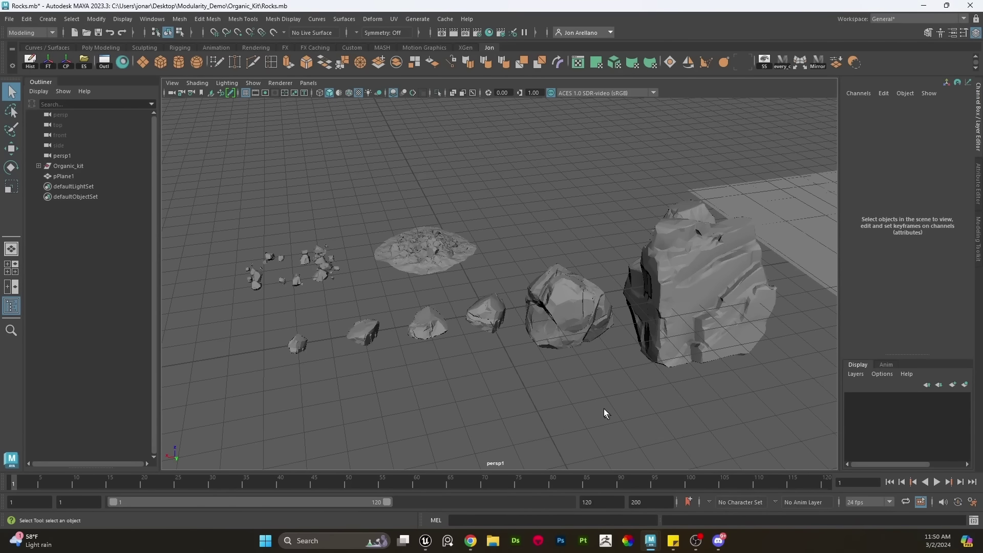
pyautogui.keyDown('alt'); pyautogui.moveTo(604, 409); pyautogui.dragTo(576, 287); pyautogui.keyUp('alt')
pyautogui.click(597, 287)
pyautogui.press('w')
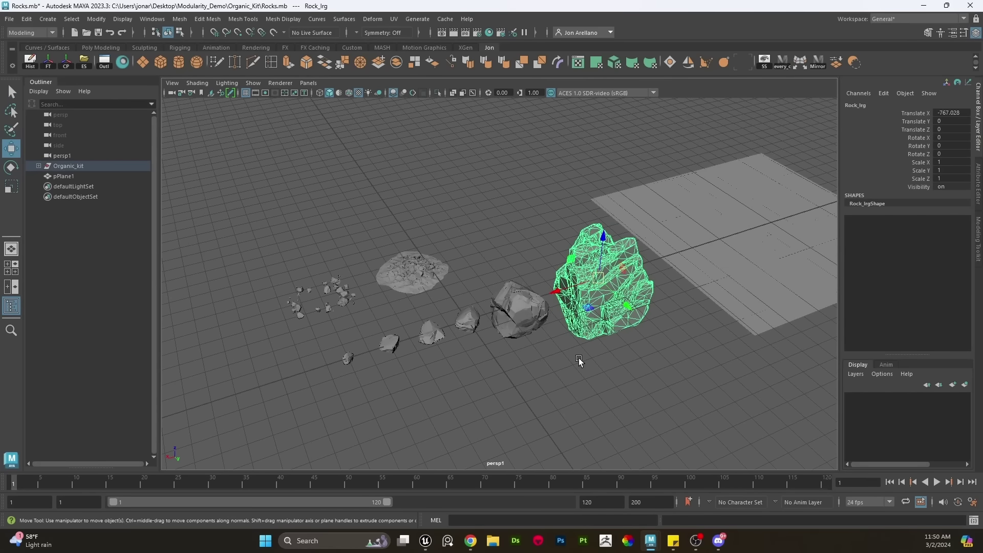
pyautogui.keyDown('alt'); pyautogui.moveTo(579, 362); pyautogui.dragTo(549, 357); pyautogui.keyUp('alt')
pyautogui.scroll(3, 544, 358)
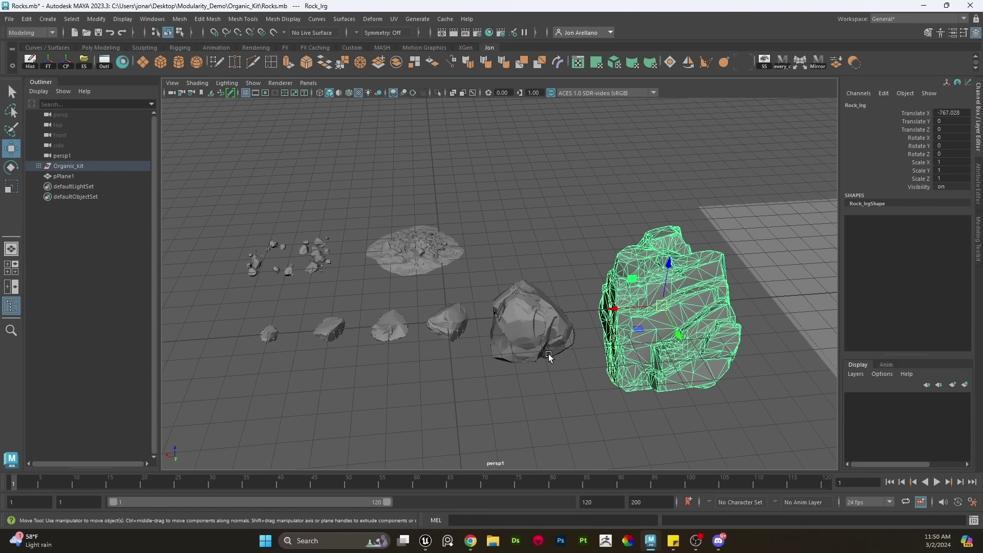
pyautogui.click(534, 411)
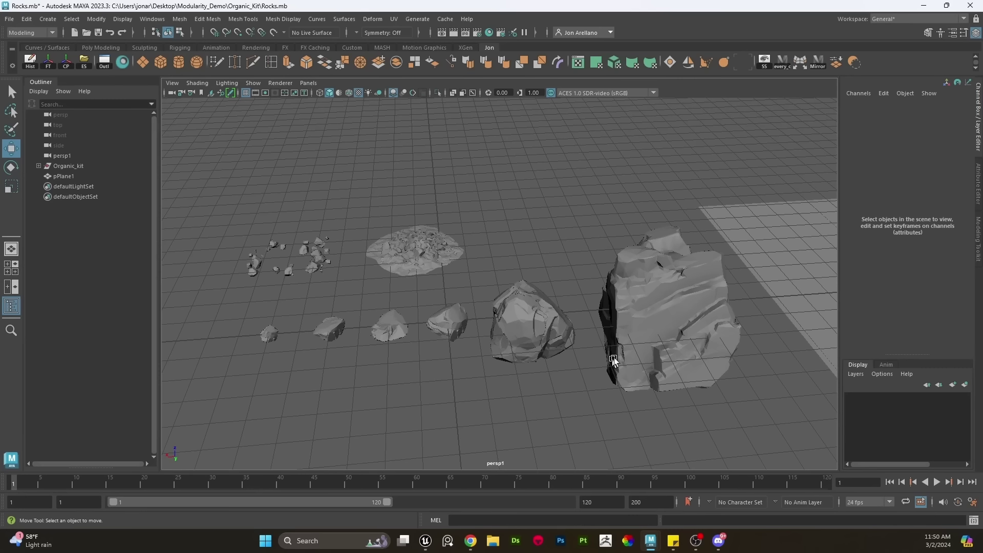
pyautogui.click(663, 336)
pyautogui.click(584, 367)
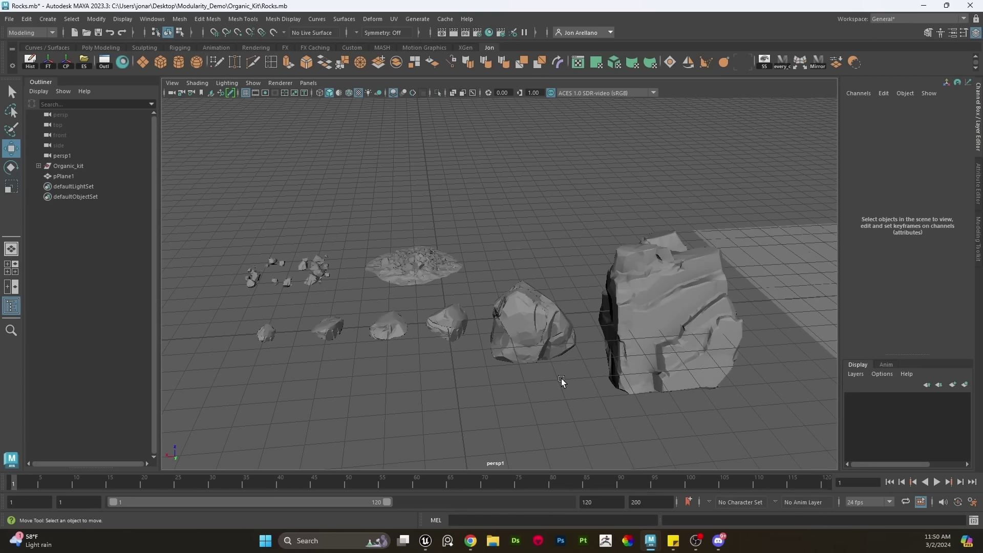
pyautogui.keyDown('alt'); pyautogui.moveTo(644, 307); pyautogui.dragTo(647, 285); pyautogui.keyUp('alt')
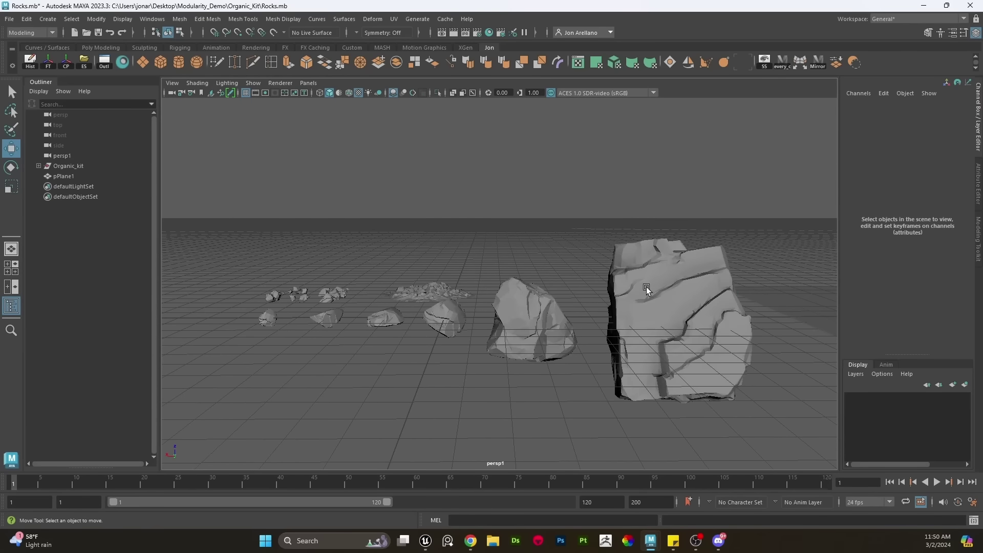
# Select the standalone rocks one after another from largest to smallest to compare their sizes
pyautogui.click(647, 287)
pyautogui.click(534, 304)
pyautogui.click(443, 315)
pyautogui.click(376, 317)
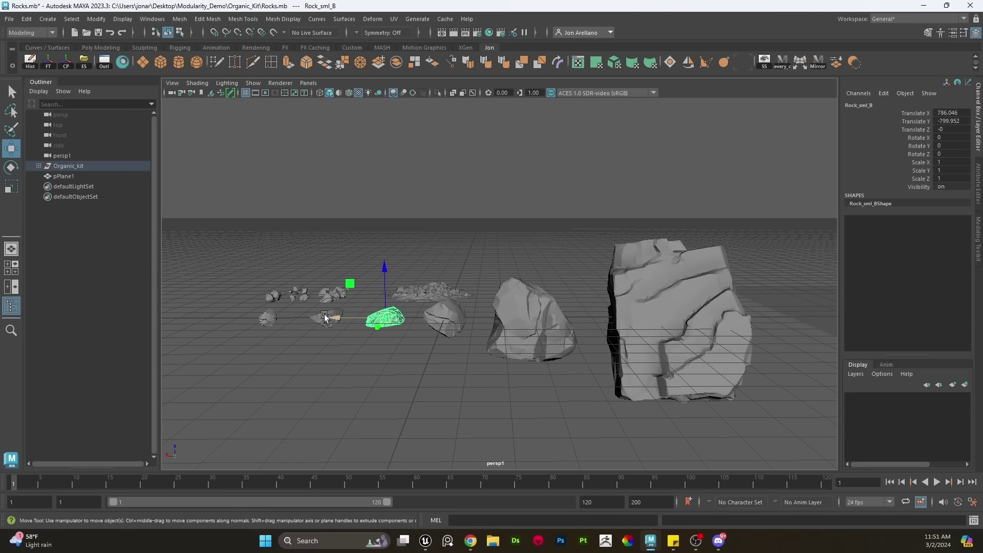
pyautogui.click(326, 317)
pyautogui.click(254, 316)
pyautogui.keyDown('alt'); pyautogui.moveTo(321, 322); pyautogui.dragTo(573, 349); pyautogui.keyUp('alt')
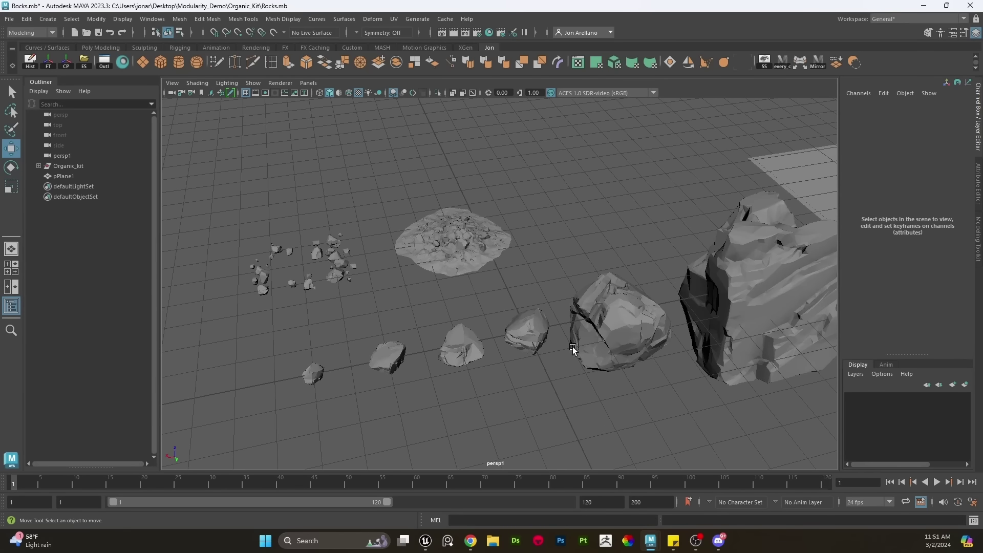
# Frame the round rubble patch and examine its surface and outer edge up close
pyautogui.click(459, 254)
pyautogui.press('f')
pyautogui.click(665, 237)
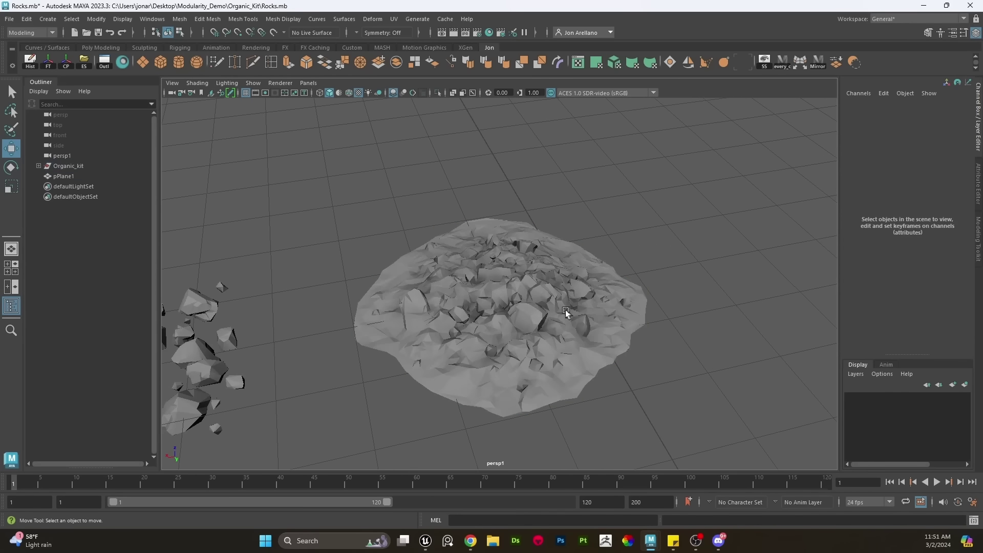
pyautogui.click(582, 302)
pyautogui.click(644, 340)
pyautogui.scroll(-2, 644, 340)
pyautogui.scroll(-2, 596, 318)
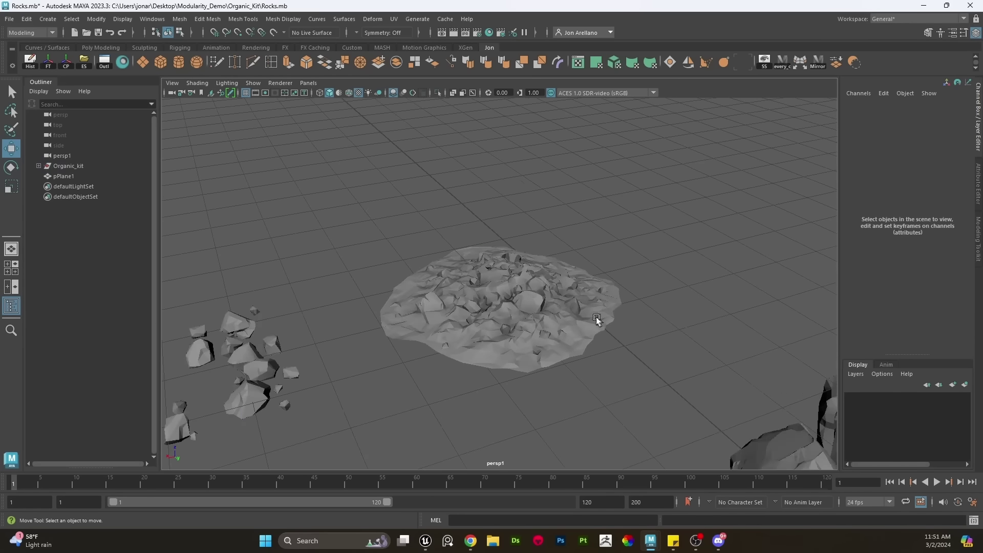
pyautogui.click(596, 317)
pyautogui.scroll(-3, 520, 288)
# Select the largest rock together with a smaller rock to compare them, and clear the selection
pyautogui.keyDown('alt'); pyautogui.moveTo(665, 352); pyautogui.dragTo(622, 273, button='middle'); pyautogui.keyUp('alt')
pyautogui.moveTo(689, 252)
pyautogui.keyDown('alt'); pyautogui.mouseDown()
pyautogui.moveTo(653, 259)
pyautogui.moveTo(685, 246)
pyautogui.mouseUp(); pyautogui.keyUp('alt')
pyautogui.click(684, 241)
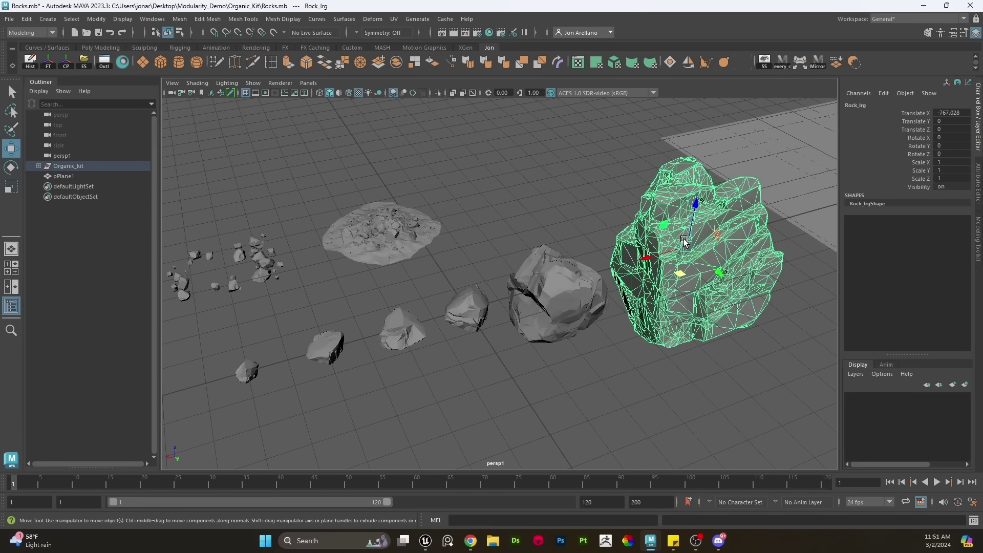
pyautogui.keyDown('shift'); pyautogui.click(473, 310); pyautogui.keyUp('shift')
pyautogui.click(501, 231)
# Select the scattered pebble cluster and examine it next to the rubble patch and rocks
pyautogui.keyDown('alt'); pyautogui.moveTo(397, 256); pyautogui.dragTo(504, 278, button='middle'); pyautogui.keyUp('alt')
pyautogui.scroll(4, 461, 287)
pyautogui.keyDown('alt'); pyautogui.moveTo(393, 299); pyautogui.dragTo(507, 282, button='middle'); pyautogui.keyUp('alt')
pyautogui.moveTo(494, 314); pyautogui.dragTo(382, 249)
pyautogui.scroll(-5, 382, 248)
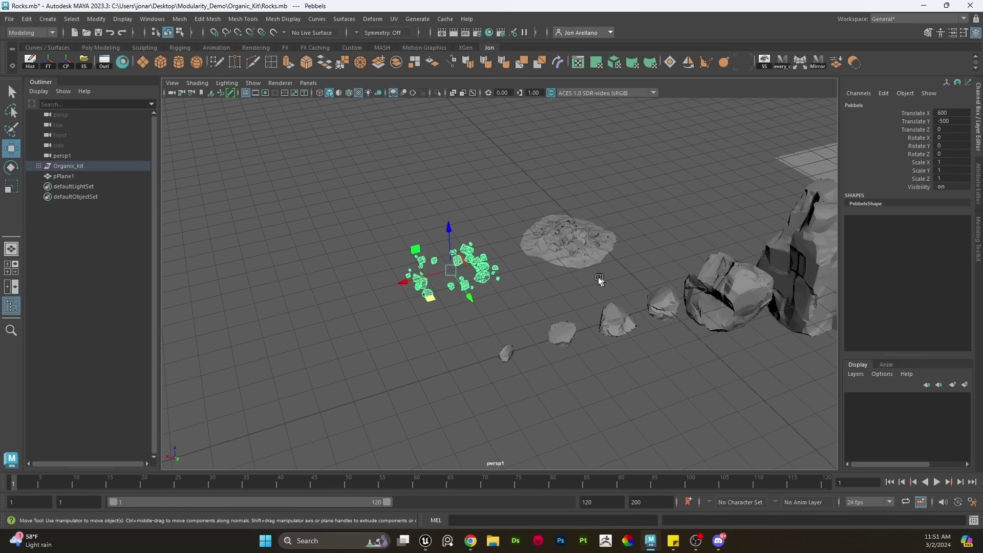
pyautogui.keyDown('alt'); pyautogui.moveTo(599, 279); pyautogui.dragTo(488, 281); pyautogui.keyUp('alt')
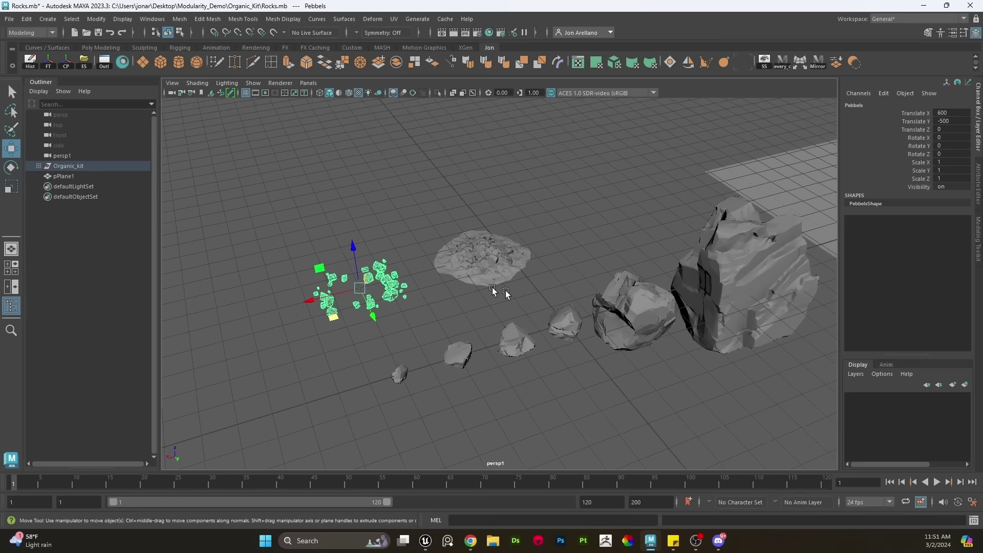
pyautogui.keyDown('alt'); pyautogui.moveTo(594, 260); pyautogui.dragTo(511, 286, button='middle'); pyautogui.keyUp('alt')
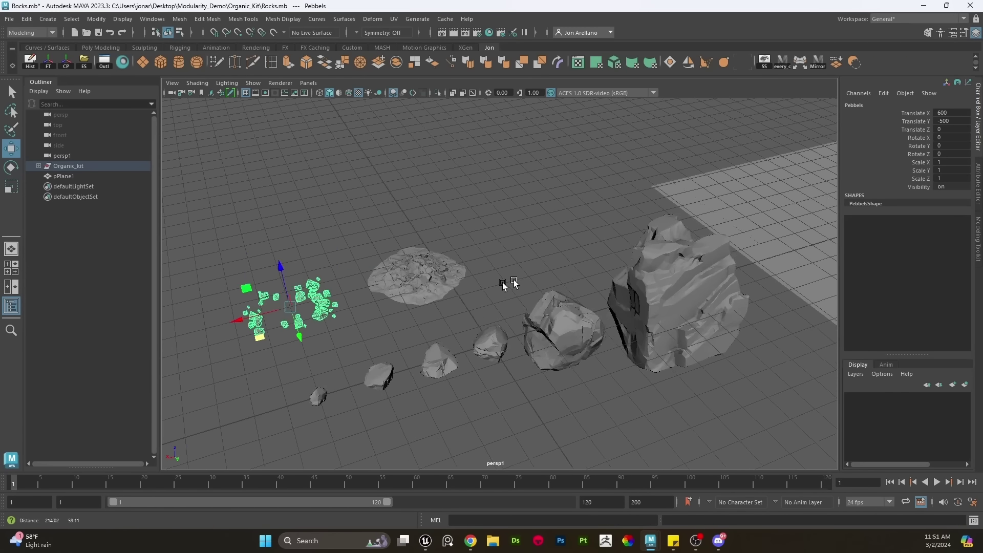
# Select the rock pieces together, review the whole organic kit from several angles, and clear the selection
pyautogui.keyDown('alt'); pyautogui.moveTo(511, 286); pyautogui.dragTo(534, 380); pyautogui.keyUp('alt')
pyautogui.scroll(-3, 520, 342)
pyautogui.moveTo(589, 400); pyautogui.dragTo(263, 223)
pyautogui.keyDown('alt'); pyautogui.moveTo(383, 217); pyautogui.dragTo(400, 234); pyautogui.keyUp('alt')
pyautogui.keyDown('alt'); pyautogui.moveTo(400, 234); pyautogui.dragTo(476, 224, button='middle'); pyautogui.keyUp('alt')
pyautogui.scroll(4, 479, 226)
pyautogui.keyDown('alt'); pyautogui.moveTo(505, 264); pyautogui.dragTo(573, 235); pyautogui.keyUp('alt')
pyautogui.click(574, 235)
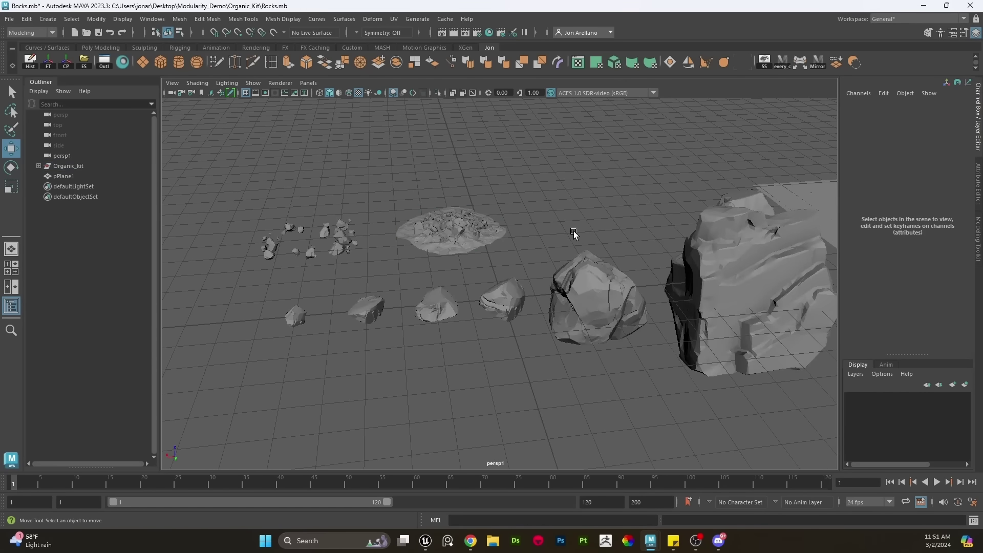
# Enlarge the flat ground plane beside the largest rock to a scale of about 2054 in X and 1733 in Z
pyautogui.keyDown('alt'); pyautogui.moveTo(662, 262); pyautogui.dragTo(669, 256); pyautogui.keyUp('alt')
pyautogui.click(669, 256)
pyautogui.press('f')
pyautogui.scroll(-4, 594, 302)
pyautogui.keyDown('alt'); pyautogui.moveTo(517, 294); pyautogui.dragTo(594, 302); pyautogui.keyUp('alt')
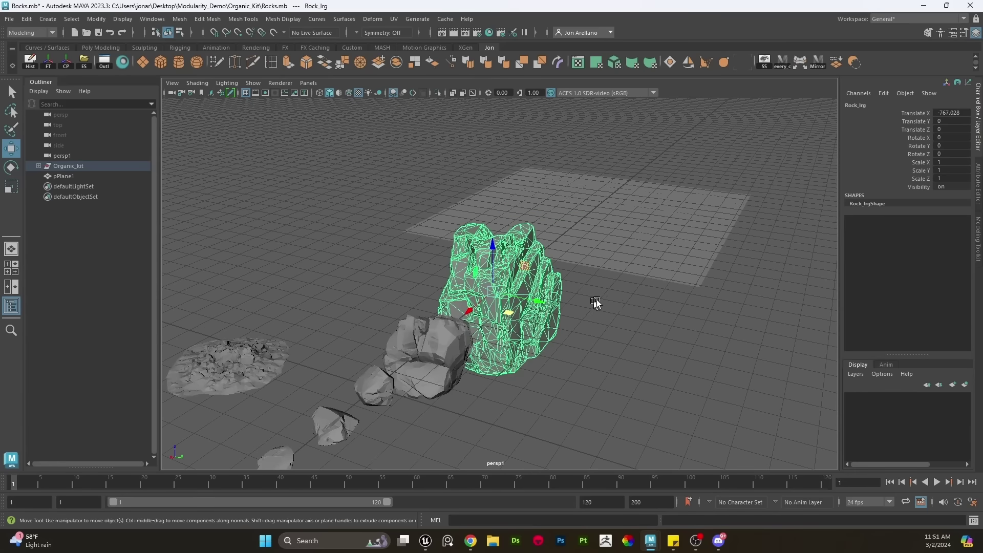
pyautogui.click(647, 243)
pyautogui.scroll(-4, 619, 243)
pyautogui.keyDown('alt'); pyautogui.moveTo(619, 241); pyautogui.dragTo(630, 247); pyautogui.keyUp('alt')
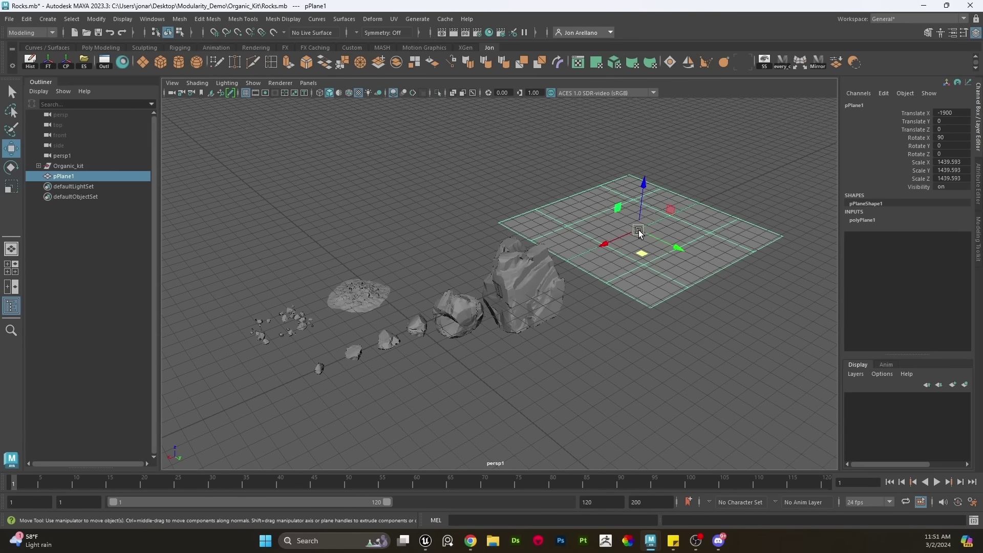
pyautogui.keyDown('alt'); pyautogui.moveTo(638, 232); pyautogui.dragTo(565, 237); pyautogui.keyUp('alt')
pyautogui.press('r')
pyautogui.press('w')
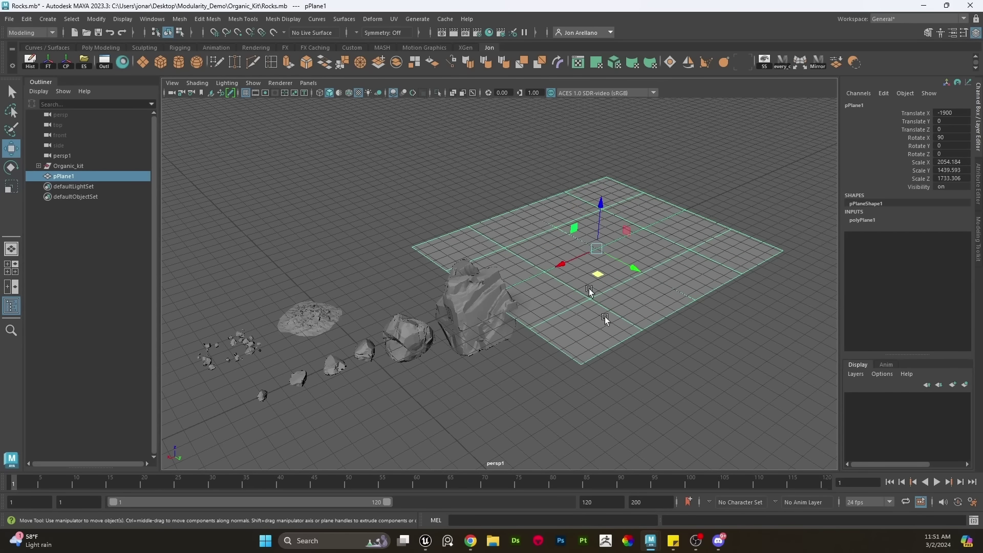
pyautogui.click(607, 367)
# Place the largest rock on the ground plane at X -1700, Y -400, Z 136.27, rotated 30 degrees in Y
pyautogui.click(486, 322)
pyautogui.press('f')
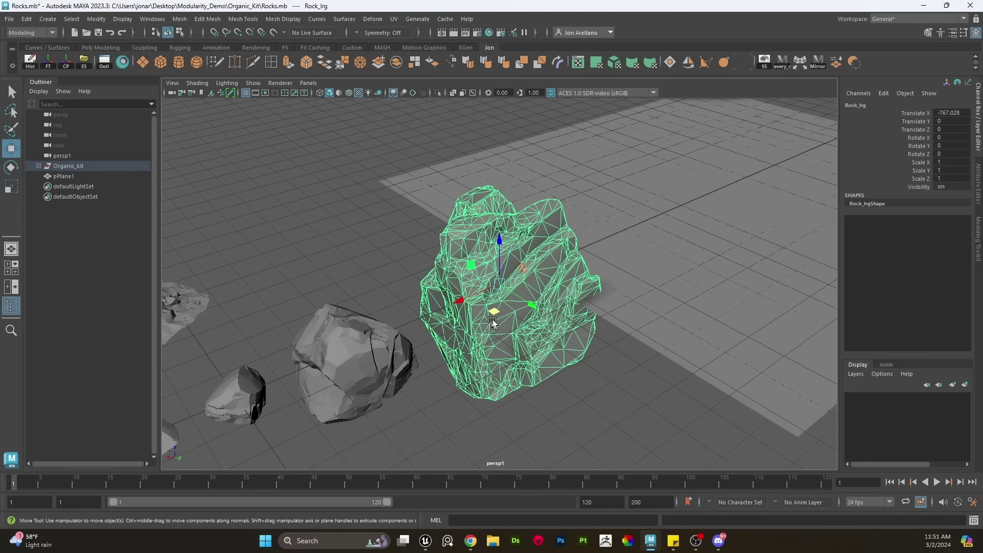
pyautogui.scroll(-4, 490, 323)
pyautogui.keyDown('alt'); pyautogui.moveTo(490, 323); pyautogui.dragTo(554, 304); pyautogui.keyUp('alt')
pyautogui.scroll(6, 554, 304)
pyautogui.keyDown('alt'); pyautogui.moveTo(553, 304); pyautogui.dragTo(511, 337, button='middle'); pyautogui.keyUp('alt')
pyautogui.keyDown('alt'); pyautogui.moveTo(512, 338); pyautogui.dragTo(508, 360); pyautogui.keyUp('alt')
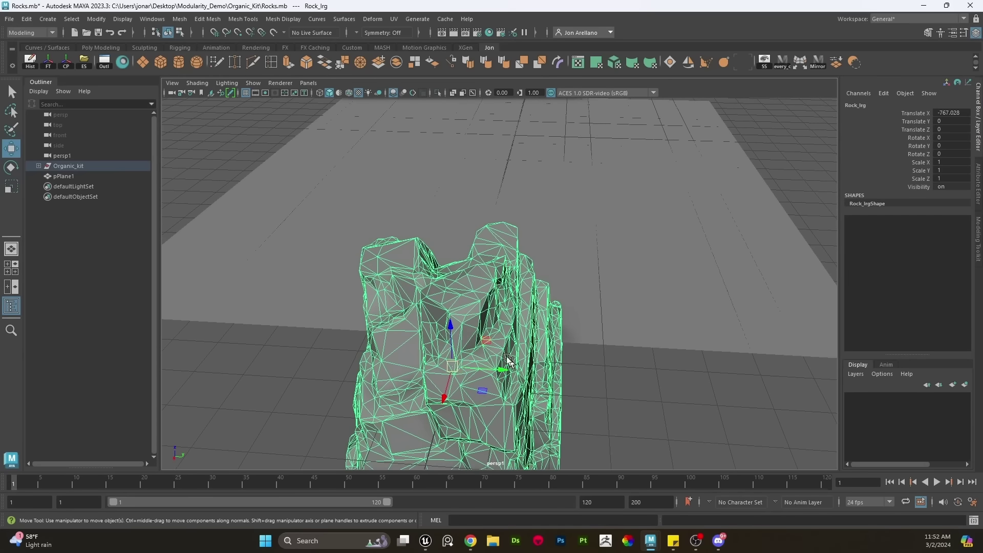
pyautogui.scroll(-5, 455, 367)
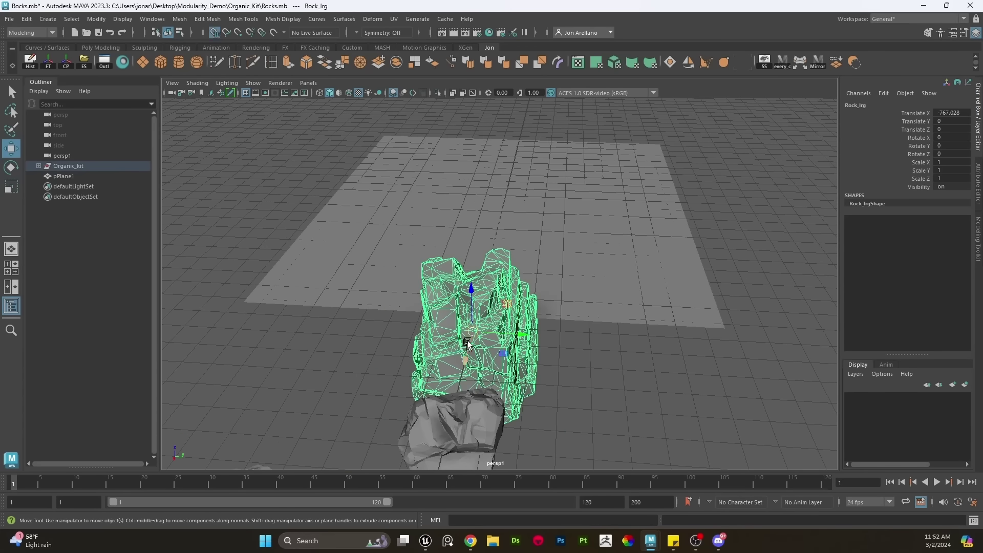
pyautogui.moveTo(472, 333); pyautogui.dragTo(397, 214)
pyautogui.press('f')
pyautogui.press('e')
pyautogui.press('w')
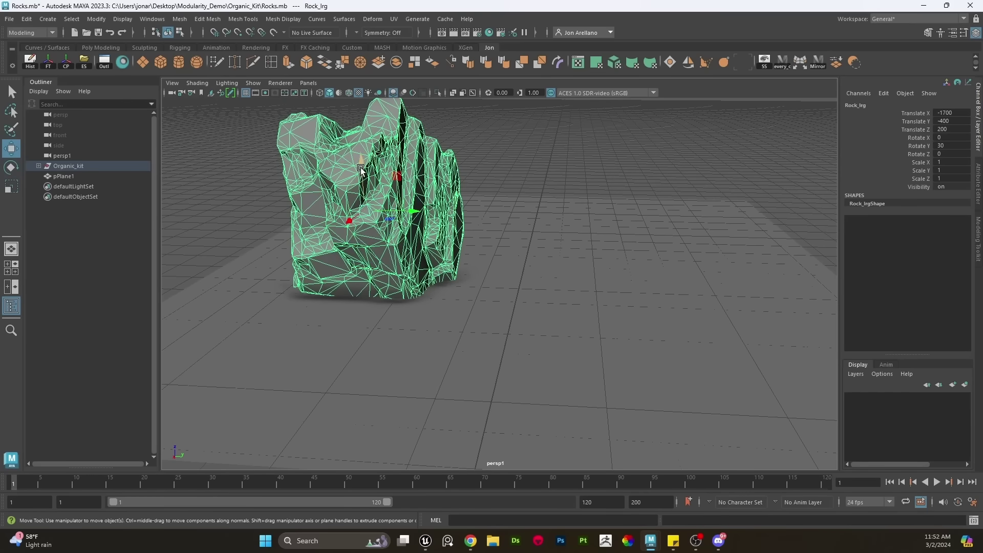
pyautogui.moveTo(361, 169); pyautogui.dragTo(363, 196)
# Duplicate the largest rock and place the copy beside it at about X -1471, Y -400, rotated about 6, -29 and 167 degrees
pyautogui.hotkey('ctrl', 'd')
pyautogui.moveTo(354, 248); pyautogui.dragTo(533, 279)
pyautogui.press('e')
pyautogui.press('w')
pyautogui.press('e')
pyautogui.press('w')
pyautogui.scroll(-4, 528, 270)
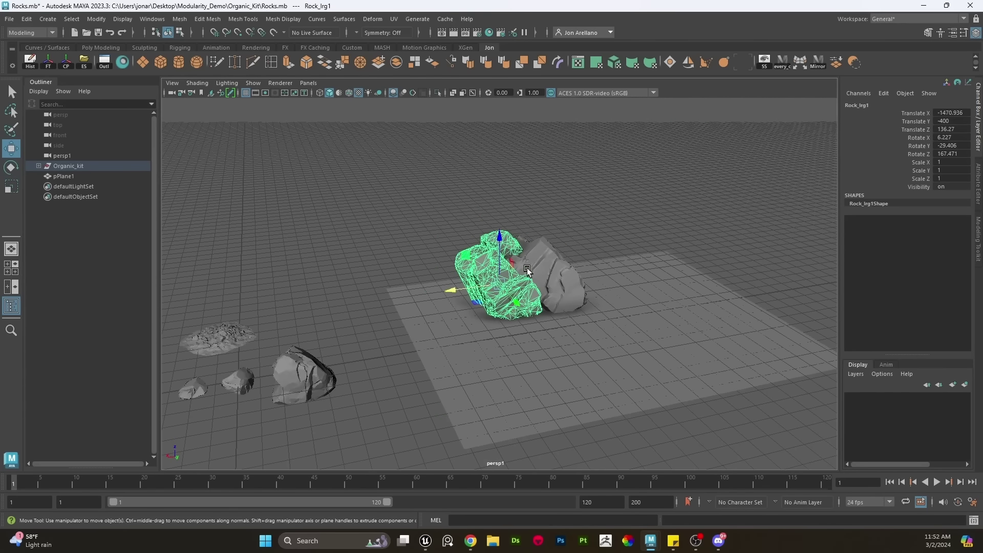
pyautogui.scroll(5, 547, 259)
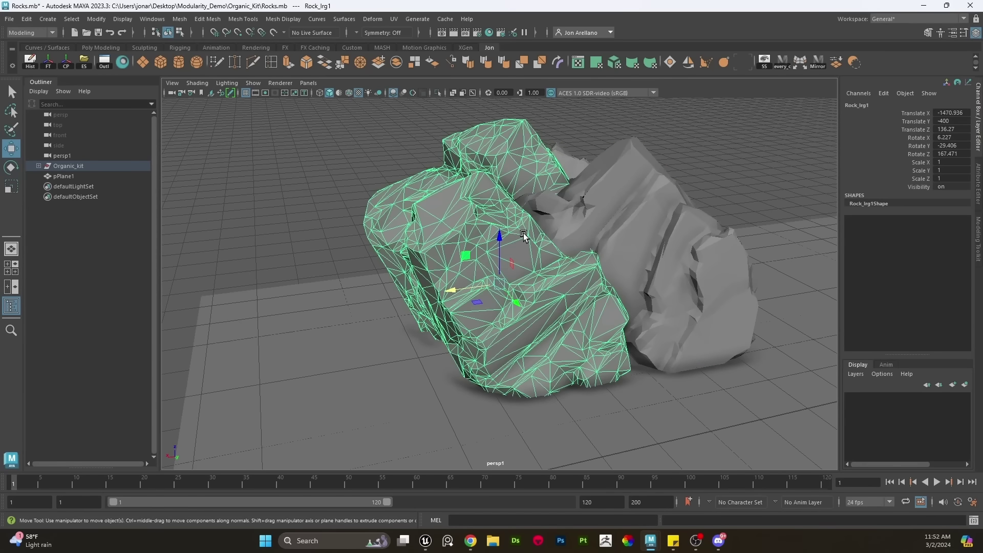
# Add another large rock copy at the row's near end, about X -1344, Y -457, Z 50, rotated about 225, 5 and 441 degrees
pyautogui.moveTo(474, 256)
pyautogui.mouseDown()
pyautogui.moveTo(486, 281)
pyautogui.moveTo(425, 292)
pyautogui.moveTo(346, 332)
pyautogui.moveTo(360, 320)
pyautogui.moveTo(533, 318)
pyautogui.mouseUp()
pyautogui.press('e')
pyautogui.moveTo(439, 365); pyautogui.dragTo(470, 286)
pyautogui.press('w')
pyautogui.moveTo(377, 345); pyautogui.dragTo(575, 262)
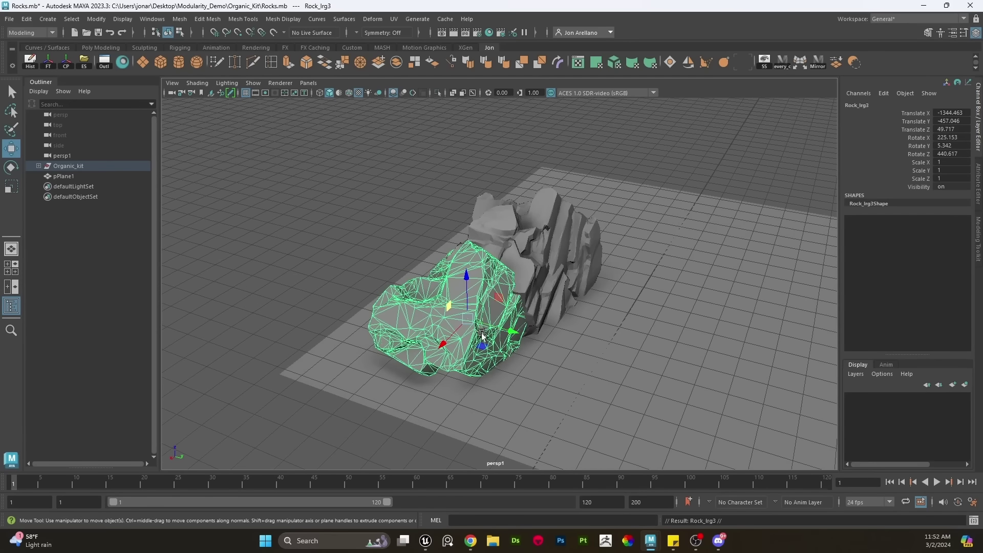
# Duplicate the near-end rock, then rotate and position the copy at the far end of the rock row
pyautogui.moveTo(482, 346)
pyautogui.keyDown('shift'); pyautogui.mouseDown()
pyautogui.moveTo(616, 291)
pyautogui.moveTo(619, 265)
pyautogui.moveTo(596, 257)
pyautogui.mouseUp(); pyautogui.keyUp('shift')
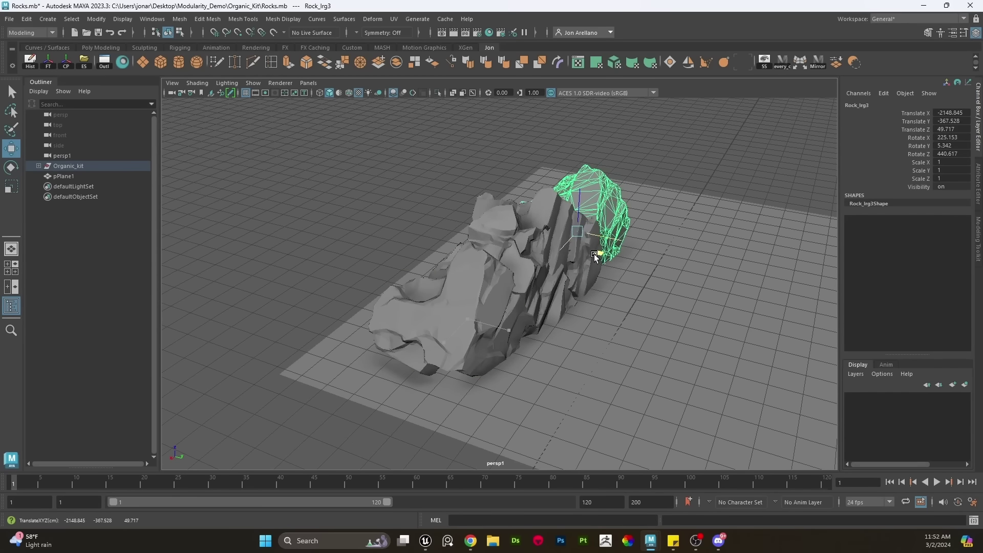
pyautogui.press('e')
pyautogui.moveTo(558, 231)
pyautogui.mouseDown()
pyautogui.moveTo(568, 206)
pyautogui.moveTo(625, 147)
pyautogui.moveTo(596, 179)
pyautogui.mouseUp()
pyautogui.press('w')
pyautogui.moveTo(597, 253); pyautogui.dragTo(450, 283)
pyautogui.scroll(2, 587, 279)
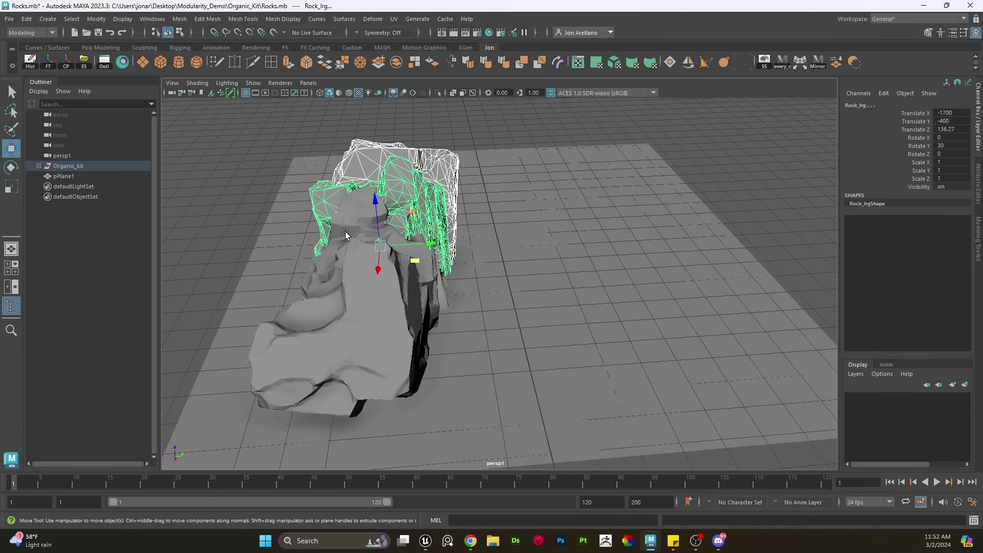
# Duplicate the whole row of four large rocks and move the copy to the opposite side of the plane
pyautogui.keyDown('shift'); pyautogui.click(347, 233); pyautogui.keyUp('shift')
pyautogui.keyDown('shift'); pyautogui.click(350, 354); pyautogui.keyUp('shift')
pyautogui.hotkey('ctrl', 'd')
pyautogui.moveTo(408, 338); pyautogui.dragTo(638, 330)
# Group the copied rocks, turn the group around and position it facing the first row
pyautogui.press('e')
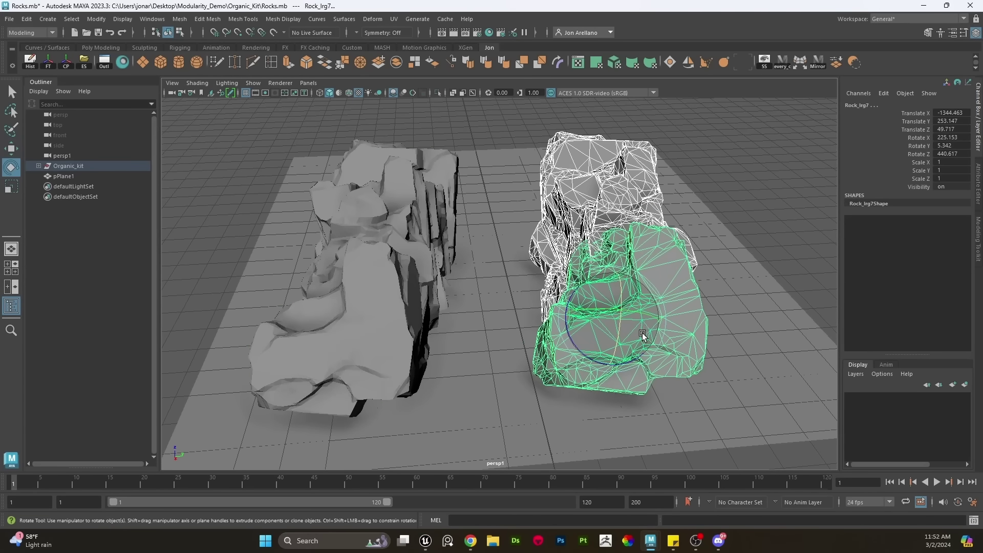
pyautogui.click(631, 181)
pyautogui.keyDown('shift'); pyautogui.click(616, 282); pyautogui.keyUp('shift')
pyautogui.hotkey('ctrl', 'g')
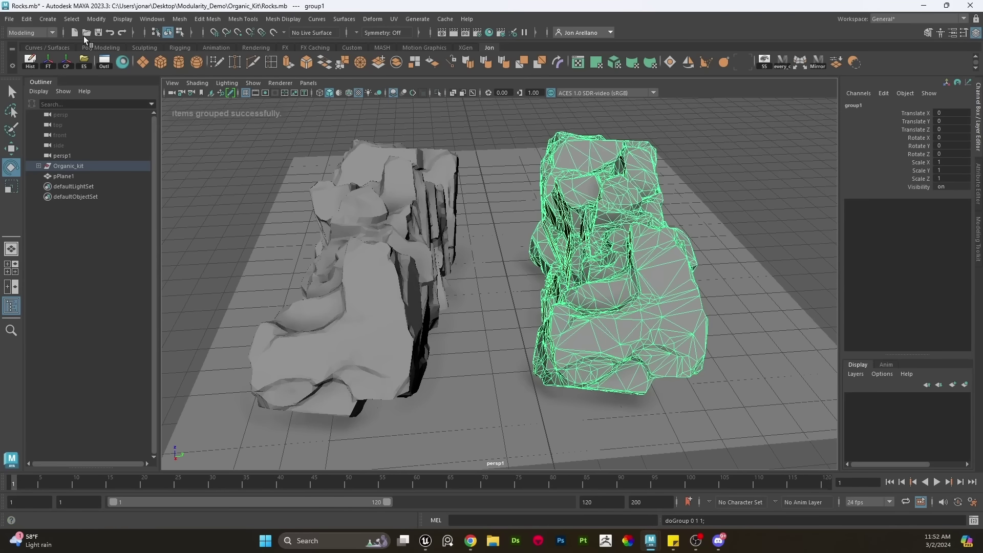
pyautogui.moveTo(600, 277); pyautogui.dragTo(472, 257)
pyautogui.press('w')
pyautogui.moveTo(647, 268); pyautogui.dragTo(684, 245)
# Shift the near-end rock and the two rocks behind it in the second row individually to vary the wall
pyautogui.click(712, 233)
pyautogui.keyDown('alt'); pyautogui.moveTo(787, 169); pyautogui.dragTo(656, 229, button='middle'); pyautogui.keyUp('alt')
pyautogui.keyDown('alt'); pyautogui.moveTo(657, 229); pyautogui.dragTo(653, 206); pyautogui.keyUp('alt')
pyautogui.keyDown('alt'); pyautogui.moveTo(653, 206); pyautogui.dragTo(677, 228, button='right'); pyautogui.keyUp('alt')
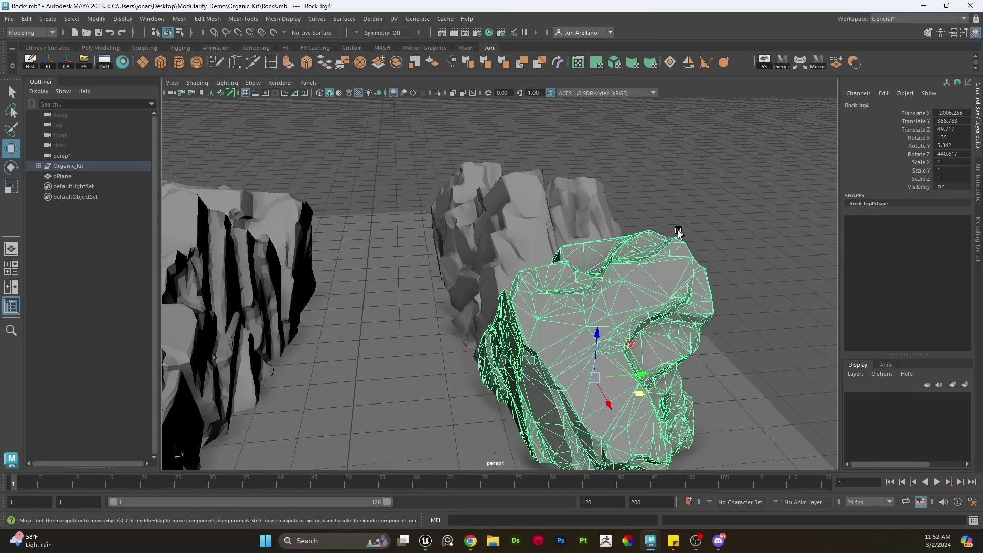
pyautogui.keyDown('alt'); pyautogui.moveTo(651, 253); pyautogui.dragTo(724, 191, button='middle'); pyautogui.keyUp('alt')
pyautogui.moveTo(709, 328); pyautogui.dragTo(691, 332)
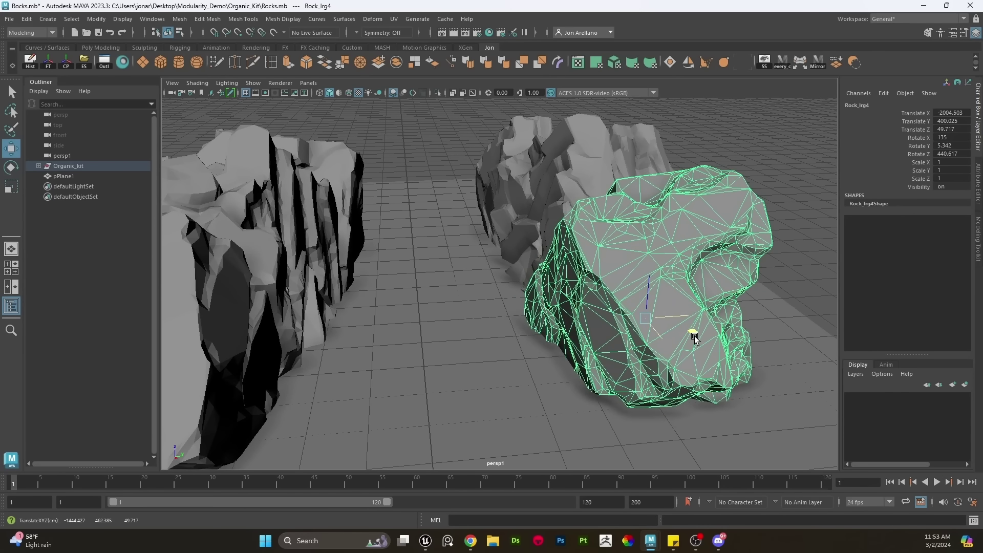
pyautogui.click(572, 190)
pyautogui.moveTo(653, 230); pyautogui.dragTo(663, 228)
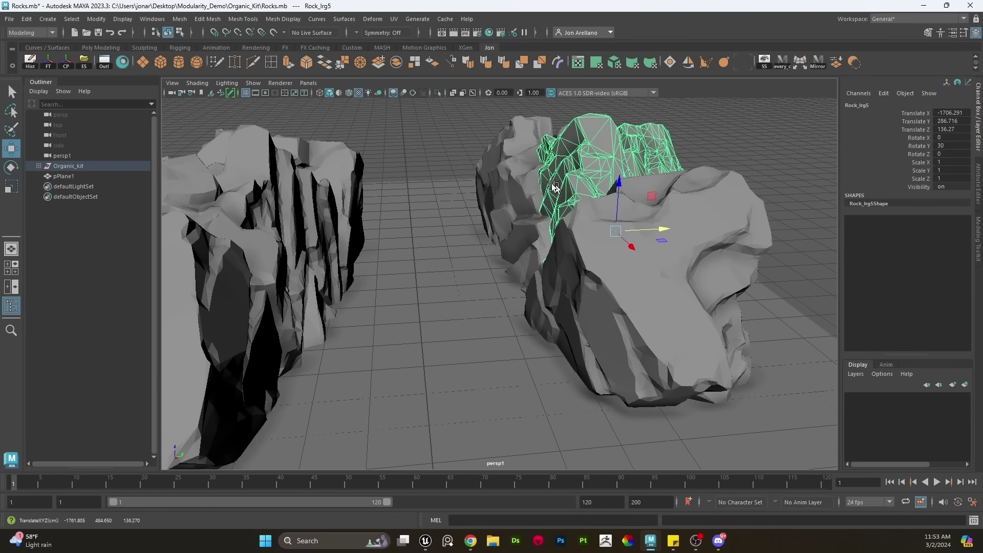
pyautogui.click(539, 211)
pyautogui.press('Right')
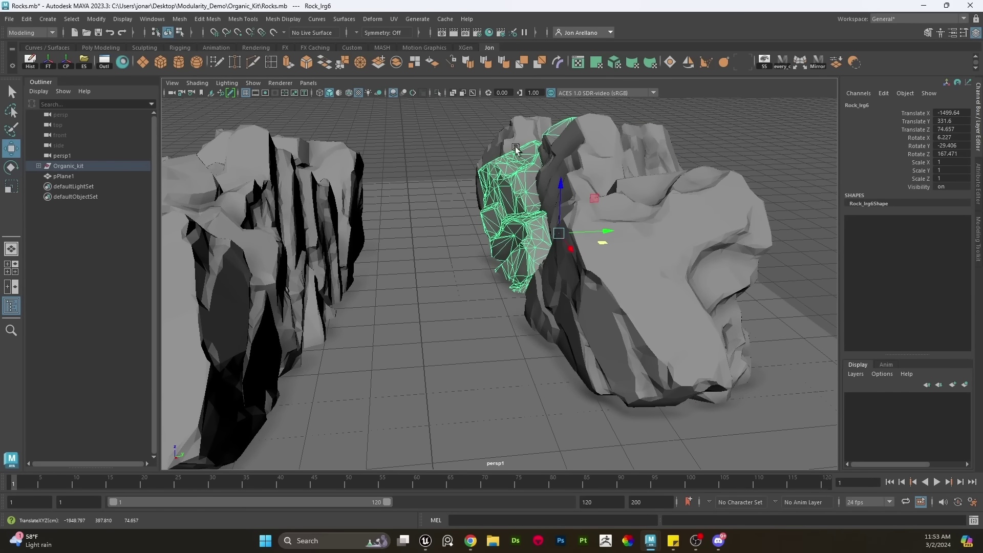
# Select the second row's rocks together and move them outward toward the plane's edge to widen the passage
pyautogui.scroll(-8, 595, 214)
pyautogui.click(594, 308)
pyautogui.keyDown('alt'); pyautogui.moveTo(595, 220); pyautogui.dragTo(573, 244); pyautogui.keyUp('alt')
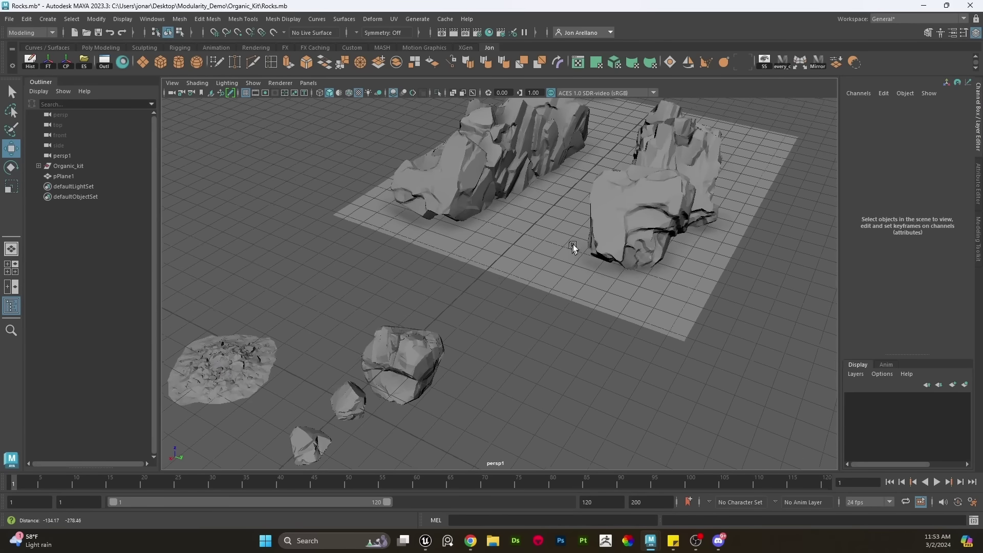
pyautogui.keyDown('alt'); pyautogui.moveTo(595, 301); pyautogui.dragTo(674, 326); pyautogui.keyUp('alt')
pyautogui.moveTo(589, 128); pyautogui.dragTo(588, 128)
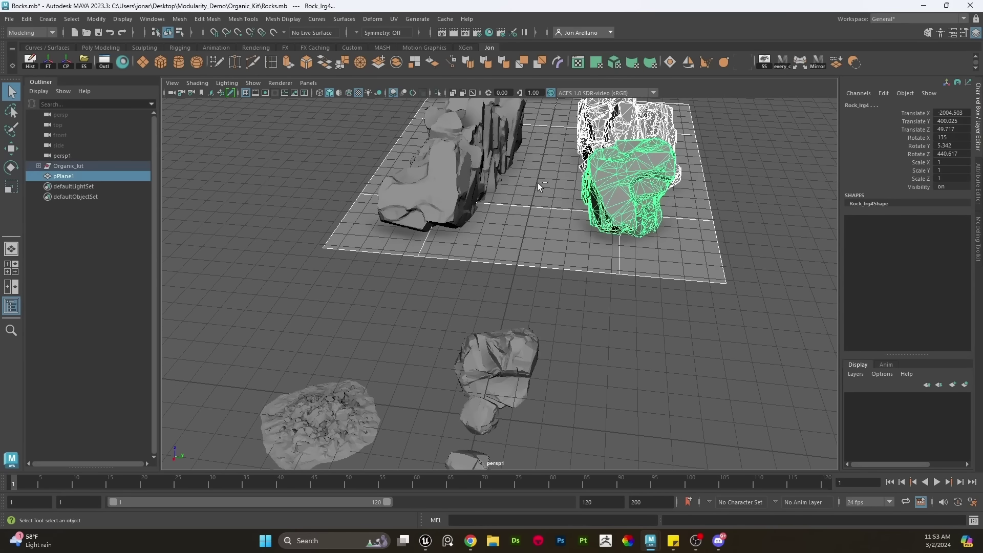
pyautogui.press('w')
pyautogui.click(715, 273)
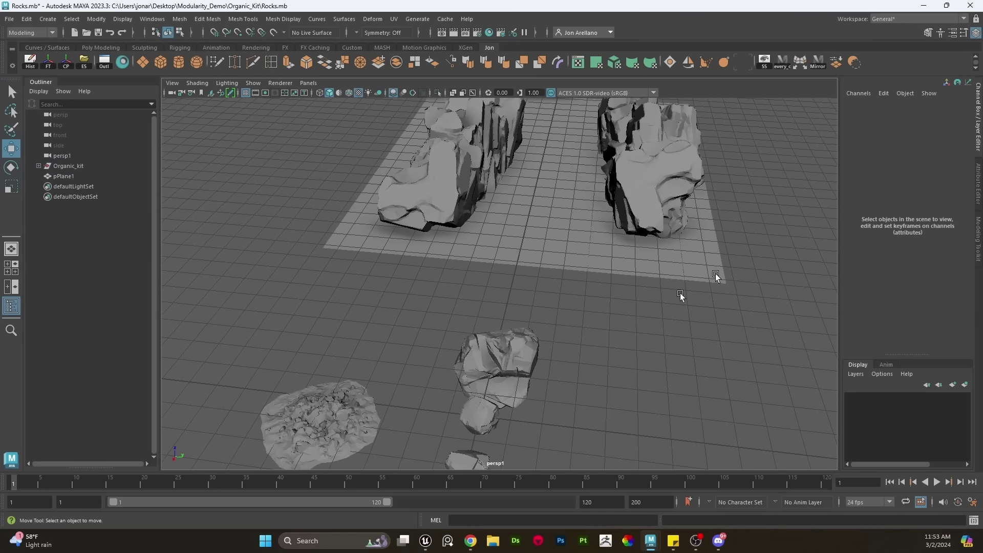
# Duplicate the medium rock and move the copy onto the plane at X -1400, Y -200, Z 0
pyautogui.click(488, 368)
pyautogui.keyDown('alt'); pyautogui.moveTo(488, 369); pyautogui.dragTo(511, 346); pyautogui.keyUp('alt')
pyautogui.keyDown('alt'); pyautogui.moveTo(511, 346); pyautogui.dragTo(556, 367, button='middle'); pyautogui.keyUp('alt')
pyautogui.scroll(5, 465, 320)
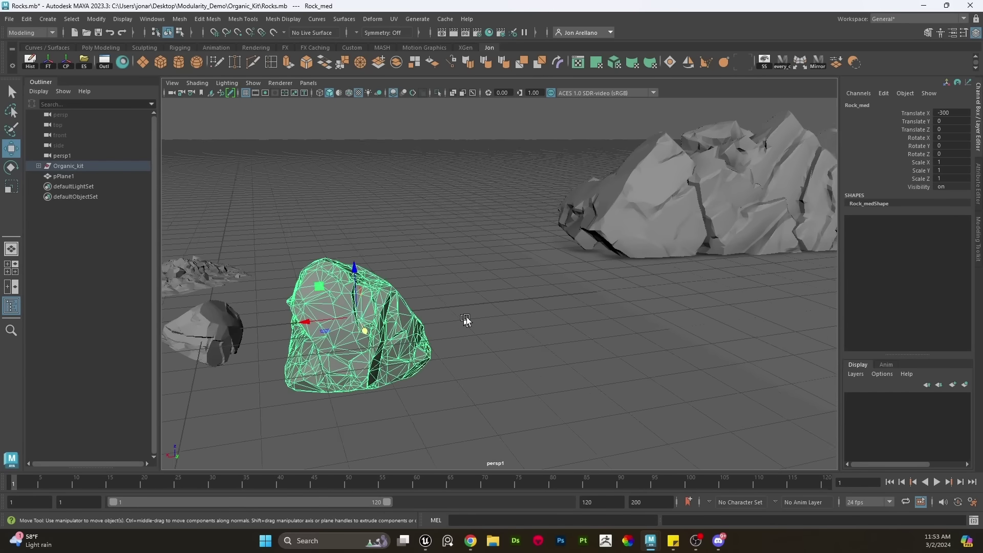
pyautogui.keyDown('alt'); pyautogui.moveTo(465, 320); pyautogui.dragTo(614, 228); pyautogui.keyUp('alt')
pyautogui.press('f')
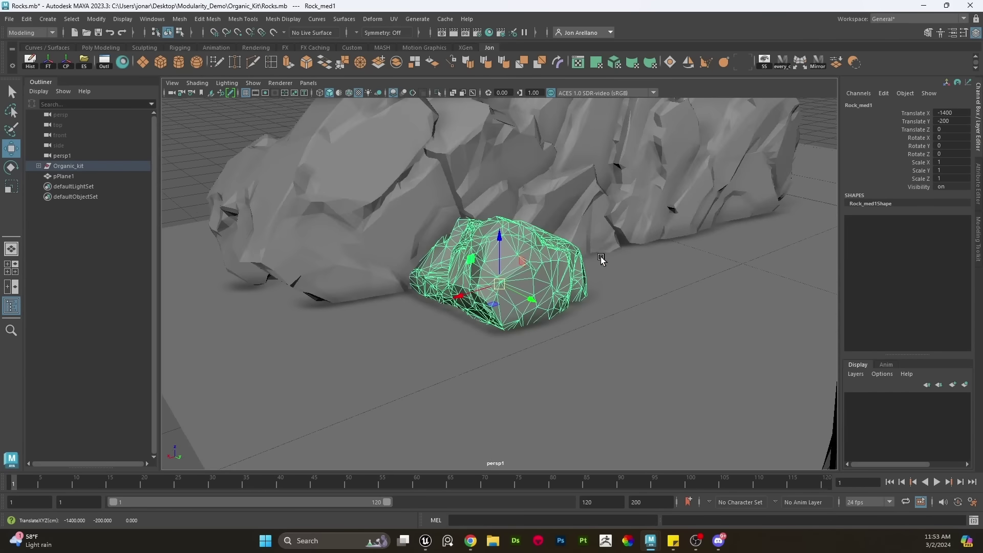
# Rotate the medium rock copy and set it against the base of the first rock wall
pyautogui.keyDown('alt'); pyautogui.moveTo(622, 276); pyautogui.dragTo(582, 265); pyautogui.keyUp('alt')
pyautogui.keyDown('alt'); pyautogui.moveTo(582, 266); pyautogui.dragTo(485, 311, button='middle'); pyautogui.keyUp('alt')
pyautogui.scroll(3, 471, 308)
pyautogui.keyDown('alt'); pyautogui.moveTo(484, 312); pyautogui.dragTo(369, 306); pyautogui.keyUp('alt')
pyautogui.press('e')
pyautogui.press('w')
pyautogui.keyDown('alt'); pyautogui.moveTo(432, 297); pyautogui.dragTo(412, 310); pyautogui.keyUp('alt')
# Duplicate the medium rock and place a rotated copy farther along the base of the first wall
pyautogui.moveTo(358, 329); pyautogui.dragTo(567, 228)
pyautogui.press('e')
pyautogui.press('w')
# Duplicate the medium rock to the far base of the second wall at about X -2066, Y 223, Z -14, with X rotation 330
pyautogui.hotkey('ctrl', 'd')
pyautogui.press('e')
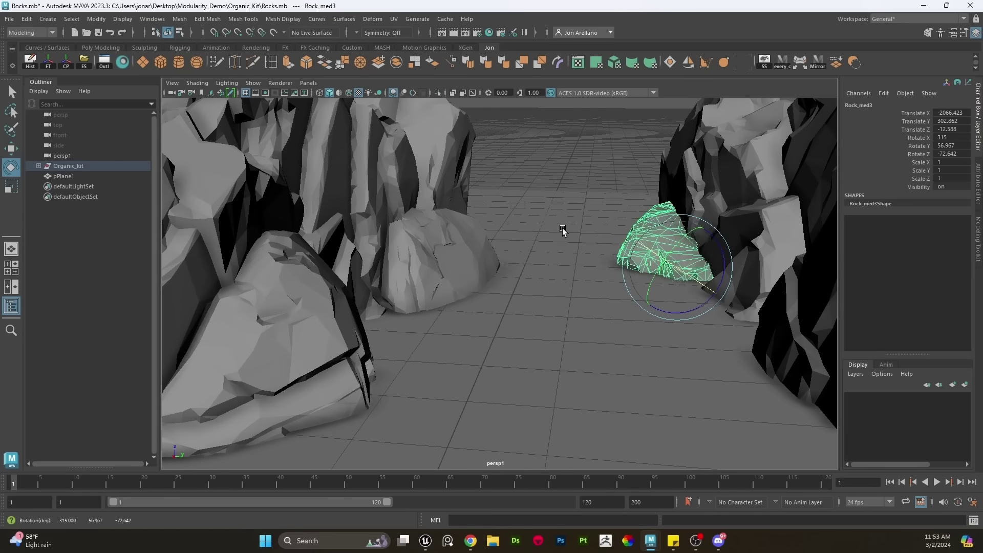
pyautogui.press('w')
pyautogui.moveTo(717, 237); pyautogui.dragTo(675, 236)
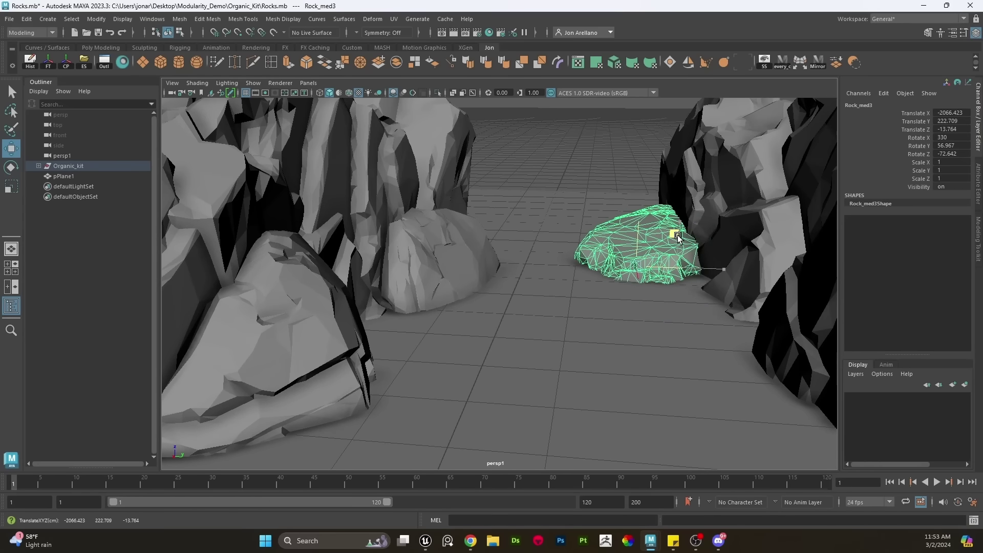
# Duplicate the second wall's medium rock and place the copy nearer along the same wall at about X -1437, Y 294
pyautogui.scroll(-3, 676, 236)
pyautogui.keyDown('alt'); pyautogui.moveTo(670, 251); pyautogui.dragTo(603, 237, button='middle'); pyautogui.keyUp('alt')
pyautogui.keyDown('alt'); pyautogui.moveTo(602, 234); pyautogui.dragTo(659, 342); pyautogui.keyUp('alt')
# Move the first wall's far medium rock to about X -1762, Y -124, and its near one to about X -1239, Y -278
pyautogui.click(398, 240)
pyautogui.moveTo(406, 255); pyautogui.dragTo(410, 272)
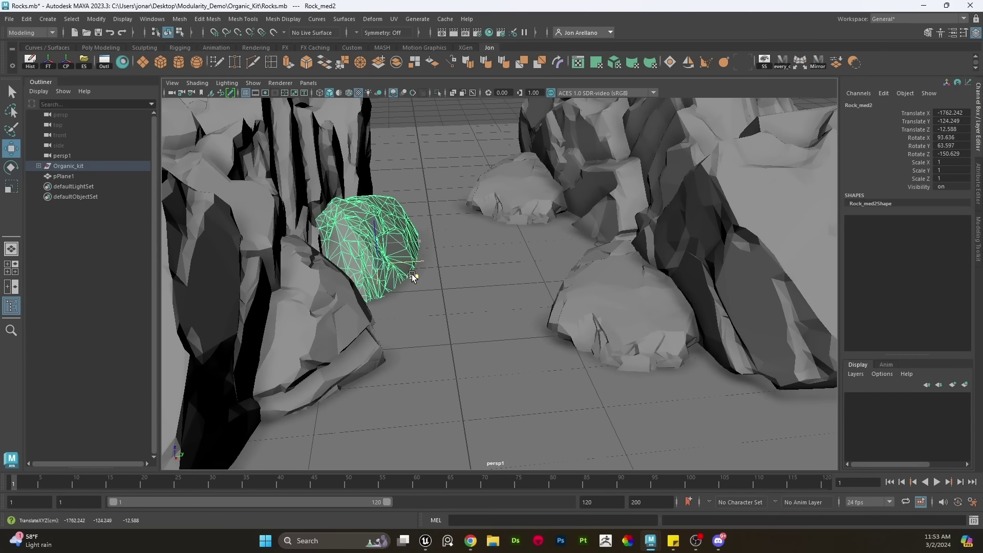
pyautogui.click(351, 328)
pyautogui.scroll(-4, 358, 330)
pyautogui.moveTo(442, 350); pyautogui.dragTo(434, 384, button='middle')
pyautogui.scroll(4, 513, 222)
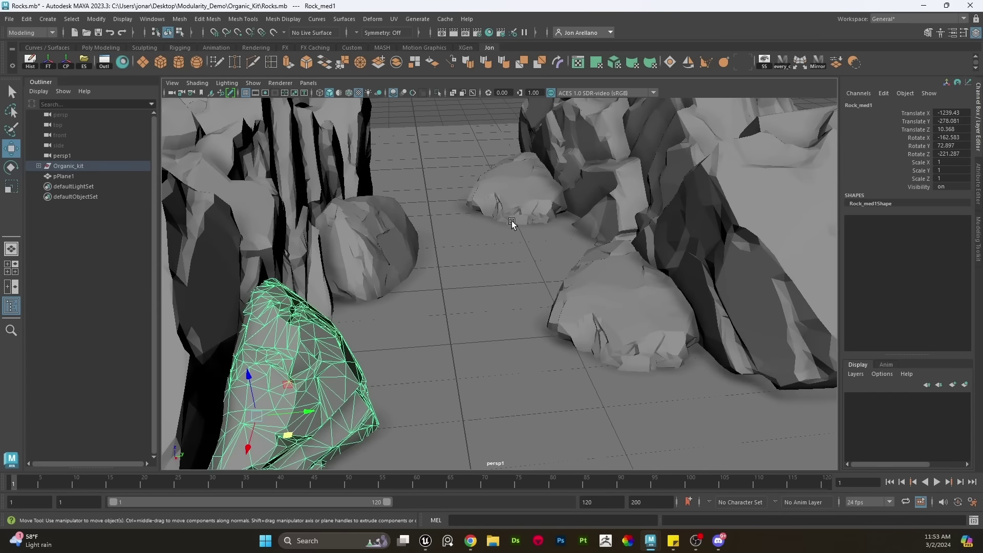
# Rotate the first wall's far medium rock to about 8, -28 and 86 degrees and move it to about Y -181, Z -14
pyautogui.click(513, 203)
pyautogui.keyDown('alt'); pyautogui.moveTo(573, 258); pyautogui.dragTo(557, 246); pyautogui.keyUp('alt')
pyautogui.scroll(2, 562, 287)
pyautogui.keyDown('alt'); pyautogui.moveTo(561, 286); pyautogui.dragTo(479, 346); pyautogui.keyUp('alt')
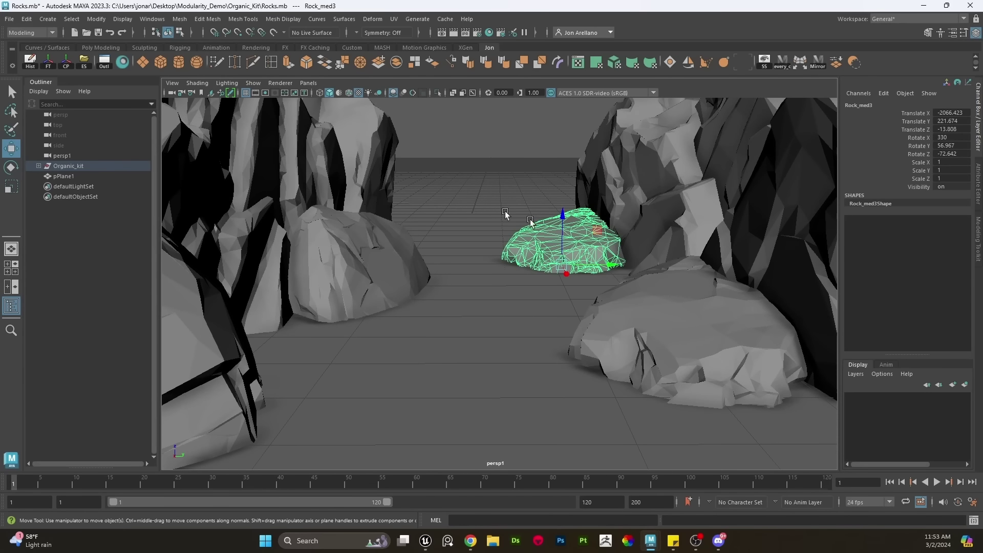
pyautogui.click(372, 264)
pyautogui.press('e')
pyautogui.moveTo(372, 271); pyautogui.dragTo(457, 308)
pyautogui.moveTo(360, 276); pyautogui.dragTo(406, 312)
pyautogui.press('w')
pyautogui.moveTo(406, 272); pyautogui.dragTo(370, 271)
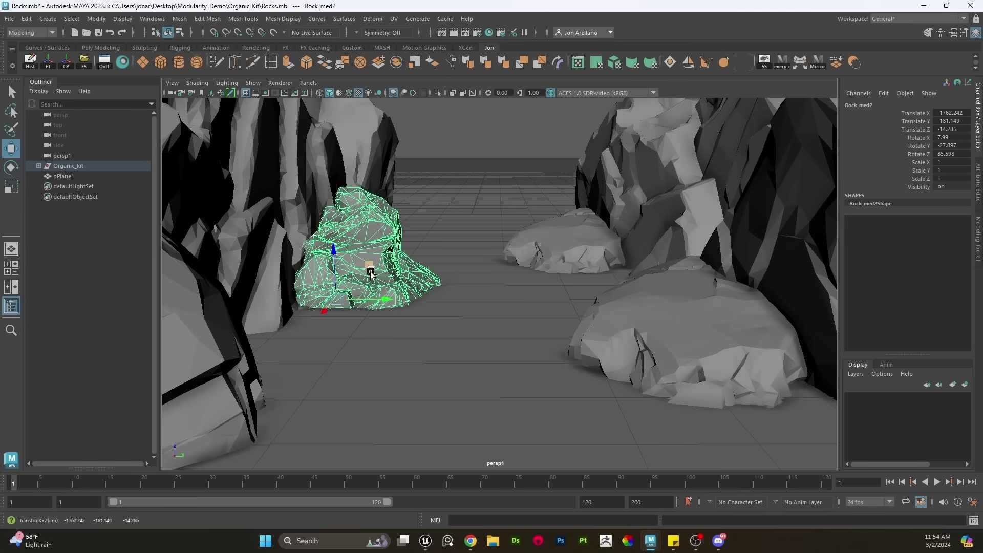
pyautogui.click(491, 181)
# Rotate the second wall's far medium rock to about 306, -30 and -64 degrees and move it to about Y 303, Z -17
pyautogui.click(557, 227)
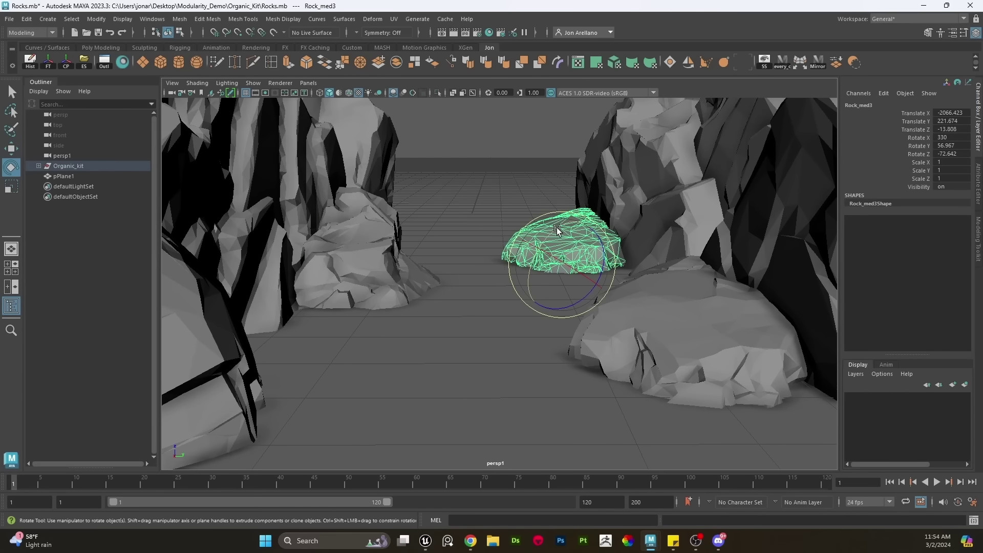
pyautogui.moveTo(557, 229); pyautogui.dragTo(554, 267)
pyautogui.press('w')
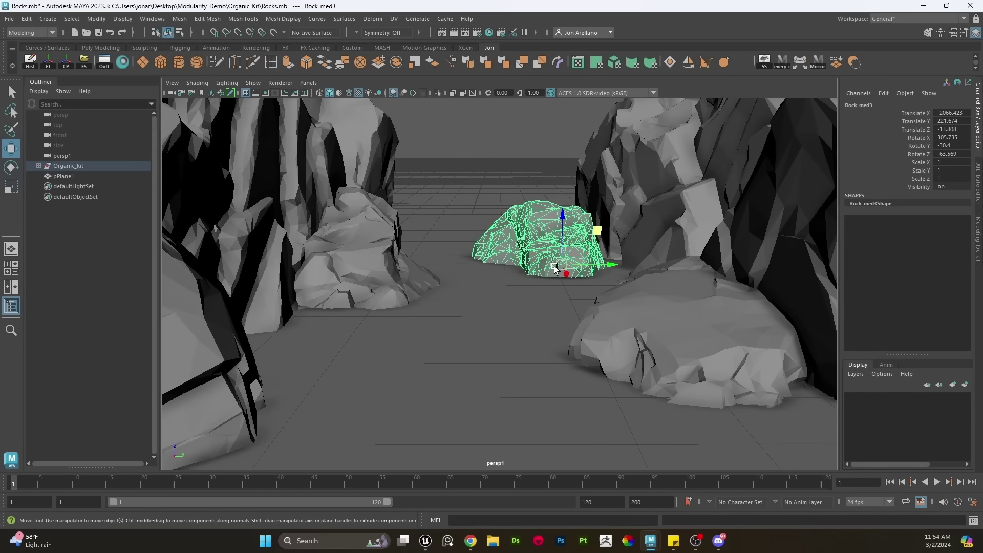
pyautogui.moveTo(590, 239); pyautogui.dragTo(630, 232)
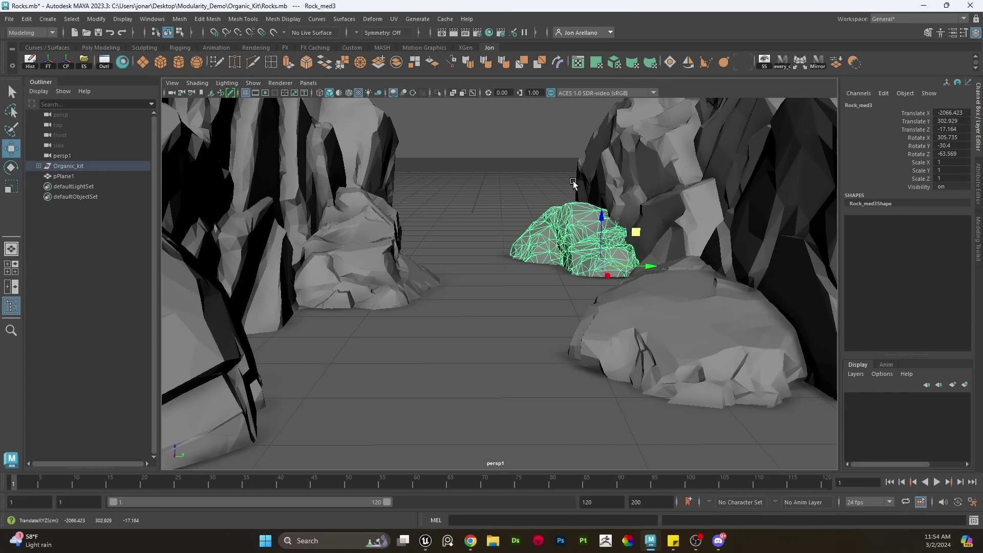
pyautogui.click(558, 168)
pyautogui.keyDown('alt'); pyautogui.moveTo(558, 168); pyautogui.dragTo(657, 233); pyautogui.keyUp('alt')
pyautogui.click(581, 232)
pyautogui.press('w')
pyautogui.click(544, 167)
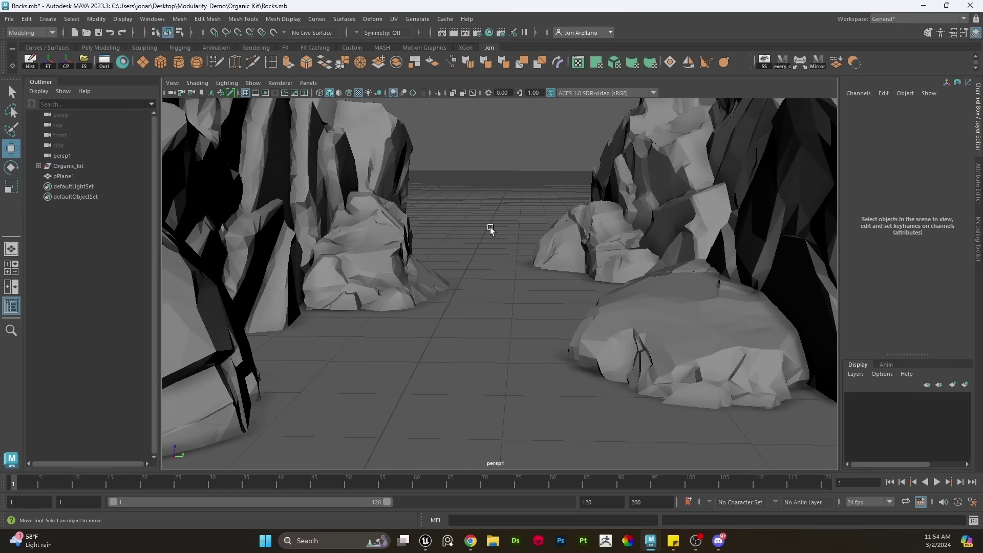
# Move the second wall's near medium rock closer to the wall, to about X -1409, Y 342
pyautogui.keyDown('alt'); pyautogui.moveTo(490, 230); pyautogui.dragTo(537, 225); pyautogui.keyUp('alt')
pyautogui.click(589, 311)
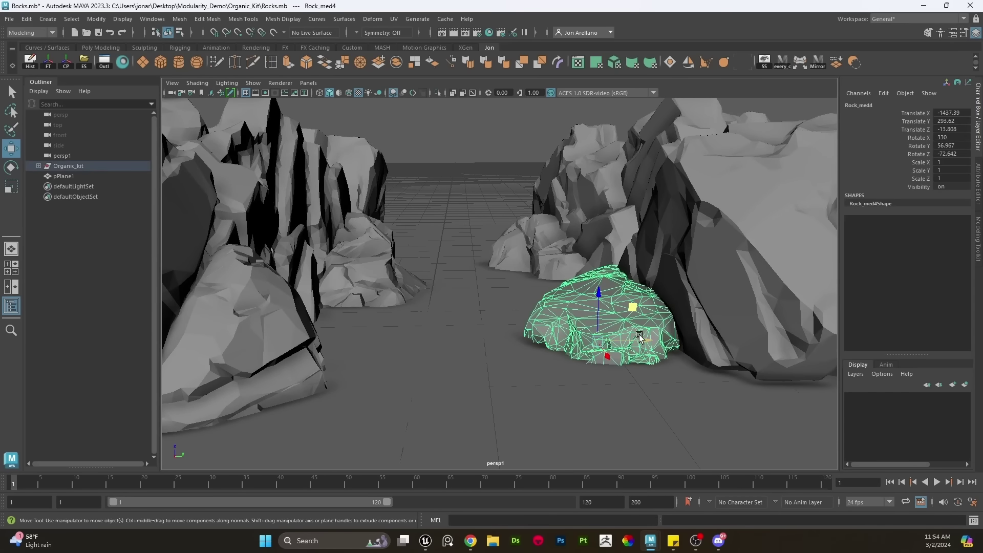
pyautogui.keyDown('alt'); pyautogui.moveTo(640, 336); pyautogui.dragTo(672, 360); pyautogui.keyUp('alt')
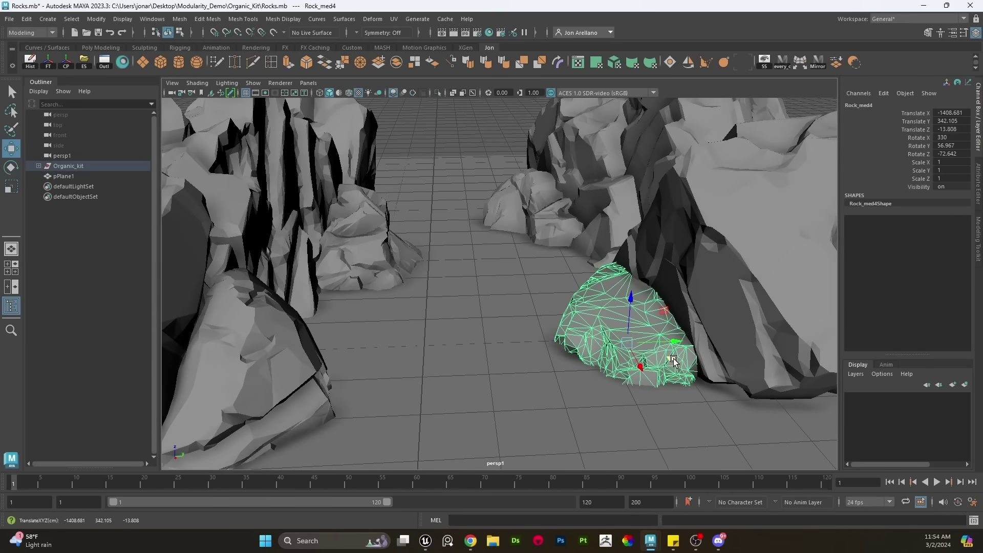
# Duplicate the three kit rocks Rock_sml_A, B and C and place the copies in the passage, with the C copy at about X -552, Y -845
pyautogui.click(470, 131)
pyautogui.scroll(-8, 528, 211)
pyautogui.keyDown('alt'); pyautogui.moveTo(527, 211); pyautogui.dragTo(498, 238); pyautogui.keyUp('alt')
pyautogui.keyDown('alt'); pyautogui.moveTo(499, 238); pyautogui.dragTo(582, 184, button='middle'); pyautogui.keyUp('alt')
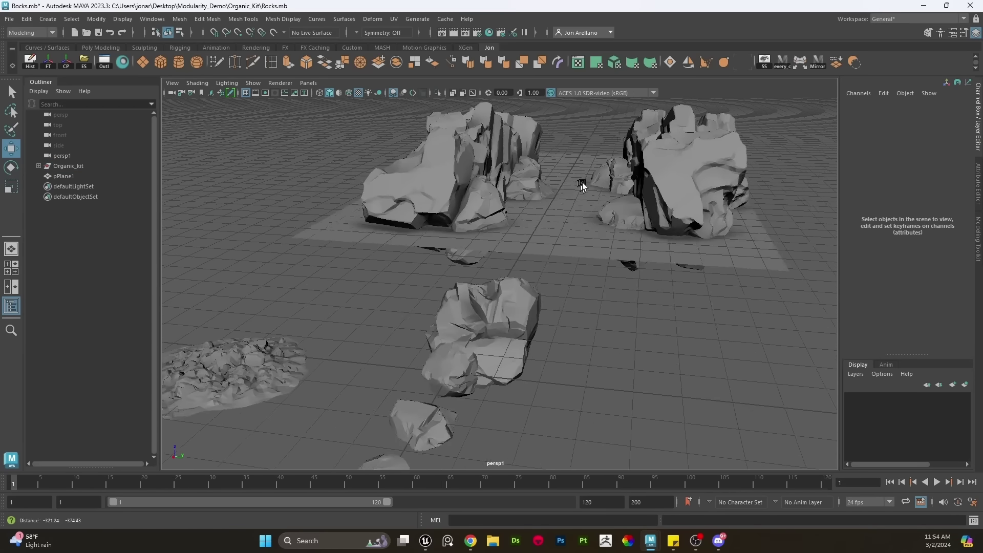
pyautogui.scroll(-5, 582, 182)
pyautogui.scroll(6, 509, 272)
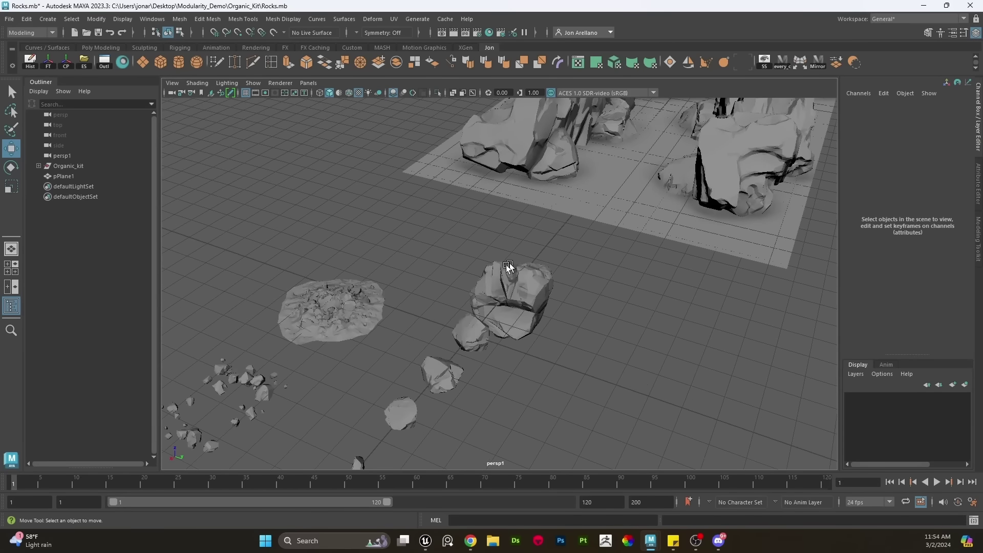
pyautogui.keyDown('alt'); pyautogui.moveTo(371, 306); pyautogui.dragTo(442, 270, button='middle'); pyautogui.keyUp('alt')
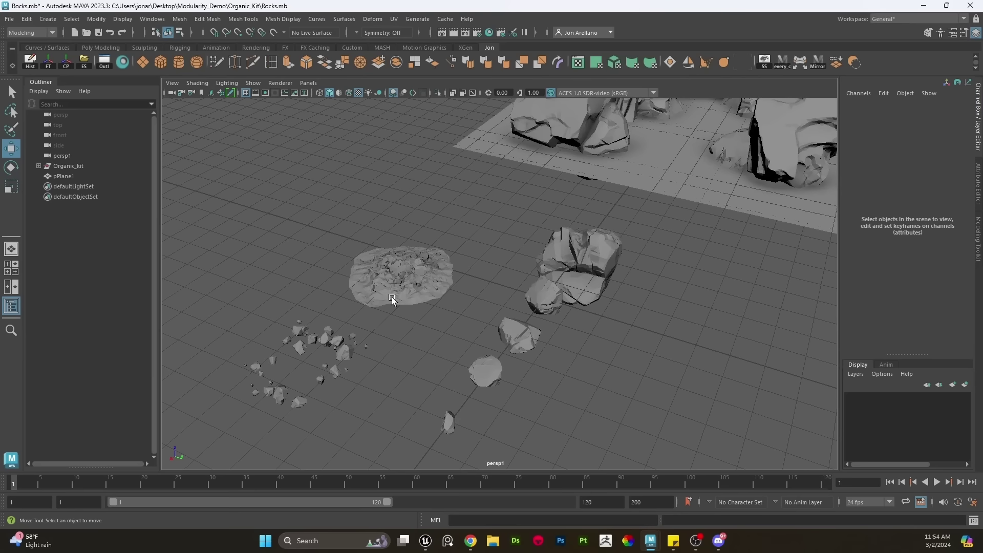
pyautogui.click(547, 317)
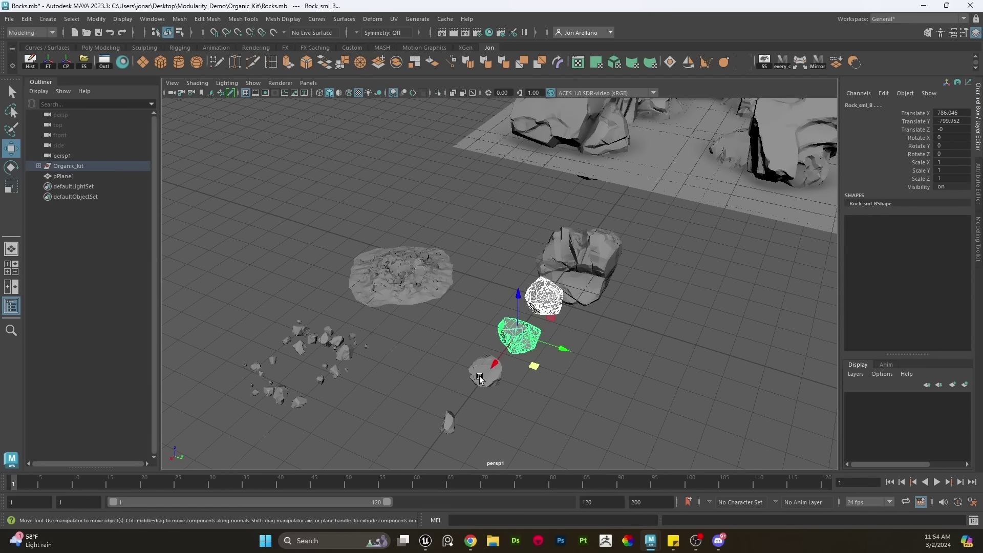
pyautogui.moveTo(492, 404); pyautogui.dragTo(641, 186)
pyautogui.press('f')
pyautogui.keyDown('alt'); pyautogui.moveTo(571, 233); pyautogui.dragTo(508, 284, button='middle'); pyautogui.keyUp('alt')
pyautogui.scroll(-3, 507, 294)
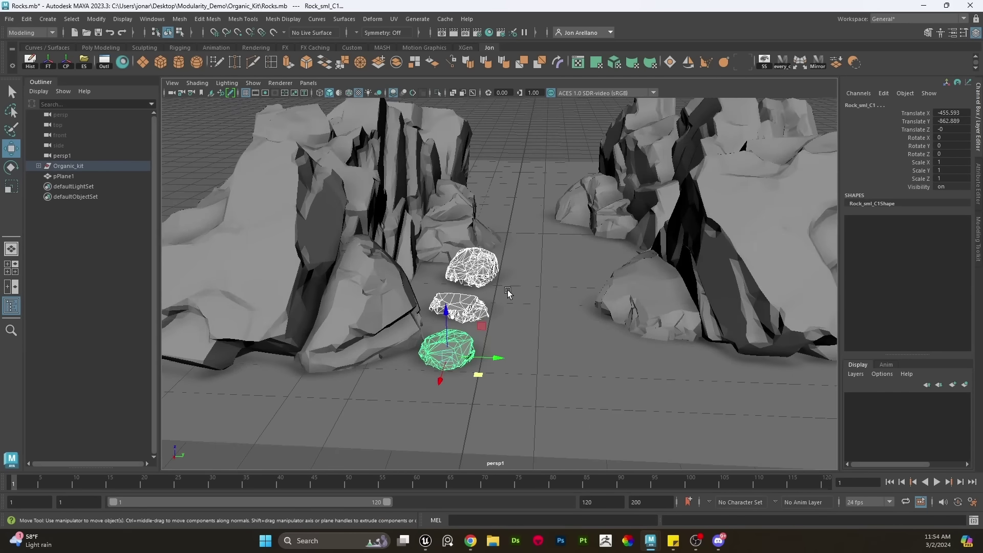
pyautogui.scroll(3, 510, 314)
pyautogui.moveTo(445, 415); pyautogui.dragTo(474, 375, button='middle')
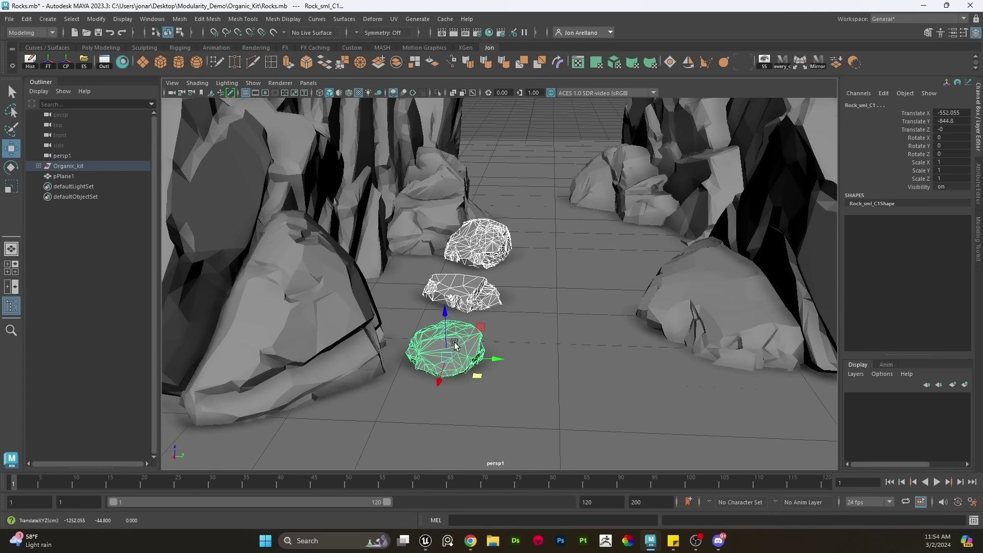
# Rotate the C copy of the small rocks to about 86, -12 and -43 degrees
pyautogui.press('q')
pyautogui.click(461, 344)
pyautogui.press('e')
pyautogui.moveTo(465, 345); pyautogui.dragTo(414, 325)
pyautogui.press('w')
pyautogui.scroll(-2, 460, 340)
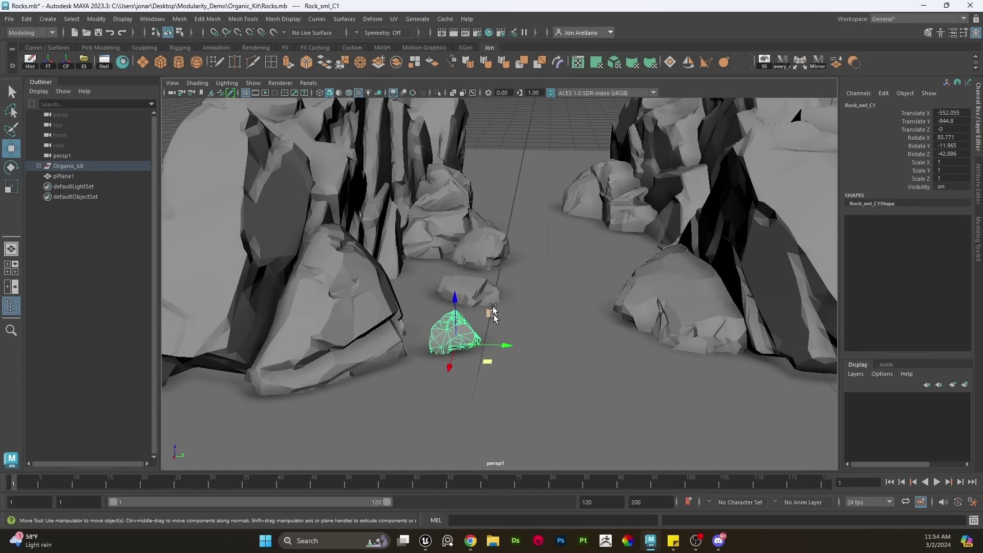
# Move the B copy to about X -682, Y -767 beside the C copy and rotate it to about -67, 17 and -33 degrees
pyautogui.moveTo(502, 309); pyautogui.dragTo(535, 386)
pyautogui.scroll(3, 527, 380)
pyautogui.keyDown('alt'); pyautogui.moveTo(521, 374); pyautogui.dragTo(524, 322, button='middle'); pyautogui.keyUp('alt')
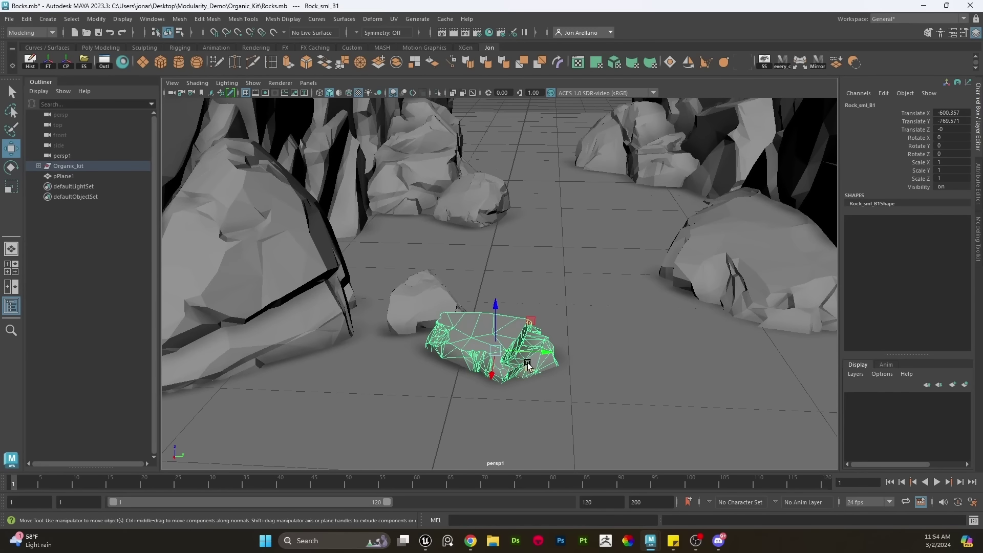
pyautogui.moveTo(527, 365); pyautogui.dragTo(519, 304)
pyautogui.press('e')
# Move the A copy to about X -758, Y -793 in front of the other two small rocks and rotate it
pyautogui.click(477, 206)
pyautogui.press('w')
pyautogui.moveTo(499, 221); pyautogui.dragTo(500, 359)
pyautogui.press('e')
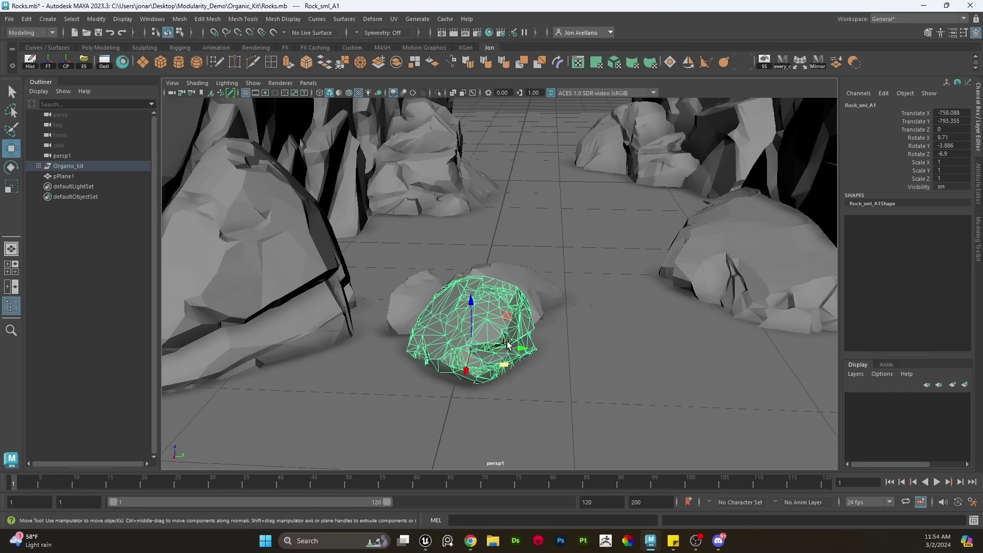
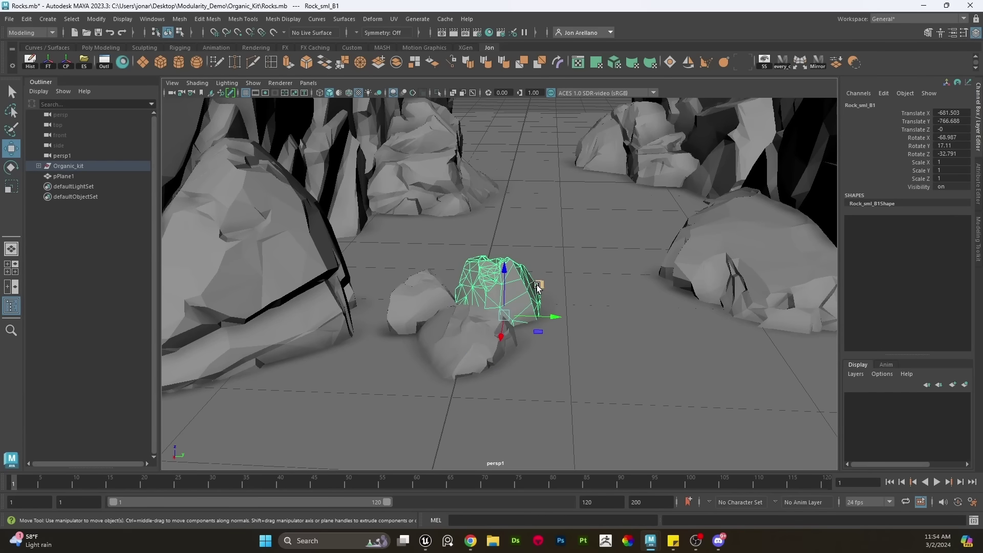
# Shift the B copy slightly back so it sits tightly behind the other two small rocks
pyautogui.moveTo(537, 286); pyautogui.dragTo(523, 271)
pyautogui.click(454, 348)
pyautogui.keyDown('shift'); pyautogui.click(413, 301); pyautogui.keyUp('shift')
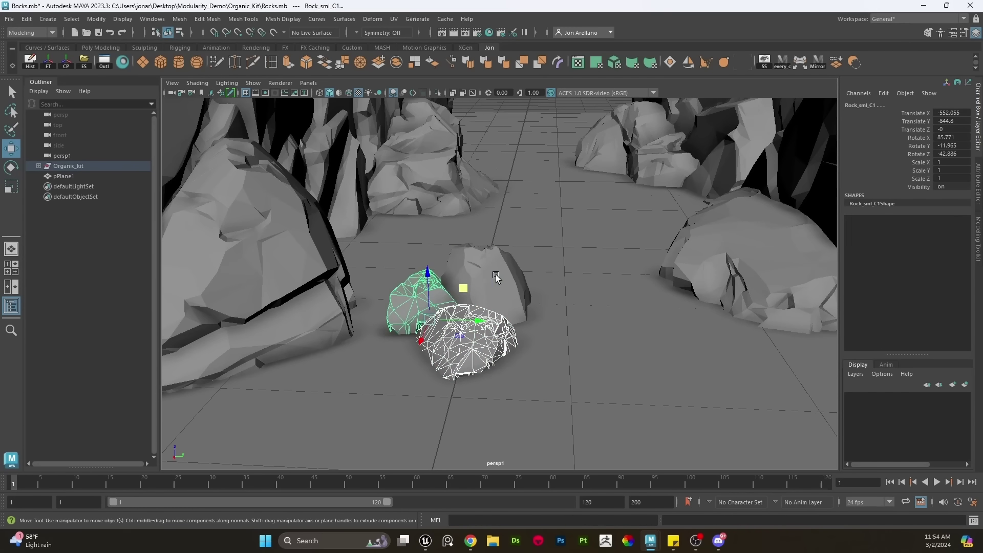
pyautogui.keyDown('shift'); pyautogui.click(495, 276); pyautogui.keyUp('shift')
pyautogui.click(420, 298)
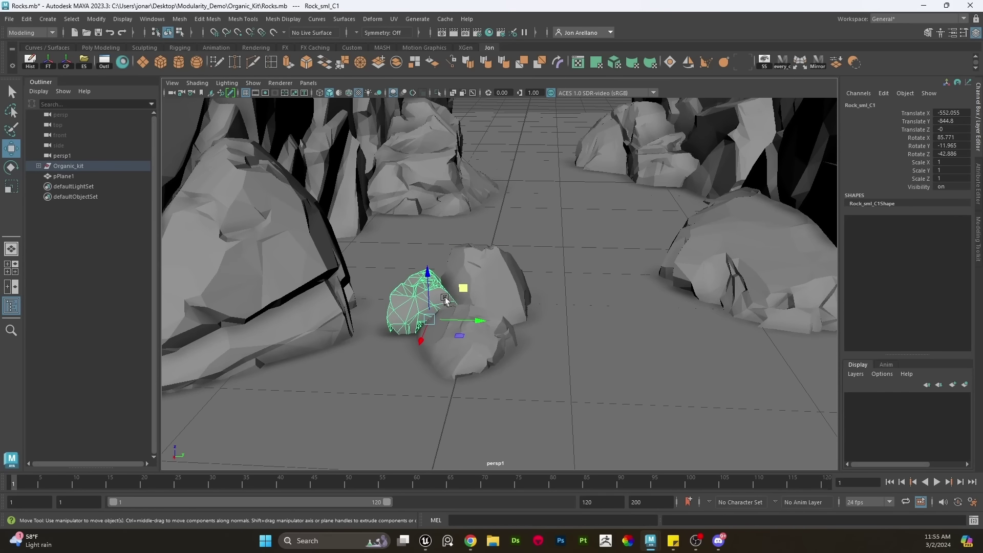
# Rotate the A copy to about 81, -68 and -51 degrees and sink it to about Z -42
pyautogui.click(482, 351)
pyautogui.press('e')
pyautogui.moveTo(470, 368); pyautogui.dragTo(496, 354)
pyautogui.press('w')
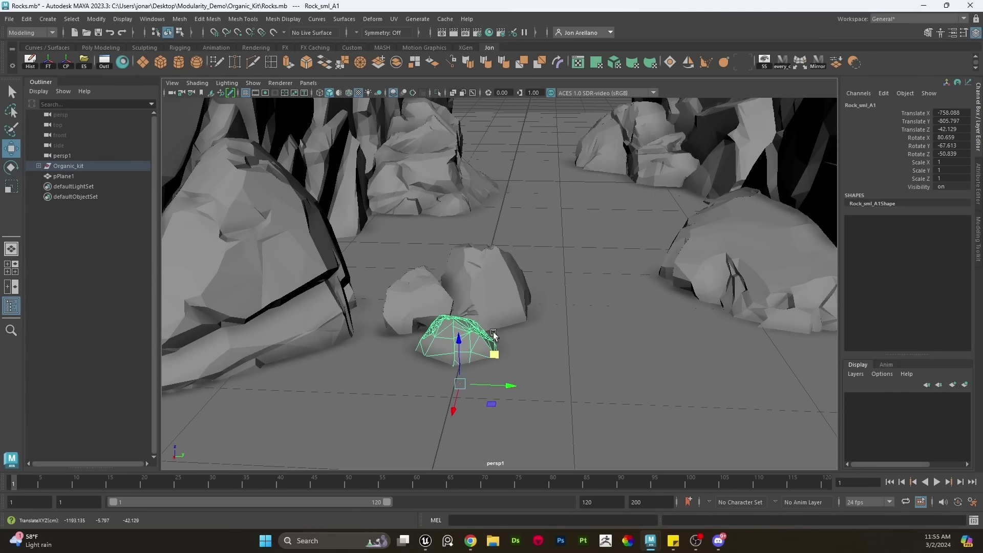
# Combine the three small rocks into a single mesh
pyautogui.keyDown('shift'); pyautogui.click(471, 291); pyautogui.keyUp('shift')
pyautogui.keyDown('shift'); pyautogui.click(410, 302); pyautogui.keyUp('shift')
pyautogui.click(179, 19)
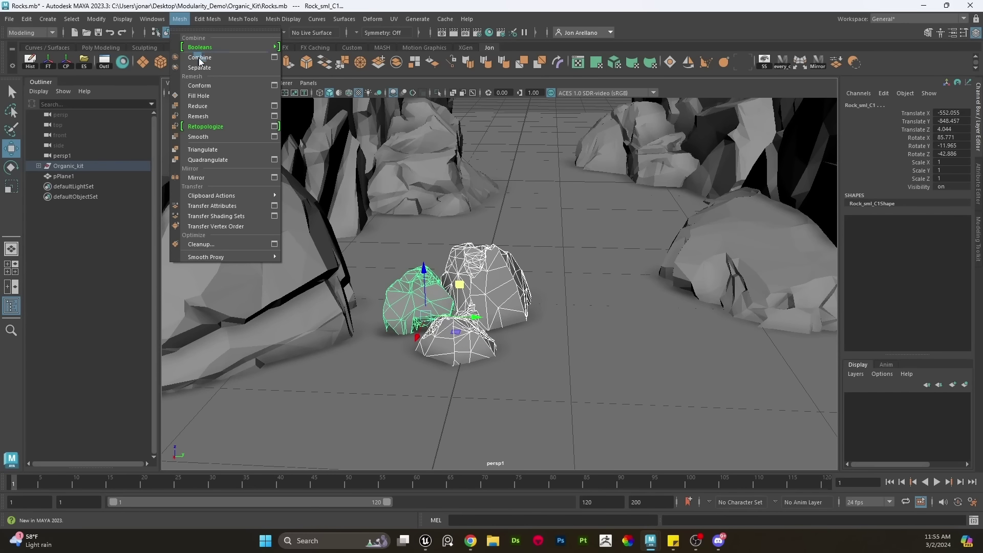
pyautogui.click(203, 59)
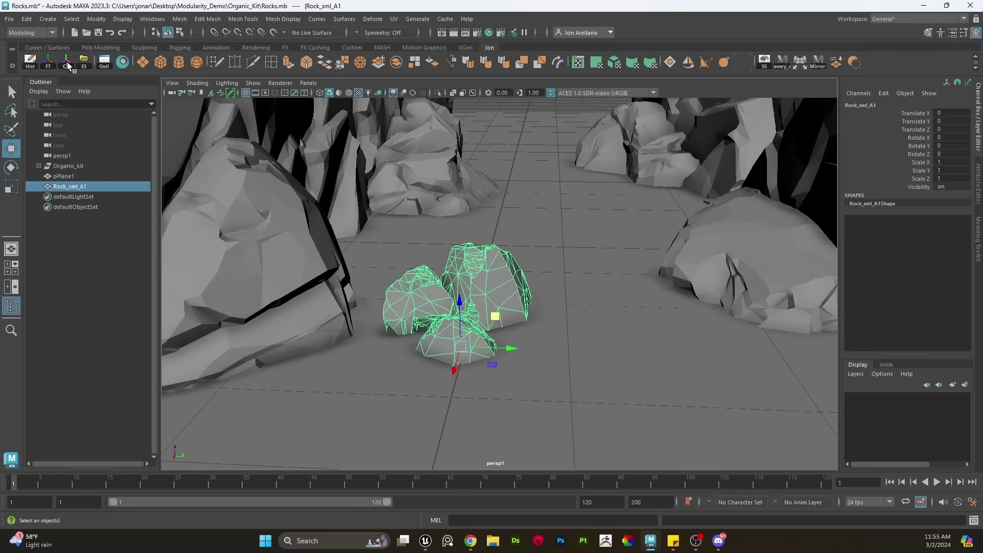
# Move the combined rock cluster against the first wall's near medium rock and rotate it to fit
pyautogui.moveTo(492, 365); pyautogui.dragTo(469, 247)
pyautogui.press('e')
pyautogui.press('w')
# Duplicate the rock cluster, rotate the copy to about -105 degrees around Z and place it by the second wall's far medium rock
pyautogui.hotkey('ctrl', 'd')
pyautogui.press('e')
pyautogui.press('w')
pyautogui.moveTo(536, 281); pyautogui.dragTo(598, 281, button='middle')
pyautogui.press('e')
pyautogui.press('w')
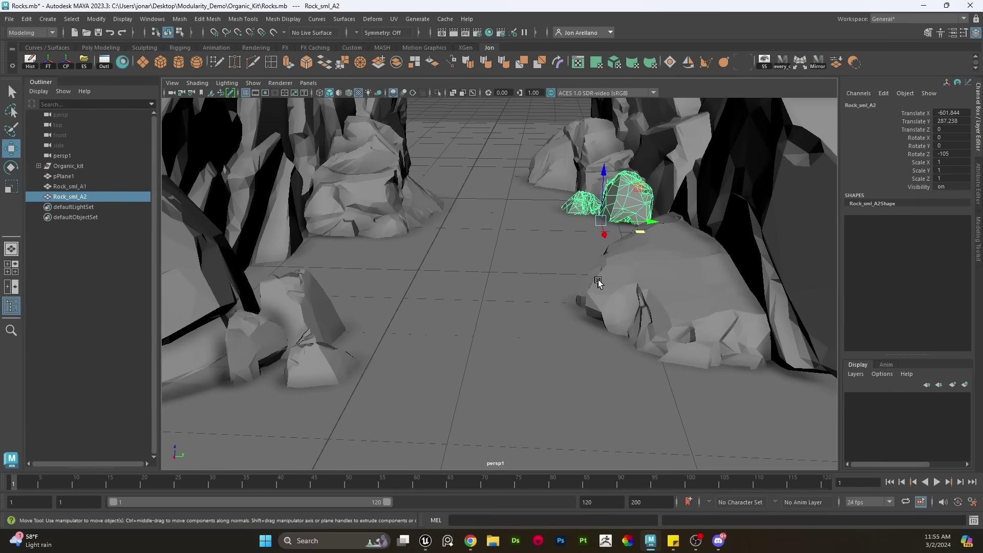
pyautogui.click(601, 281)
pyautogui.click(620, 212)
pyautogui.press('e')
pyautogui.moveTo(617, 226); pyautogui.dragTo(351, 249)
pyautogui.press('w')
# Place two more rotated copies of the rock cluster along the first wall, around and beyond its far medium rock
pyautogui.hotkey('ctrl', 'd')
pyautogui.press('e')
pyautogui.press('w')
pyautogui.moveTo(438, 266); pyautogui.dragTo(633, 427, button='middle')
pyautogui.press('e')
pyautogui.press('w')
pyautogui.scroll(1, 492, 266)
pyautogui.hotkey('ctrl', 'd')
pyautogui.press('e')
pyautogui.press('w')
pyautogui.scroll(1, 399, 306)
pyautogui.scroll(-3, 379, 309)
# Place another cluster copy in front of the second wall's near medium rock, rotated to about -405 degrees around Z
pyautogui.hotkey('ctrl', 'd')
pyautogui.press('e')
pyautogui.press('w')
pyautogui.scroll(1, 621, 430)
pyautogui.scroll(-2, 504, 207)
pyautogui.click(519, 129)
pyautogui.keyDown('alt'); pyautogui.moveTo(608, 313); pyautogui.dragTo(616, 310); pyautogui.keyUp('alt')
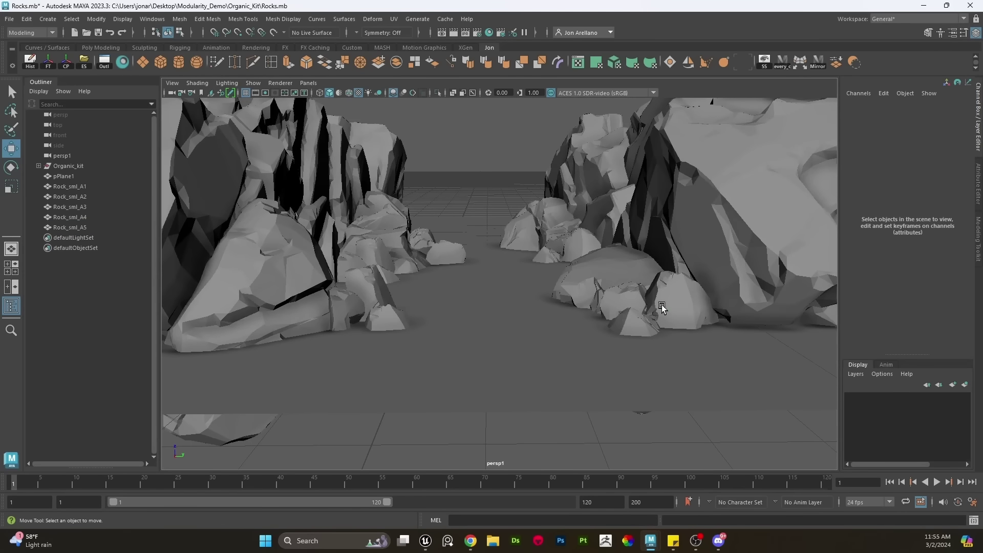
# Lower the second wall's near rock cluster into the ground to about Z -13
pyautogui.click(662, 304)
pyautogui.moveTo(678, 302); pyautogui.dragTo(670, 311)
pyautogui.click(505, 169)
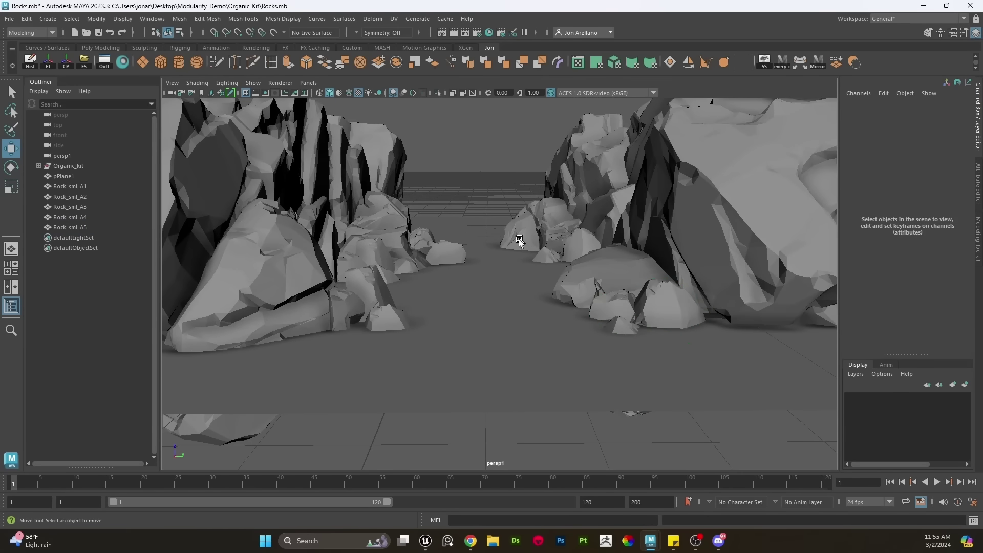
# Duplicate the kit's smallest single rock, Rock_sml_D, and move the copy into the passage at X -300, Y -700
pyautogui.keyDown('alt'); pyautogui.moveTo(506, 169); pyautogui.dragTo(640, 220, button='middle'); pyautogui.keyUp('alt')
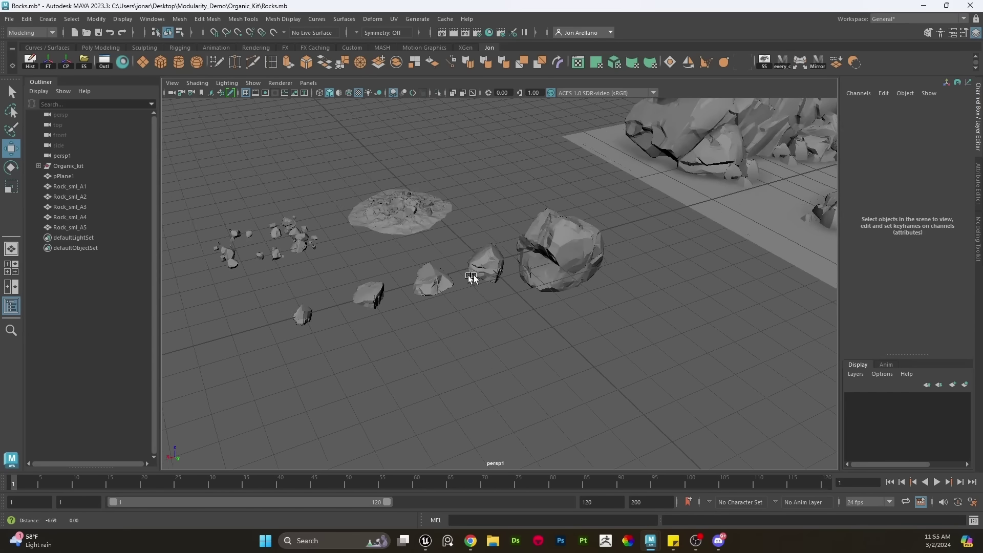
pyautogui.keyDown('alt'); pyautogui.moveTo(472, 279); pyautogui.dragTo(507, 287, button='middle'); pyautogui.keyUp('alt')
pyautogui.click(350, 328)
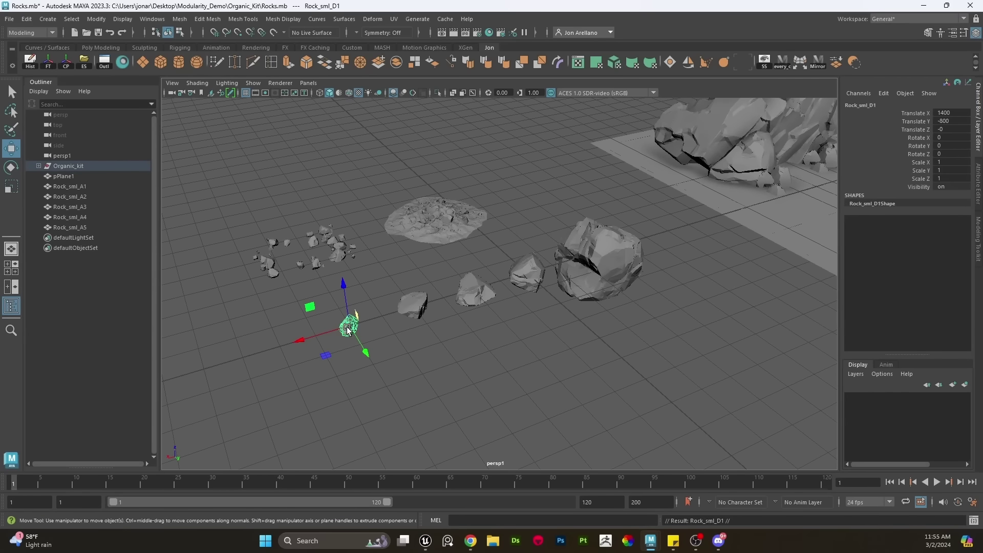
pyautogui.press('f')
pyautogui.keyDown('alt'); pyautogui.moveTo(641, 241); pyautogui.dragTo(632, 264); pyautogui.keyUp('alt')
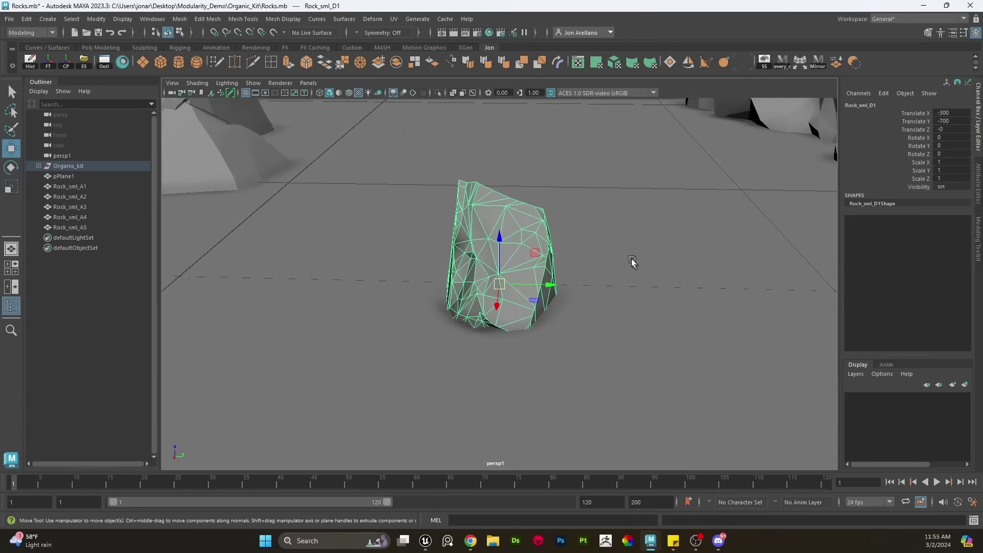
# Rotate the D copy so it lies low on the ground
pyautogui.scroll(-3, 534, 317)
pyautogui.moveTo(459, 306); pyautogui.dragTo(502, 297)
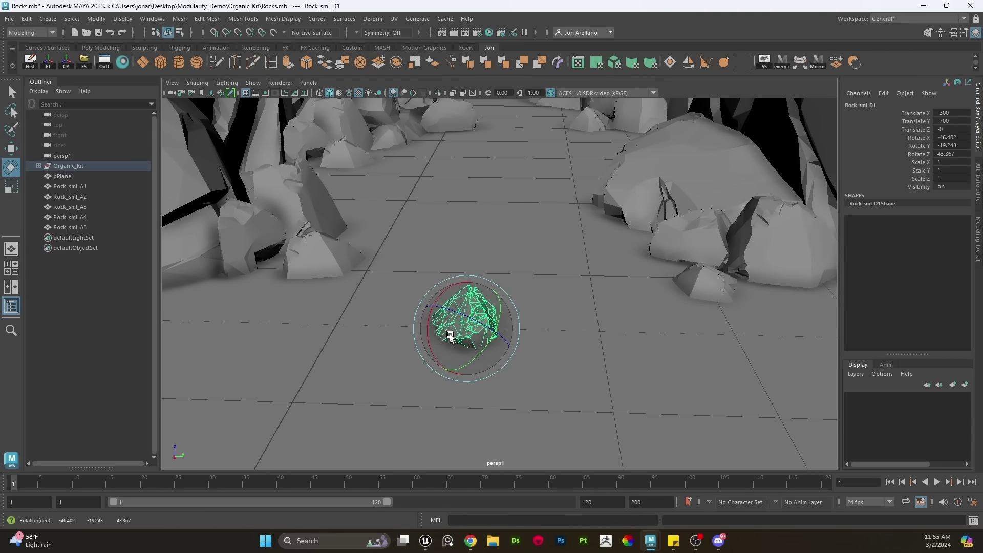
pyautogui.moveTo(450, 337); pyautogui.dragTo(494, 338)
pyautogui.press('w')
# Duplicate the D rock, place the new copy beside the first wall's near rock cluster and rotate it
pyautogui.moveTo(500, 300); pyautogui.dragTo(398, 215)
pyautogui.press('e')
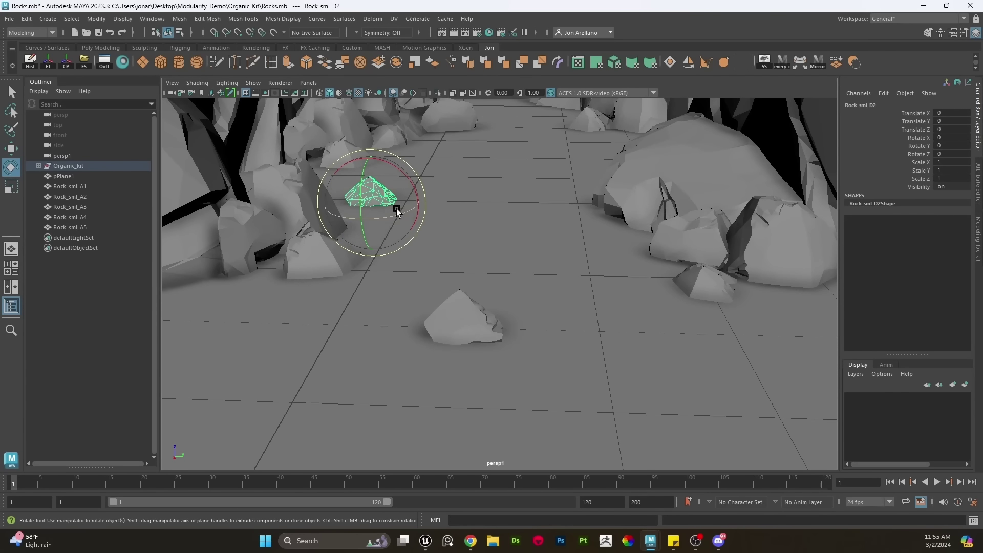
pyautogui.moveTo(396, 209); pyautogui.dragTo(348, 220)
pyautogui.press('w')
pyautogui.scroll(-2, 350, 221)
# Place another D rock copy near the second wall's far cluster at about X -530, Y 246, rotated to about -7, 3 and -135 degrees
pyautogui.moveTo(435, 234); pyautogui.dragTo(549, 183)
pyautogui.hotkey('ctrl', 'd')
pyautogui.press('e')
pyautogui.moveTo(591, 148); pyautogui.dragTo(570, 154)
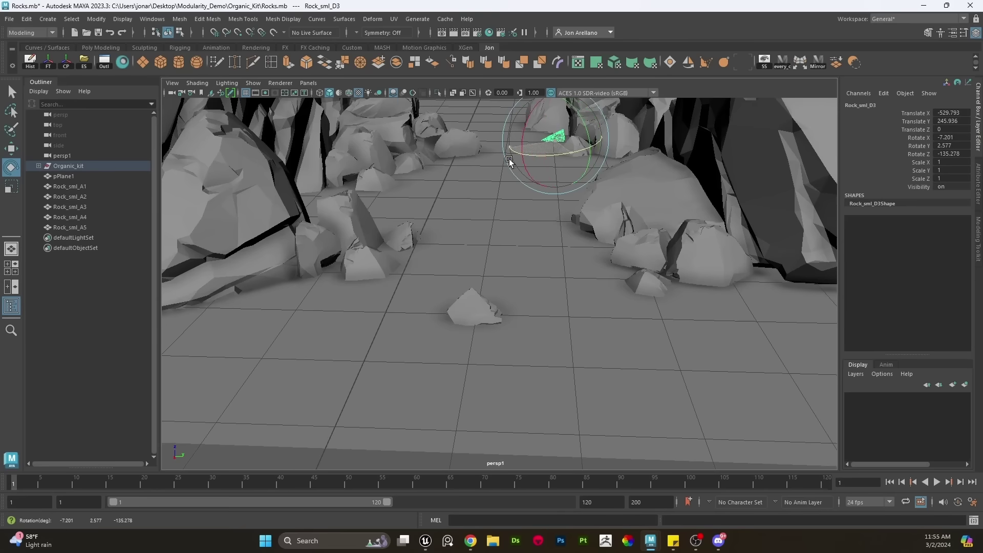
# Place a further D rock copy by the second wall's near medium rock at about X 108, Y 251, rotated to about -6, -5 and -195 degrees
pyautogui.press('w')
pyautogui.moveTo(586, 241); pyautogui.dragTo(612, 292, button='middle')
pyautogui.press('e')
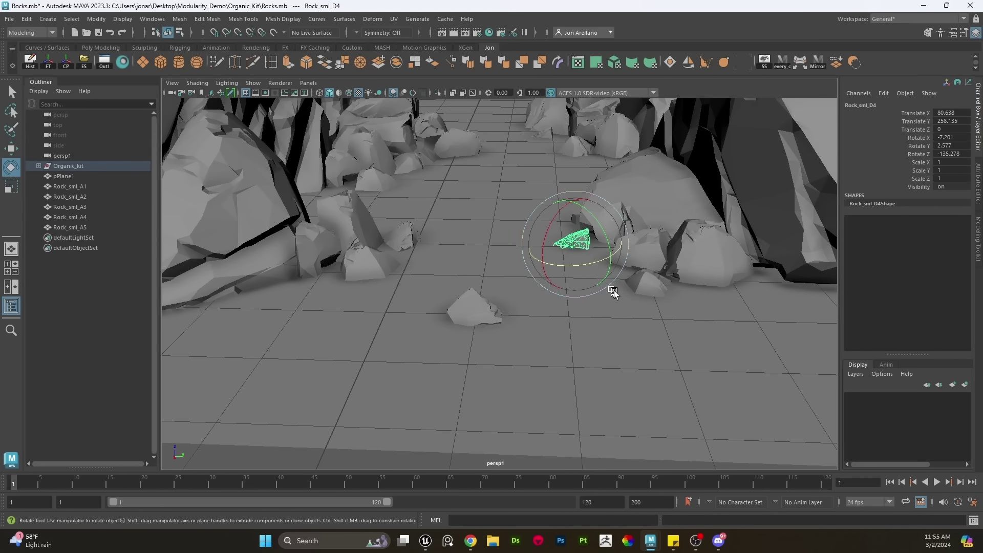
pyautogui.moveTo(539, 303); pyautogui.dragTo(603, 297, button='middle')
pyautogui.press('w')
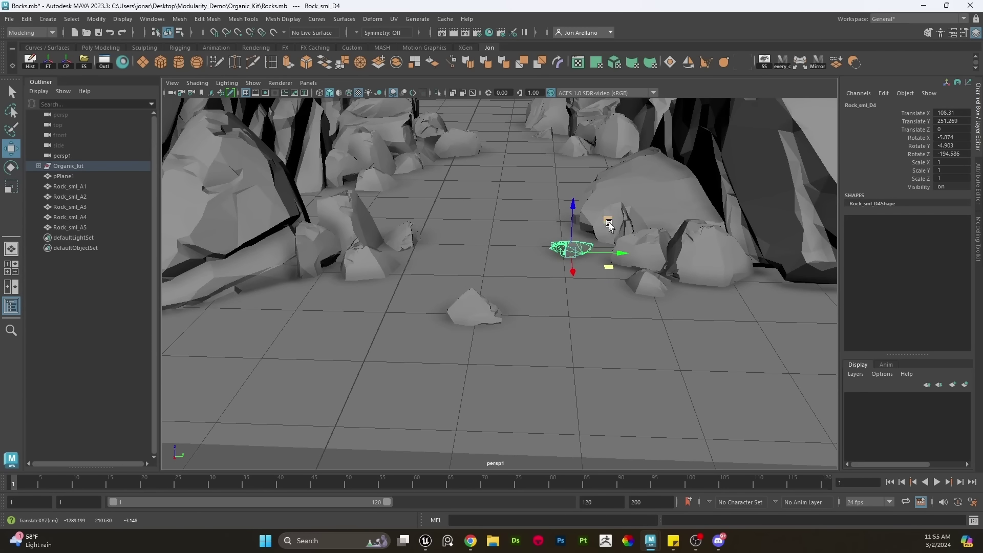
# Delete the leftover D rock standing in the middle of the passage
pyautogui.click(473, 304)
pyautogui.press('Delete')
pyautogui.scroll(-4, 538, 261)
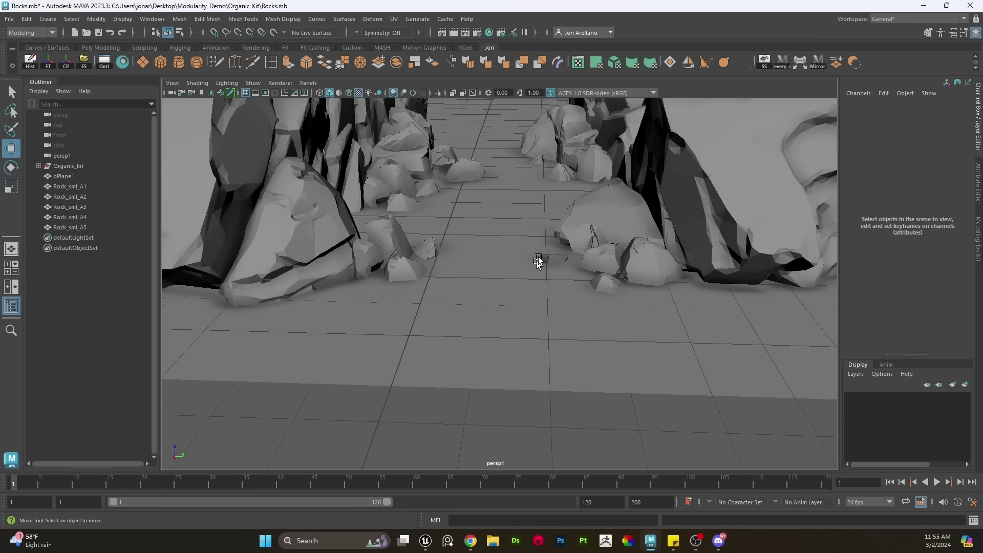
# Examine the passage from a low viewpoint, comparing the second wall's large rock, near medium rock and small rock cluster
pyautogui.keyDown('alt'); pyautogui.moveTo(539, 261); pyautogui.dragTo(566, 211); pyautogui.keyUp('alt')
pyautogui.keyDown('alt'); pyautogui.moveTo(566, 211); pyautogui.dragTo(589, 281, button='middle'); pyautogui.keyUp('alt')
pyautogui.keyDown('alt'); pyautogui.moveTo(589, 283); pyautogui.dragTo(694, 229); pyautogui.keyUp('alt')
pyautogui.keyDown('alt'); pyautogui.moveTo(521, 309); pyautogui.dragTo(579, 285); pyautogui.keyUp('alt')
pyautogui.scroll(3, 548, 304)
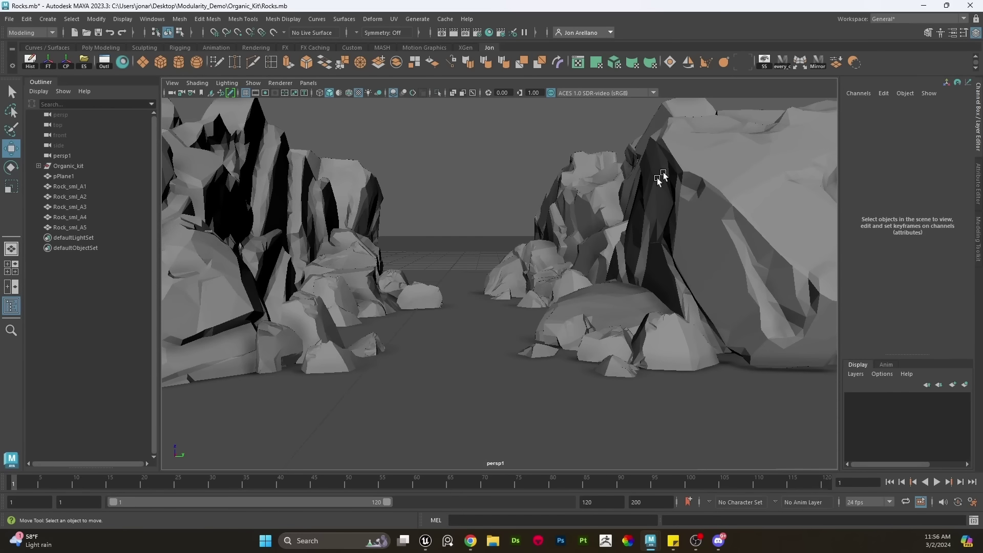
pyautogui.click(714, 197)
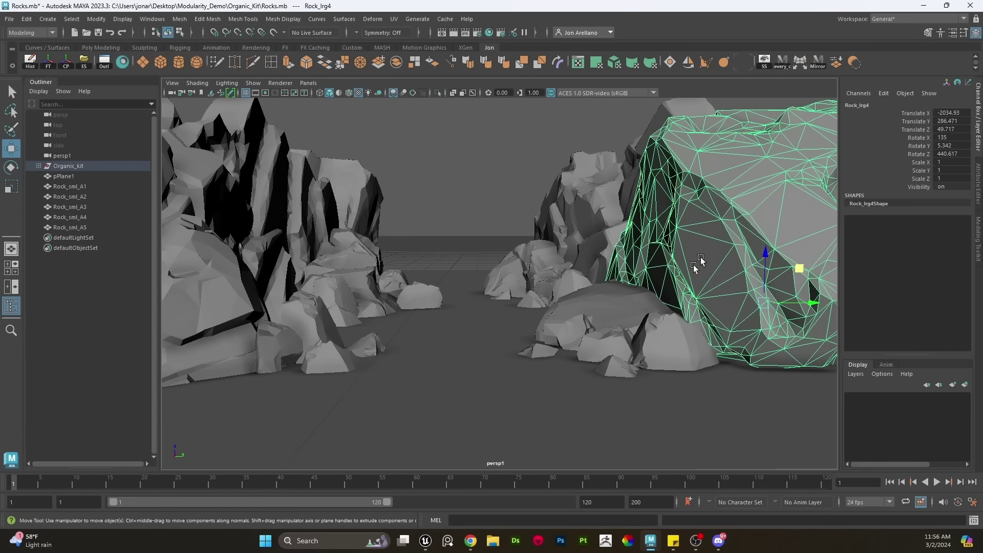
pyautogui.click(629, 310)
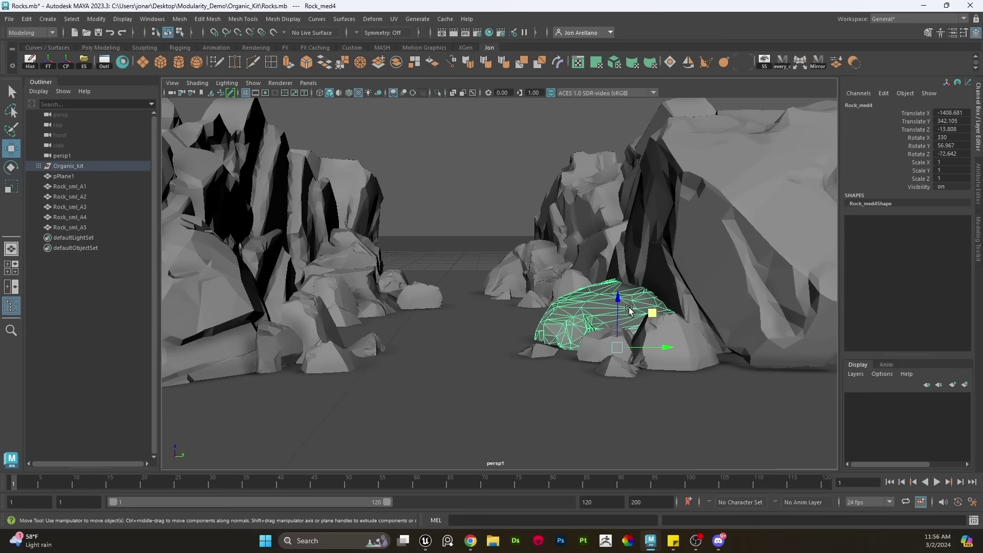
pyautogui.click(700, 231)
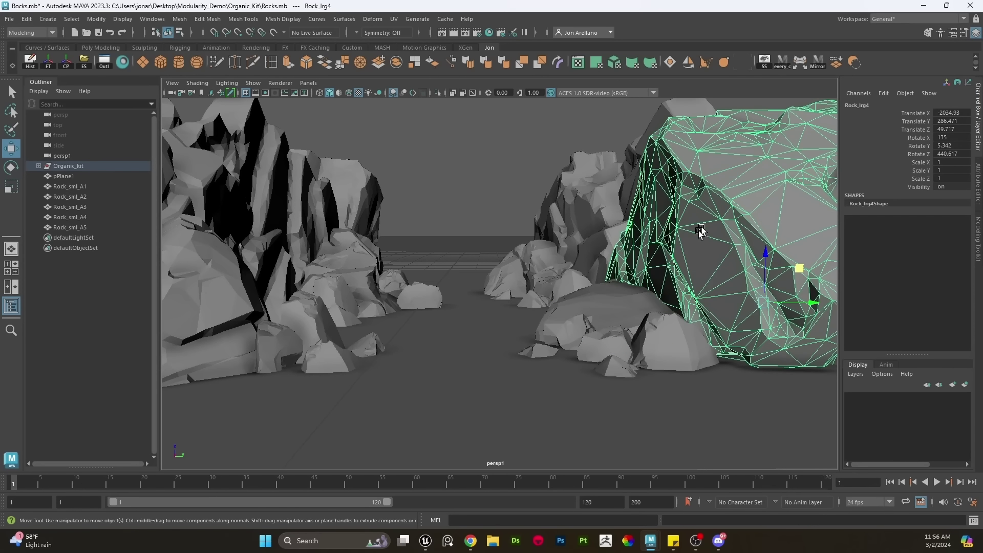
pyautogui.click(641, 352)
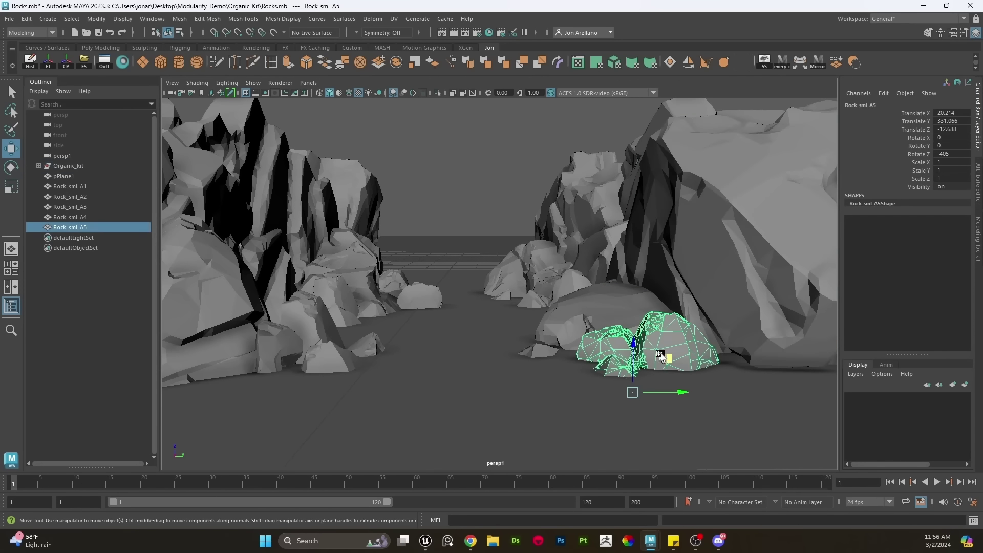
# Move the second wall's near D rock to about Y 232 and place a copy at about X -120, Y 258, rotated to about 8, 1 and -345 degrees
pyautogui.click(550, 353)
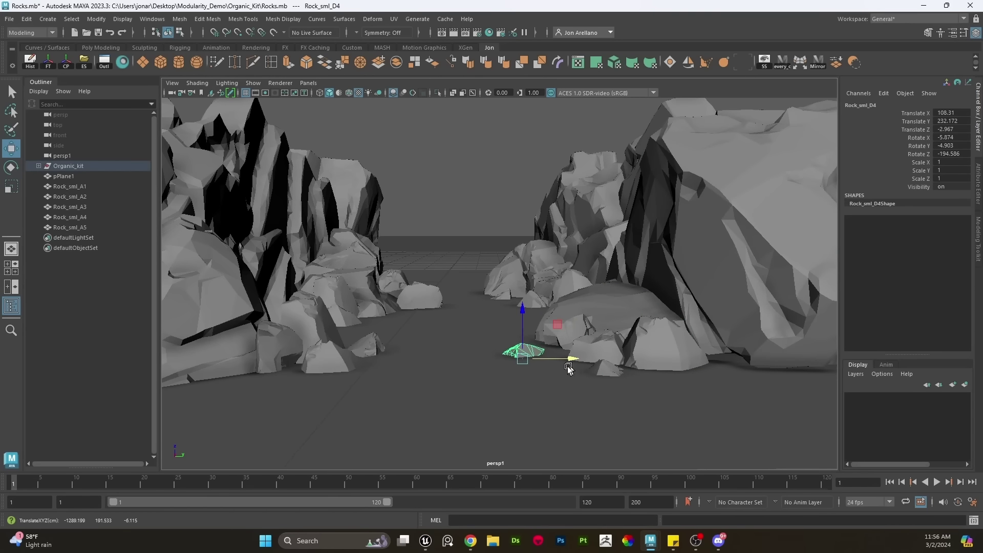
pyautogui.keyDown('alt'); pyautogui.moveTo(568, 366); pyautogui.dragTo(564, 409); pyautogui.keyUp('alt')
pyautogui.hotkey('ctrl', 'd')
pyautogui.moveTo(560, 317)
pyautogui.mouseDown(button='middle')
pyautogui.moveTo(562, 238)
pyautogui.moveTo(561, 302)
pyautogui.mouseUp(button='middle')
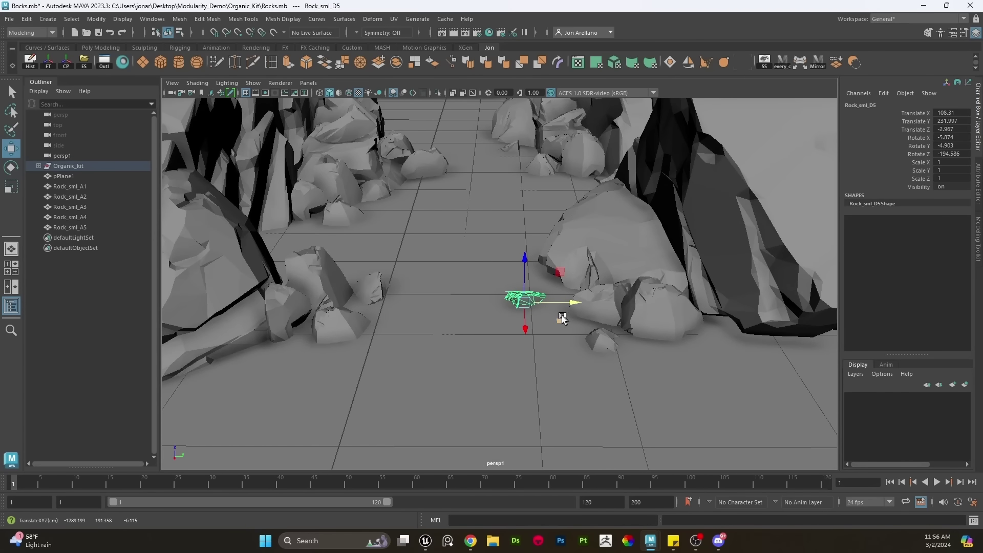
pyautogui.moveTo(563, 317); pyautogui.dragTo(420, 212)
pyautogui.press('e')
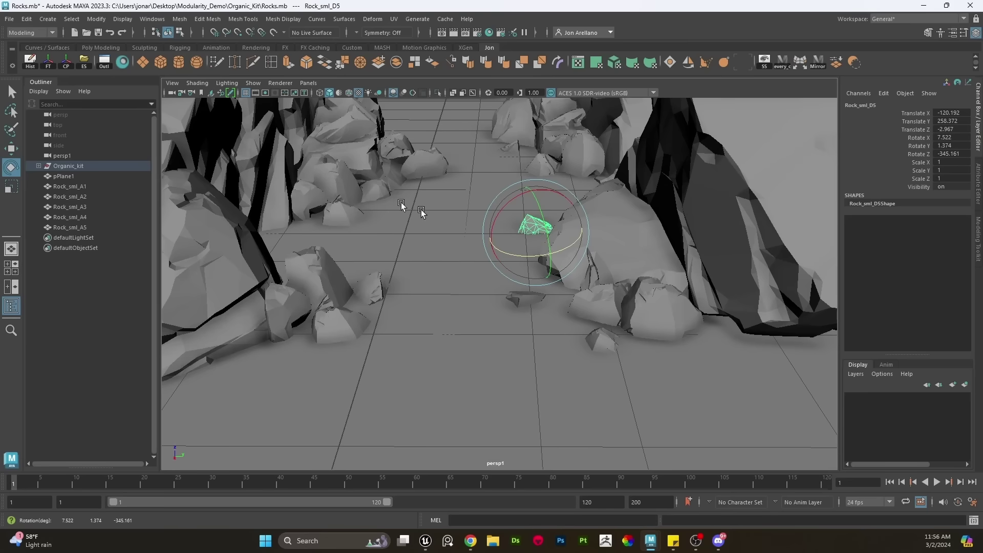
pyautogui.press('w')
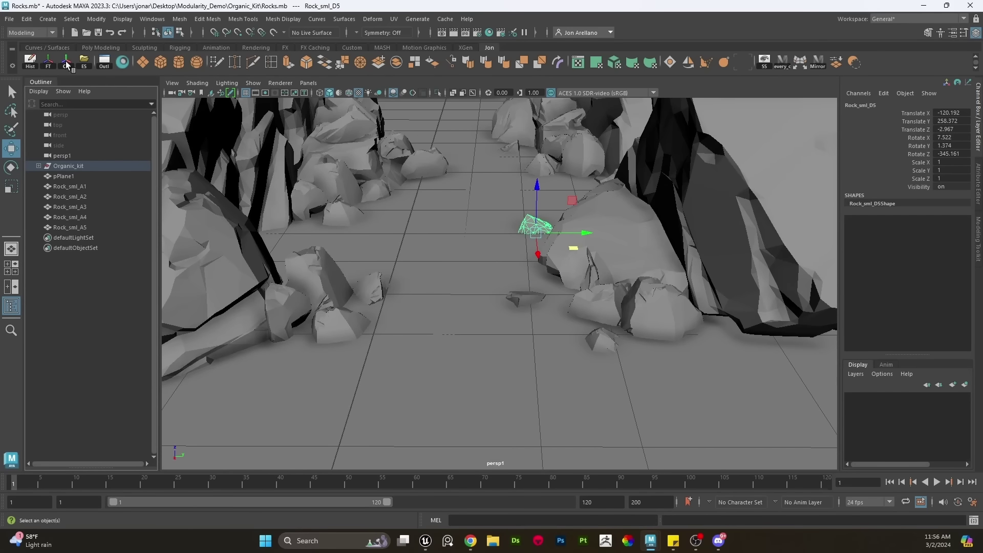
pyautogui.scroll(-10, 491, 242)
pyautogui.click(549, 153)
pyautogui.keyDown('alt'); pyautogui.moveTo(576, 313); pyautogui.dragTo(531, 316); pyautogui.keyUp('alt')
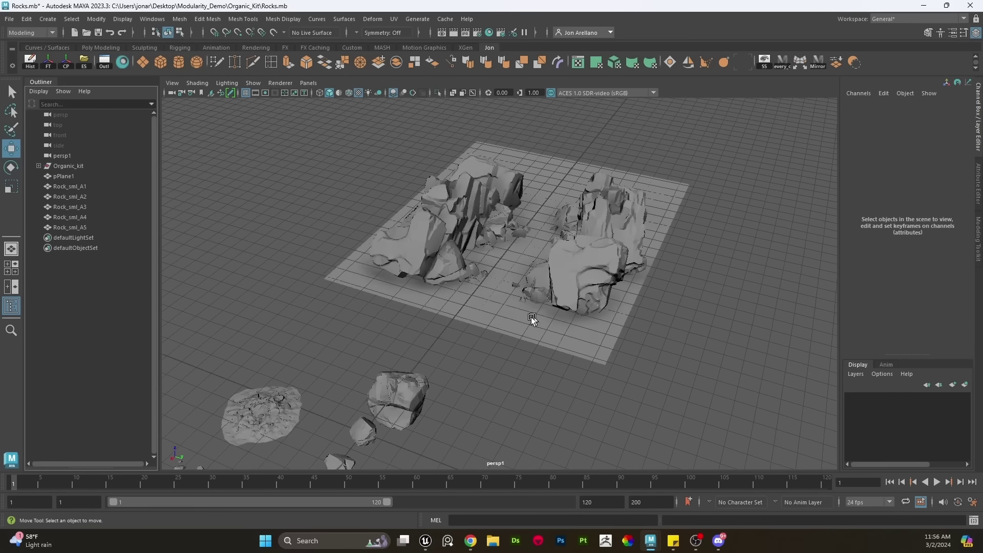
pyautogui.keyDown('alt'); pyautogui.moveTo(531, 317); pyautogui.dragTo(546, 309, button='middle'); pyautogui.keyUp('alt')
pyautogui.keyDown('alt'); pyautogui.moveTo(546, 309); pyautogui.dragTo(492, 307); pyautogui.keyUp('alt')
pyautogui.keyDown('alt'); pyautogui.moveTo(491, 307); pyautogui.dragTo(524, 296, button='middle'); pyautogui.keyUp('alt')
pyautogui.click(334, 316)
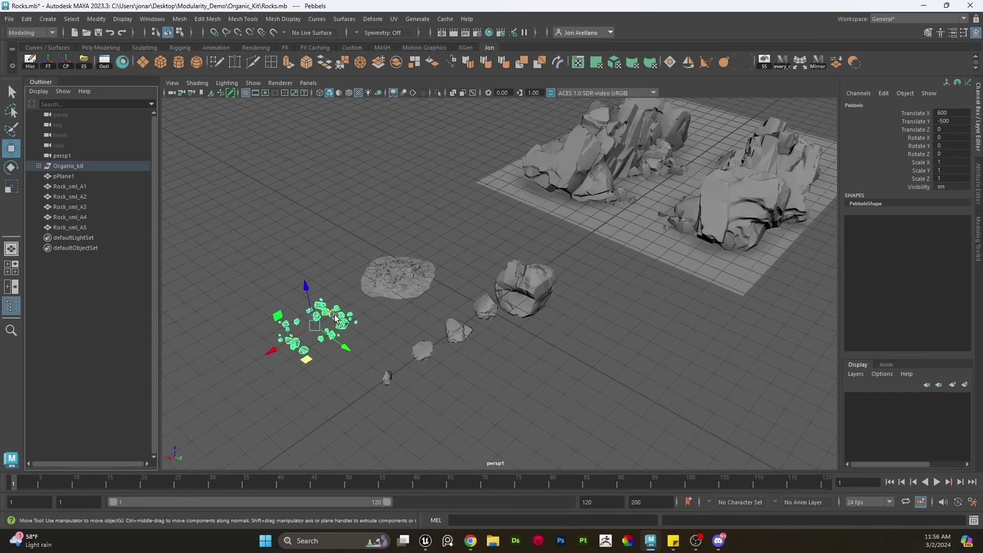
pyautogui.moveTo(310, 330); pyautogui.dragTo(403, 324)
pyautogui.hotkey('ctrl', 'z')
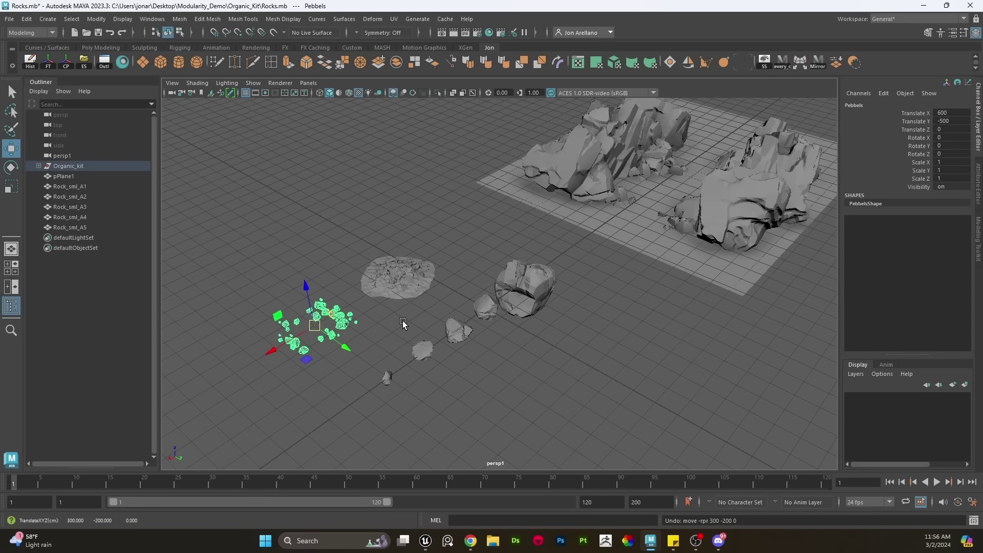
# Duplicate the kit's rubble mound and move the copy to X -1000, Y 200 at the mouth of the passage
pyautogui.keyDown('alt'); pyautogui.moveTo(362, 323); pyautogui.dragTo(392, 331); pyautogui.keyUp('alt')
pyautogui.scroll(6, 391, 329)
pyautogui.click(302, 297)
pyautogui.scroll(-3, 319, 298)
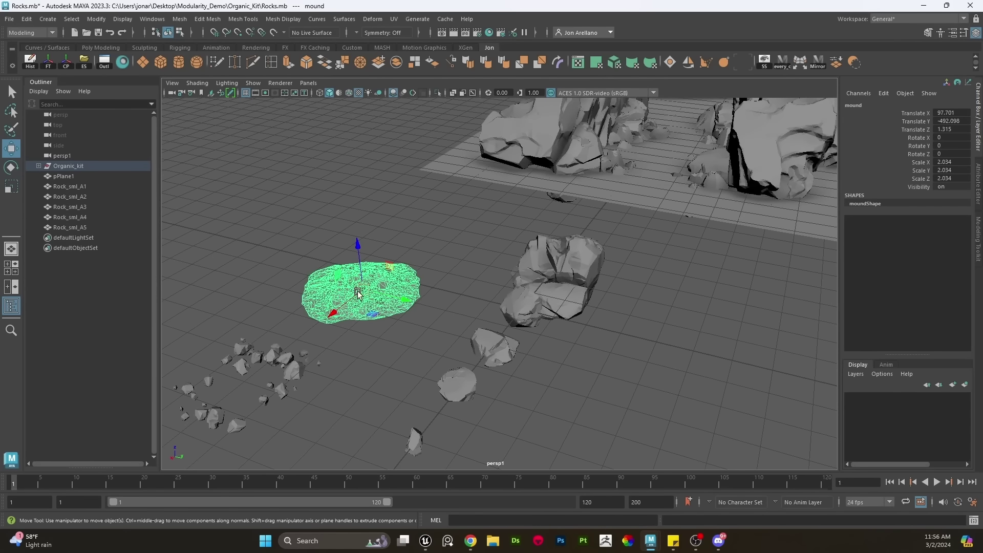
pyautogui.hotkey('ctrl', 'd')
pyautogui.moveTo(358, 293); pyautogui.dragTo(657, 199)
pyautogui.press('f')
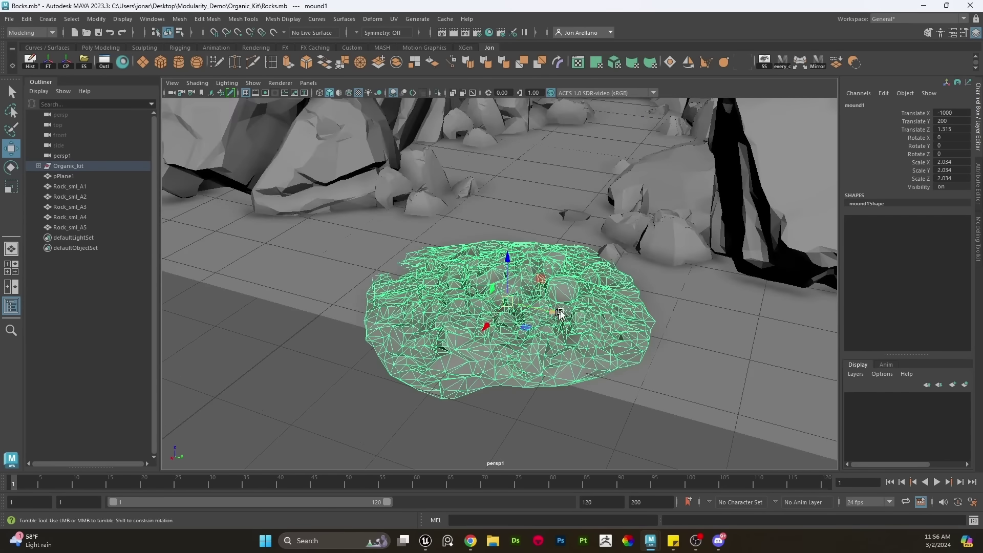
# Settle the mound copy among the second wall's near small rocks at about X -1307, Y 275, rotated to about 1, -1 and -2 degrees
pyautogui.keyDown('alt'); pyautogui.moveTo(560, 313); pyautogui.dragTo(555, 358); pyautogui.keyUp('alt')
pyautogui.moveTo(544, 362); pyautogui.dragTo(588, 221, button='middle')
pyautogui.moveTo(588, 221)
pyautogui.mouseDown()
pyautogui.moveTo(566, 249)
pyautogui.moveTo(583, 222)
pyautogui.mouseUp()
pyautogui.press('e')
pyautogui.press('w')
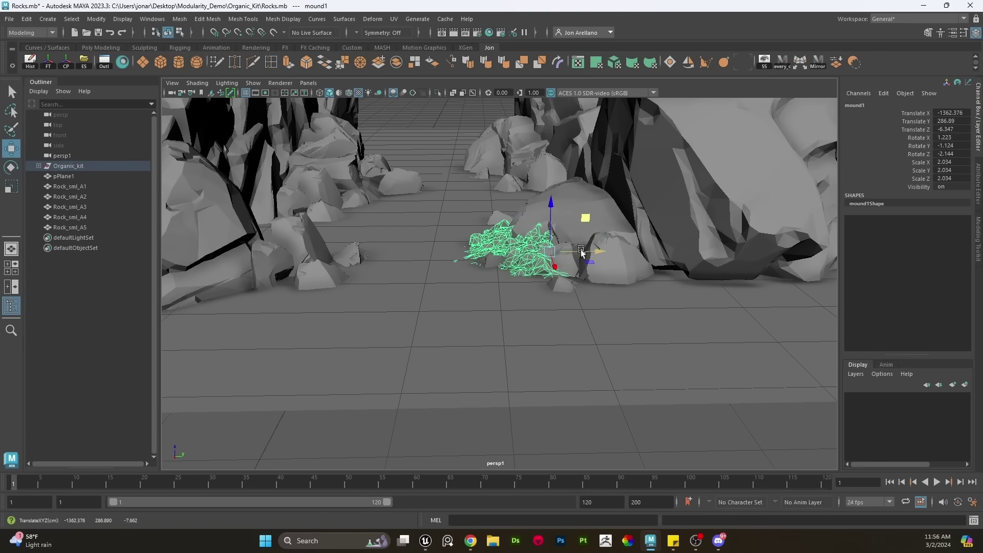
# Place another mound copy at the foot of the first wall's near medium rock and rotate it to vary its shape
pyautogui.moveTo(586, 220); pyautogui.dragTo(314, 301, button='middle')
pyautogui.hotkey('ctrl', 'd')
pyautogui.press('e')
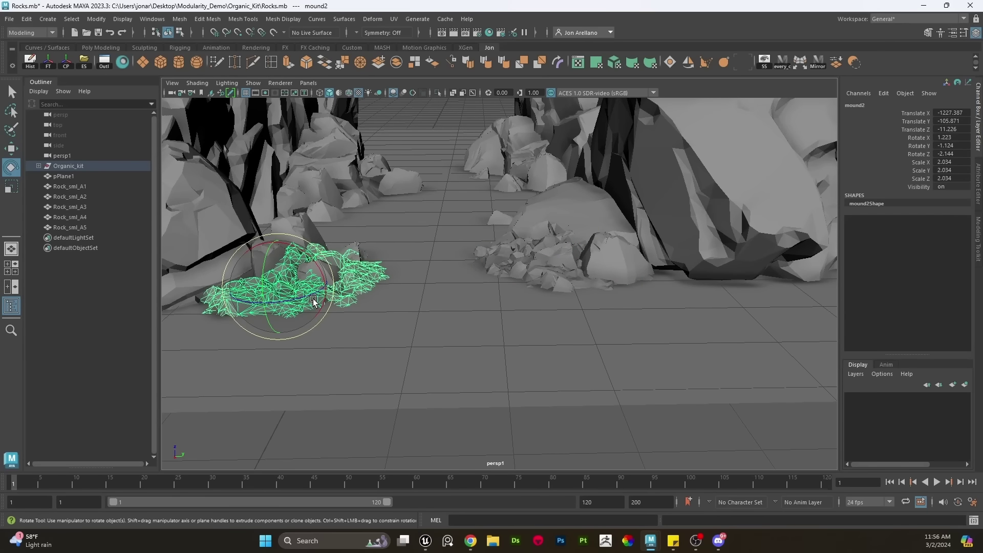
pyautogui.moveTo(313, 301); pyautogui.dragTo(221, 311)
pyautogui.press('w')
pyautogui.moveTo(385, 324); pyautogui.dragTo(402, 345, button='middle')
# Place two more rotated mound copies farther along the first wall, by its middle and far rocks
pyautogui.moveTo(321, 278); pyautogui.dragTo(539, 191, button='middle')
pyautogui.hotkey('ctrl', 'd')
pyautogui.press('e')
pyautogui.press('w')
pyautogui.hotkey('ctrl', 'd')
pyautogui.press('e')
pyautogui.press('w')
# Place a mound copy by the second wall's far medium rock at about X -1972, Y 224, rotated to about 1, -1 and -375 degrees
pyautogui.hotkey('ctrl', 'd')
pyautogui.press('e')
pyautogui.press('w')
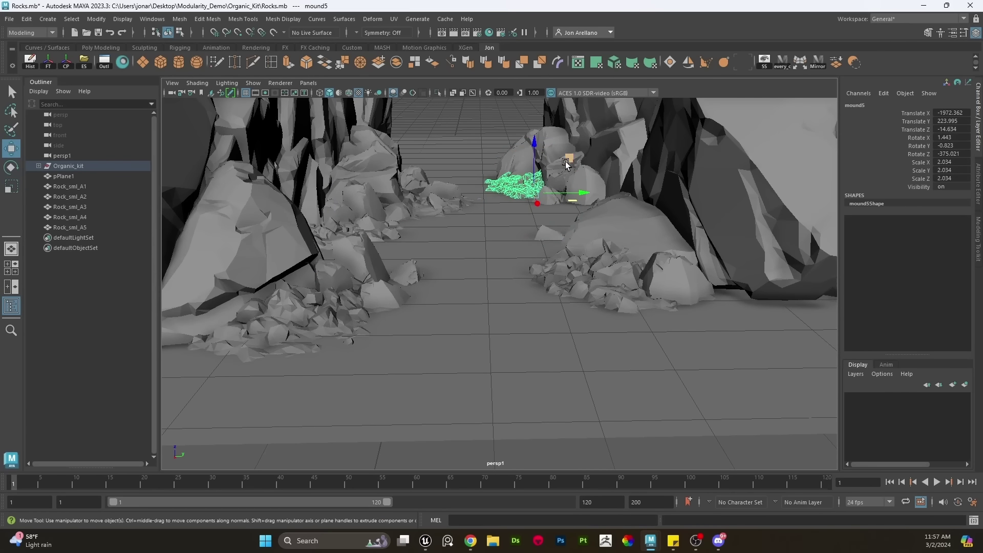
# Place a mound copy between the second wall's medium rocks at about X -1788, Y 298, rotated to about 1, 1 and -435 degrees
pyautogui.hotkey('ctrl', 'd')
pyautogui.moveTo(568, 160); pyautogui.dragTo(615, 229, button='middle')
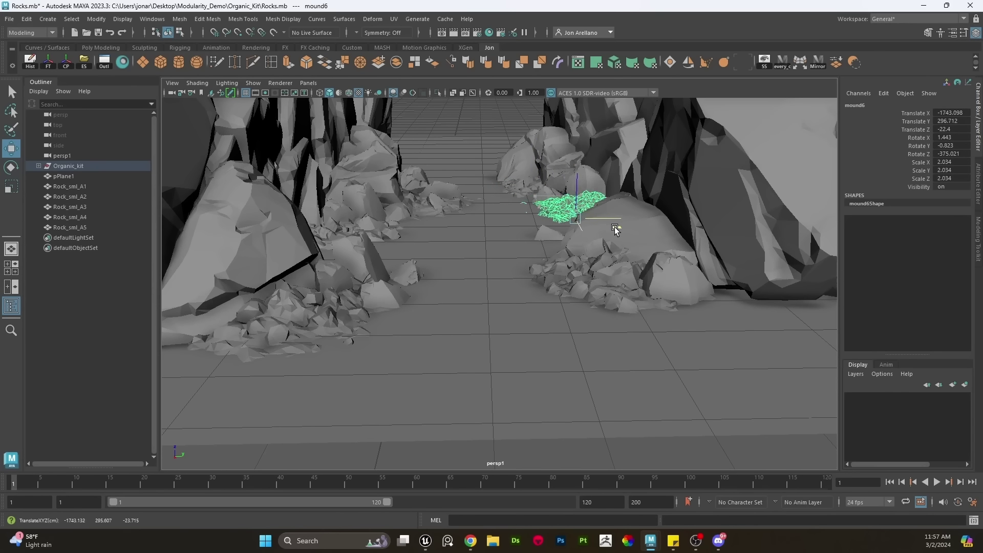
pyautogui.moveTo(615, 228); pyautogui.dragTo(560, 228)
pyautogui.press('e')
pyautogui.press('w')
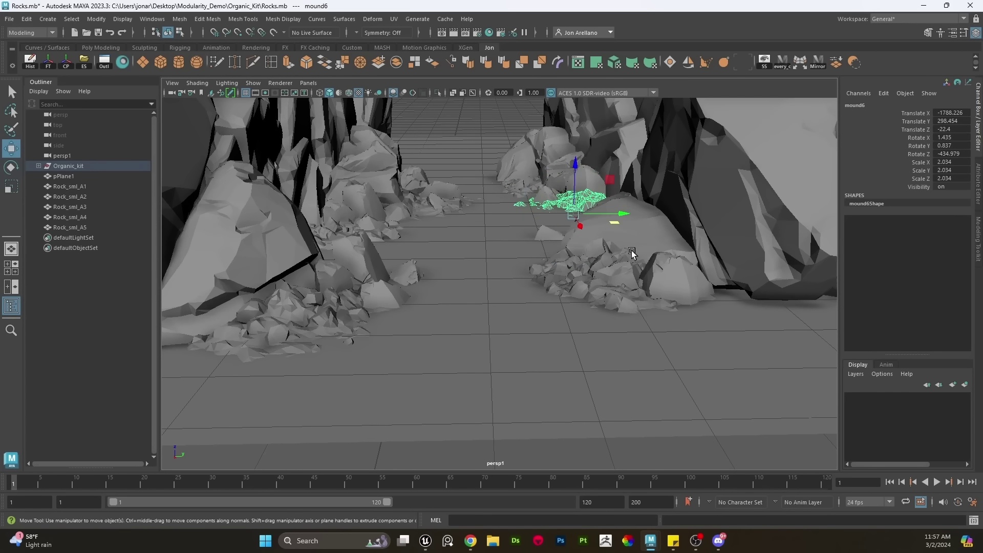
# Place a mound copy at the second wall's far end at about X -2134, Y 140, rotated to about 0, 2 and -480 degrees
pyautogui.moveTo(630, 250); pyautogui.dragTo(629, 246, button='middle')
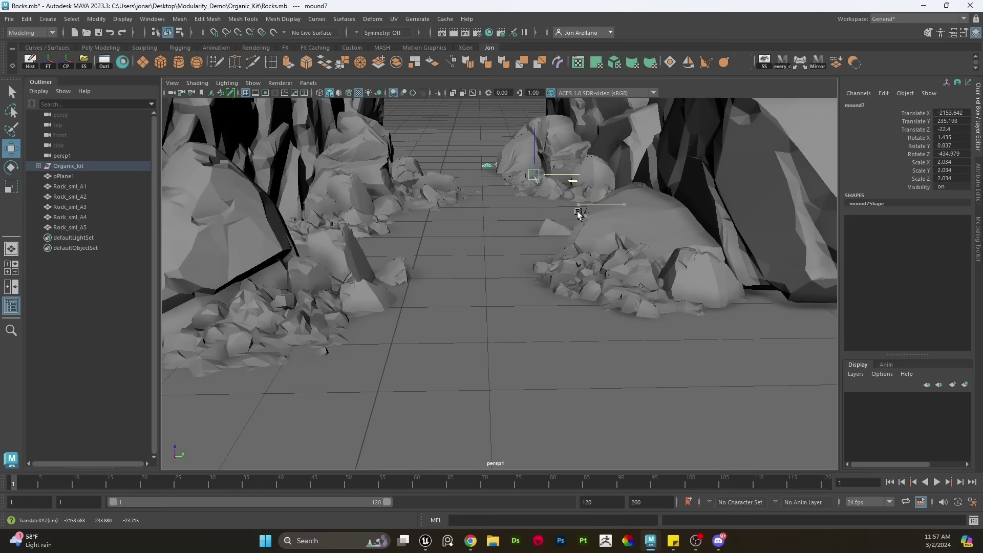
pyautogui.moveTo(577, 212); pyautogui.dragTo(542, 212, button='middle')
pyautogui.press('e')
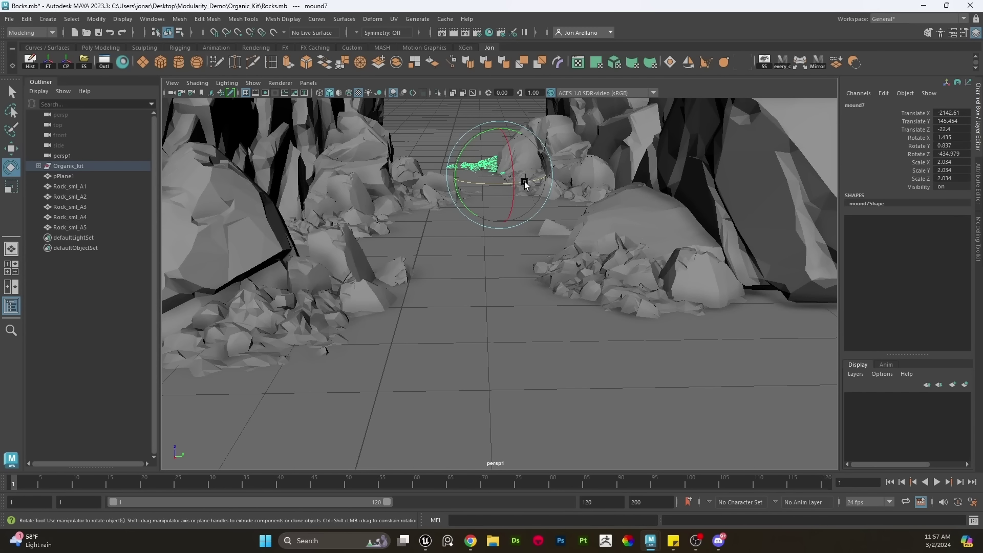
pyautogui.moveTo(524, 182); pyautogui.dragTo(505, 191)
pyautogui.press('w')
pyautogui.scroll(5, 563, 210)
pyautogui.scroll(-5, 563, 206)
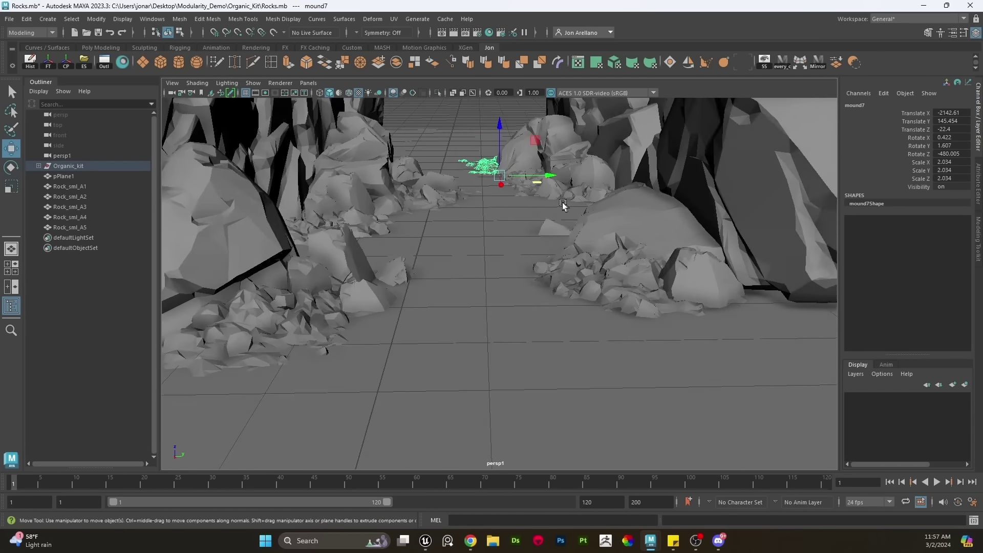
pyautogui.keyDown('alt'); pyautogui.moveTo(563, 205); pyautogui.dragTo(590, 217); pyautogui.keyUp('alt')
pyautogui.moveTo(601, 219); pyautogui.dragTo(607, 196, button='middle')
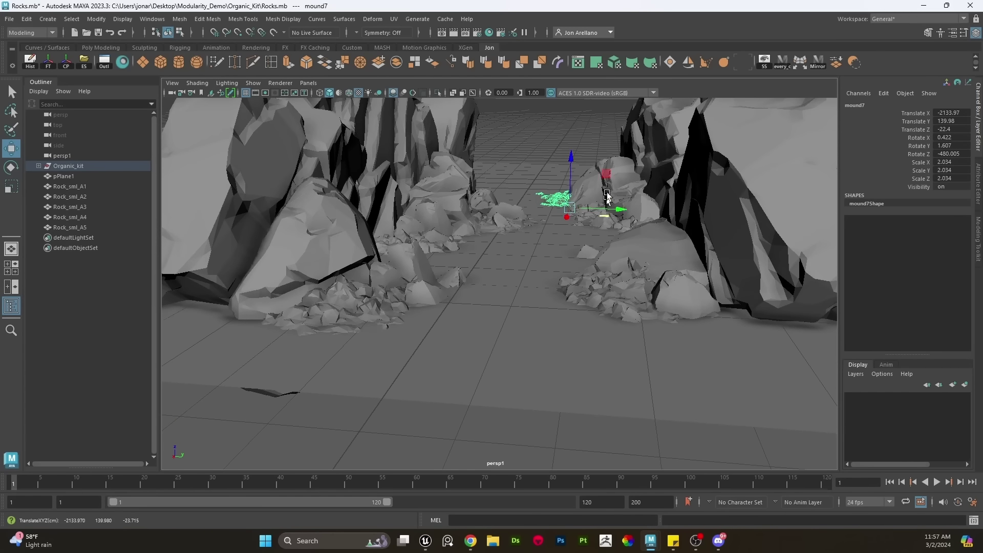
# Place a mound copy by the first wall's near small rocks at about X -1313, Y -59, rotated to about 0, 2 and -510 degrees
pyautogui.hotkey('ctrl', 'd')
pyautogui.moveTo(605, 215); pyautogui.dragTo(445, 306)
pyautogui.press('e')
pyautogui.press('w')
pyautogui.moveTo(478, 262); pyautogui.dragTo(465, 264)
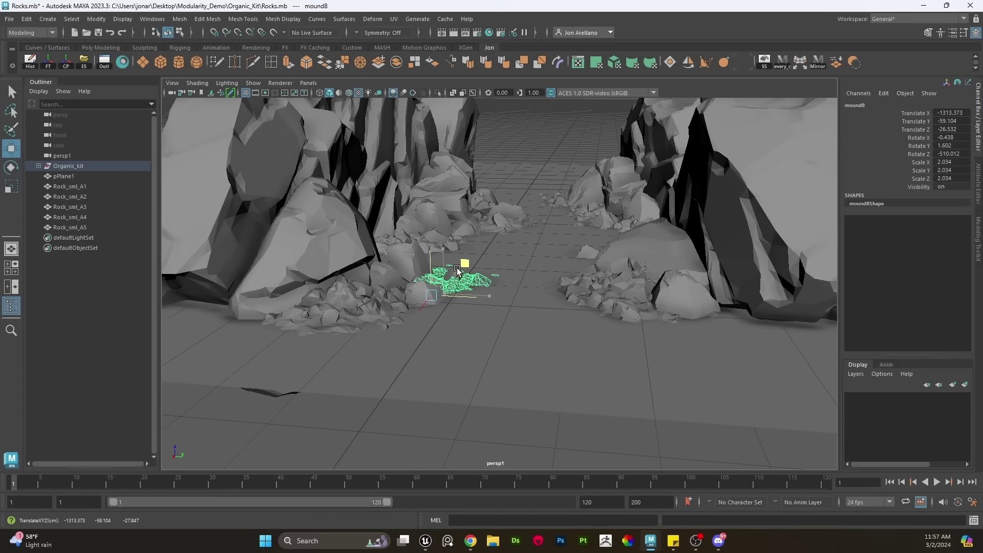
# Move the kit's pebble cluster to X -1100, Y 200 at the mouth of the passage
pyautogui.click(564, 148)
pyautogui.keyDown('alt'); pyautogui.moveTo(564, 153); pyautogui.dragTo(562, 212); pyautogui.keyUp('alt')
pyautogui.keyDown('alt'); pyautogui.moveTo(562, 212); pyautogui.dragTo(515, 361, button='right'); pyautogui.keyUp('alt')
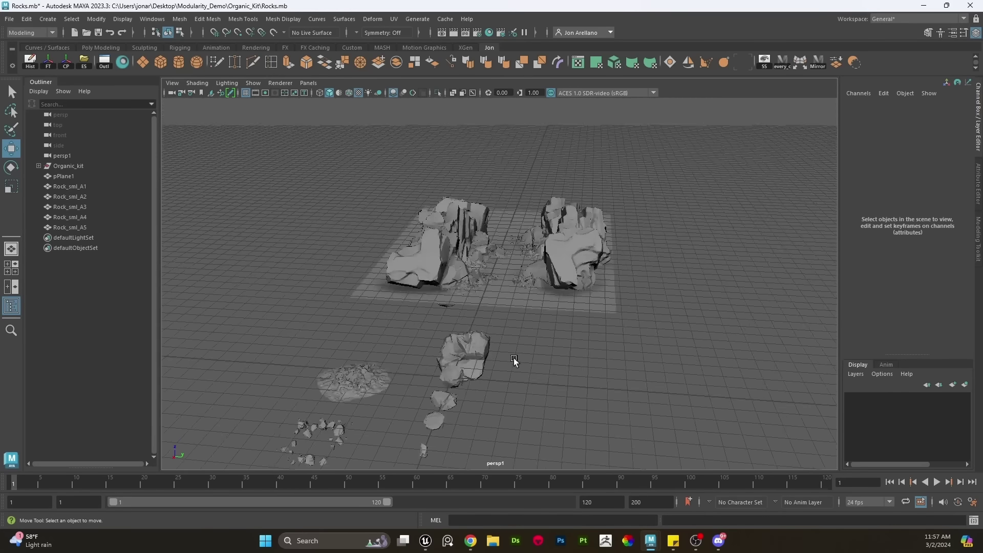
pyautogui.keyDown('alt'); pyautogui.moveTo(516, 361); pyautogui.dragTo(542, 273, button='middle'); pyautogui.keyUp('alt')
pyautogui.click(390, 318)
pyautogui.moveTo(371, 321); pyautogui.dragTo(546, 215)
pyautogui.press('f')
pyautogui.keyDown('alt'); pyautogui.moveTo(507, 292); pyautogui.dragTo(540, 287); pyautogui.keyUp('alt')
pyautogui.keyDown('alt'); pyautogui.moveTo(541, 288); pyautogui.dragTo(531, 285, button='right'); pyautogui.keyUp('alt')
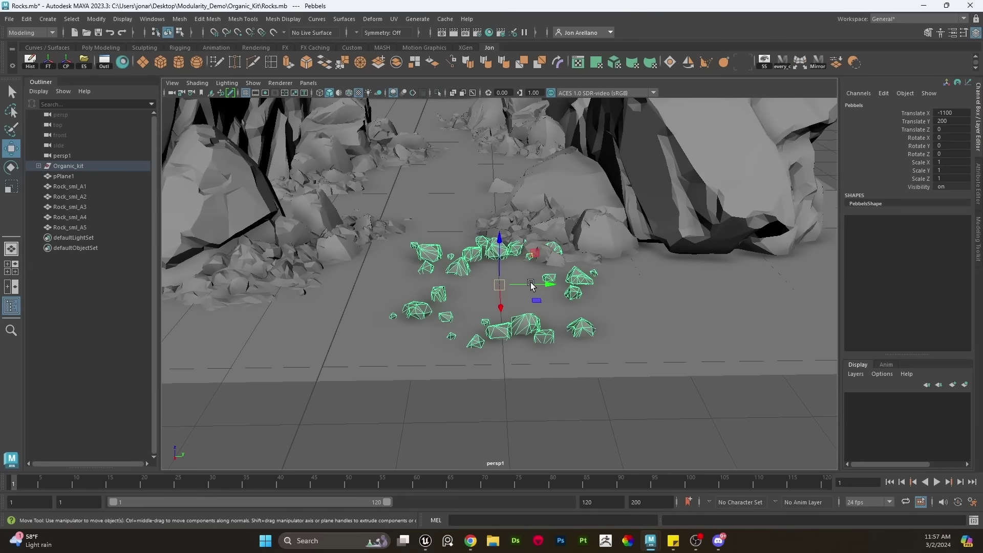
# Move the pebbles to the second wall's near mound at about X -1299, Y 230 and scale them uniformly to about 0.85
pyautogui.press('f')
pyautogui.moveTo(531, 299); pyautogui.dragTo(559, 219, button='middle')
pyautogui.keyDown('alt'); pyautogui.moveTo(559, 220); pyautogui.dragTo(556, 258); pyautogui.keyUp('alt')
pyautogui.press('r')
pyautogui.press('w')
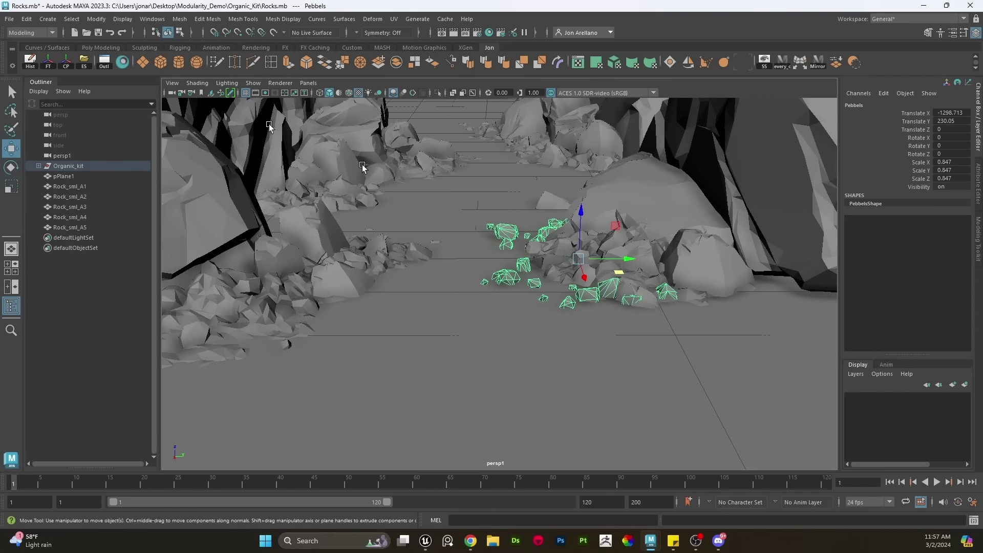
# Freeze the pebbles' transformations and lower them by about 2 units into the ground
pyautogui.click(48, 64)
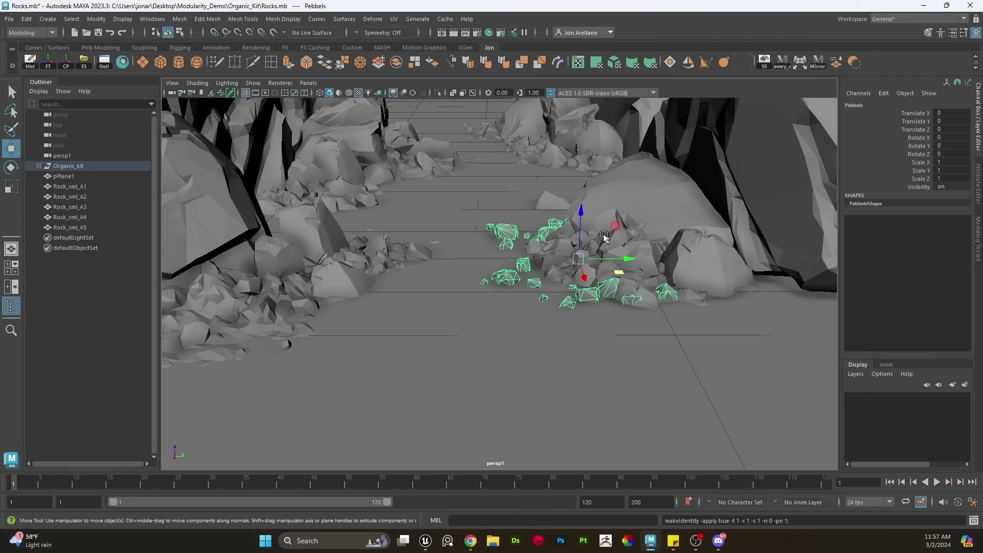
pyautogui.moveTo(586, 211); pyautogui.dragTo(578, 211)
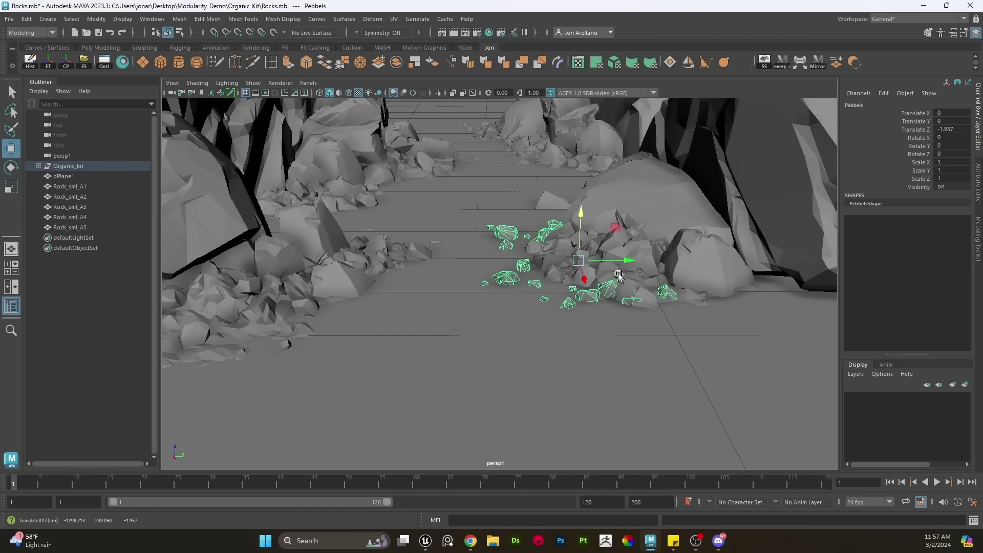
# Place a pebble copy by the first wall's near rocks at about X 33, Y -285, rotated -45 degrees about Z
pyautogui.moveTo(619, 274); pyautogui.dragTo(390, 273)
pyautogui.hotkey('ctrl', 'd')
pyautogui.press('e')
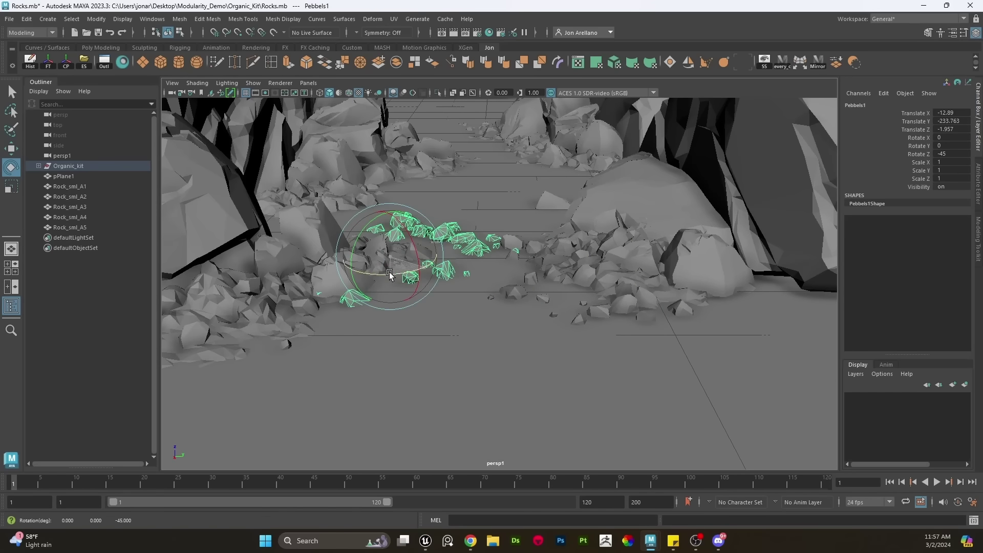
pyautogui.press('w')
# Place two more rotated pebble copies, one by the second wall's far rocks and one by the first wall's middle rocks
pyautogui.moveTo(471, 305); pyautogui.dragTo(589, 220, button='middle')
pyautogui.scroll(1, 425, 322)
pyautogui.hotkey('ctrl', 'd')
pyautogui.press('e')
pyautogui.scroll(1, 461, 226)
pyautogui.press('w')
pyautogui.scroll(-2, 428, 243)
pyautogui.hotkey('ctrl', 'd')
pyautogui.press('e')
pyautogui.moveTo(589, 219)
pyautogui.mouseDown(button='middle')
pyautogui.moveTo(546, 230)
pyautogui.moveTo(575, 215)
pyautogui.mouseUp(button='middle')
pyautogui.press('w')
# Place a further pebble copy by the first wall's far rocks and adjust its rotation and position
pyautogui.hotkey('ctrl', 'd')
pyautogui.keyDown('alt'); pyautogui.moveTo(574, 215); pyautogui.dragTo(445, 194); pyautogui.keyUp('alt')
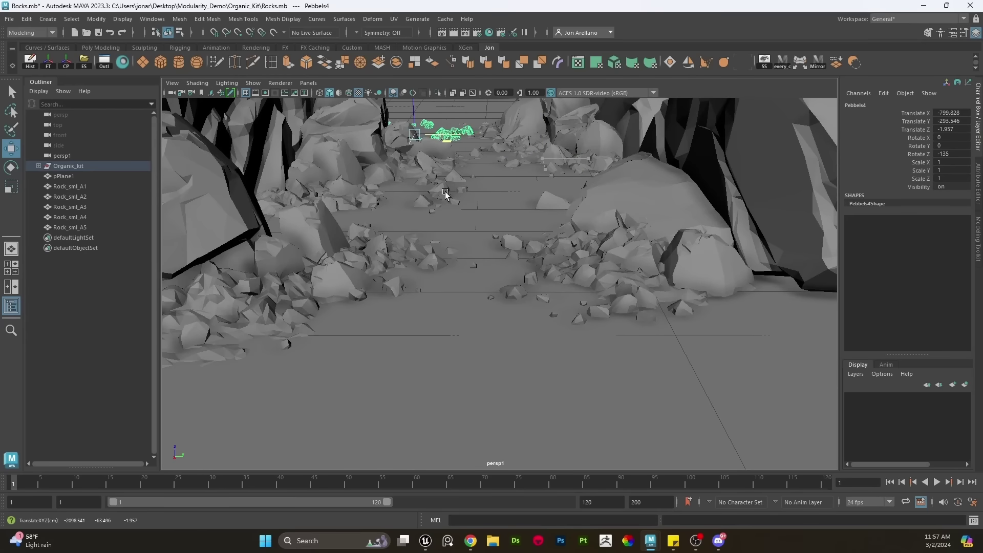
pyautogui.scroll(1, 437, 199)
pyautogui.press('e')
pyautogui.moveTo(444, 194); pyautogui.dragTo(473, 203, button='middle')
pyautogui.press('w')
pyautogui.scroll(-3, 435, 201)
pyautogui.press('e')
pyautogui.press('w')
pyautogui.scroll(-5, 492, 176)
pyautogui.click(501, 132)
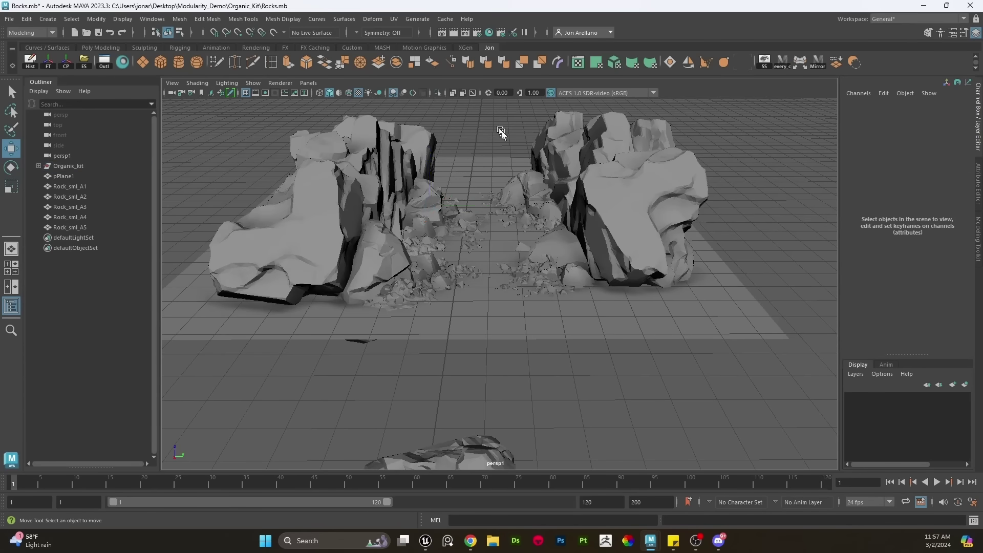
# Examine the dressed passage between both rock walls from a low viewpoint
pyautogui.keyDown('alt'); pyautogui.moveTo(567, 208); pyautogui.dragTo(562, 189); pyautogui.keyUp('alt')
pyautogui.scroll(5, 560, 195)
pyautogui.keyDown('alt'); pyautogui.moveTo(559, 201); pyautogui.dragTo(567, 284, button='middle'); pyautogui.keyUp('alt')
pyautogui.moveTo(568, 283)
pyautogui.keyDown('alt'); pyautogui.mouseDown()
pyautogui.moveTo(572, 278)
pyautogui.moveTo(572, 301)
pyautogui.mouseUp(); pyautogui.keyUp('alt')
pyautogui.keyDown('alt'); pyautogui.moveTo(565, 336); pyautogui.dragTo(554, 327, button='middle'); pyautogui.keyUp('alt')
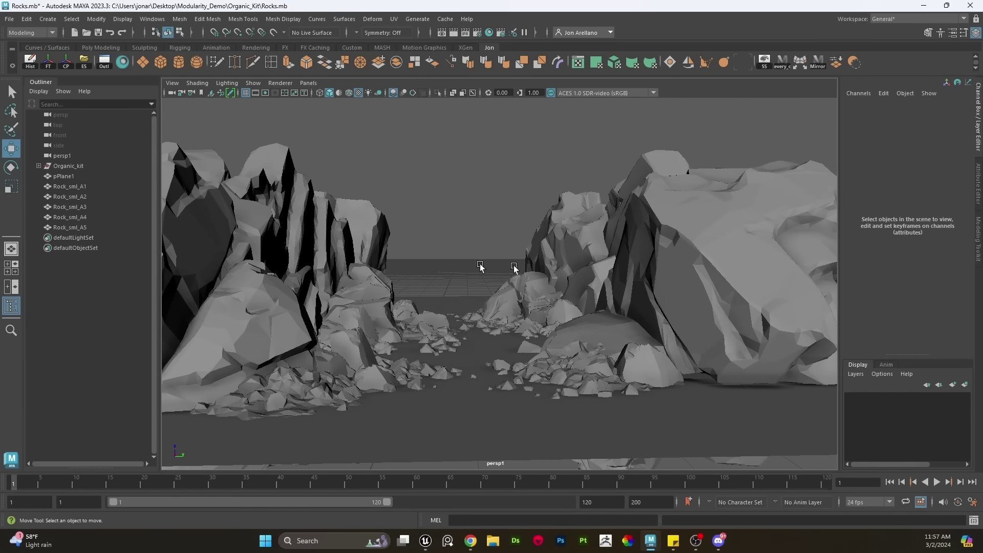
pyautogui.keyDown('alt'); pyautogui.moveTo(462, 315); pyautogui.dragTo(457, 339); pyautogui.keyUp('alt')
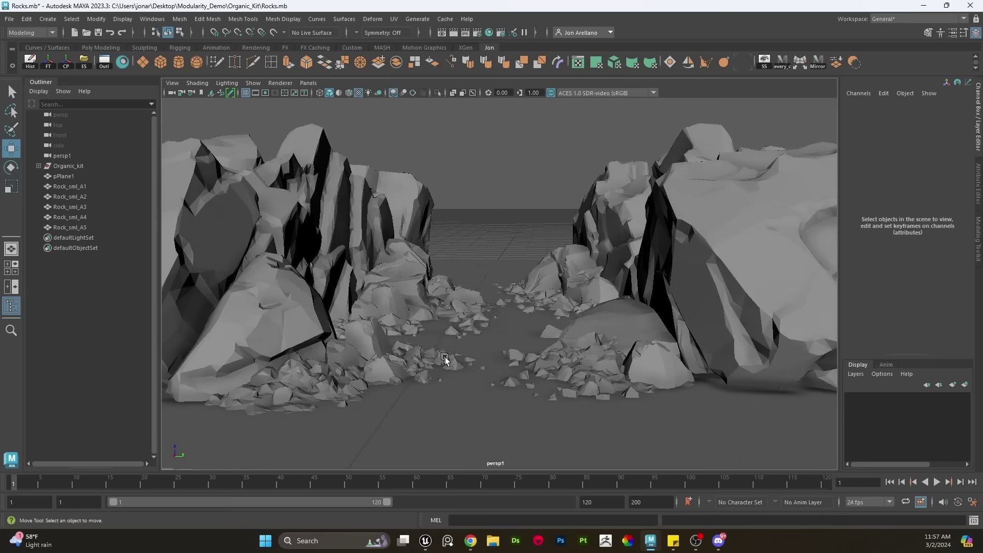
# Compare the first wall's near pebbles, large rock, medium rock and small rocks by selecting them, and review the overall passage
pyautogui.click(437, 355)
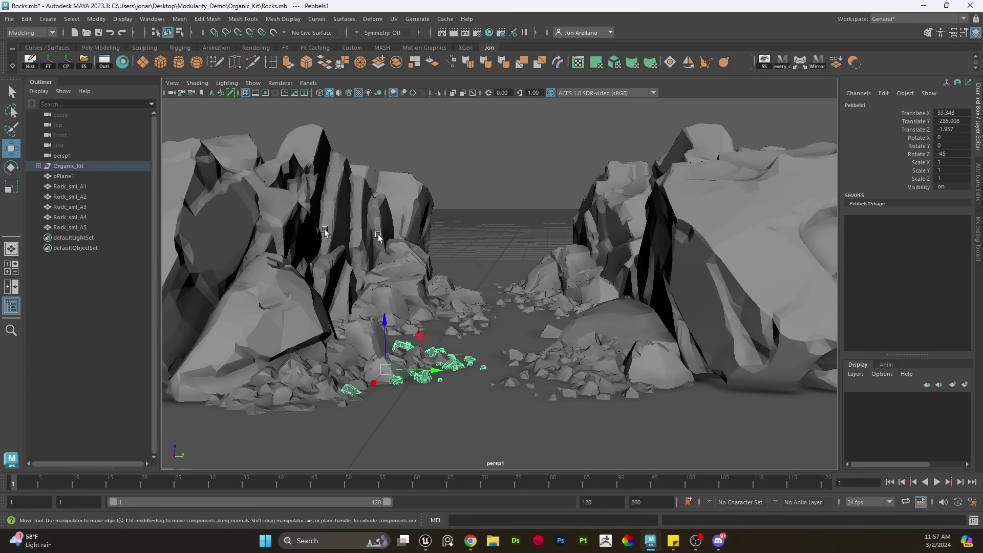
pyautogui.scroll(-4, 251, 233)
pyautogui.keyDown('alt'); pyautogui.moveTo(281, 244); pyautogui.dragTo(309, 245, button='middle'); pyautogui.keyUp('alt')
pyautogui.click(291, 243)
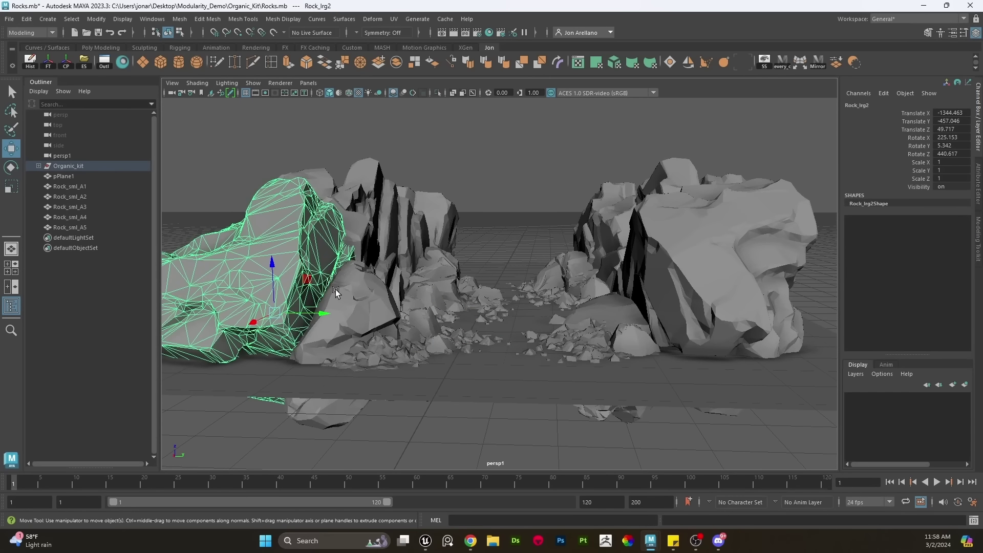
pyautogui.keyDown('shift'); pyautogui.click(369, 314); pyautogui.keyUp('shift')
pyautogui.click(428, 340)
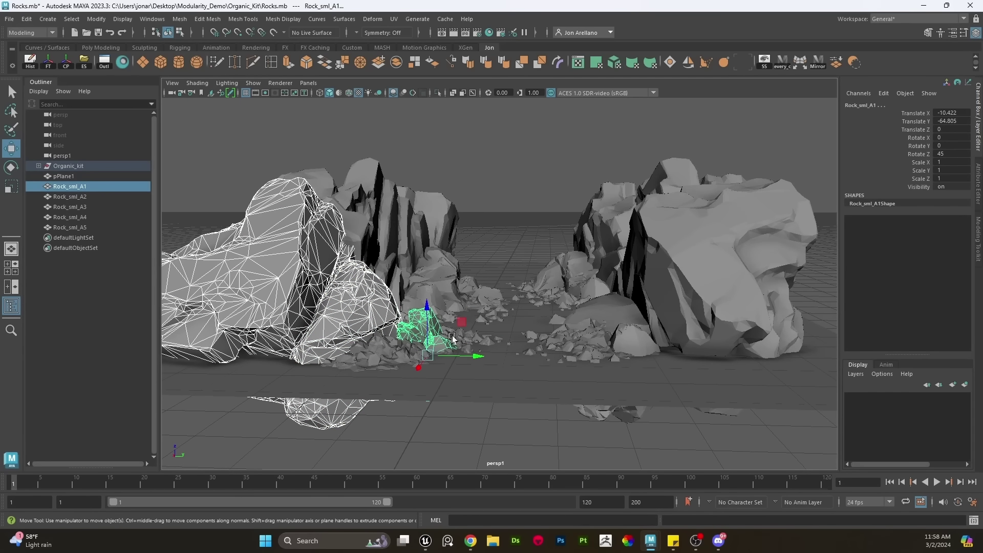
pyautogui.click(530, 224)
pyautogui.scroll(2, 531, 224)
pyautogui.scroll(3, 487, 303)
pyautogui.scroll(-2, 487, 303)
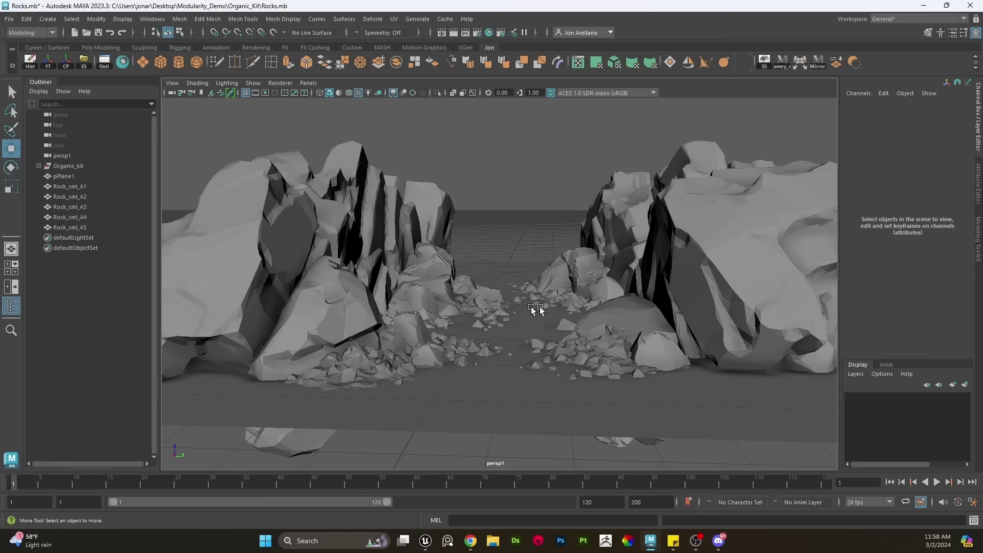
# Examine the second wall's near medium rock, small rock cluster, mound and pebbles one after another, undoing any accidental shift
pyautogui.keyDown('alt'); pyautogui.moveTo(444, 345); pyautogui.dragTo(636, 310); pyautogui.keyUp('alt')
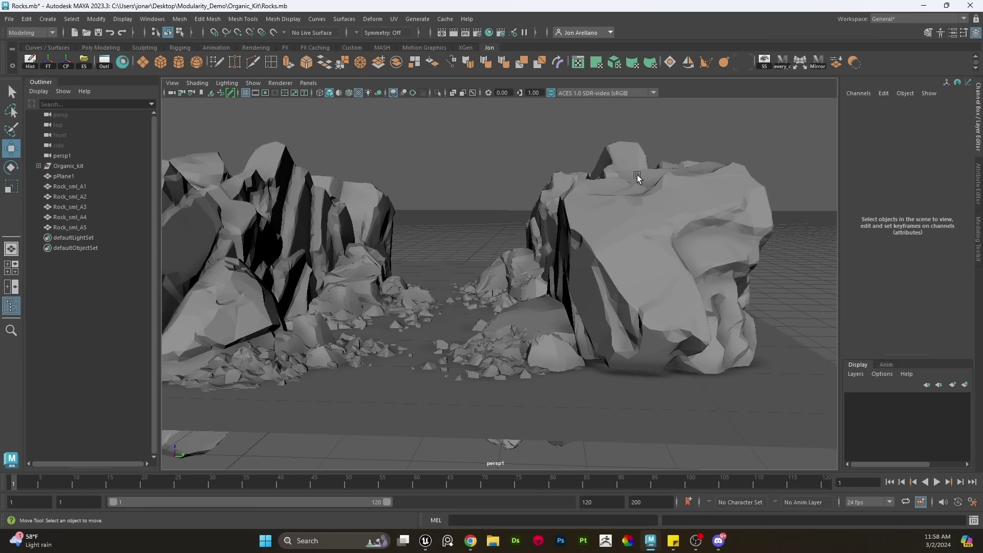
pyautogui.click(556, 324)
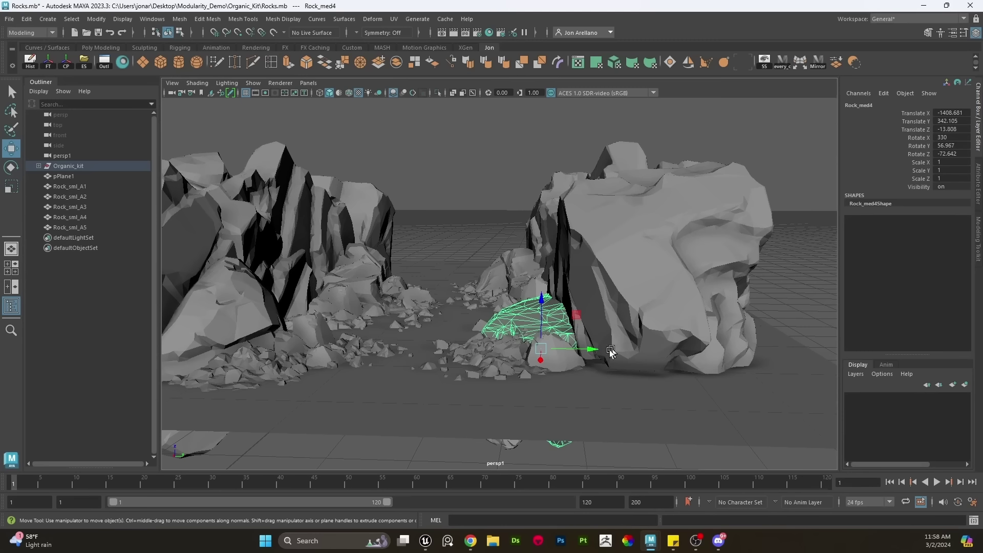
pyautogui.click(508, 359)
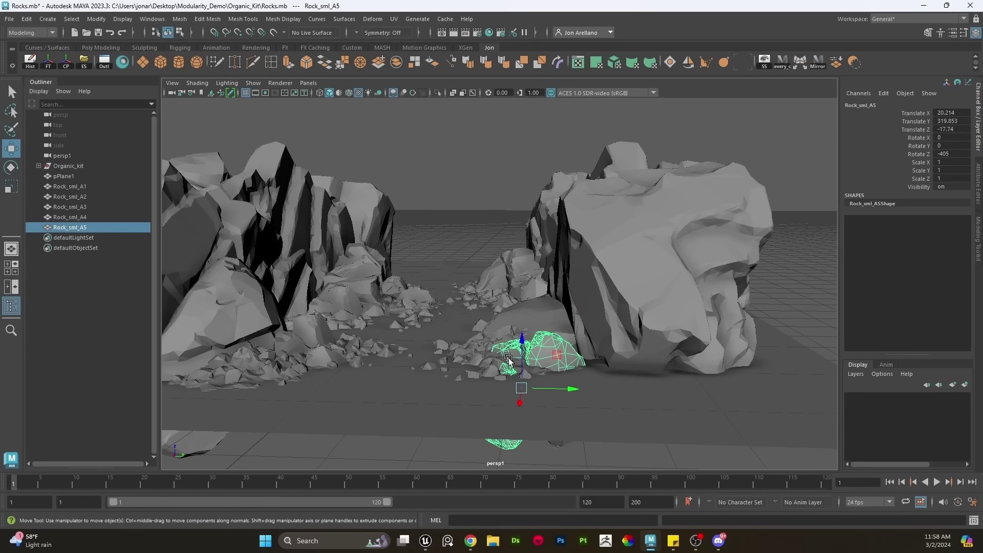
pyautogui.click(482, 354)
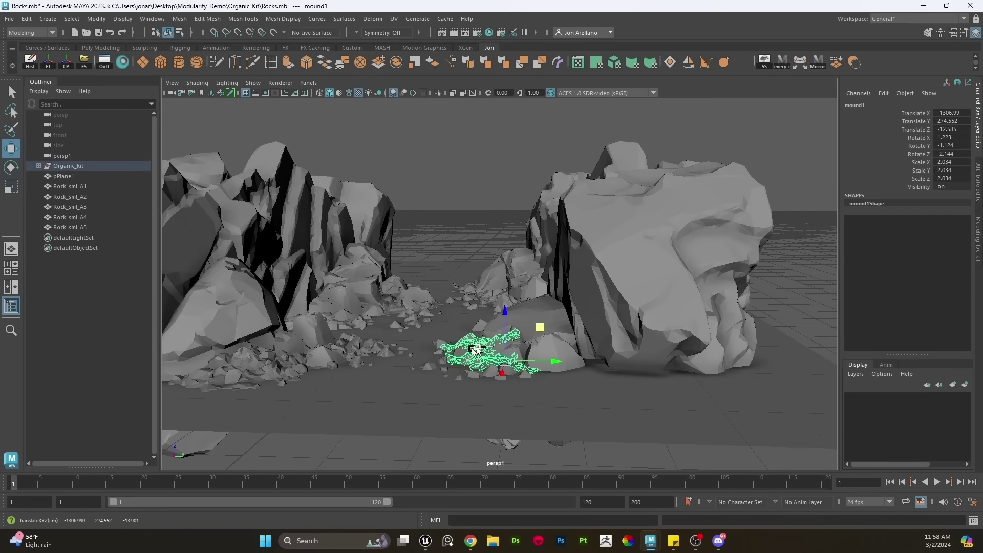
pyautogui.click(437, 364)
pyautogui.moveTo(517, 327)
pyautogui.mouseDown()
pyautogui.moveTo(501, 329)
pyautogui.moveTo(516, 325)
pyautogui.mouseUp()
pyautogui.hotkey('ctrl', 'z')
pyautogui.click(488, 221)
pyautogui.scroll(-4, 487, 238)
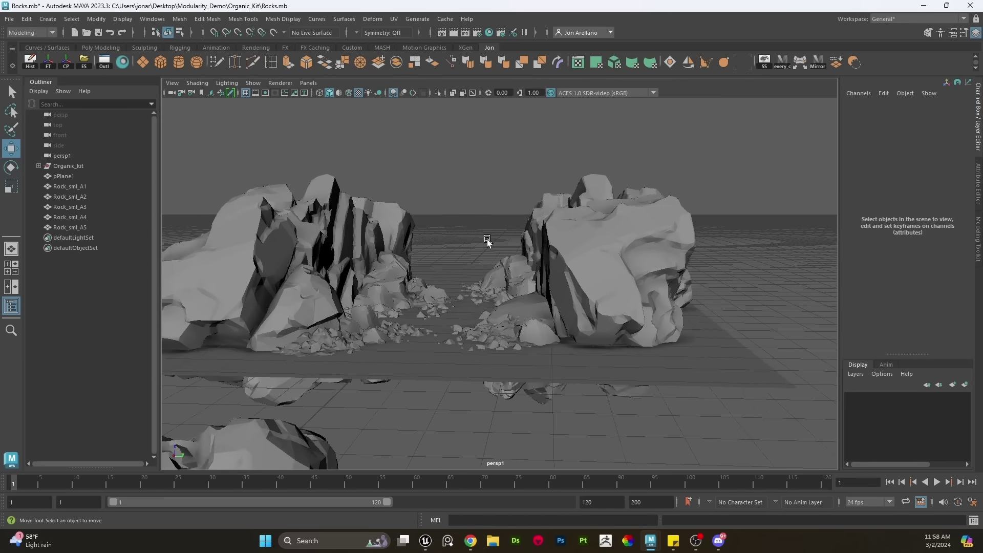
# Examine the finished rock passage from above alongside the loose rock and pebble kit pieces
pyautogui.keyDown('alt'); pyautogui.moveTo(487, 257); pyautogui.dragTo(540, 271, button='middle'); pyautogui.keyUp('alt')
pyautogui.keyDown('alt'); pyautogui.moveTo(539, 272); pyautogui.dragTo(422, 290); pyautogui.keyUp('alt')
pyautogui.scroll(-5, 540, 301)
pyautogui.keyDown('alt'); pyautogui.moveTo(422, 289); pyautogui.dragTo(529, 333, button='middle'); pyautogui.keyUp('alt')
pyautogui.scroll(-5, 504, 333)
pyautogui.scroll(2, 503, 333)
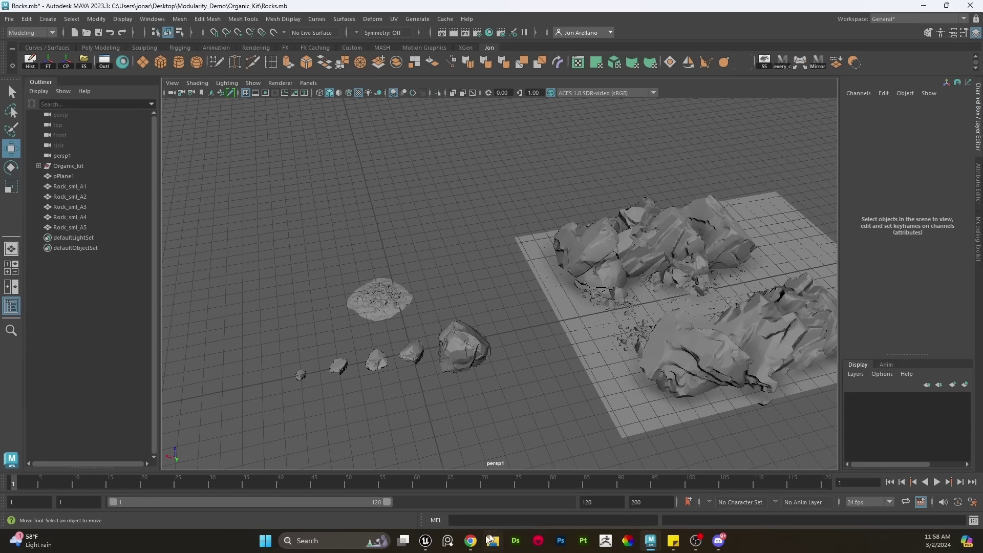
# Switch to the Beyond Extent presentation in Google Slides and present the "Demo Part 2 - Texturing Kit Assets" slide full screen
pyautogui.moveTo(470, 540)
pyautogui.click(417, 467)
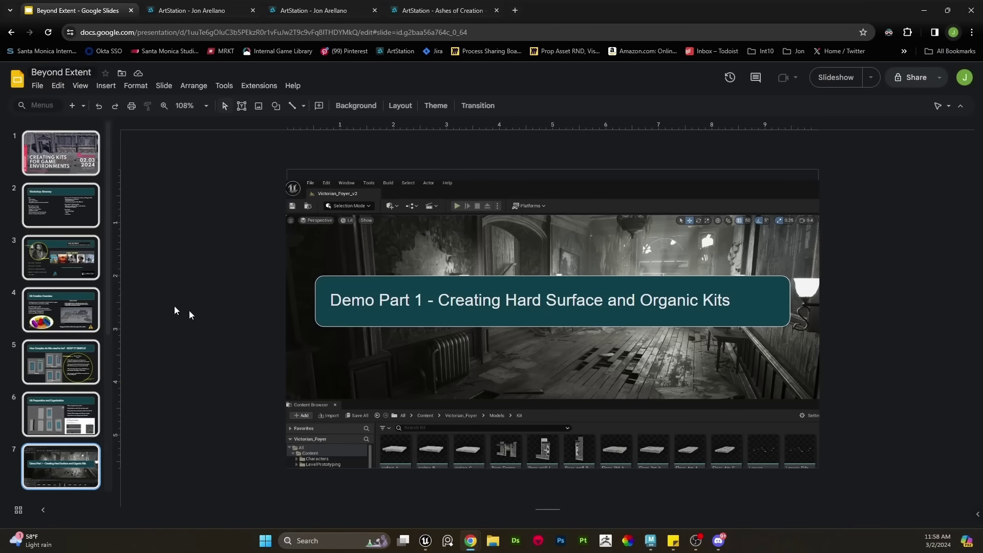
pyautogui.scroll(-3, 106, 370)
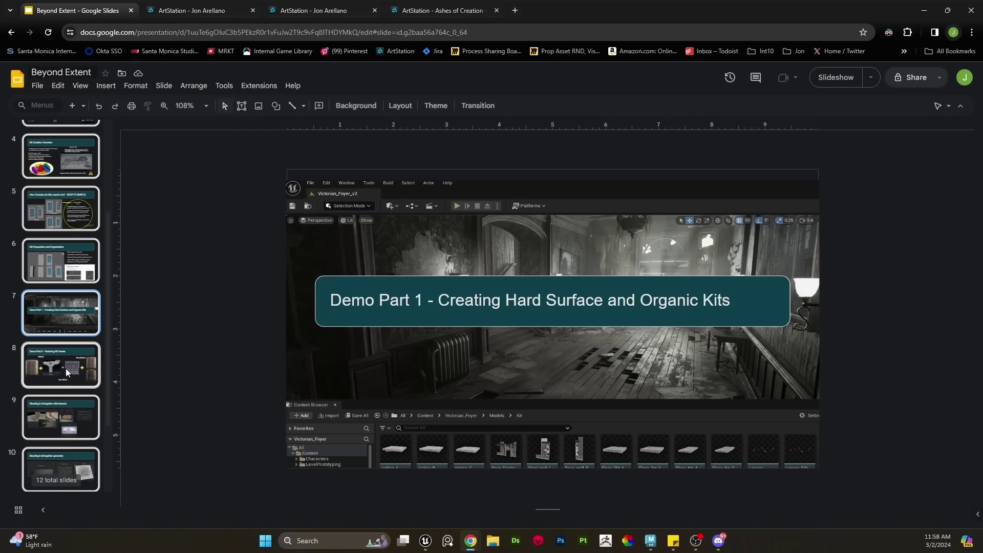
pyautogui.click(65, 367)
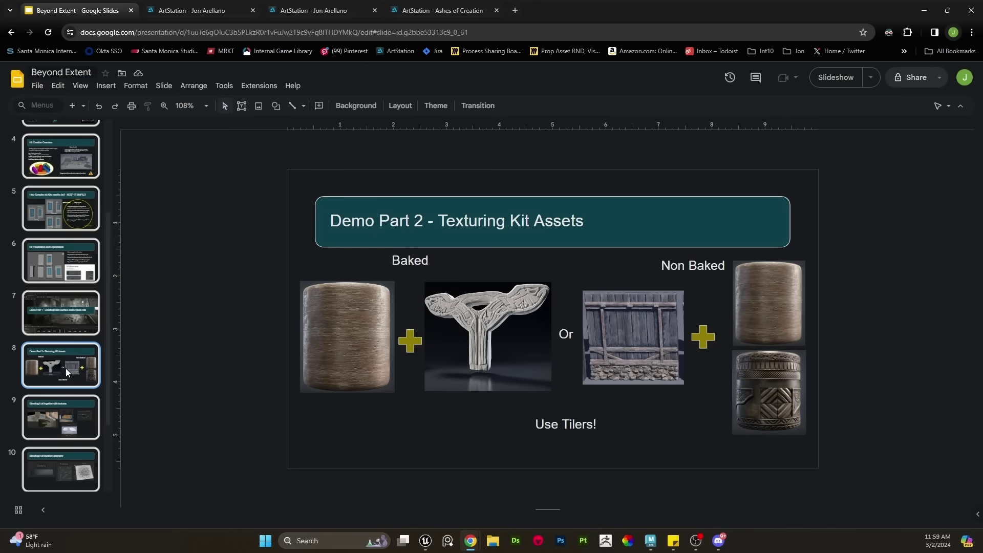
pyautogui.click(842, 73)
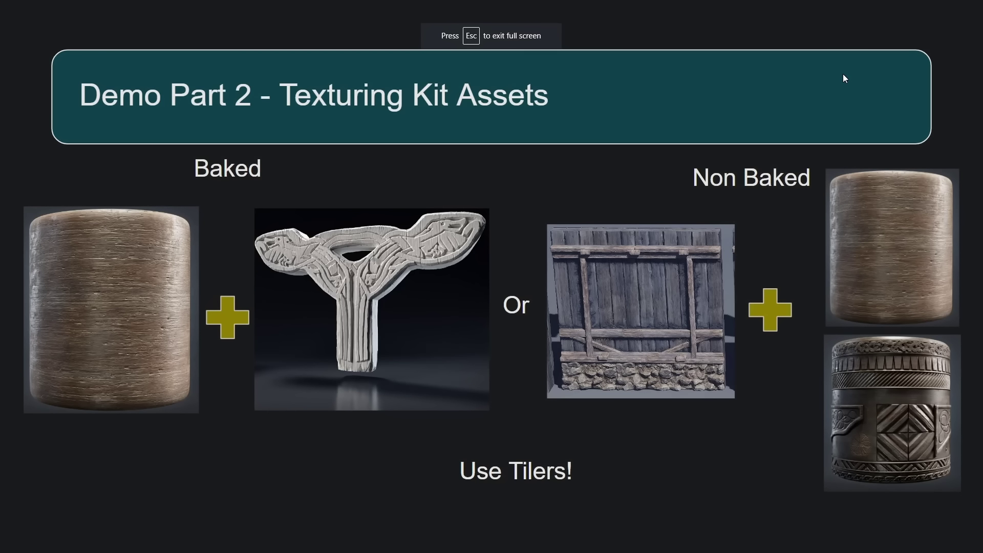
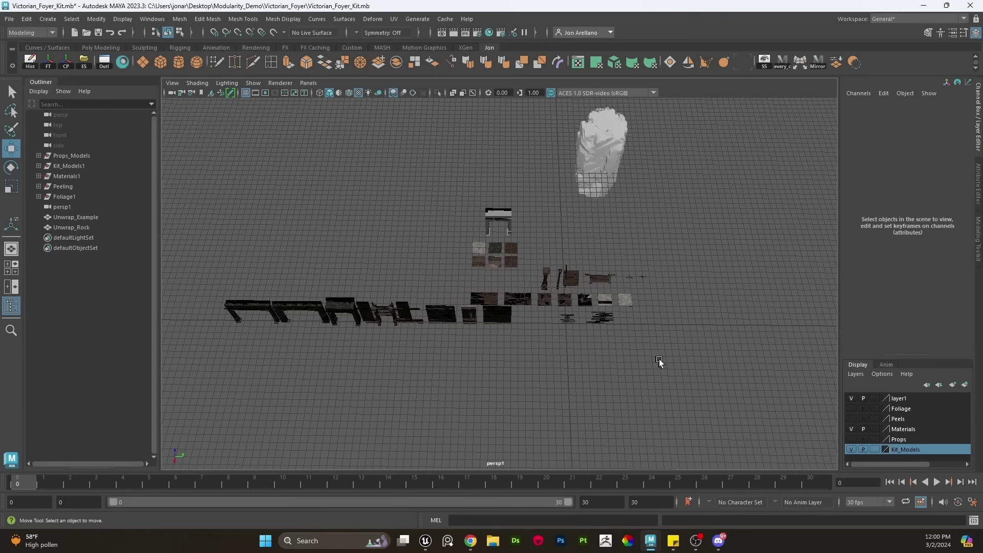
# Try to snap all the laid-out foyer kit models onto one grid point, and undo the move
pyautogui.moveTo(655, 359); pyautogui.dragTo(239, 281)
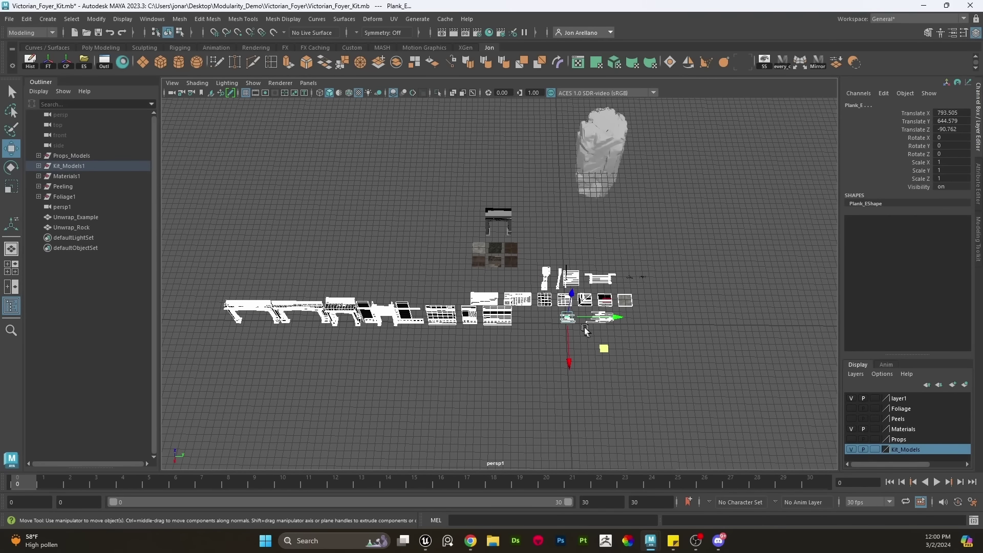
pyautogui.press('x')
pyautogui.moveTo(566, 317); pyautogui.dragTo(568, 332)
pyautogui.keyDown('alt'); pyautogui.moveTo(570, 332); pyautogui.dragTo(691, 353, button='right'); pyautogui.keyUp('alt')
pyautogui.keyDown('alt'); pyautogui.moveTo(691, 353); pyautogui.dragTo(598, 314, button='middle'); pyautogui.keyUp('alt')
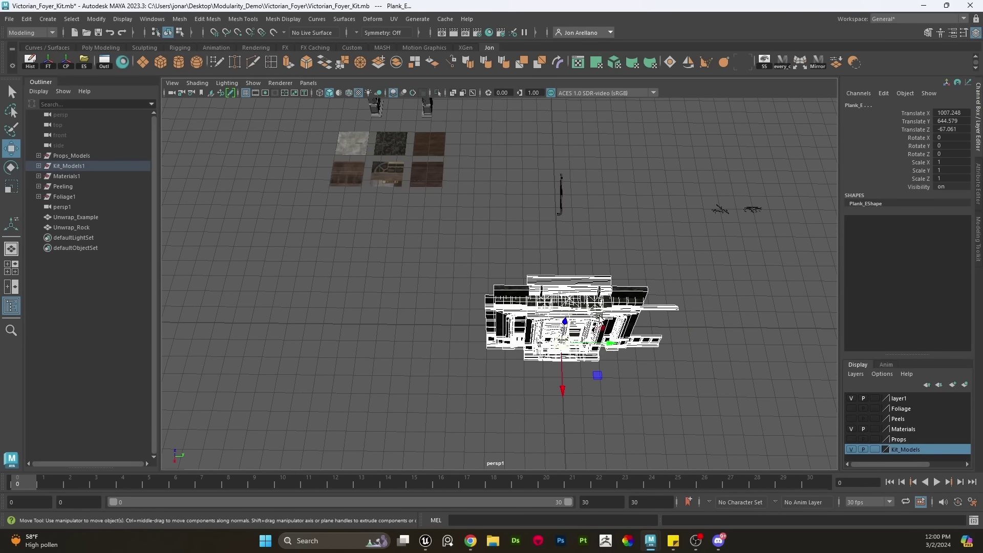
pyautogui.hotkey('ctrl', 'z')
pyautogui.scroll(-6, 763, 307)
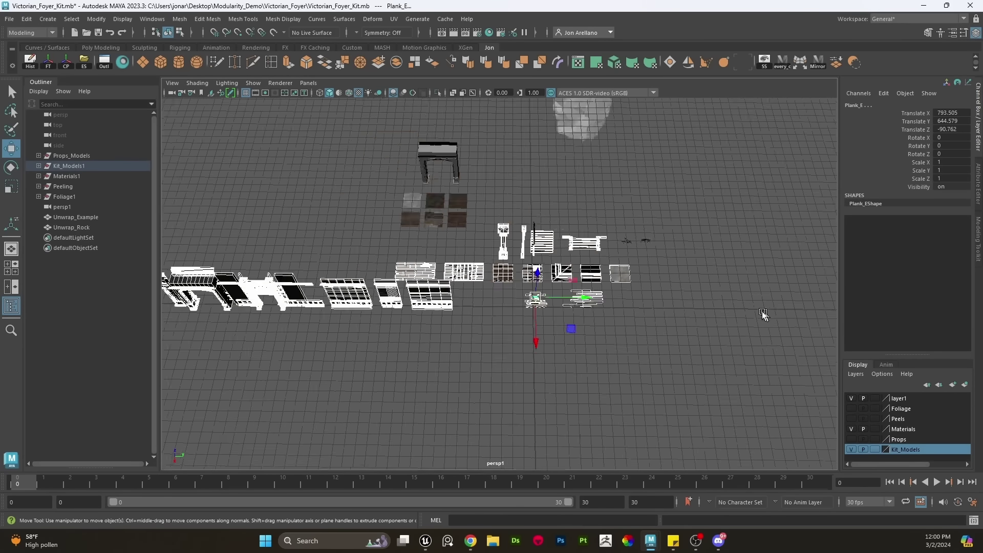
# Stack all the kit models on a shared grid point again, inspect the pile up close, and restore their layout
pyautogui.moveTo(685, 355); pyautogui.dragTo(305, 256)
pyautogui.scroll(3, 616, 298)
pyautogui.moveTo(616, 299); pyautogui.dragTo(617, 304)
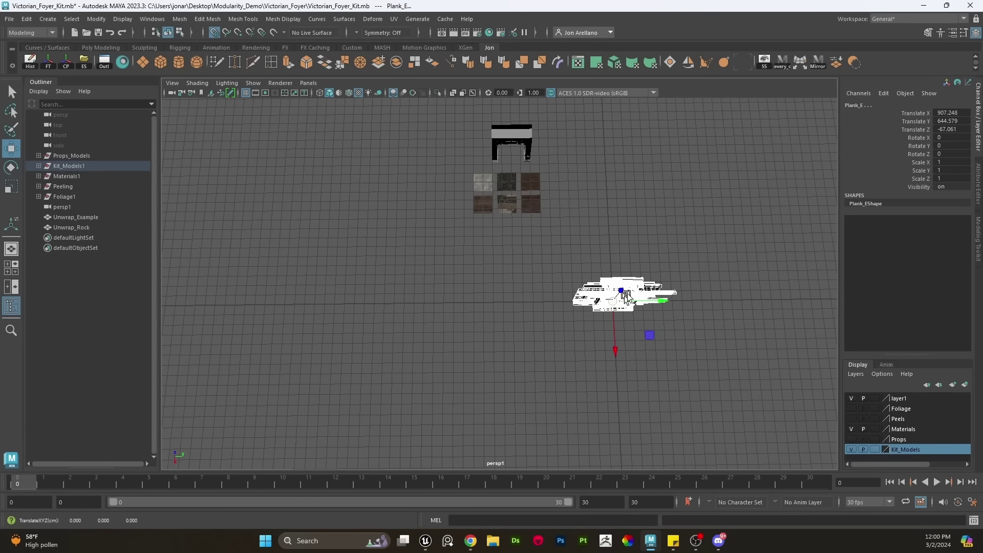
pyautogui.keyDown('alt'); pyautogui.moveTo(617, 304); pyautogui.dragTo(691, 309, button='right'); pyautogui.keyUp('alt')
pyautogui.keyDown('alt'); pyautogui.moveTo(691, 309); pyautogui.dragTo(560, 280, button='middle'); pyautogui.keyUp('alt')
pyautogui.keyDown('alt'); pyautogui.moveTo(667, 298); pyautogui.dragTo(660, 226); pyautogui.keyUp('alt')
pyautogui.keyDown('alt'); pyautogui.moveTo(660, 225); pyautogui.dragTo(563, 332, button='middle'); pyautogui.keyUp('alt')
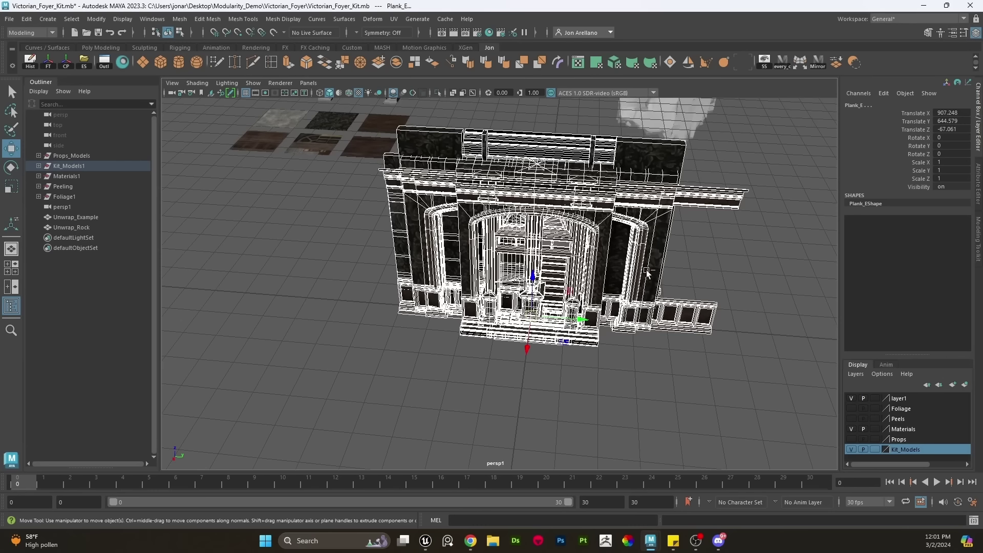
pyautogui.hotkey('ctrl', 'z')
pyautogui.click(703, 368)
# Hide the Kit_Models display layer
pyautogui.keyDown('alt'); pyautogui.moveTo(603, 278); pyautogui.dragTo(607, 319, button='middle'); pyautogui.keyUp('alt')
pyautogui.keyDown('alt'); pyautogui.moveTo(606, 317); pyautogui.dragTo(598, 346); pyautogui.keyUp('alt')
pyautogui.keyDown('alt'); pyautogui.moveTo(598, 346); pyautogui.dragTo(573, 321, button='right'); pyautogui.keyUp('alt')
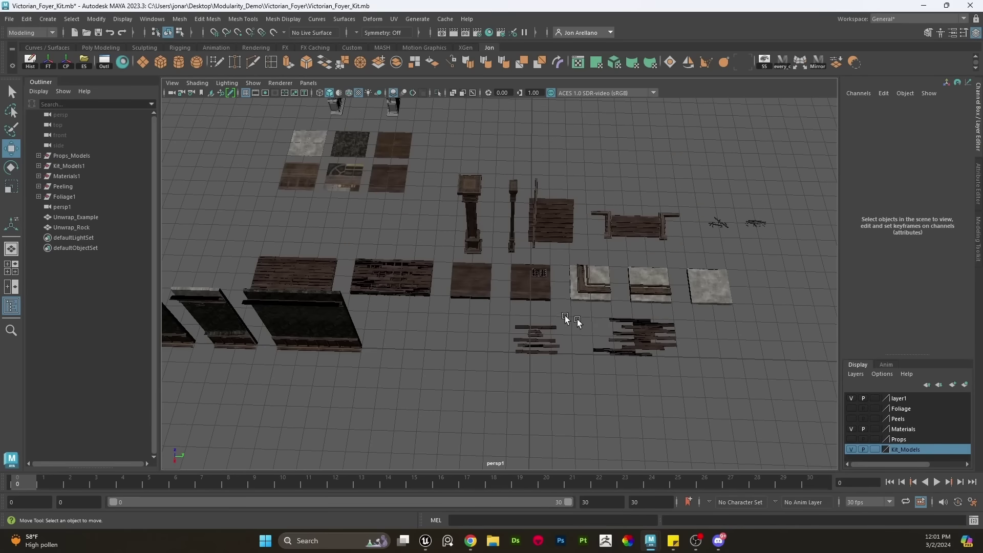
pyautogui.click(852, 449)
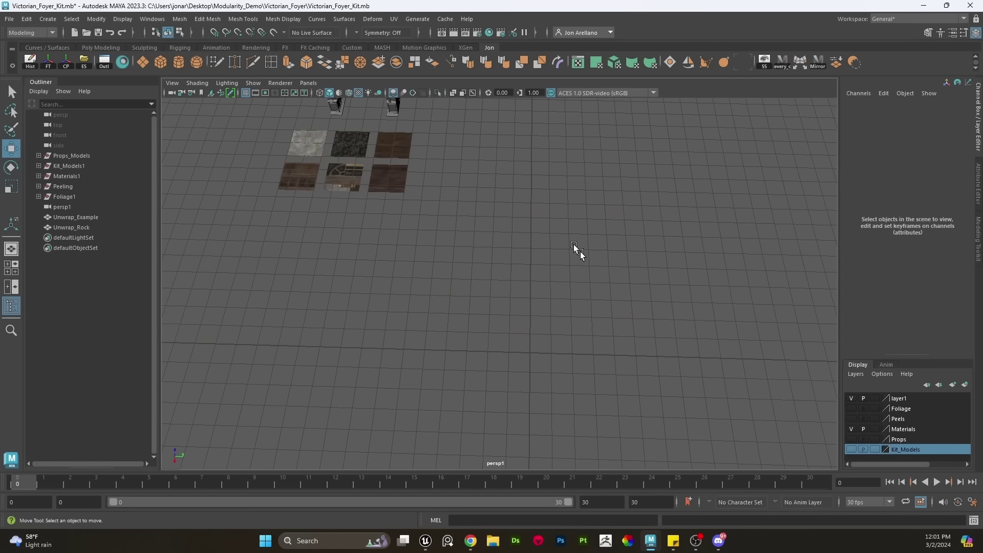
# Examine the Unwrap_Example arch and the rock model, selecting each of them
pyautogui.keyDown('alt'); pyautogui.moveTo(574, 247); pyautogui.dragTo(575, 326, button='middle'); pyautogui.keyUp('alt')
pyautogui.keyDown('alt'); pyautogui.moveTo(575, 326); pyautogui.dragTo(560, 276); pyautogui.keyUp('alt')
pyautogui.scroll(2, 543, 270)
pyautogui.keyDown('alt'); pyautogui.moveTo(533, 270); pyautogui.dragTo(552, 325, button='middle'); pyautogui.keyUp('alt')
pyautogui.keyDown('alt'); pyautogui.moveTo(552, 325); pyautogui.dragTo(496, 232); pyautogui.keyUp('alt')
pyautogui.click(496, 231)
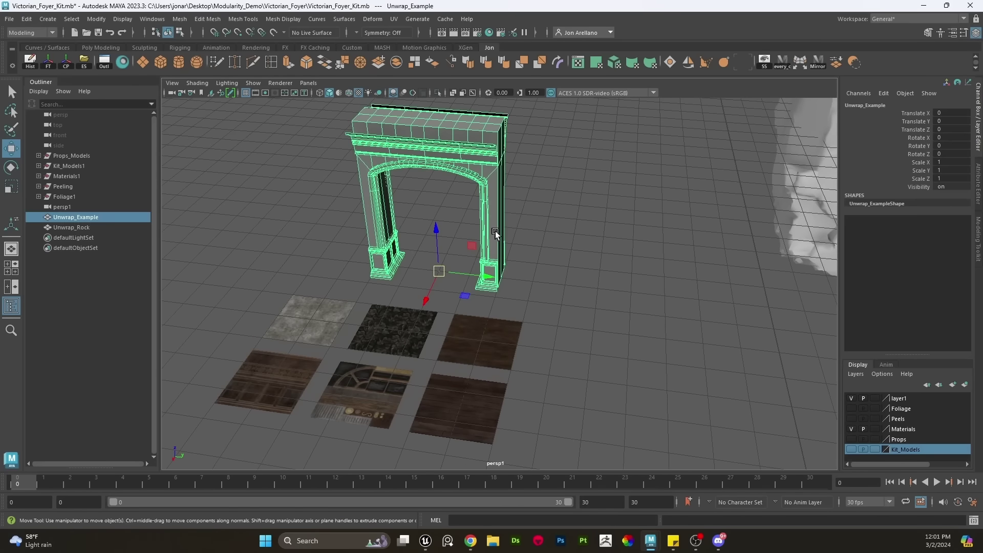
pyautogui.click(790, 207)
pyautogui.keyDown('alt'); pyautogui.moveTo(790, 207); pyautogui.dragTo(782, 214); pyautogui.keyUp('alt')
pyautogui.click(495, 225)
pyautogui.scroll(3, 615, 256)
pyautogui.keyDown('alt'); pyautogui.moveTo(630, 256); pyautogui.dragTo(663, 269); pyautogui.keyUp('alt')
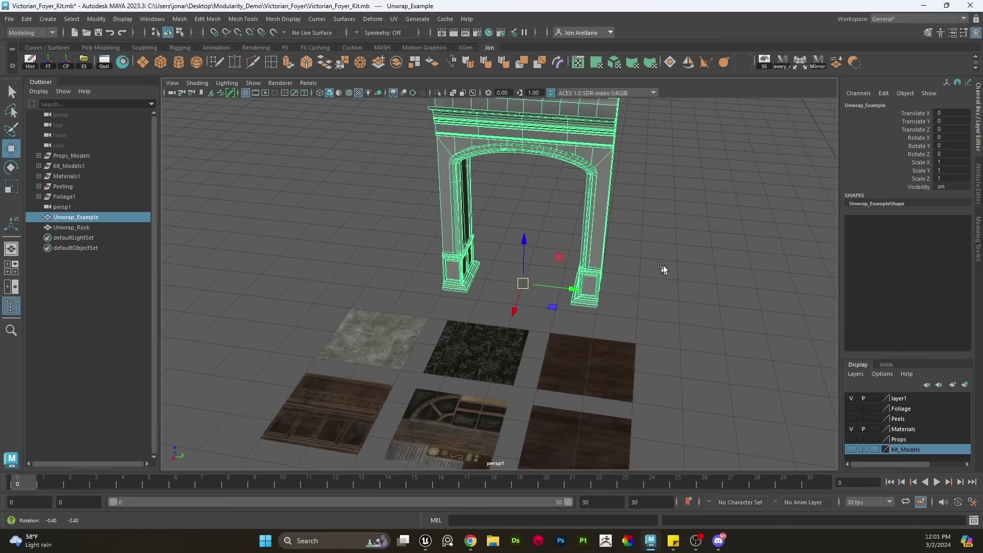
# Examine the six material planes in front of the arch as a set and clear the selection
pyautogui.keyDown('alt'); pyautogui.moveTo(662, 270); pyautogui.dragTo(658, 237, button='middle'); pyautogui.keyUp('alt')
pyautogui.click(611, 302)
pyautogui.keyDown('alt'); pyautogui.moveTo(614, 309); pyautogui.dragTo(628, 333); pyautogui.keyUp('alt')
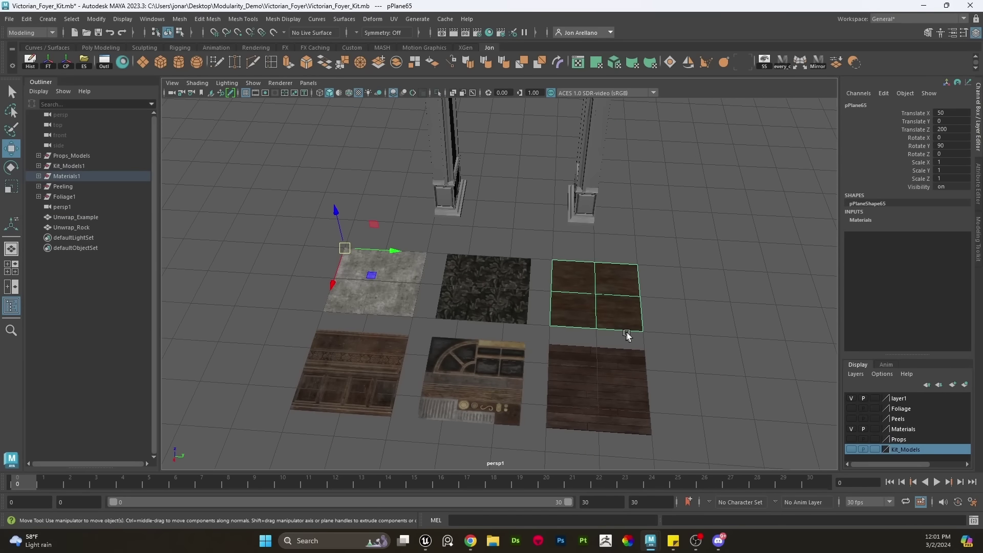
pyautogui.moveTo(692, 439); pyautogui.dragTo(360, 285)
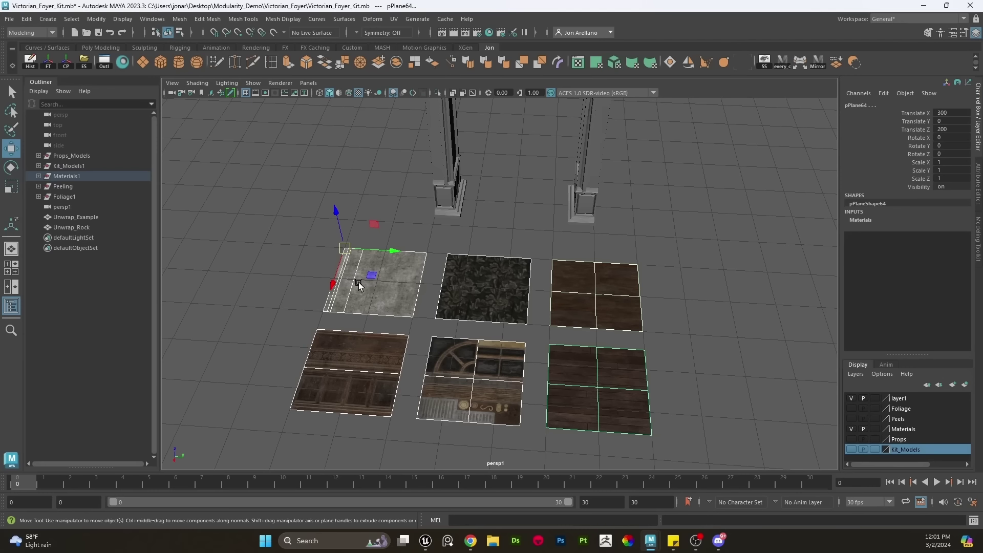
pyautogui.click(456, 241)
pyautogui.scroll(3, 347, 302)
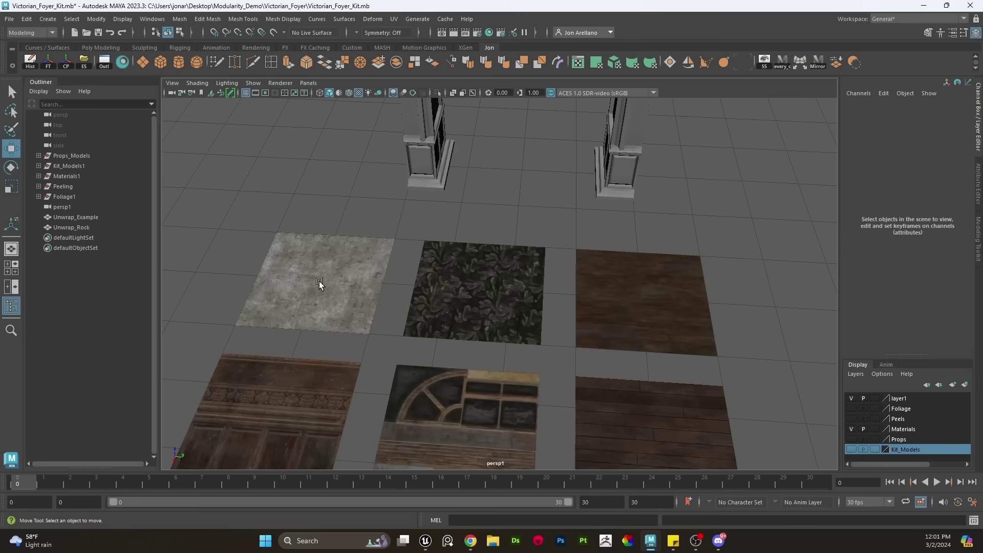
# Select the material planes one by one to compare plaster, wallpaper, plain wood, panel trim, window trim and floorboards
pyautogui.keyDown('alt'); pyautogui.moveTo(319, 285); pyautogui.dragTo(430, 263, button='middle'); pyautogui.keyUp('alt')
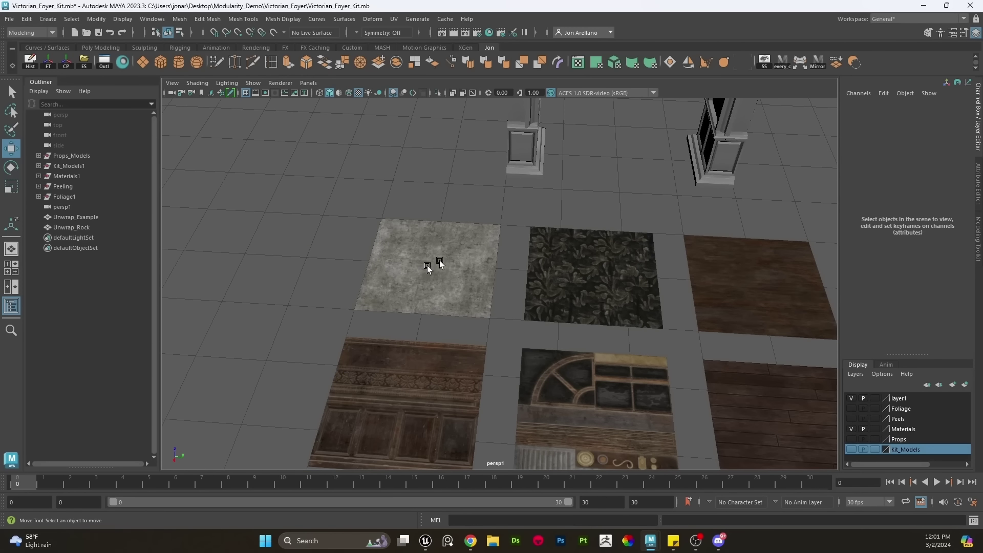
pyautogui.keyDown('alt'); pyautogui.moveTo(521, 319); pyautogui.dragTo(489, 277); pyautogui.keyUp('alt')
pyautogui.click(431, 264)
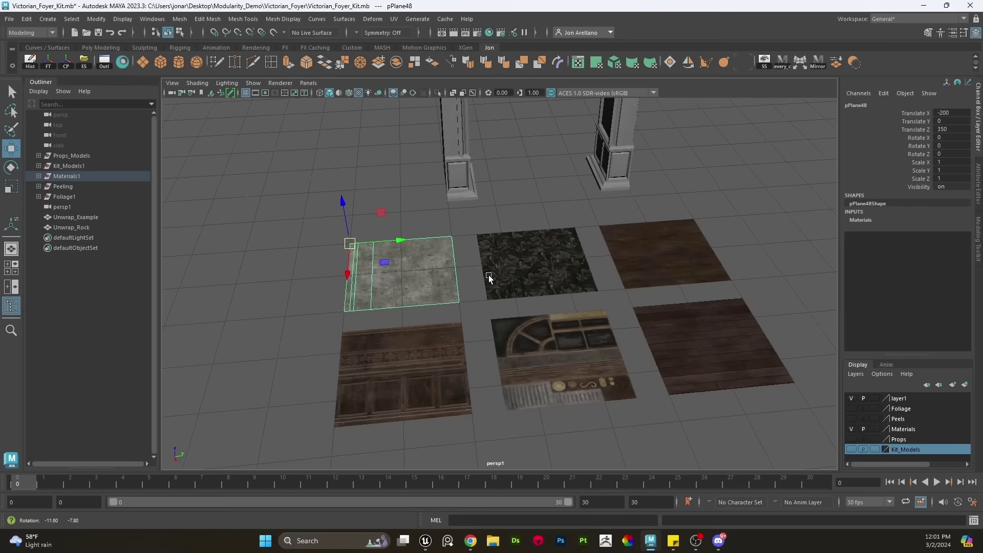
pyautogui.scroll(2, 489, 276)
pyautogui.click(433, 209)
pyautogui.click(513, 241)
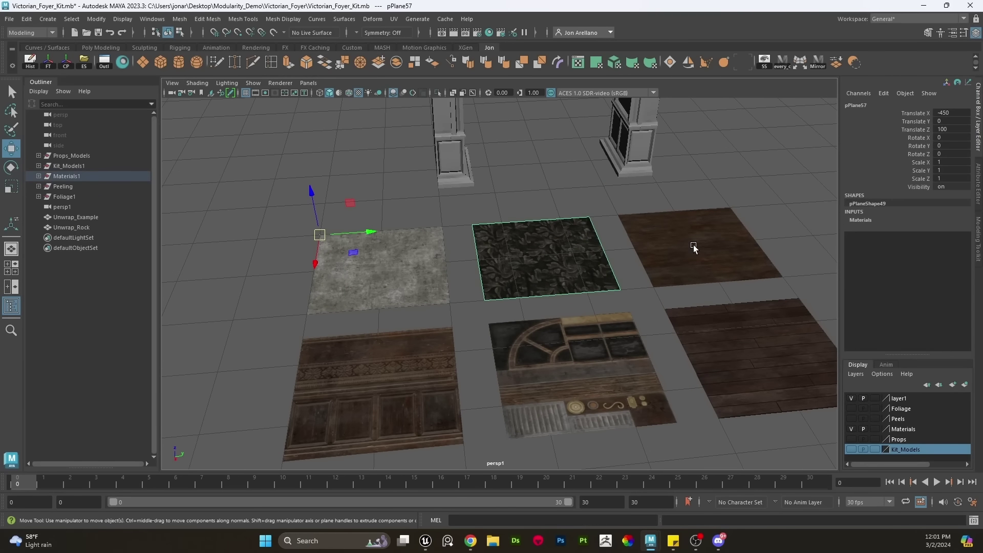
pyautogui.click(693, 247)
pyautogui.keyDown('alt'); pyautogui.moveTo(686, 307); pyautogui.dragTo(627, 333); pyautogui.keyUp('alt')
pyautogui.click(408, 348)
pyautogui.click(529, 366)
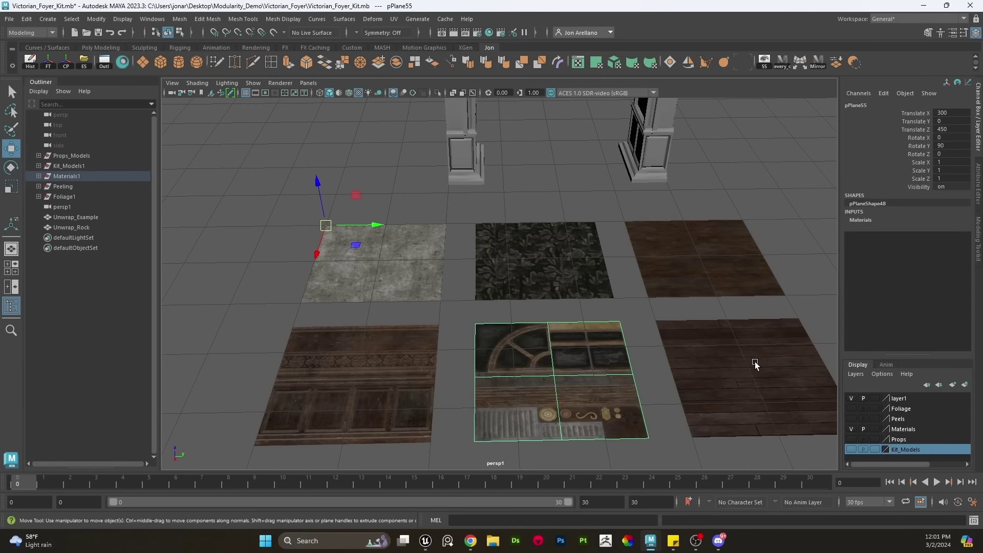
pyautogui.click(754, 364)
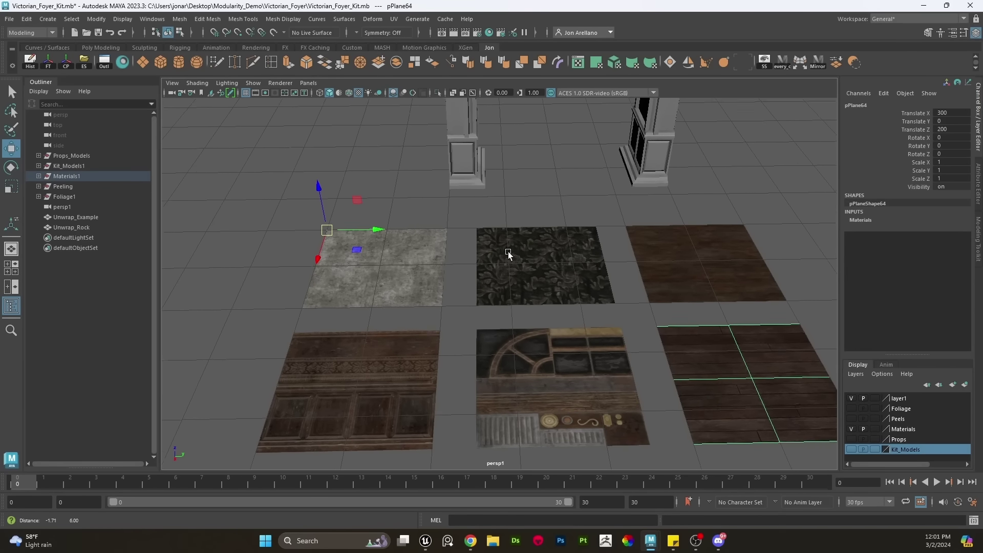
# Examine the plaster plane more closely in relation to the neighbouring materials and the arch
pyautogui.keyDown('alt'); pyautogui.moveTo(507, 252); pyautogui.dragTo(506, 289, button='middle'); pyautogui.keyUp('alt')
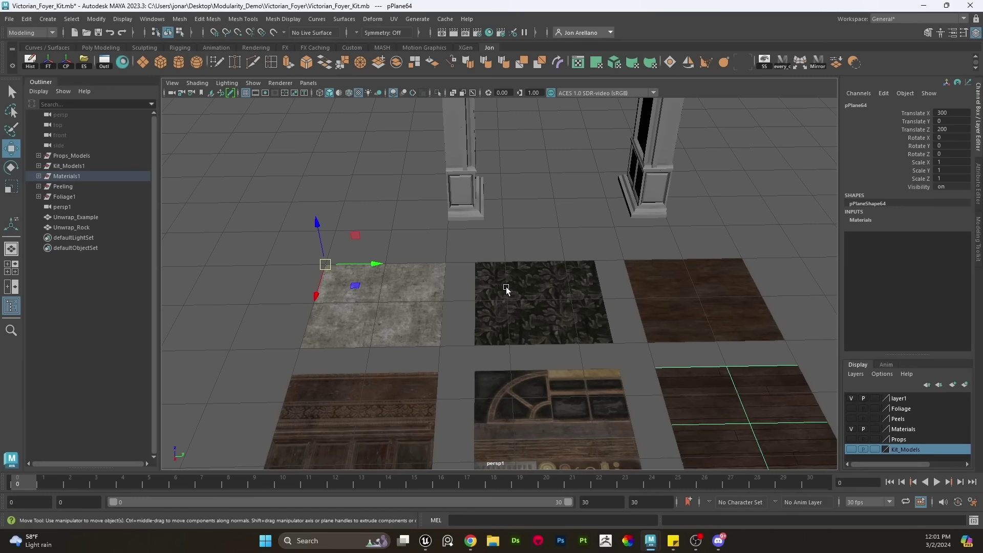
pyautogui.keyDown('alt'); pyautogui.moveTo(424, 267); pyautogui.dragTo(416, 296, button='middle'); pyautogui.keyUp('alt')
pyautogui.click(414, 324)
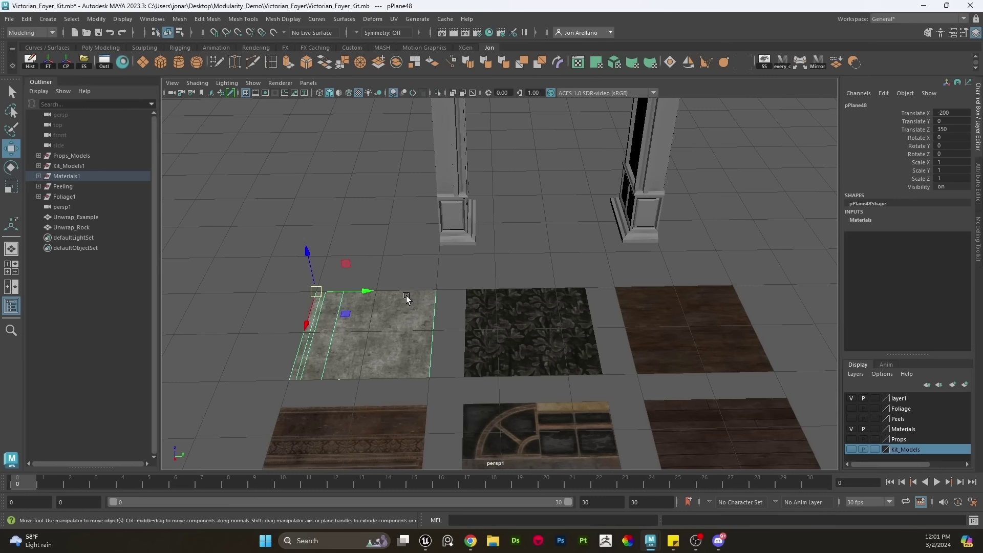
pyautogui.scroll(-5, 441, 287)
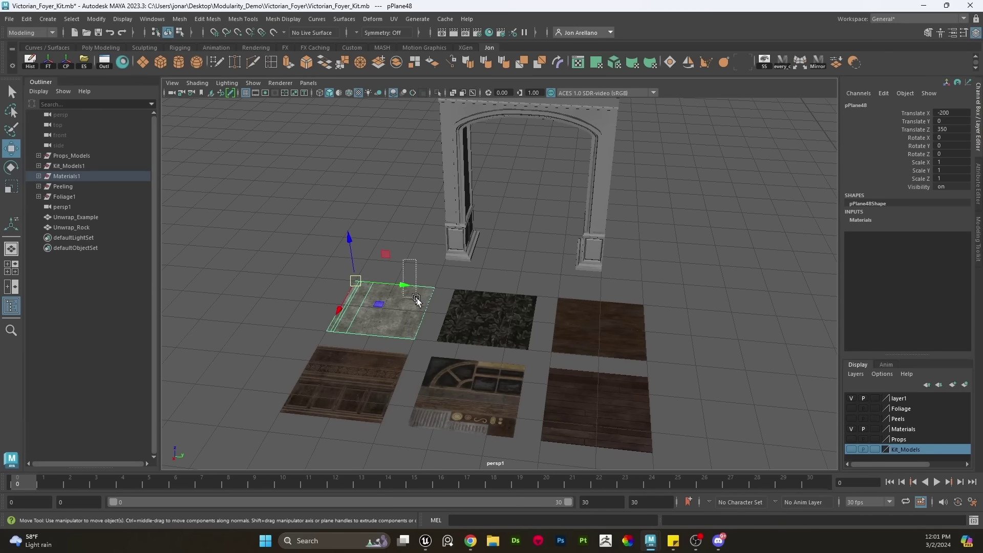
pyautogui.scroll(2, 412, 284)
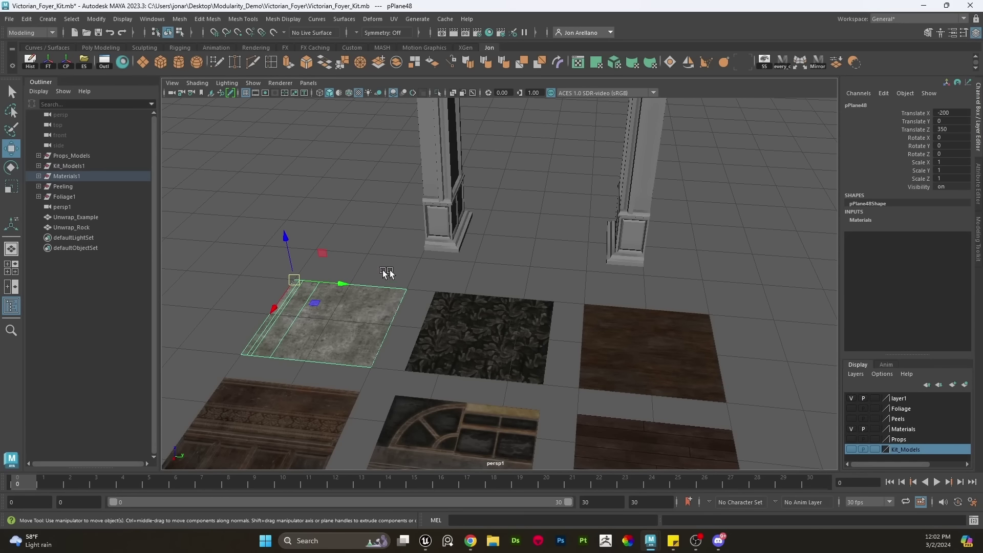
pyautogui.click(467, 272)
pyautogui.scroll(-3, 486, 276)
pyautogui.scroll(6, 504, 280)
pyautogui.scroll(-4, 482, 290)
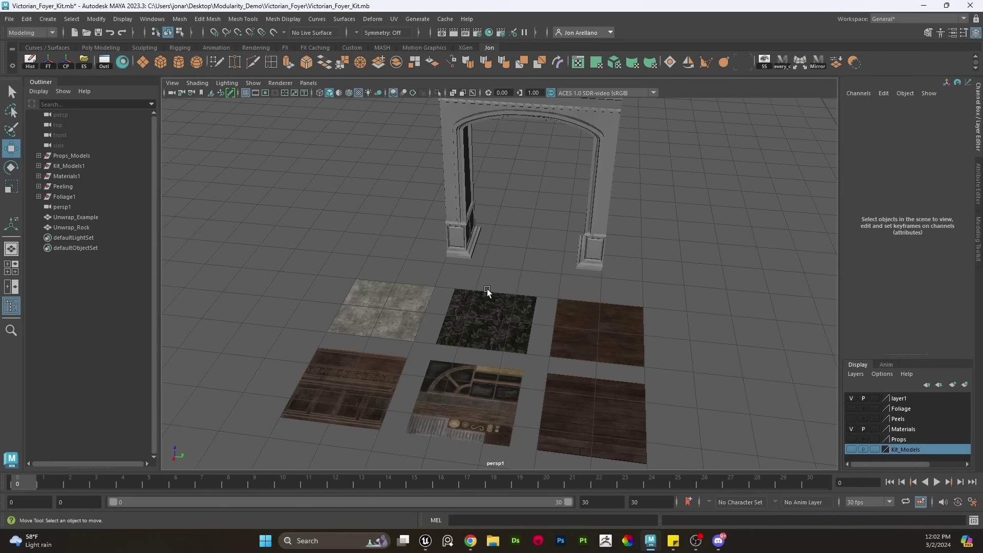
# Review the full set of material planes once more, then select the Unwrap_Example arch for inspection
pyautogui.keyDown('alt'); pyautogui.moveTo(511, 302); pyautogui.dragTo(579, 324); pyautogui.keyUp('alt')
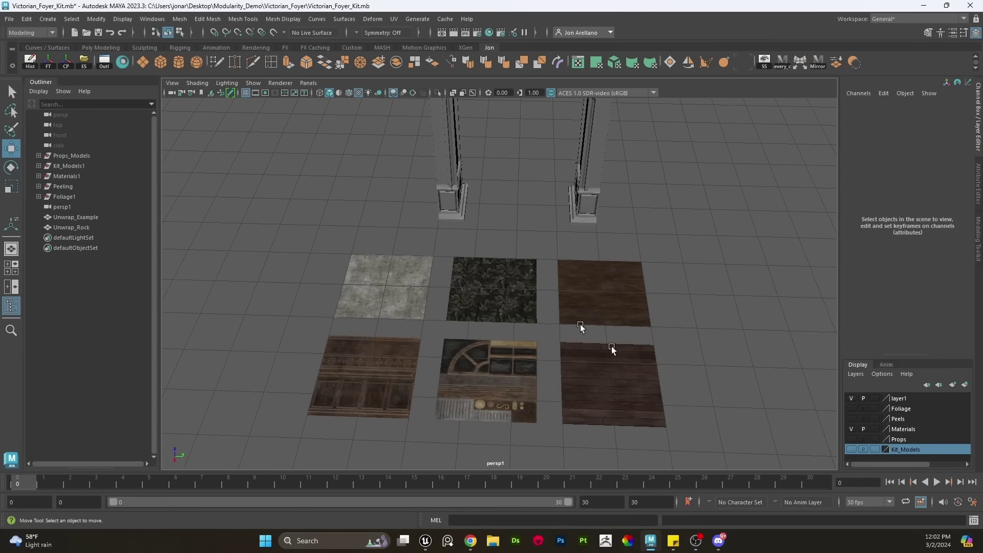
pyautogui.moveTo(699, 427); pyautogui.dragTo(358, 284)
pyautogui.click(692, 342)
pyautogui.keyDown('alt'); pyautogui.moveTo(423, 368); pyautogui.dragTo(535, 322); pyautogui.keyUp('alt')
pyautogui.click(536, 275)
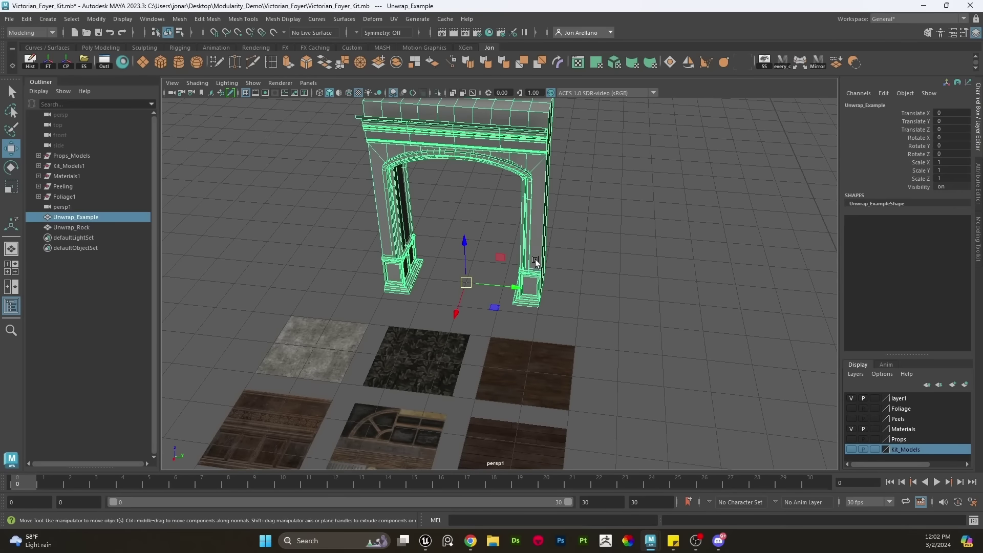
pyautogui.keyDown('alt'); pyautogui.moveTo(536, 274); pyautogui.dragTo(526, 282); pyautogui.keyUp('alt')
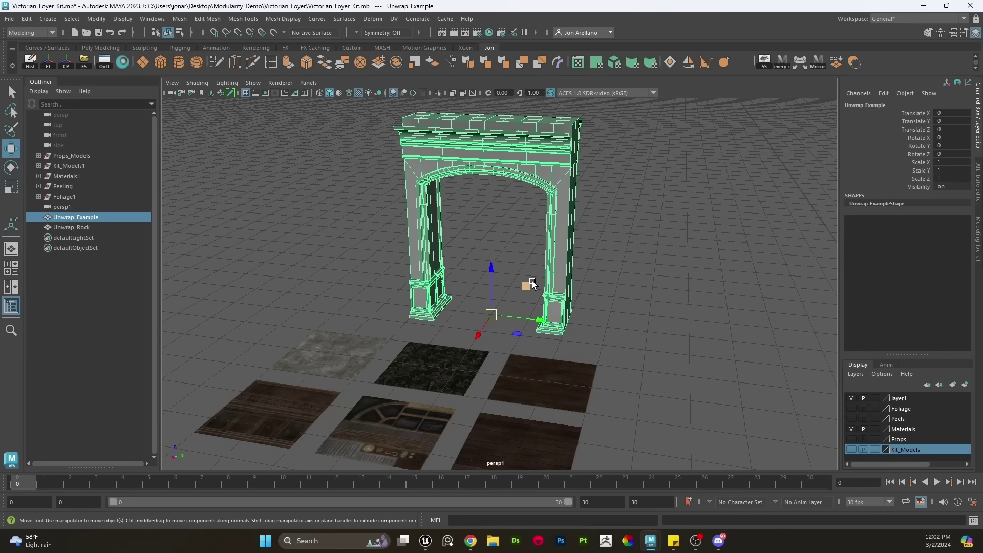
# Select the flat body faces of the Unwrap_Example arch and apply an automatic UV projection to them
pyautogui.click(618, 254)
pyautogui.scroll(3, 619, 253)
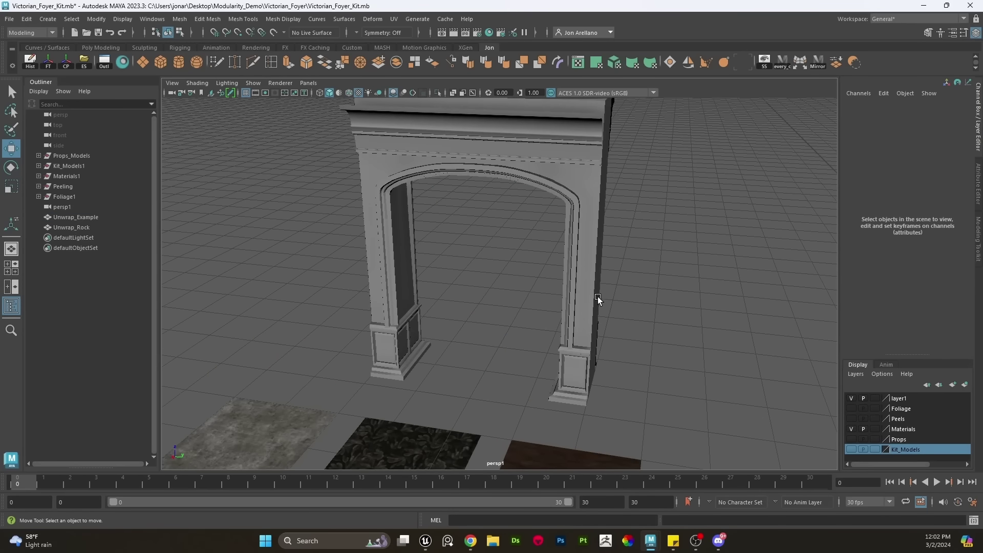
pyautogui.click(584, 187)
pyautogui.scroll(2, 587, 200)
pyautogui.moveTo(587, 186); pyautogui.dragTo(589, 207, button='right')
pyautogui.click(589, 189)
pyautogui.keyDown('alt'); pyautogui.moveTo(585, 191); pyautogui.dragTo(587, 256); pyautogui.keyUp('alt')
pyautogui.scroll(-3, 601, 204)
pyautogui.keyDown('alt'); pyautogui.moveTo(588, 258); pyautogui.dragTo(601, 208, button='middle'); pyautogui.keyUp('alt')
pyautogui.keyDown('alt'); pyautogui.moveTo(601, 206); pyautogui.dragTo(554, 228); pyautogui.keyUp('alt')
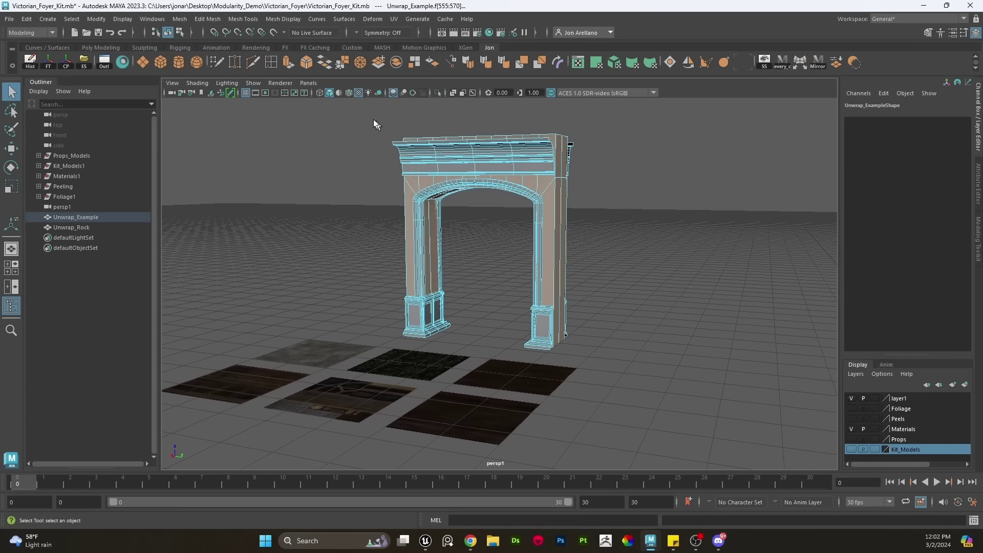
pyautogui.click(609, 66)
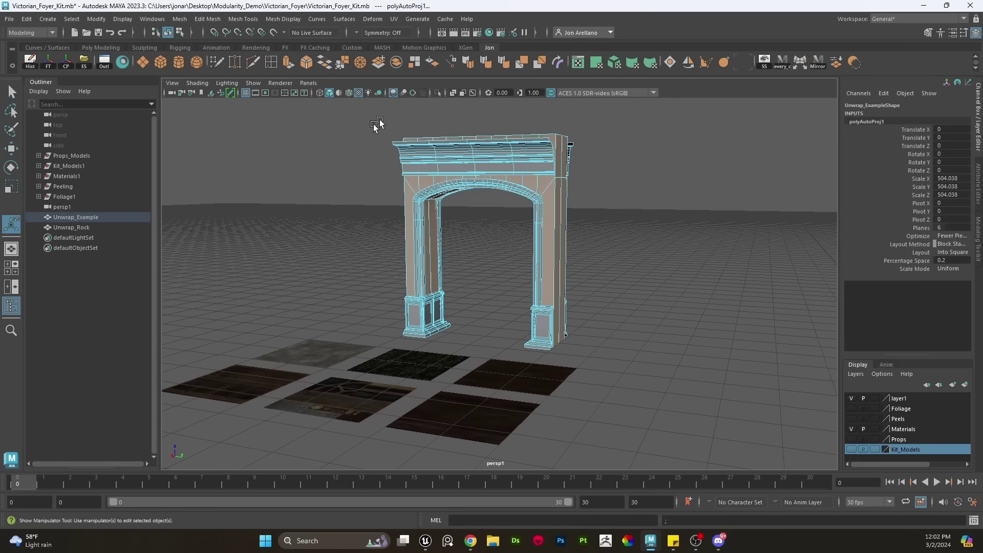
# Show the arch's UV layout and move all UV shells except the newly projected body shells away from the 0–1 tile
pyautogui.click(578, 63)
pyautogui.moveTo(483, 160); pyautogui.dragTo(589, 93)
pyautogui.scroll(-4, 446, 244)
pyautogui.moveTo(441, 253); pyautogui.dragTo(441, 281, button='right')
pyautogui.scroll(-5, 441, 281)
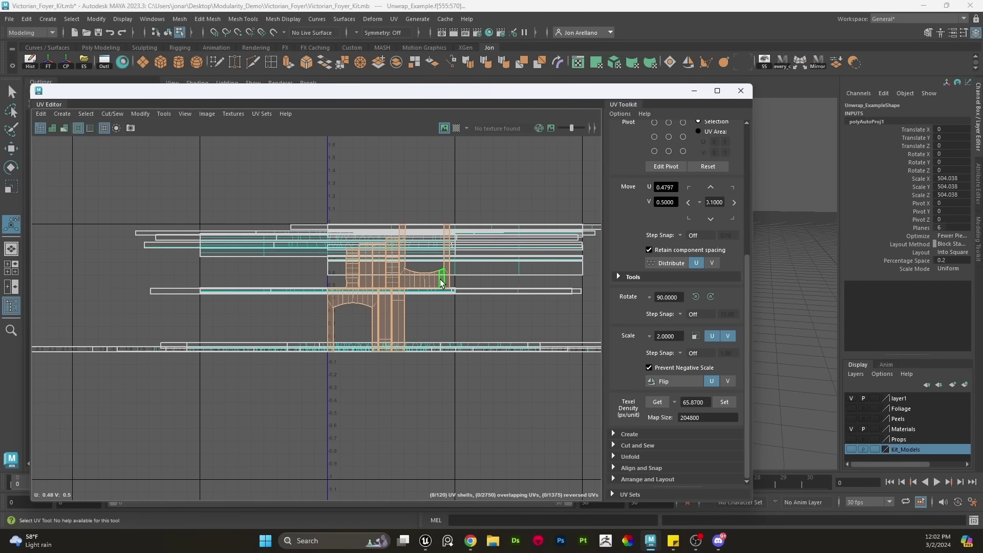
pyautogui.press('r')
pyautogui.press('w')
pyautogui.keyDown('shift'); pyautogui.moveTo(208, 224); pyautogui.dragTo(637, 443); pyautogui.keyUp('shift')
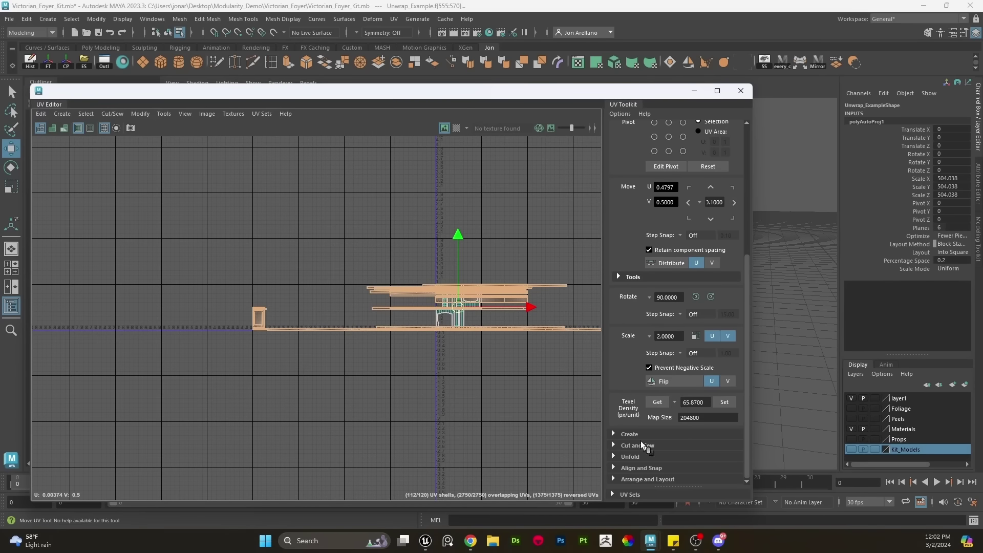
pyautogui.moveTo(449, 318); pyautogui.dragTo(673, 216, button='middle')
pyautogui.keyDown('alt'); pyautogui.moveTo(547, 265); pyautogui.dragTo(421, 283, button='middle'); pyautogui.keyUp('alt')
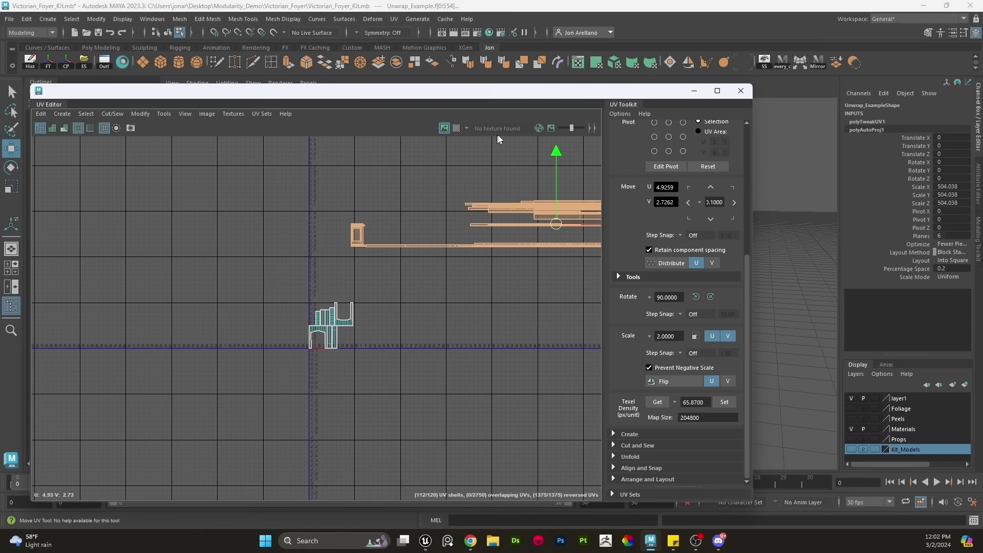
# Apply an automatic UV projection to the remaining trim shells and move them outside the 0–1 tile again
pyautogui.moveTo(512, 96); pyautogui.dragTo(453, 165)
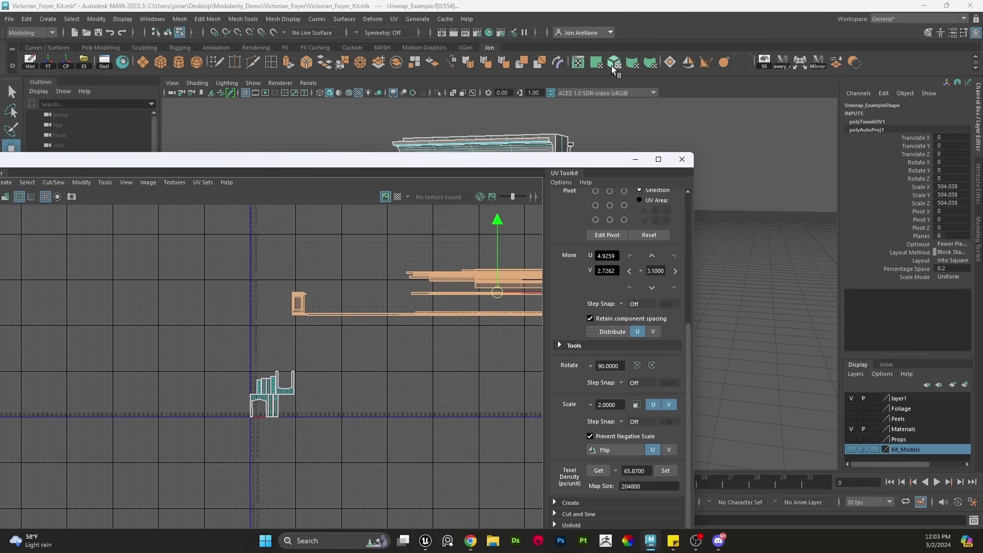
pyautogui.click(613, 64)
pyautogui.scroll(6, 265, 421)
pyautogui.press('w')
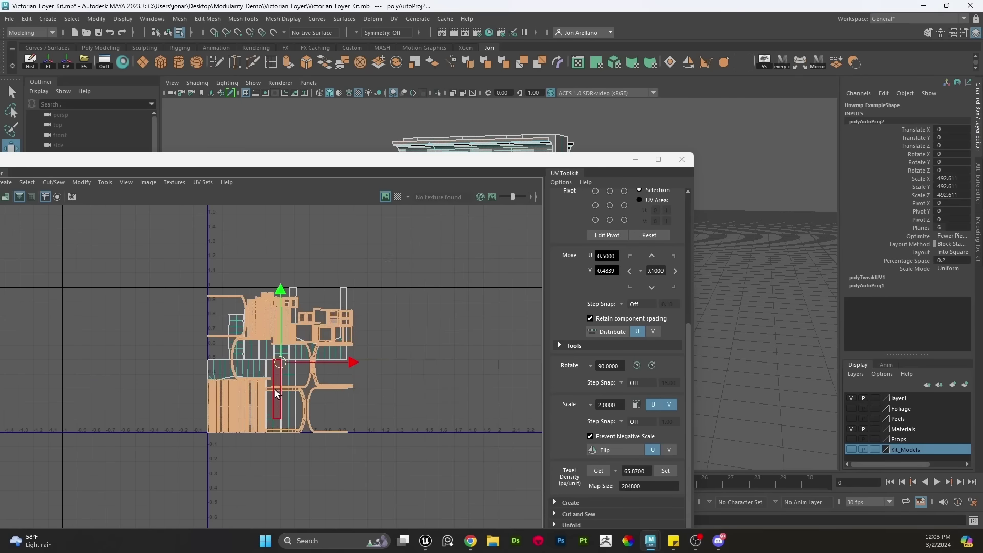
pyautogui.moveTo(275, 394); pyautogui.dragTo(691, 308, button='middle')
# Select the flat body faces within the 0–1 UV tile and assign the existing Wallpaper material to them
pyautogui.scroll(-3, 430, 307)
pyautogui.keyDown('alt'); pyautogui.moveTo(417, 320); pyautogui.dragTo(496, 306, button='middle'); pyautogui.keyUp('alt')
pyautogui.scroll(4, 479, 384)
pyautogui.moveTo(448, 408); pyautogui.dragTo(199, 99)
pyautogui.moveTo(487, 164); pyautogui.dragTo(501, 336)
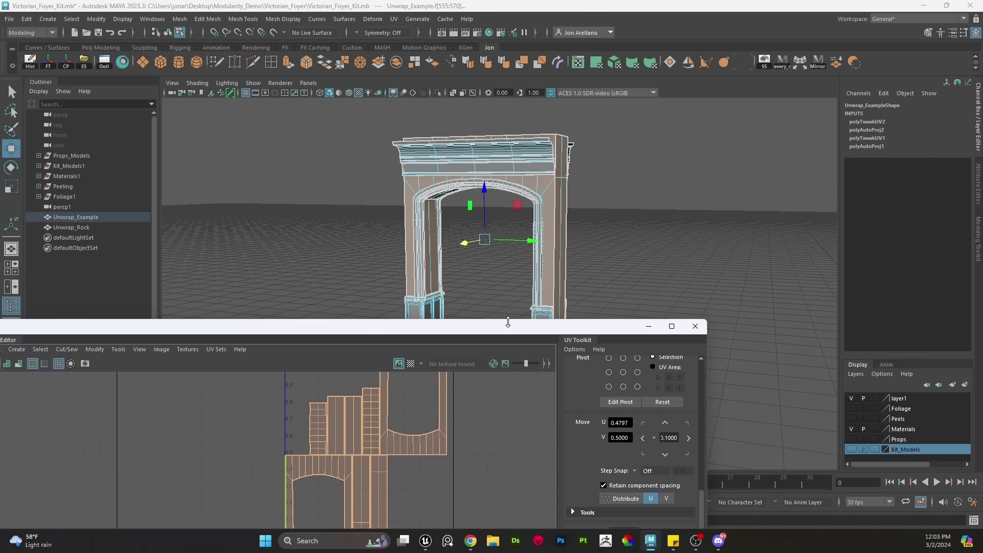
pyautogui.keyDown('alt'); pyautogui.moveTo(511, 257); pyautogui.dragTo(500, 276); pyautogui.keyUp('alt')
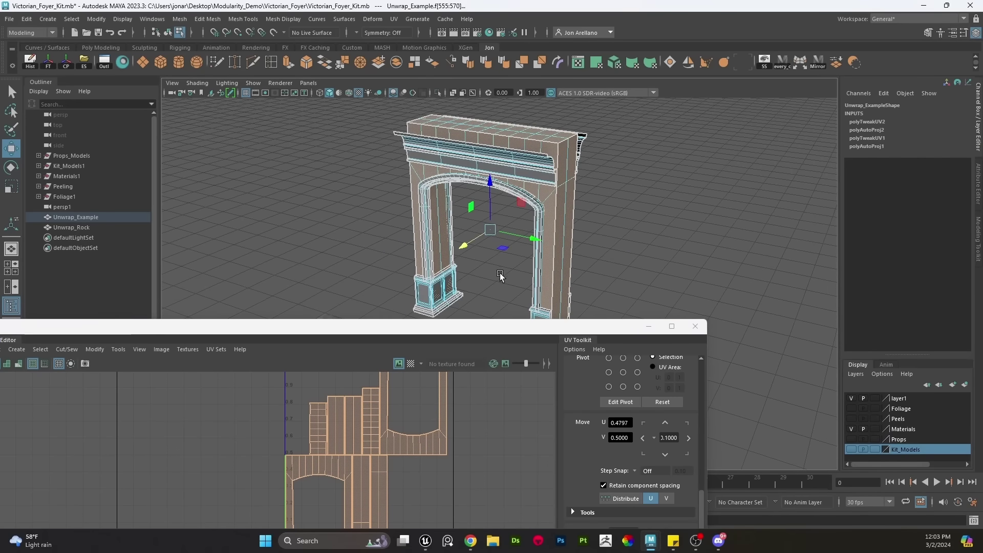
pyautogui.keyDown('alt'); pyautogui.moveTo(501, 277); pyautogui.dragTo(478, 239, button='middle'); pyautogui.keyUp('alt')
pyautogui.keyDown('alt'); pyautogui.moveTo(478, 239); pyautogui.dragTo(488, 259); pyautogui.keyUp('alt')
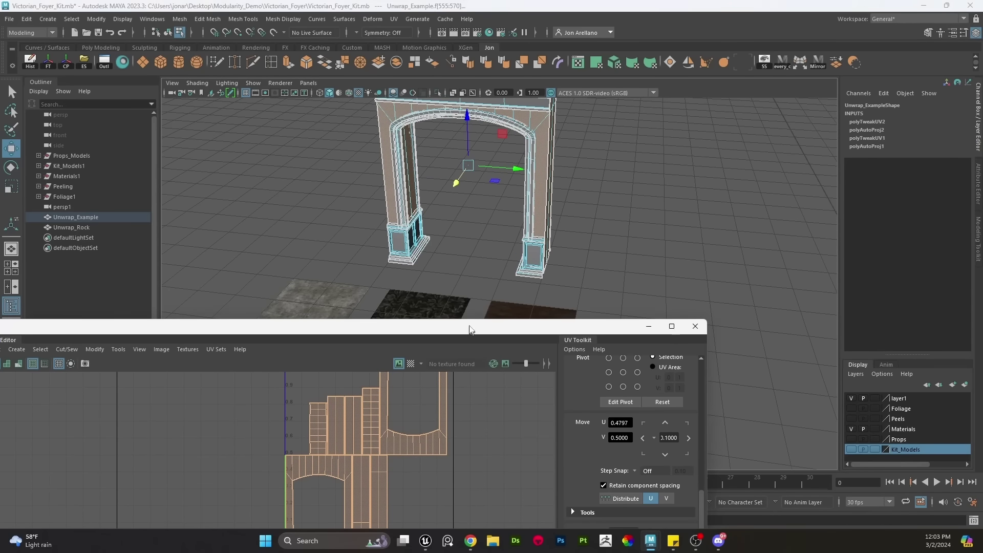
pyautogui.moveTo(467, 329); pyautogui.dragTo(495, 227)
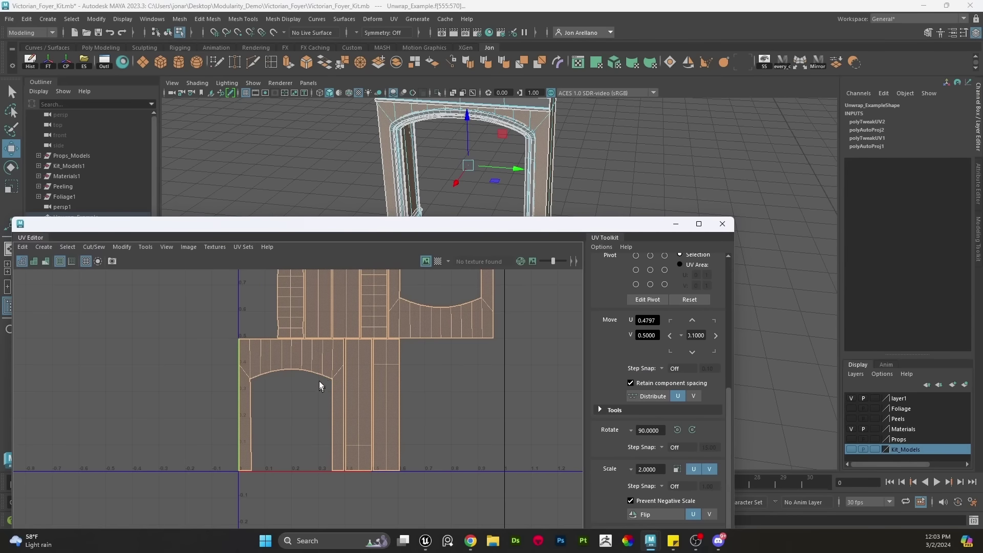
pyautogui.scroll(3, 281, 375)
pyautogui.scroll(-4, 281, 376)
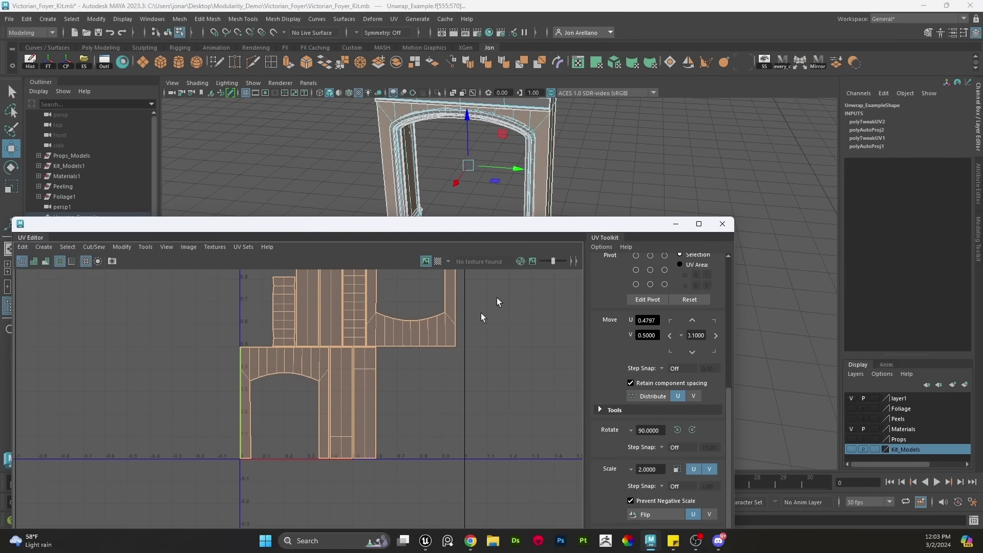
pyautogui.scroll(-3, 471, 307)
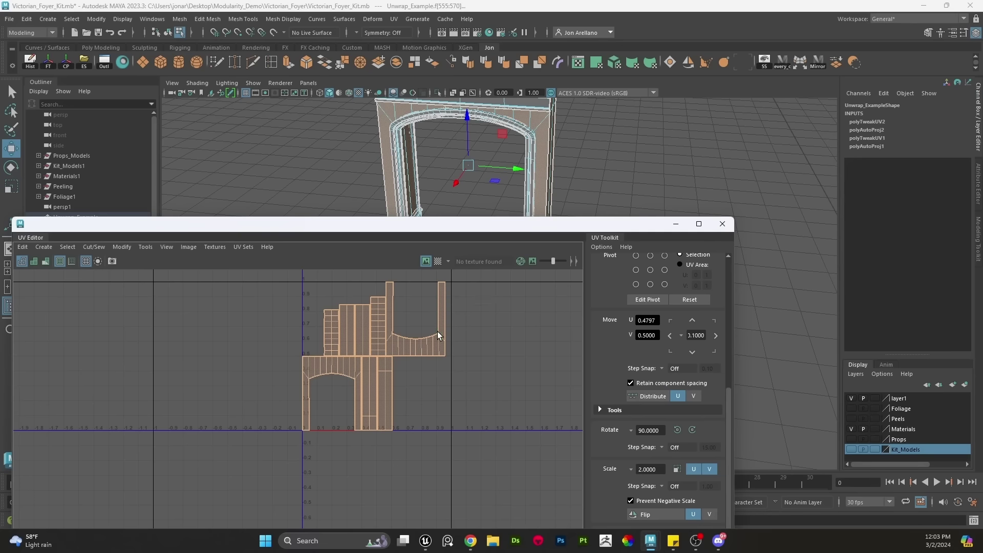
pyautogui.rightClick(586, 167)
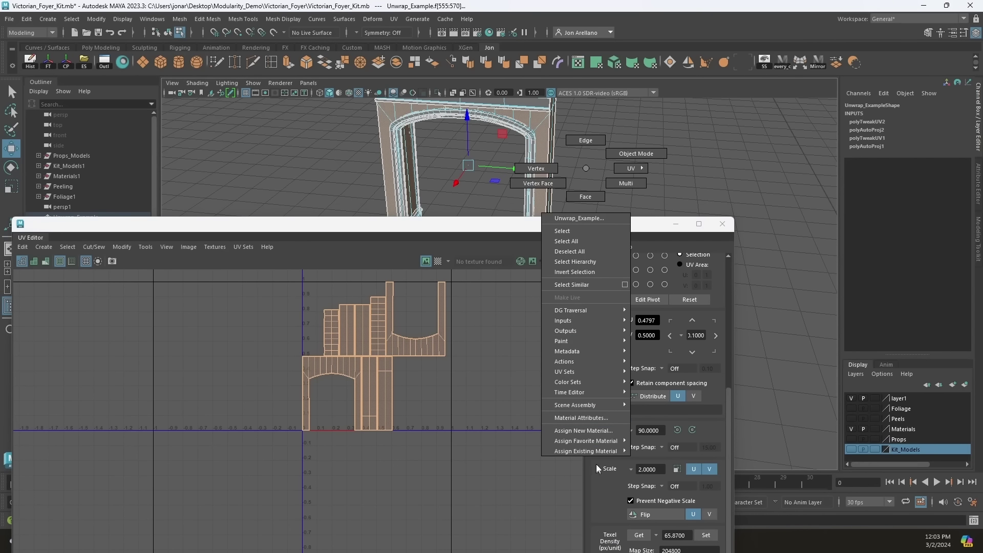
pyautogui.moveTo(602, 450)
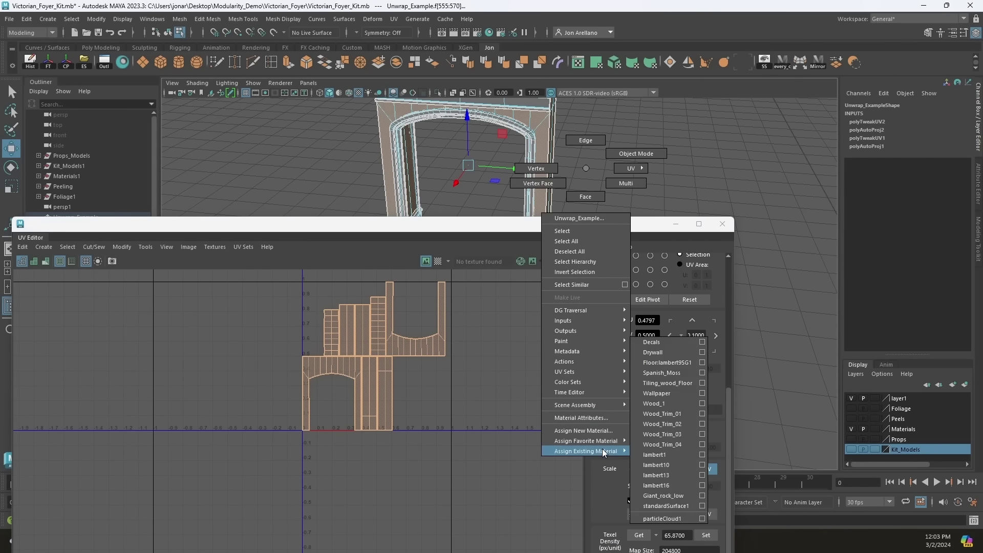
pyautogui.click(660, 396)
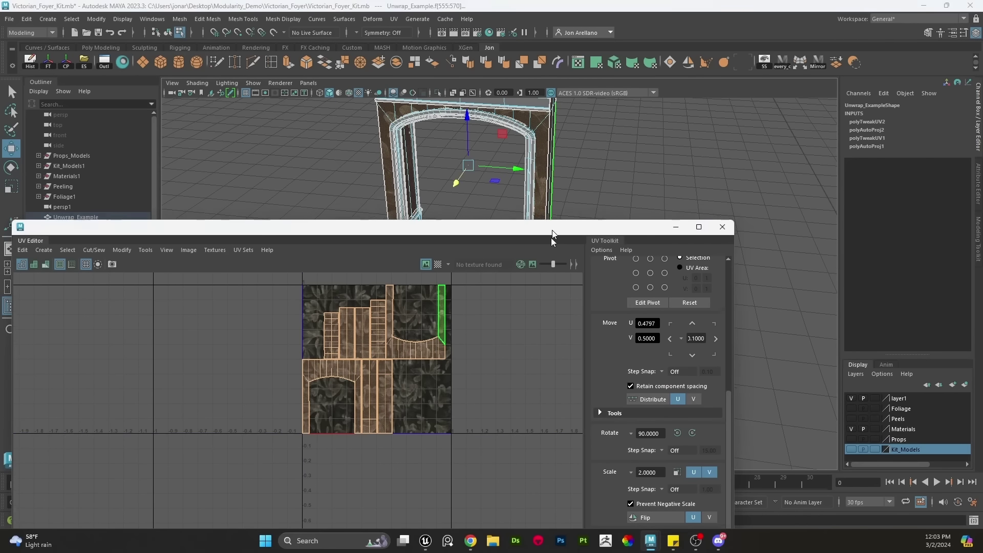
# Select all UVs of the upside-down arch shell in the wallpaper layout
pyautogui.moveTo(553, 227); pyautogui.dragTo(546, 162)
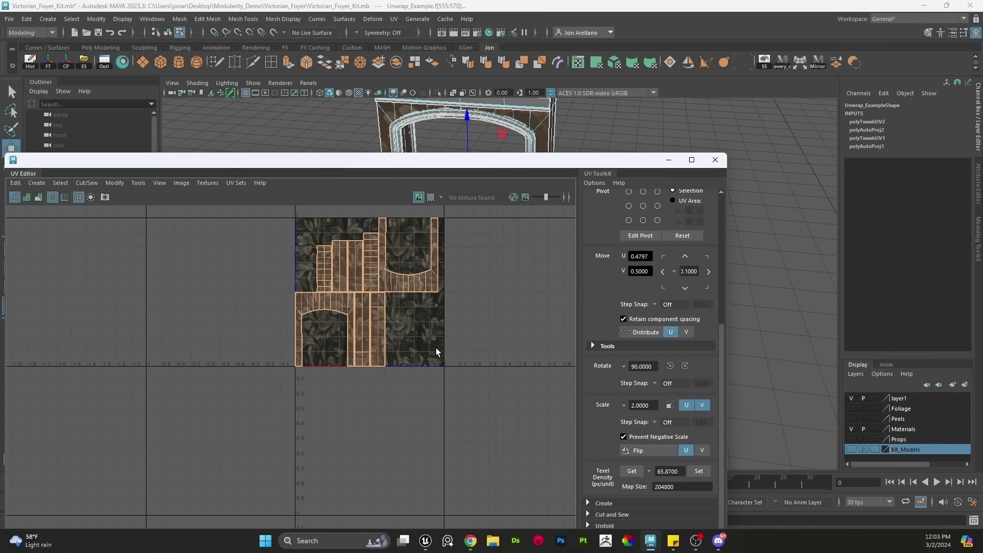
pyautogui.scroll(-3, 436, 352)
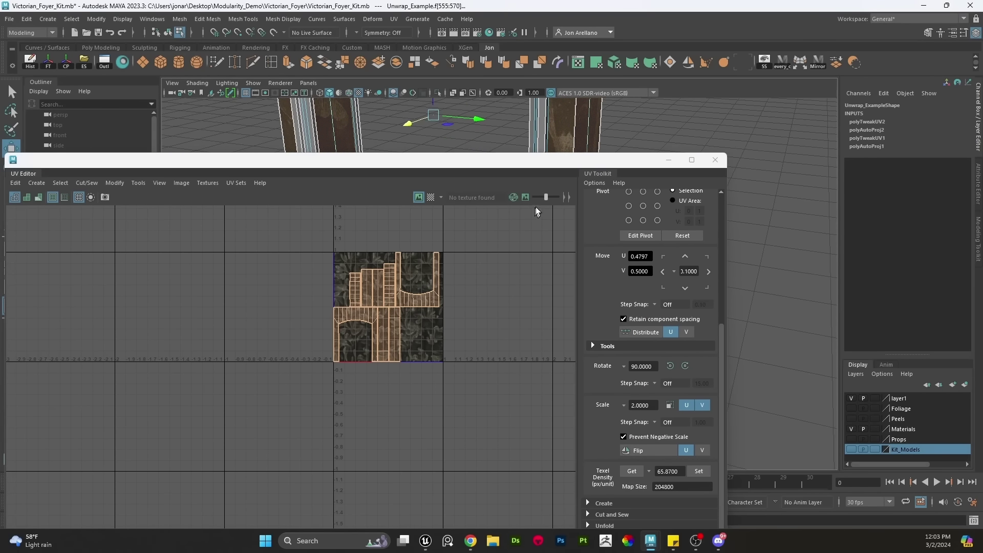
pyautogui.moveTo(589, 120)
pyautogui.keyDown('alt'); pyautogui.mouseDown()
pyautogui.moveTo(571, 132)
pyautogui.moveTo(589, 129)
pyautogui.mouseUp(); pyautogui.keyUp('alt')
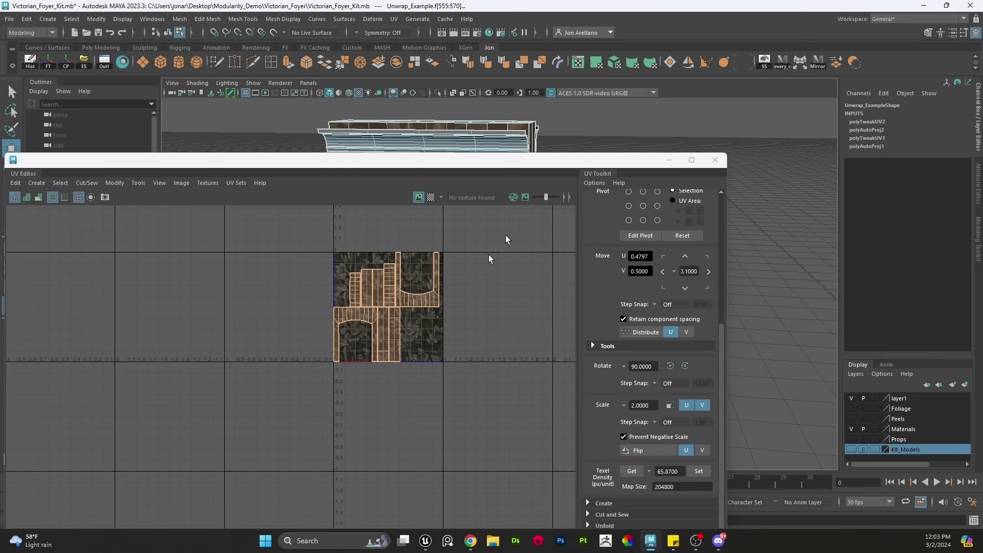
pyautogui.scroll(3, 459, 276)
pyautogui.moveTo(430, 297); pyautogui.dragTo(464, 284, button='right')
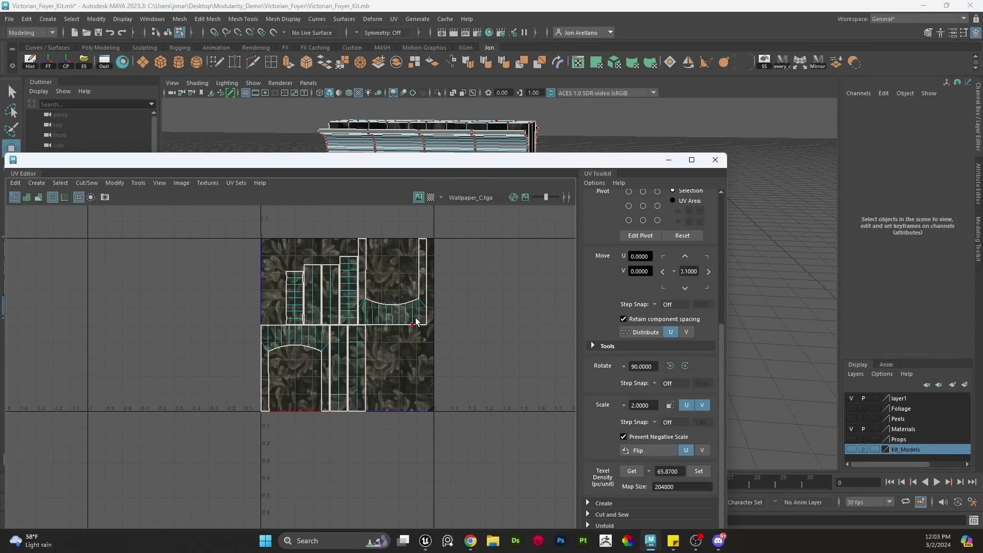
pyautogui.doubleClick(416, 320)
pyautogui.press('e')
pyautogui.moveTo(439, 333); pyautogui.dragTo(310, 268)
pyautogui.hotkey('ctrl', 'z')
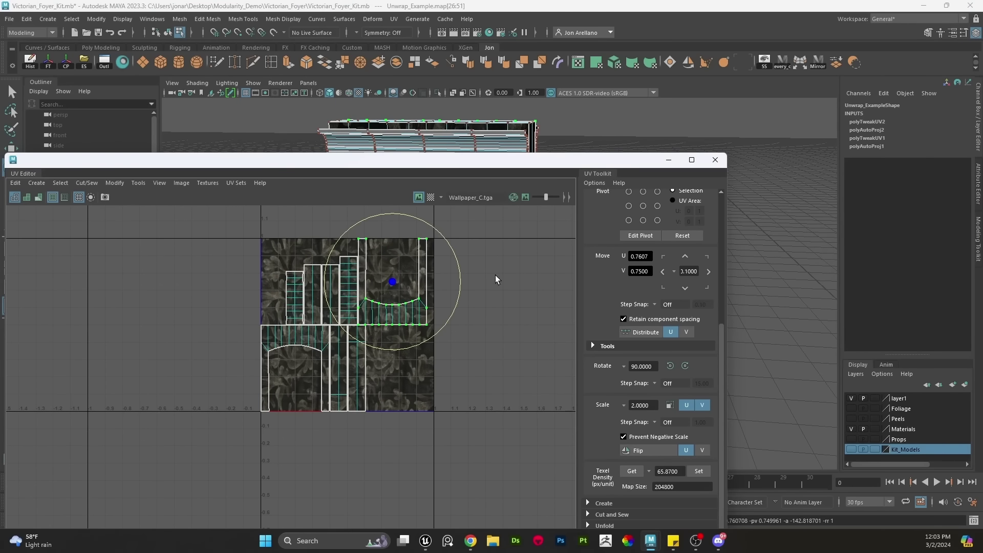
# Rotate the upside-down arch shell upright using 15-degree step snapping
pyautogui.press('e')
pyautogui.moveTo(496, 275); pyautogui.dragTo(529, 278)
pyautogui.scroll(1, 503, 320)
pyautogui.moveTo(441, 306); pyautogui.dragTo(304, 234)
pyautogui.press('w')
# Add the other arch-shaped UV shell to the selection and move both arch shells away from the narrow strip shells
pyautogui.keyDown('alt'); pyautogui.moveTo(599, 136); pyautogui.dragTo(455, 132); pyautogui.keyUp('alt')
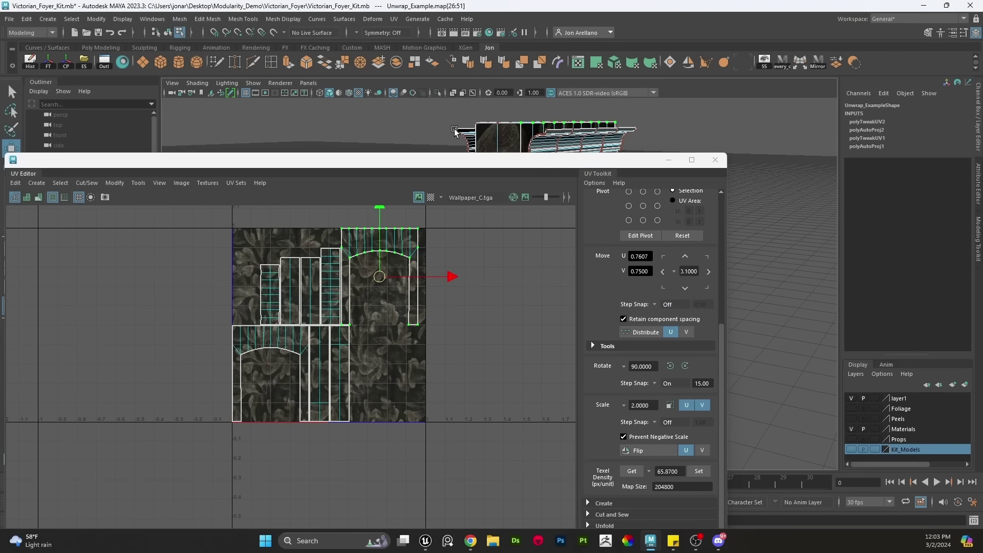
pyautogui.moveTo(583, 159); pyautogui.dragTo(582, 286)
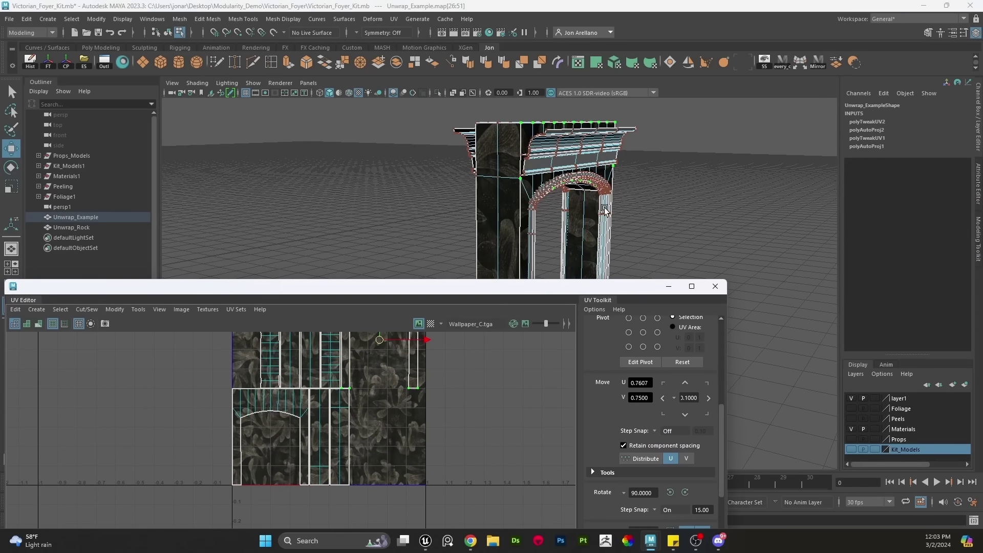
pyautogui.moveTo(604, 210)
pyautogui.keyDown('alt'); pyautogui.mouseDown()
pyautogui.moveTo(564, 186)
pyautogui.moveTo(589, 220)
pyautogui.mouseUp(); pyautogui.keyUp('alt')
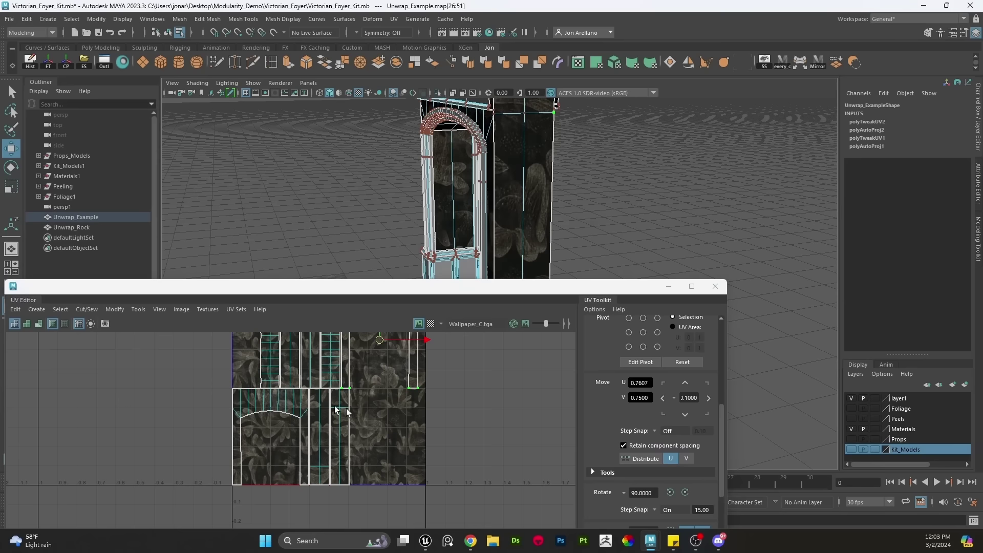
pyautogui.scroll(-2, 269, 399)
pyautogui.keyDown('shift'); pyautogui.doubleClick(260, 407); pyautogui.keyUp('shift')
pyautogui.scroll(-1, 261, 406)
pyautogui.moveTo(289, 416); pyautogui.dragTo(352, 413, button='middle')
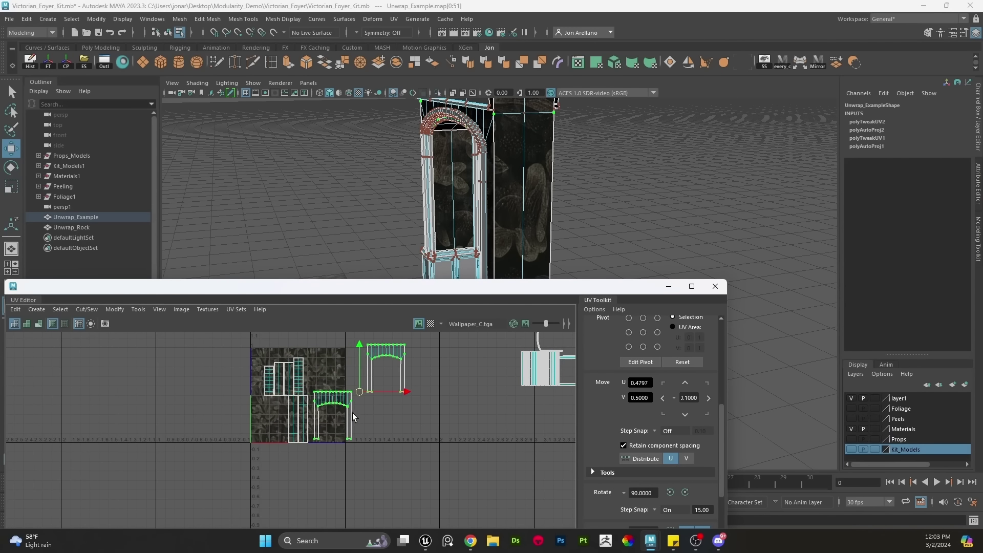
# Select all the wallpaper UV shells of the arch and set their texel density to 512 px/unit
pyautogui.scroll(-1, 394, 440)
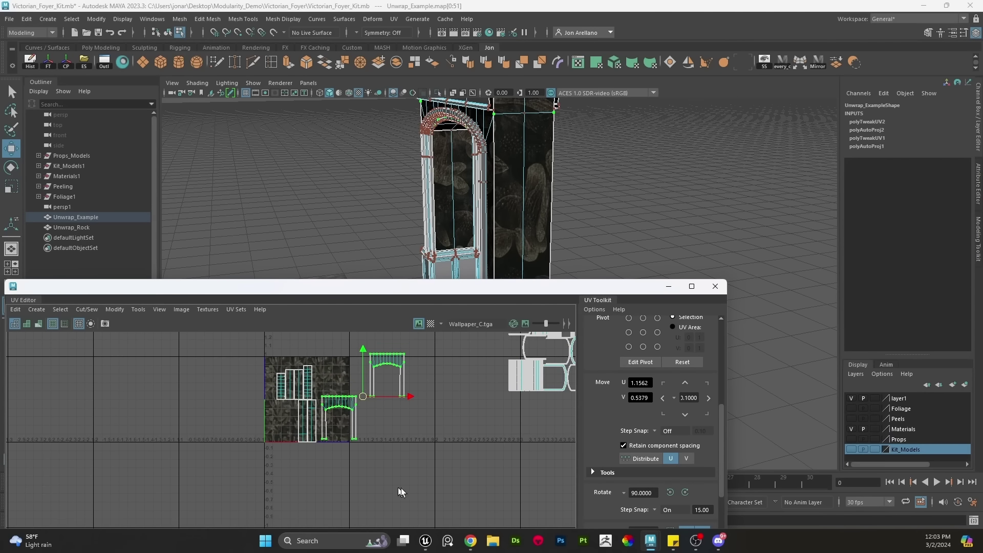
pyautogui.moveTo(414, 484); pyautogui.dragTo(218, 333)
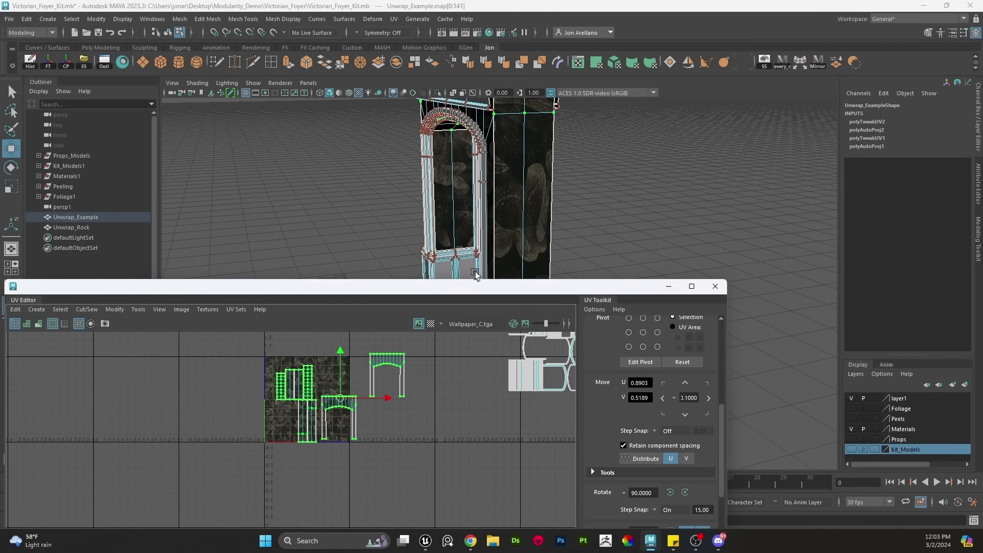
pyautogui.moveTo(476, 285); pyautogui.dragTo(520, 139)
pyautogui.scroll(-4, 678, 326)
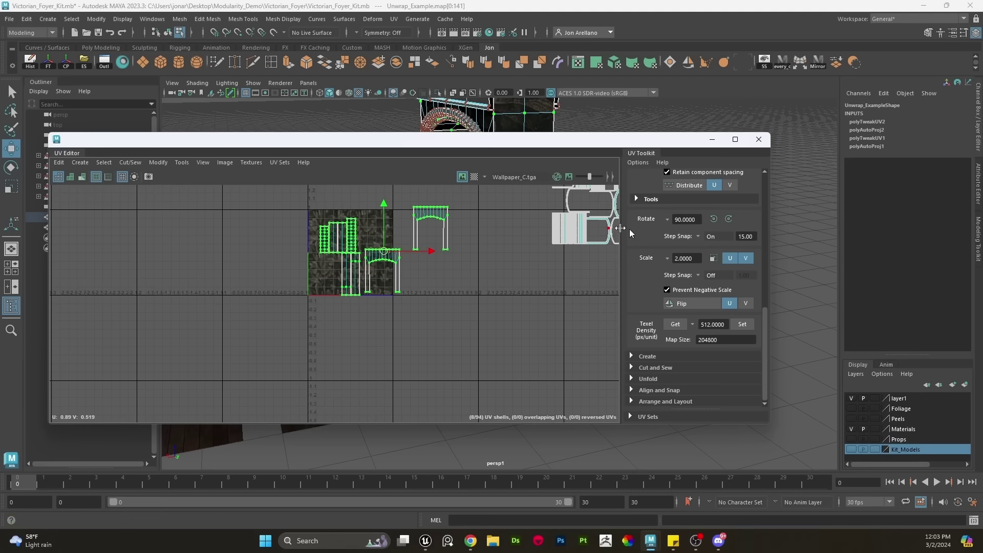
pyautogui.moveTo(49, 132); pyautogui.dragTo(167, 132)
pyautogui.click(729, 340)
pyautogui.doubleClick(729, 341)
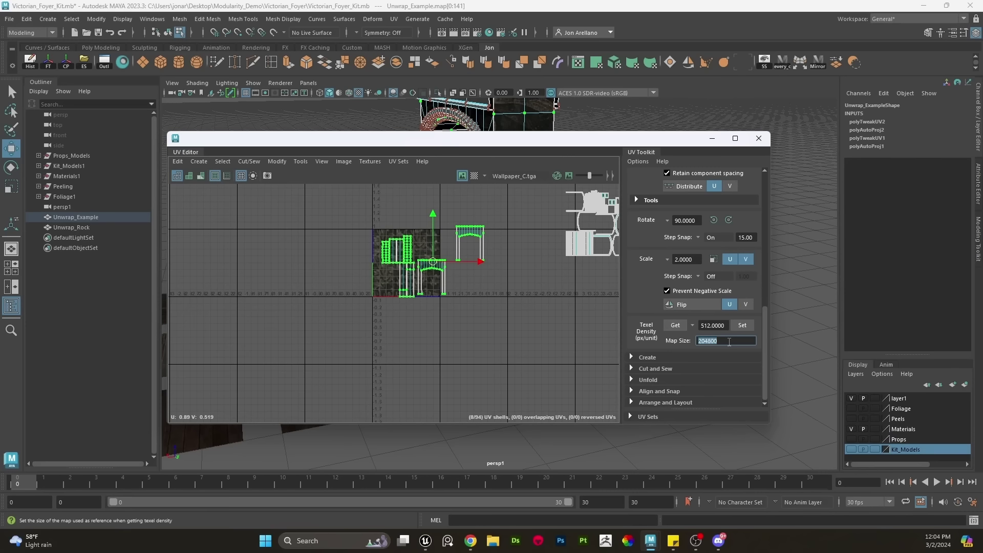
pyautogui.click(728, 342)
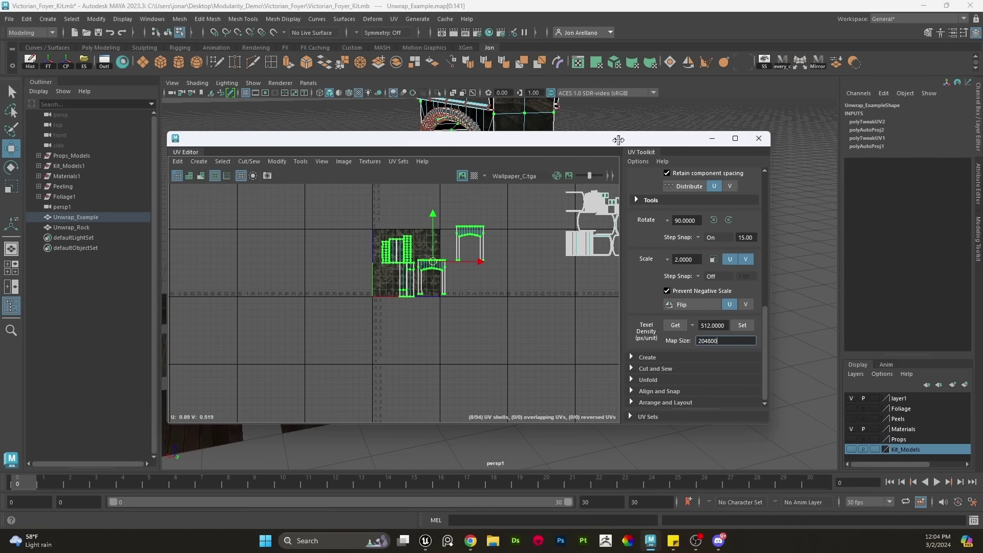
pyautogui.moveTo(618, 140); pyautogui.dragTo(233, 164)
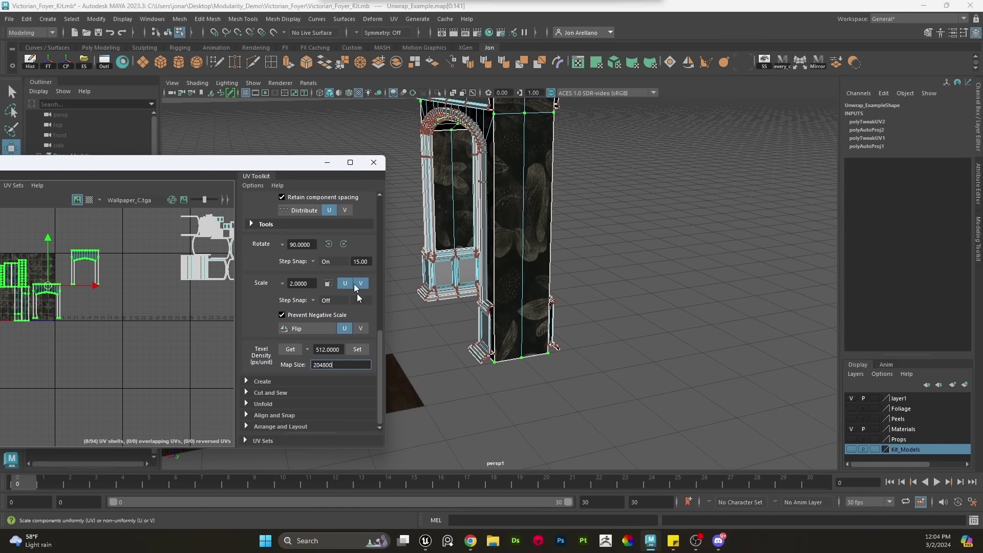
pyautogui.click(355, 346)
# Minimize the UV Editor and return to object mode with the whole arch selected
pyautogui.keyDown('alt'); pyautogui.moveTo(496, 296); pyautogui.dragTo(555, 355, button='middle'); pyautogui.keyUp('alt')
pyautogui.keyDown('alt'); pyautogui.moveTo(555, 355); pyautogui.dragTo(604, 322); pyautogui.keyUp('alt')
pyautogui.keyDown('alt'); pyautogui.moveTo(603, 323); pyautogui.dragTo(562, 279, button='right'); pyautogui.keyUp('alt')
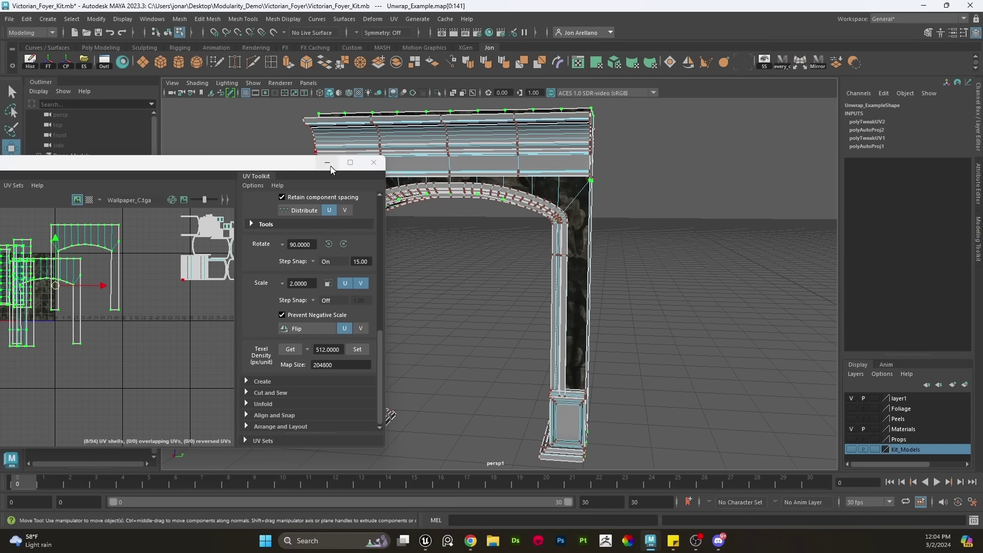
pyautogui.click(328, 163)
pyautogui.keyDown('alt'); pyautogui.moveTo(419, 229); pyautogui.dragTo(461, 177); pyautogui.keyUp('alt')
pyautogui.moveTo(461, 177); pyautogui.dragTo(446, 151, button='right')
pyautogui.click(439, 285)
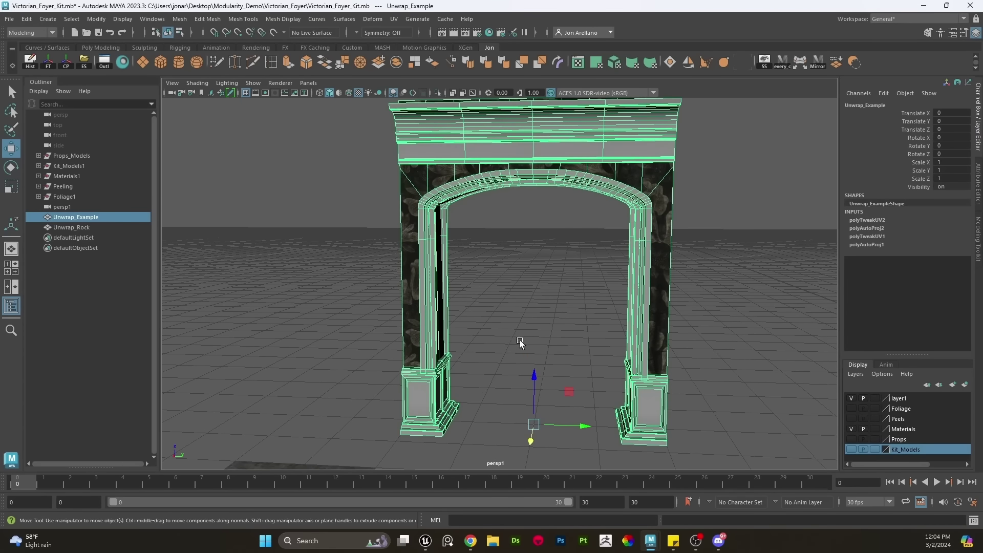
# Duplicate the arch, place the copy flush beside the original at Translate Y -400, and check the wallpaper seam
pyautogui.scroll(-2, 517, 340)
pyautogui.keyDown('alt'); pyautogui.moveTo(537, 333); pyautogui.dragTo(549, 353); pyautogui.keyUp('alt')
pyautogui.keyDown('alt'); pyautogui.moveTo(549, 353); pyautogui.dragTo(566, 319, button='middle'); pyautogui.keyUp('alt')
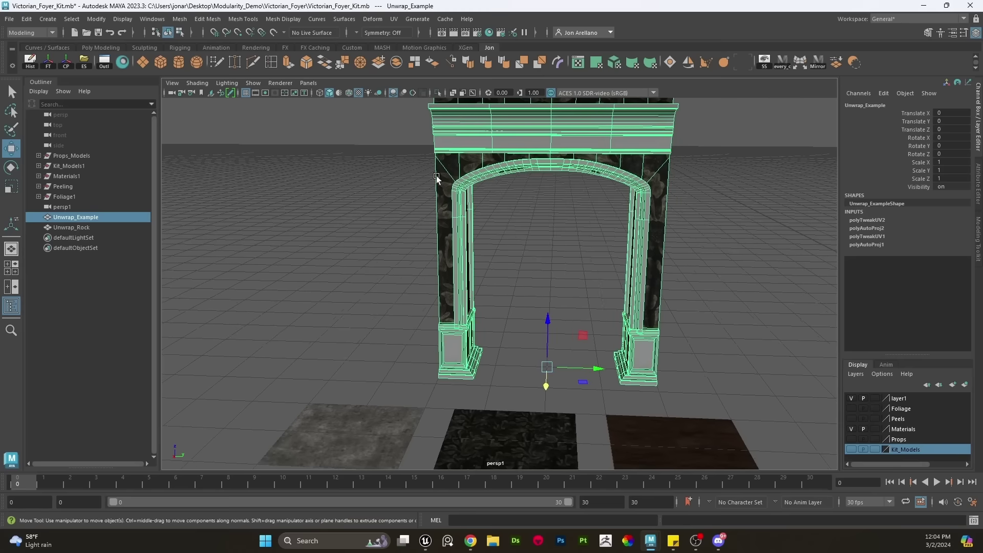
pyautogui.hotkey('ctrl', 'd')
pyautogui.moveTo(586, 368); pyautogui.dragTo(352, 358)
pyautogui.click(537, 314)
pyautogui.scroll(5, 537, 314)
pyautogui.scroll(5, 497, 284)
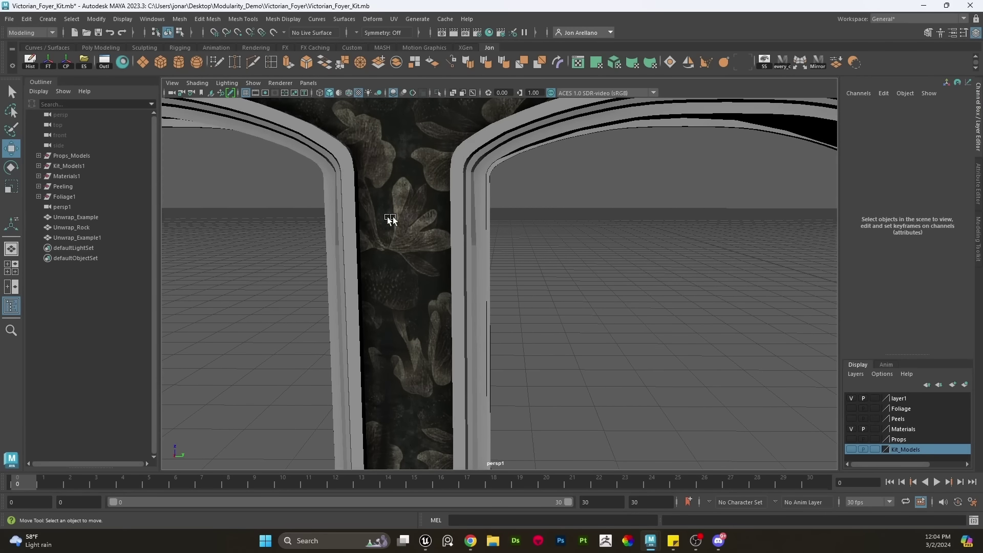
pyautogui.scroll(-5, 514, 299)
pyautogui.keyDown('alt'); pyautogui.moveTo(514, 299); pyautogui.dragTo(506, 296); pyautogui.keyUp('alt')
pyautogui.scroll(-4, 506, 296)
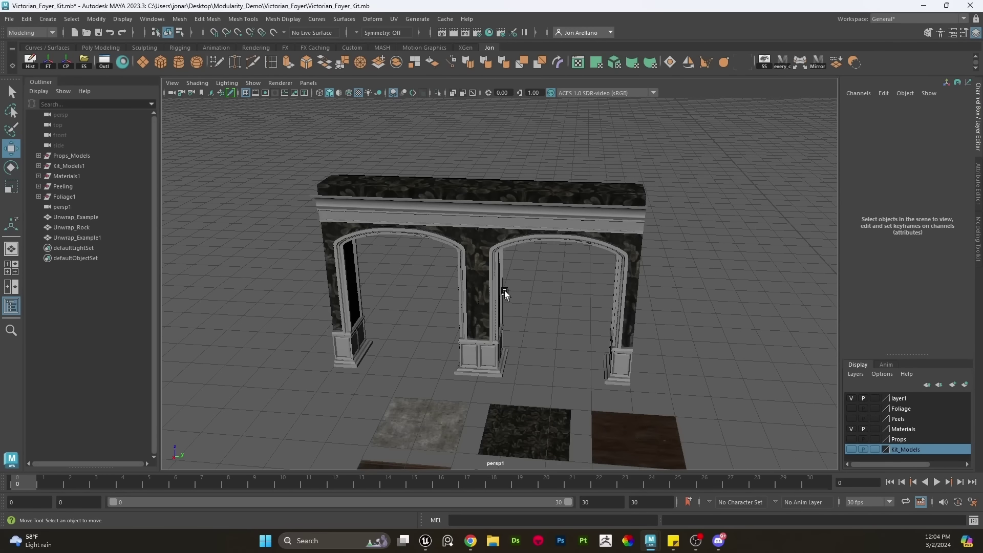
# Duplicate the original arch again and snap the copy against its other side at Translate Y 400
pyautogui.click(519, 241)
pyautogui.scroll(4, 492, 371)
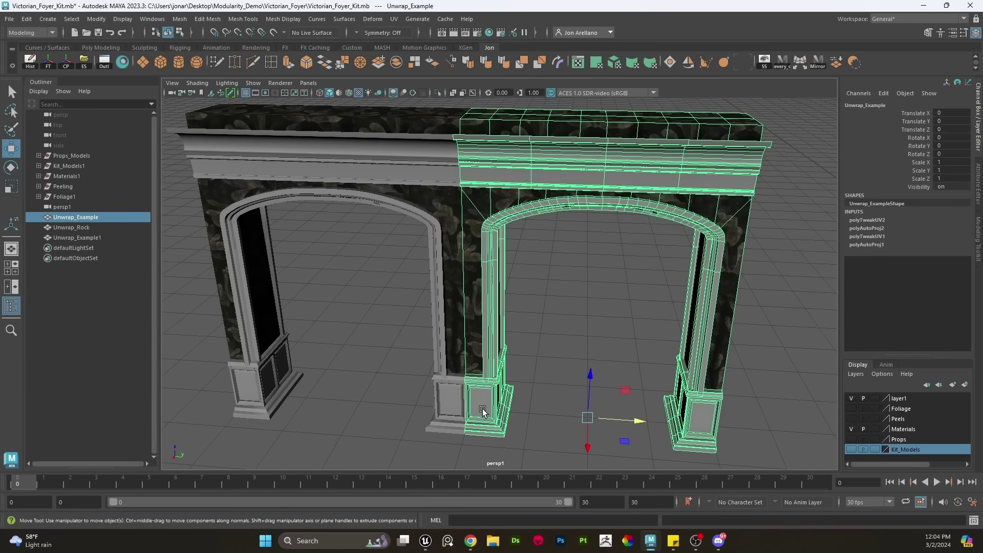
pyautogui.keyDown('alt'); pyautogui.moveTo(483, 411); pyautogui.dragTo(472, 390); pyautogui.keyUp('alt')
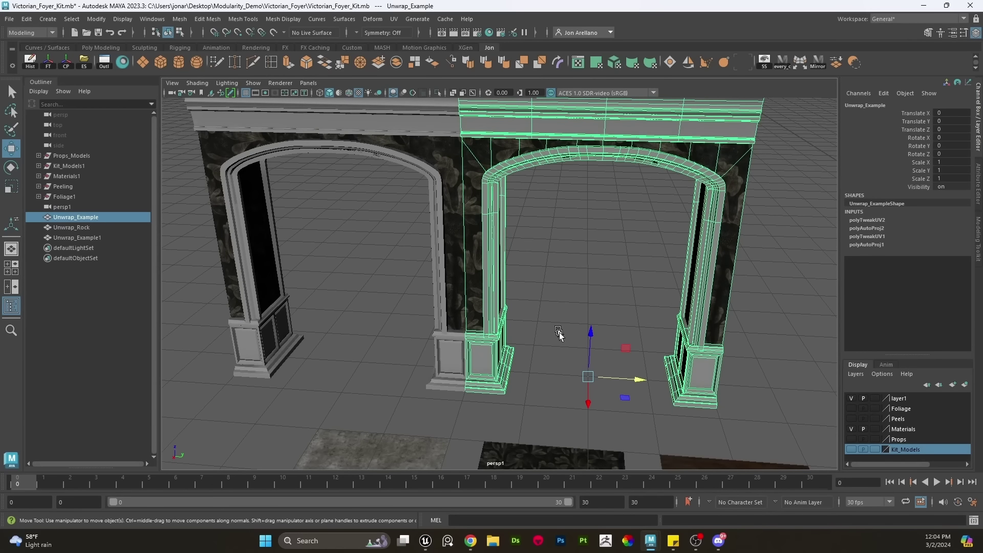
pyautogui.scroll(-3, 559, 334)
pyautogui.hotkey('ctrl', 'd')
pyautogui.moveTo(603, 340); pyautogui.dragTo(691, 312)
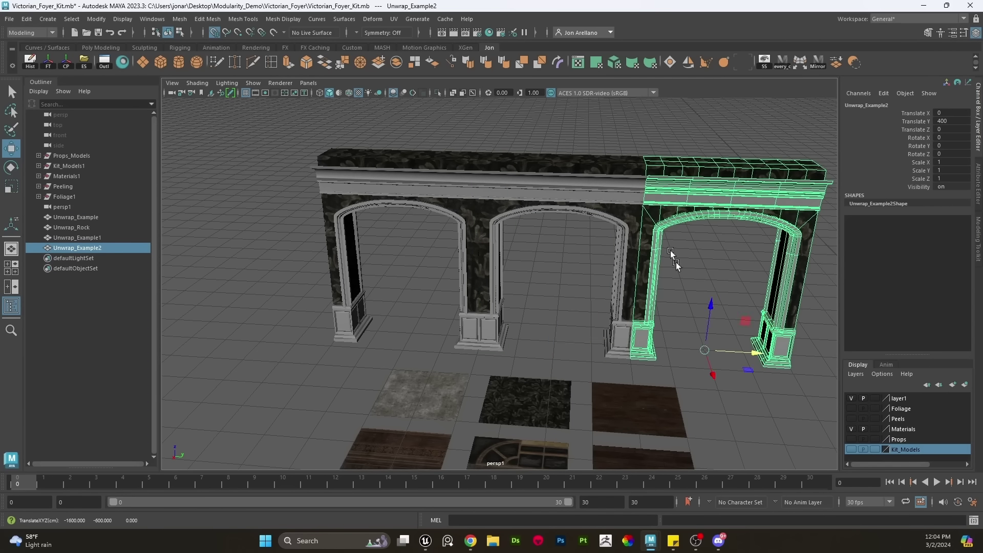
# Examine how the wallpaper pattern tiles across the seams between the three adjoining arches
pyautogui.click(587, 294)
pyautogui.keyDown('alt'); pyautogui.moveTo(588, 294); pyautogui.dragTo(505, 305, button='middle'); pyautogui.keyUp('alt')
pyautogui.keyDown('alt'); pyautogui.moveTo(505, 305); pyautogui.dragTo(540, 264); pyautogui.keyUp('alt')
pyautogui.keyDown('alt'); pyautogui.moveTo(618, 211); pyautogui.dragTo(669, 211, button='right'); pyautogui.keyUp('alt')
pyautogui.click(699, 192)
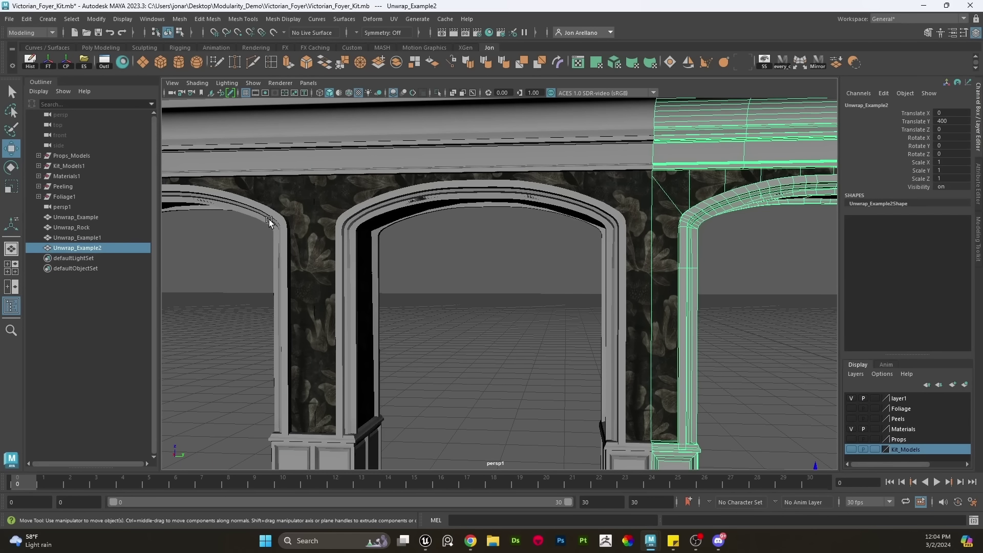
pyautogui.keyDown('shift'); pyautogui.click(272, 222); pyautogui.keyUp('shift')
pyautogui.press('f')
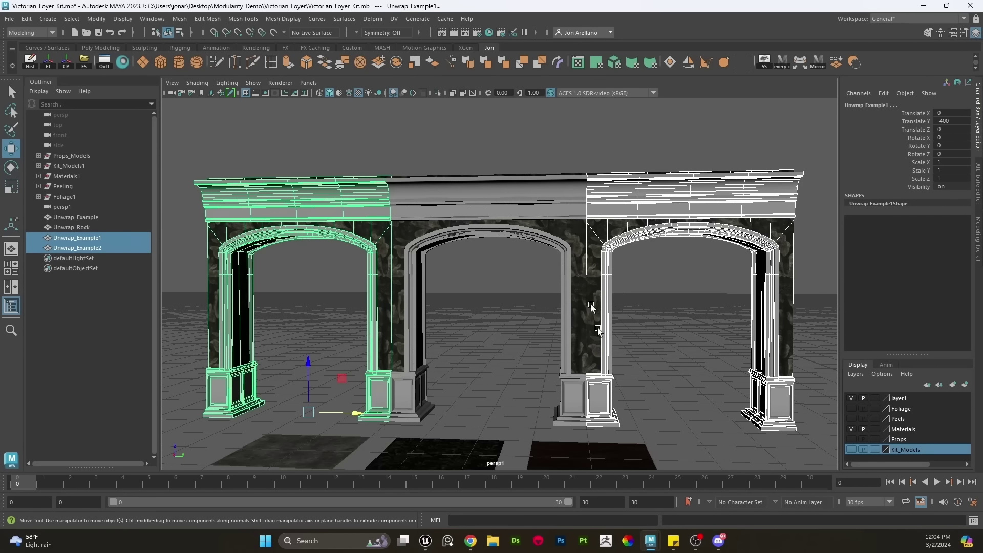
pyautogui.keyDown('alt'); pyautogui.moveTo(642, 361); pyautogui.dragTo(662, 373); pyautogui.keyUp('alt')
pyautogui.click(663, 373)
pyautogui.keyDown('alt'); pyautogui.moveTo(662, 373); pyautogui.dragTo(640, 389, button='right'); pyautogui.keyUp('alt')
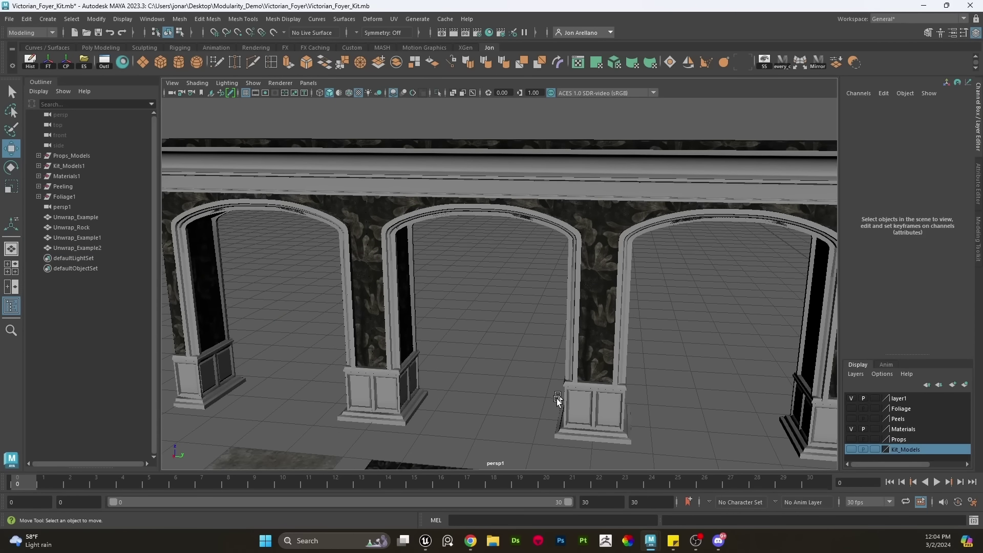
pyautogui.keyDown('alt'); pyautogui.moveTo(603, 419); pyautogui.dragTo(654, 282); pyautogui.keyUp('alt')
pyautogui.keyDown('alt'); pyautogui.moveTo(587, 302); pyautogui.dragTo(657, 250); pyautogui.keyUp('alt')
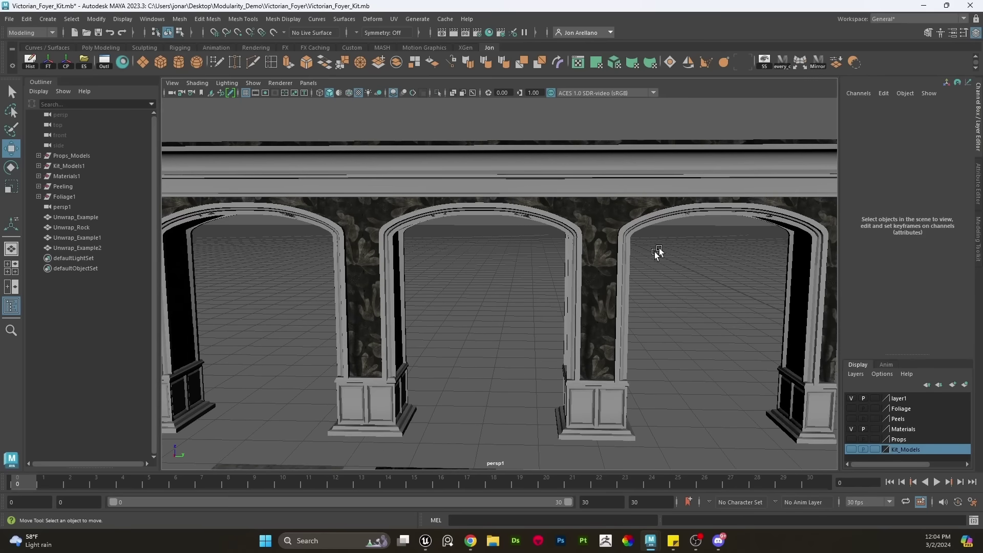
# Delete the two duplicated arches on either side of the original
pyautogui.click(693, 215)
pyautogui.keyDown('shift'); pyautogui.click(327, 227); pyautogui.keyUp('shift')
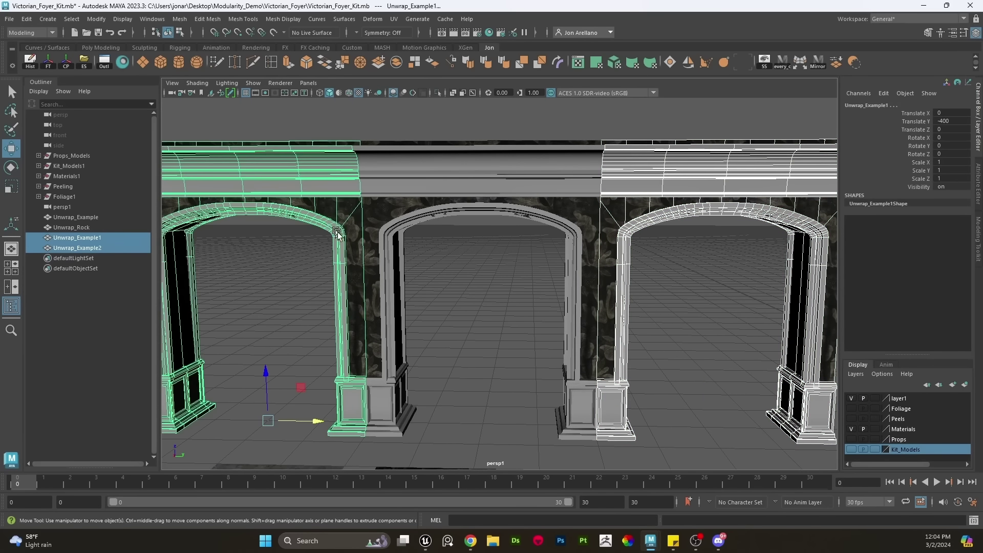
pyautogui.press('Delete')
# Restore the UV Editor for the arch and move all its wallpaper UV shells off the texture tile toward negative U
pyautogui.click(561, 69)
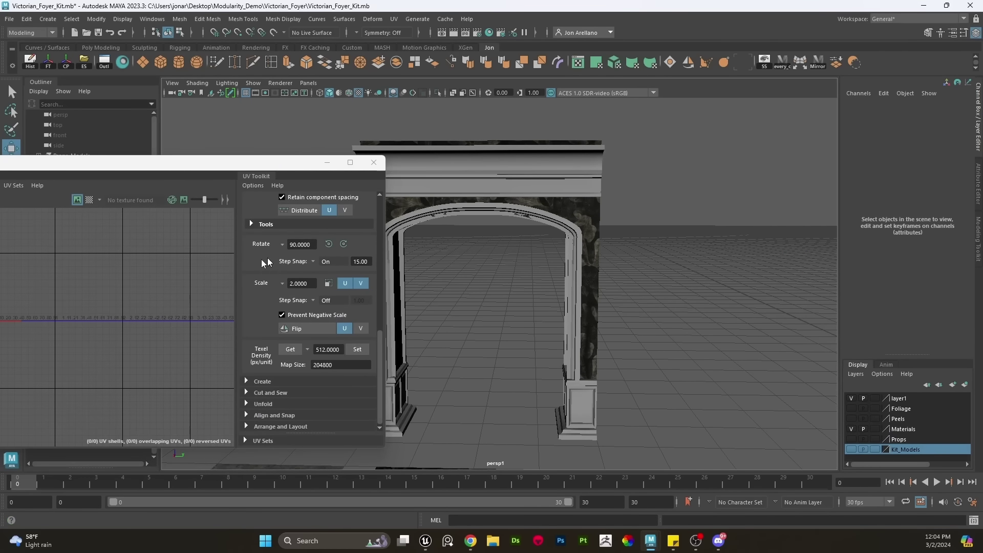
pyautogui.keyDown('alt'); pyautogui.moveTo(523, 244); pyautogui.dragTo(638, 219, button='middle'); pyautogui.keyUp('alt')
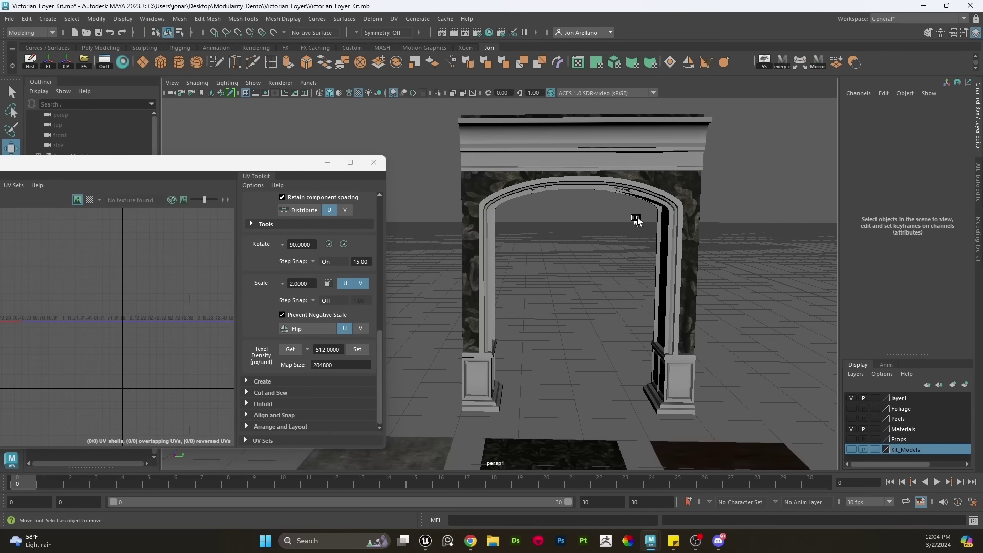
pyautogui.keyDown('alt'); pyautogui.moveTo(638, 219); pyautogui.dragTo(436, 292); pyautogui.keyUp('alt')
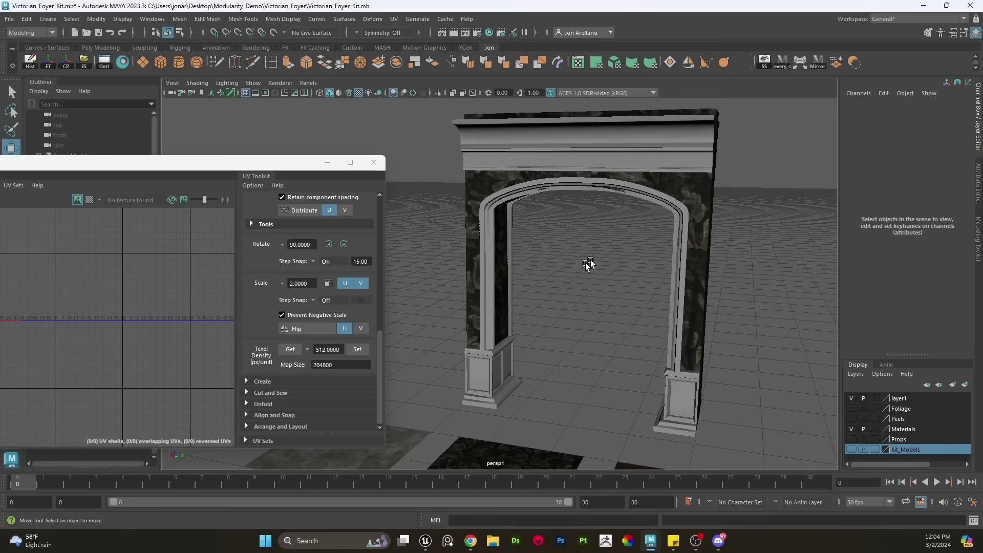
pyautogui.click(683, 185)
pyautogui.keyDown('alt'); pyautogui.moveTo(84, 318); pyautogui.dragTo(153, 334, button='middle'); pyautogui.keyUp('alt')
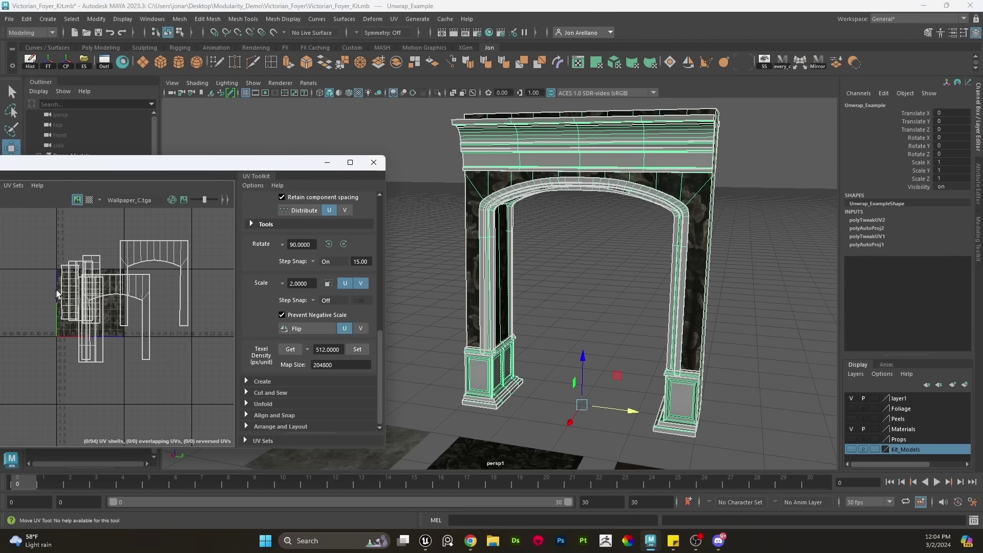
pyautogui.moveTo(89, 276); pyautogui.dragTo(135, 278, button='right')
pyautogui.scroll(-2, 105, 289)
pyautogui.keyDown('alt'); pyautogui.moveTo(108, 304); pyautogui.dragTo(163, 291, button='middle'); pyautogui.keyUp('alt')
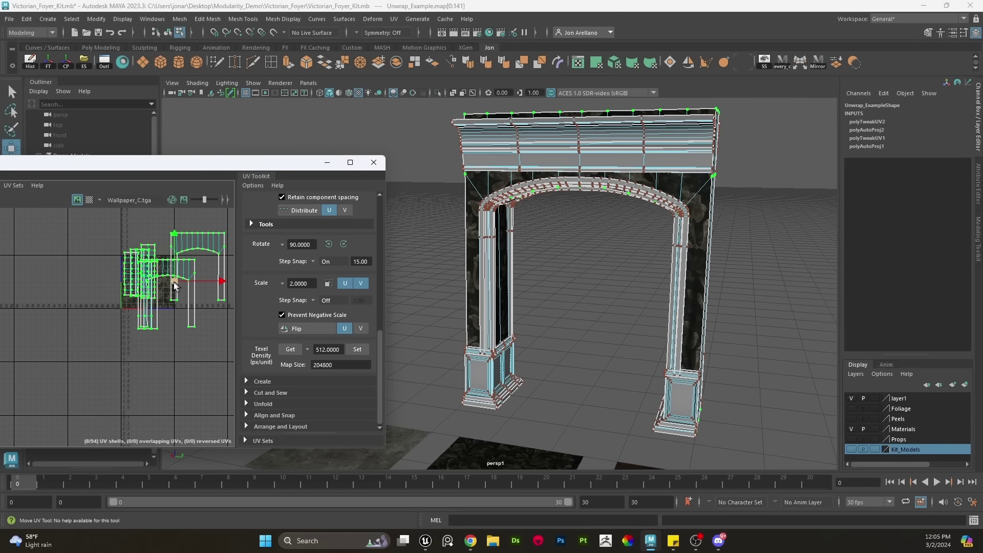
pyautogui.moveTo(173, 283); pyautogui.dragTo(55, 310)
# Snap both arch-shaped UV shells so their right edges meet the texture tile's left edge, overlapping each other
pyautogui.scroll(2, 98, 301)
pyautogui.doubleClick(104, 268)
pyautogui.press('r')
pyautogui.press('w')
pyautogui.hotkey('d', 'v')
pyautogui.click(114, 257)
pyautogui.moveTo(115, 257); pyautogui.dragTo(137, 251)
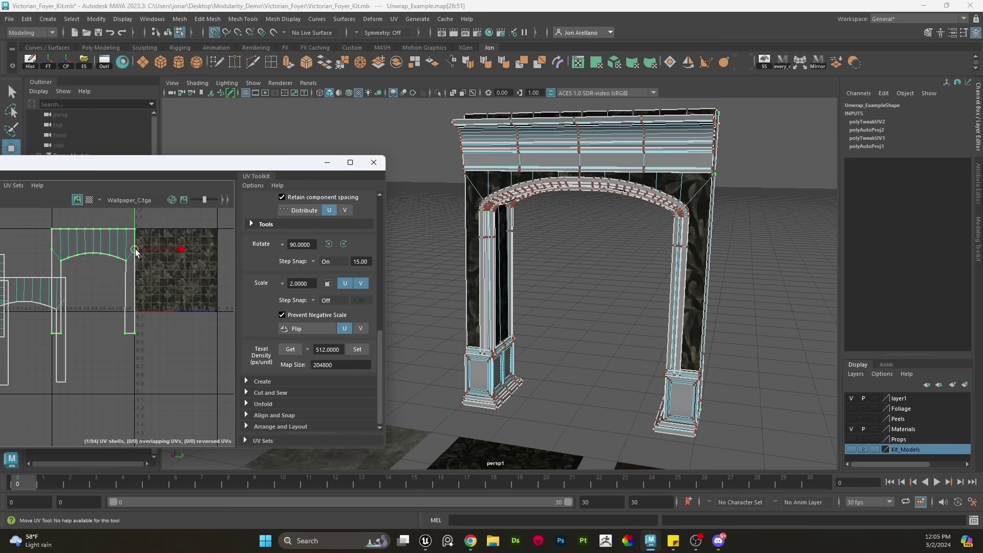
pyautogui.click(52, 295)
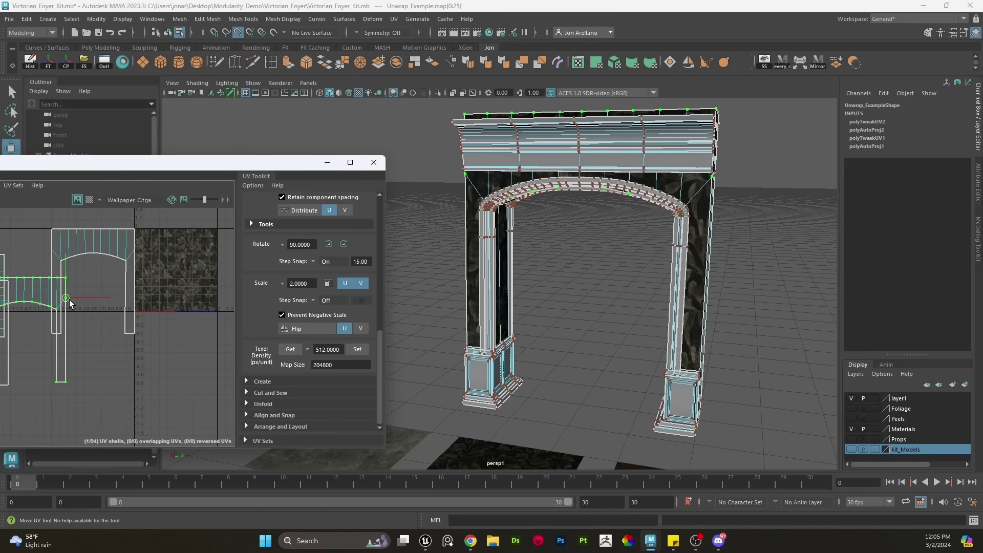
pyautogui.moveTo(70, 304); pyautogui.dragTo(134, 261)
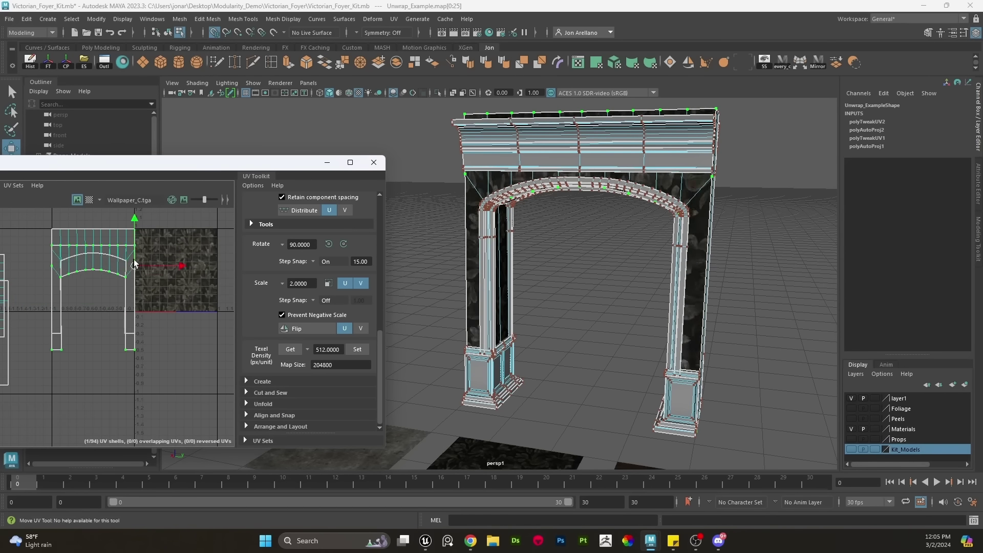
# Select all the wallpaper UV shells and shift them three times by a step of 1 in the negative U direction
pyautogui.scroll(-3, 167, 346)
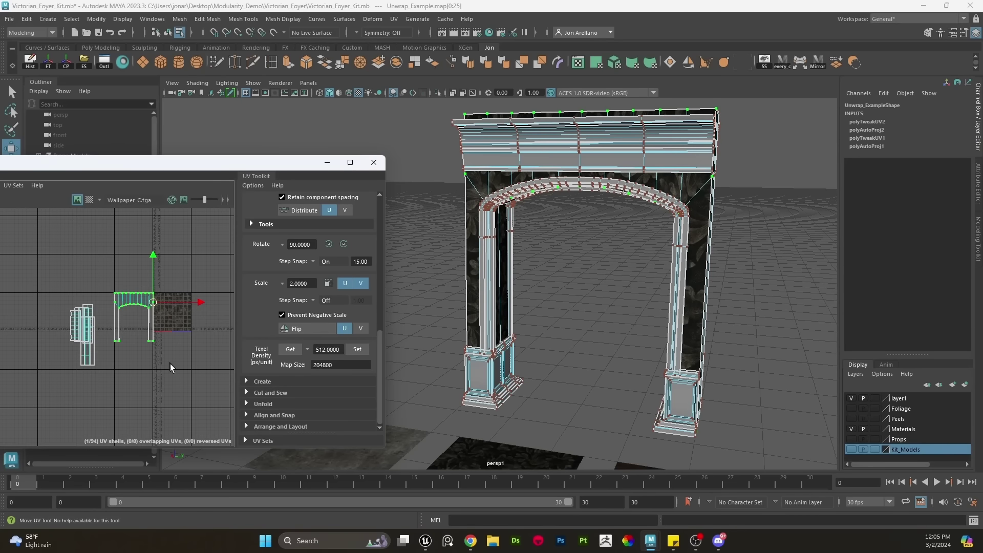
pyautogui.moveTo(138, 388); pyautogui.dragTo(4, 260)
pyautogui.scroll(3, 122, 320)
pyautogui.keyDown('alt'); pyautogui.moveTo(124, 322); pyautogui.dragTo(119, 290, button='middle'); pyautogui.keyUp('alt')
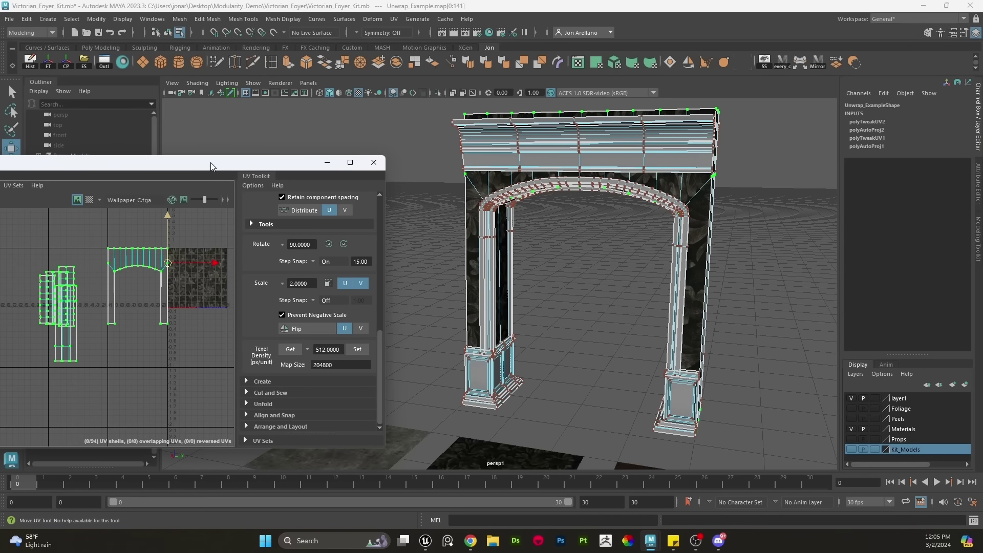
pyautogui.moveTo(210, 161); pyautogui.dragTo(354, 135)
pyautogui.scroll(-3, 274, 264)
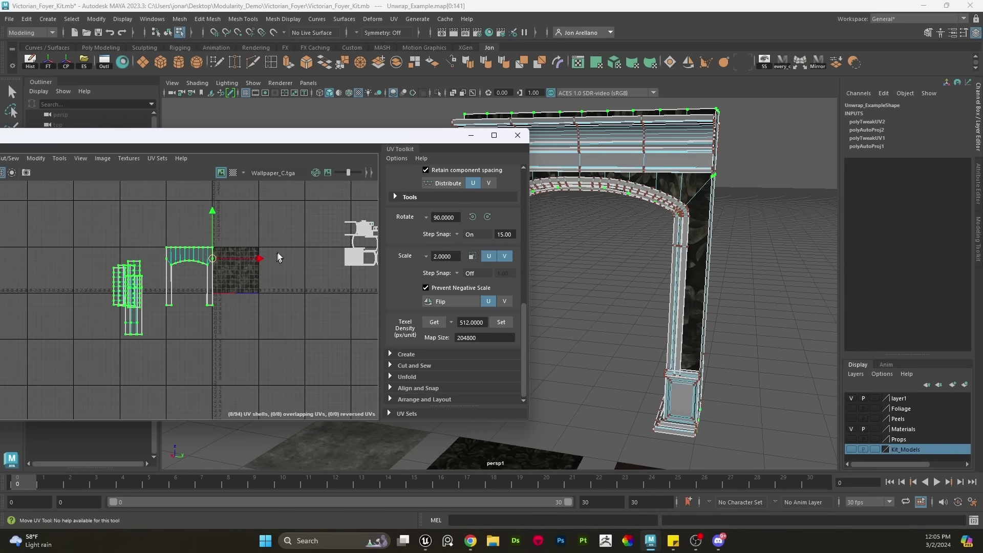
pyautogui.scroll(5, 449, 360)
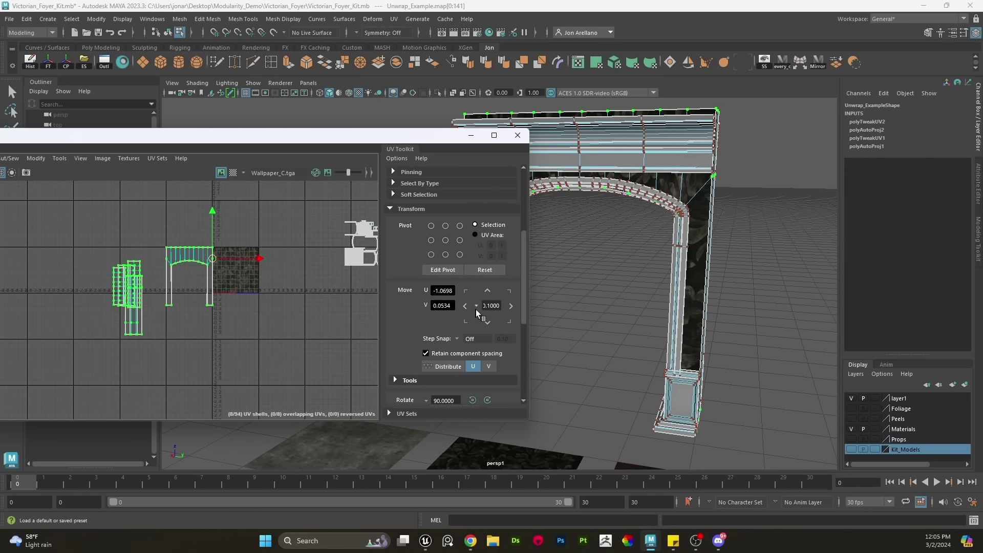
pyautogui.click(489, 308)
pyautogui.write('1')
pyautogui.press('Return')
pyautogui.click(464, 306)
pyautogui.click(464, 306)
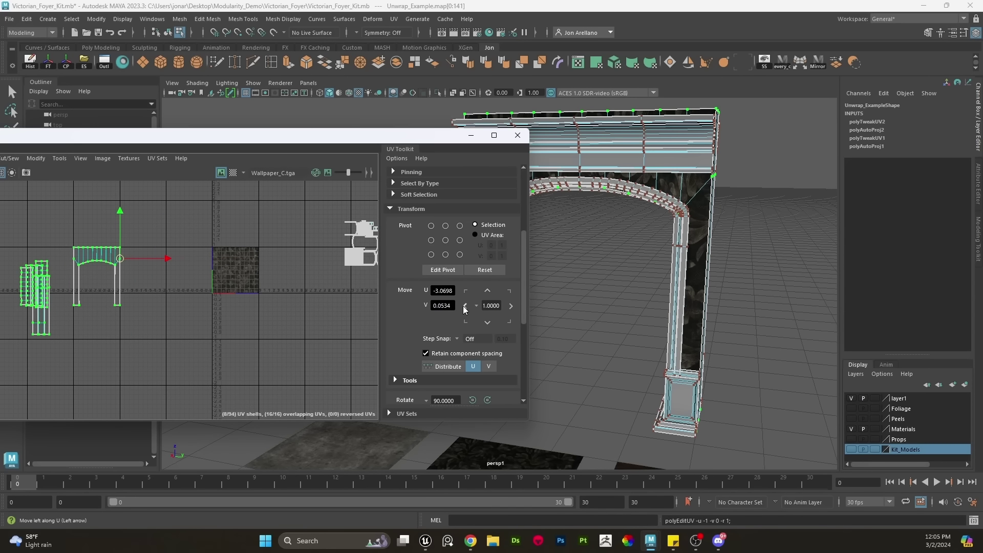
pyautogui.click(465, 306)
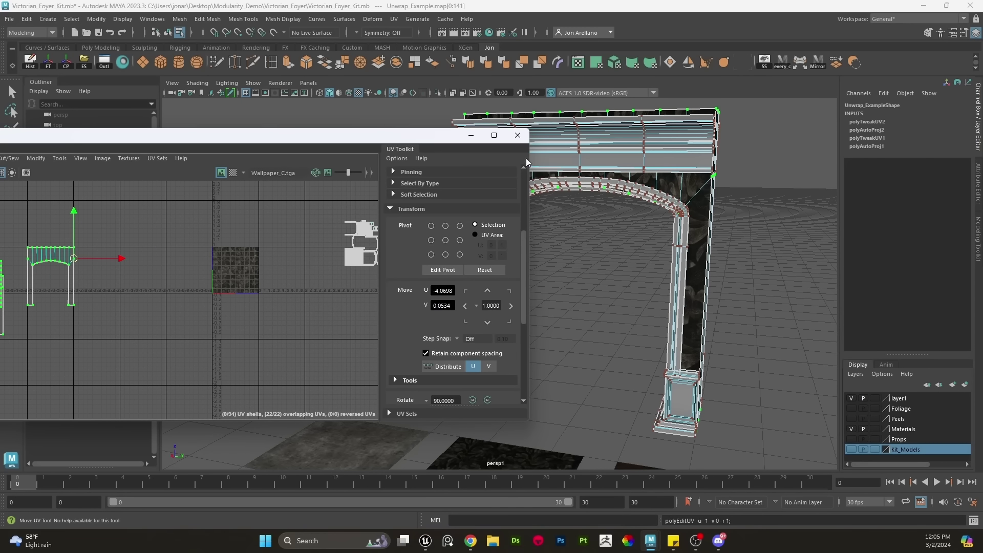
# Move the UV Editor aside, return to object mode, and freeze the transformations of the selected arch
pyautogui.moveTo(529, 156); pyautogui.dragTo(379, 154)
pyautogui.moveTo(281, 137); pyautogui.dragTo(344, 134)
pyautogui.keyDown('alt'); pyautogui.moveTo(628, 253); pyautogui.dragTo(597, 284); pyautogui.keyUp('alt')
pyautogui.click(659, 204)
pyautogui.click(590, 284)
pyautogui.press('q')
pyautogui.scroll(-4, 609, 261)
pyautogui.moveTo(614, 223); pyautogui.dragTo(649, 209, button='right')
pyautogui.click(694, 310)
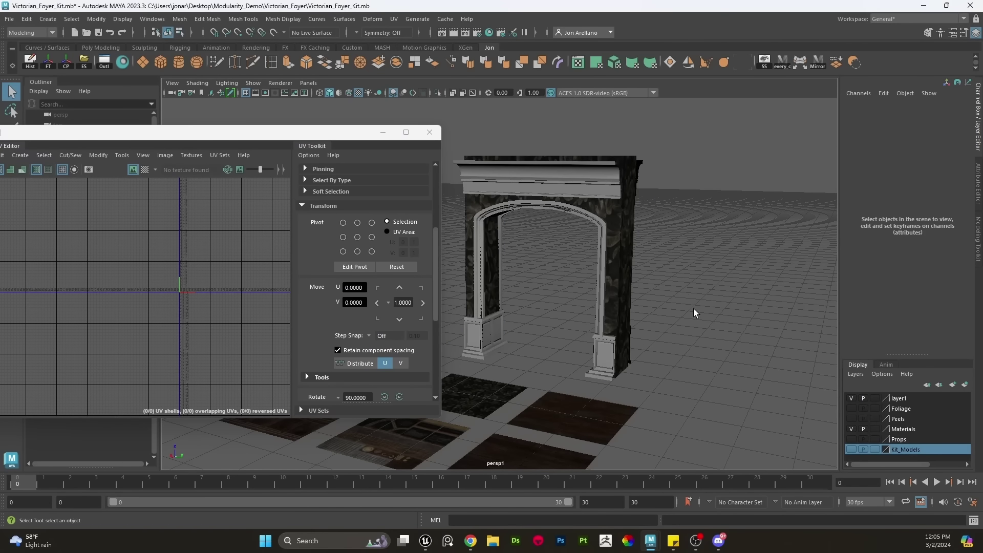
pyautogui.moveTo(695, 311); pyautogui.dragTo(544, 194)
pyautogui.click(45, 66)
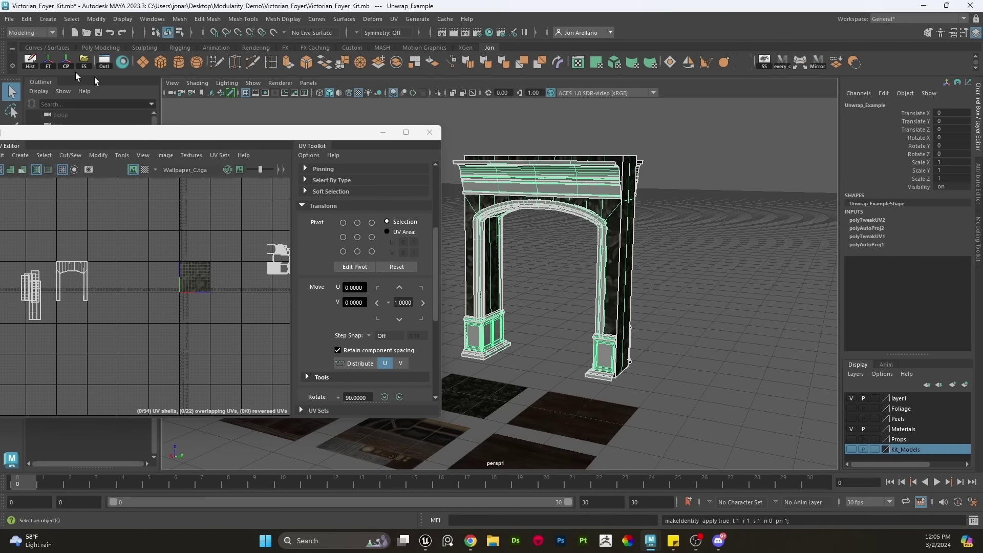
# Deselect the arch and examine how the wallpaper texture runs along its side pillar
pyautogui.scroll(2, 627, 217)
pyautogui.click(680, 232)
pyautogui.scroll(4, 676, 234)
pyautogui.keyDown('alt'); pyautogui.moveTo(654, 238); pyautogui.dragTo(613, 275, button='middle'); pyautogui.keyUp('alt')
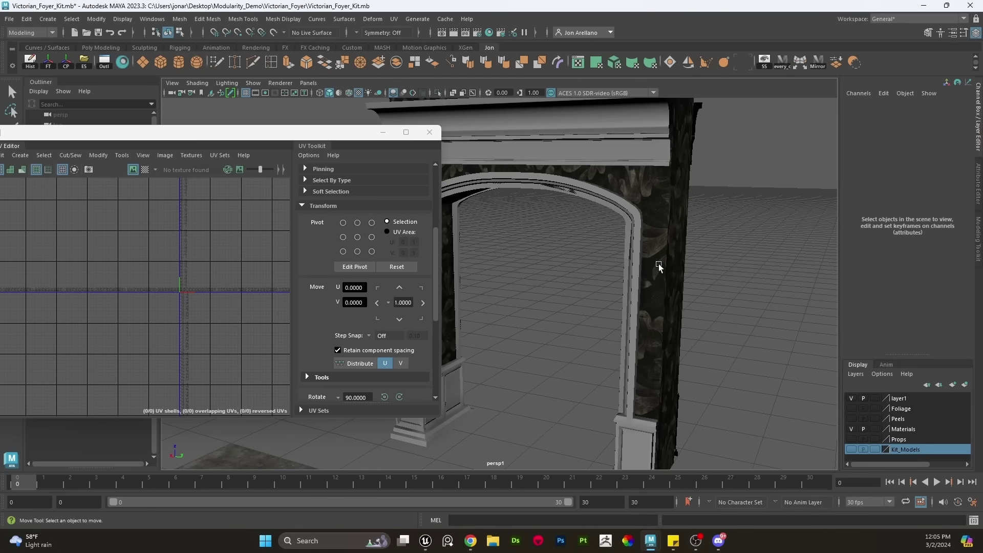
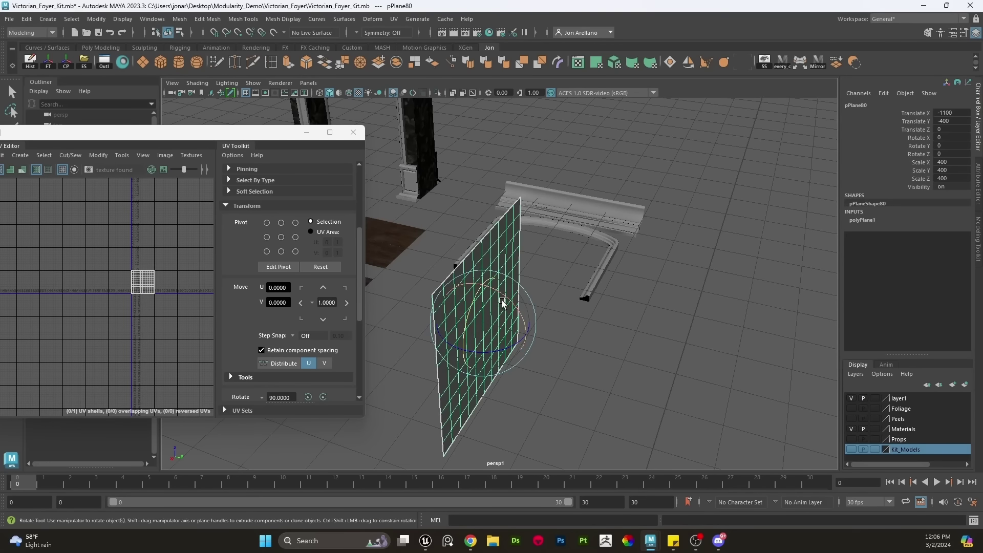
# Rotate the plane to 90 degrees on X so it lies flat and set its X, Y and Z scale to 200
pyautogui.moveTo(505, 303); pyautogui.dragTo(420, 268)
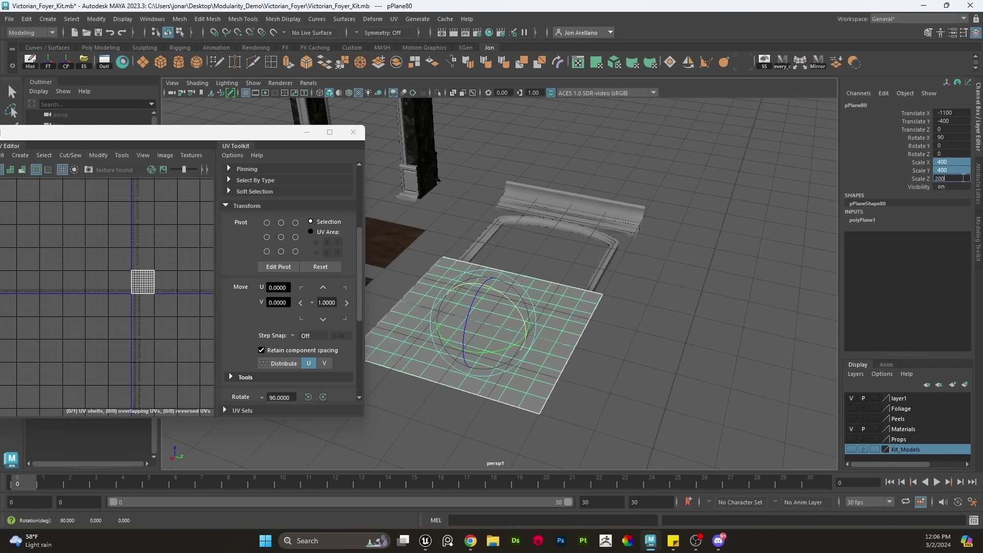
pyautogui.press('Return')
pyautogui.click(724, 307)
# Delete the duplicated arch trim's curved top and one leg, keeping a single straight leg section and the cornice
pyautogui.click(647, 188)
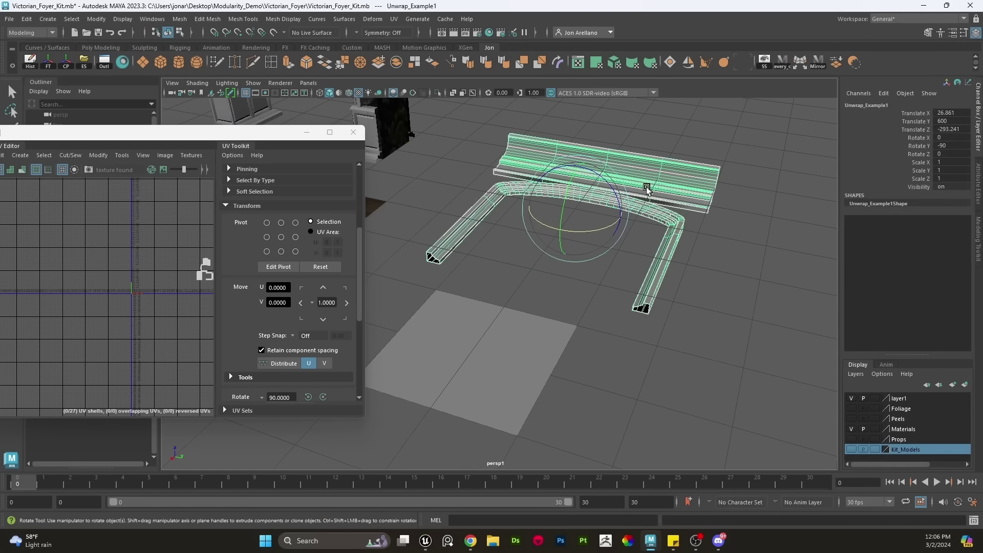
pyautogui.press('w')
pyautogui.scroll(-3, 599, 235)
pyautogui.keyDown('alt'); pyautogui.moveTo(588, 238); pyautogui.dragTo(581, 266); pyautogui.keyUp('alt')
pyautogui.keyDown('alt'); pyautogui.moveTo(582, 266); pyautogui.dragTo(602, 245, button='middle'); pyautogui.keyUp('alt')
pyautogui.scroll(5, 542, 262)
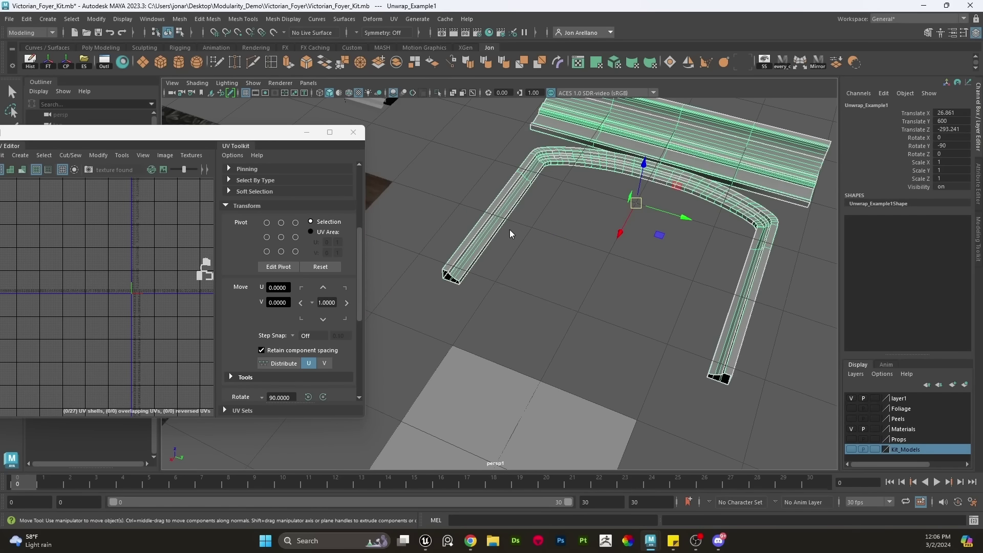
pyautogui.moveTo(510, 230); pyautogui.dragTo(510, 258, button='right')
pyautogui.press('q')
pyautogui.keyDown('alt'); pyautogui.moveTo(524, 247); pyautogui.dragTo(560, 305); pyautogui.keyUp('alt')
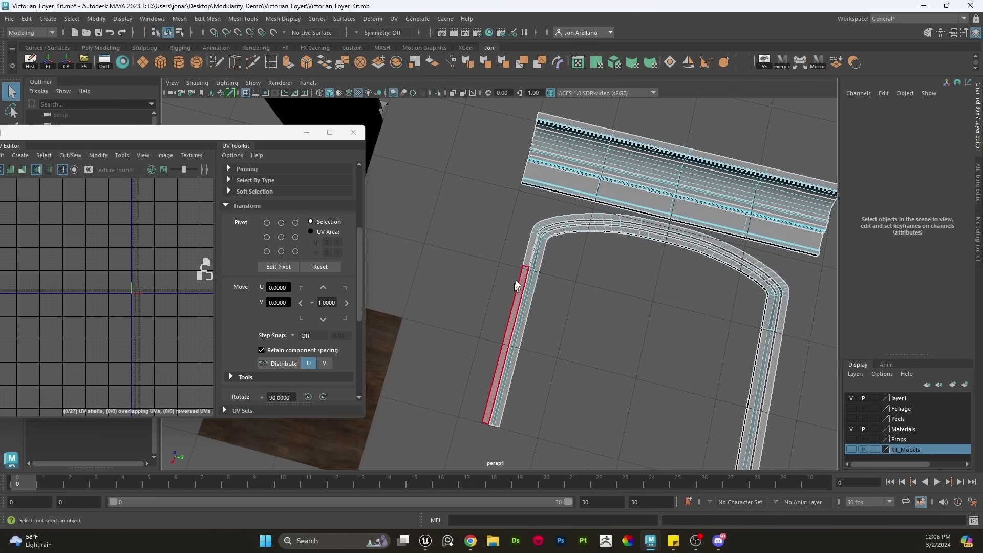
pyautogui.moveTo(476, 317); pyautogui.dragTo(476, 317)
pyautogui.scroll(-5, 567, 333)
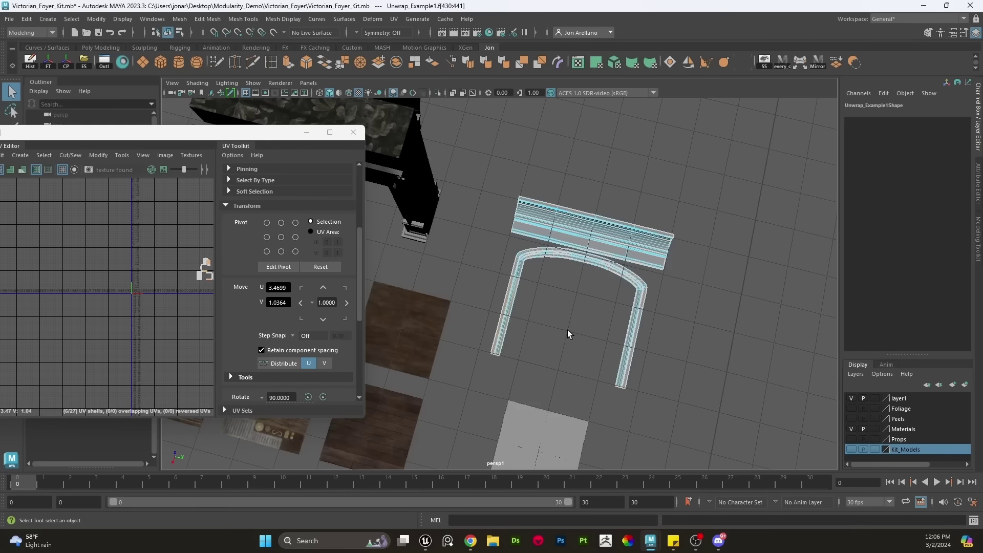
pyautogui.keyDown('alt'); pyautogui.moveTo(568, 334); pyautogui.dragTo(533, 263, button='middle'); pyautogui.keyUp('alt')
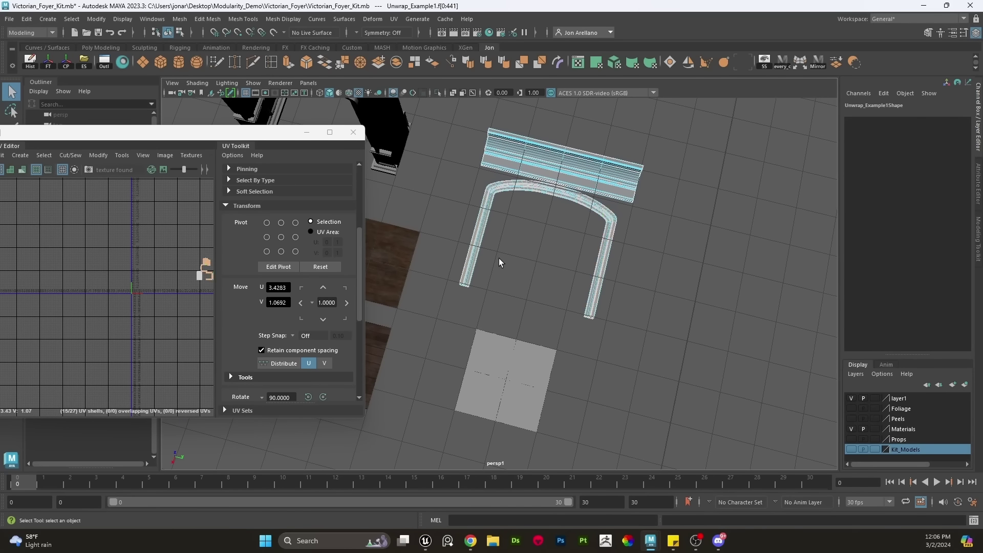
pyautogui.press('Delete')
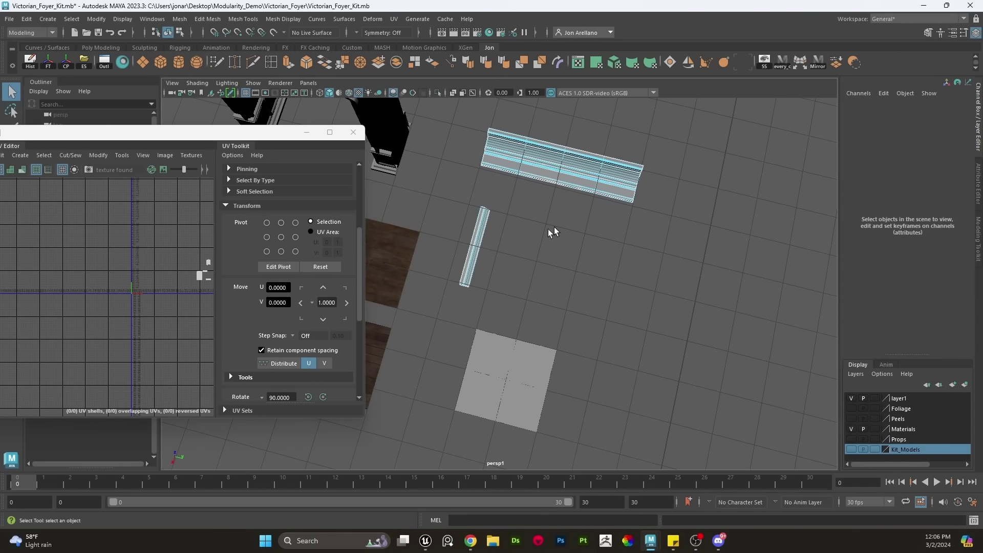
# Separate the remaining trim mesh into individual pieces, center their pivots, and delete the cornice pieces' history
pyautogui.moveTo(512, 231); pyautogui.dragTo(506, 266, button='right')
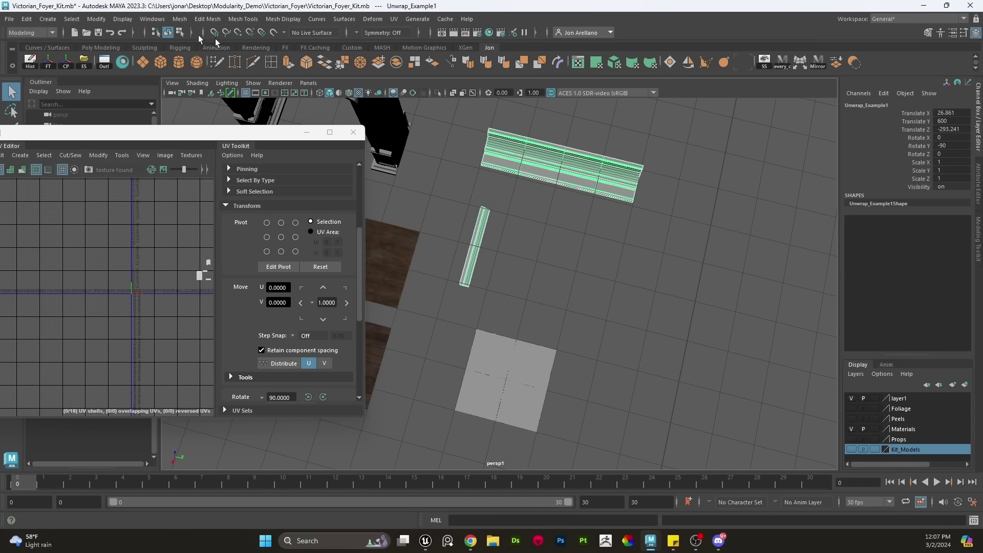
pyautogui.click(180, 19)
pyautogui.click(193, 63)
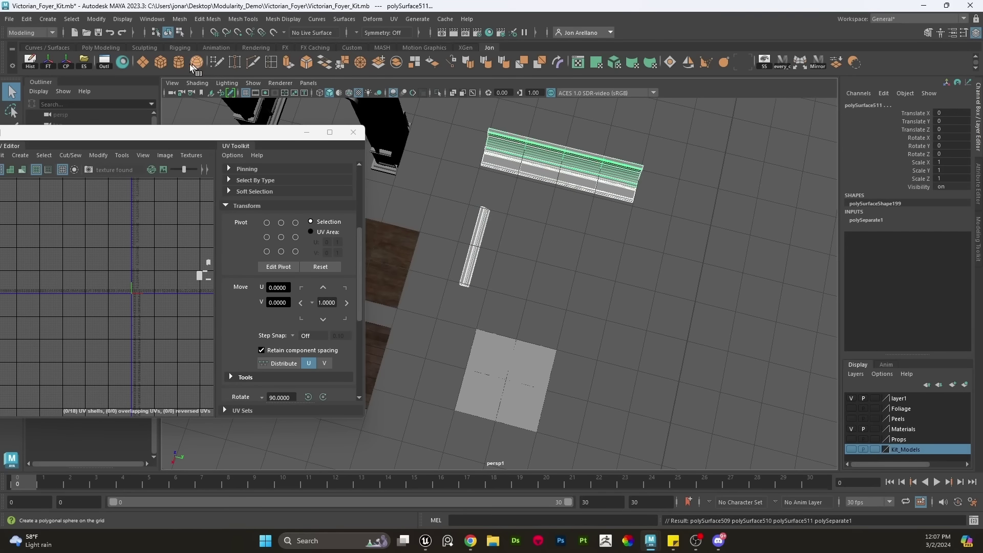
pyautogui.click(66, 65)
pyautogui.moveTo(607, 241); pyautogui.dragTo(526, 122)
pyautogui.press('w')
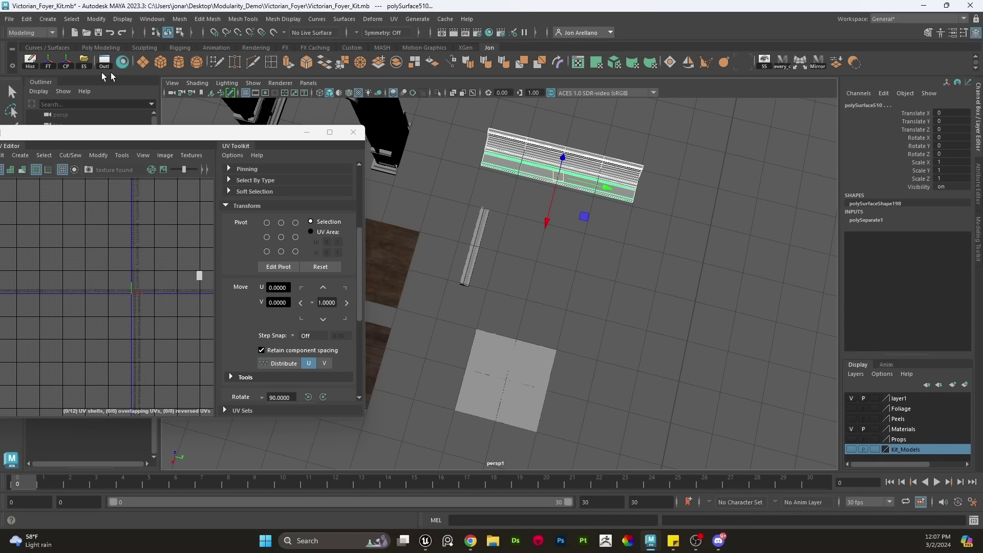
pyautogui.click(29, 61)
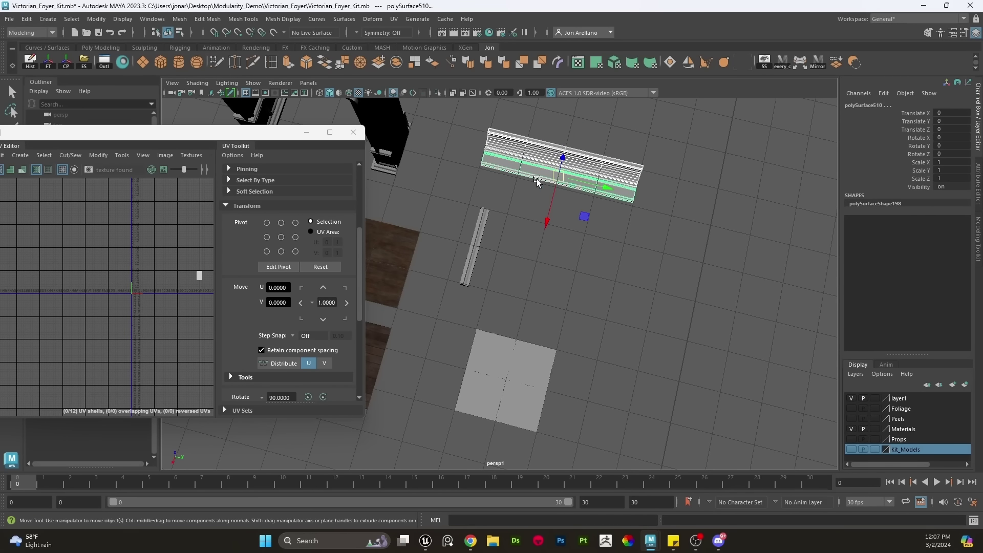
# Relocate the two cornice pieces' pivot to their end corner and move the pieces together against the flat plane
pyautogui.press('d')
pyautogui.moveTo(554, 196); pyautogui.dragTo(593, 353)
pyautogui.keyDown('alt'); pyautogui.moveTo(590, 349); pyautogui.dragTo(595, 279, button='middle'); pyautogui.keyUp('alt')
pyautogui.scroll(3, 594, 278)
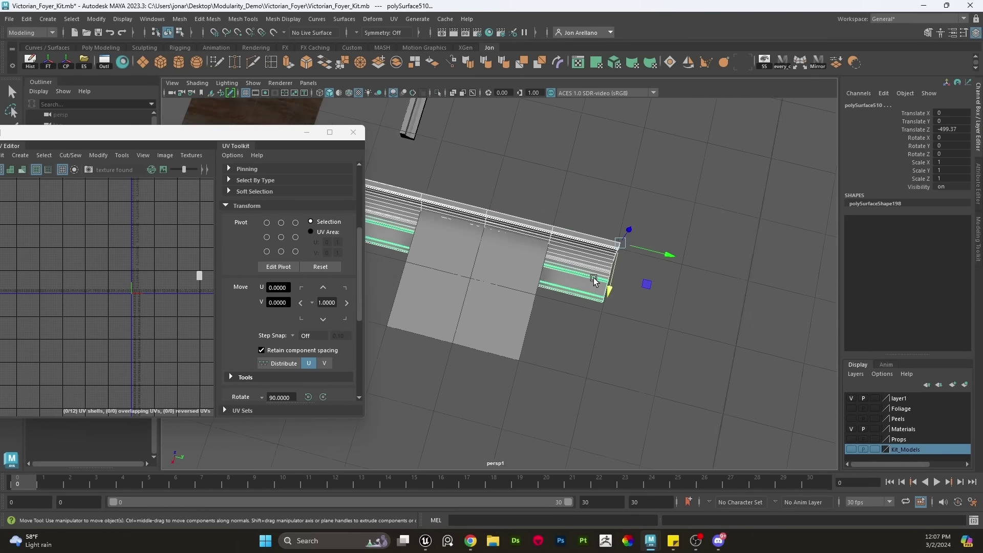
pyautogui.keyDown('alt'); pyautogui.moveTo(594, 278); pyautogui.dragTo(548, 229); pyautogui.keyUp('alt')
pyautogui.keyDown('alt'); pyautogui.moveTo(548, 229); pyautogui.dragTo(552, 307, button='middle'); pyautogui.keyUp('alt')
pyautogui.moveTo(640, 225); pyautogui.dragTo(642, 215)
pyautogui.click(638, 173)
pyautogui.scroll(-3, 565, 171)
# Rotate the straight leg trim piece to -90 degrees on X and move it over to the plane
pyautogui.click(562, 264)
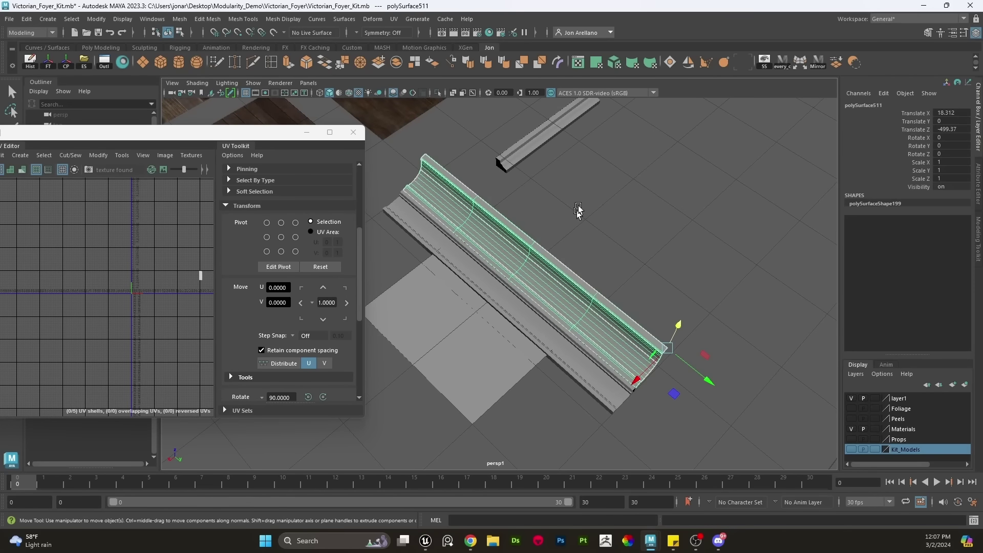
pyautogui.click(564, 141)
pyautogui.press('e')
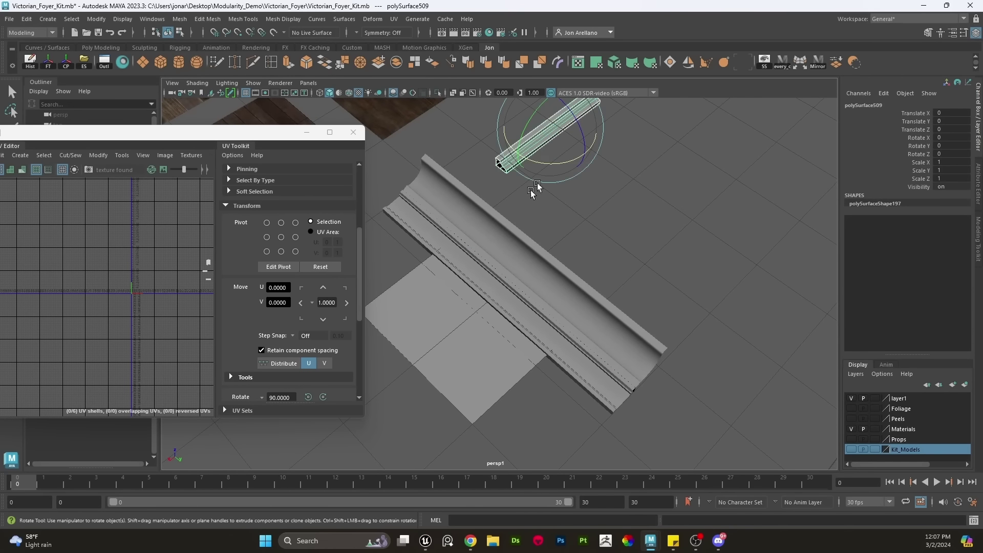
pyautogui.moveTo(555, 163); pyautogui.dragTo(486, 155)
pyautogui.press('w')
pyautogui.press('x')
pyautogui.moveTo(548, 130); pyautogui.dragTo(432, 294)
# Place the straight trim piece's pivot on its end corner using vertex snapping, beside the plane's edge
pyautogui.scroll(5, 456, 311)
pyautogui.keyDown('alt'); pyautogui.moveTo(432, 294); pyautogui.dragTo(573, 333, button='middle'); pyautogui.keyUp('alt')
pyautogui.keyDown('alt'); pyautogui.moveTo(572, 333); pyautogui.dragTo(493, 267); pyautogui.keyUp('alt')
pyautogui.scroll(5, 495, 265)
pyautogui.press('d')
pyautogui.press('v')
pyautogui.click(476, 243)
pyautogui.scroll(-5, 476, 243)
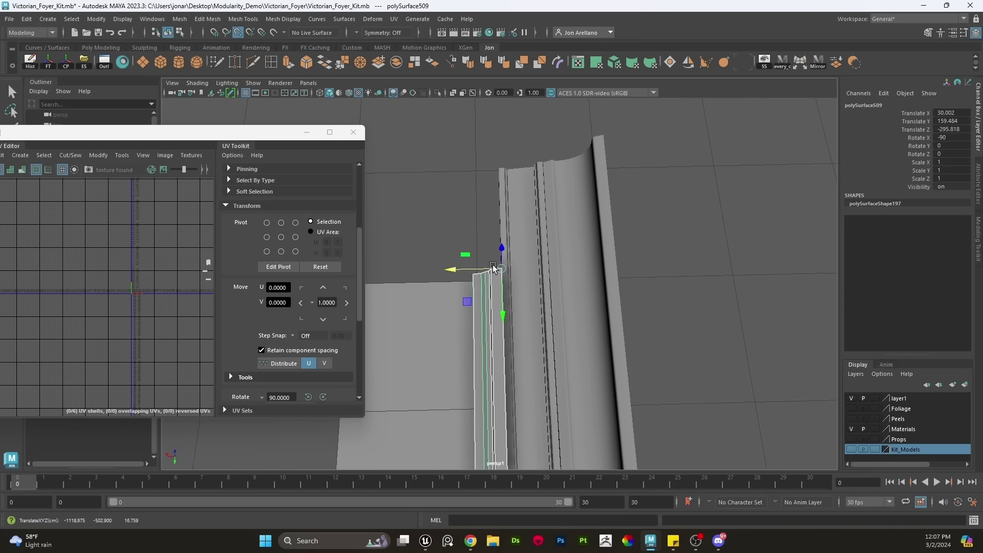
# Examine how the straight trim piece and the cornice pieces line up beside the flat plane
pyautogui.scroll(-10, 680, 230)
pyautogui.click(635, 308)
pyautogui.scroll(5, 630, 316)
pyautogui.keyDown('alt'); pyautogui.moveTo(630, 316); pyautogui.dragTo(651, 318); pyautogui.keyUp('alt')
pyautogui.scroll(5, 603, 322)
pyautogui.keyDown('alt'); pyautogui.moveTo(652, 318); pyautogui.dragTo(581, 340, button='middle'); pyautogui.keyUp('alt')
pyautogui.keyDown('alt'); pyautogui.moveTo(589, 282); pyautogui.dragTo(553, 282); pyautogui.keyUp('alt')
pyautogui.keyDown('alt'); pyautogui.moveTo(534, 277); pyautogui.dragTo(545, 305, button='middle'); pyautogui.keyUp('alt')
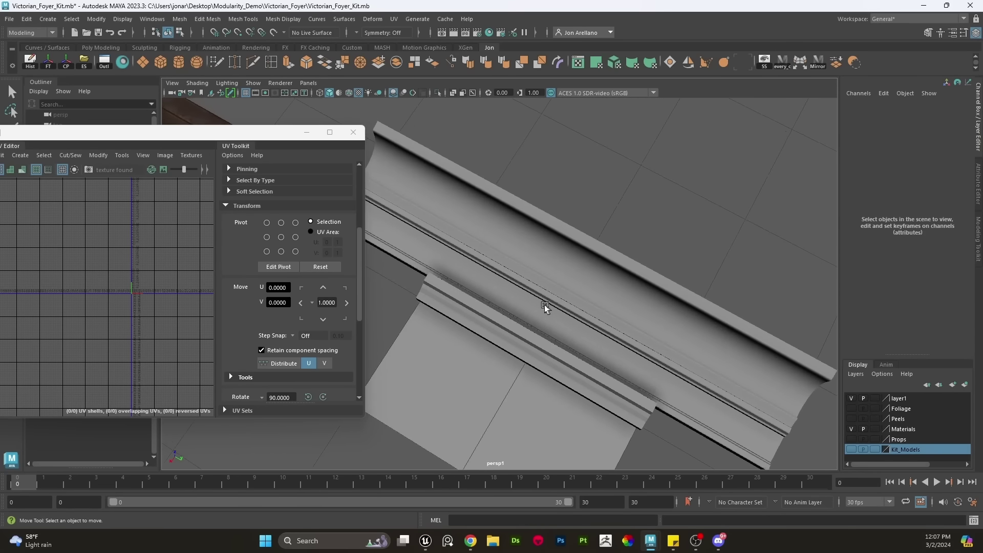
pyautogui.scroll(-3, 544, 306)
pyautogui.click(518, 284)
pyautogui.keyDown('alt'); pyautogui.moveTo(486, 262); pyautogui.dragTo(528, 274); pyautogui.keyUp('alt')
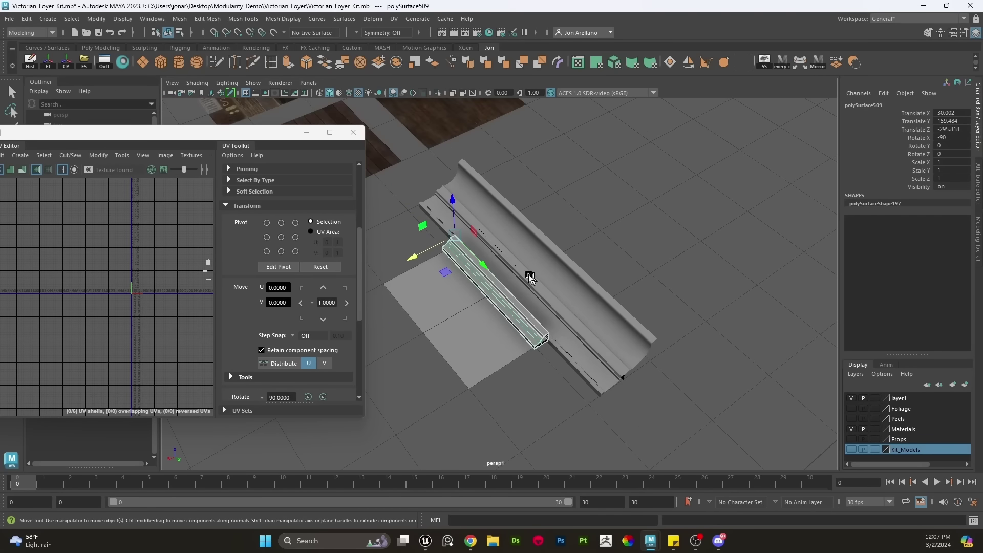
pyautogui.click(600, 219)
pyautogui.keyDown('alt'); pyautogui.moveTo(522, 222); pyautogui.dragTo(579, 306, button='middle'); pyautogui.keyUp('alt')
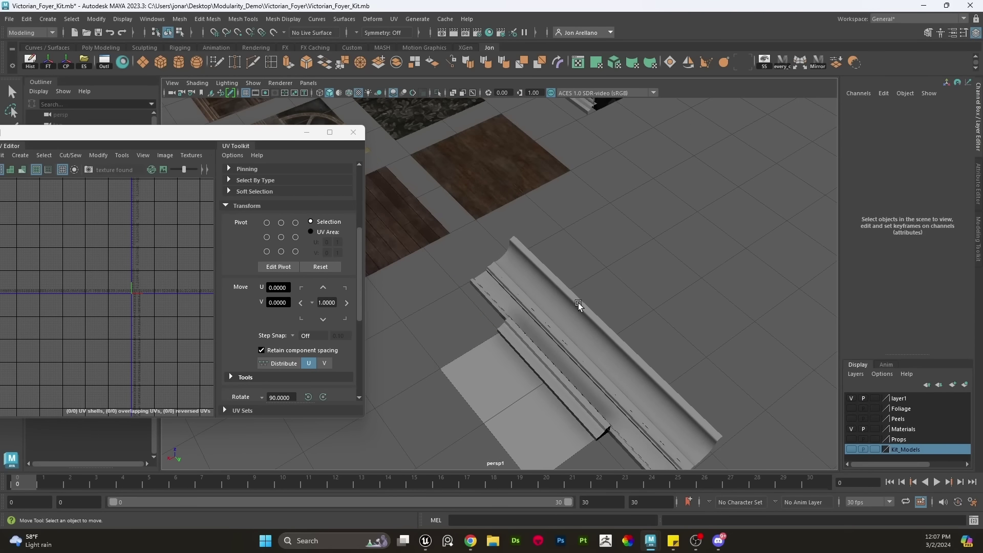
# Select the outer curved cornice piece and examine its concave profile and edge loops
pyautogui.click(555, 310)
pyautogui.keyDown('alt'); pyautogui.moveTo(575, 294); pyautogui.dragTo(523, 251); pyautogui.keyUp('alt')
pyautogui.keyDown('alt'); pyautogui.moveTo(523, 251); pyautogui.dragTo(555, 297, button='middle'); pyautogui.keyUp('alt')
pyautogui.keyDown('alt'); pyautogui.moveTo(522, 270); pyautogui.dragTo(491, 256); pyautogui.keyUp('alt')
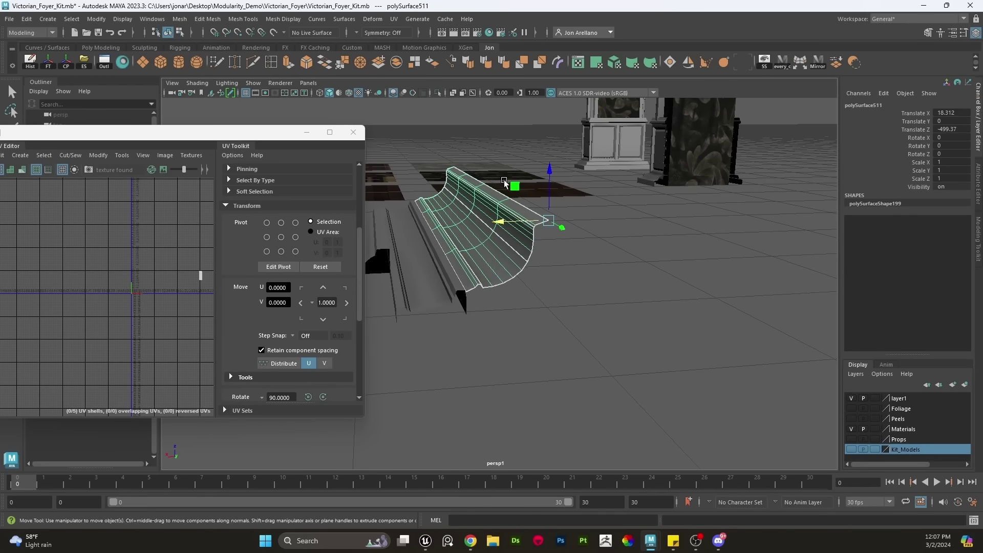
pyautogui.keyDown('alt'); pyautogui.moveTo(516, 215); pyautogui.dragTo(538, 281, button='middle'); pyautogui.keyUp('alt')
pyautogui.scroll(2, 503, 290)
pyautogui.scroll(-2, 507, 292)
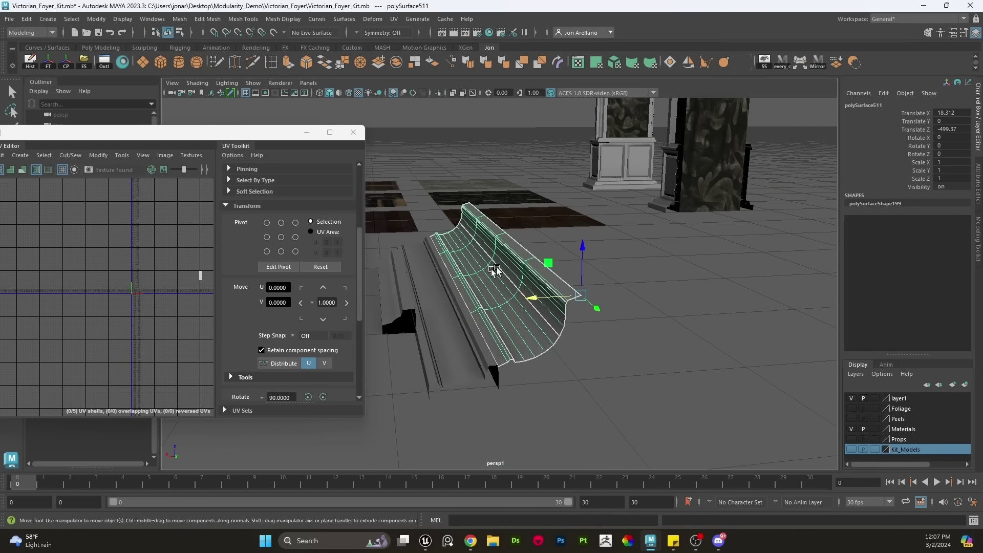
pyautogui.scroll(-1, 514, 293)
pyautogui.scroll(3, 515, 292)
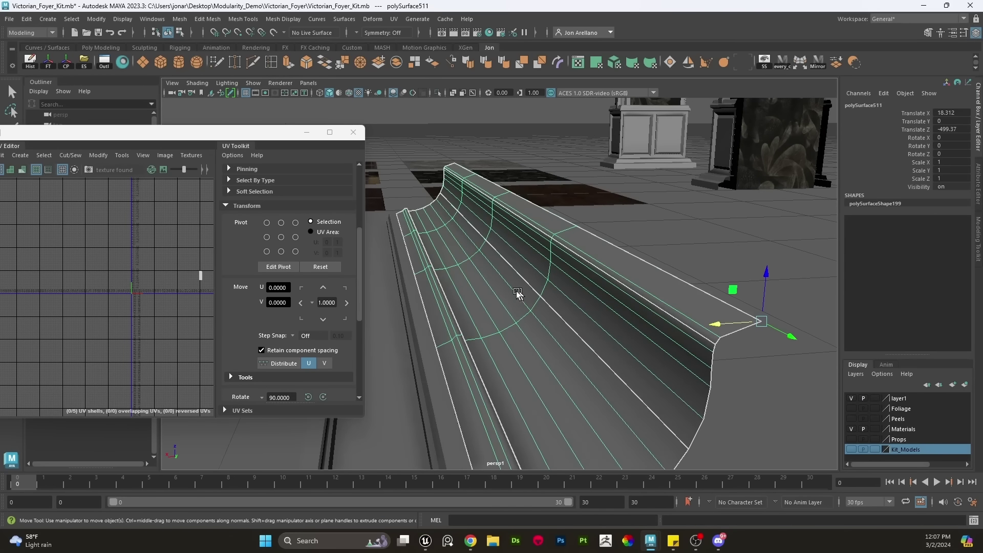
# Delete the middle section of the outer cornice's concave cove, including its flat outer rim face
pyautogui.scroll(-3, 511, 315)
pyautogui.moveTo(533, 295)
pyautogui.keyDown('alt'); pyautogui.mouseDown()
pyautogui.moveTo(501, 318)
pyautogui.moveTo(527, 289)
pyautogui.mouseUp(); pyautogui.keyUp('alt')
pyautogui.scroll(2, 525, 266)
pyautogui.moveTo(523, 237); pyautogui.dragTo(522, 266, button='right')
pyautogui.press('q')
pyautogui.click(499, 297)
pyautogui.keyDown('shift'); pyautogui.doubleClick(558, 259); pyautogui.keyUp('shift')
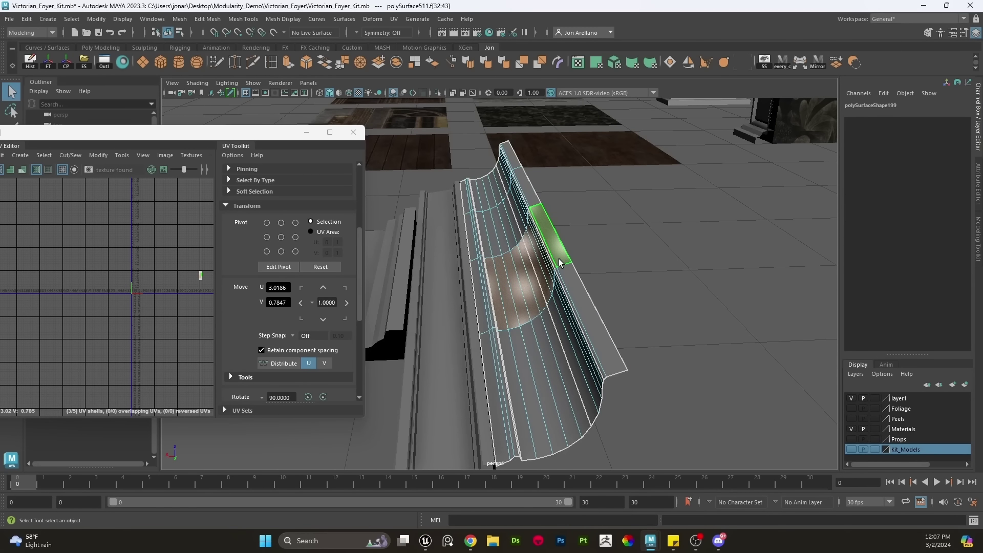
pyautogui.press('Delete')
# Delete the near rim face and the narrow faces joining the cove to the cornice's lower moulding strip
pyautogui.click(575, 299)
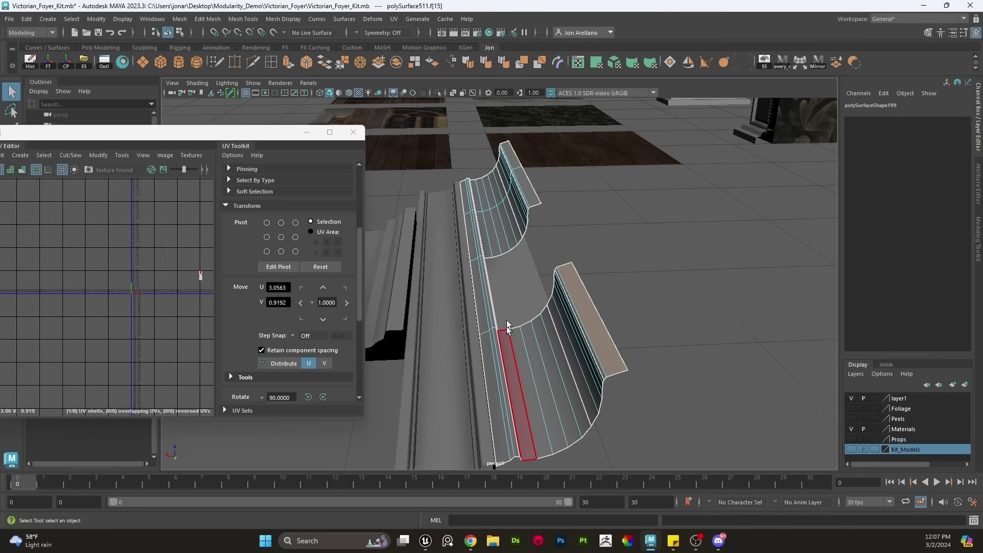
pyautogui.keyDown('shift'); pyautogui.click(487, 248); pyautogui.keyUp('shift')
pyautogui.keyDown('shift'); pyautogui.click(477, 205); pyautogui.keyUp('shift')
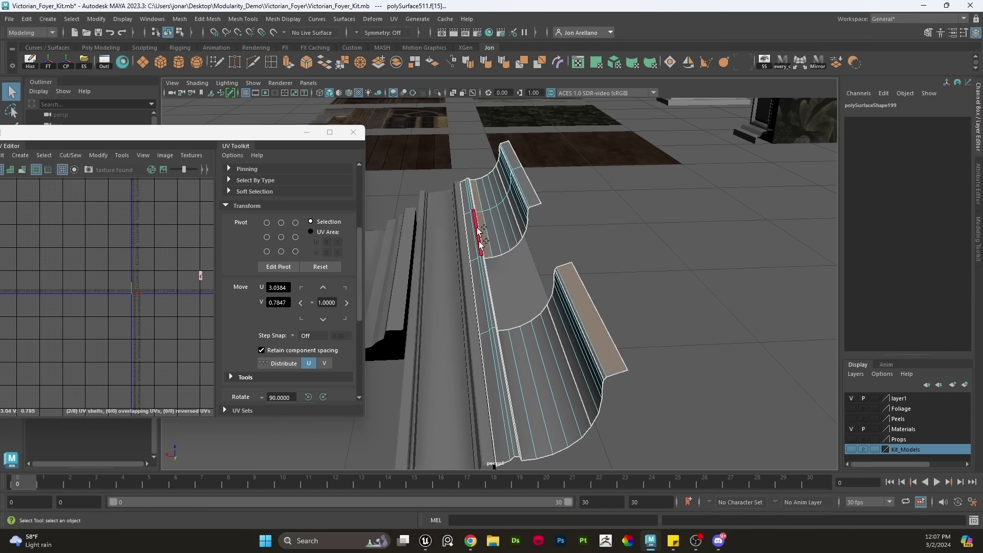
pyautogui.keyDown('shift'); pyautogui.click(505, 340); pyautogui.keyUp('shift')
pyautogui.press('Delete')
# Delete the remaining cove sections at both ends of the cornice piece and return to object mode
pyautogui.doubleClick(544, 324)
pyautogui.keyDown('shift'); pyautogui.doubleClick(519, 219); pyautogui.keyUp('shift')
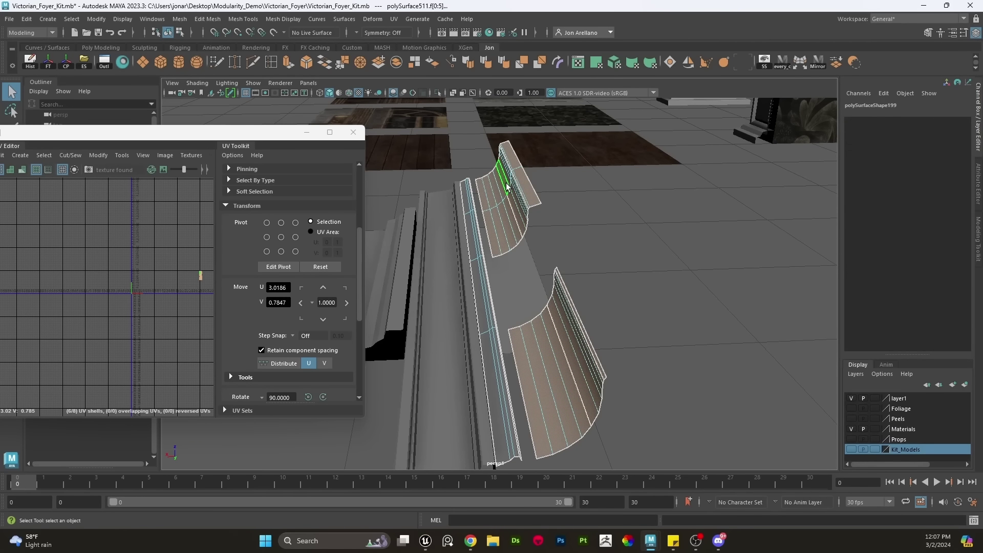
pyautogui.press('Delete')
pyautogui.moveTo(489, 232); pyautogui.dragTo(528, 202, button='right')
pyautogui.click(551, 243)
pyautogui.keyDown('alt'); pyautogui.moveTo(551, 244); pyautogui.dragTo(516, 238, button='right'); pyautogui.keyUp('alt')
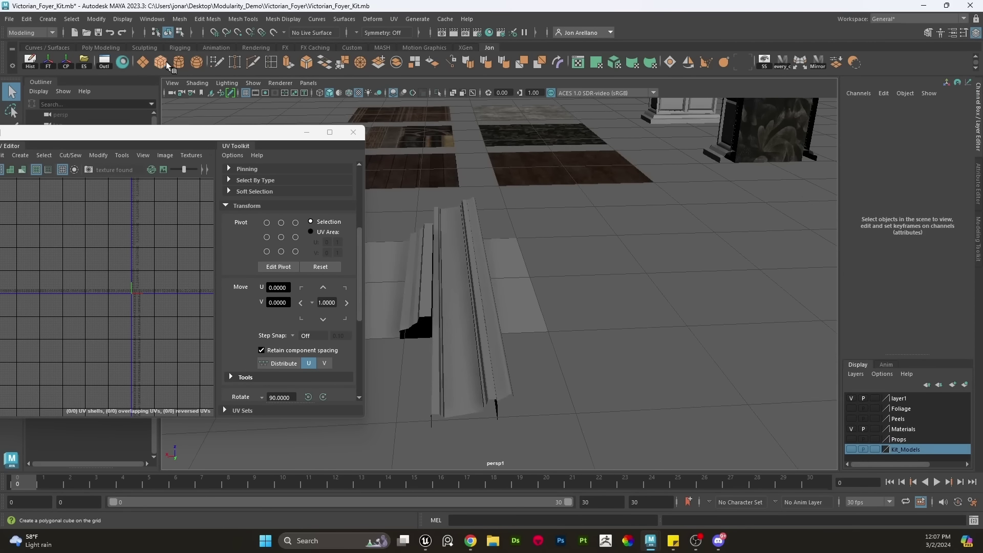
# Create a long, flat box alongside the remaining moulding strip and move it down slightly
pyautogui.keyDown('shift'); pyautogui.moveTo(441, 226); pyautogui.dragTo(466, 240, button='right'); pyautogui.keyUp('shift')
pyautogui.moveTo(514, 223); pyautogui.dragTo(504, 410)
pyautogui.moveTo(528, 284); pyautogui.dragTo(596, 309)
pyautogui.click(553, 310)
pyautogui.click(496, 312)
pyautogui.click(597, 310)
pyautogui.press('w')
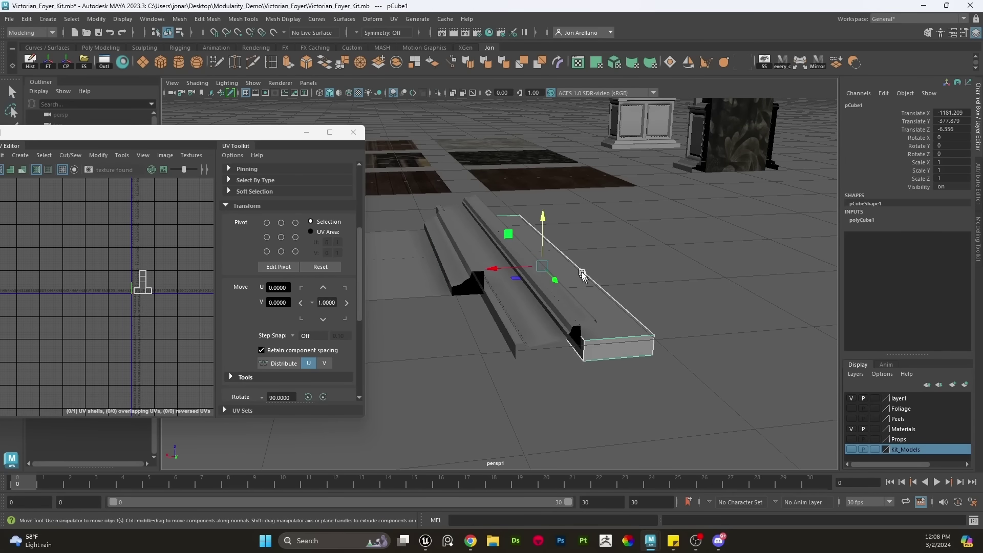
pyautogui.moveTo(546, 222); pyautogui.dragTo(631, 373)
pyautogui.click(631, 231)
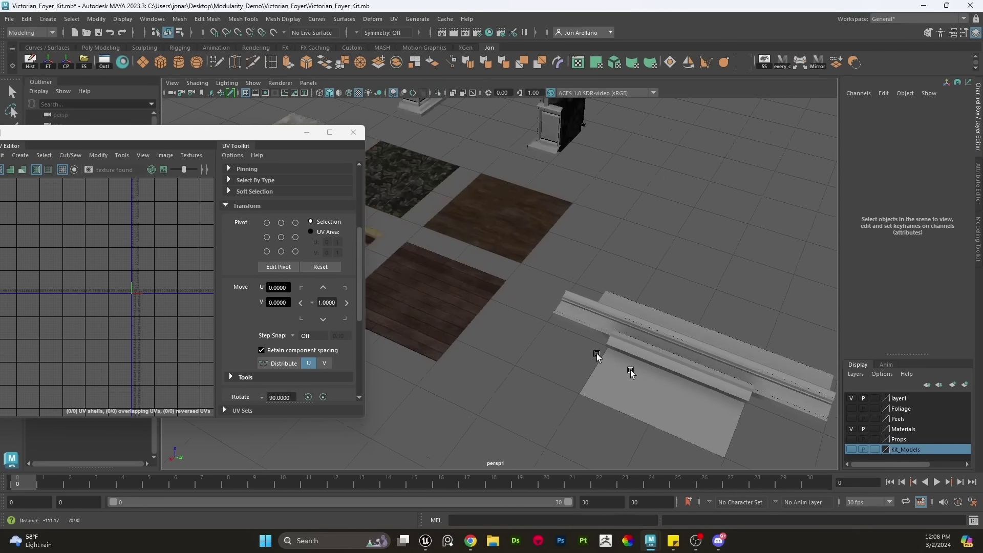
# Examine the carved wood panelling texture plane, comparing its ornamental band, narrow trims and plain board section
pyautogui.keyDown('alt'); pyautogui.moveTo(389, 313); pyautogui.dragTo(600, 387, button='middle'); pyautogui.keyUp('alt')
pyautogui.scroll(3, 549, 308)
pyautogui.click(547, 308)
pyautogui.scroll(4, 555, 308)
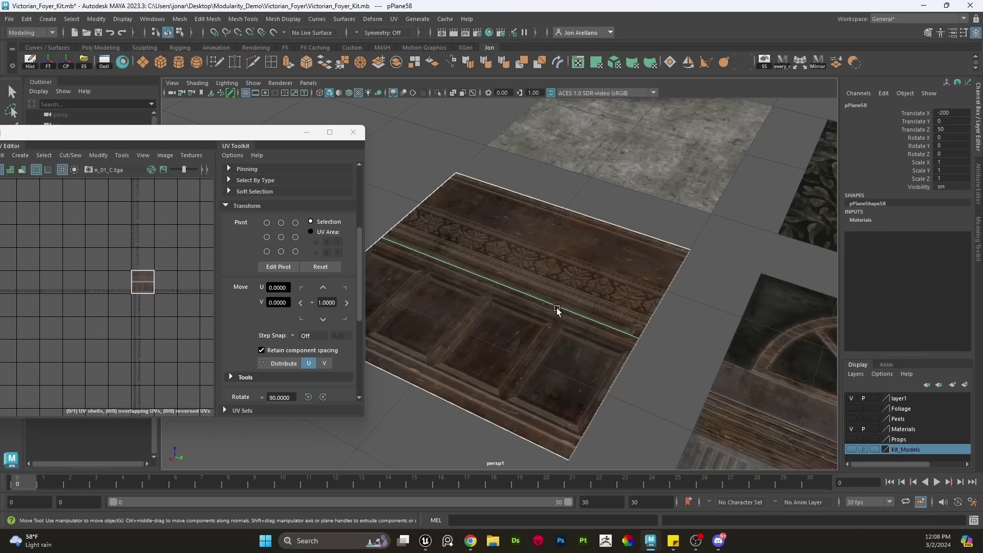
pyautogui.keyDown('alt'); pyautogui.moveTo(621, 332); pyautogui.dragTo(581, 351); pyautogui.keyUp('alt')
pyautogui.keyDown('alt'); pyautogui.moveTo(581, 351); pyautogui.dragTo(636, 275, button='right'); pyautogui.keyUp('alt')
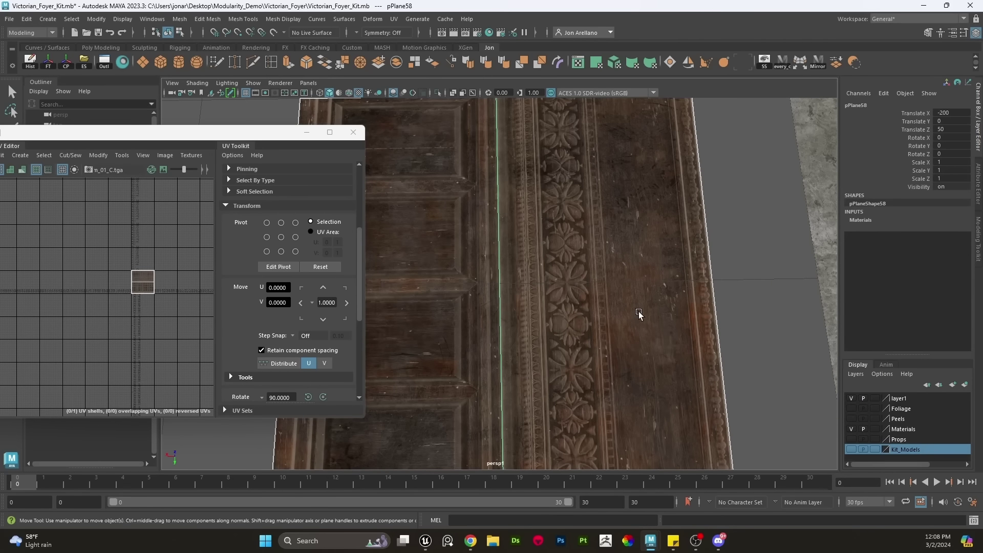
pyautogui.press('f')
pyautogui.keyDown('alt'); pyautogui.moveTo(517, 311); pyautogui.dragTo(538, 306, button='middle'); pyautogui.keyUp('alt')
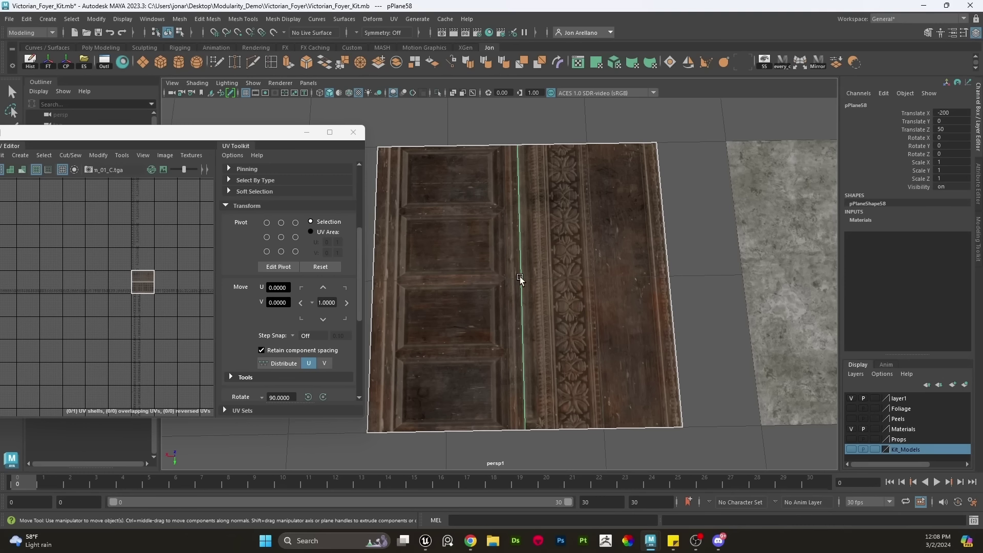
pyautogui.keyDown('alt'); pyautogui.moveTo(557, 238); pyautogui.dragTo(537, 275); pyautogui.keyUp('alt')
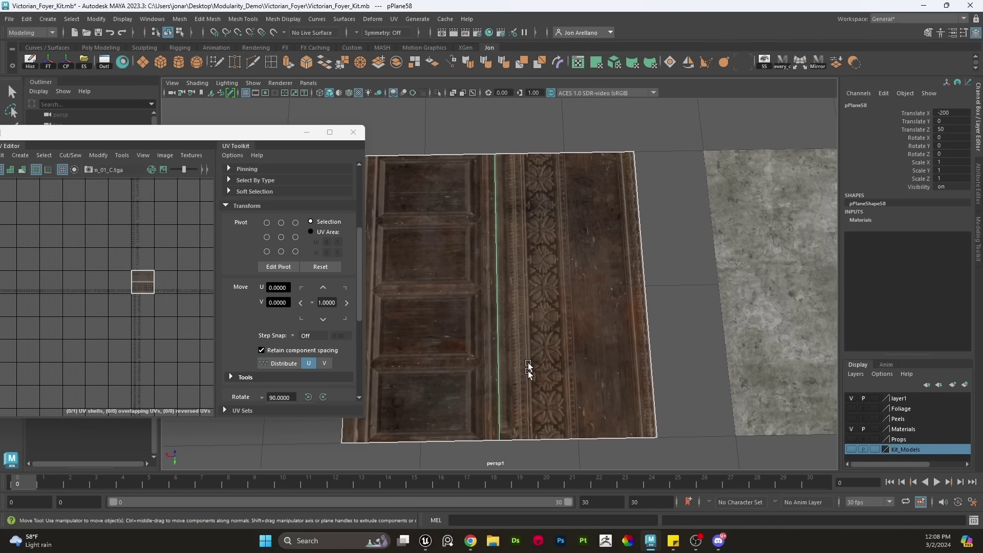
pyautogui.scroll(3, 538, 301)
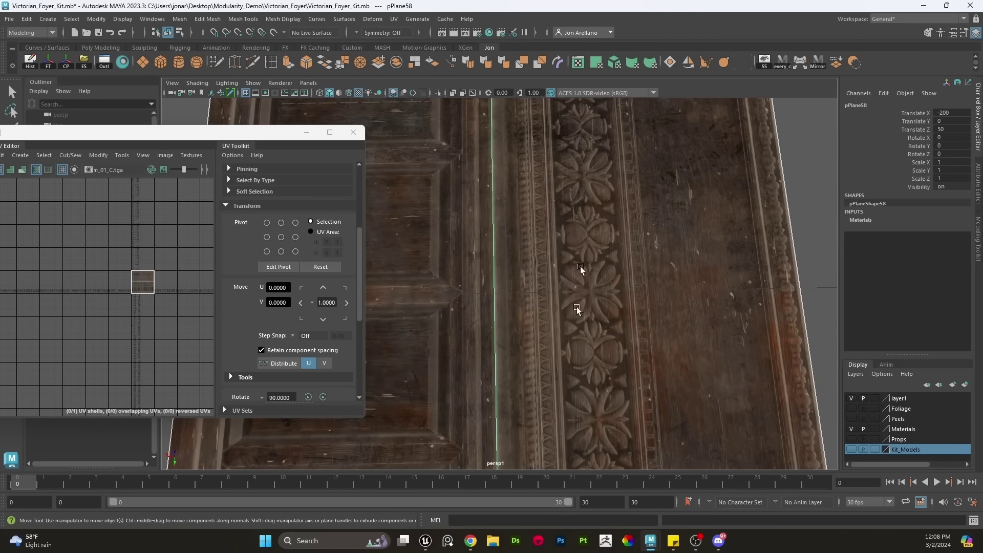
# Delete the loose cornice piece, its box and the remaining strips lying beside the texture planes
pyautogui.scroll(-8, 577, 309)
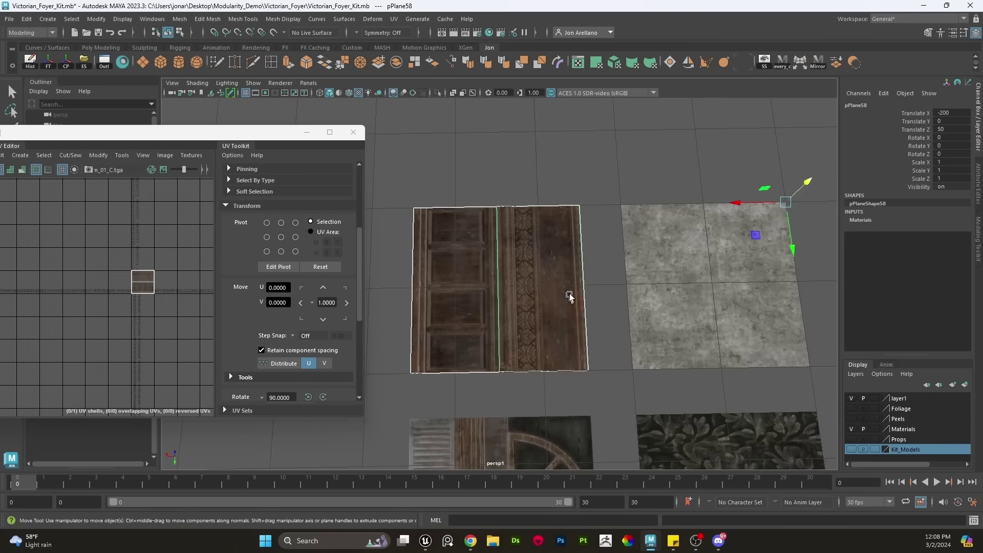
pyautogui.keyDown('alt'); pyautogui.moveTo(623, 328); pyautogui.dragTo(639, 326); pyautogui.keyUp('alt')
pyautogui.moveTo(609, 283); pyautogui.dragTo(702, 411)
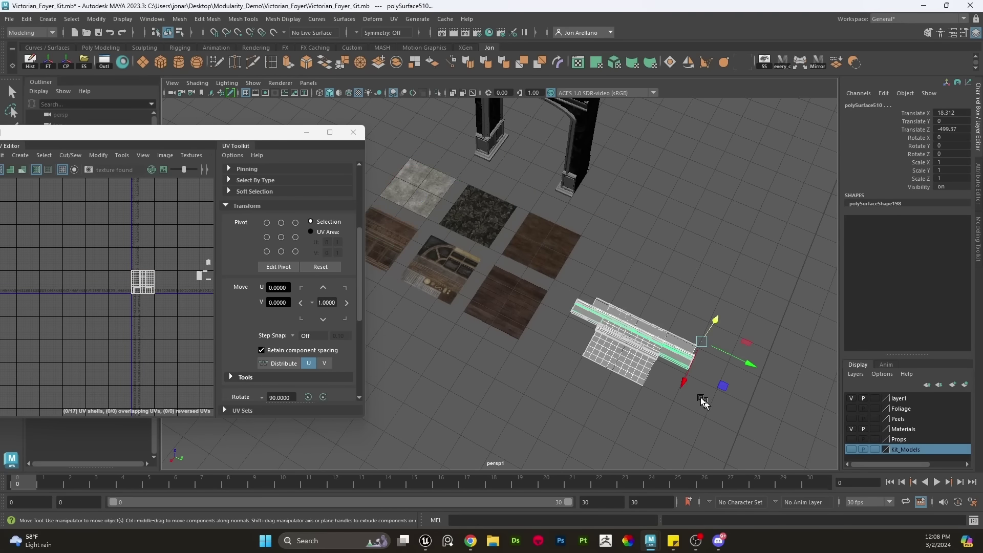
pyautogui.press('Delete')
# Select the flat frieze band and its bordering narrow strips along the front of the arch's cornice
pyautogui.scroll(3, 646, 271)
pyautogui.keyDown('alt'); pyautogui.moveTo(639, 201); pyautogui.dragTo(640, 335, button='middle'); pyautogui.keyUp('alt')
pyautogui.keyDown('alt'); pyautogui.moveTo(641, 336); pyautogui.dragTo(631, 253); pyautogui.keyUp('alt')
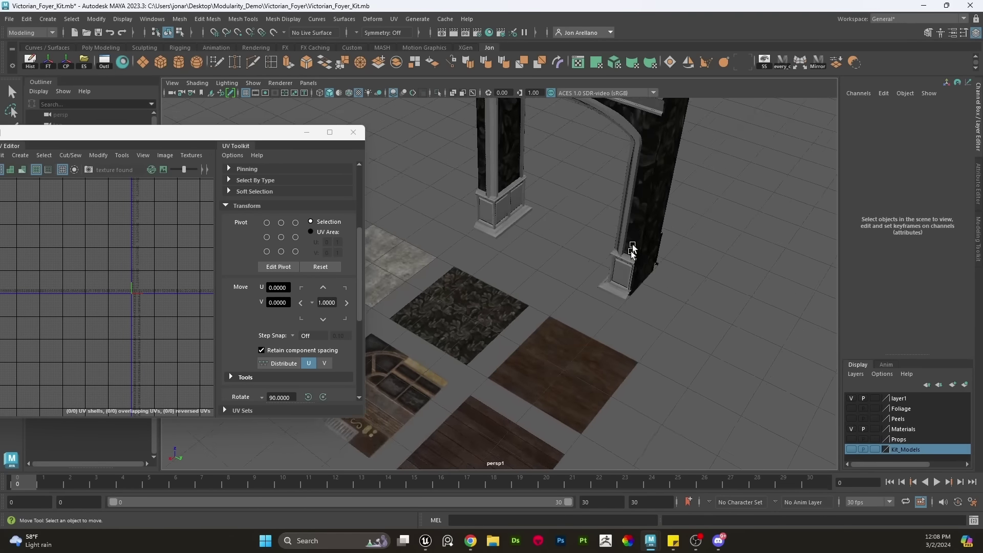
pyautogui.keyDown('alt'); pyautogui.moveTo(629, 210); pyautogui.dragTo(621, 327, button='middle'); pyautogui.keyUp('alt')
pyautogui.keyDown('alt'); pyautogui.moveTo(622, 328); pyautogui.dragTo(575, 202); pyautogui.keyUp('alt')
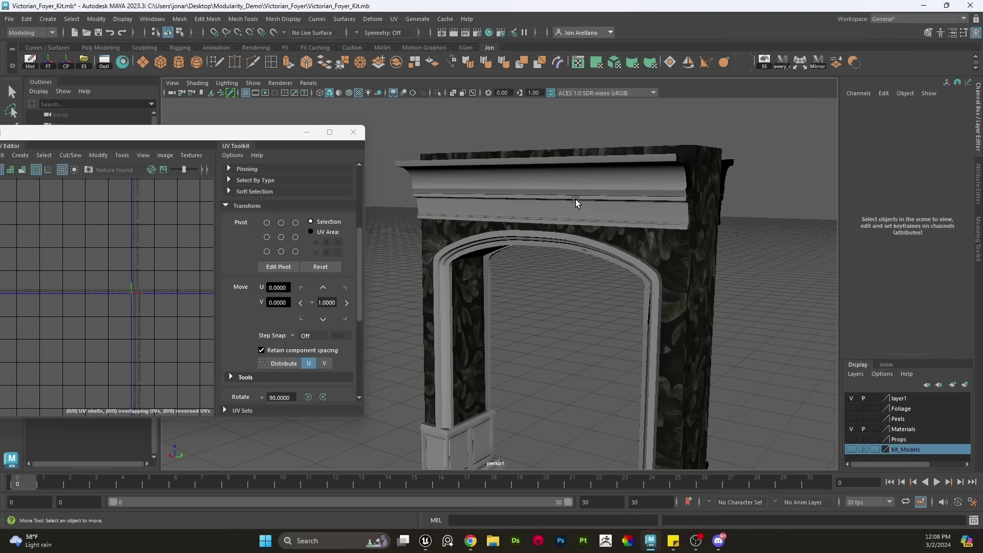
pyautogui.click(575, 202)
pyautogui.moveTo(577, 179); pyautogui.dragTo(577, 206, button='right')
pyautogui.doubleClick(576, 186)
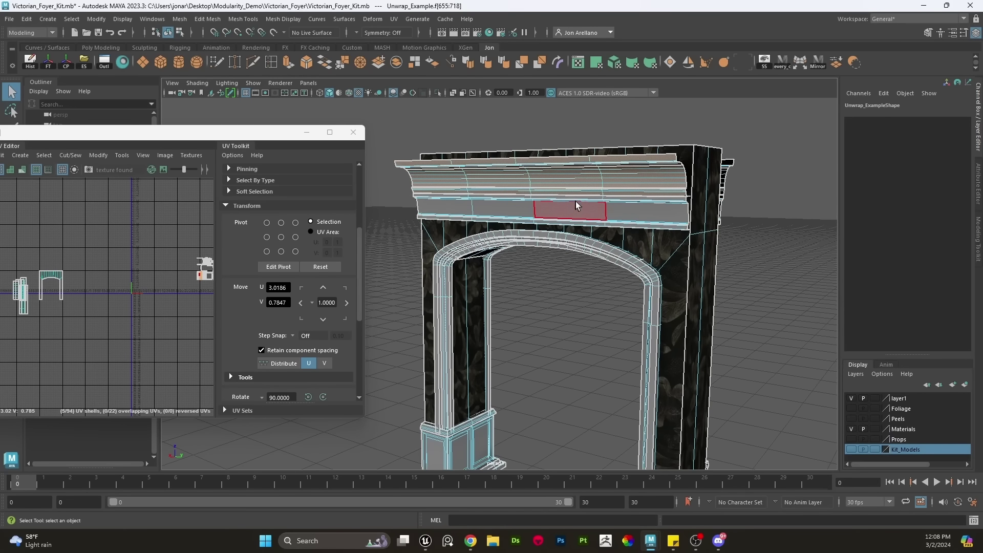
pyautogui.doubleClick(577, 207)
pyautogui.scroll(4, 586, 214)
pyautogui.scroll(-10, 542, 236)
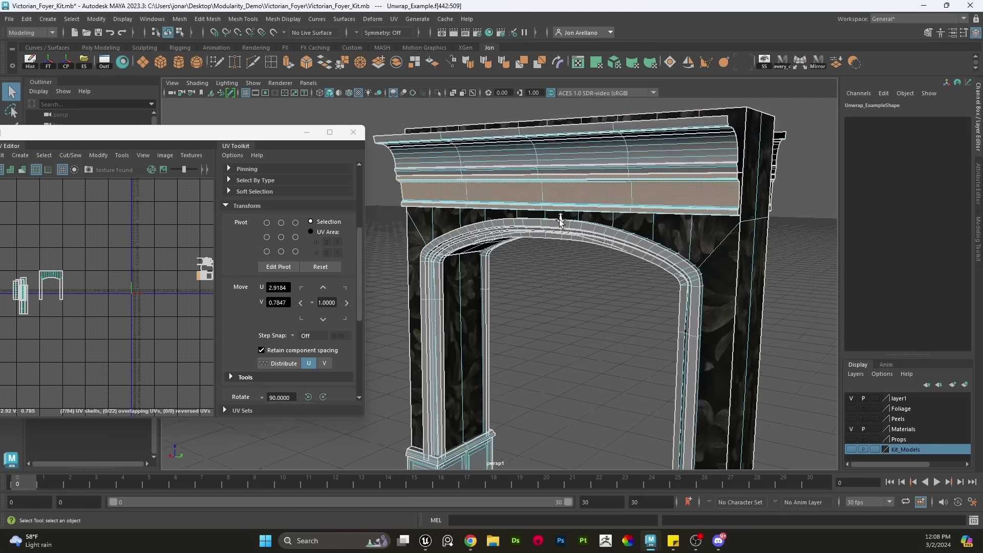
# Move the selected frieze UV shells into the 0–1 UV tile, around U 0.6, V 0.4
pyautogui.keyDown('alt'); pyautogui.moveTo(456, 302); pyautogui.dragTo(450, 300); pyautogui.keyUp('alt')
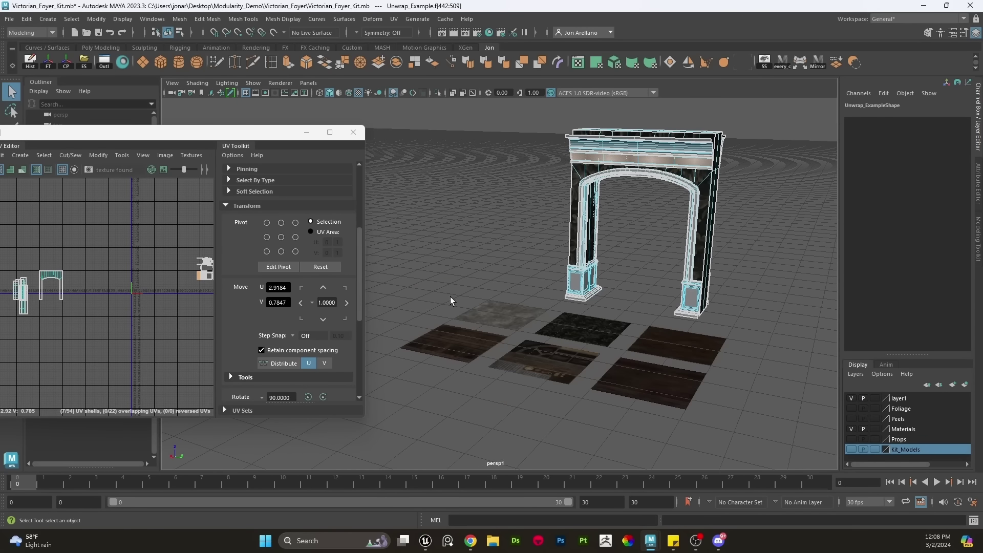
pyautogui.scroll(5, 184, 287)
pyautogui.scroll(-4, 171, 287)
pyautogui.keyDown('alt'); pyautogui.moveTo(166, 287); pyautogui.dragTo(156, 289, button='middle'); pyautogui.keyUp('alt')
pyautogui.scroll(-3, 156, 291)
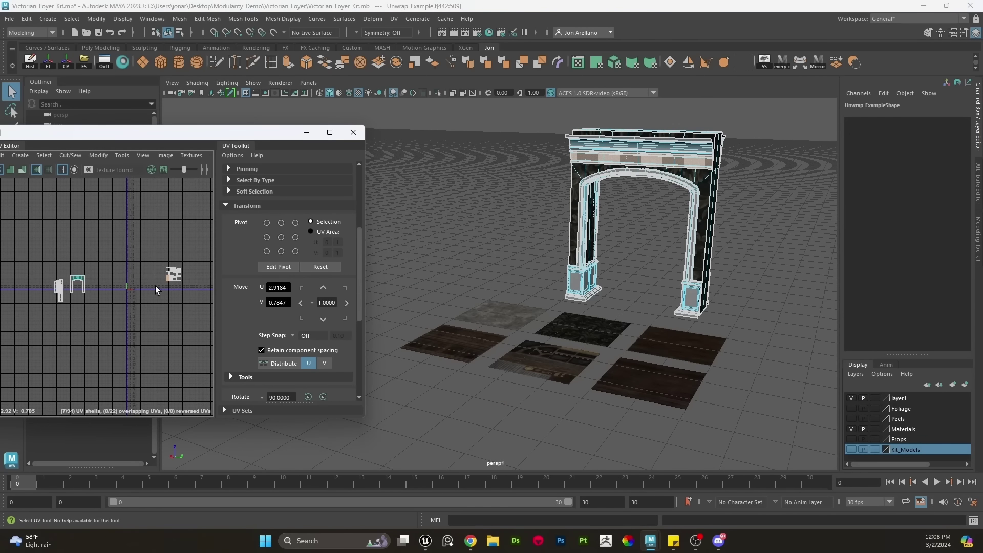
pyautogui.scroll(5, 147, 287)
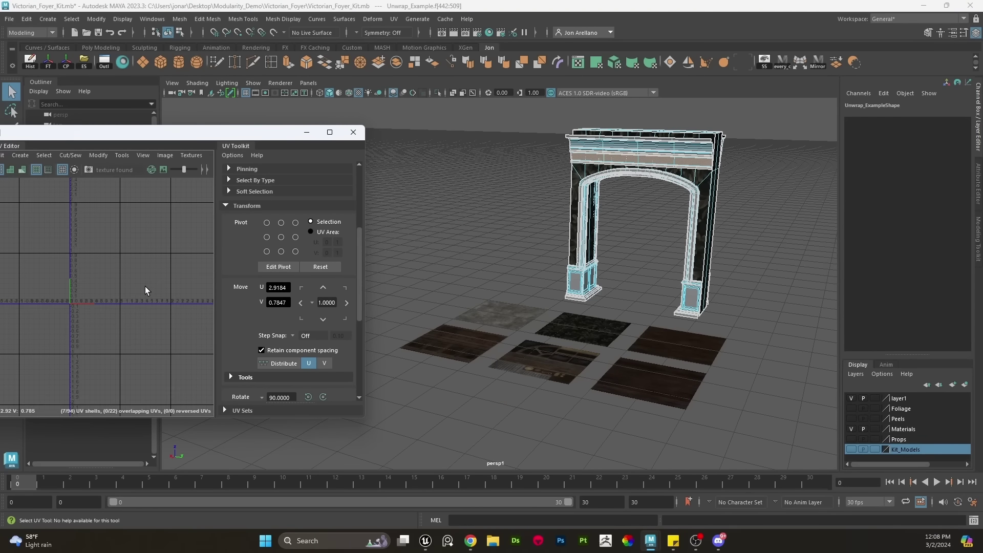
pyautogui.scroll(-4, 149, 288)
pyautogui.moveTo(53, 278)
pyautogui.keyDown('alt'); pyautogui.mouseDown(button='middle')
pyautogui.moveTo(84, 271)
pyautogui.moveTo(88, 297)
pyautogui.moveTo(48, 289)
pyautogui.mouseUp(button='middle'); pyautogui.keyUp('alt')
pyautogui.scroll(5, 67, 286)
pyautogui.scroll(-4, 91, 291)
pyautogui.press('w')
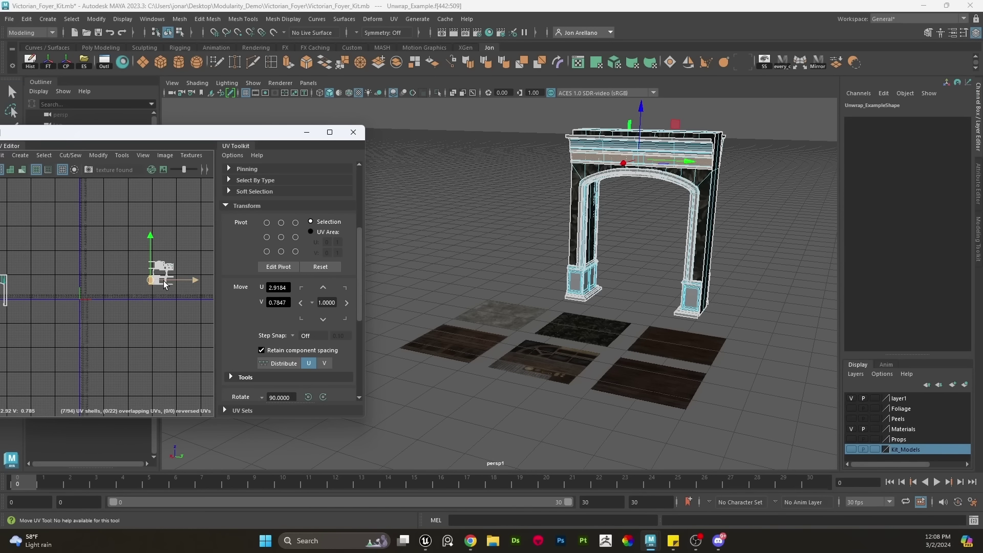
pyautogui.press('f')
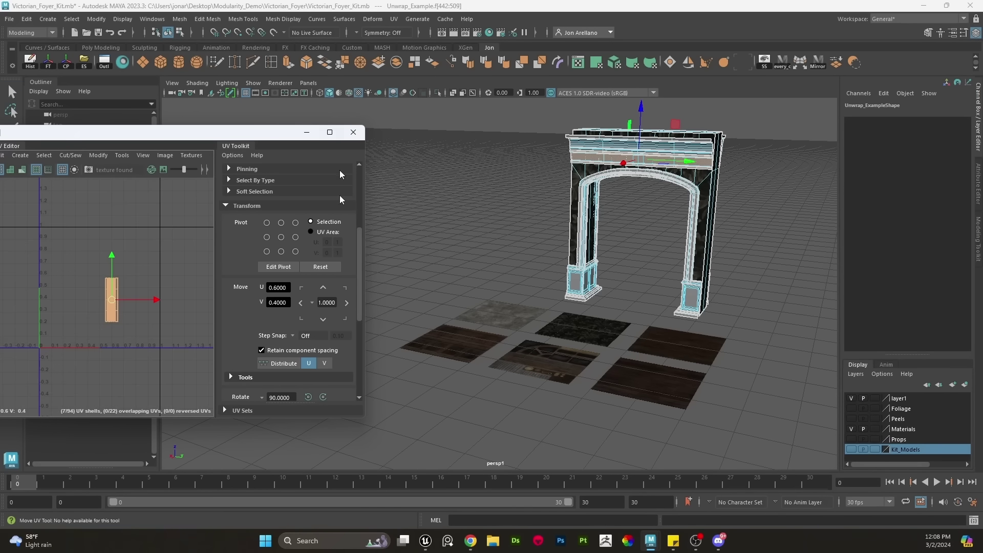
# Enlarge the UV Editor and assign the carved wood trim material using Trim_01_C.tga to the selected frieze faces
pyautogui.moveTo(364, 418); pyautogui.dragTo(526, 529)
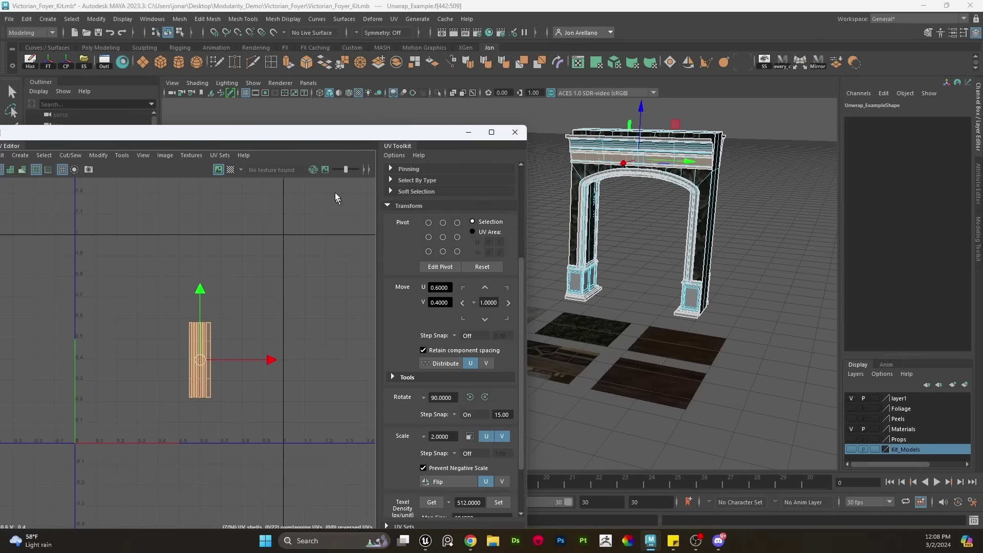
pyautogui.moveTo(336, 128); pyautogui.dragTo(335, 57)
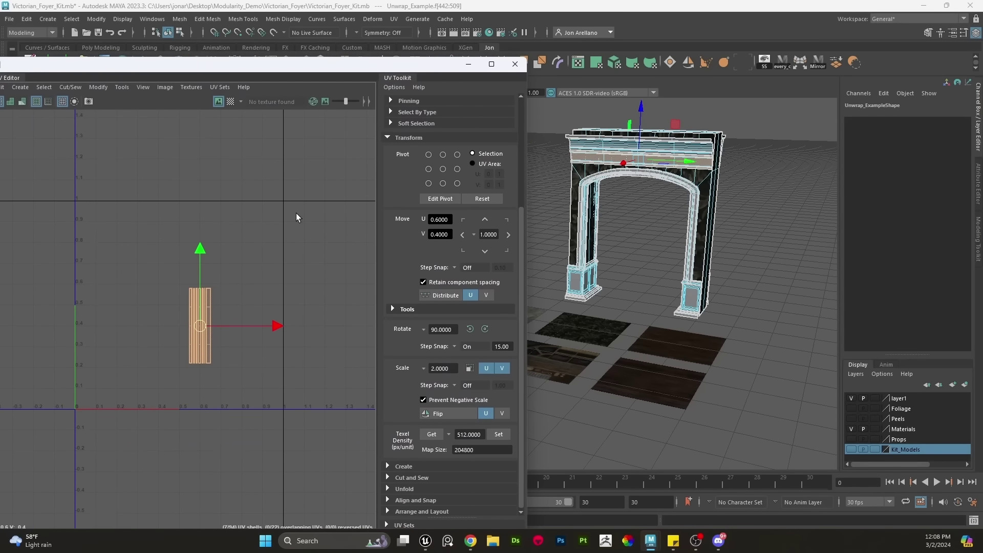
pyautogui.scroll(2, 296, 217)
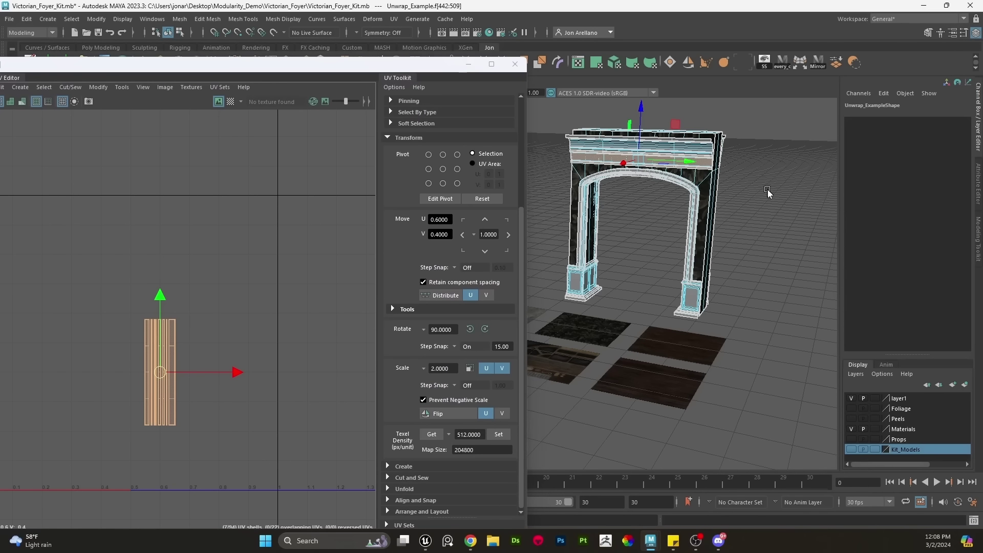
pyautogui.moveTo(767, 188); pyautogui.dragTo(844, 414, button='right')
pyautogui.keyDown('alt'); pyautogui.moveTo(180, 320); pyautogui.dragTo(290, 295, button='middle'); pyautogui.keyUp('alt')
pyautogui.scroll(-4, 290, 294)
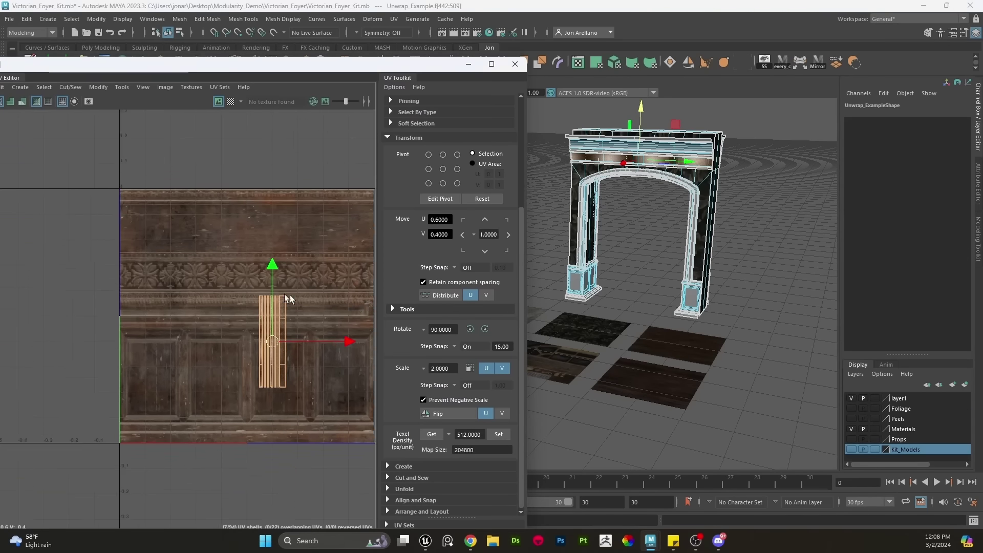
# Select all edges of the frieze's separate UV strips and sew them together into one shell
pyautogui.scroll(3, 278, 290)
pyautogui.moveTo(276, 276); pyautogui.dragTo(312, 266, button='right')
pyautogui.scroll(3, 291, 296)
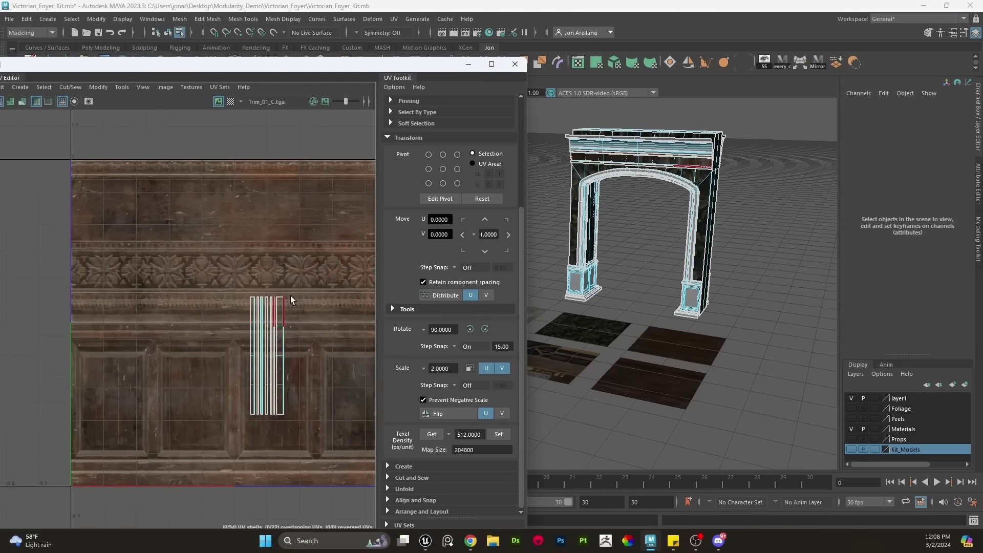
pyautogui.moveTo(233, 312); pyautogui.dragTo(224, 314)
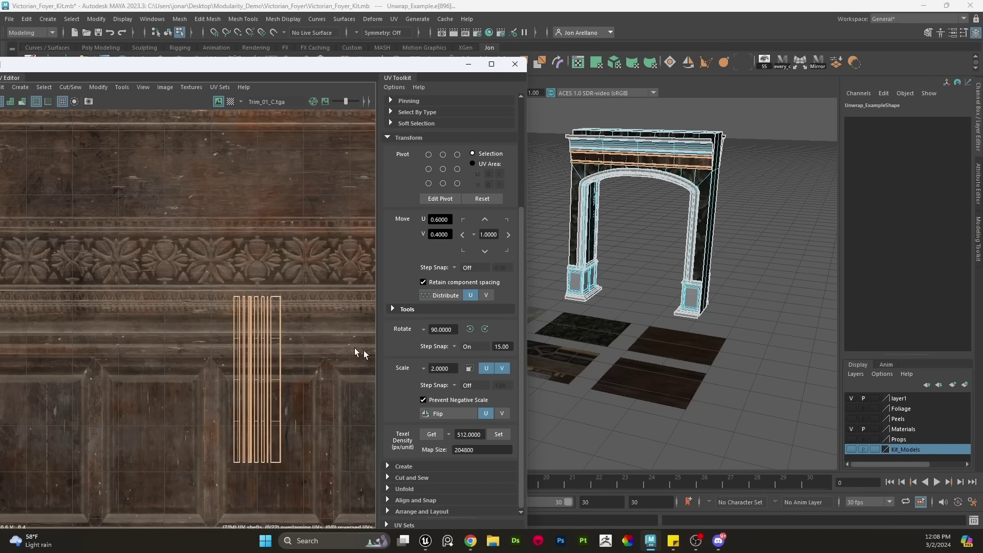
pyautogui.click(438, 479)
pyautogui.click(428, 472)
# Rotate the sewn frieze shell 90 degrees to lie horizontally and move it over the texture's ornamental band
pyautogui.moveTo(273, 345); pyautogui.dragTo(313, 333, button='right')
pyautogui.doubleClick(277, 362)
pyautogui.press('e')
pyautogui.moveTo(311, 321); pyautogui.dragTo(148, 277)
pyautogui.press('w')
pyautogui.moveTo(274, 379); pyautogui.dragTo(173, 270)
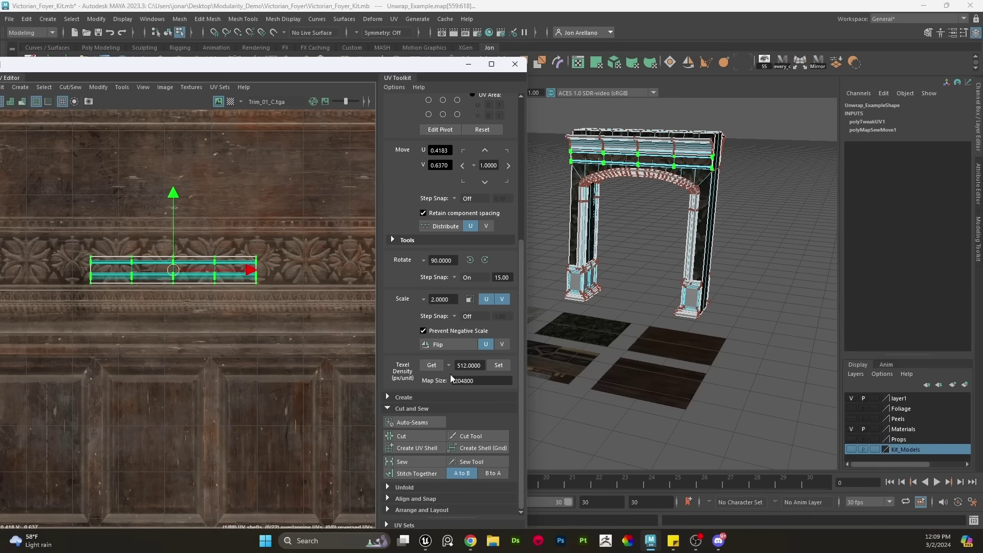
# Unfold the frieze shell along U and set its texel density to 512
pyautogui.click(420, 487)
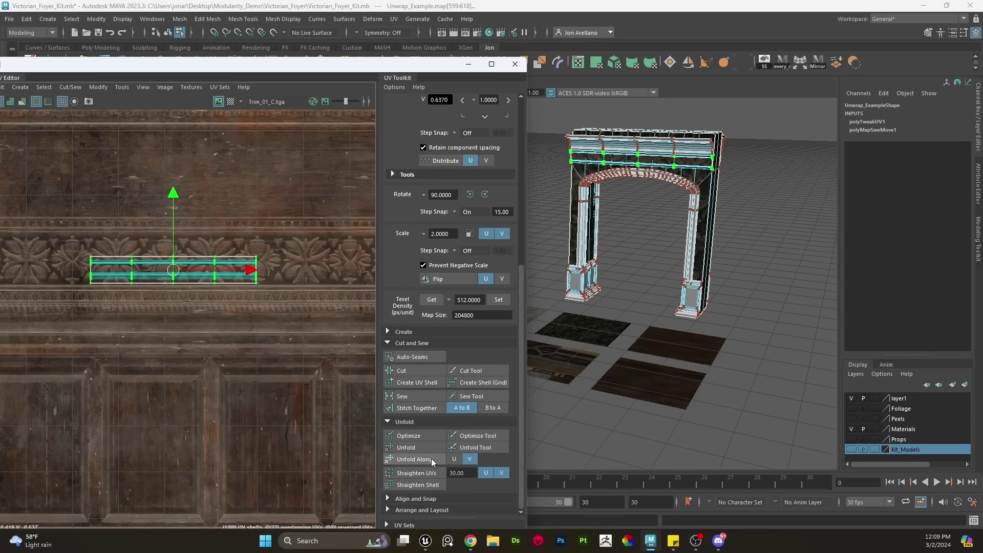
pyautogui.click(432, 459)
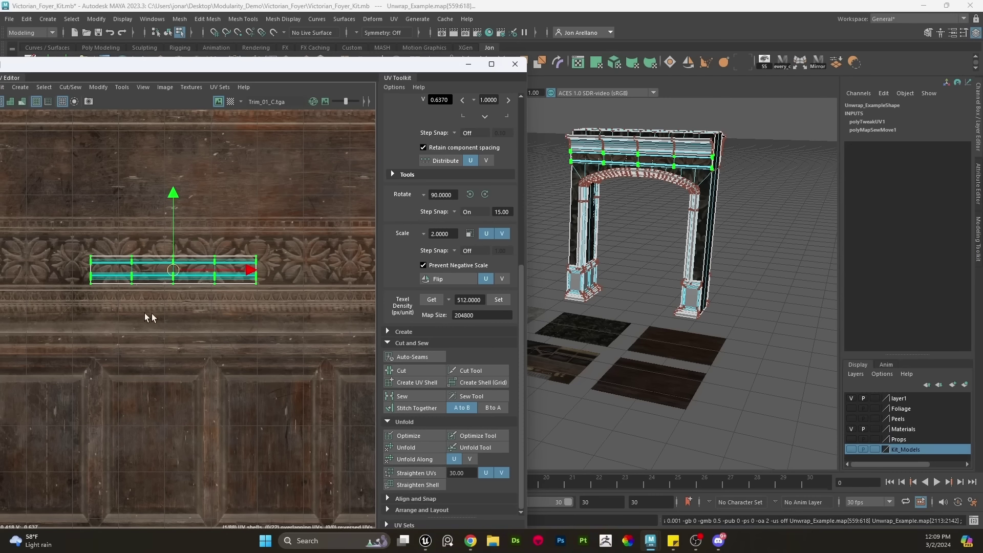
pyautogui.click(498, 299)
# Align the frieze shell with the texture tile's width and centre it on the ornamental band at V 0.65
pyautogui.scroll(-3, 207, 279)
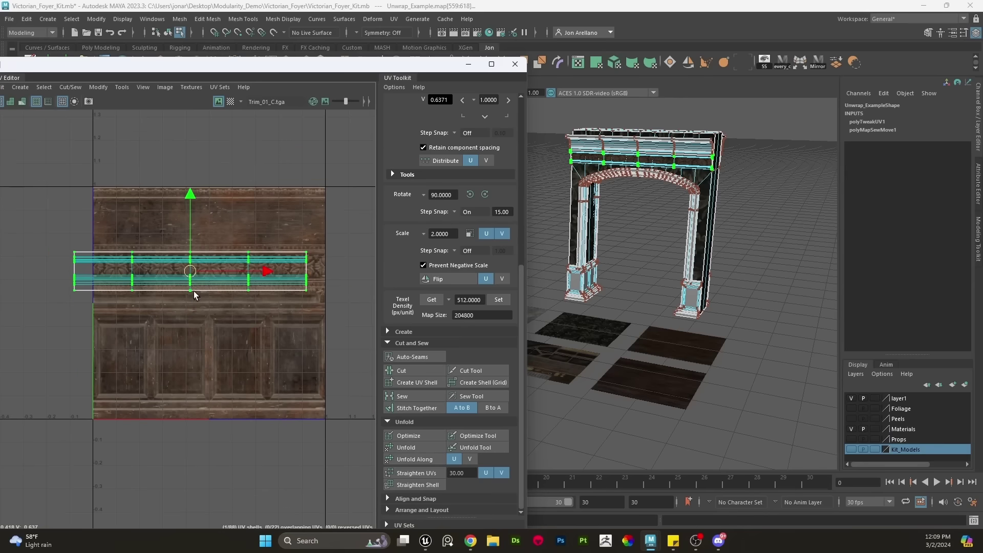
pyautogui.moveTo(190, 273); pyautogui.dragTo(190, 270)
pyautogui.scroll(2, 195, 270)
pyautogui.keyDown('alt'); pyautogui.moveTo(210, 268); pyautogui.dragTo(223, 282, button='middle'); pyautogui.keyUp('alt')
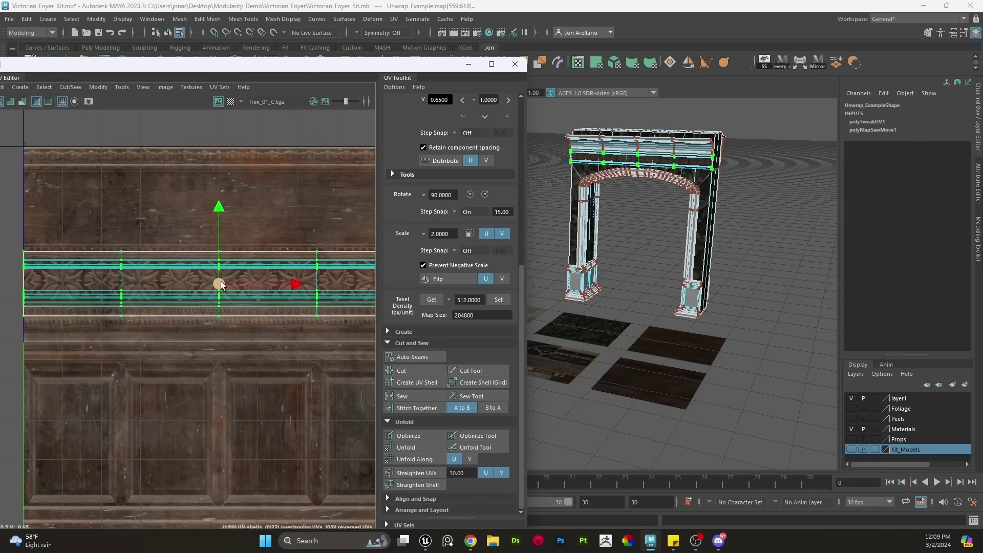
# Slide the frieze shell up from the ornamental band onto the plain board section, at V about 0.82
pyautogui.scroll(6, 222, 281)
pyautogui.scroll(-5, 222, 281)
pyautogui.keyDown('alt'); pyautogui.moveTo(666, 248); pyautogui.dragTo(600, 323, button='middle'); pyautogui.keyUp('alt')
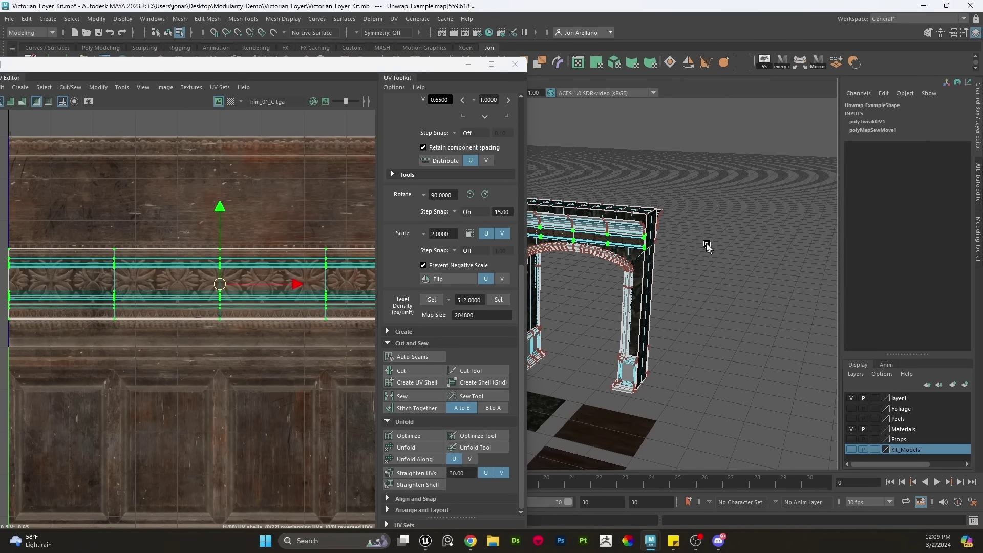
pyautogui.keyDown('alt'); pyautogui.moveTo(678, 191); pyautogui.dragTo(893, 299, button='right'); pyautogui.keyUp('alt')
pyautogui.keyDown('alt'); pyautogui.moveTo(686, 246); pyautogui.dragTo(627, 259); pyautogui.keyUp('alt')
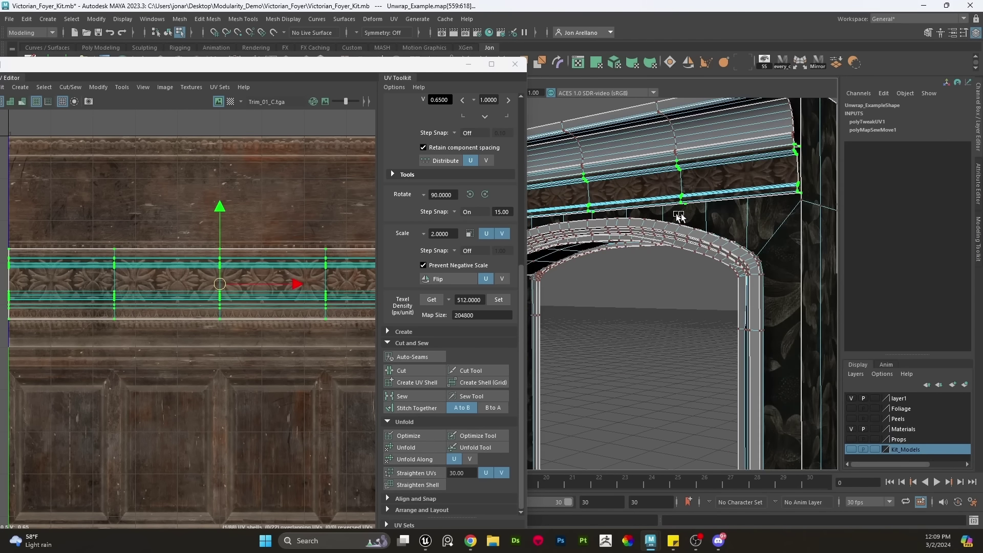
pyautogui.keyDown('alt'); pyautogui.moveTo(680, 217); pyautogui.dragTo(755, 251, button='right'); pyautogui.keyUp('alt')
pyautogui.keyDown('alt'); pyautogui.moveTo(755, 251); pyautogui.dragTo(671, 314, button='middle'); pyautogui.keyUp('alt')
pyautogui.keyDown('alt'); pyautogui.moveTo(671, 313); pyautogui.dragTo(692, 263, button='right'); pyautogui.keyUp('alt')
pyautogui.keyDown('alt'); pyautogui.moveTo(691, 262); pyautogui.dragTo(618, 260); pyautogui.keyUp('alt')
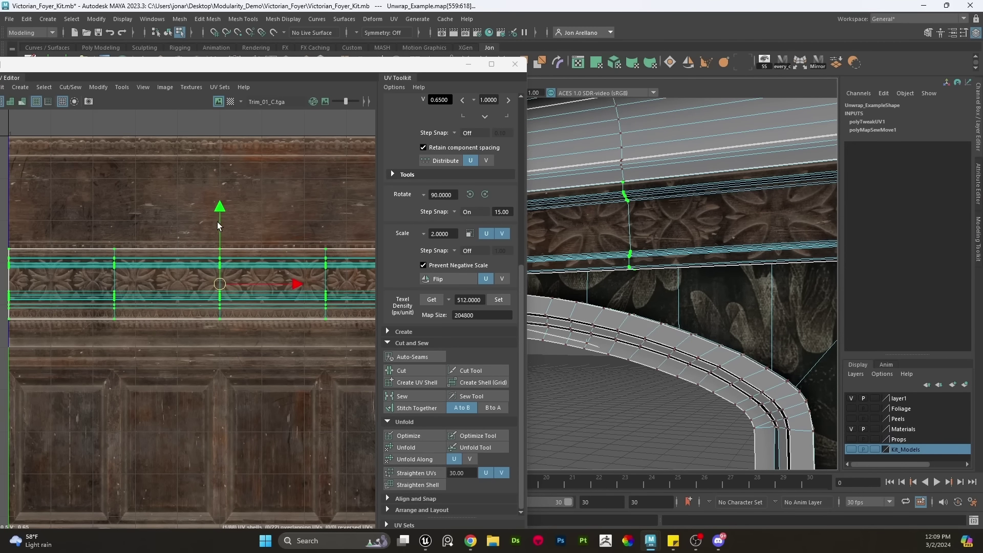
pyautogui.moveTo(219, 226); pyautogui.dragTo(221, 137)
pyautogui.keyDown('alt'); pyautogui.moveTo(578, 251); pyautogui.dragTo(663, 231); pyautogui.keyUp('alt')
# Select the faces of the moulding strip above the frieze board to locate them in the UV layout
pyautogui.moveTo(671, 211); pyautogui.dragTo(671, 220, button='right')
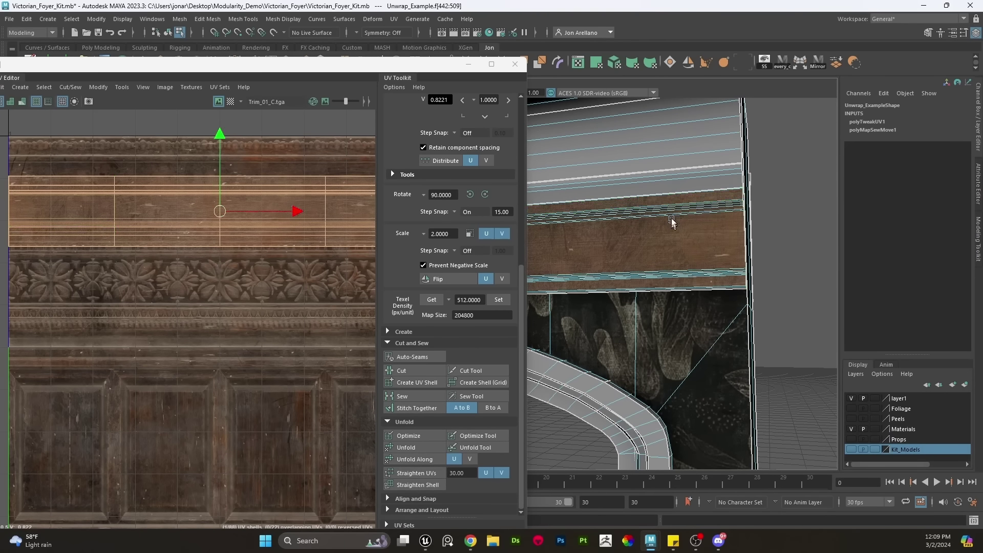
pyautogui.click(675, 201)
pyautogui.keyDown('alt'); pyautogui.moveTo(675, 201); pyautogui.dragTo(692, 291); pyautogui.keyUp('alt')
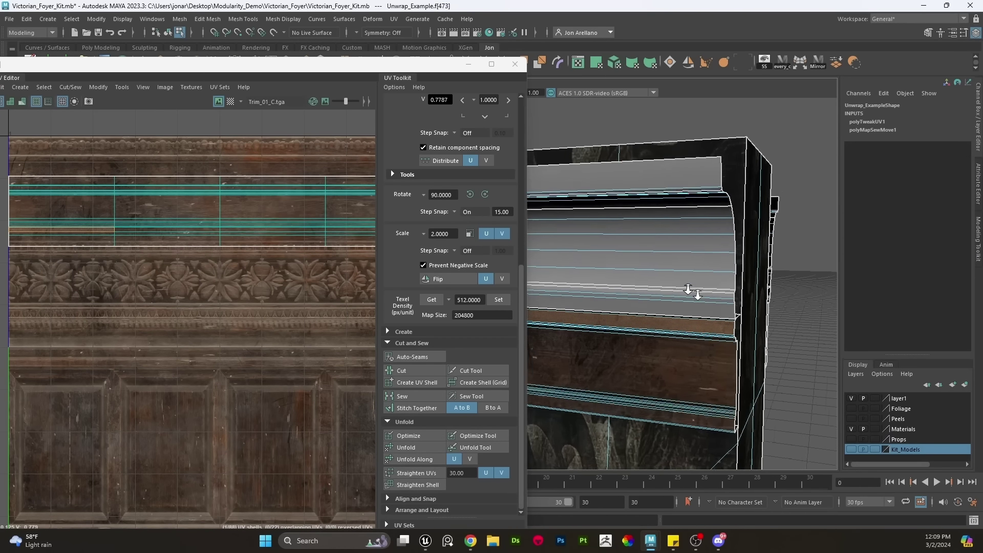
pyautogui.keyDown('alt'); pyautogui.moveTo(692, 290); pyautogui.dragTo(709, 327, button='right'); pyautogui.keyUp('alt')
pyautogui.click(710, 326)
pyautogui.keyDown('alt'); pyautogui.moveTo(710, 344); pyautogui.dragTo(705, 250); pyautogui.keyUp('alt')
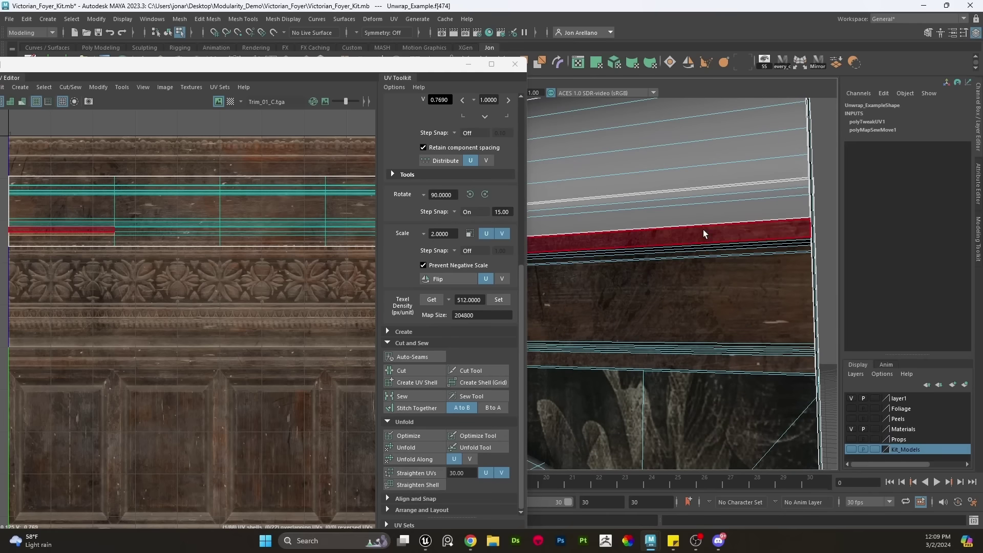
pyautogui.keyDown('alt'); pyautogui.moveTo(706, 289); pyautogui.dragTo(713, 246); pyautogui.keyUp('alt')
pyautogui.keyDown('shift'); pyautogui.click(741, 156); pyautogui.keyUp('shift')
pyautogui.keyDown('shift'); pyautogui.click(735, 161); pyautogui.keyUp('shift')
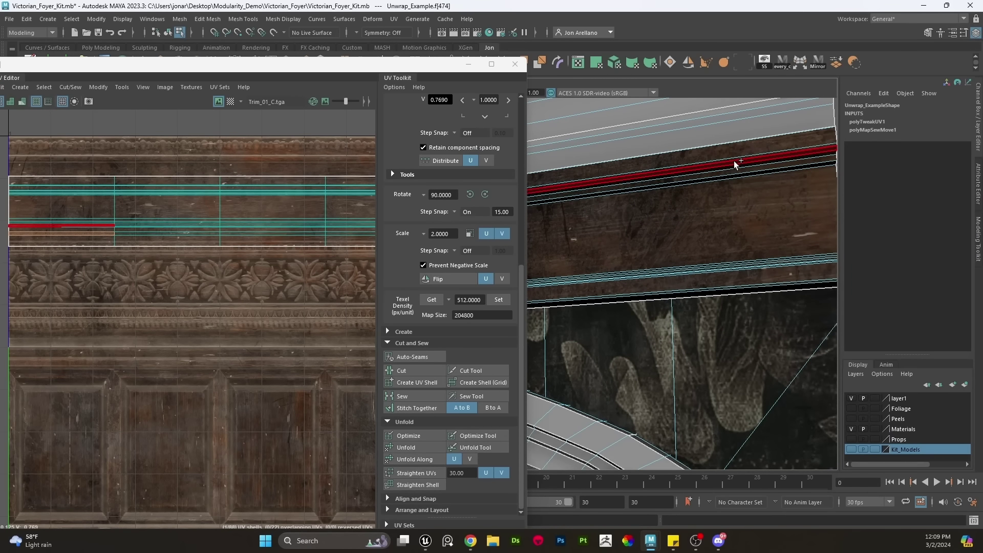
pyautogui.keyDown('shift'); pyautogui.click(735, 163); pyautogui.keyUp('shift')
# Cut the frieze shell's UVs along the edge that separates the upper moulding strip from the flat board
pyautogui.keyDown('alt'); pyautogui.moveTo(127, 239); pyautogui.dragTo(213, 254, button='middle'); pyautogui.keyUp('alt')
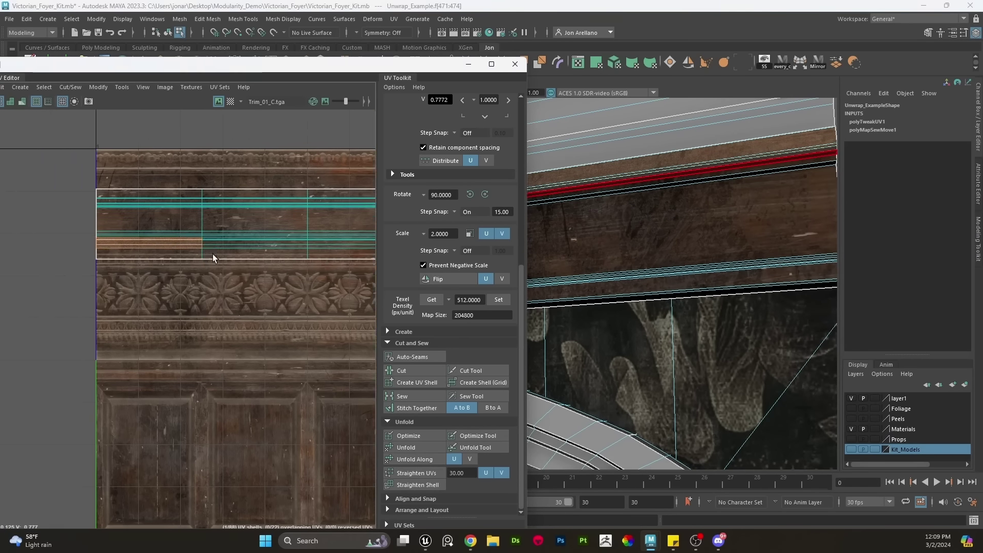
pyautogui.scroll(4, 148, 256)
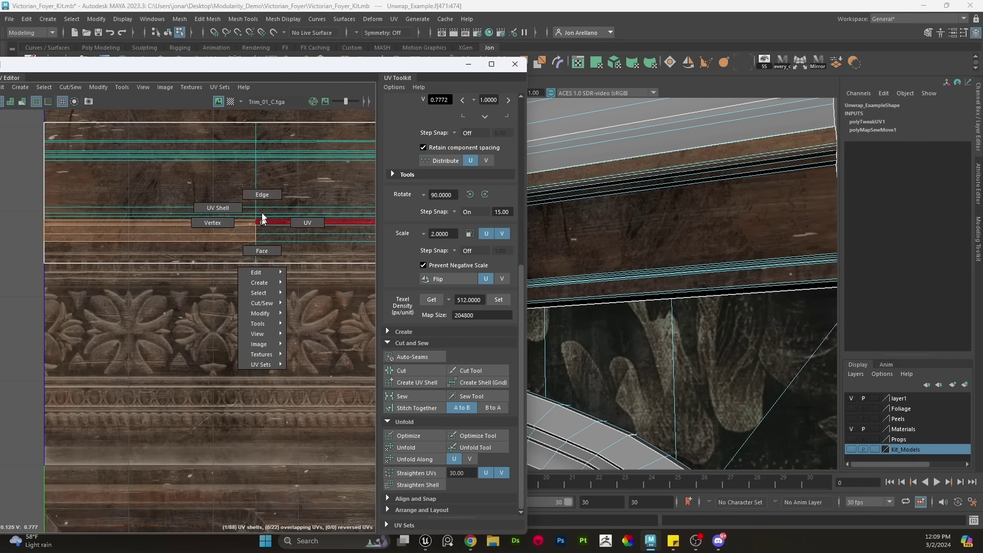
pyautogui.moveTo(269, 222); pyautogui.dragTo(251, 211, button='right')
pyautogui.click(238, 221)
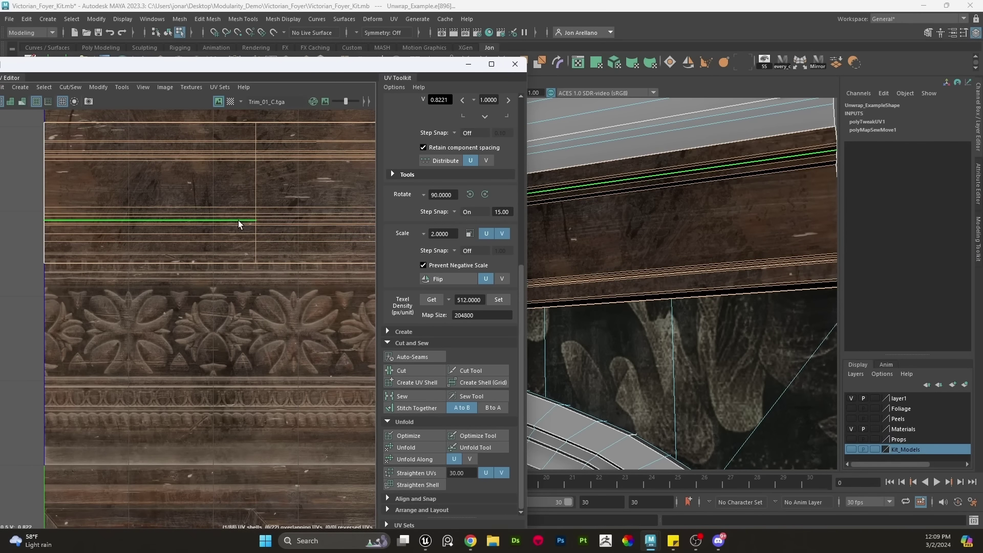
pyautogui.click(415, 372)
# Move the cut-off upper moulding shell down onto the smooth trim beneath the ornamental band, at V about 0.49
pyautogui.scroll(-4, 255, 260)
pyautogui.moveTo(272, 255); pyautogui.dragTo(310, 255, button='right')
pyautogui.click(310, 255)
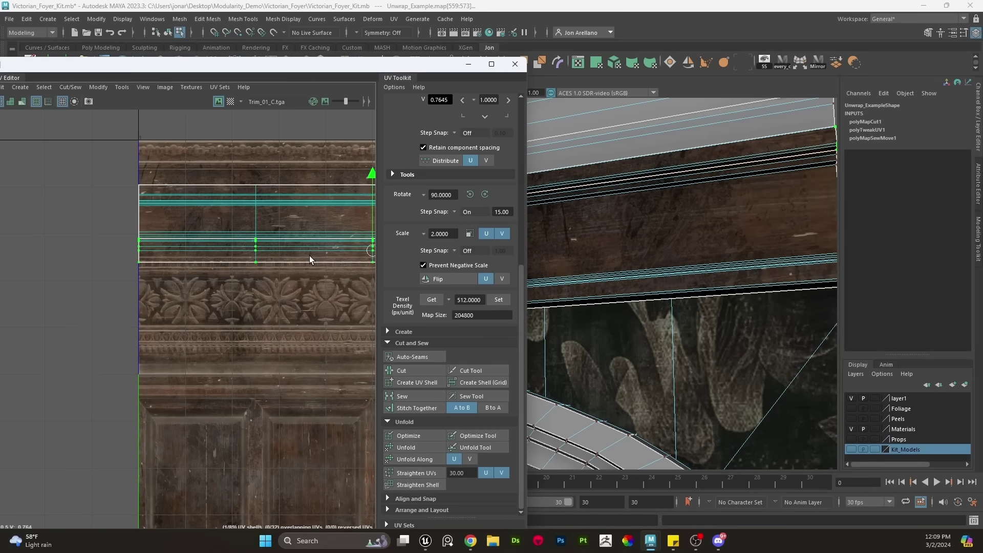
pyautogui.press('a')
pyautogui.moveTo(216, 173); pyautogui.dragTo(214, 238)
pyautogui.keyDown('alt'); pyautogui.moveTo(665, 214); pyautogui.dragTo(658, 279); pyautogui.keyUp('alt')
pyautogui.scroll(2, 253, 249)
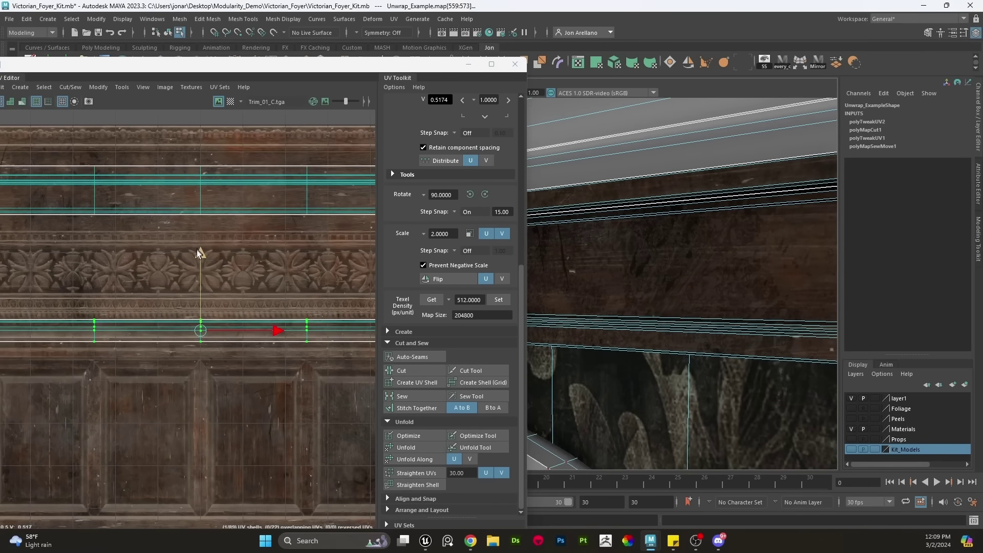
pyautogui.moveTo(199, 253)
pyautogui.mouseDown()
pyautogui.moveTo(200, 274)
pyautogui.moveTo(199, 266)
pyautogui.mouseUp()
pyautogui.scroll(2, 729, 225)
pyautogui.scroll(4, 191, 331)
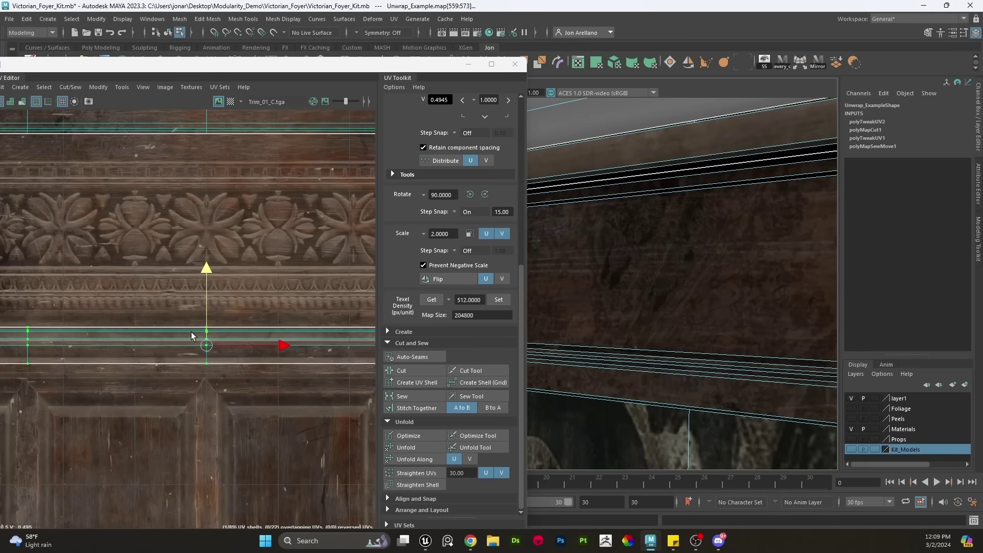
# Nudge the upper moulding shell down to V about 0.47 and select the strip's top face to locate it in the UV layout
pyautogui.moveTo(213, 314); pyautogui.dragTo(214, 342)
pyautogui.moveTo(213, 350); pyautogui.dragTo(213, 343)
pyautogui.rightClick(626, 153)
pyautogui.moveTo(624, 160); pyautogui.dragTo(625, 166, button='right')
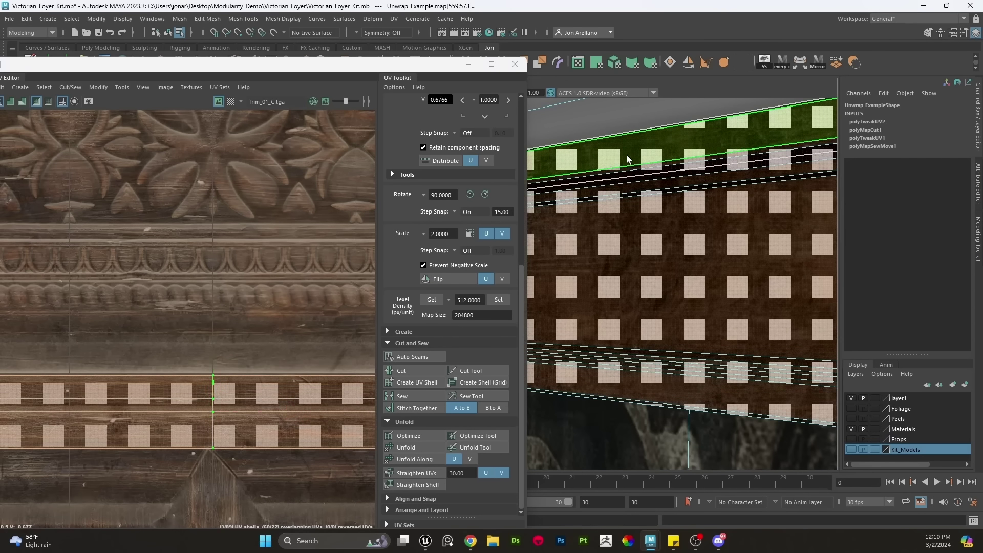
pyautogui.click(627, 155)
pyautogui.scroll(-10, 235, 391)
pyautogui.keyDown('alt'); pyautogui.moveTo(199, 390); pyautogui.dragTo(207, 377, button='middle'); pyautogui.keyUp('alt')
pyautogui.scroll(8, 209, 380)
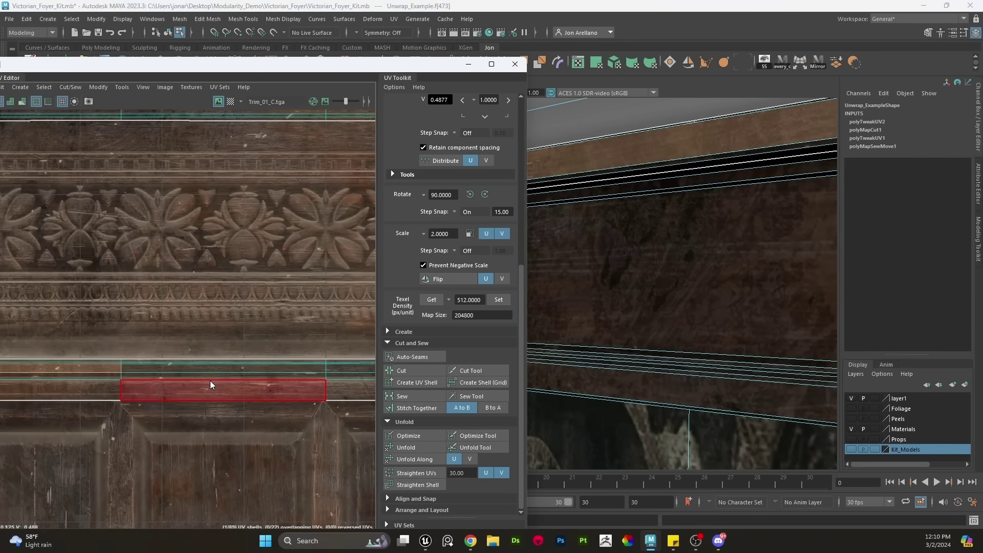
# Raise the whole upper moulding shell slightly so it lines up with the smooth trim, at V about 0.48
pyautogui.moveTo(210, 379); pyautogui.dragTo(243, 376, button='right')
pyautogui.doubleClick(238, 380)
pyautogui.scroll(3, 172, 378)
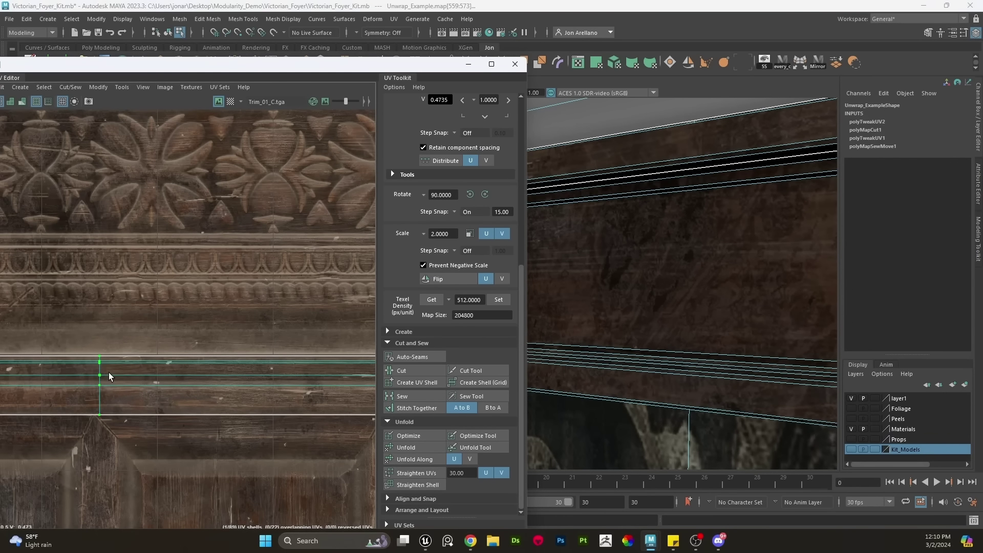
pyautogui.scroll(4, 102, 367)
pyautogui.keyDown('alt'); pyautogui.moveTo(101, 367); pyautogui.dragTo(148, 342, button='middle'); pyautogui.keyUp('alt')
pyautogui.moveTo(145, 296); pyautogui.dragTo(165, 283)
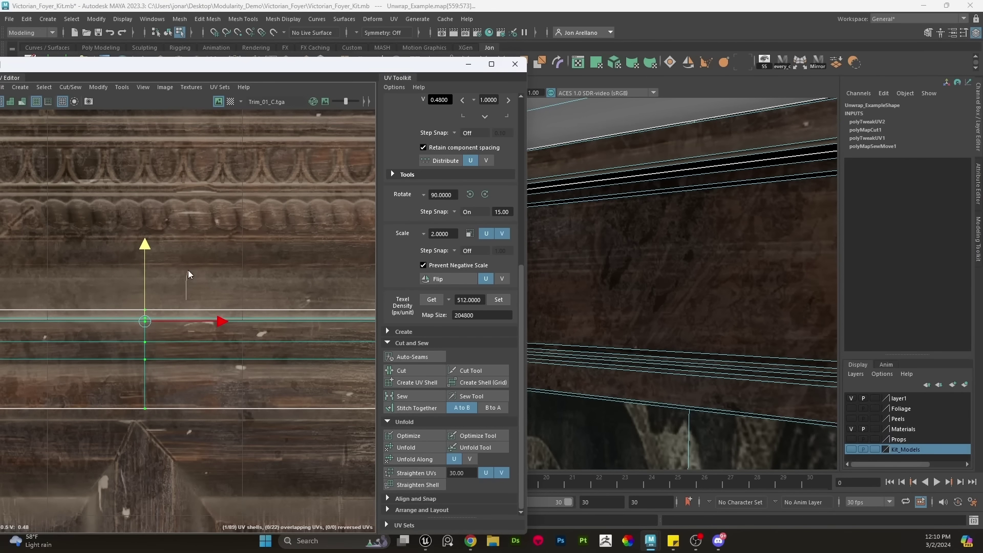
# Cut the upper moulding shell's UVs along the edge just beneath its thin top strip
pyautogui.moveTo(188, 271); pyautogui.dragTo(187, 264, button='right')
pyautogui.click(169, 317)
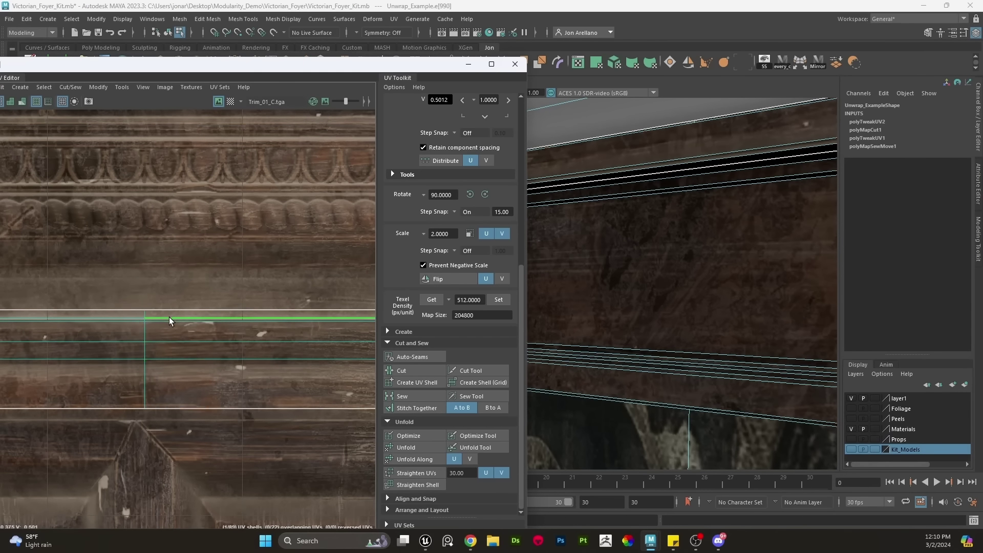
pyautogui.doubleClick(167, 317)
pyautogui.click(422, 367)
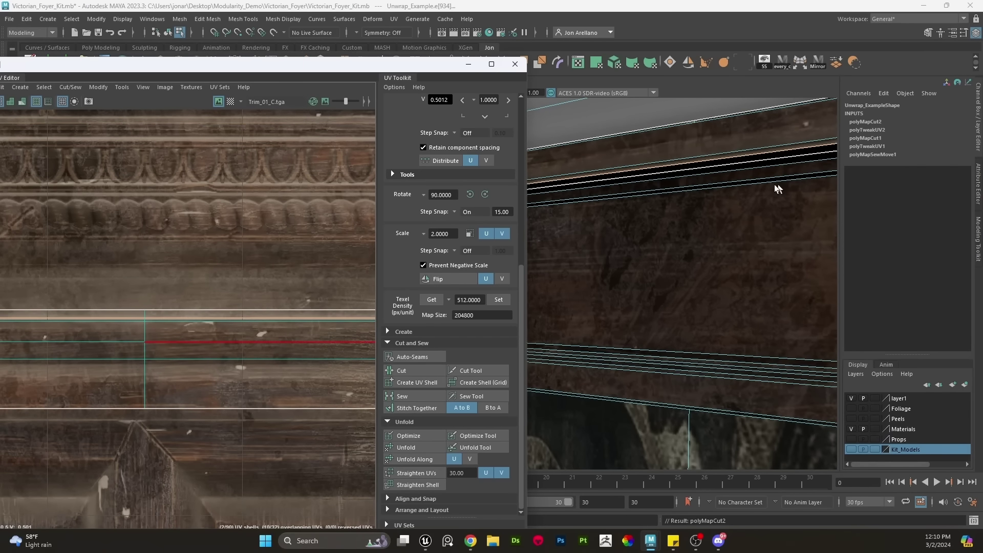
# Slide the thin cut-off strip's UV shell down within the smooth trim beneath the ornamental bands
pyautogui.scroll(-4, 251, 299)
pyautogui.moveTo(256, 299); pyautogui.dragTo(299, 301, button='right')
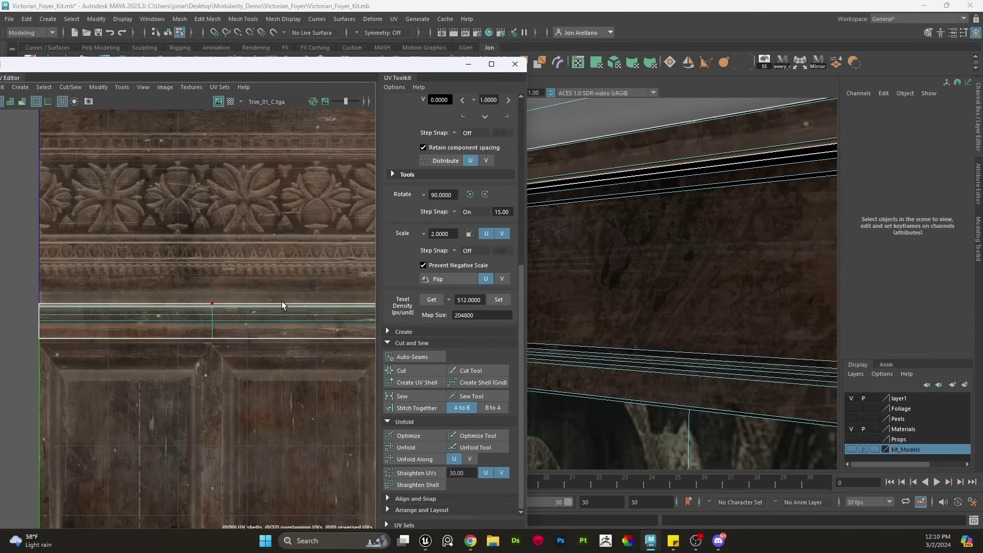
pyautogui.press('w')
pyautogui.scroll(3, 262, 249)
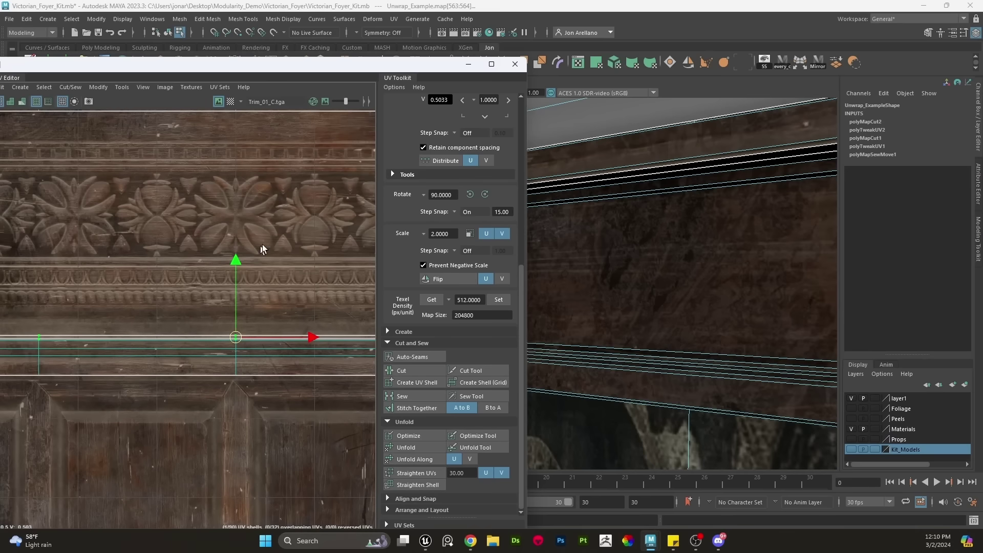
pyautogui.moveTo(233, 260); pyautogui.dragTo(247, 278)
pyautogui.scroll(-2, 264, 343)
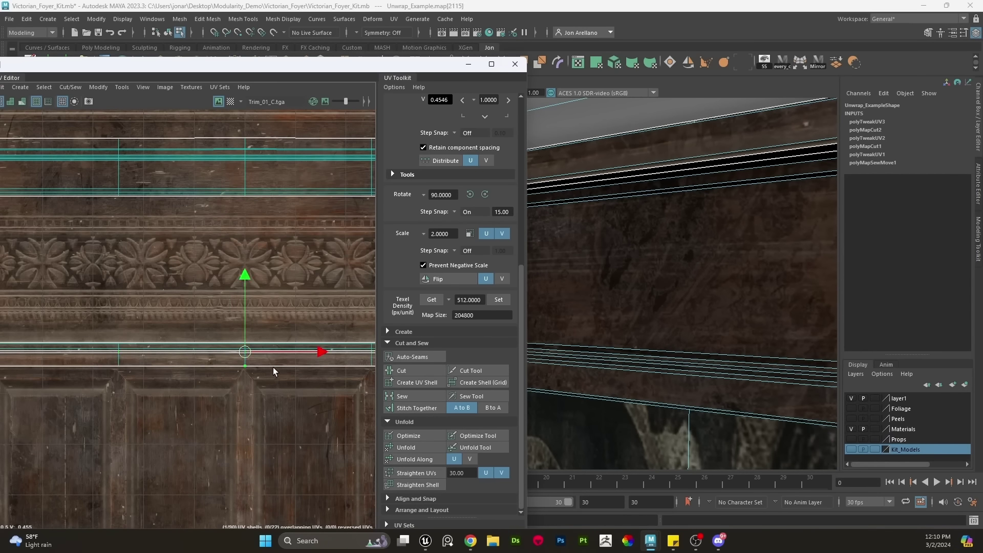
# Examine the textured upper moulding and frieze on the arch from several angles, selecting faces to compare their UV placement
pyautogui.keyDown('alt'); pyautogui.moveTo(711, 208); pyautogui.dragTo(679, 265); pyautogui.keyUp('alt')
pyautogui.keyDown('alt'); pyautogui.moveTo(706, 298); pyautogui.dragTo(658, 264, button='right'); pyautogui.keyUp('alt')
pyautogui.keyDown('alt'); pyautogui.moveTo(658, 264); pyautogui.dragTo(712, 246); pyautogui.keyUp('alt')
pyautogui.moveTo(703, 239); pyautogui.dragTo(703, 266, button='right')
pyautogui.click(703, 240)
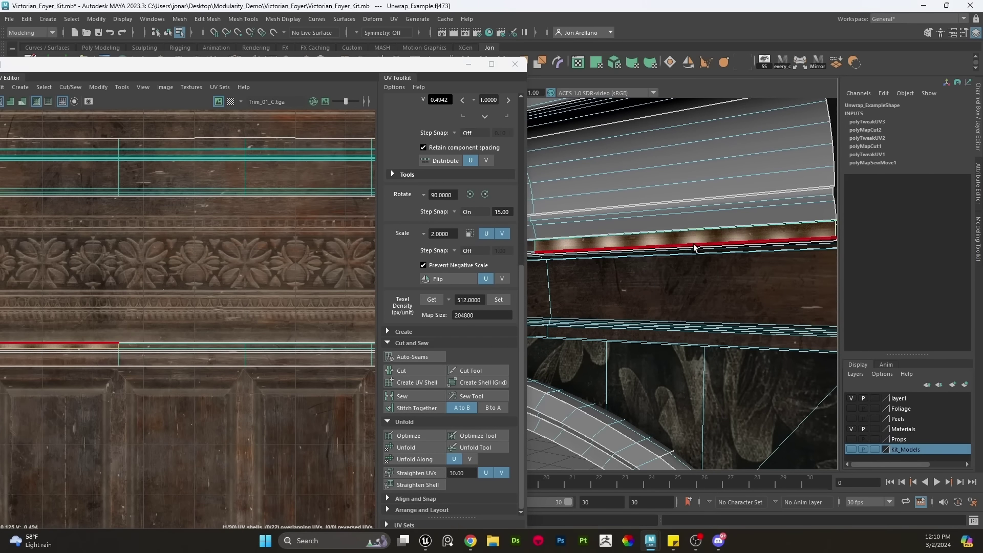
pyautogui.click(694, 244)
pyautogui.scroll(2, 666, 251)
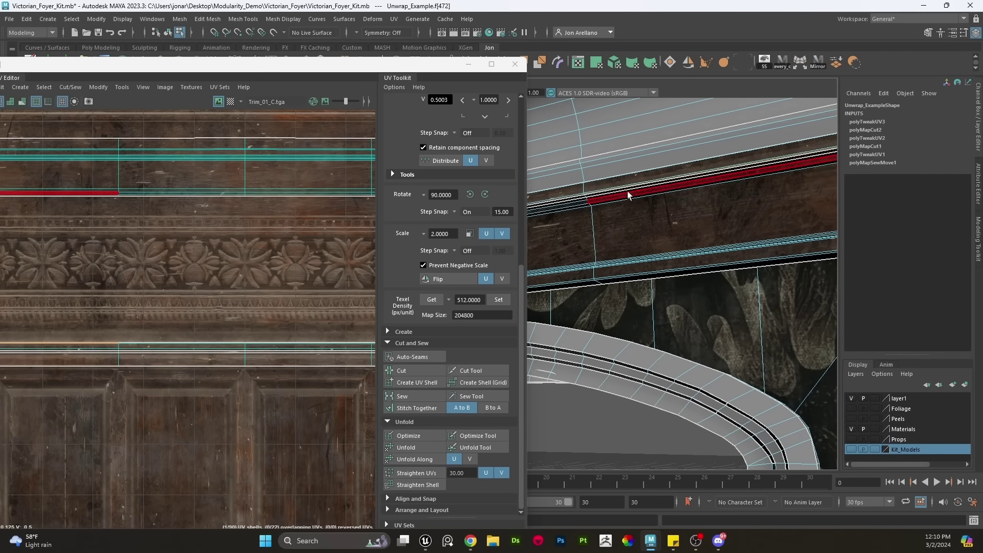
pyautogui.keyDown('alt'); pyautogui.moveTo(647, 196); pyautogui.dragTo(643, 224); pyautogui.keyUp('alt')
pyautogui.moveTo(643, 224); pyautogui.dragTo(686, 209, button='right')
pyautogui.scroll(-5, 686, 209)
pyautogui.click(686, 208)
pyautogui.scroll(3, 700, 256)
pyautogui.keyDown('alt'); pyautogui.moveTo(702, 259); pyautogui.dragTo(653, 234); pyautogui.keyUp('alt')
pyautogui.scroll(3, 695, 267)
pyautogui.click(662, 254)
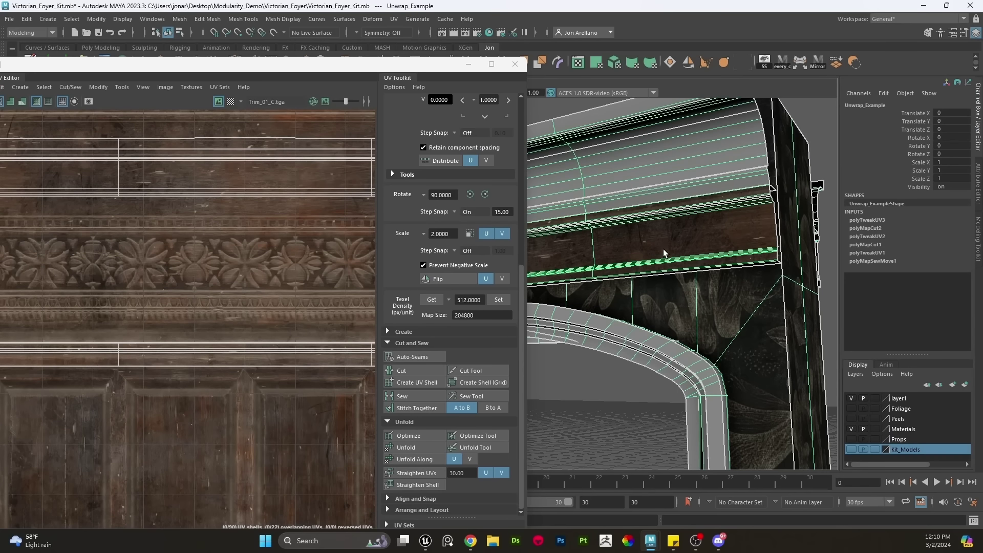
# Select the flat frieze board's row of faces and flip their UVs twice to split them into a separate shell
pyautogui.press('F11')
pyautogui.click(606, 253)
pyautogui.keyDown('shift'); pyautogui.doubleClick(570, 253); pyautogui.keyUp('shift')
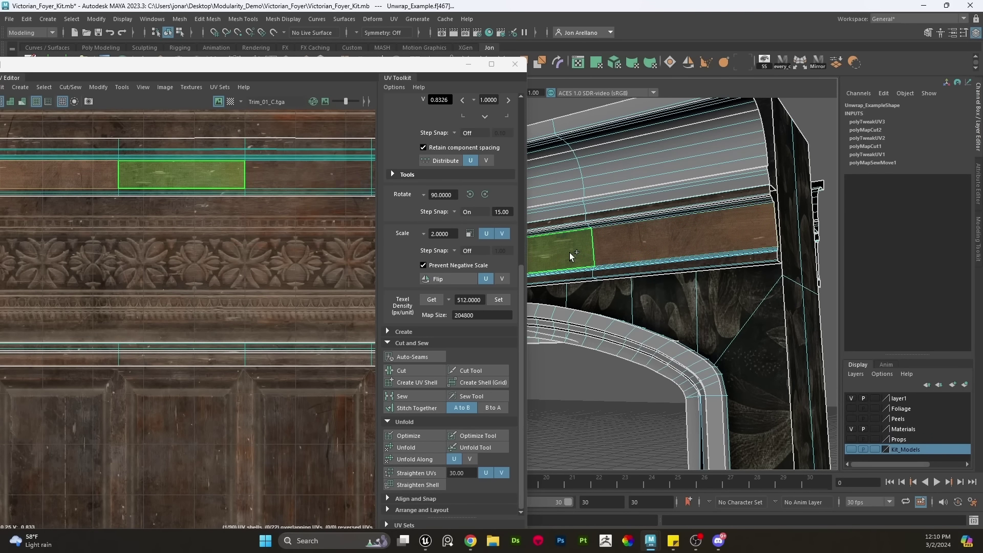
pyautogui.scroll(-5, 251, 226)
pyautogui.keyDown('alt'); pyautogui.moveTo(262, 227); pyautogui.dragTo(184, 249, button='middle'); pyautogui.keyUp('alt')
pyautogui.scroll(5, 254, 232)
pyautogui.keyDown('alt'); pyautogui.moveTo(254, 232); pyautogui.dragTo(340, 264, button='middle'); pyautogui.keyUp('alt')
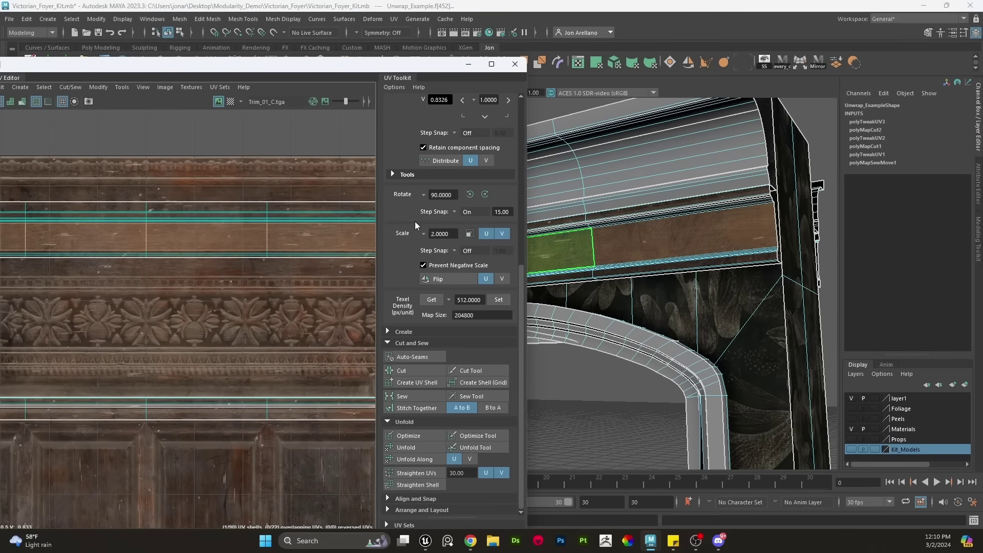
pyautogui.scroll(4, 461, 167)
pyautogui.scroll(-4, 477, 300)
pyautogui.doubleClick(454, 281)
pyautogui.scroll(-5, 230, 277)
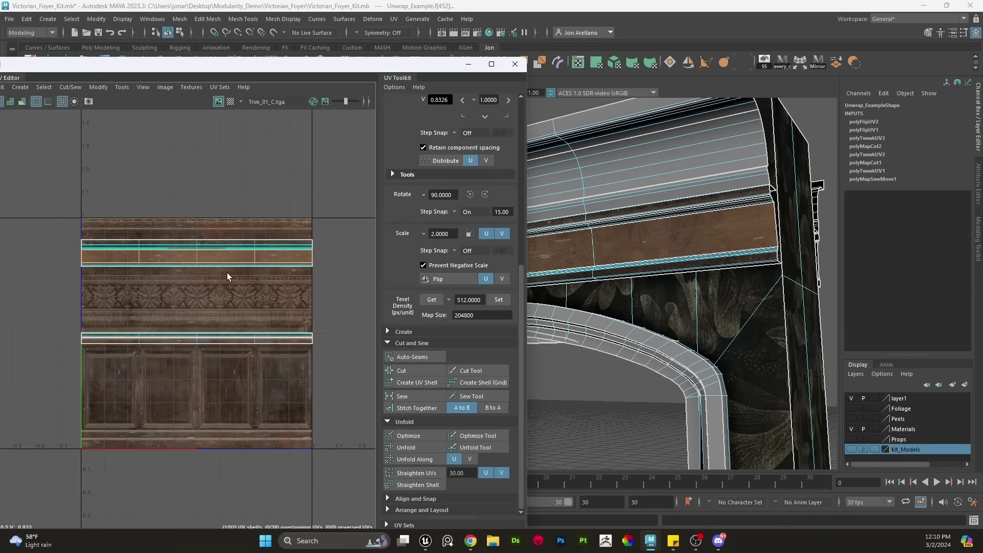
# Try the frieze board shell on the floral ornamental band at V about 0.66, including scaling it to fit
pyautogui.keyDown('alt'); pyautogui.moveTo(229, 277); pyautogui.dragTo(256, 260, button='middle'); pyautogui.keyUp('alt')
pyautogui.scroll(4, 235, 239)
pyautogui.press('w')
pyautogui.moveTo(239, 185); pyautogui.dragTo(244, 251)
pyautogui.scroll(1, 500, 306)
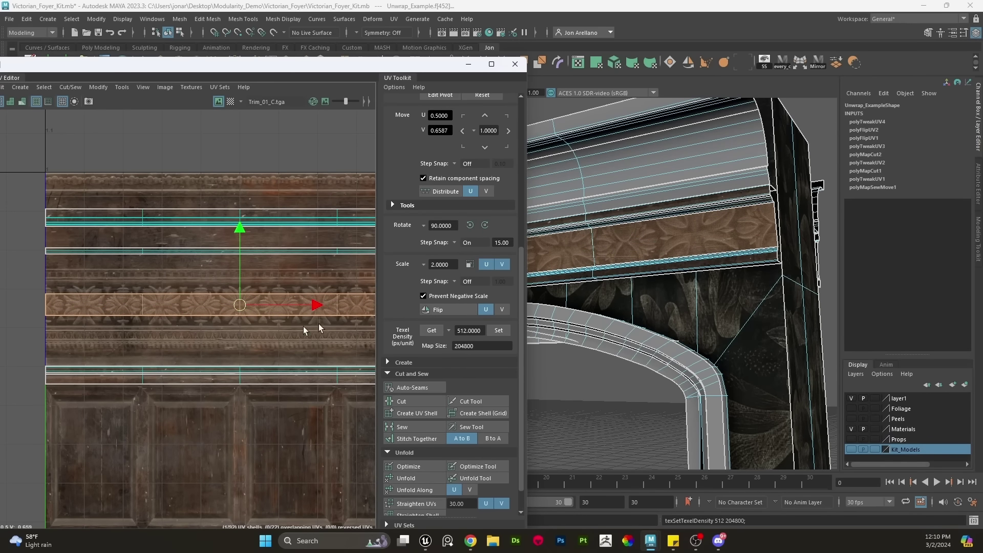
pyautogui.scroll(4, 230, 248)
pyautogui.moveTo(229, 248)
pyautogui.mouseDown()
pyautogui.moveTo(229, 257)
pyautogui.moveTo(241, 219)
pyautogui.moveTo(243, 237)
pyautogui.mouseUp()
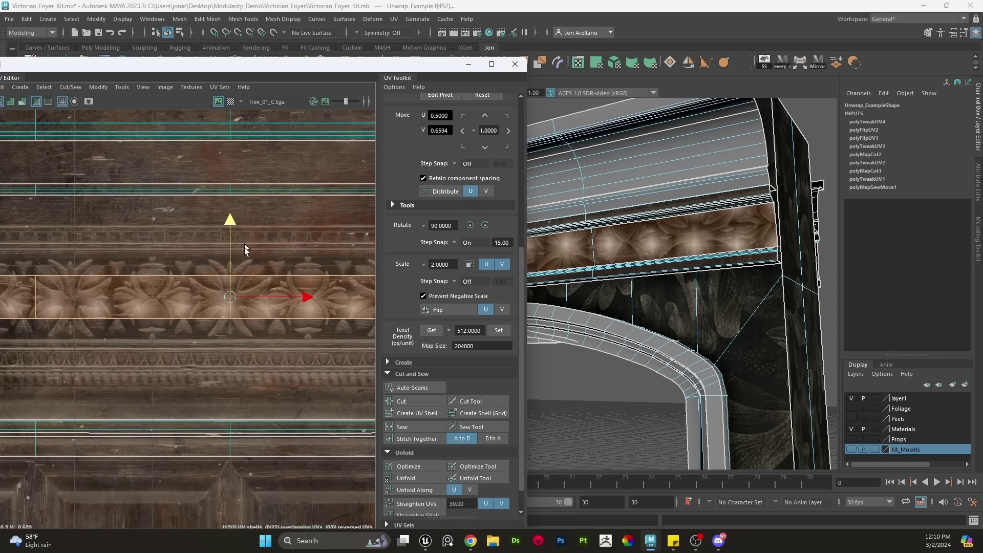
pyautogui.scroll(-2, 241, 280)
pyautogui.press('r')
pyautogui.moveTo(238, 293); pyautogui.dragTo(282, 282)
pyautogui.moveTo(282, 281); pyautogui.dragTo(240, 295, button='middle')
# Move the frieze board shell up onto the band with the small square dentils, at V about 0.75
pyautogui.press('w')
pyautogui.moveTo(235, 232); pyautogui.dragTo(235, 183)
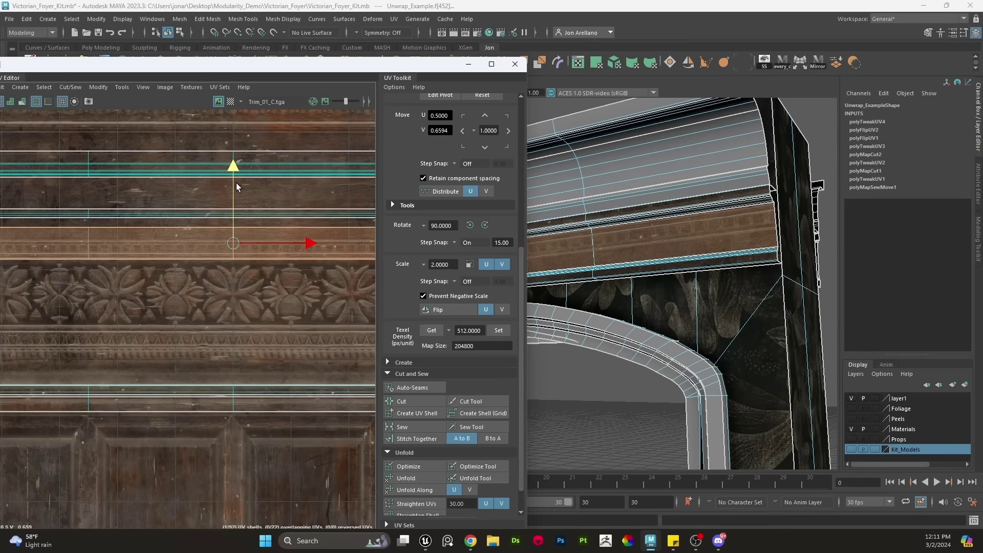
pyautogui.scroll(5, 763, 252)
pyautogui.keyDown('alt'); pyautogui.moveTo(762, 253); pyautogui.dragTo(633, 275); pyautogui.keyUp('alt')
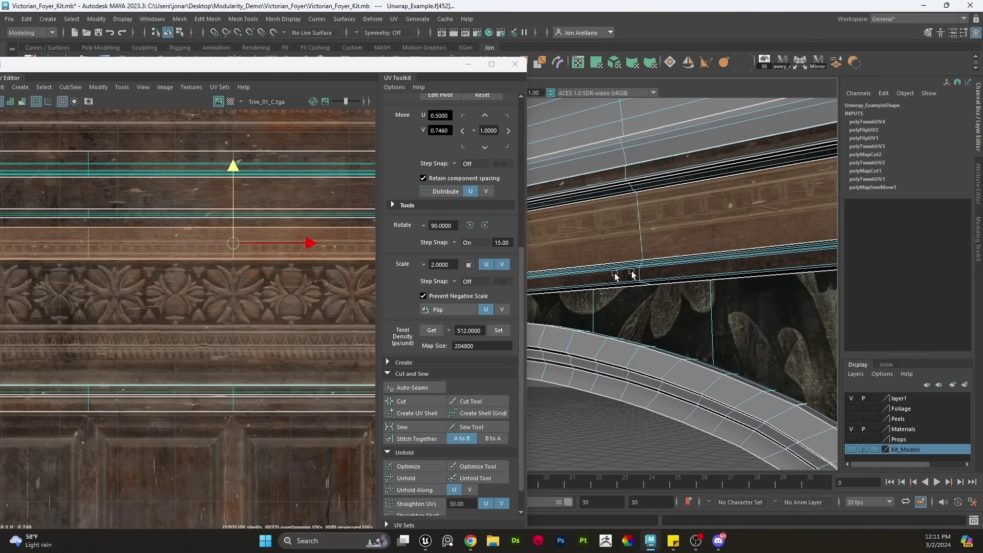
pyautogui.scroll(3, 254, 250)
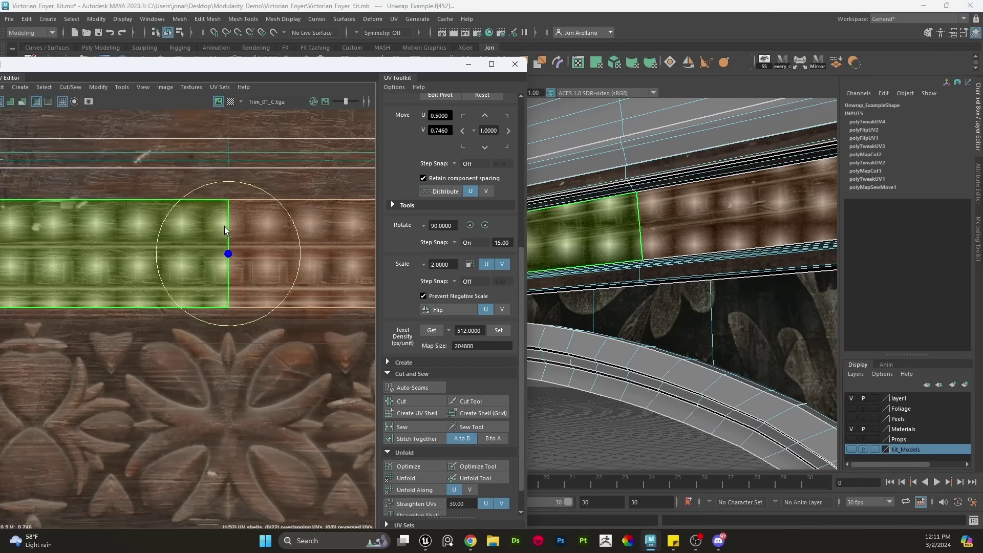
pyautogui.moveTo(229, 198); pyautogui.dragTo(230, 184)
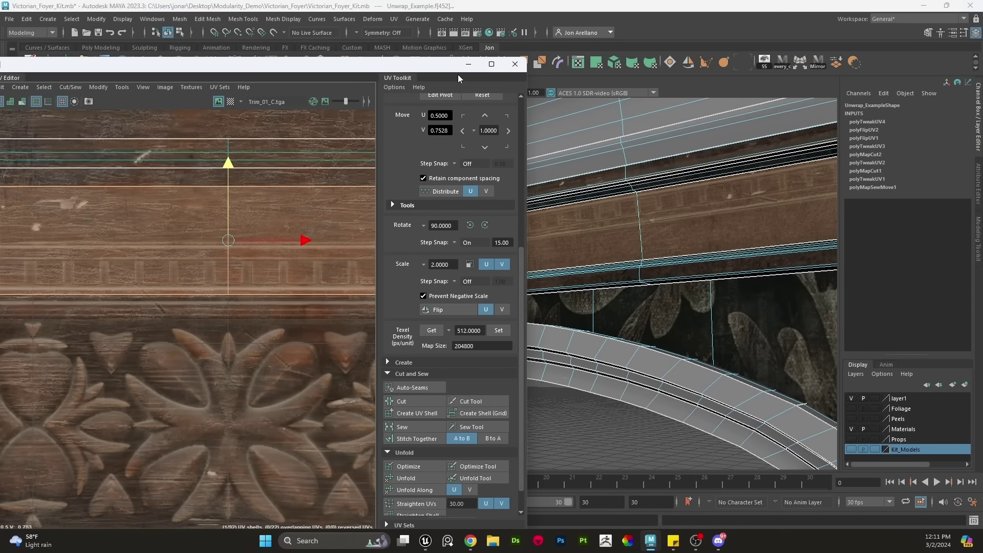
# Examine the frieze with its dentil trim in the full viewport with nothing selected and the UV Editor out of the way
pyautogui.click(468, 65)
pyautogui.scroll(-5, 514, 226)
pyautogui.moveTo(571, 205); pyautogui.dragTo(589, 180, button='right')
pyautogui.click(521, 115)
pyautogui.scroll(5, 560, 230)
pyautogui.keyDown('alt'); pyautogui.moveTo(535, 247); pyautogui.dragTo(492, 244); pyautogui.keyUp('alt')
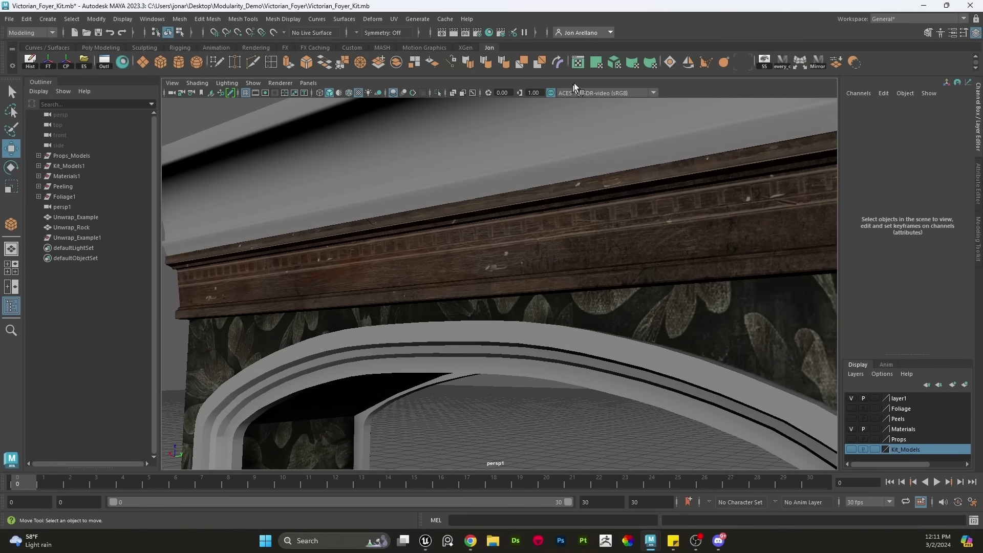
# Reopen the UV Editor and insert an edge loop lengthwise along the frieze board with Multi-Cut, just below the dentil row
pyautogui.click(578, 66)
pyautogui.moveTo(302, 266); pyautogui.dragTo(322, 276, button='right')
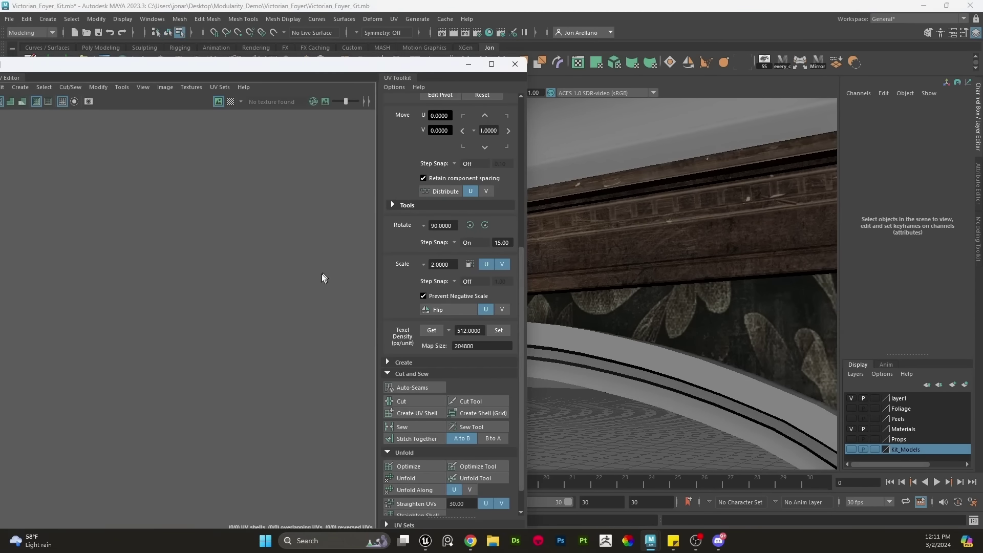
pyautogui.moveTo(588, 219); pyautogui.dragTo(703, 158, button='right')
pyautogui.click(620, 220)
pyautogui.moveTo(426, 60); pyautogui.dragTo(419, 99)
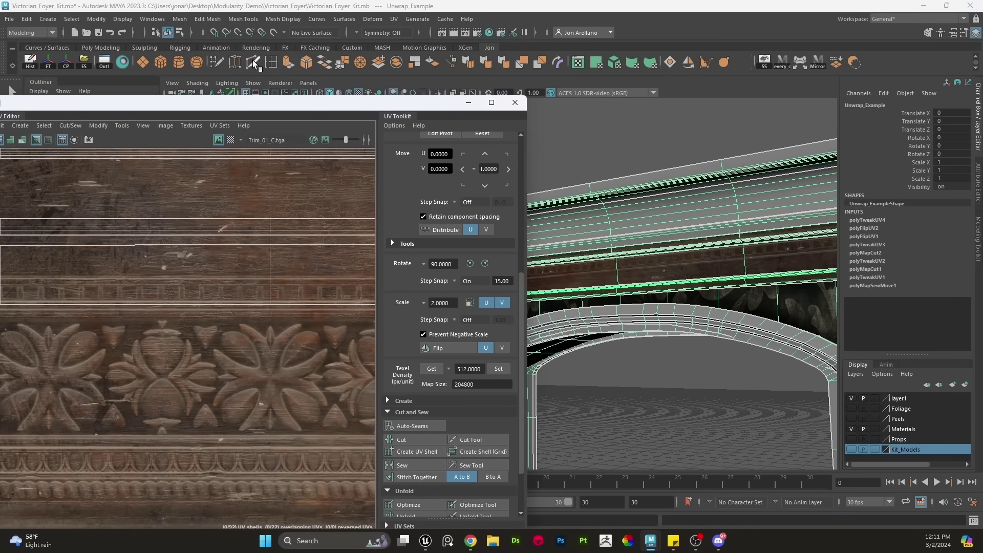
pyautogui.click(253, 62)
pyautogui.click(616, 257)
pyautogui.scroll(4, 622, 257)
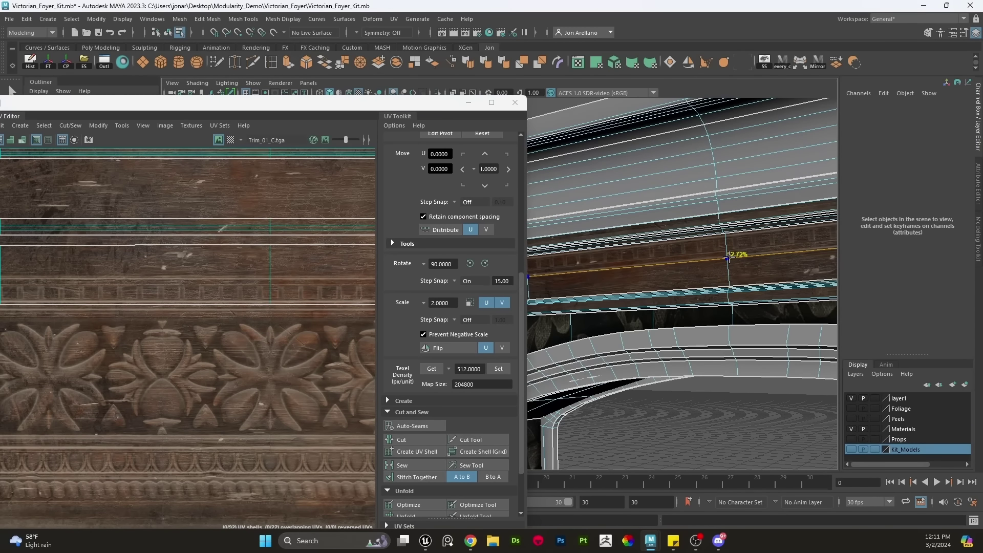
# Split the lower half of the frieze board into its own UV shell with a double flip and move it onto the floral band
pyautogui.moveTo(340, 270); pyautogui.dragTo(339, 287, button='right')
pyautogui.scroll(-8, 340, 280)
pyautogui.keyDown('alt'); pyautogui.moveTo(323, 281); pyautogui.dragTo(216, 291, button='middle'); pyautogui.keyUp('alt')
pyautogui.scroll(2, 263, 278)
pyautogui.doubleClick(285, 279)
pyautogui.scroll(-3, 216, 291)
pyautogui.moveTo(320, 312); pyautogui.dragTo(101, 281)
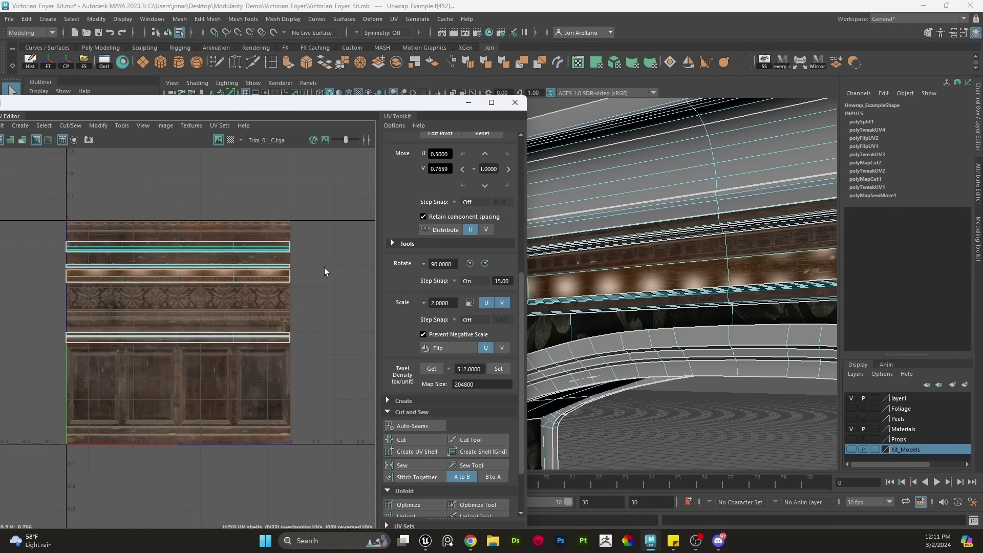
pyautogui.scroll(3, 324, 270)
pyautogui.click(457, 349)
pyautogui.click(457, 348)
pyautogui.press('w')
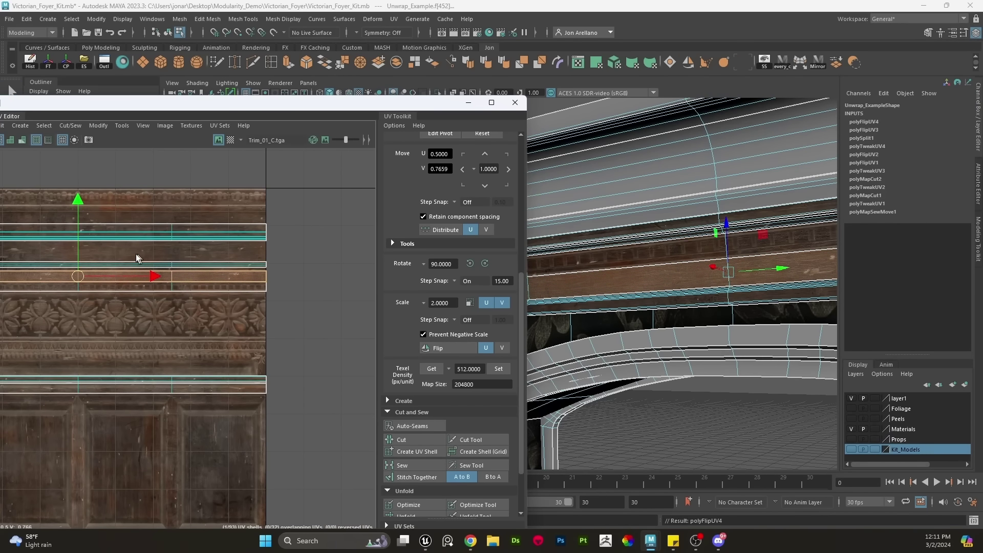
pyautogui.scroll(3, 138, 251)
pyautogui.moveTo(153, 228); pyautogui.dragTo(155, 300)
pyautogui.click(208, 330)
pyautogui.click(213, 322)
pyautogui.press('e')
pyautogui.scroll(-2, 213, 321)
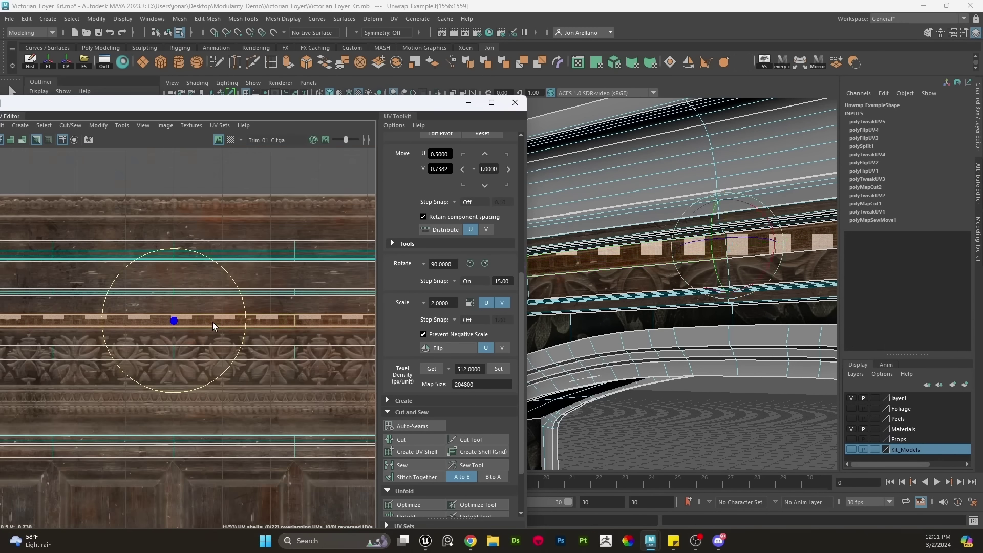
pyautogui.moveTo(235, 302); pyautogui.dragTo(9, 318)
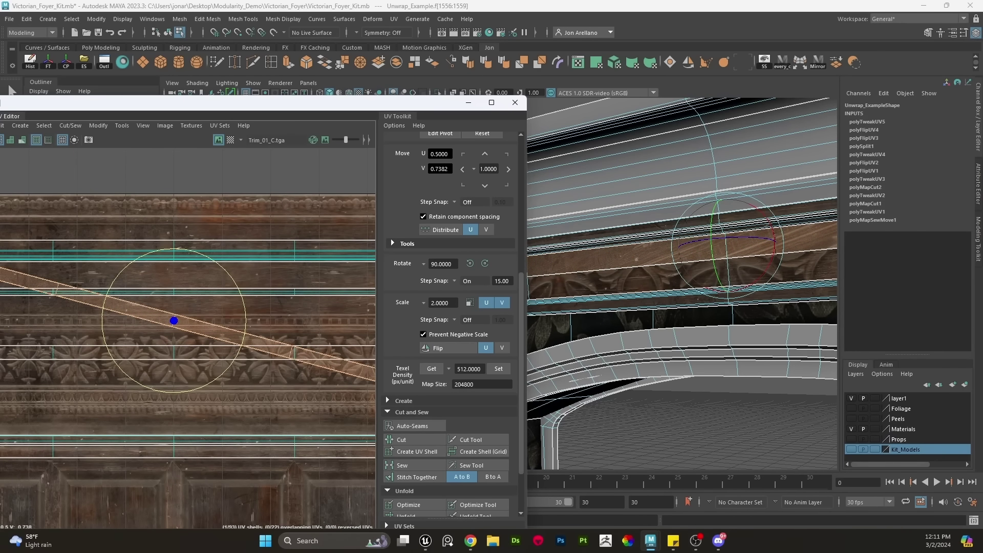
pyautogui.moveTo(203, 303); pyautogui.dragTo(215, 269)
pyautogui.press('w')
pyautogui.scroll(2, 213, 270)
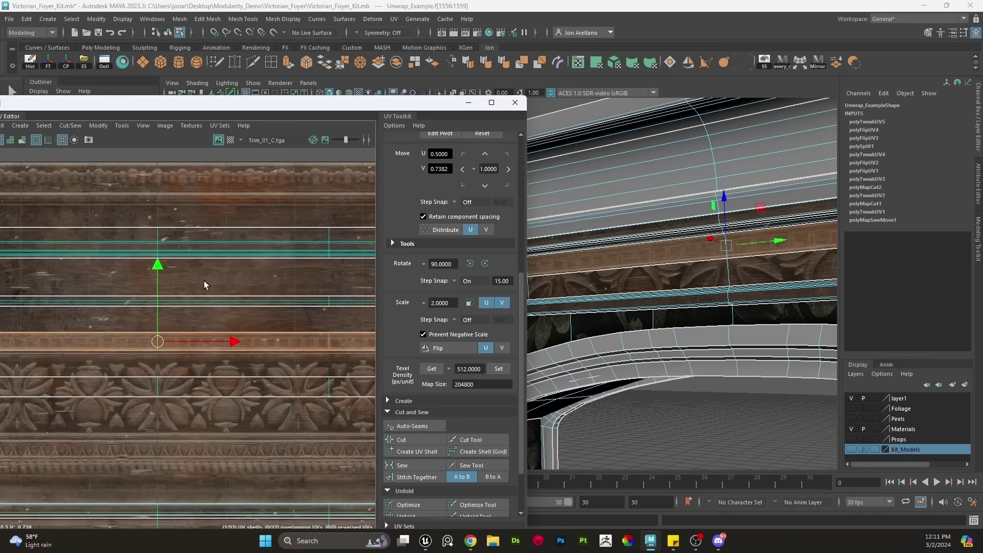
# Move the lower frieze board shell down past the beaded trim onto the plain smooth band, at V about 0.51
pyautogui.click(209, 392)
pyautogui.moveTo(160, 318); pyautogui.dragTo(159, 384)
pyautogui.keyDown('alt'); pyautogui.moveTo(159, 383); pyautogui.dragTo(248, 250, button='middle'); pyautogui.keyUp('alt')
pyautogui.scroll(2, 213, 331)
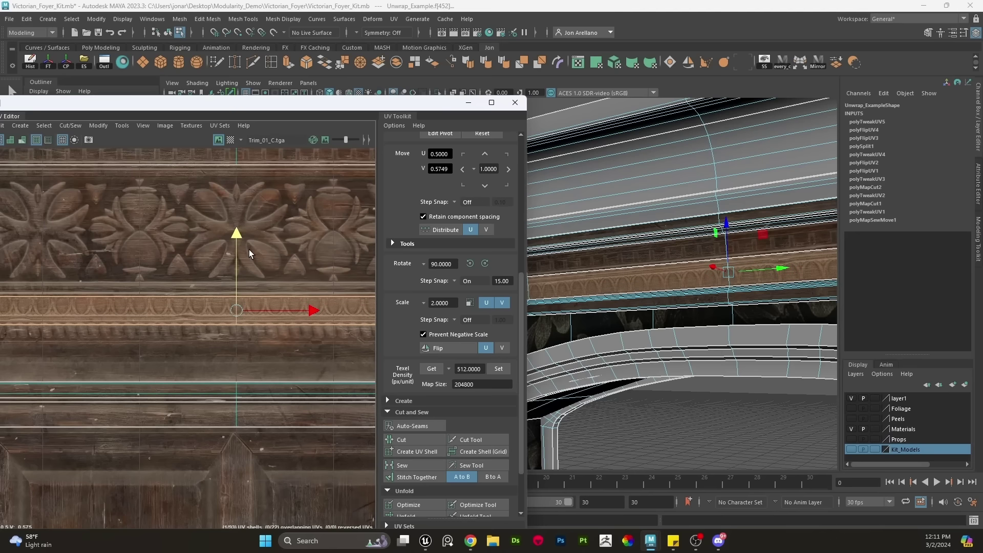
pyautogui.moveTo(244, 239); pyautogui.dragTo(236, 297)
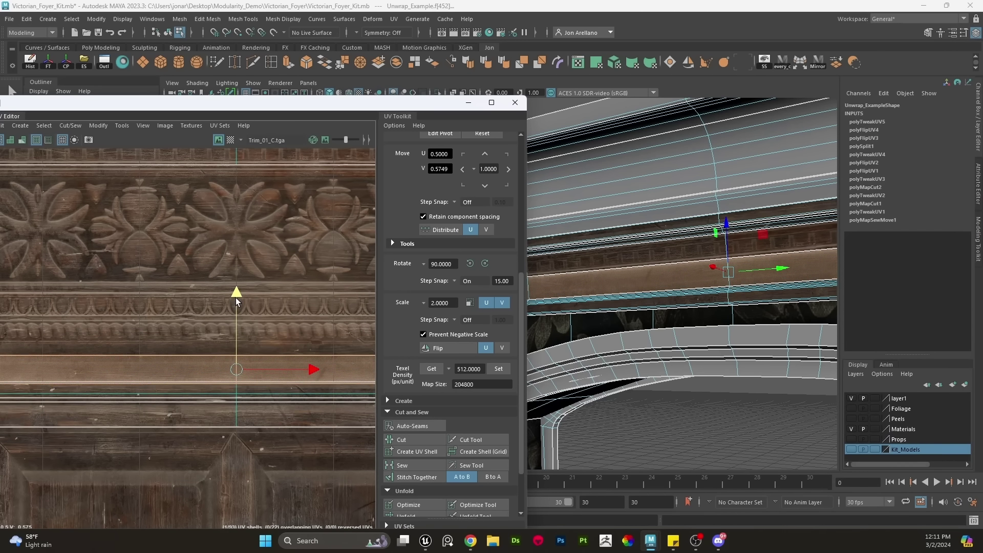
pyautogui.keyDown('alt'); pyautogui.moveTo(782, 291); pyautogui.dragTo(735, 321, button='right'); pyautogui.keyUp('alt')
pyautogui.keyDown('alt'); pyautogui.moveTo(735, 322); pyautogui.dragTo(718, 316, button='middle'); pyautogui.keyUp('alt')
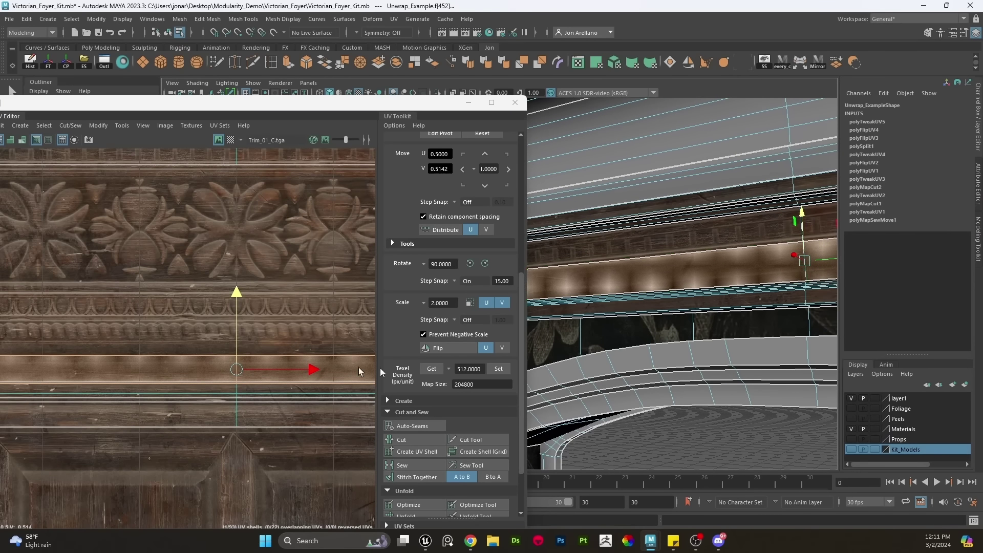
# Fine-tune the lower frieze board shell's scale on the plain smooth band and lower it to V about 0.512
pyautogui.scroll(4, 325, 368)
pyautogui.press('r')
pyautogui.moveTo(147, 365); pyautogui.dragTo(141, 363)
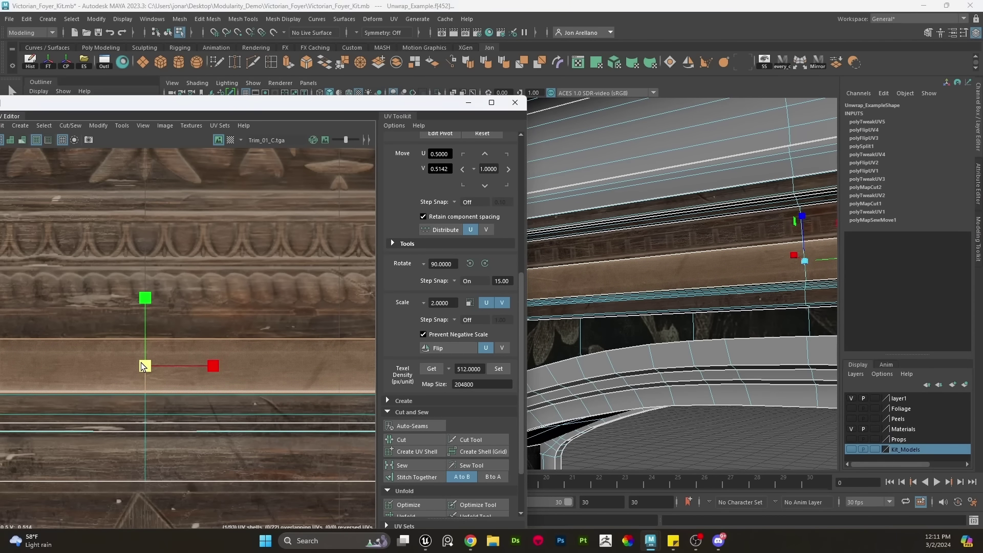
pyautogui.press('w')
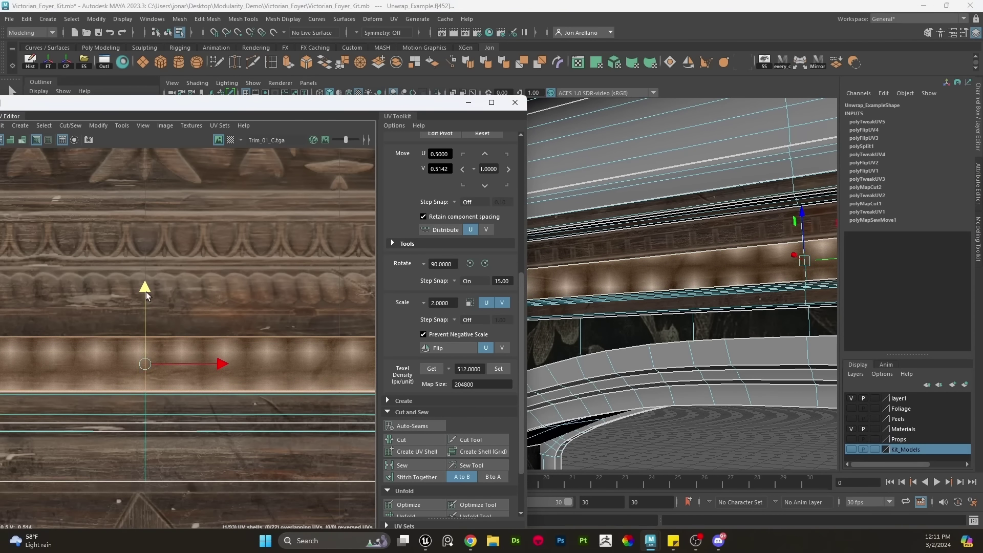
pyautogui.moveTo(145, 292); pyautogui.dragTo(143, 299)
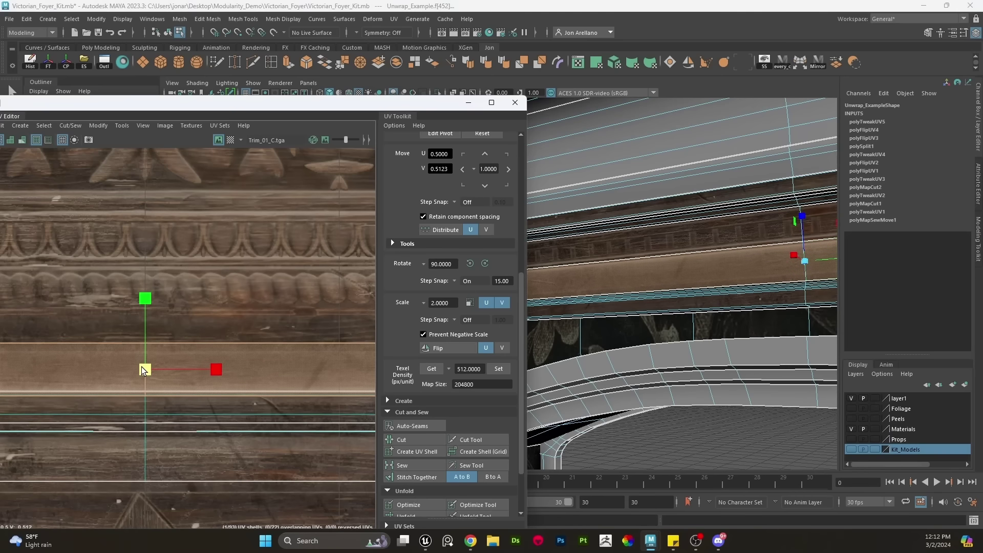
pyautogui.scroll(-2, 271, 282)
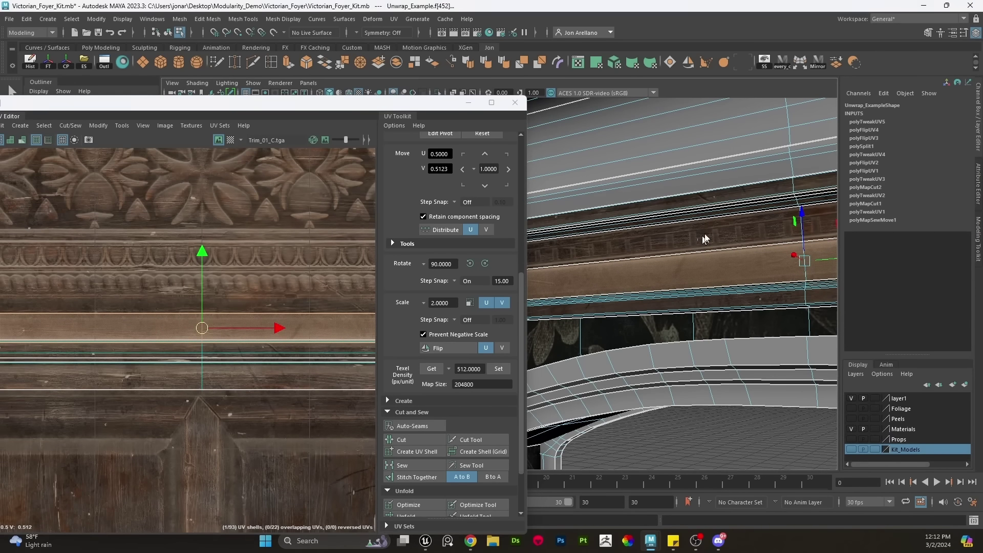
# Clear the selection and examine the remapped frieze on the arch from a distance and close up
pyautogui.moveTo(698, 235); pyautogui.dragTo(747, 212, button='right')
pyautogui.scroll(-5, 691, 310)
pyautogui.click(658, 397)
pyautogui.scroll(-5, 669, 380)
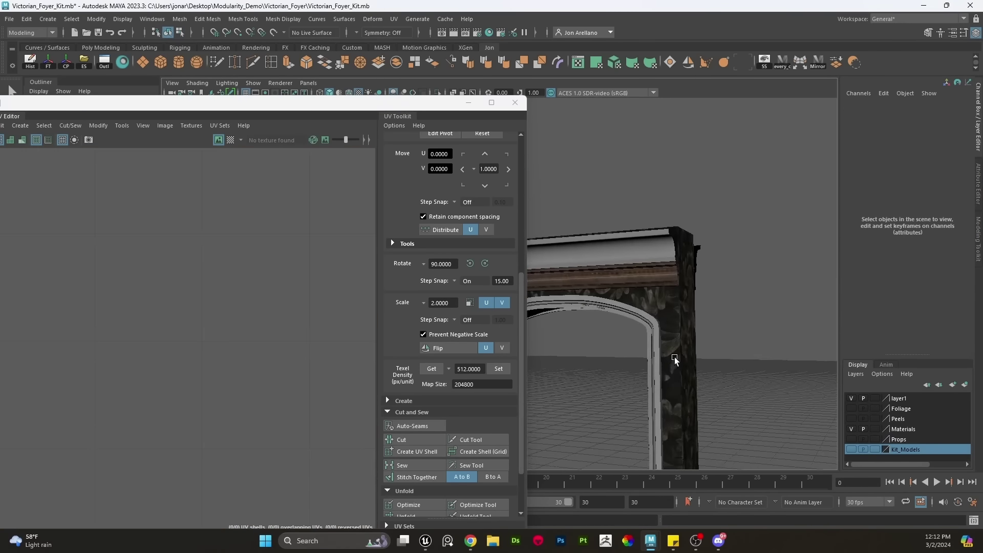
pyautogui.scroll(4, 660, 338)
pyautogui.scroll(2, 672, 325)
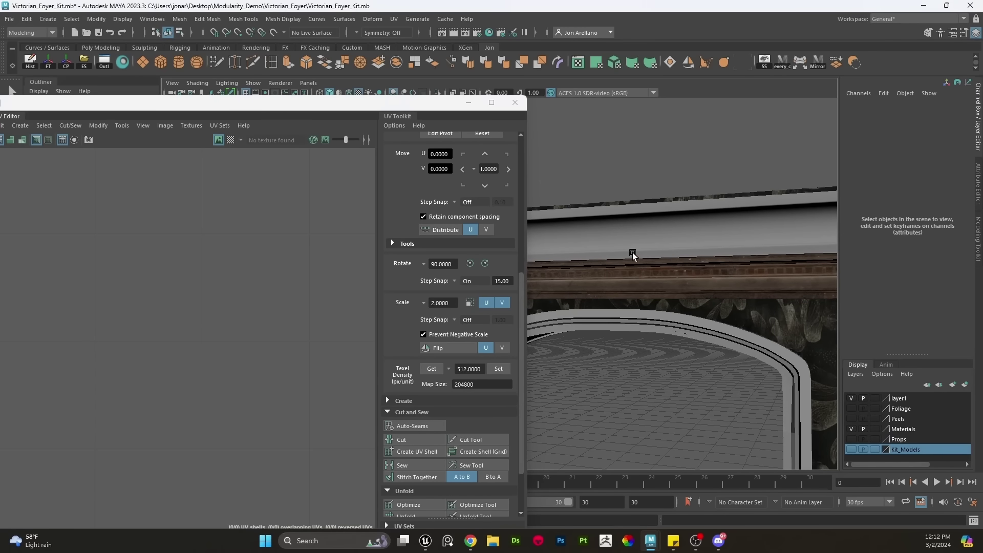
pyautogui.scroll(-5, 689, 259)
# Select all connected faces of the arch moulding around the opening and bevel them
pyautogui.click(684, 255)
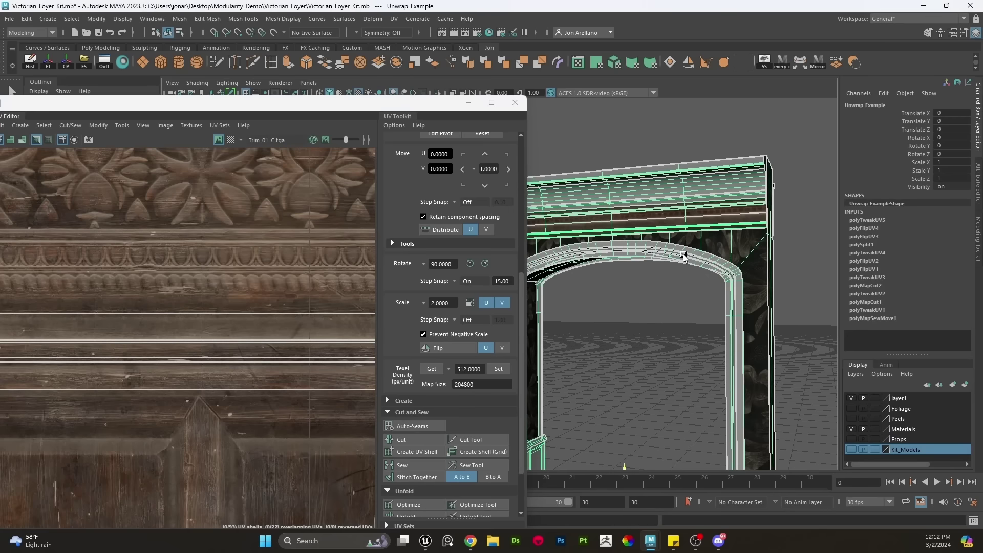
pyautogui.moveTo(684, 255); pyautogui.dragTo(680, 270, button='right')
pyautogui.doubleClick(684, 255)
pyautogui.scroll(-5, 684, 255)
pyautogui.scroll(-5, 201, 296)
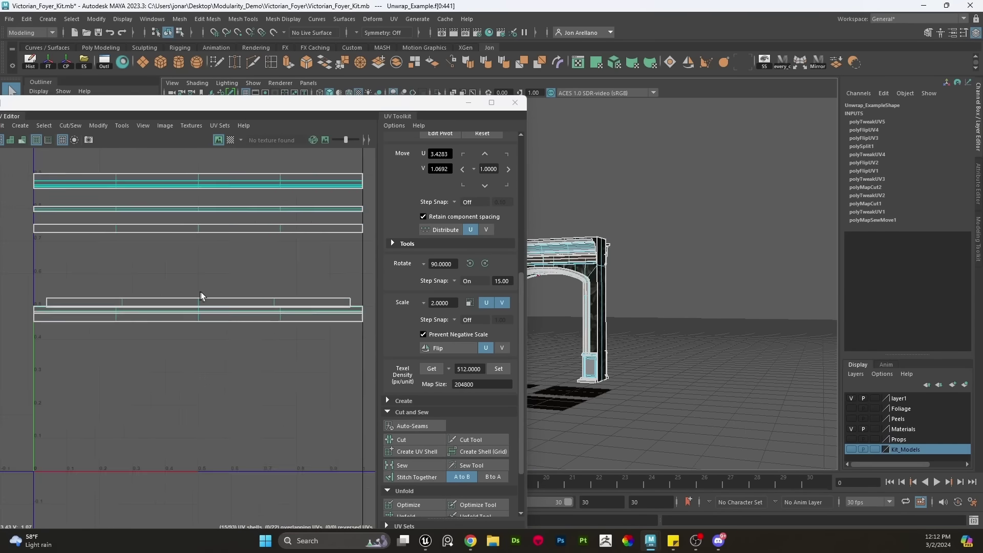
pyautogui.scroll(-5, 200, 296)
pyautogui.scroll(6, 638, 272)
pyautogui.keyDown('alt'); pyautogui.moveTo(578, 309); pyautogui.dragTo(620, 266, button='middle'); pyautogui.keyUp('alt')
pyautogui.press('w')
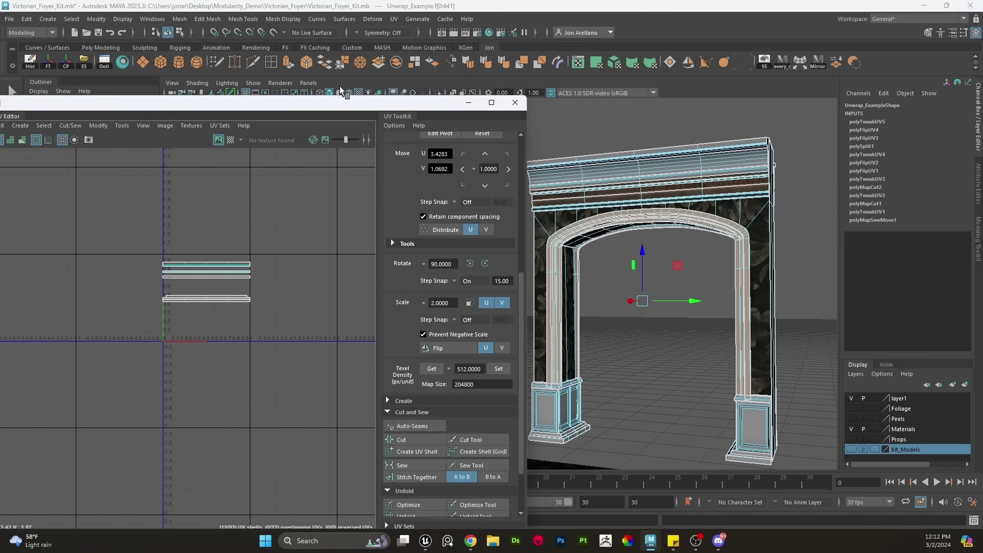
pyautogui.click(305, 64)
pyautogui.scroll(-7, 250, 245)
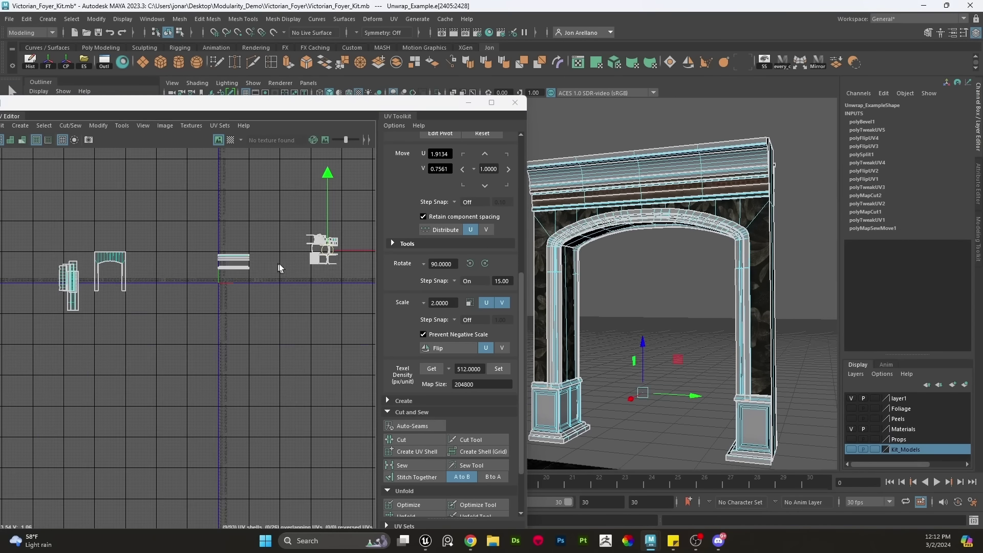
pyautogui.scroll(-1, 279, 265)
pyautogui.moveTo(319, 252); pyautogui.dragTo(274, 276)
pyautogui.scroll(5, 292, 278)
pyautogui.hotkey('ctrl', 'z')
# Select all faces of the bevelled arch moulding around the opening
pyautogui.moveTo(632, 235); pyautogui.dragTo(630, 263, button='right')
pyautogui.press('q')
pyautogui.click(619, 219)
pyautogui.scroll(4, 660, 238)
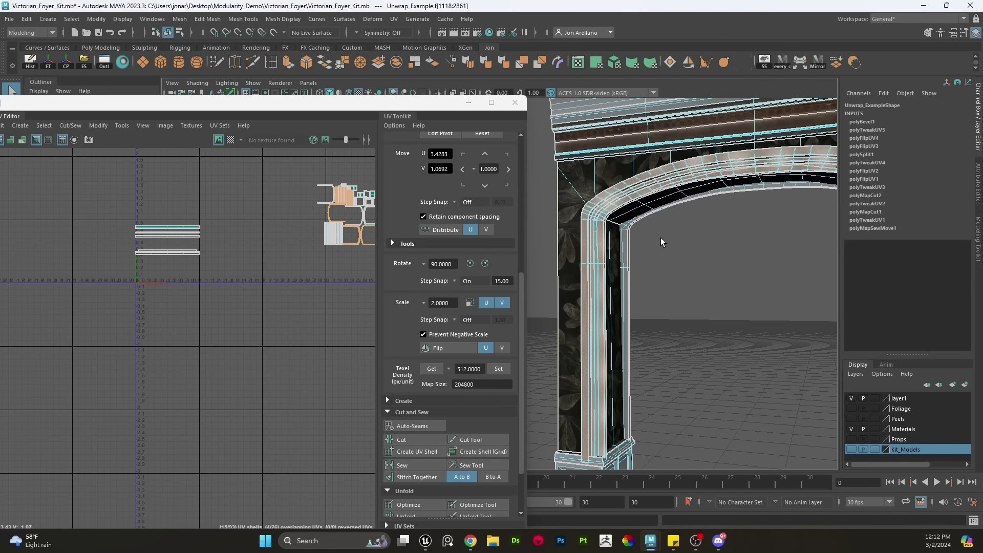
# Apply an automatic UV projection to the moulding faces and move the shells clear of the trim, to U about 1.49, V about -0.52
pyautogui.keyDown('alt'); pyautogui.moveTo(662, 240); pyautogui.dragTo(618, 293, button='middle'); pyautogui.keyUp('alt')
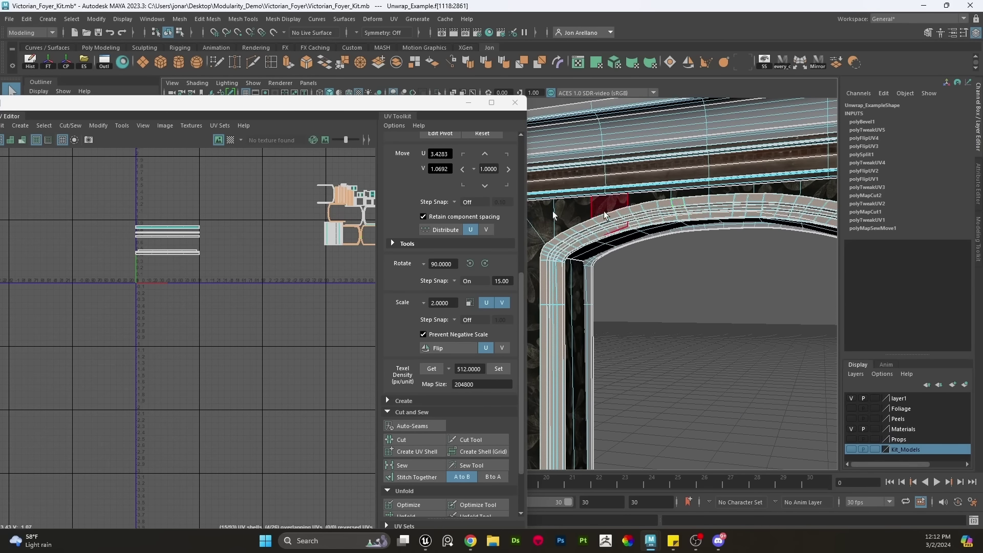
pyautogui.click(613, 61)
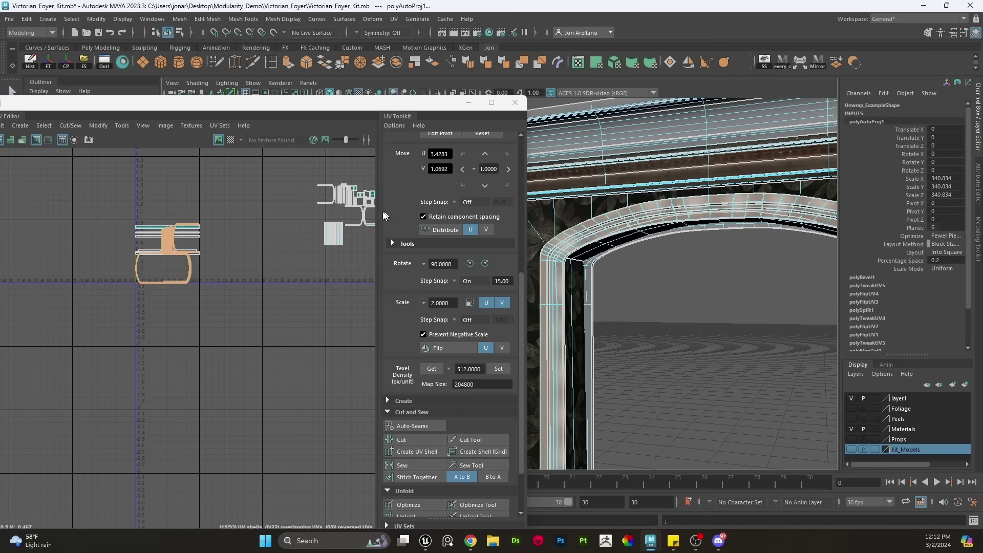
pyautogui.press('w')
pyautogui.moveTo(187, 278); pyautogui.dragTo(311, 345, button='middle')
pyautogui.scroll(1, 288, 256)
pyautogui.scroll(1, 282, 251)
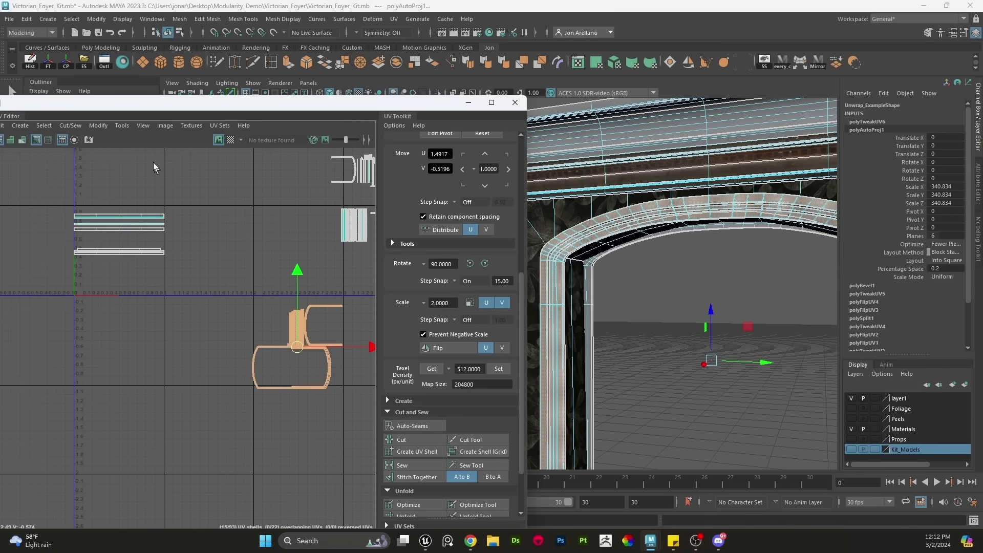
# Unitize the moulding's UVs and move the stacked square outside the tile, to U about 2.73, V about -0.69
pyautogui.click(106, 127)
pyautogui.click(125, 244)
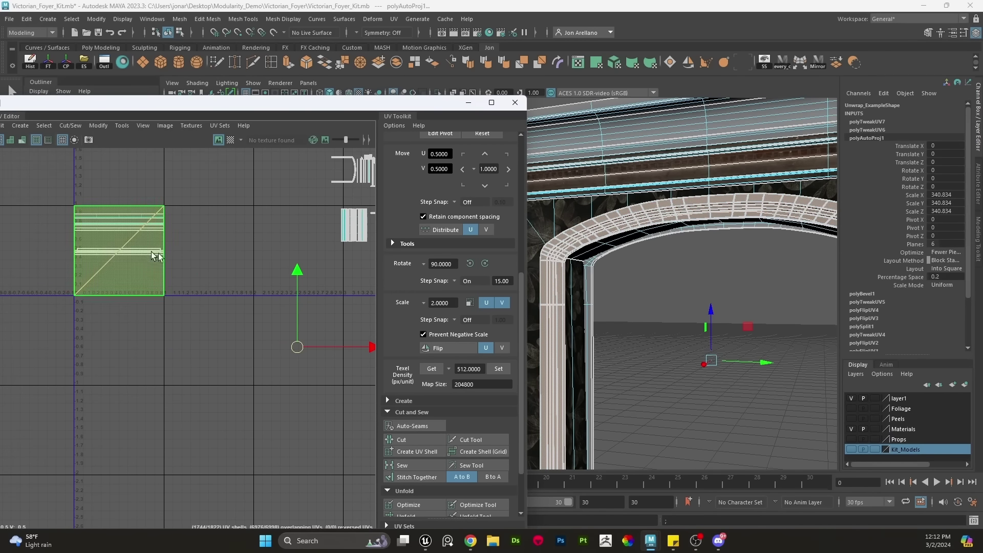
pyautogui.scroll(-3, 161, 274)
pyautogui.press('e')
pyautogui.press('w')
pyautogui.moveTo(146, 295); pyautogui.dragTo(275, 364, button='middle')
# Select every edge of the stacked unit square in the UV Editor and bring the arch legs into view
pyautogui.moveTo(275, 299); pyautogui.dragTo(274, 271, button='right')
pyautogui.moveTo(318, 401); pyautogui.dragTo(319, 402)
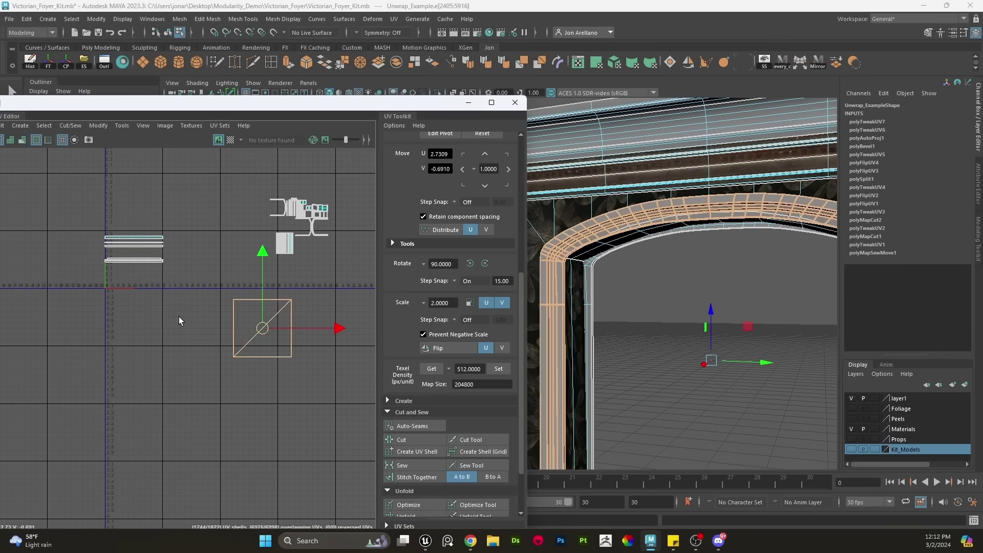
pyautogui.keyDown('alt'); pyautogui.moveTo(589, 273); pyautogui.dragTo(606, 240, button='middle'); pyautogui.keyUp('alt')
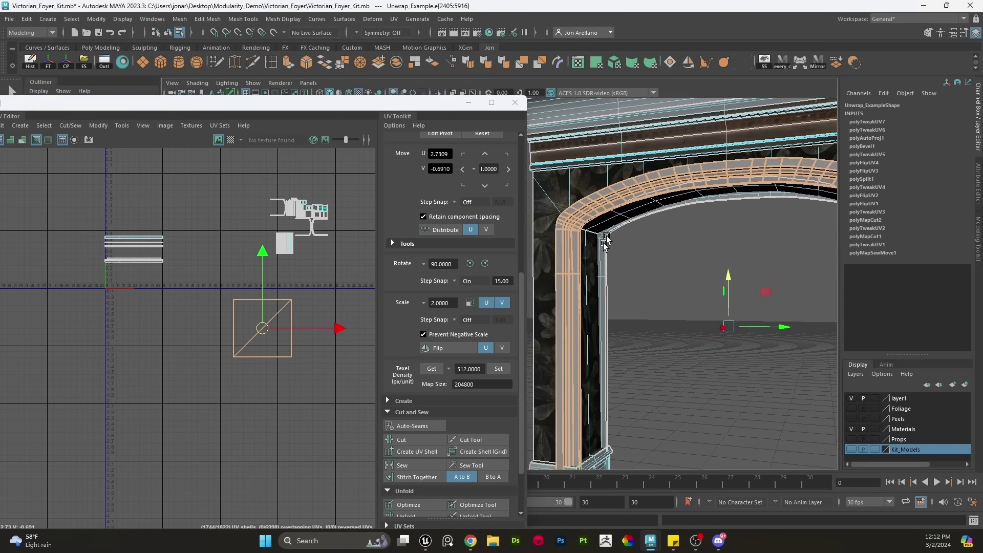
pyautogui.keyDown('alt'); pyautogui.moveTo(605, 240); pyautogui.dragTo(591, 294, button='right'); pyautogui.keyUp('alt')
pyautogui.keyDown('alt'); pyautogui.moveTo(638, 359); pyautogui.dragTo(623, 315, button='middle'); pyautogui.keyUp('alt')
pyautogui.keyDown('alt'); pyautogui.moveTo(622, 315); pyautogui.dragTo(713, 345); pyautogui.keyUp('alt')
pyautogui.scroll(3, 714, 348)
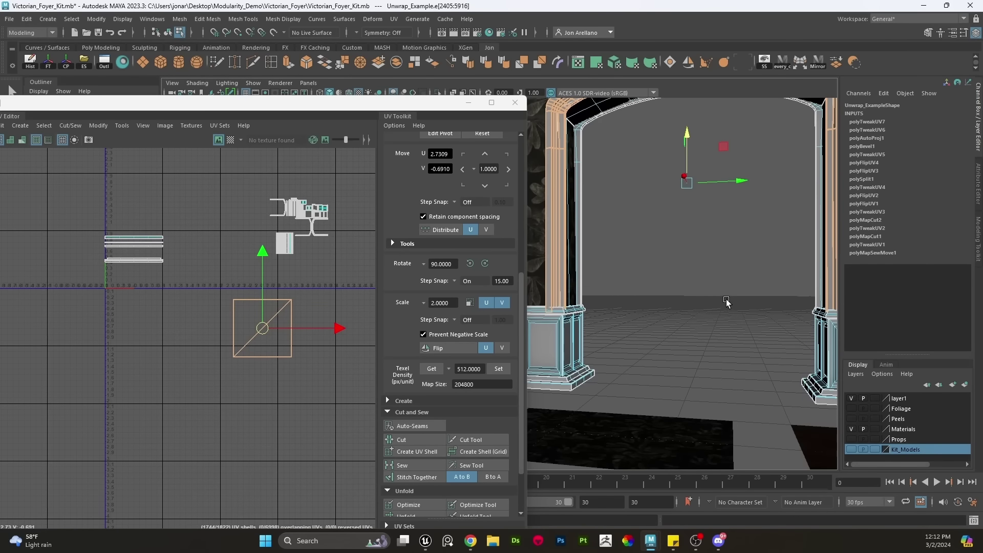
# Isolate the arch moulding in the viewport, hiding the rest of the arch
pyautogui.press('q')
pyautogui.moveTo(668, 246)
pyautogui.mouseDown(button='right')
pyautogui.moveTo(669, 261)
pyautogui.moveTo(659, 249)
pyautogui.moveTo(660, 258)
pyautogui.mouseUp(button='right')
pyautogui.hotkey('ctrl', '1')
pyautogui.keyDown('alt'); pyautogui.moveTo(751, 327); pyautogui.dragTo(782, 338); pyautogui.keyUp('alt')
pyautogui.moveTo(512, 286); pyautogui.dragTo(511, 285)
pyautogui.scroll(-4, 665, 246)
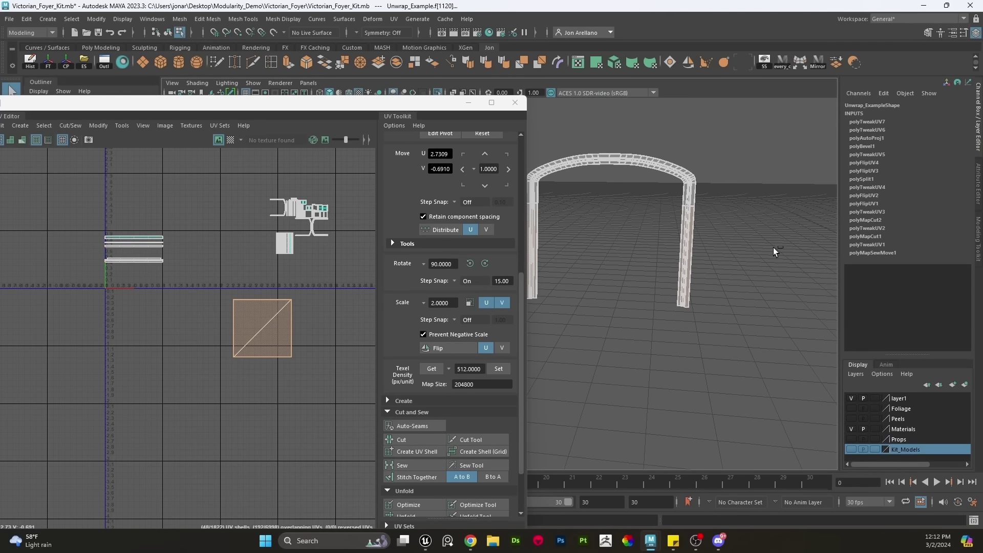
# Select all the unitized moulding faces in the UV Editor and examine the isolated moulding's bevelled topology
pyautogui.click(773, 248)
pyautogui.scroll(2, 661, 183)
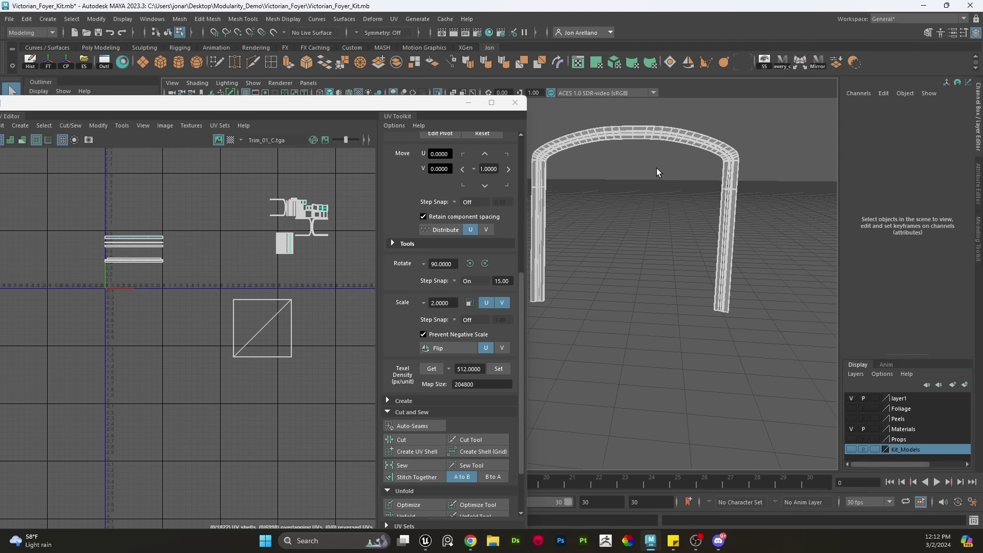
pyautogui.keyDown('alt'); pyautogui.moveTo(656, 168); pyautogui.dragTo(629, 203); pyautogui.keyUp('alt')
pyautogui.scroll(3, 225, 334)
pyautogui.scroll(3, 294, 327)
pyautogui.click(285, 299)
pyautogui.click(285, 302)
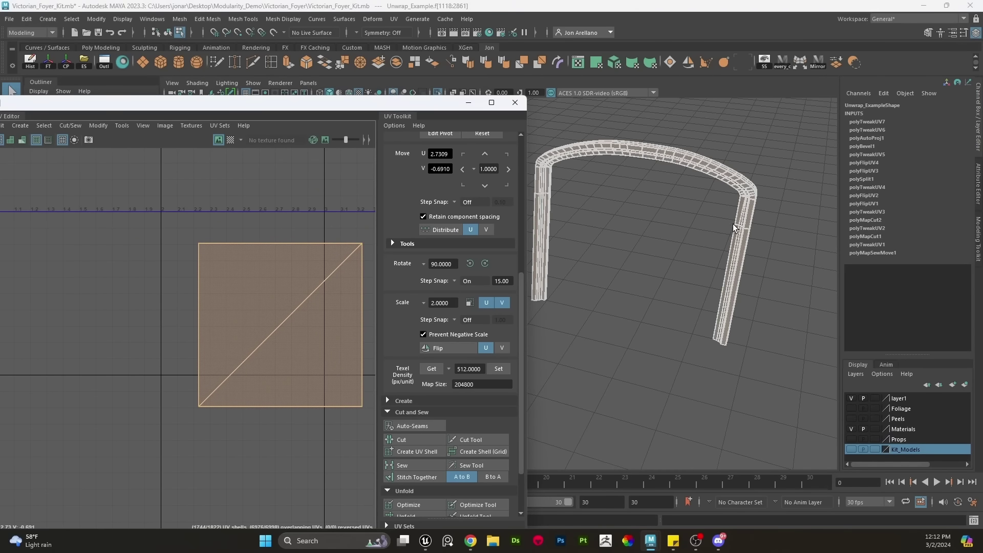
pyautogui.scroll(8, 630, 297)
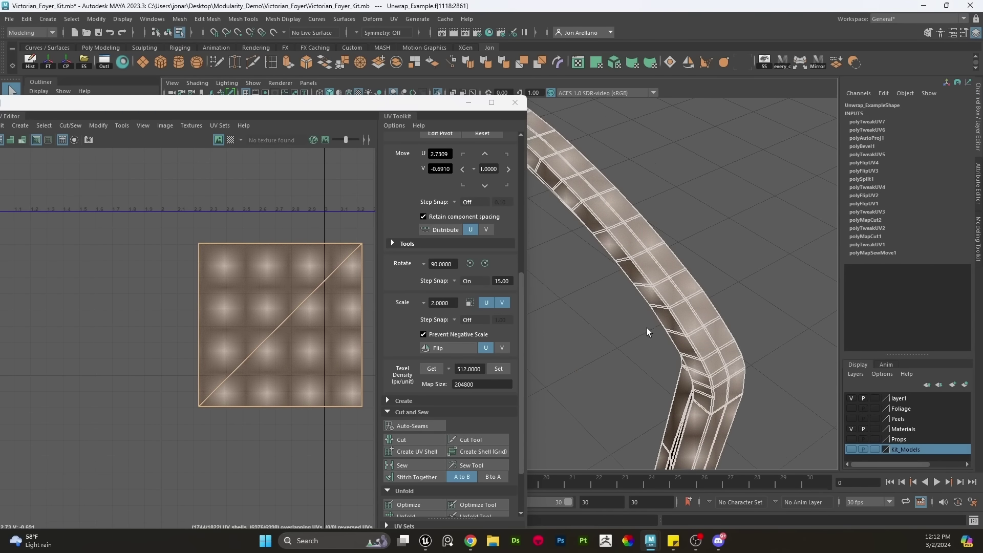
pyautogui.keyDown('alt'); pyautogui.moveTo(647, 331); pyautogui.dragTo(668, 263); pyautogui.keyUp('alt')
pyautogui.moveTo(676, 193); pyautogui.dragTo(719, 158, button='right')
pyautogui.click(698, 167)
pyautogui.press('f')
pyautogui.keyDown('alt'); pyautogui.moveTo(630, 200); pyautogui.dragTo(669, 259); pyautogui.keyUp('alt')
pyautogui.scroll(4, 669, 259)
pyautogui.keyDown('alt'); pyautogui.moveTo(668, 259); pyautogui.dragTo(627, 265, button='middle'); pyautogui.keyUp('alt')
pyautogui.hotkey('ctrl', 'z')
pyautogui.hotkey('ctrl', 'z')
pyautogui.hotkey('ctrl', 'z')
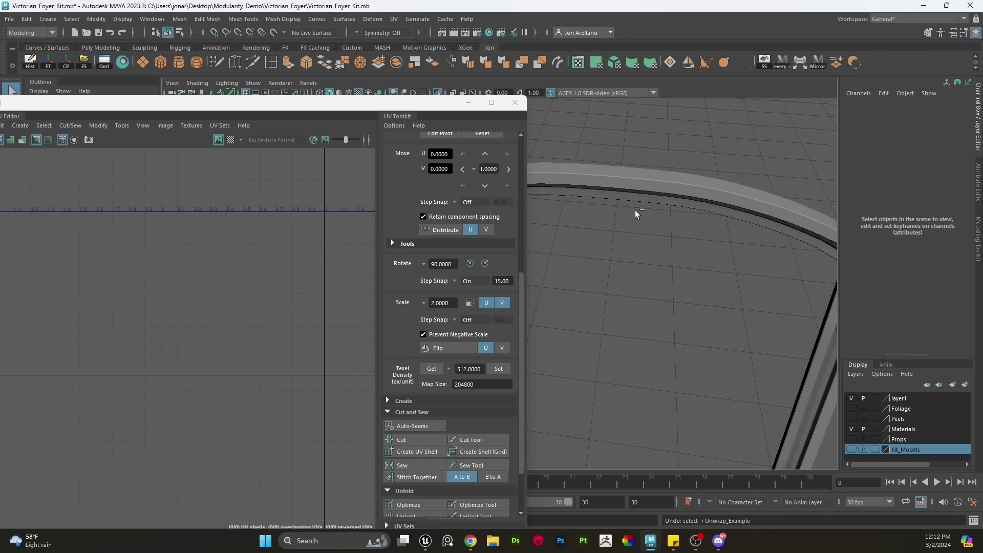
pyautogui.scroll(2, 628, 189)
pyautogui.keyDown('alt'); pyautogui.moveTo(628, 189); pyautogui.dragTo(603, 255, button='middle'); pyautogui.keyUp('alt')
pyautogui.scroll(2, 604, 254)
pyautogui.doubleClick(615, 248)
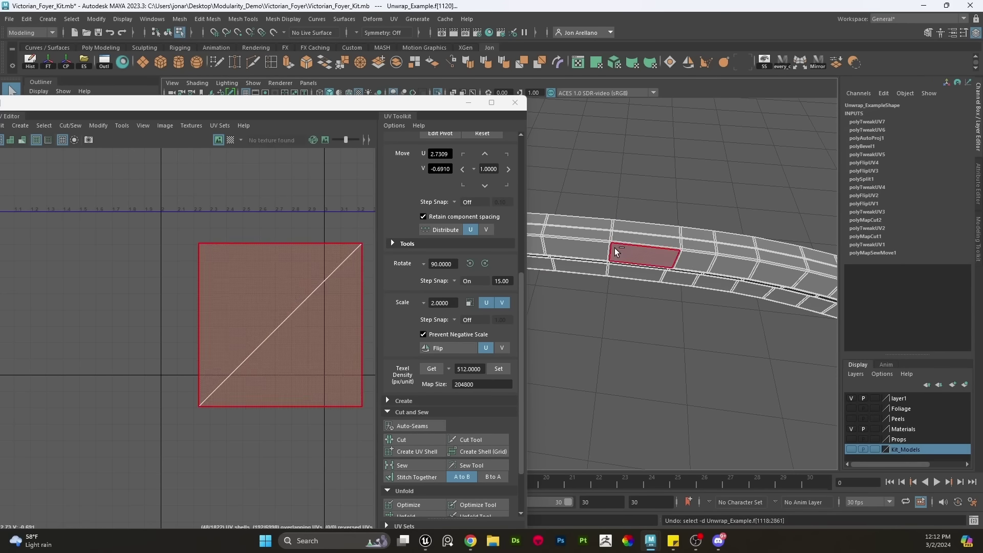
pyautogui.hotkey('ctrl', 'z')
pyautogui.press('F11')
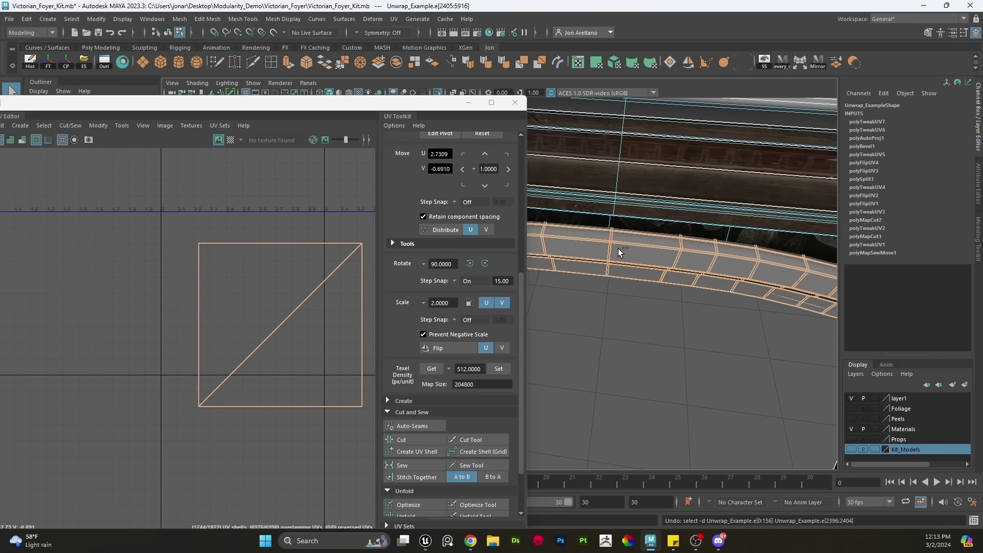
# Undo the moulding's UV edits back to before the automatic projection, keeping the bevel and the moulding face selection
pyautogui.hotkey('ctrl', 'z')
pyautogui.hotkey('ctrl', 'z')
pyautogui.hotkey('ctrl', 'z')
pyautogui.hotkey('ctrl', 'z')
pyautogui.hotkey('ctrl', 'z')
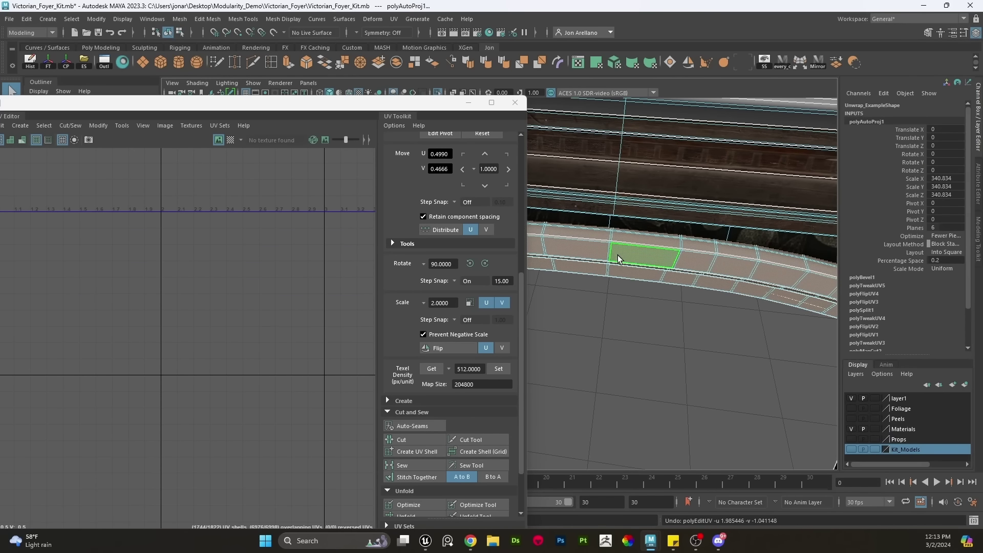
pyautogui.hotkey('ctrl', 'z')
pyautogui.hotkey('ctrl', 'z')
pyautogui.hotkey('ctrl', 'z')
pyautogui.hotkey('ctrl', 'z')
pyautogui.hotkey('ctrl', 'z')
pyautogui.hotkey('ctrl', 'z')
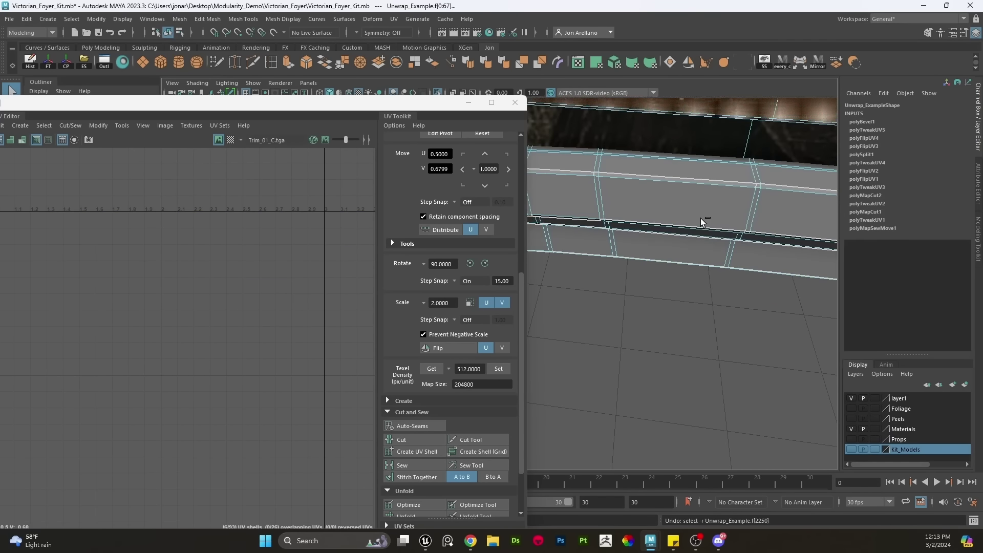
pyautogui.hotkey('ctrl', 'z')
pyautogui.hotkey('ctrl', 'z')
pyautogui.hotkey('ctrl', 'z')
pyautogui.hotkey('ctrl', 'z')
pyautogui.hotkey('ctrl', 'z')
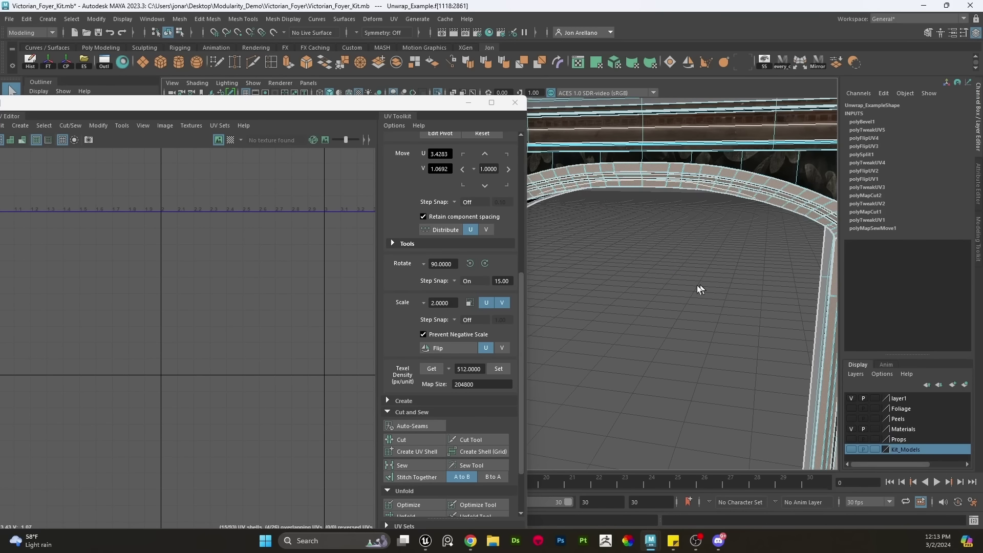
pyautogui.hotkey('ctrl', 'z')
pyautogui.hotkey('ctrl', 'z')
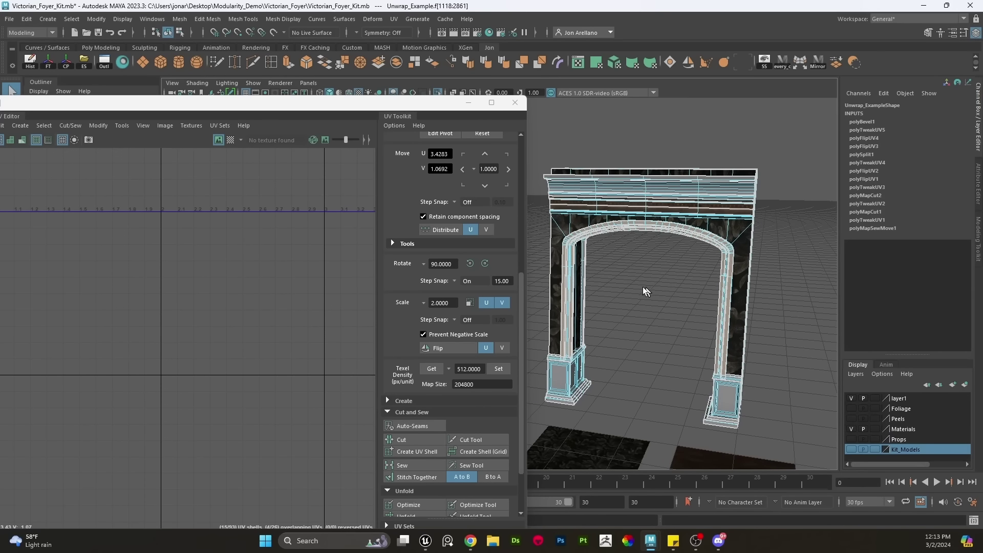
# Unitize the selected moulding faces' UVs and move the stacked square outside the tile, to U about 2.88, V about -1.35
pyautogui.click(97, 126)
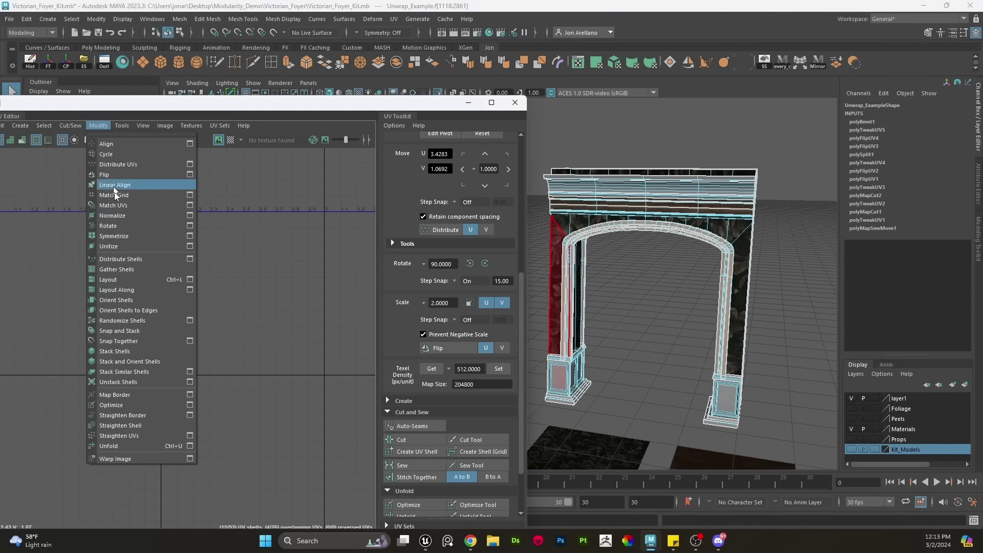
pyautogui.click(119, 246)
pyautogui.press('f')
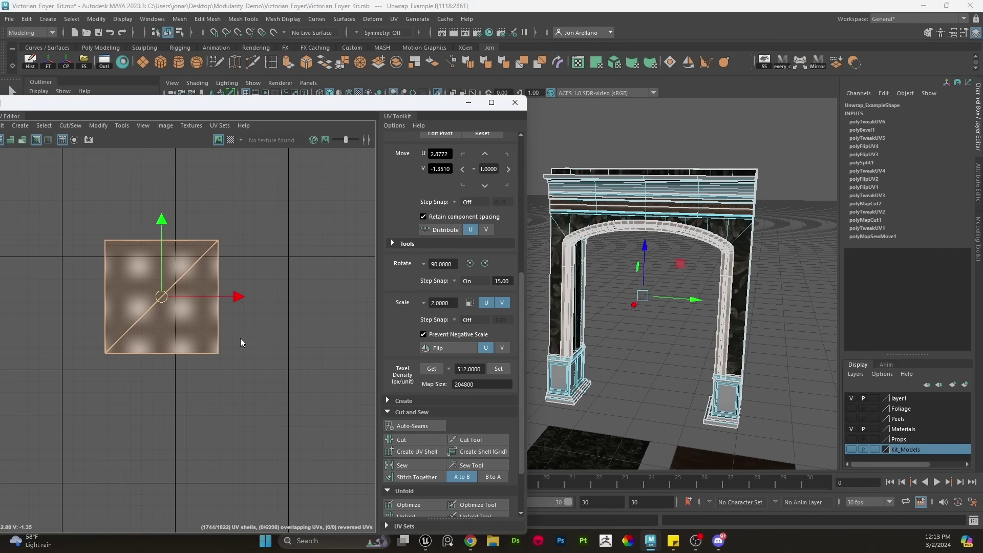
# Select all edges of the unitized moulding and isolate the moulding in the viewport
pyautogui.moveTo(240, 338); pyautogui.dragTo(248, 300, button='right')
pyautogui.moveTo(259, 396); pyautogui.dragTo(28, 160)
pyautogui.keyDown('alt'); pyautogui.moveTo(676, 277); pyautogui.dragTo(661, 272); pyautogui.keyUp('alt')
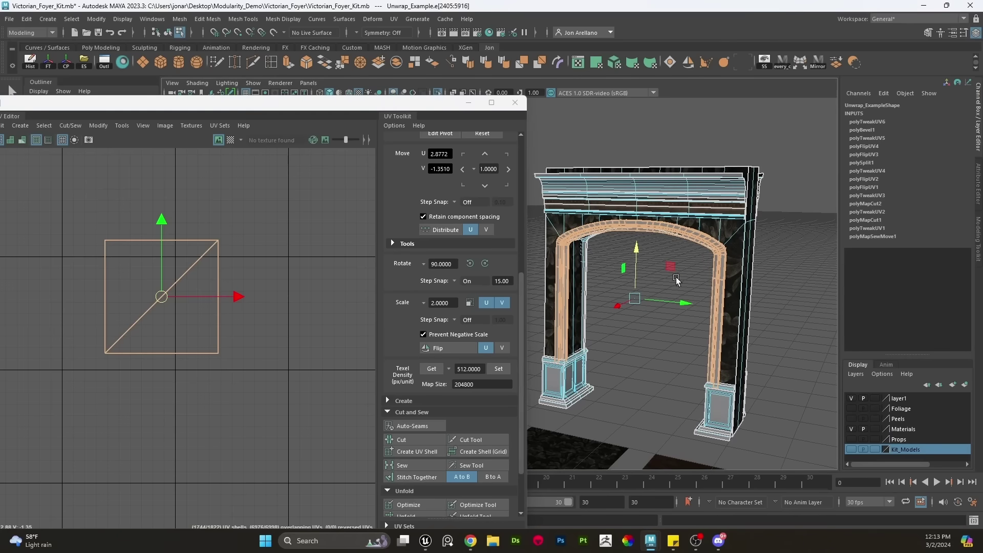
pyautogui.moveTo(667, 232); pyautogui.dragTo(662, 204, button='right')
pyautogui.hotkey('ctrl', '1')
pyautogui.moveTo(738, 402); pyautogui.dragTo(464, 149)
# Isolate the moulding, deselect the lengthwise edge loop on its leg, and stitch the remaining selected edges together into one UV shell
pyautogui.scroll(-2, 244, 318)
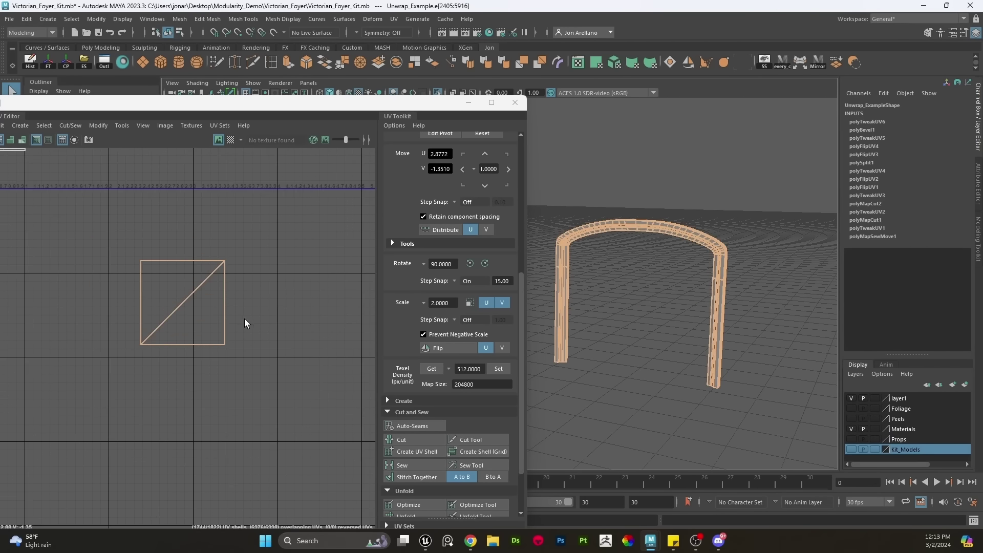
pyautogui.scroll(3, 686, 292)
pyautogui.keyDown('alt'); pyautogui.moveTo(678, 318); pyautogui.dragTo(618, 285); pyautogui.keyUp('alt')
pyautogui.scroll(-2, 229, 377)
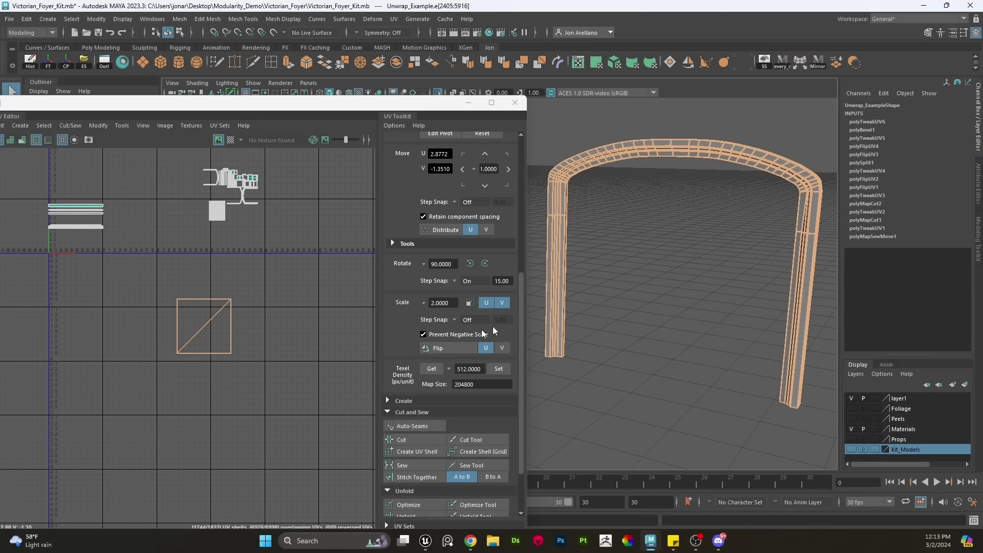
pyautogui.keyDown('alt'); pyautogui.moveTo(569, 287); pyautogui.dragTo(670, 299); pyautogui.keyUp('alt')
pyautogui.keyDown('alt'); pyautogui.moveTo(603, 230); pyautogui.dragTo(618, 275, button='middle'); pyautogui.keyUp('alt')
pyautogui.keyDown('alt'); pyautogui.moveTo(618, 274); pyautogui.dragTo(791, 326, button='right'); pyautogui.keyUp('alt')
pyautogui.click(632, 224)
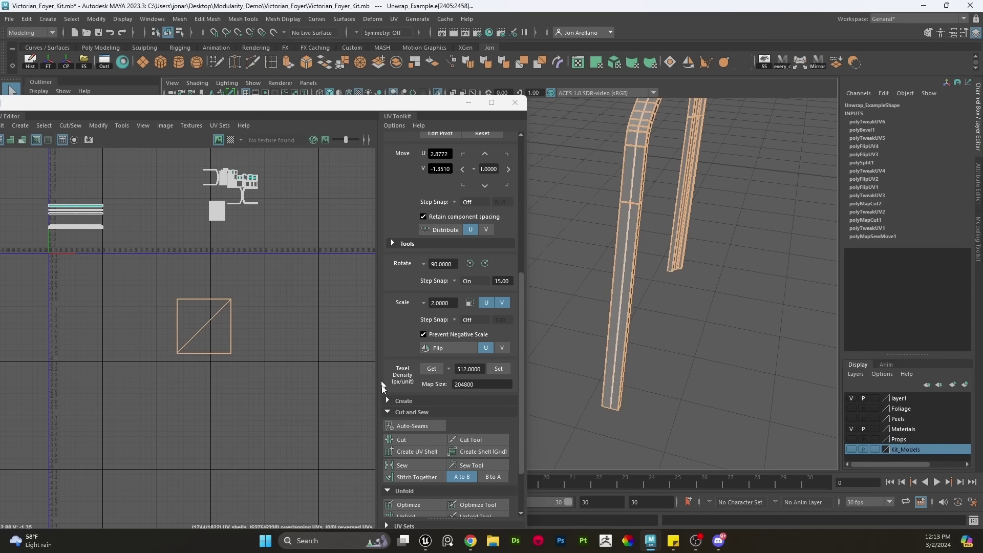
pyautogui.scroll(-2, 421, 441)
pyautogui.click(424, 409)
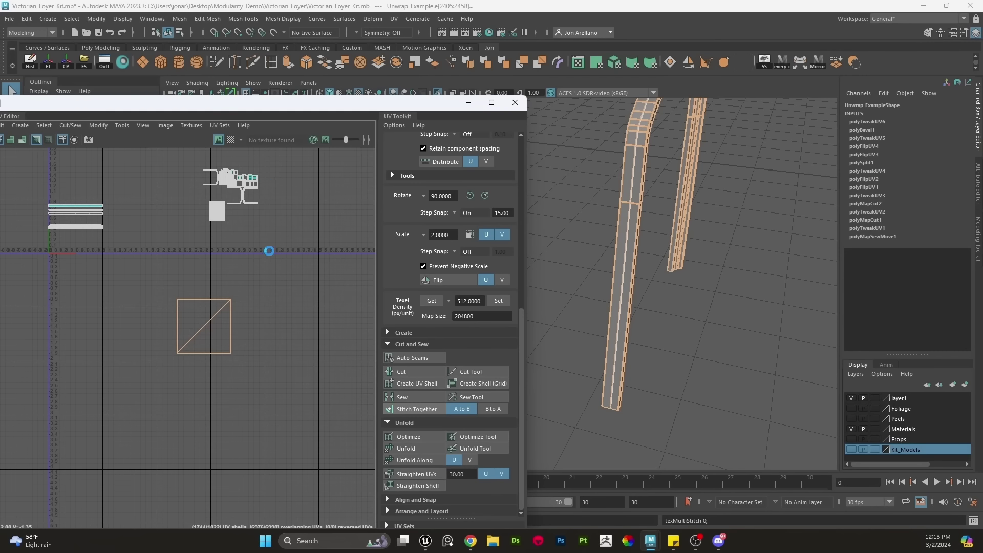
pyautogui.scroll(-10, 263, 284)
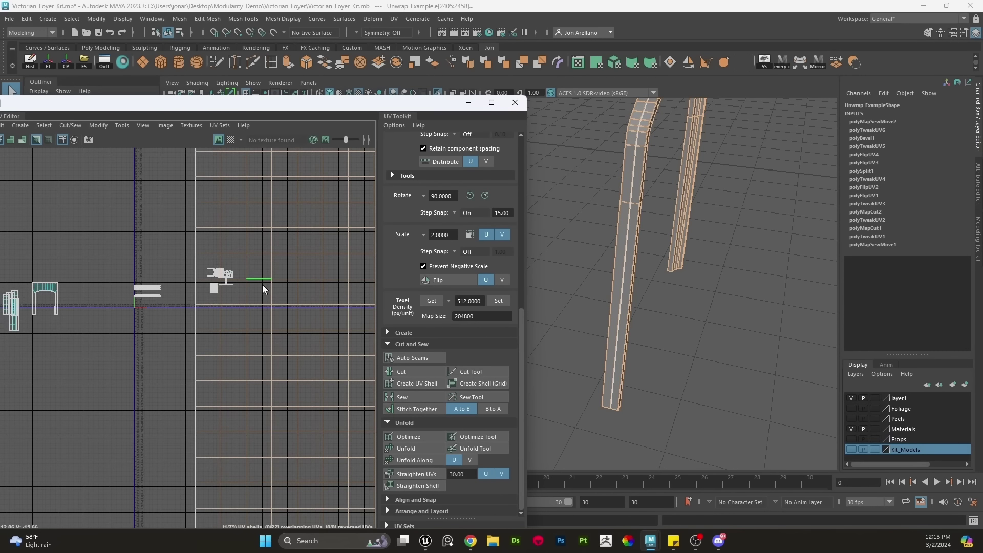
# Select the whole stitched moulding shell and rotate it a quarter turn so the strip runs horizontally in UV space
pyautogui.moveTo(301, 282); pyautogui.dragTo(326, 282, button='right')
pyautogui.doubleClick(327, 282)
pyautogui.scroll(-4, 322, 311)
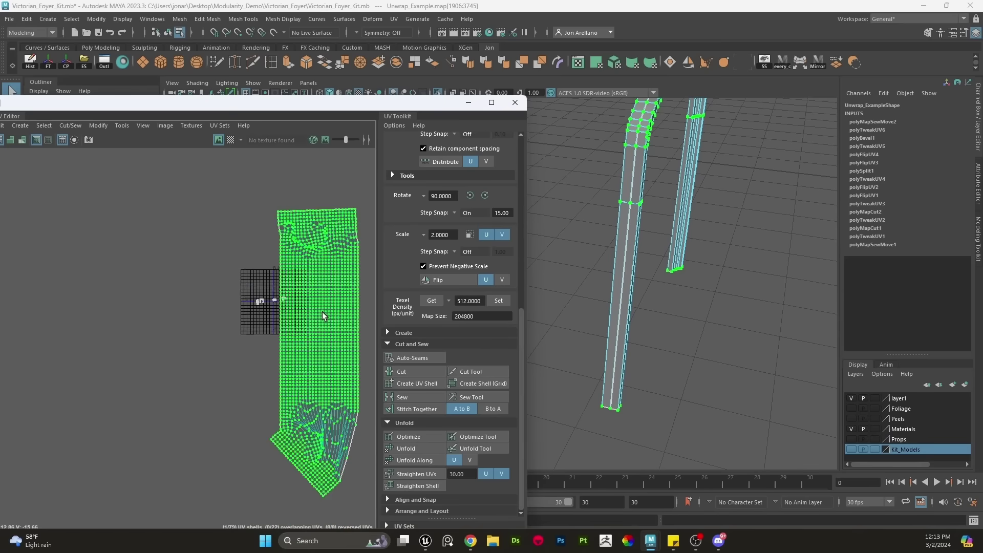
pyautogui.press('e')
pyautogui.moveTo(332, 410); pyautogui.dragTo(348, 328)
pyautogui.press('w')
pyautogui.scroll(8, 348, 332)
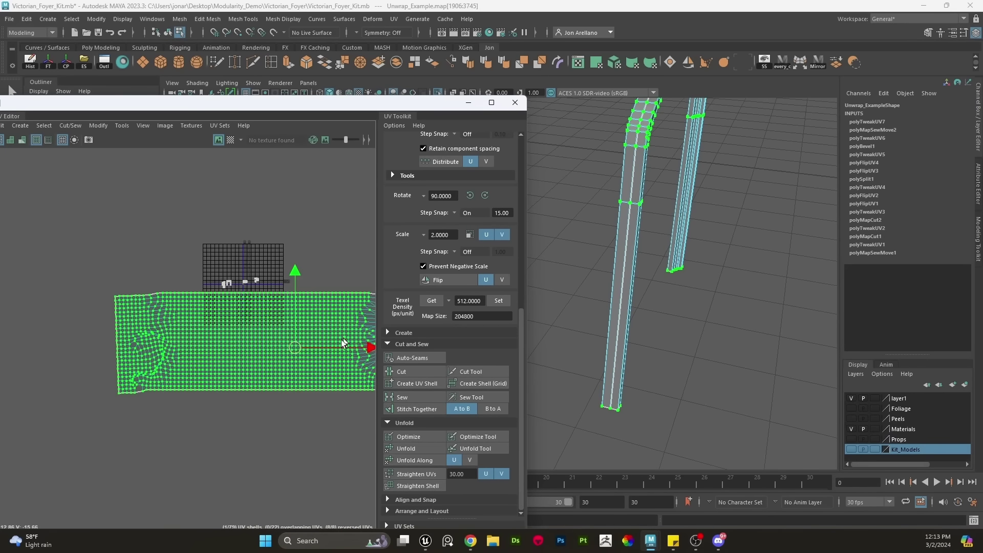
# Select the distorted faces at the strip's pointed end, detach them by flipping twice in U, and move them below the strip
pyautogui.moveTo(250, 246); pyautogui.dragTo(250, 265, button='right')
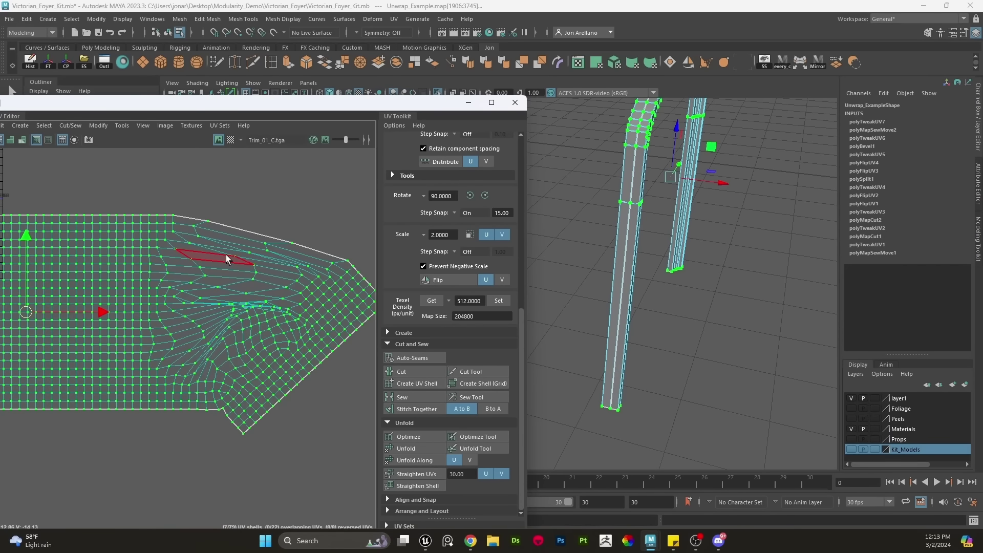
pyautogui.moveTo(188, 204); pyautogui.dragTo(355, 459)
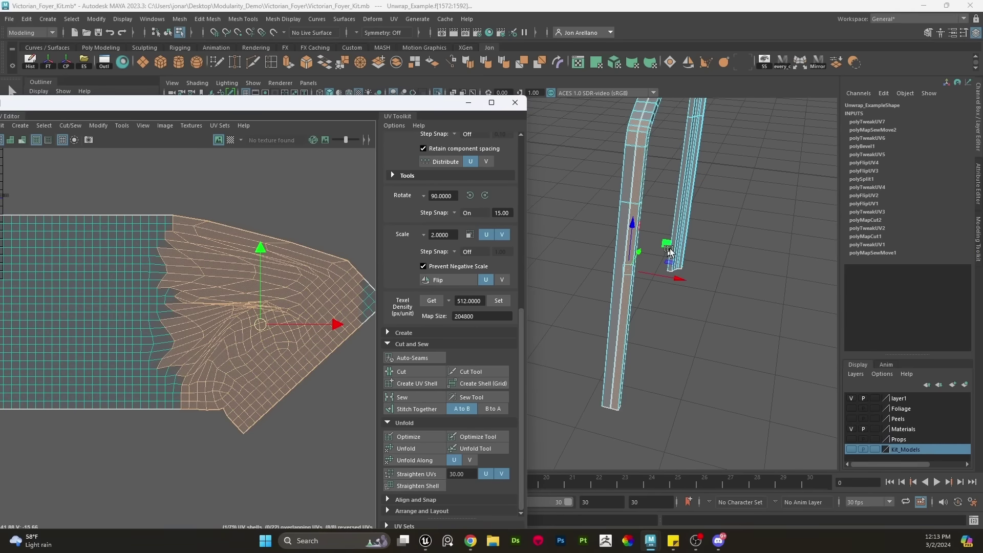
pyautogui.press('f')
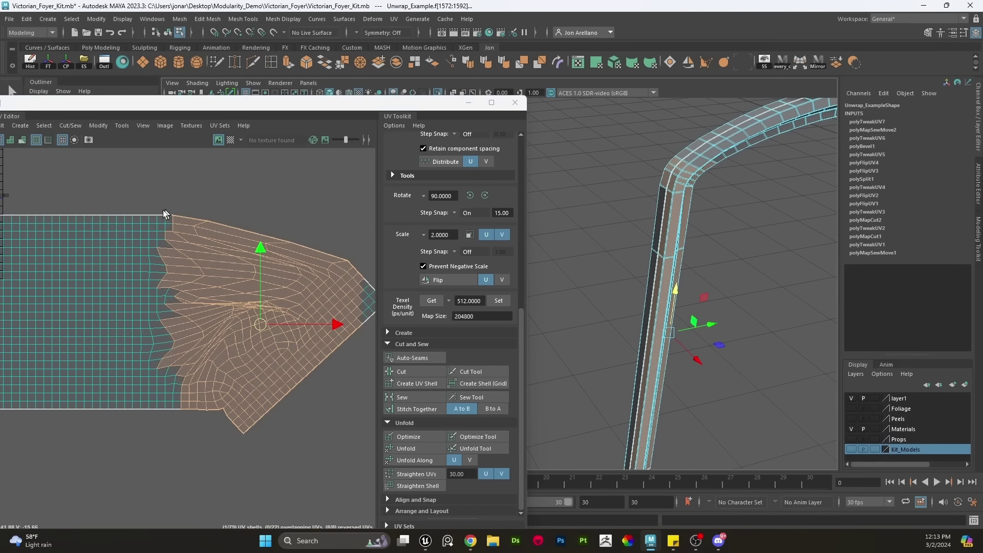
pyautogui.moveTo(154, 211); pyautogui.dragTo(351, 454)
pyautogui.scroll(-2, 310, 371)
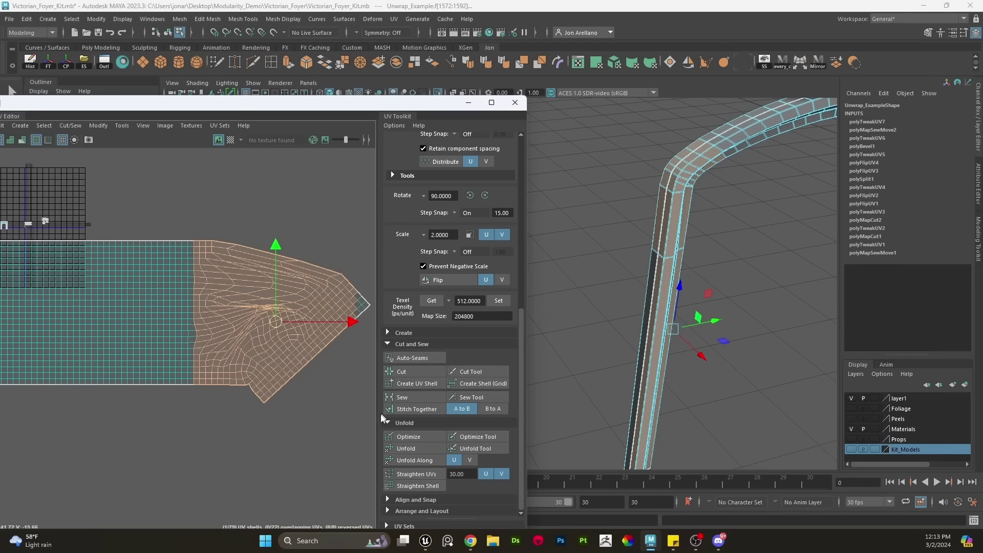
pyautogui.moveTo(198, 234); pyautogui.dragTo(376, 428)
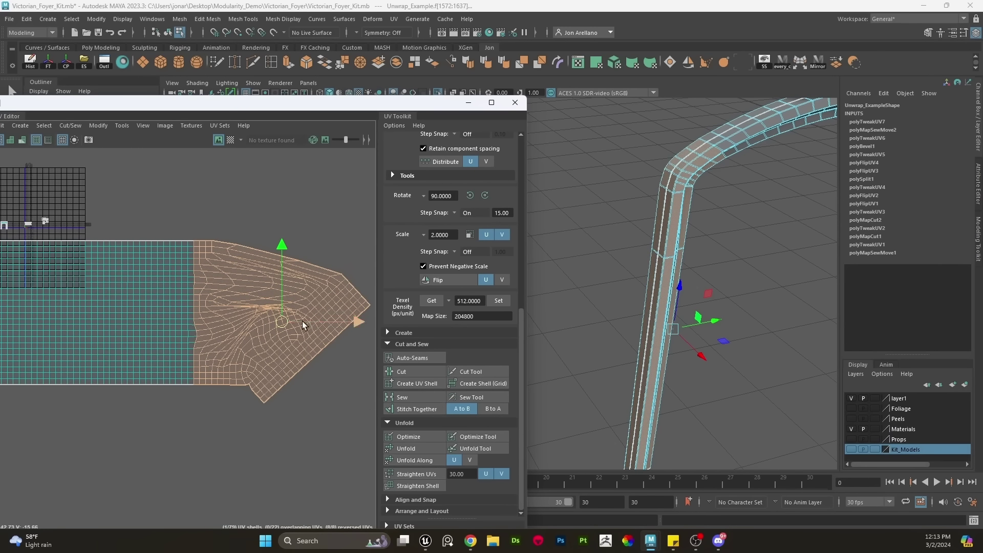
pyautogui.click(446, 279)
pyautogui.click(445, 279)
pyautogui.moveTo(267, 360); pyautogui.dragTo(378, 514, button='middle')
# Select all distorted faces at the strip's opposite end, detach them by flipping twice in U, and move them off the strip
pyautogui.keyDown('alt'); pyautogui.moveTo(193, 389); pyautogui.dragTo(527, 404, button='middle'); pyautogui.keyUp('alt')
pyautogui.moveTo(155, 227); pyautogui.dragTo(247, 438)
pyautogui.scroll(3, 257, 272)
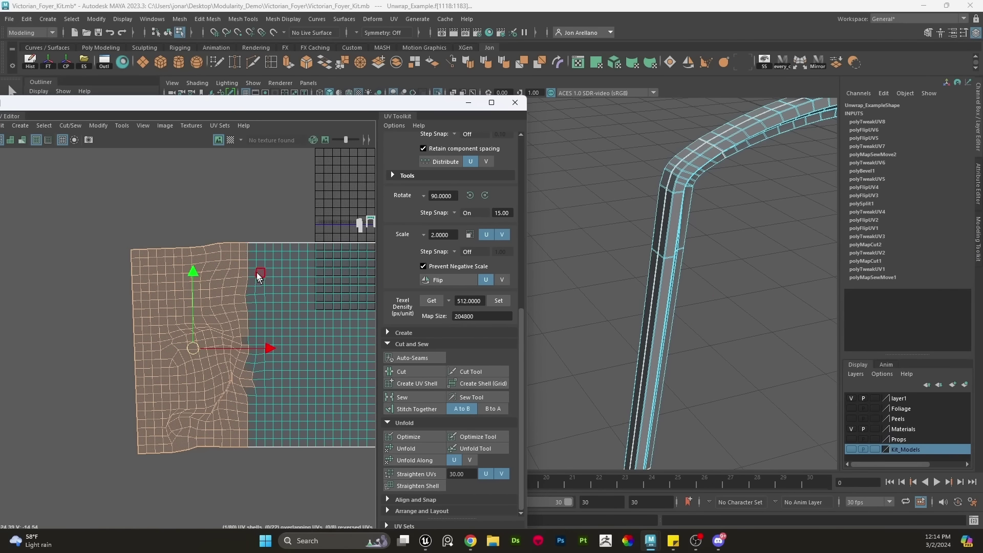
pyautogui.click(242, 249)
pyautogui.keyDown('shift'); pyautogui.doubleClick(246, 256); pyautogui.keyUp('shift')
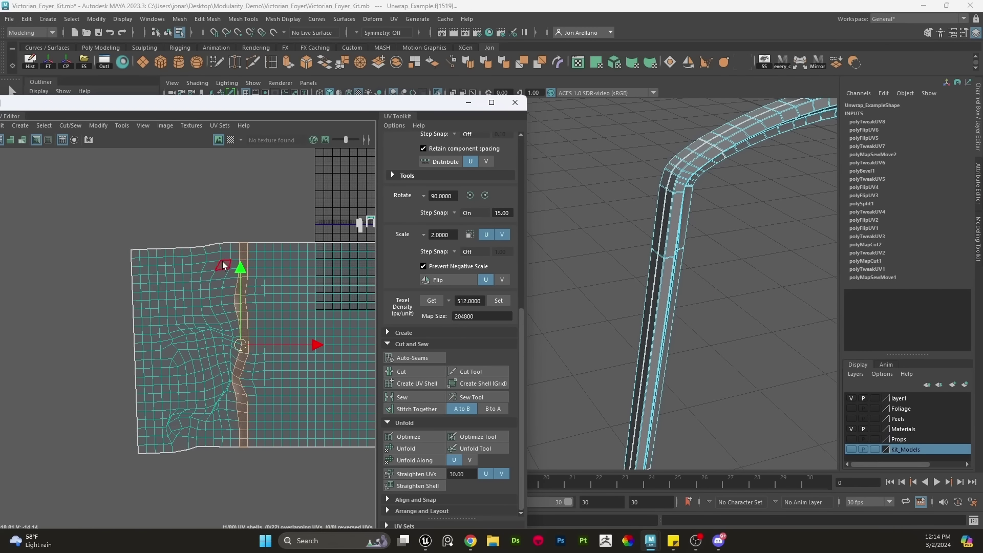
pyautogui.moveTo(120, 226); pyautogui.dragTo(230, 477)
pyautogui.scroll(2, 247, 430)
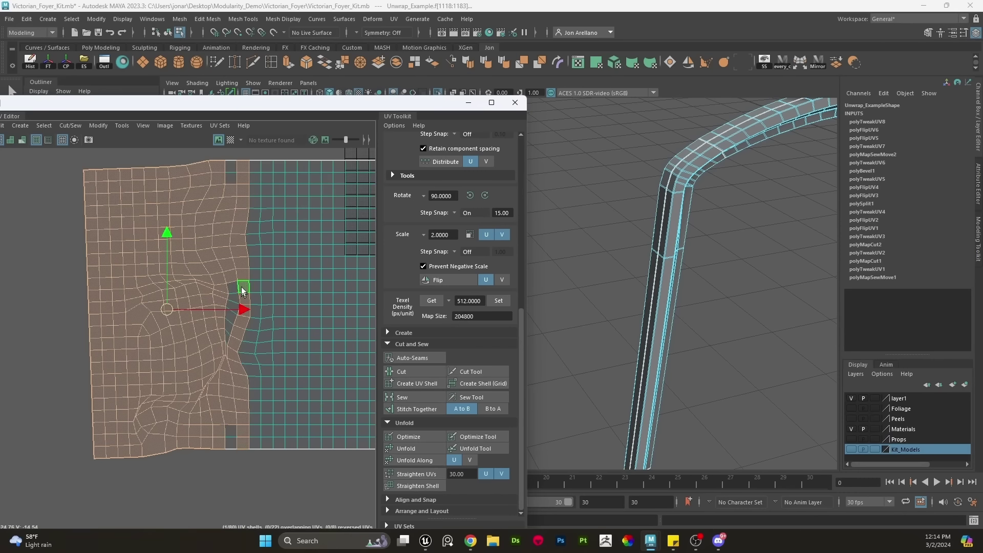
pyautogui.keyDown('shift'); pyautogui.doubleClick(232, 176); pyautogui.keyUp('shift')
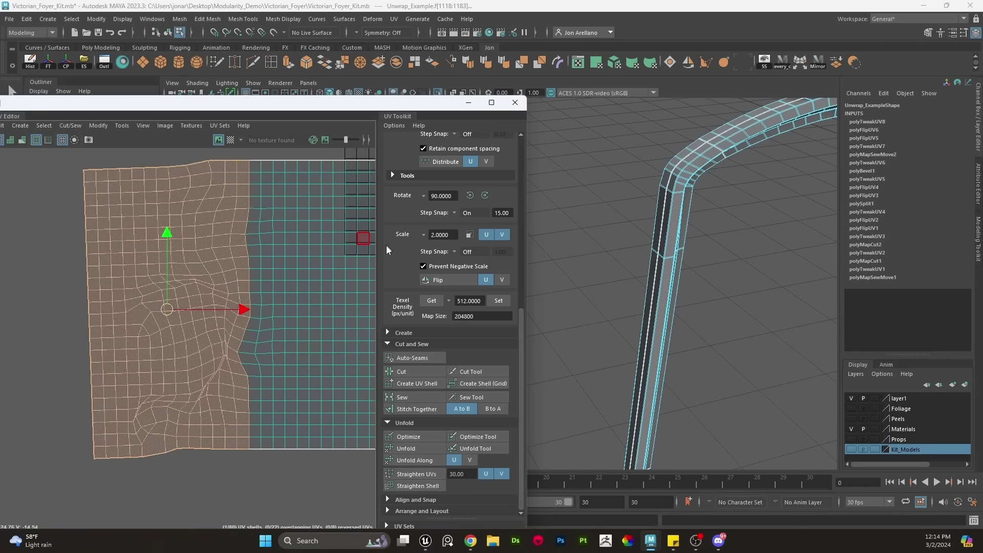
pyautogui.doubleClick(441, 280)
pyautogui.scroll(-2, 209, 311)
pyautogui.moveTo(223, 318); pyautogui.dragTo(127, 311, button='middle')
# Select the second detached end shell and place it below the straight strip, beside the first detached piece
pyautogui.scroll(-3, 207, 312)
pyautogui.keyDown('alt'); pyautogui.moveTo(248, 307); pyautogui.dragTo(124, 294, button='middle'); pyautogui.keyUp('alt')
pyautogui.moveTo(225, 291); pyautogui.dragTo(255, 291, button='right')
pyautogui.doubleClick(219, 309)
pyautogui.scroll(-3, 67, 321)
pyautogui.doubleClick(50, 311)
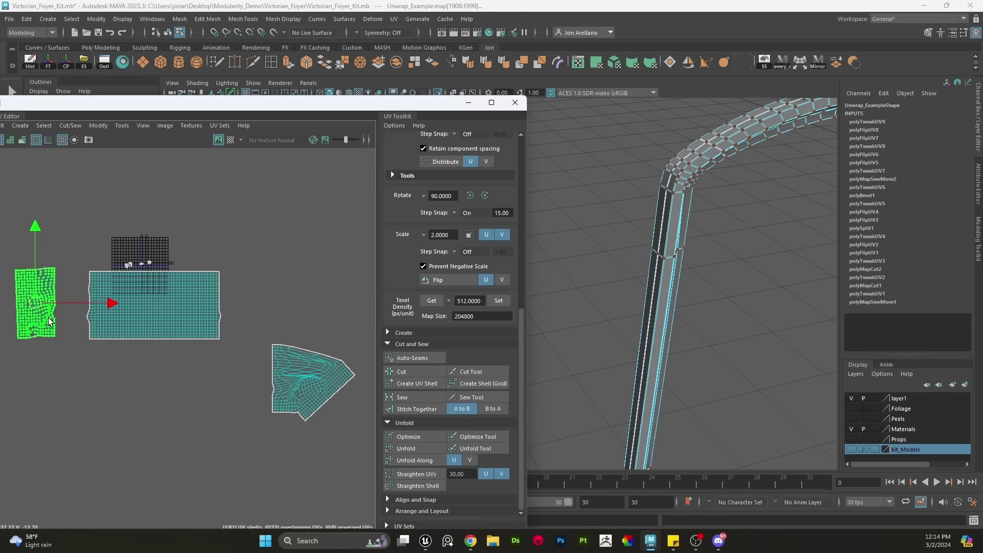
pyautogui.moveTo(52, 289); pyautogui.dragTo(217, 417, button='middle')
# Select all UVs of the straight middle shell, try unfolding them along V, and undo the unfold
pyautogui.scroll(2, 218, 421)
pyautogui.click(144, 245)
pyautogui.keyDown('alt'); pyautogui.moveTo(635, 275); pyautogui.dragTo(664, 313); pyautogui.keyUp('alt')
pyautogui.keyDown('alt'); pyautogui.moveTo(225, 257); pyautogui.dragTo(438, 357, button='middle'); pyautogui.keyUp('alt')
pyautogui.moveTo(324, 299); pyautogui.dragTo(347, 297, button='right')
pyautogui.keyDown('alt'); pyautogui.moveTo(315, 311); pyautogui.dragTo(150, 291, button='middle'); pyautogui.keyUp('alt')
pyautogui.keyDown('alt'); pyautogui.moveTo(284, 337); pyautogui.dragTo(307, 341, button='middle'); pyautogui.keyUp('alt')
pyautogui.moveTo(324, 403); pyautogui.dragTo(0, 204)
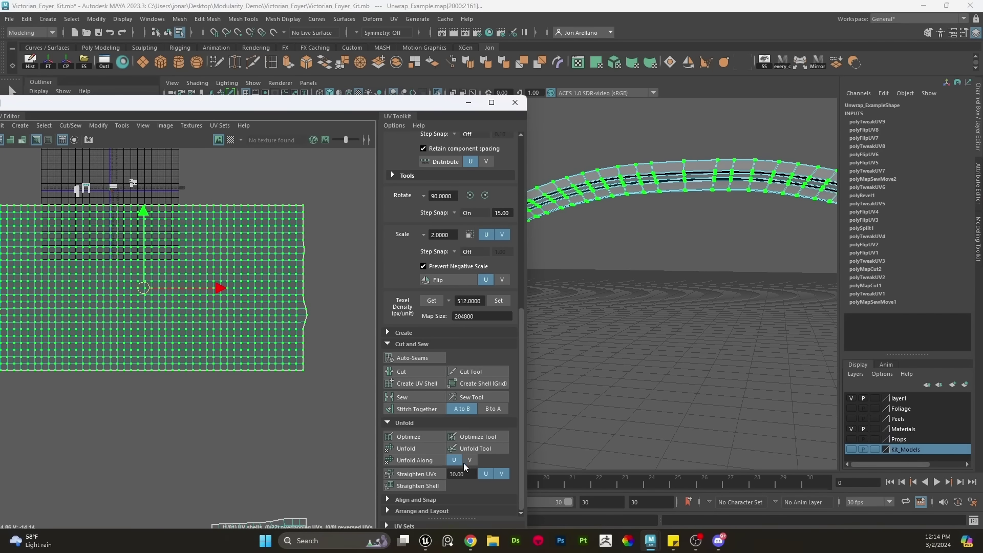
pyautogui.click(471, 461)
pyautogui.click(441, 459)
pyautogui.keyDown('alt'); pyautogui.moveTo(245, 321); pyautogui.dragTo(305, 327, button='middle'); pyautogui.keyUp('alt')
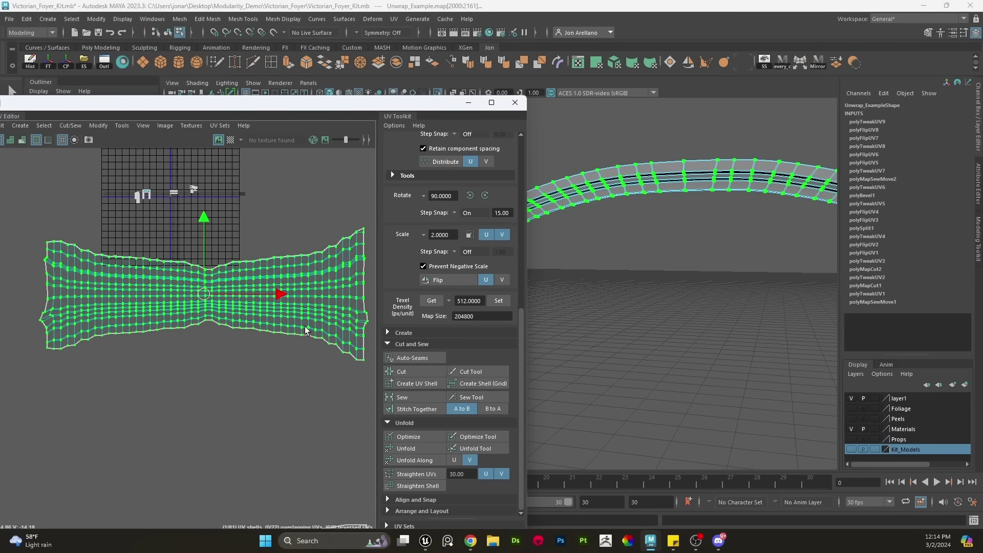
pyautogui.hotkey('ctrl', 'z')
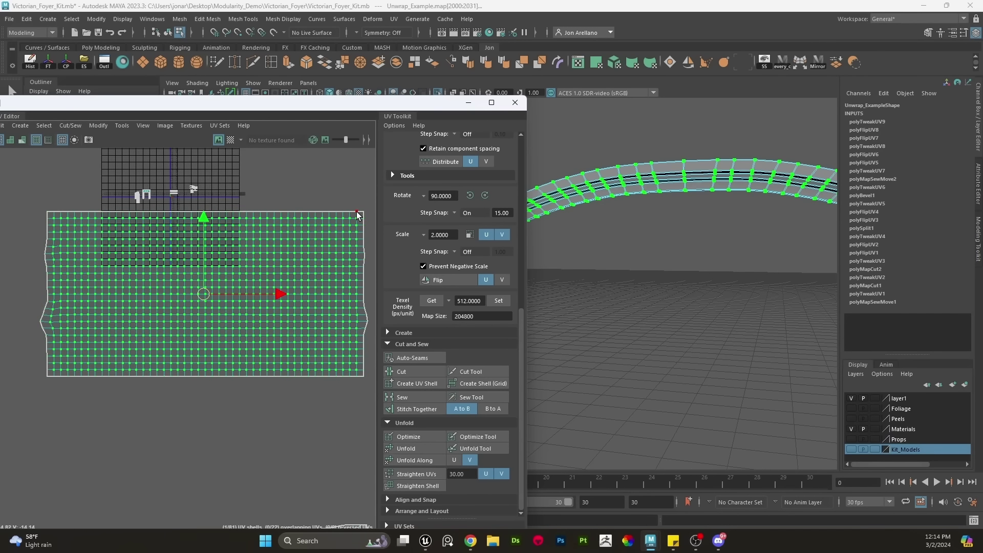
# Unfold the middle shell's interior UVs along V, try unfolding them along U, and undo the U attempt
pyautogui.click(438, 457)
pyautogui.scroll(1, 287, 340)
pyautogui.keyDown('alt'); pyautogui.moveTo(287, 340); pyautogui.dragTo(241, 335, button='middle'); pyautogui.keyUp('alt')
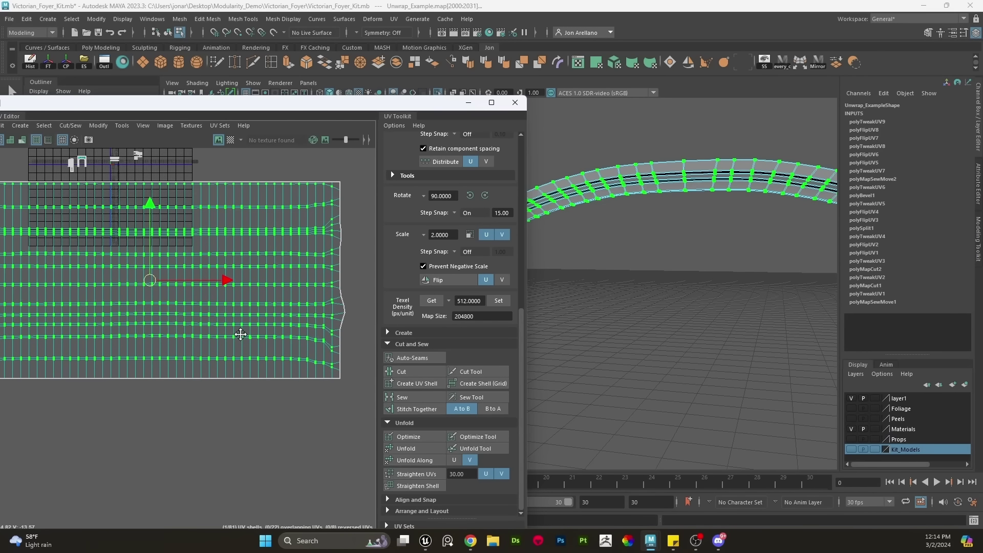
pyautogui.scroll(-2, 342, 358)
pyautogui.moveTo(354, 368); pyautogui.dragTo(91, 245)
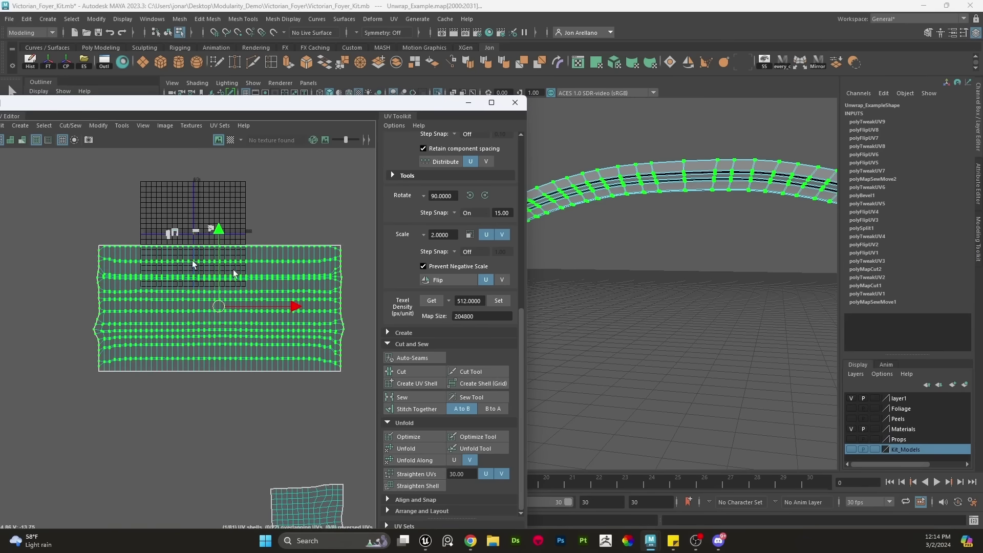
pyautogui.click(457, 461)
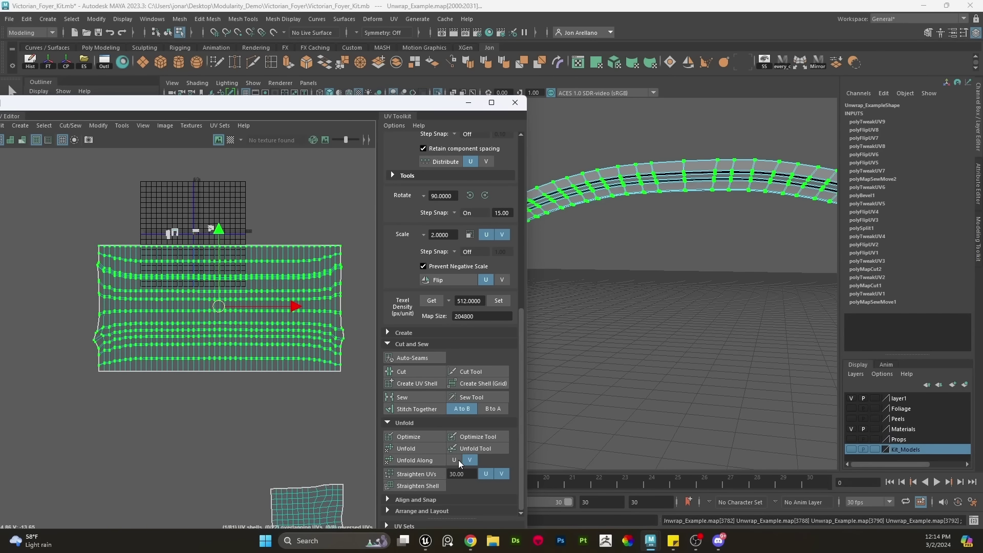
pyautogui.click(458, 460)
pyautogui.click(428, 457)
pyautogui.hotkey('ctrl', 'z')
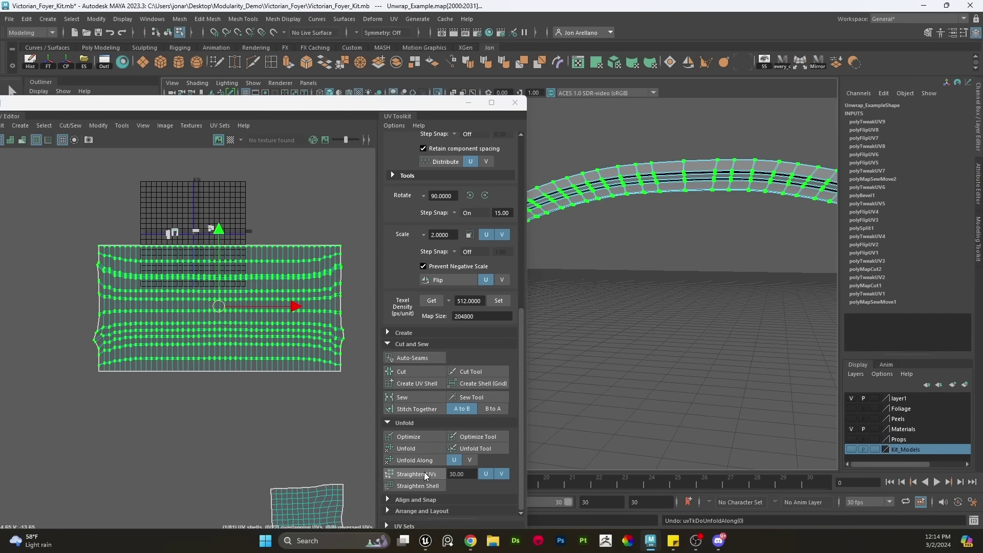
# Straighten the middle shell's UVs in U and V at 30, and try scaling a lengthwise edge to 0 in V
pyautogui.click(424, 474)
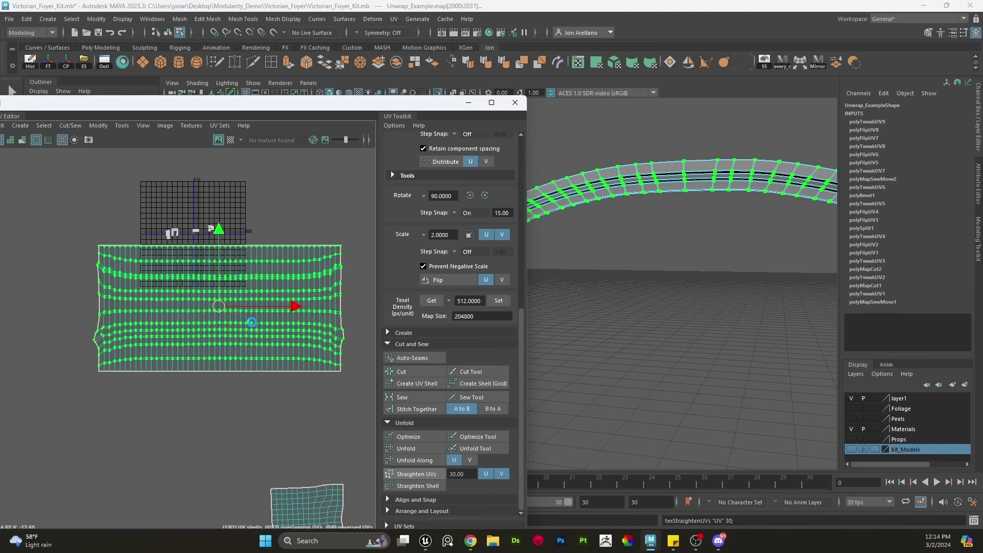
pyautogui.scroll(5, 252, 326)
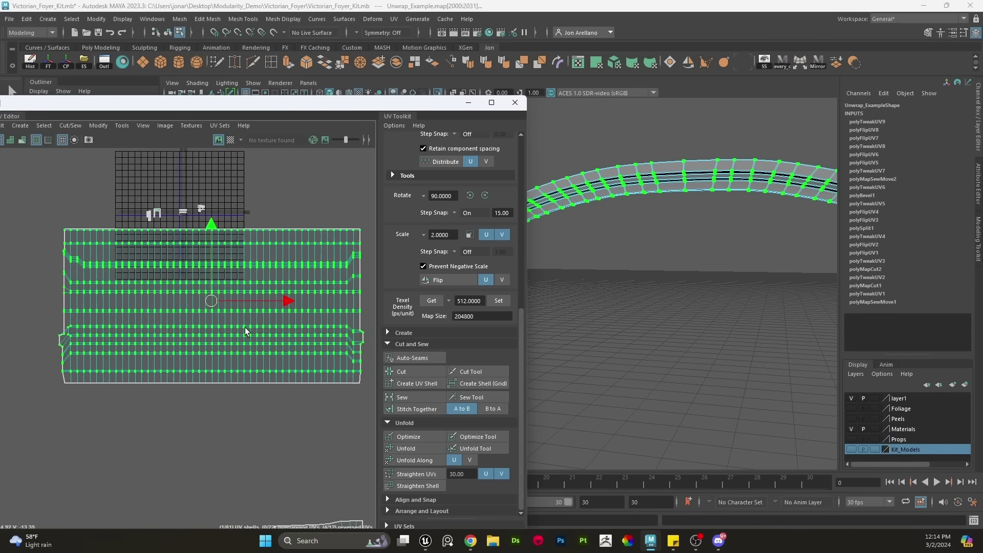
pyautogui.moveTo(255, 324)
pyautogui.mouseDown(button='right')
pyautogui.moveTo(274, 309)
pyautogui.moveTo(259, 312)
pyautogui.mouseUp(button='right')
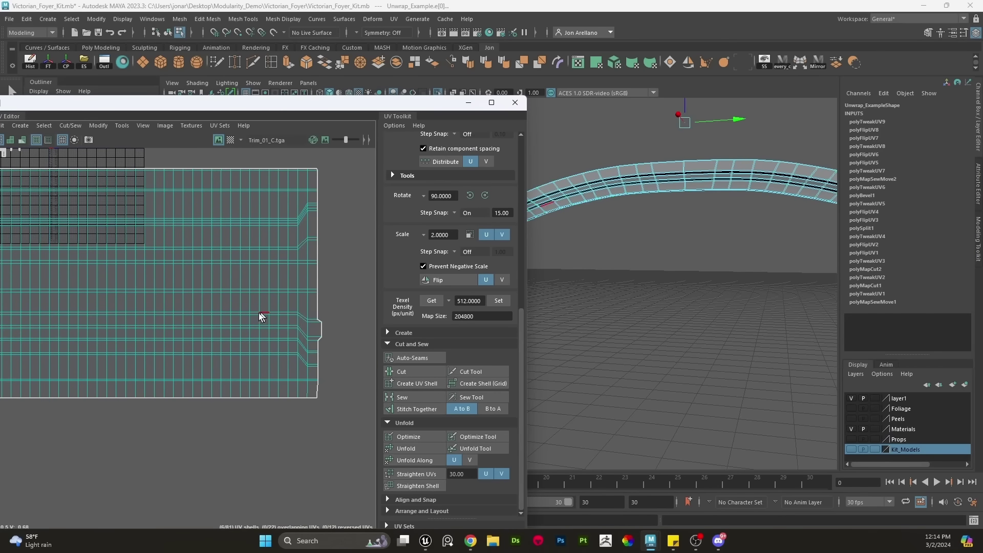
pyautogui.scroll(-5, 256, 309)
pyautogui.press('w')
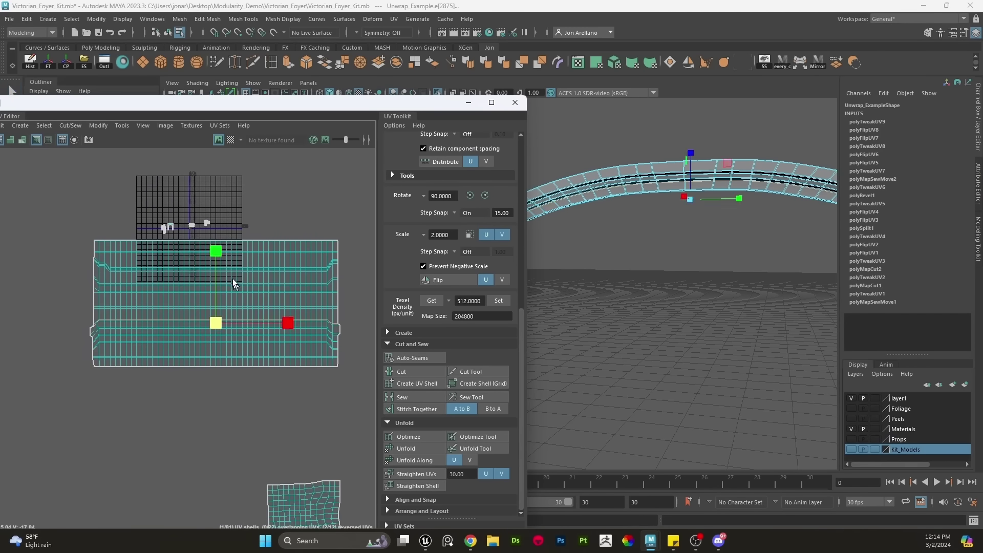
pyautogui.click(212, 248)
pyautogui.scroll(2, 237, 326)
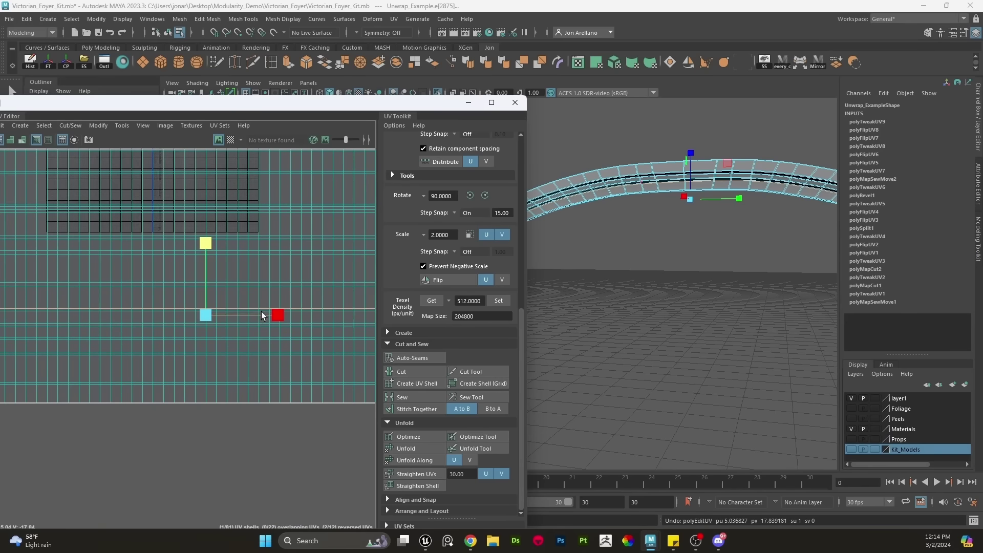
# Undo the edge scaling, the straightening and the unfolding to restore the middle shell's regular UV grid
pyautogui.scroll(-3, 266, 311)
pyautogui.hotkey('ctrl', 'z')
pyautogui.hotkey('ctrl', 'z')
pyautogui.hotkey('ctrl', 'z')
pyautogui.hotkey('ctrl', 'z')
pyautogui.hotkey('ctrl', 'z')
pyautogui.hotkey('ctrl', 'z')
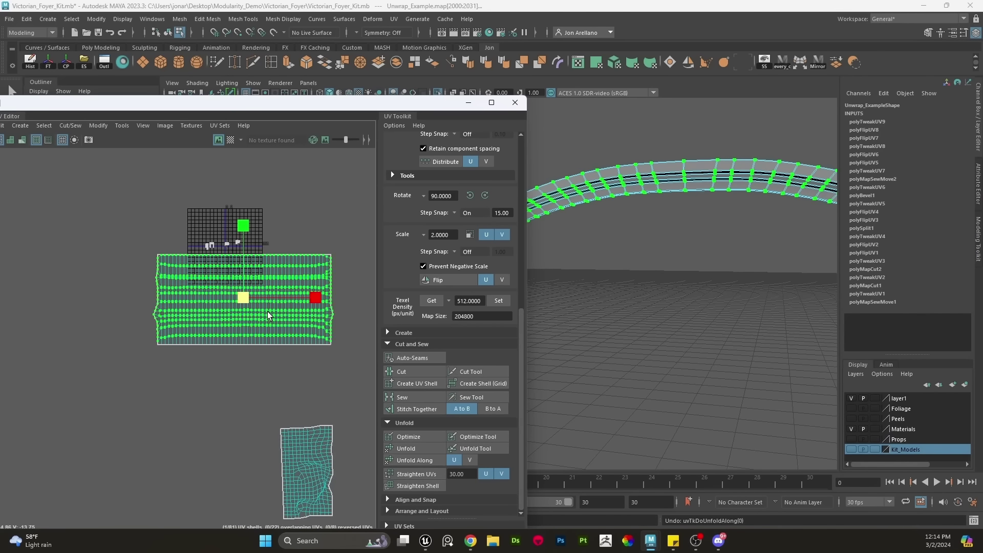
pyautogui.scroll(3, 270, 314)
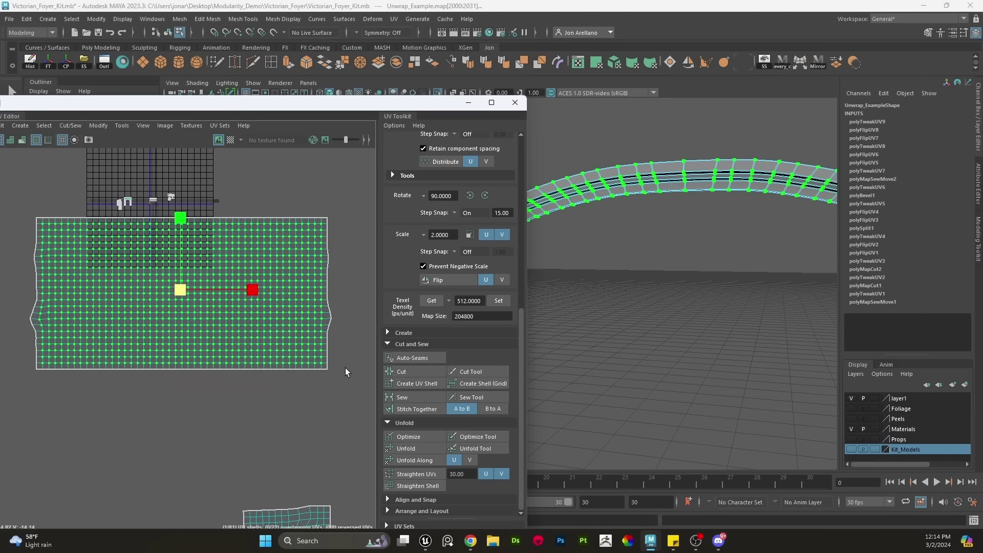
# Reselect the middle shell's interior UVs, unfold them along V, straighten them in U and V at 30, and return to object mode
pyautogui.moveTo(345, 367); pyautogui.dragTo(376, 366, button='right')
pyautogui.click(347, 367)
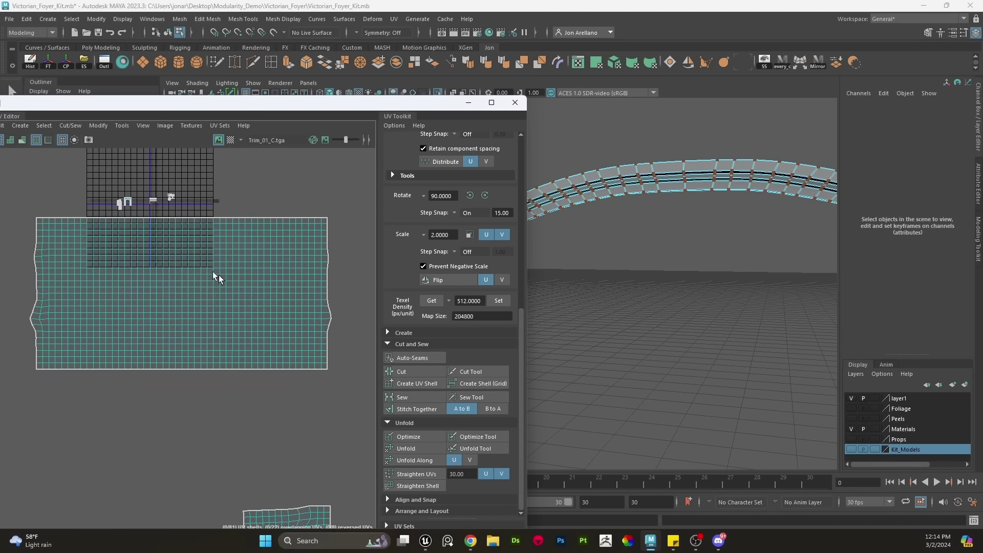
pyautogui.moveTo(29, 220); pyautogui.dragTo(349, 364)
pyautogui.click(469, 459)
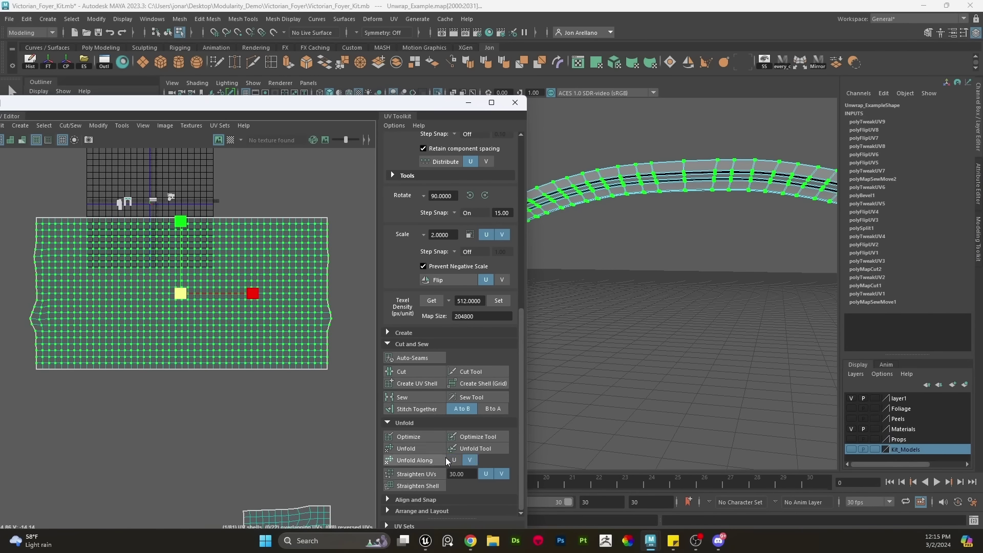
pyautogui.click(434, 459)
pyautogui.click(428, 472)
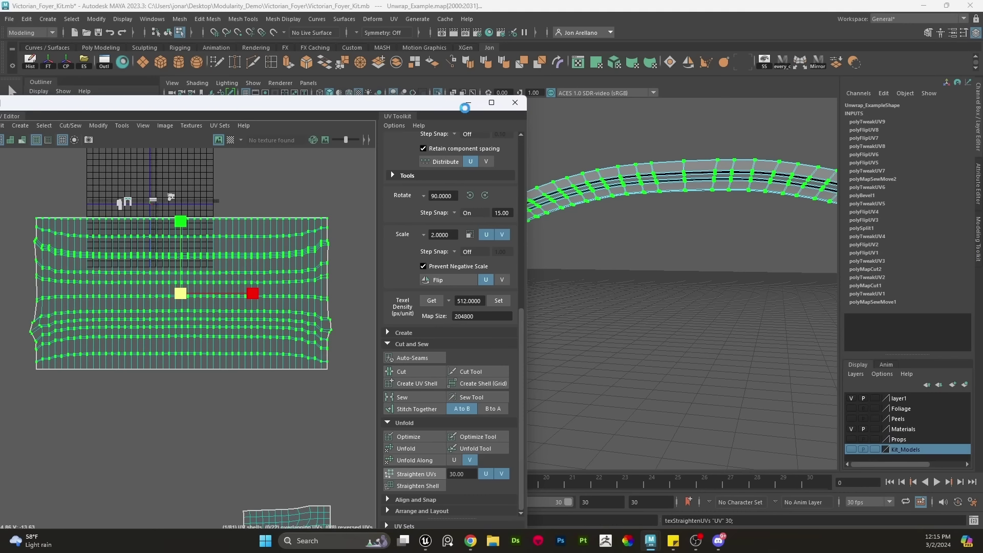
pyautogui.moveTo(592, 170); pyautogui.dragTo(639, 148, button='right')
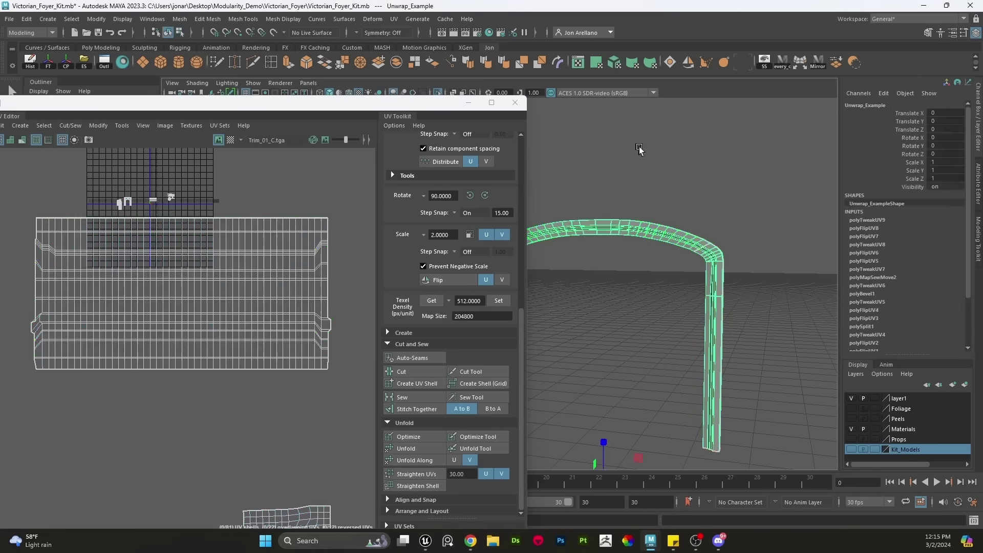
# Deselect the moulding, end its isolated view and hide the UV editor to bring back the whole arch
pyautogui.click(640, 147)
pyautogui.hotkey('ctrl', '1')
pyautogui.click(468, 102)
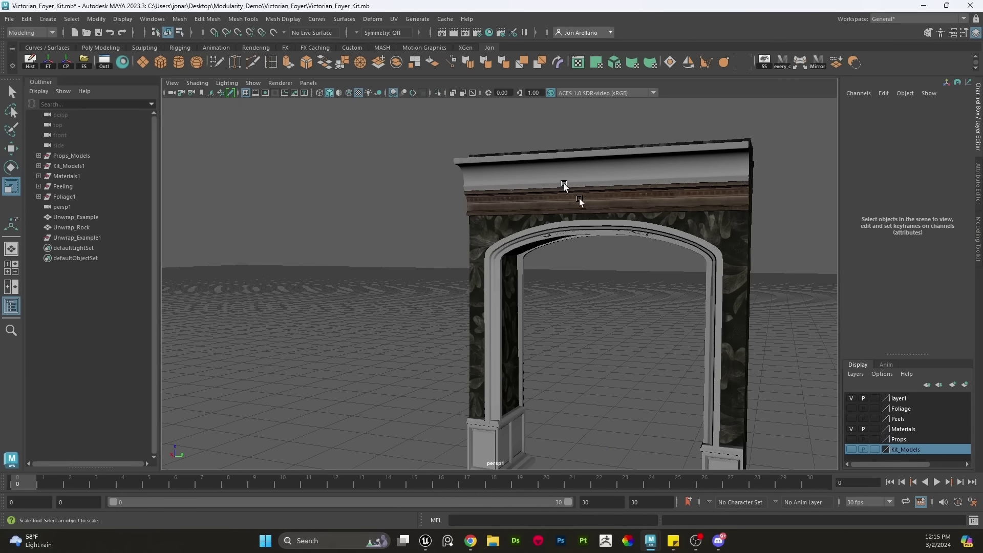
# Select the arch's wallpaper faces and examine them from the opening down to the panelled bases
pyautogui.keyDown('alt'); pyautogui.moveTo(579, 201); pyautogui.dragTo(610, 220); pyautogui.keyUp('alt')
pyautogui.moveTo(621, 213); pyautogui.dragTo(621, 239, button='right')
pyautogui.press('q')
pyautogui.doubleClick(629, 217)
pyautogui.keyDown('alt'); pyautogui.moveTo(631, 243); pyautogui.dragTo(624, 215, button='middle'); pyautogui.keyUp('alt')
pyautogui.keyDown('alt'); pyautogui.moveTo(611, 272); pyautogui.dragTo(581, 264, button='middle'); pyautogui.keyUp('alt')
pyautogui.keyDown('alt'); pyautogui.moveTo(437, 335); pyautogui.dragTo(452, 273, button='middle'); pyautogui.keyUp('alt')
pyautogui.scroll(4, 411, 338)
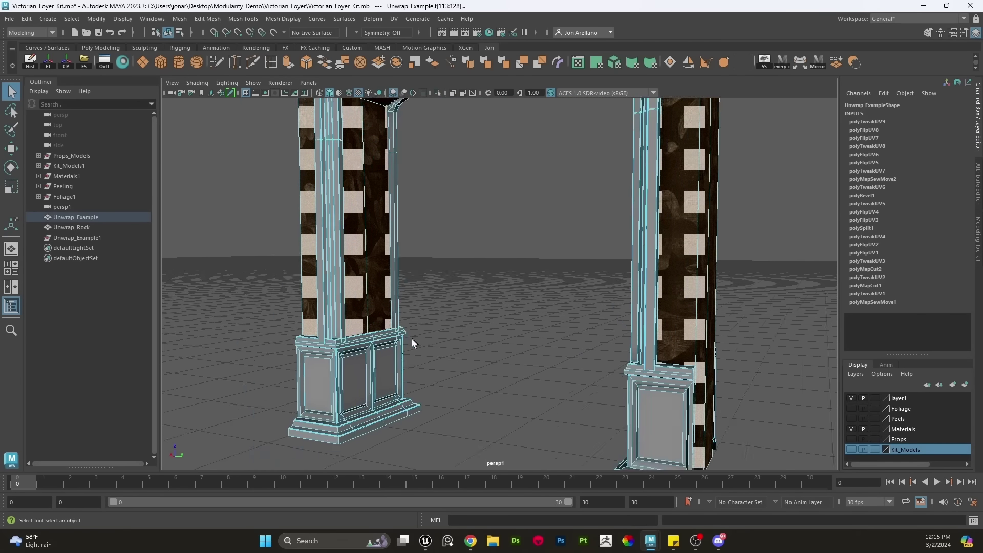
pyautogui.scroll(-6, 344, 343)
pyautogui.keyDown('alt'); pyautogui.moveTo(511, 225); pyautogui.dragTo(483, 276, button='middle'); pyautogui.keyUp('alt')
# Clear the wallpaper selection and select the front faces of the crown moulding above the arch for comparison
pyautogui.moveTo(496, 187); pyautogui.dragTo(544, 171, button='right')
pyautogui.click(633, 171)
pyautogui.keyDown('alt'); pyautogui.moveTo(497, 207); pyautogui.dragTo(482, 216); pyautogui.keyUp('alt')
pyautogui.moveTo(487, 203); pyautogui.dragTo(487, 182, button='right')
pyautogui.keyDown('alt'); pyautogui.moveTo(530, 196); pyautogui.dragTo(531, 188); pyautogui.keyUp('alt')
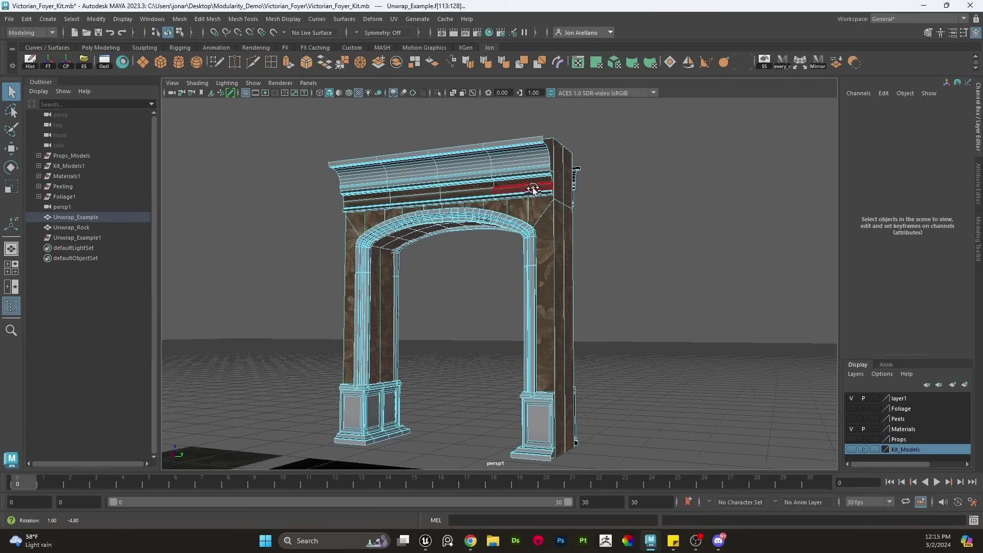
pyautogui.keyDown('alt'); pyautogui.moveTo(531, 188); pyautogui.dragTo(533, 205, button='middle'); pyautogui.keyUp('alt')
pyautogui.click(665, 180)
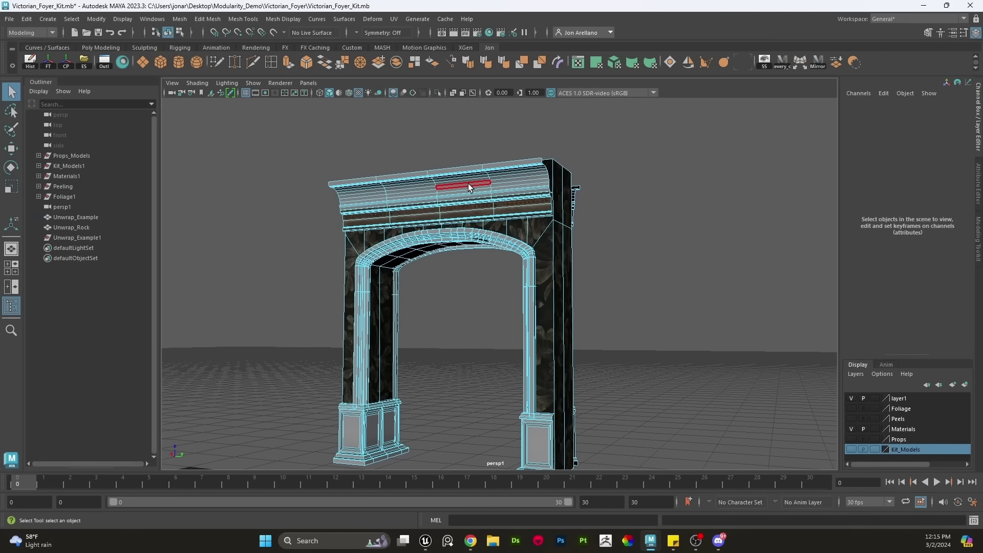
pyautogui.click(468, 184)
pyautogui.doubleClick(482, 178)
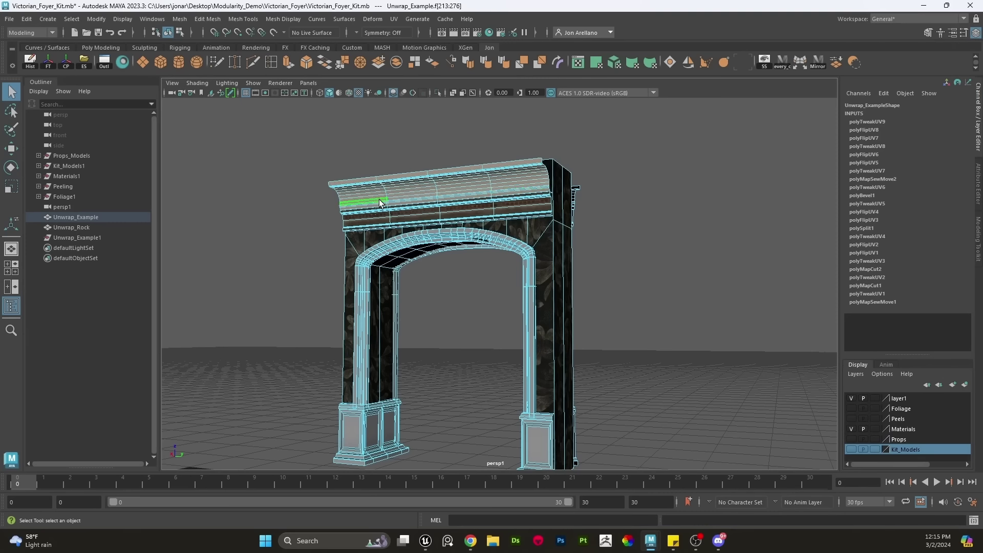
# Select the wallpaper faces around the opening, compare them with the neighbouring trim, and clear the selection
pyautogui.doubleClick(549, 247)
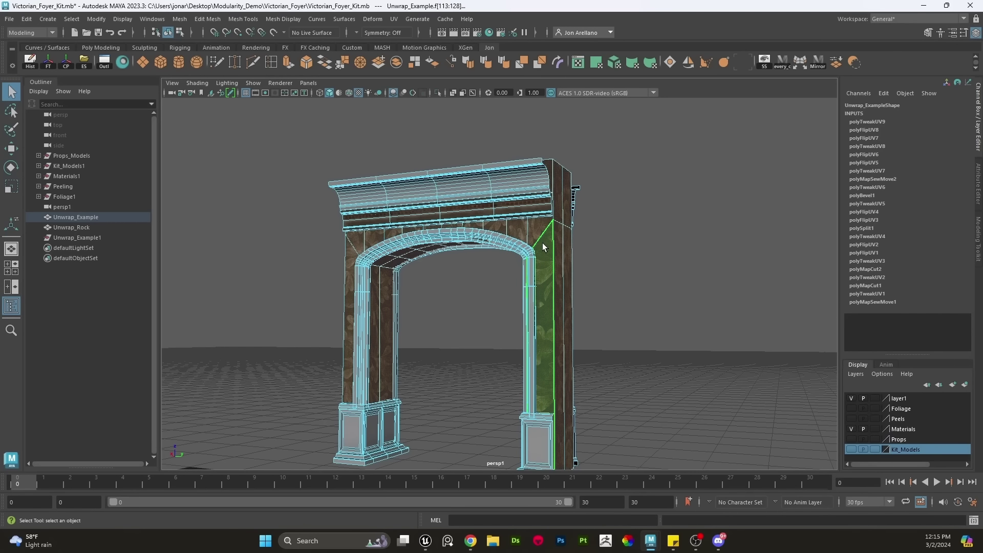
pyautogui.scroll(3, 543, 246)
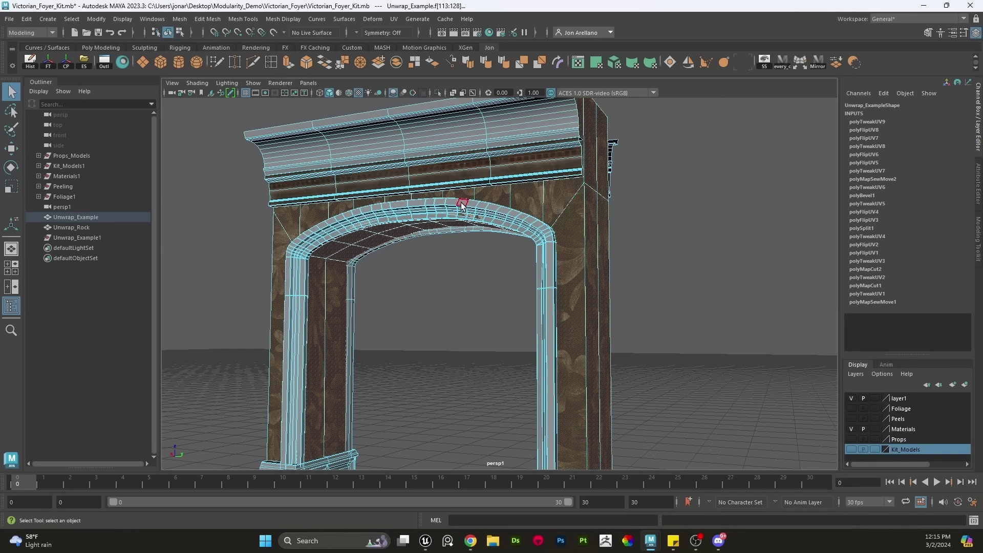
pyautogui.scroll(-2, 467, 194)
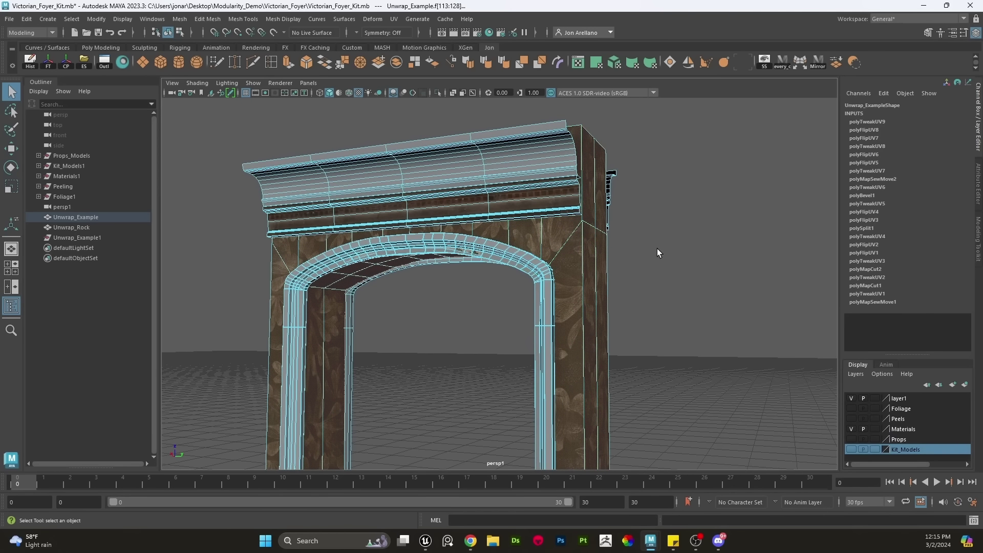
pyautogui.click(656, 248)
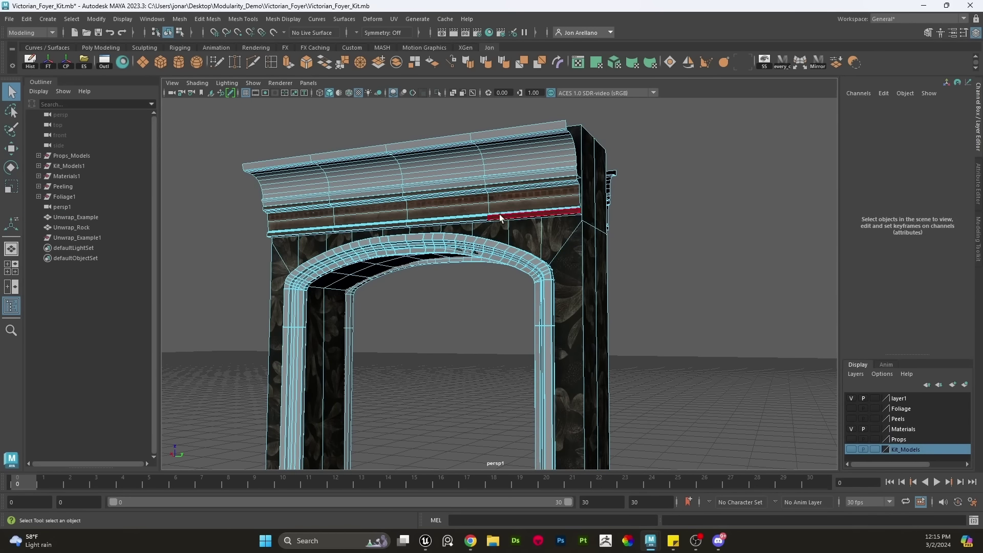
# Select in turn the crown moulding faces, the wallpaper faces and the curved arch moulding faces to compare them
pyautogui.doubleClick(411, 165)
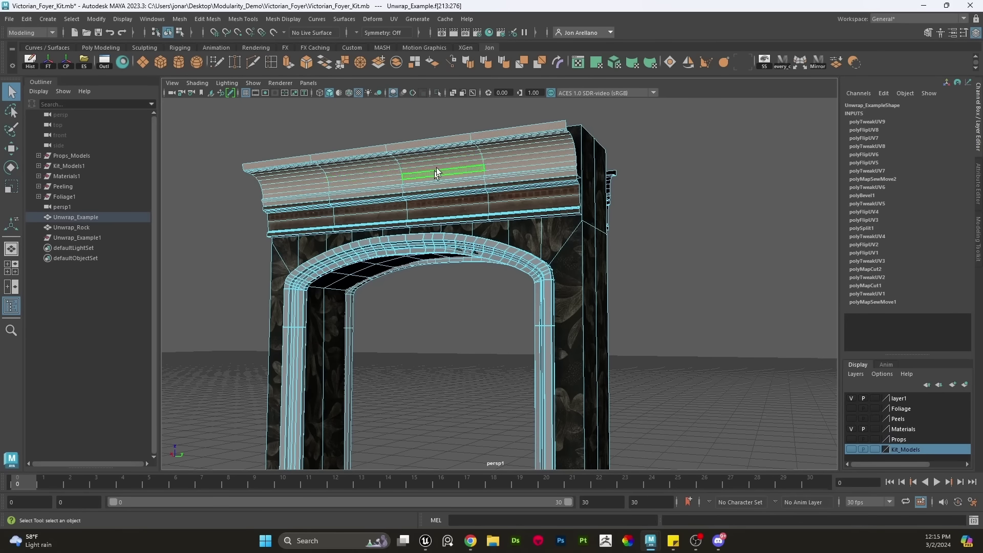
pyautogui.click(444, 203)
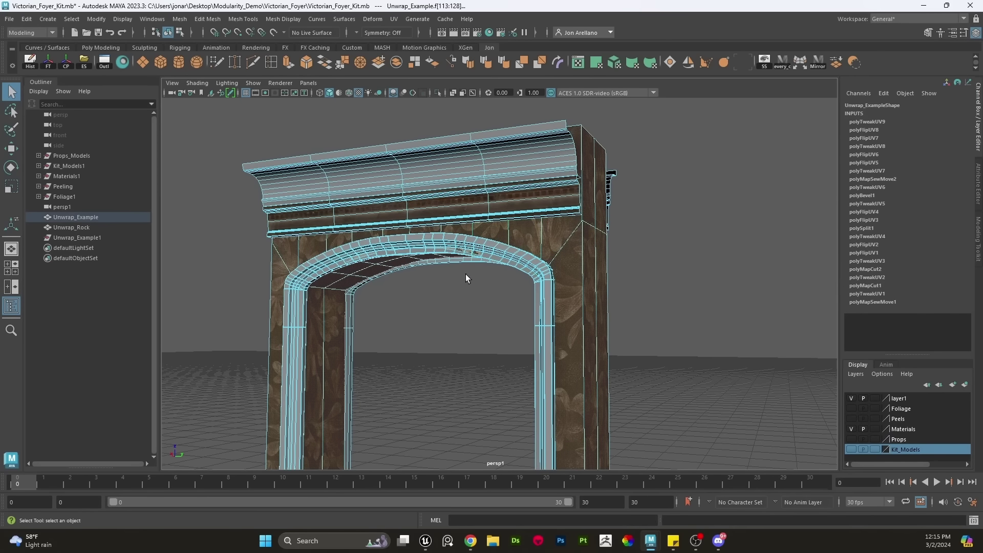
pyautogui.click(429, 246)
pyautogui.click(428, 246)
pyautogui.keyDown('alt'); pyautogui.moveTo(462, 296); pyautogui.dragTo(477, 188, button='middle'); pyautogui.keyUp('alt')
pyautogui.doubleClick(430, 138)
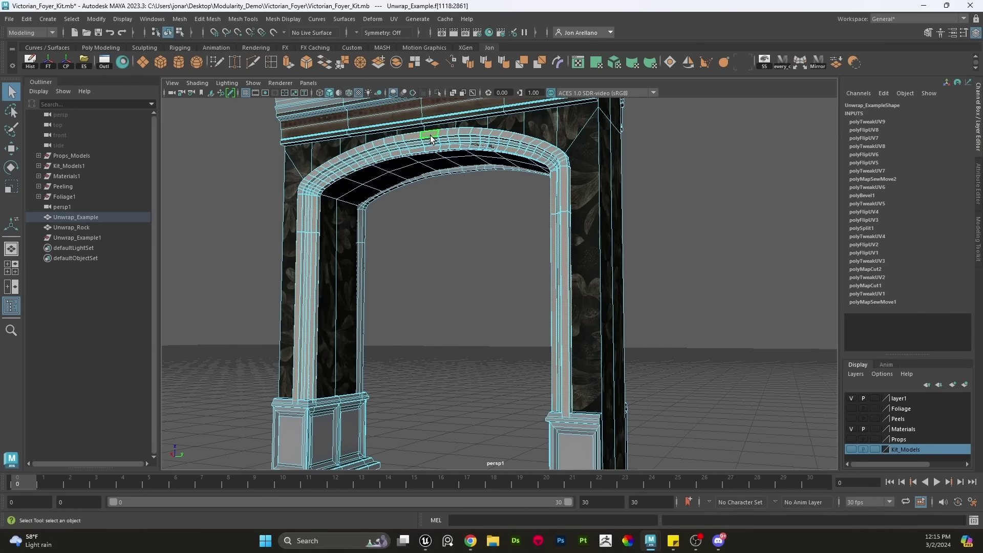
# Clear the face selection and return the arch to object mode
pyautogui.keyDown('alt'); pyautogui.moveTo(481, 220); pyautogui.dragTo(452, 280); pyautogui.keyUp('alt')
pyautogui.click(482, 276)
pyautogui.keyDown('alt'); pyautogui.moveTo(452, 280); pyautogui.dragTo(473, 230, button='middle'); pyautogui.keyUp('alt')
pyautogui.moveTo(487, 210); pyautogui.dragTo(510, 192, button='right')
pyautogui.click(496, 239)
# Select the carved wood trim sheet plane on the floor in front of the arch and examine its detail bands
pyautogui.keyDown('alt'); pyautogui.moveTo(424, 385); pyautogui.dragTo(455, 364, button='right'); pyautogui.keyUp('alt')
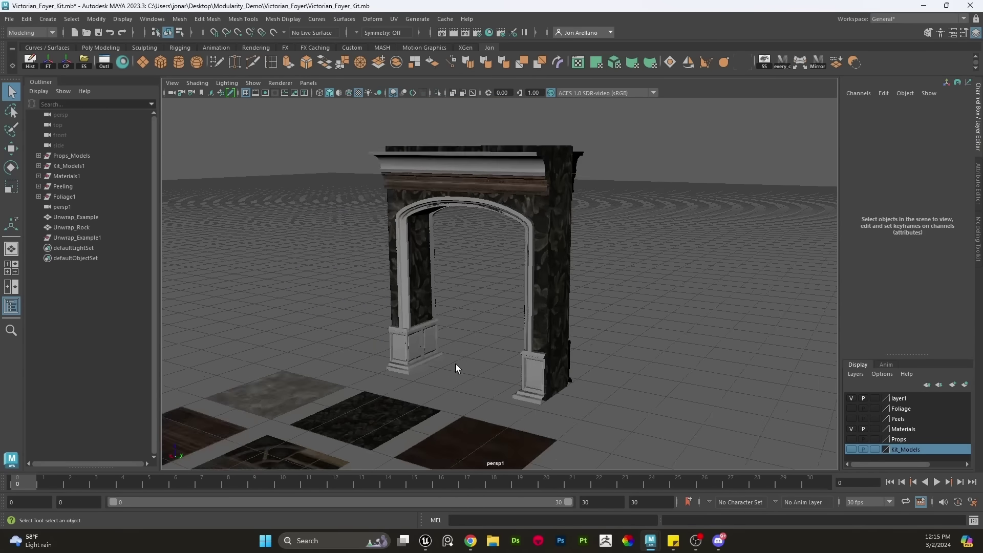
pyautogui.keyDown('alt'); pyautogui.moveTo(456, 364); pyautogui.dragTo(528, 327, button='middle'); pyautogui.keyUp('alt')
pyautogui.keyDown('alt'); pyautogui.moveTo(527, 327); pyautogui.dragTo(447, 346, button='right'); pyautogui.keyUp('alt')
pyautogui.keyDown('alt'); pyautogui.moveTo(447, 346); pyautogui.dragTo(472, 391); pyautogui.keyUp('alt')
pyautogui.keyDown('alt'); pyautogui.moveTo(472, 391); pyautogui.dragTo(504, 307, button='middle'); pyautogui.keyUp('alt')
pyautogui.keyDown('alt'); pyautogui.moveTo(505, 307); pyautogui.dragTo(644, 374, button='right'); pyautogui.keyUp('alt')
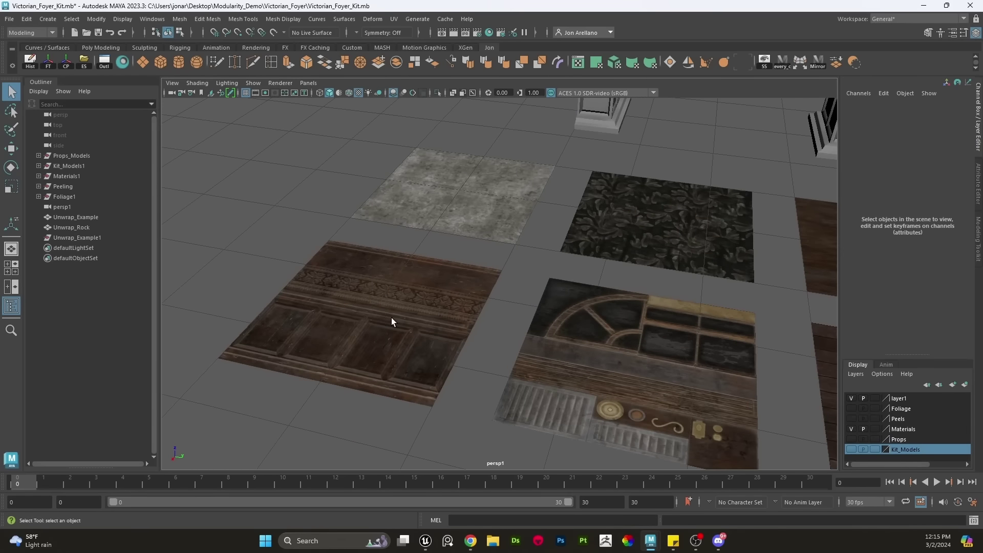
pyautogui.click(392, 321)
pyautogui.keyDown('alt'); pyautogui.moveTo(394, 324); pyautogui.dragTo(420, 381); pyautogui.keyUp('alt')
pyautogui.keyDown('alt'); pyautogui.moveTo(420, 382); pyautogui.dragTo(454, 340, button='middle'); pyautogui.keyUp('alt')
pyautogui.keyDown('alt'); pyautogui.moveTo(454, 340); pyautogui.dragTo(517, 366, button='right'); pyautogui.keyUp('alt')
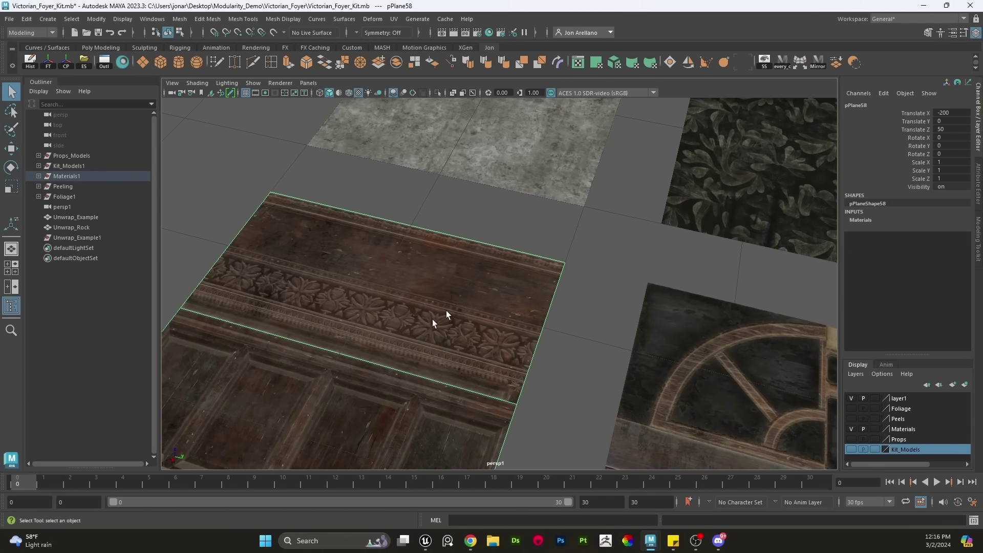
pyautogui.keyDown('alt'); pyautogui.moveTo(566, 244); pyautogui.dragTo(533, 260, button='right'); pyautogui.keyUp('alt')
pyautogui.keyDown('alt'); pyautogui.moveTo(533, 260); pyautogui.dragTo(433, 333, button='middle'); pyautogui.keyUp('alt')
# Select the dark floral wallpaper plane, examine its tiling pattern, and deselect it
pyautogui.click(591, 287)
pyautogui.keyDown('alt'); pyautogui.moveTo(591, 287); pyautogui.dragTo(591, 334, button='right'); pyautogui.keyUp('alt')
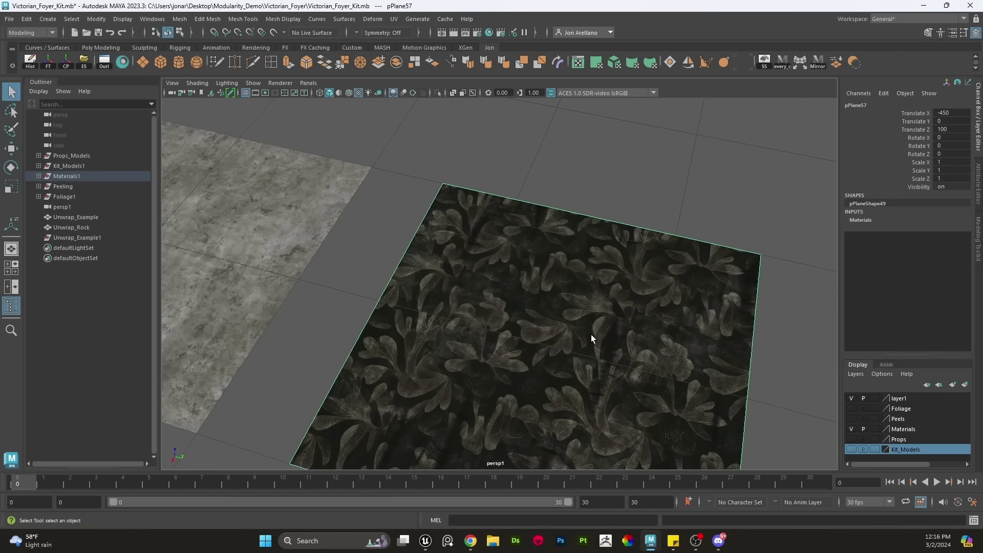
pyautogui.keyDown('alt'); pyautogui.moveTo(591, 338); pyautogui.dragTo(549, 314); pyautogui.keyUp('alt')
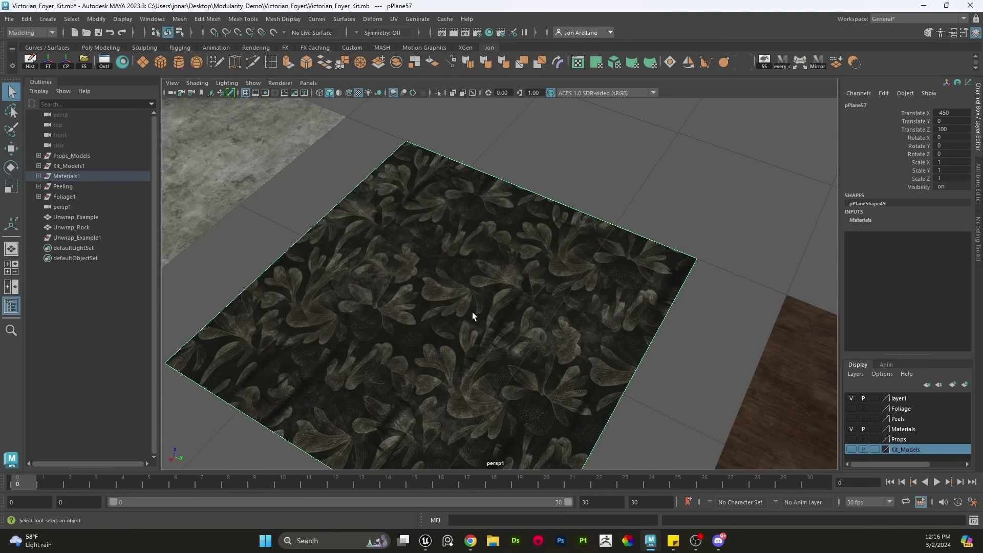
pyautogui.scroll(-6, 563, 256)
pyautogui.click(620, 222)
pyautogui.scroll(-5, 628, 216)
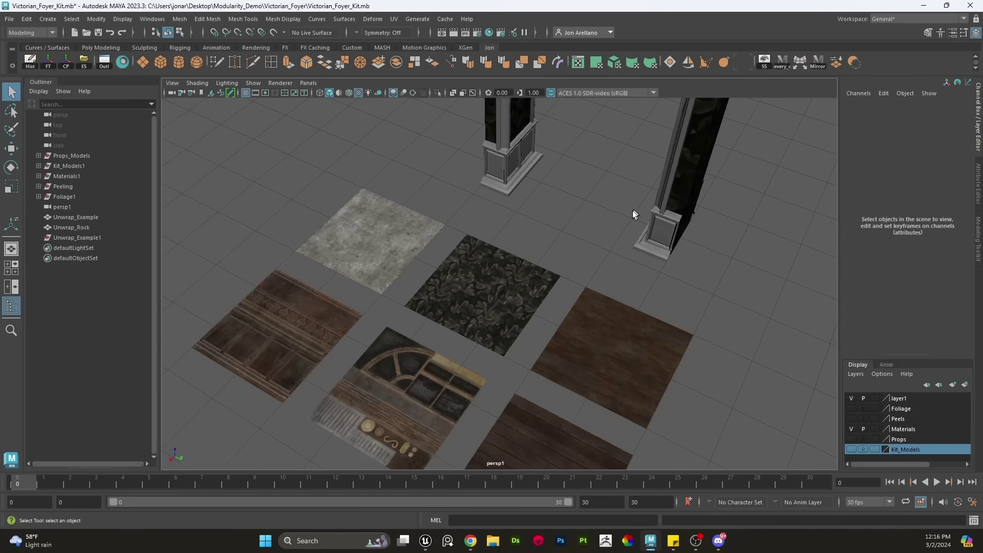
# Select the floral wallpaper and plain wood planes, compare them with the arch, and clear the selection
pyautogui.keyDown('alt'); pyautogui.moveTo(632, 210); pyautogui.dragTo(618, 229, button='middle'); pyautogui.keyUp('alt')
pyautogui.moveTo(223, 307); pyautogui.dragTo(295, 396)
pyautogui.keyDown('alt'); pyautogui.moveTo(435, 259); pyautogui.dragTo(332, 309, button='middle'); pyautogui.keyUp('alt')
pyautogui.keyDown('alt'); pyautogui.moveTo(406, 311); pyautogui.dragTo(544, 381); pyautogui.keyUp('alt')
pyautogui.keyDown('alt'); pyautogui.moveTo(568, 324); pyautogui.dragTo(519, 319); pyautogui.keyUp('alt')
pyautogui.scroll(-5, 518, 320)
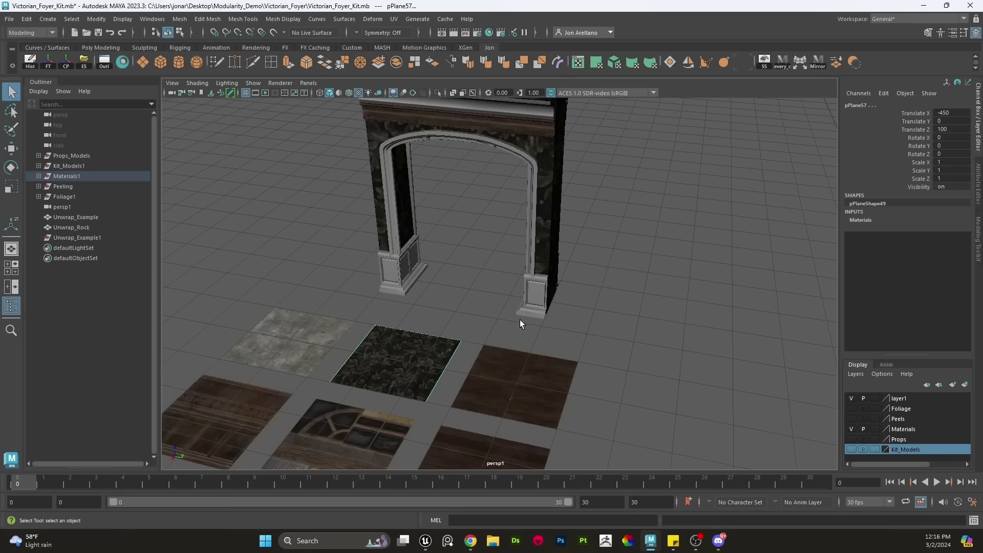
pyautogui.keyDown('alt'); pyautogui.moveTo(518, 320); pyautogui.dragTo(473, 378, button='middle'); pyautogui.keyUp('alt')
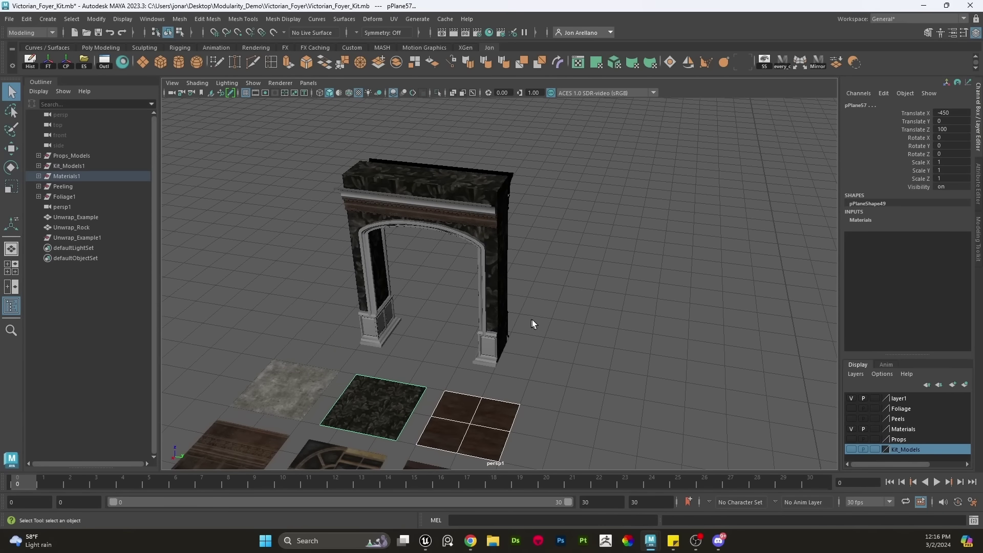
pyautogui.click(606, 337)
pyautogui.scroll(-8, 614, 331)
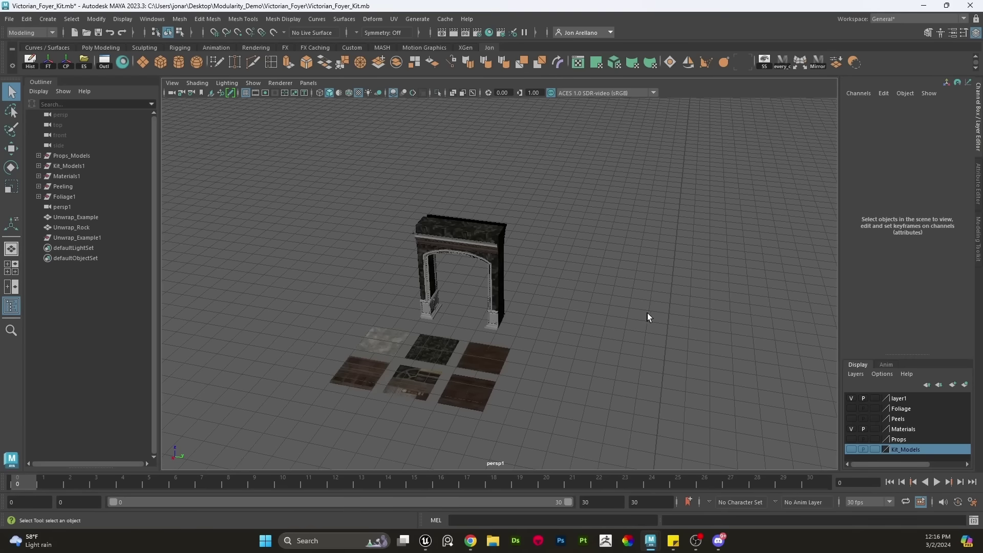
# Move the Unwrap_Rock model beside the arch, snapping it to the grid at Translate X -500 and Translate Y 0
pyautogui.keyDown('alt'); pyautogui.moveTo(638, 297); pyautogui.dragTo(515, 303, button='middle'); pyautogui.keyUp('alt')
pyautogui.keyDown('alt'); pyautogui.moveTo(515, 303); pyautogui.dragTo(555, 313); pyautogui.keyUp('alt')
pyautogui.click(671, 284)
pyautogui.press('w')
pyautogui.scroll(2, 683, 273)
pyautogui.press('x')
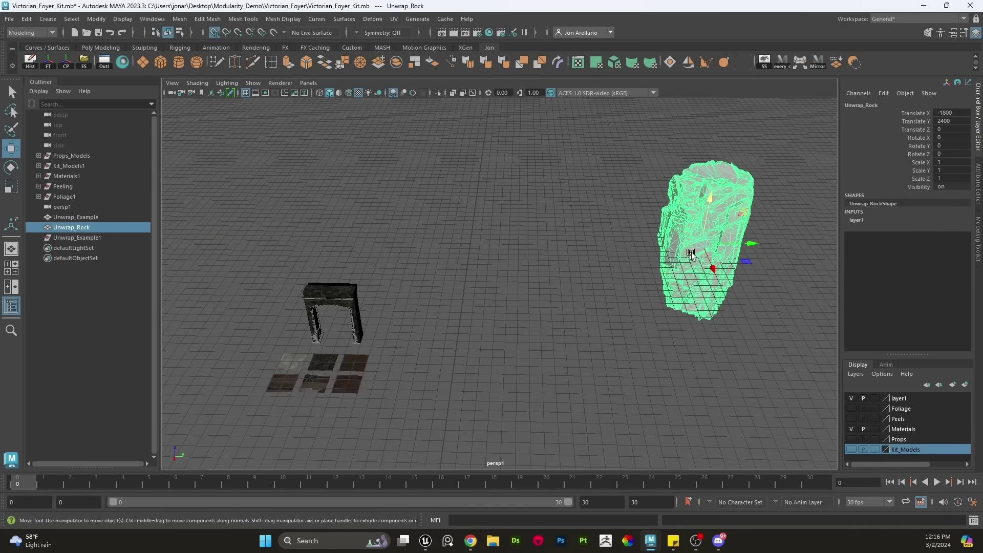
pyautogui.moveTo(706, 247); pyautogui.dragTo(624, 311)
pyautogui.scroll(5, 476, 306)
pyautogui.scroll(-4, 625, 311)
pyautogui.click(614, 390)
pyautogui.moveTo(617, 402); pyautogui.dragTo(496, 185)
pyautogui.scroll(5, 495, 185)
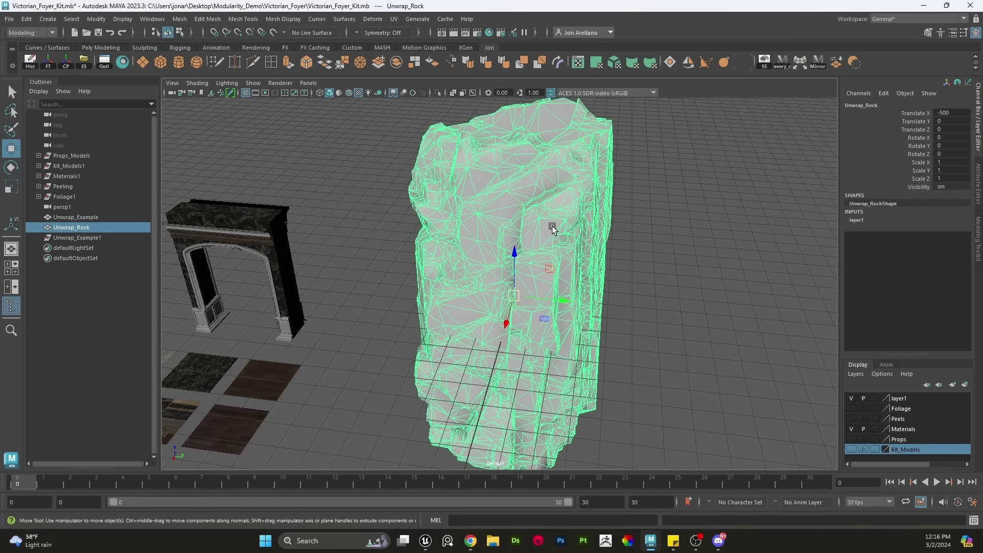
# Open the rock in the UV editor, frame all its UVs, and examine the layout of its shells
pyautogui.click(578, 63)
pyautogui.moveTo(246, 239); pyautogui.dragTo(276, 235, button='right')
pyautogui.moveTo(275, 235); pyautogui.dragTo(115, 176)
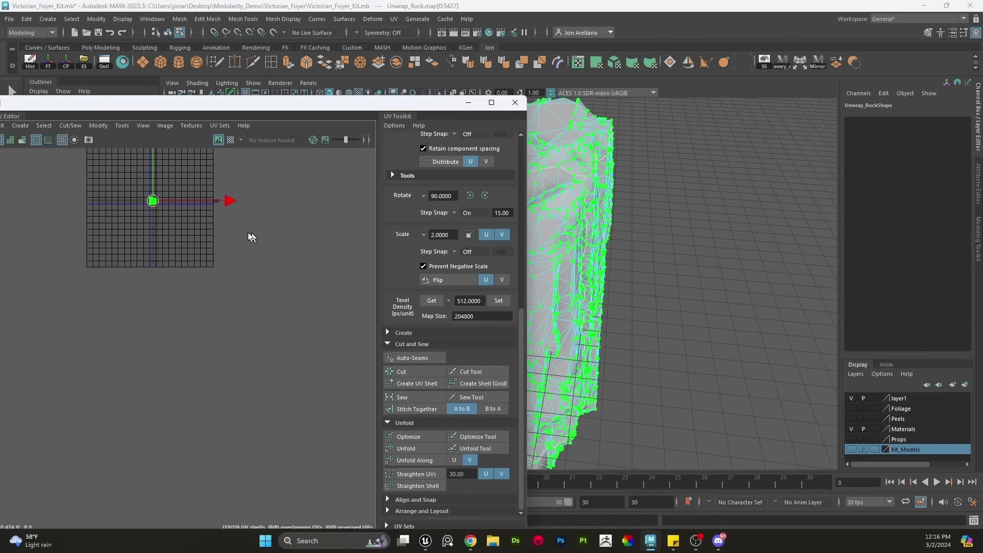
pyautogui.scroll(3, 248, 233)
pyautogui.keyDown('alt'); pyautogui.moveTo(185, 238); pyautogui.dragTo(306, 320, button='middle'); pyautogui.keyUp('alt')
pyautogui.scroll(8, 195, 255)
pyautogui.scroll(7, 179, 258)
pyautogui.keyDown('alt'); pyautogui.moveTo(313, 276); pyautogui.dragTo(98, 267, button='middle'); pyautogui.keyUp('alt')
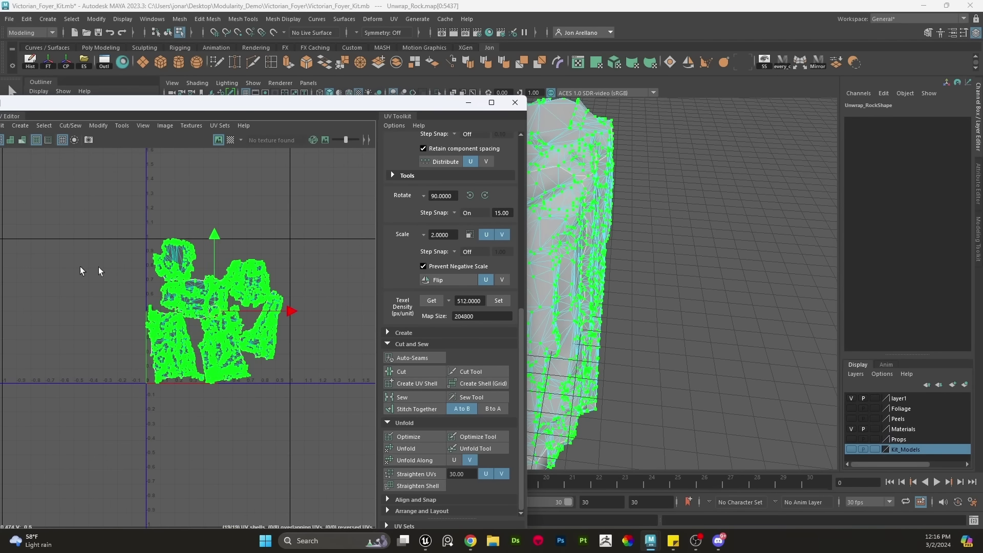
pyautogui.scroll(3, 233, 289)
pyautogui.keyDown('alt'); pyautogui.moveTo(240, 310); pyautogui.dragTo(216, 304, button='middle'); pyautogui.keyUp('alt')
pyautogui.click(338, 204)
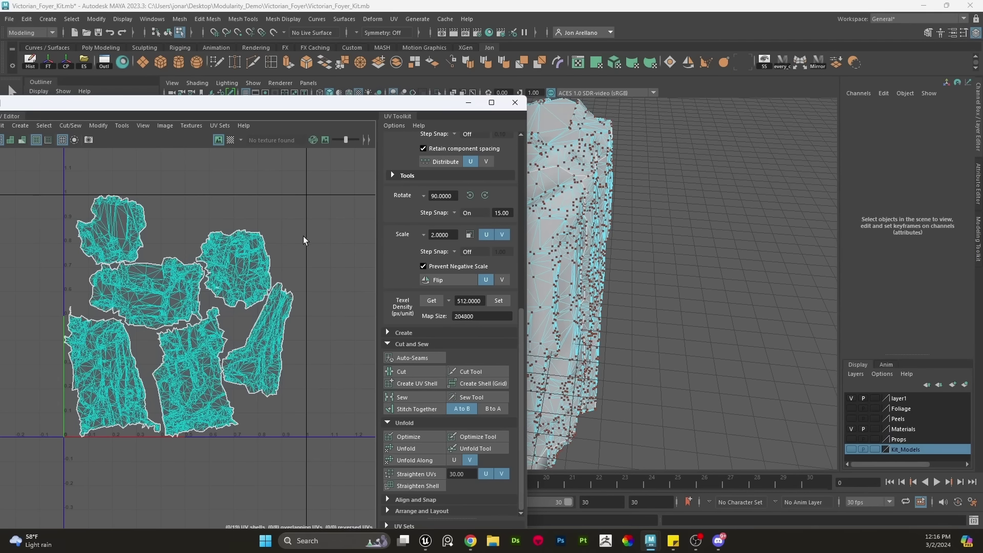
# Switch to Chrome, study the "Vol: 5- Transferring UV's" reference sheet, open and close its source post, and return to Maya
pyautogui.moveTo(280, 96); pyautogui.dragTo(280, 117)
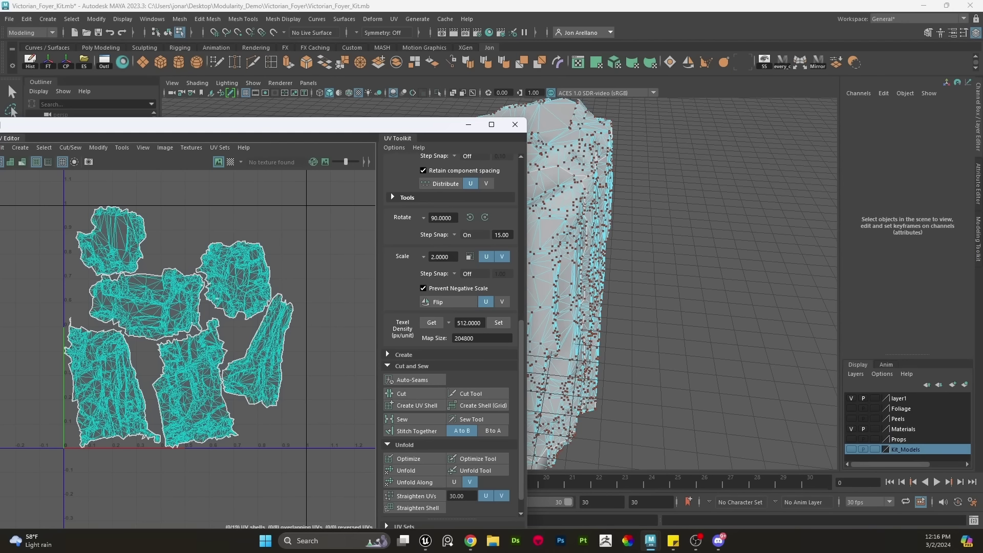
pyautogui.click(11, 110)
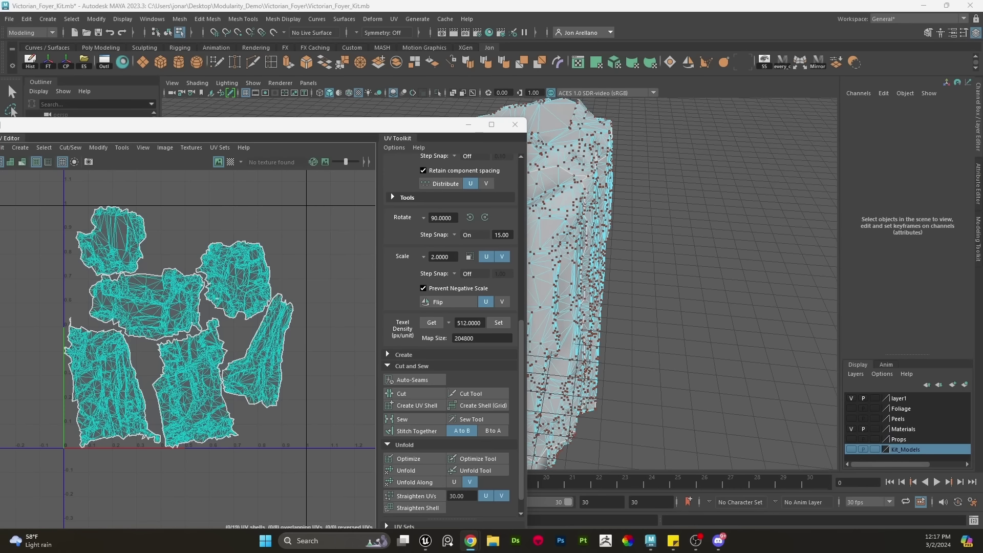
pyautogui.moveTo(0, 187); pyautogui.dragTo(382, 1)
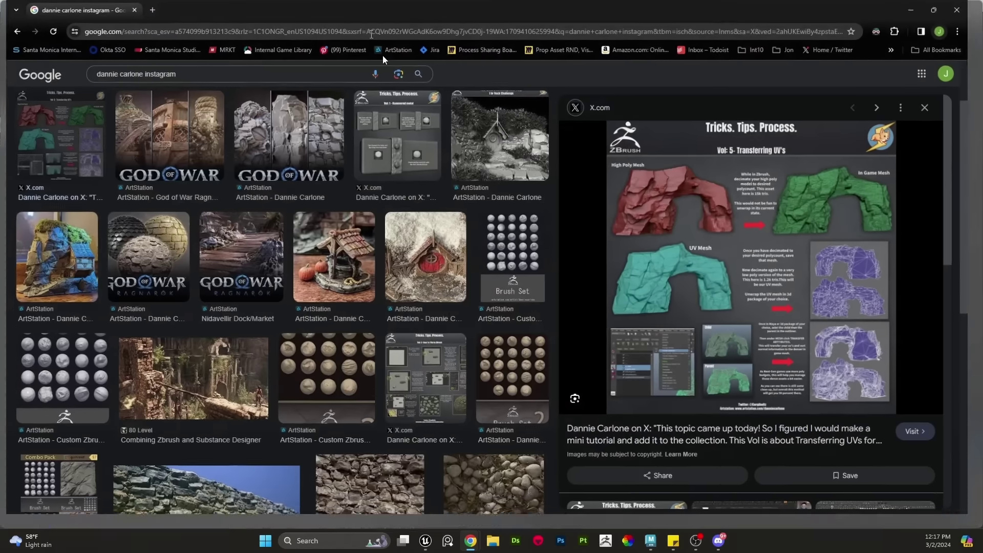
pyautogui.click(801, 272)
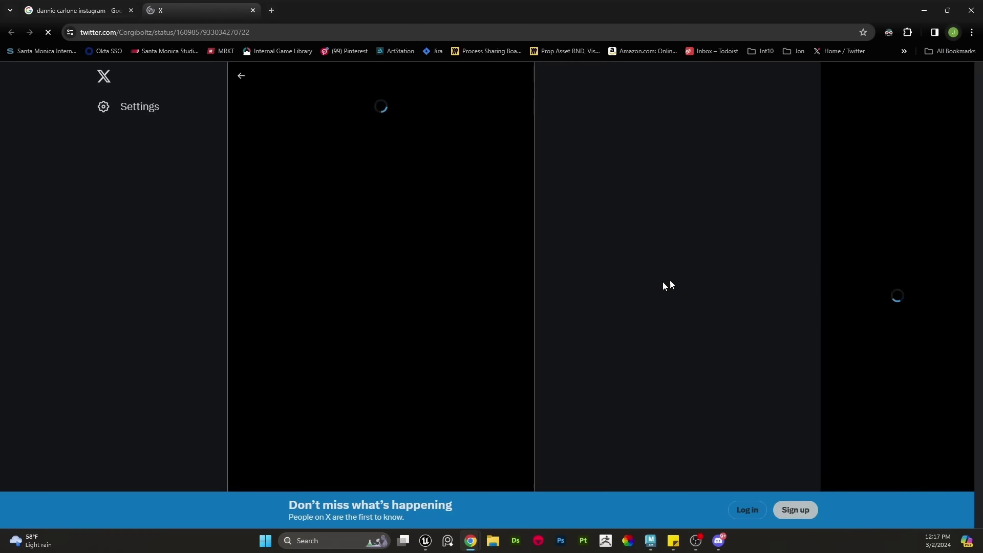
pyautogui.click(252, 10)
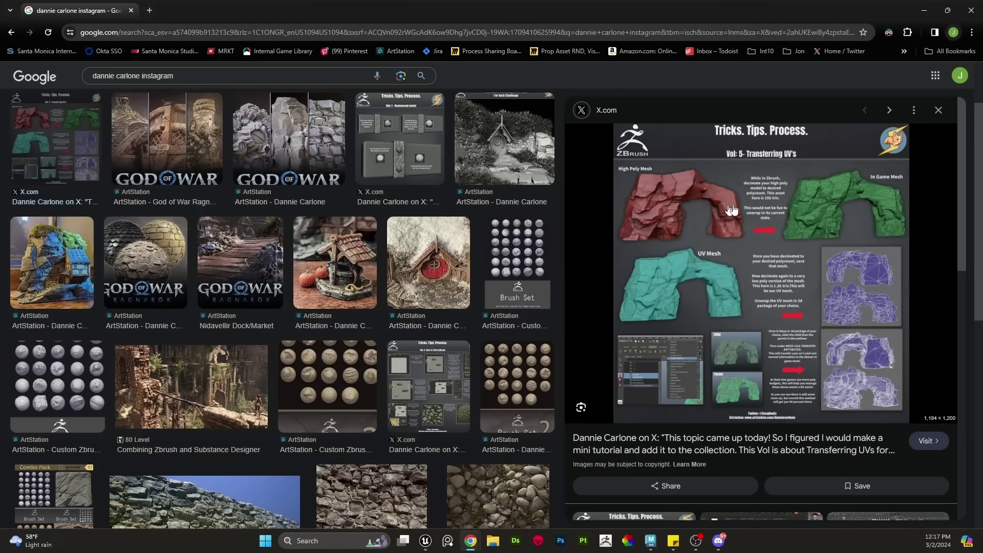
pyautogui.moveTo(660, 7); pyautogui.dragTo(0, 134)
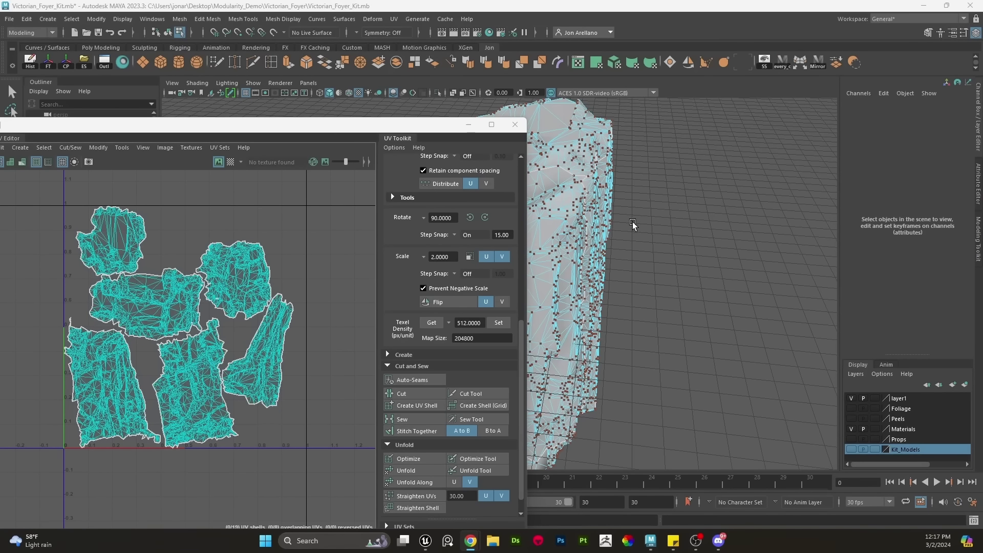
# Return the rock to object mode and select the whole mesh with its UV shells shown
pyautogui.keyDown('alt'); pyautogui.moveTo(629, 220); pyautogui.dragTo(680, 229, button='middle'); pyautogui.keyUp('alt')
pyautogui.moveTo(635, 196); pyautogui.dragTo(704, 170, button='right')
pyautogui.click(705, 170)
pyautogui.click(600, 230)
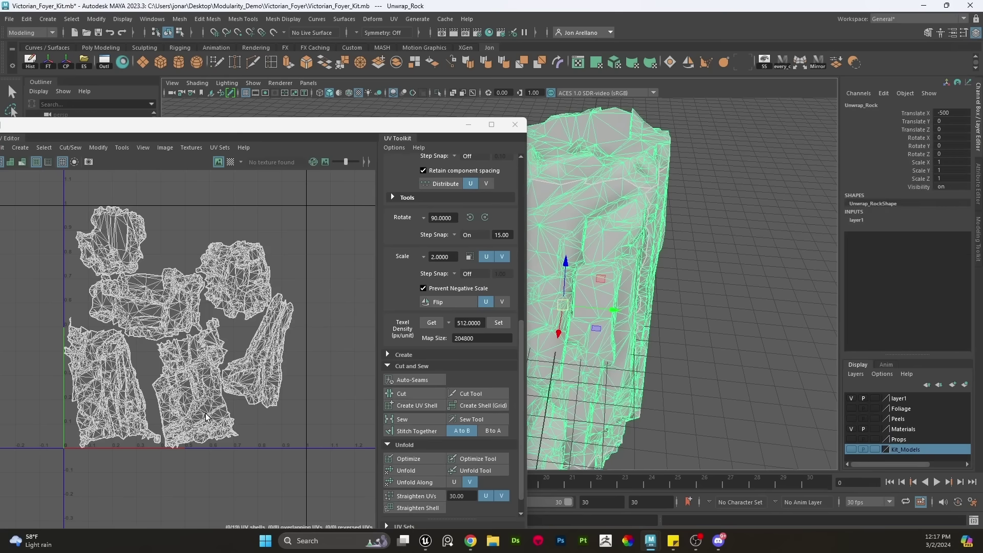
# Reselect the rock and lower the UV editor window to view the rock together with the arch and material planes
pyautogui.keyDown('alt'); pyautogui.moveTo(676, 319); pyautogui.dragTo(758, 317, button='middle'); pyautogui.keyUp('alt')
pyautogui.scroll(-2, 753, 317)
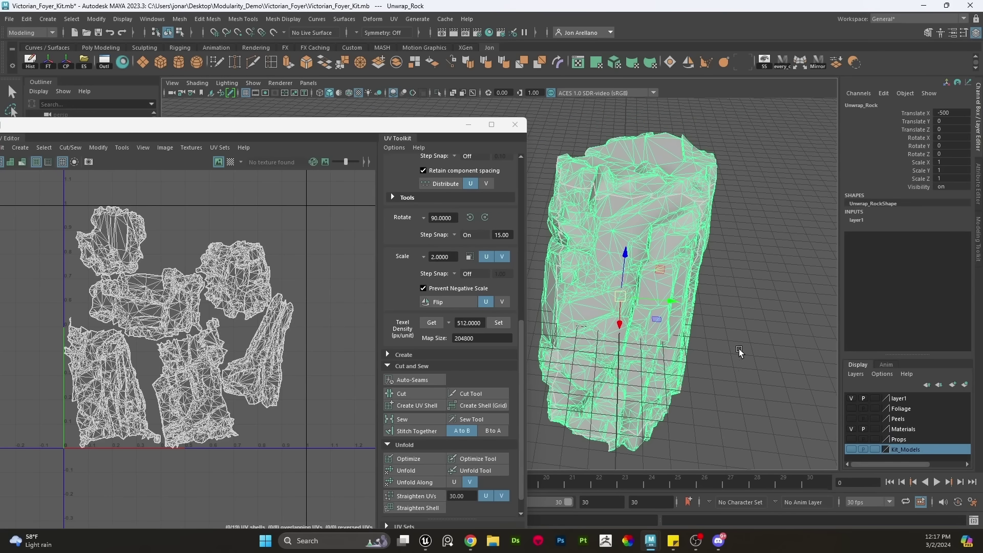
pyautogui.click(712, 376)
pyautogui.click(622, 309)
pyautogui.moveTo(273, 128); pyautogui.dragTo(277, 343)
pyautogui.keyDown('alt'); pyautogui.moveTo(403, 310); pyautogui.dragTo(490, 186, button='middle'); pyautogui.keyUp('alt')
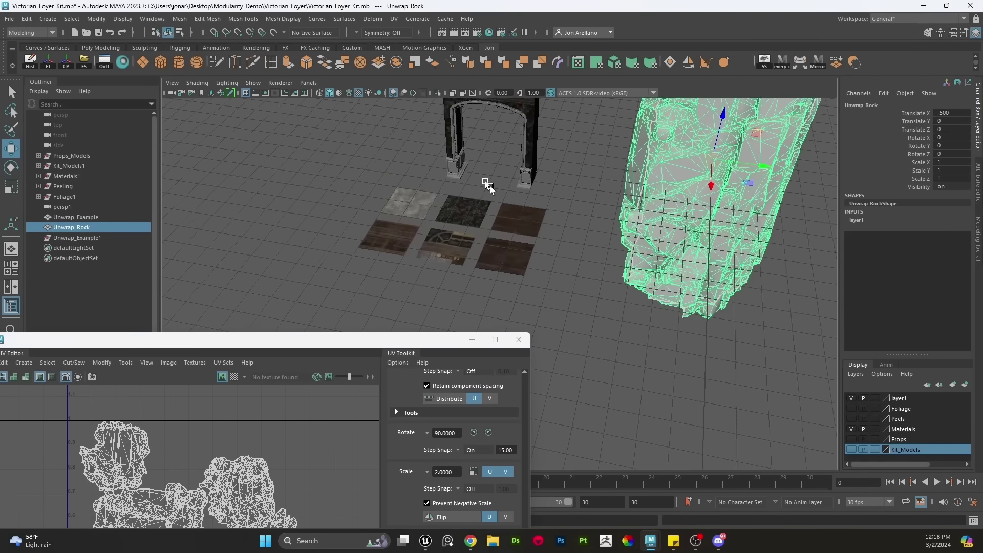
# Check the UVs of one dark wood material plane, reselect the rock, and raise the UV editor to compare its unique shells
pyautogui.keyDown('alt'); pyautogui.moveTo(489, 185); pyautogui.dragTo(577, 264, button='right'); pyautogui.keyUp('alt')
pyautogui.keyDown('alt'); pyautogui.moveTo(590, 197); pyautogui.dragTo(586, 207); pyautogui.keyUp('alt')
pyautogui.click(560, 208)
pyautogui.keyDown('alt'); pyautogui.moveTo(732, 307); pyautogui.dragTo(582, 278, button='right'); pyautogui.keyUp('alt')
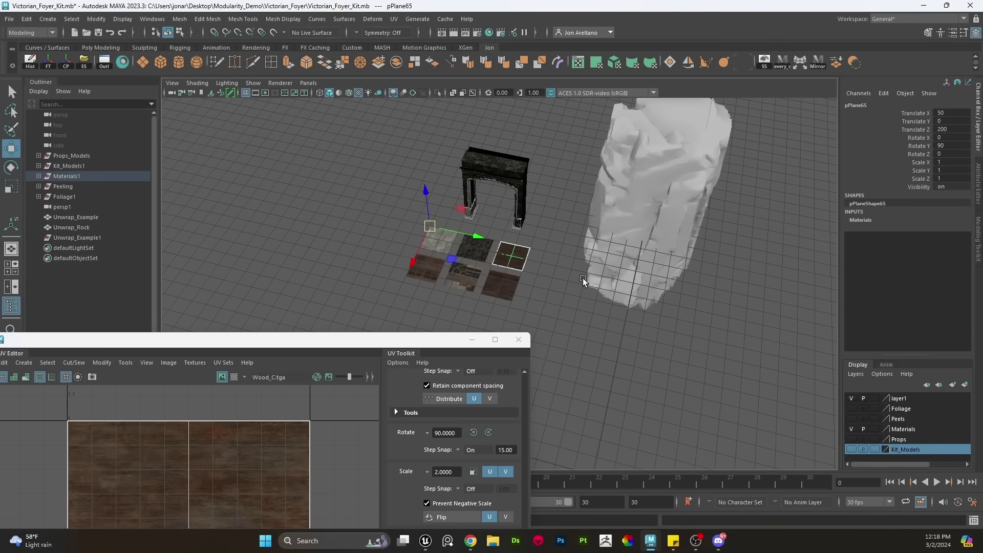
pyautogui.click(583, 278)
pyautogui.moveTo(241, 339); pyautogui.dragTo(265, 197)
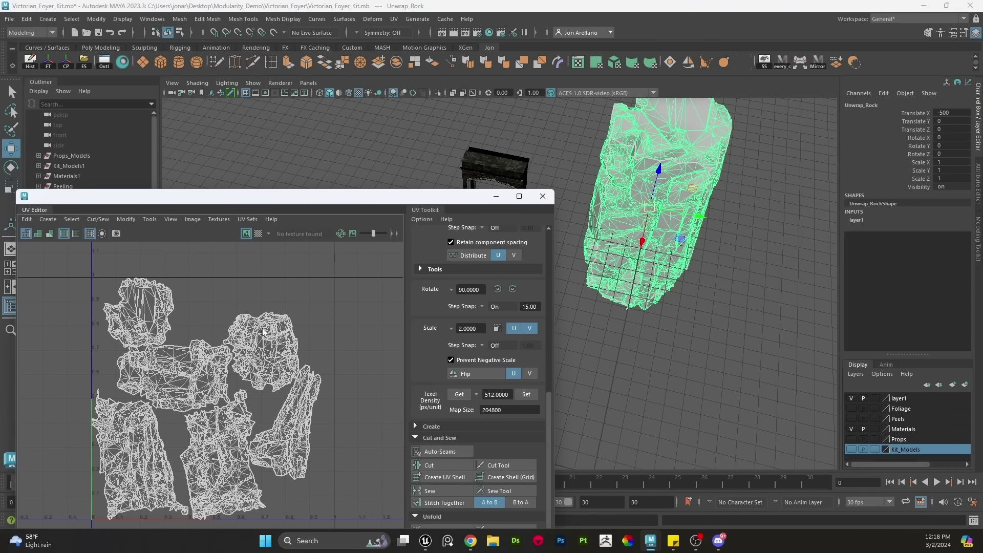
# Try rotating the rock's long narrow UV shell by 75 degrees and undo the rotation
pyautogui.moveTo(262, 328); pyautogui.dragTo(307, 321, button='right')
pyautogui.click(314, 396)
pyautogui.press('e')
pyautogui.moveTo(346, 449); pyautogui.dragTo(269, 466)
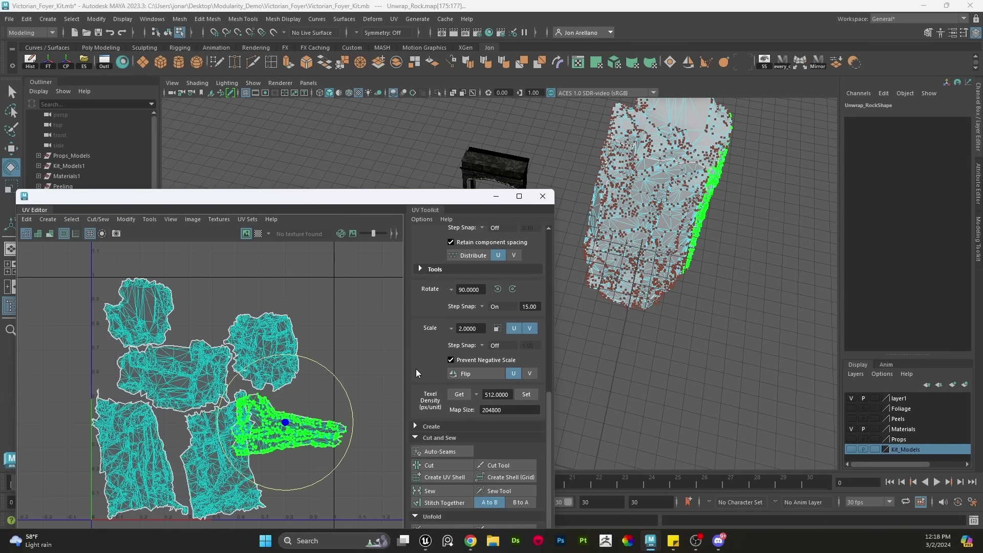
pyautogui.hotkey('ctrl', 'z')
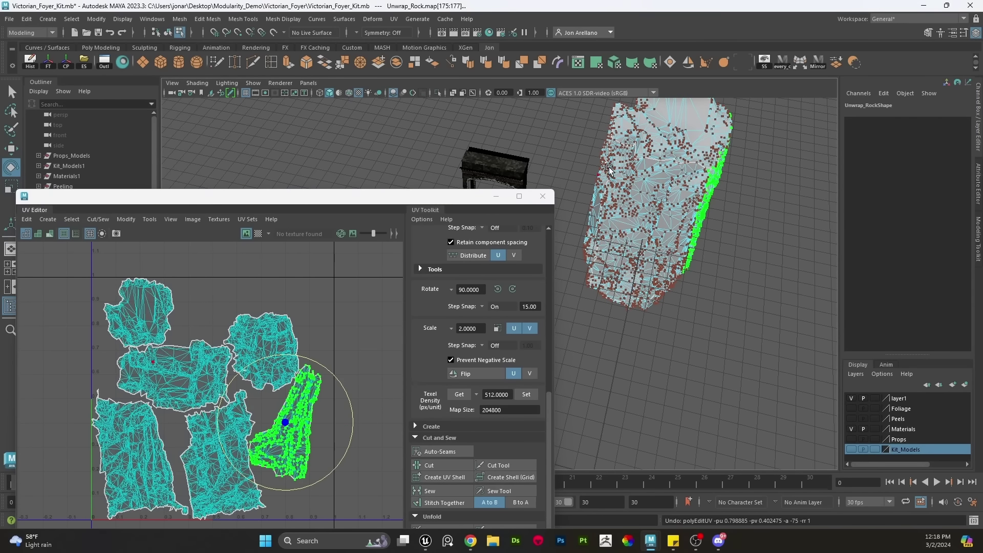
# Return the rock to object mode, minimise the UV editor, and select and frame the rock in the viewport
pyautogui.moveTo(633, 168); pyautogui.dragTo(724, 185, button='right')
pyautogui.click(724, 185)
pyautogui.click(651, 222)
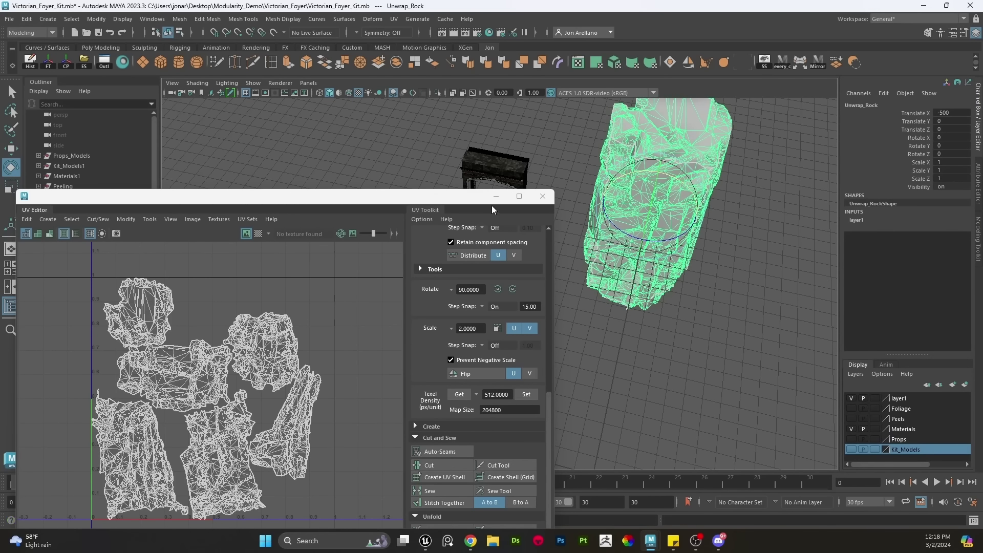
pyautogui.keyDown('alt'); pyautogui.moveTo(671, 339); pyautogui.dragTo(628, 359, button='middle'); pyautogui.keyUp('alt')
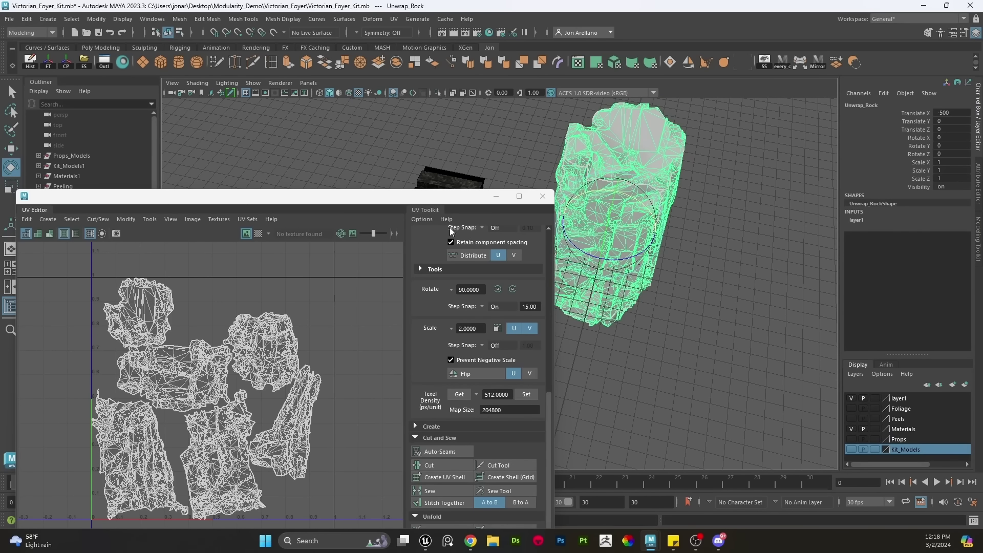
pyautogui.click(678, 339)
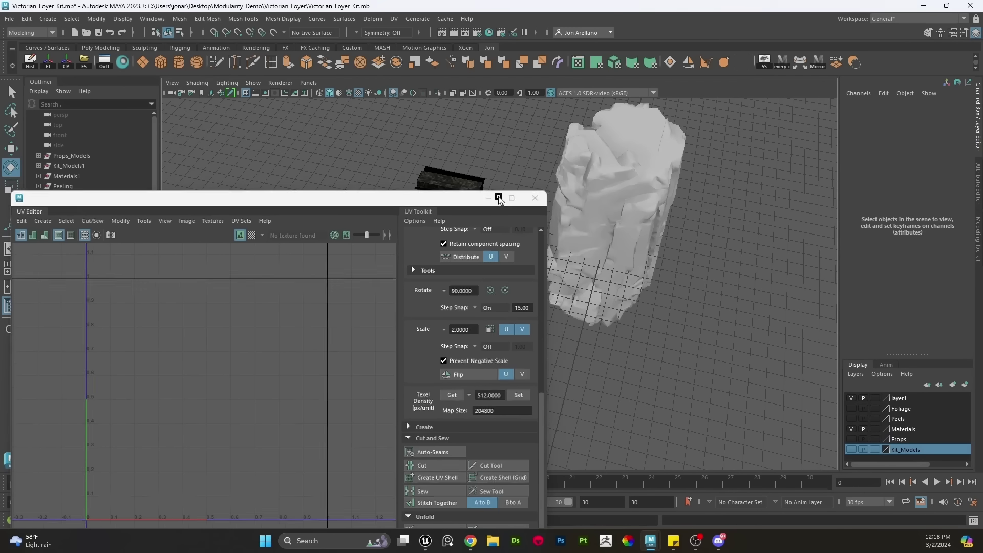
pyautogui.click(497, 197)
pyautogui.click(604, 268)
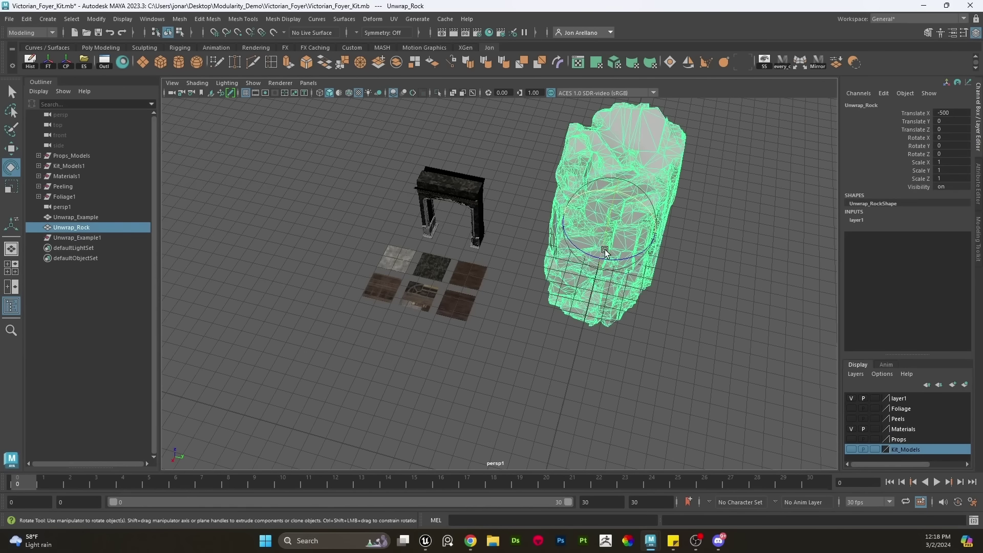
pyautogui.press('f')
# Switch to Unreal Engine and delete the scene blockout and the adjoining piece from the Zoo level
pyautogui.moveTo(470, 548)
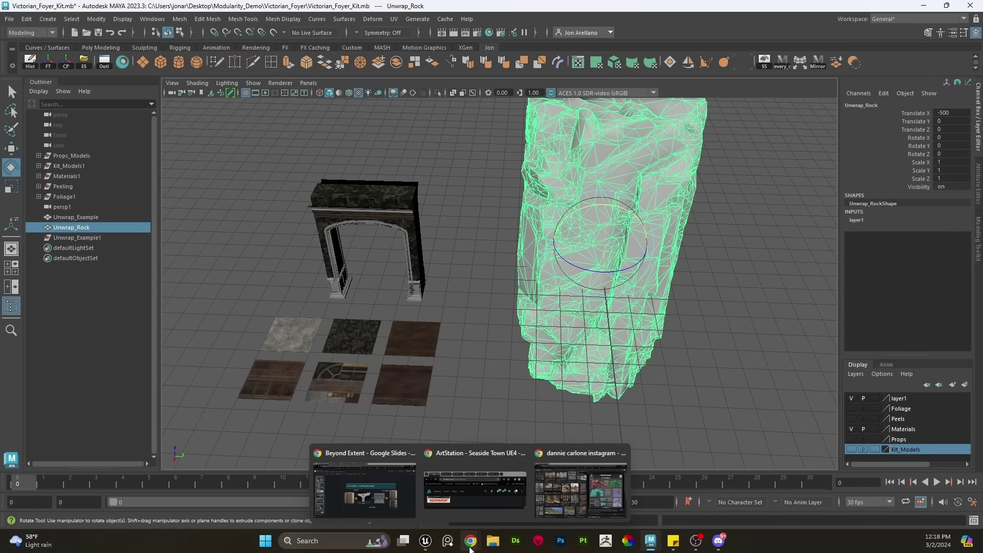
pyautogui.click(426, 541)
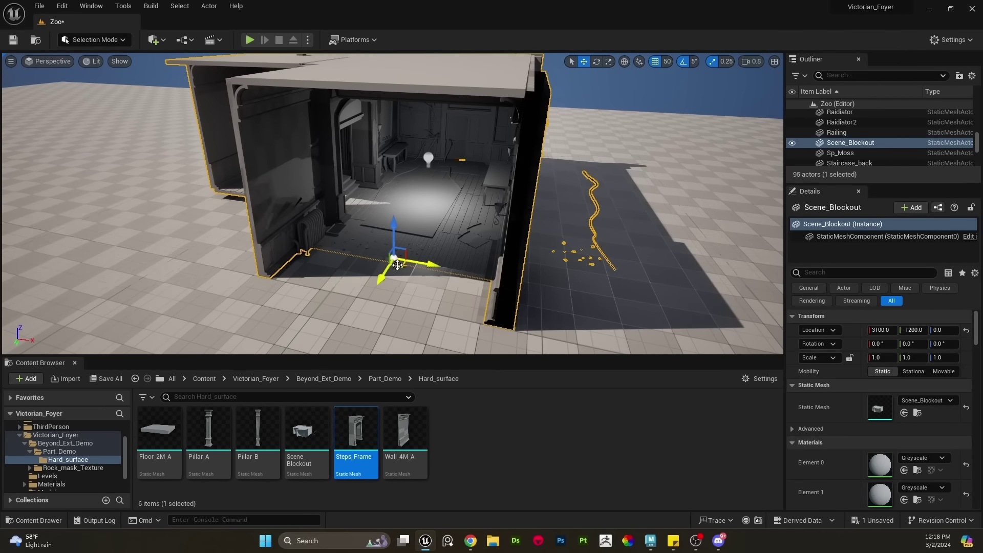
pyautogui.press('s')
pyautogui.scroll(1, 462, 258)
pyautogui.moveTo(462, 259); pyautogui.dragTo(505, 234, button='right')
pyautogui.moveTo(450, 220); pyautogui.dragTo(329, 252, button='right')
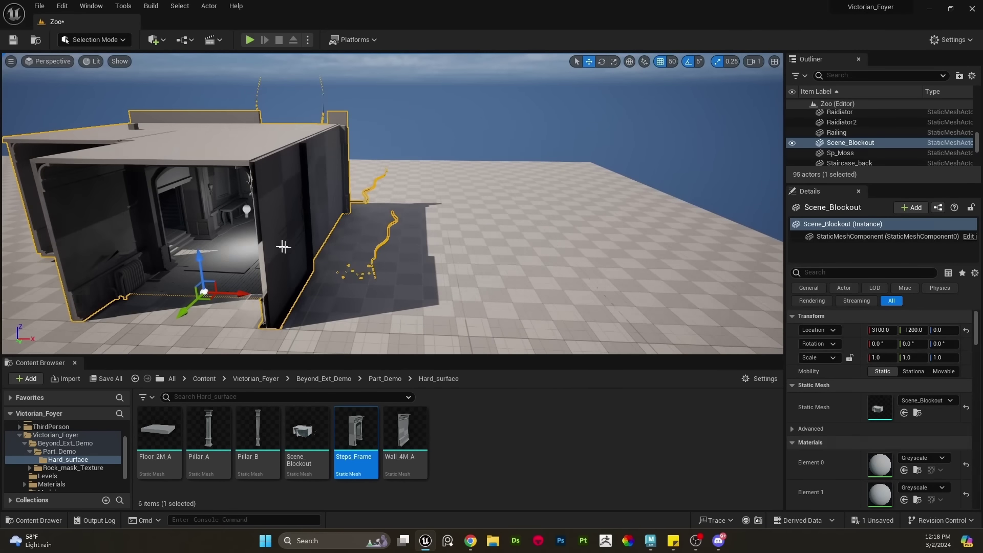
pyautogui.press('Delete')
pyautogui.click(311, 198)
pyautogui.press('Delete')
# Delete the remaining wall sections, arch frame and pillar from the cleared area of the level
pyautogui.click(215, 179)
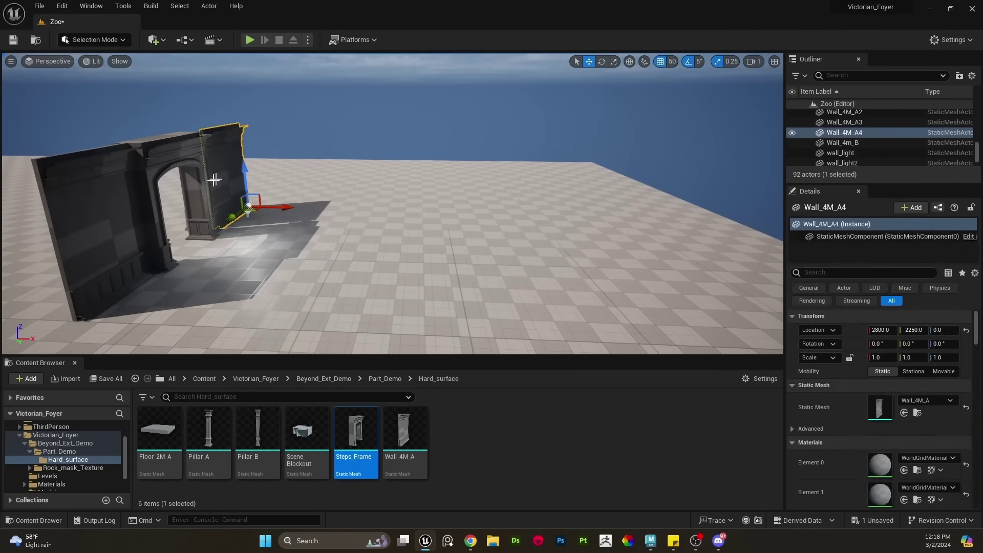
pyautogui.press('Delete')
pyautogui.click(194, 197)
pyautogui.press('Delete')
pyautogui.click(145, 215)
pyautogui.press('Delete')
pyautogui.click(204, 198)
pyautogui.press('Delete')
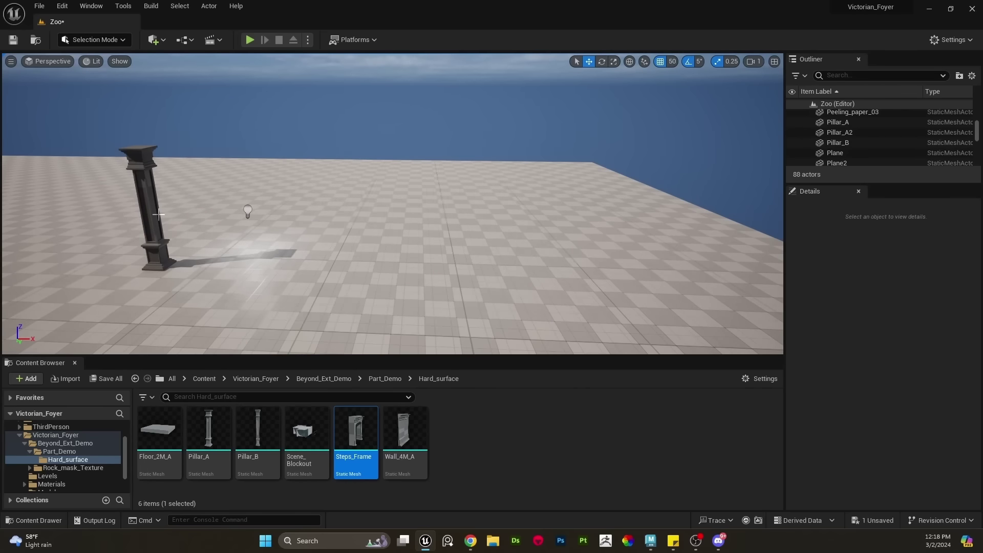
pyautogui.click(158, 214)
pyautogui.press('Delete')
# Place the Giant_rock mesh from the Rock_mask_Texture folder in the level and delete the light beside it
pyautogui.click(96, 467)
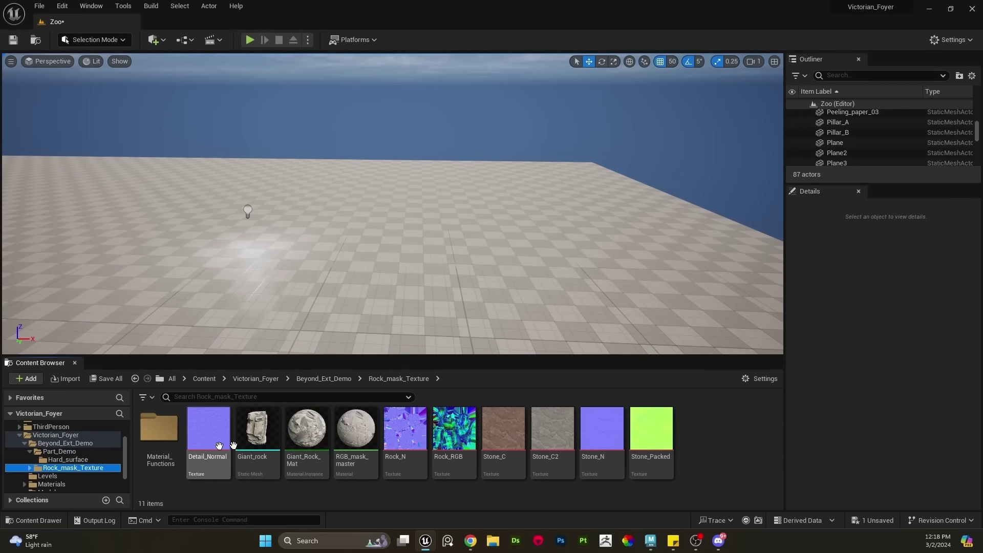
pyautogui.moveTo(267, 423); pyautogui.dragTo(355, 163)
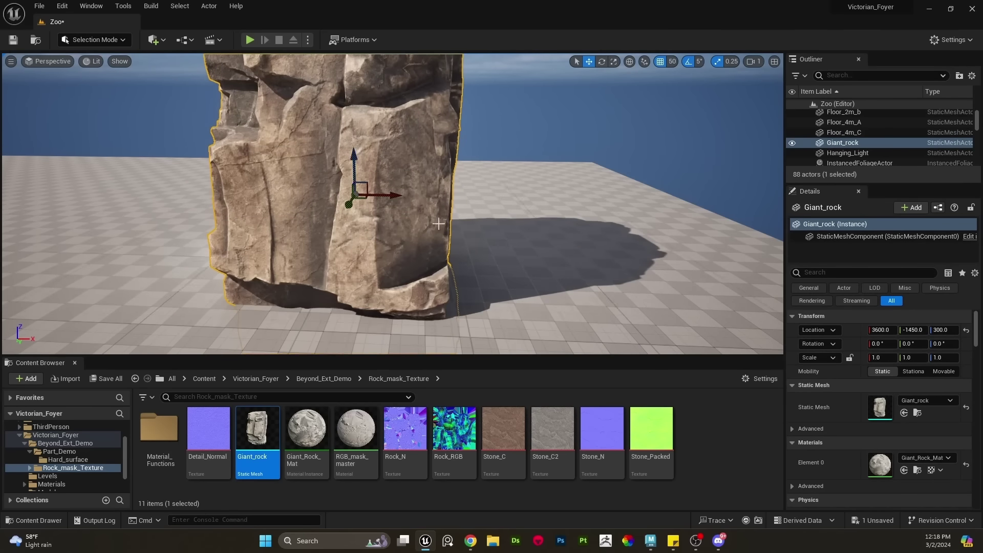
pyautogui.moveTo(356, 162); pyautogui.dragTo(450, 149, button='right')
pyautogui.press('a')
pyautogui.press('s')
pyautogui.moveTo(440, 251); pyautogui.dragTo(216, 268, button='right')
pyautogui.press('a')
pyautogui.press('d')
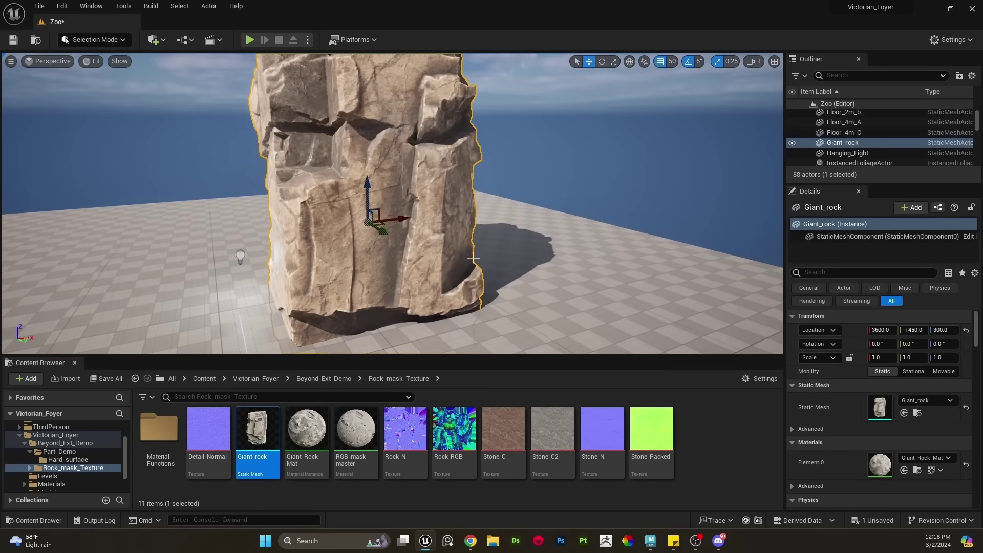
pyautogui.click(242, 256)
pyautogui.press('Delete')
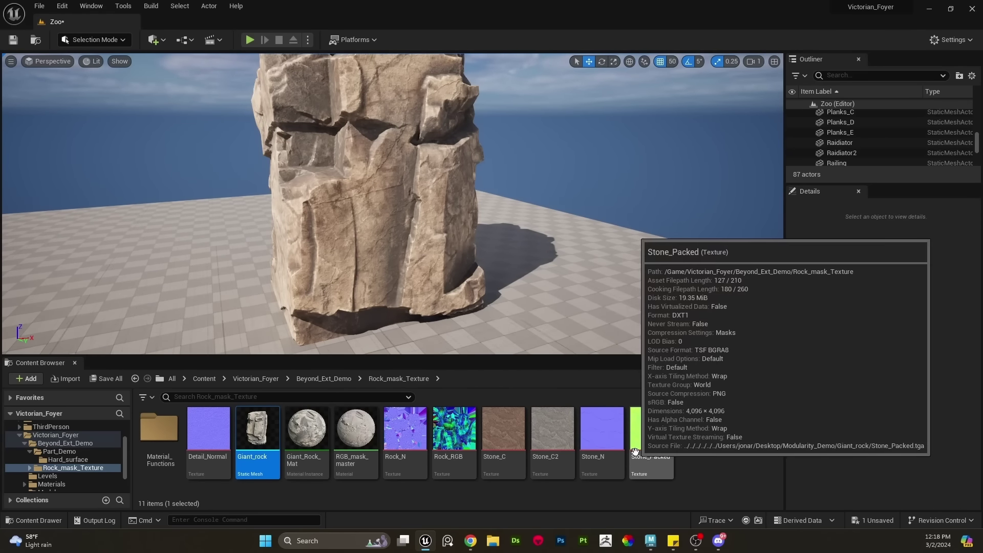
# Examine the tileable Stone_C and Stone_C2 color textures in the Rock_mask_Texture folder
pyautogui.moveTo(519, 439)
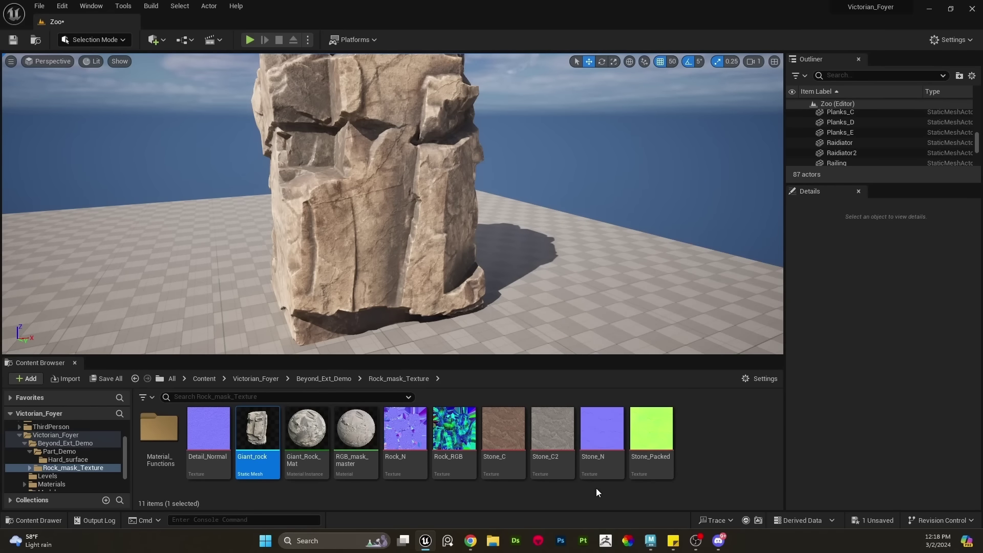
pyautogui.click(510, 429)
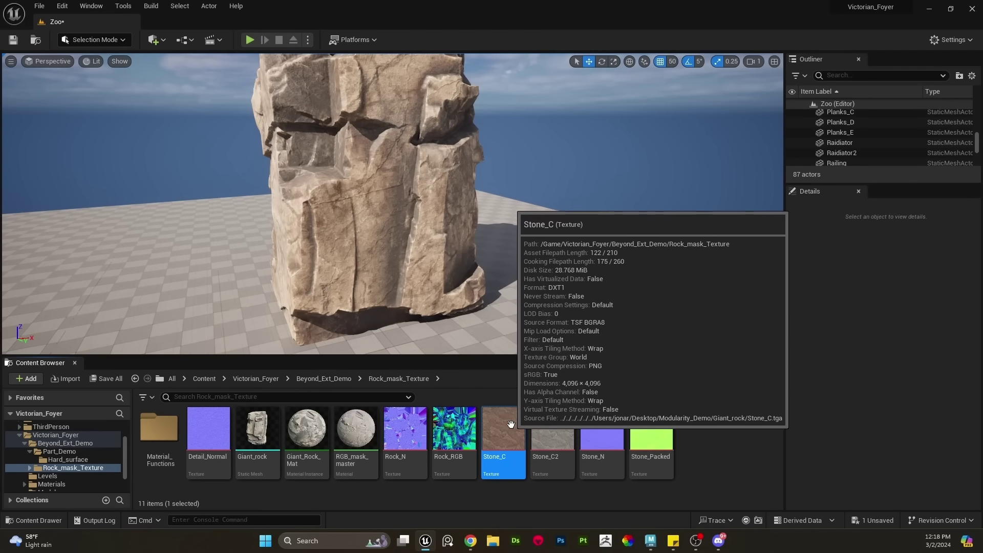
pyautogui.click(546, 437)
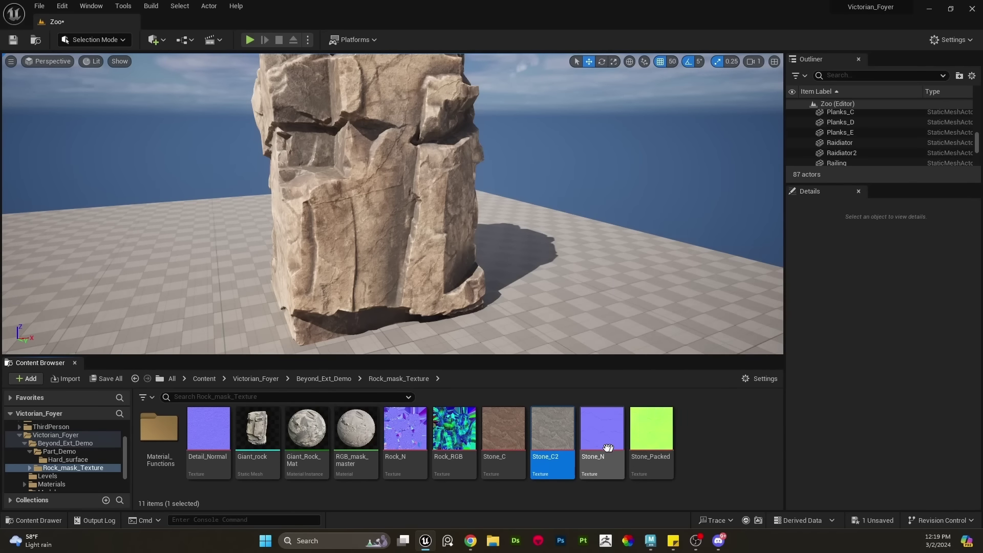
# Open the Stone_Packed texture, view its red, green and blue channels one at a time, and close it
pyautogui.click(656, 434)
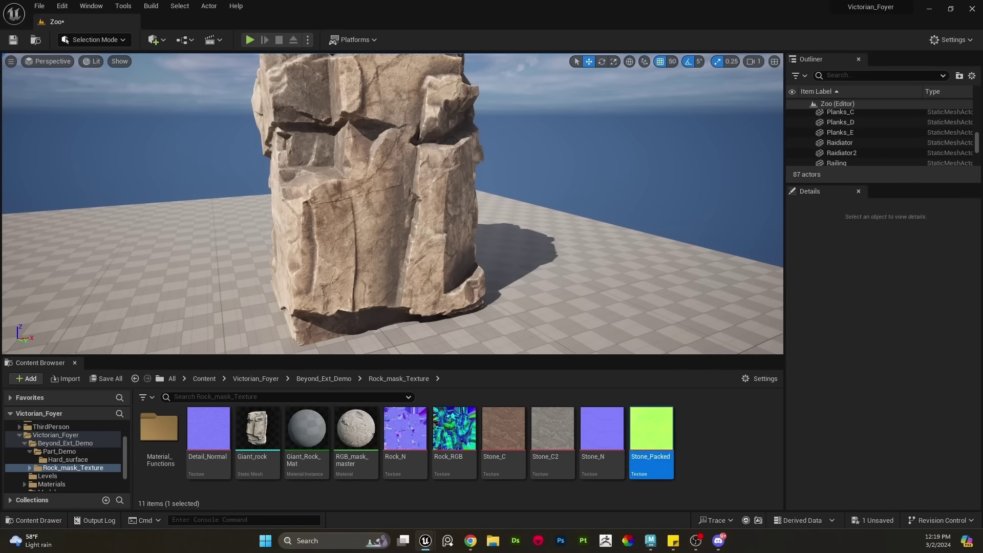
pyautogui.moveTo(0, 51); pyautogui.dragTo(180, 11)
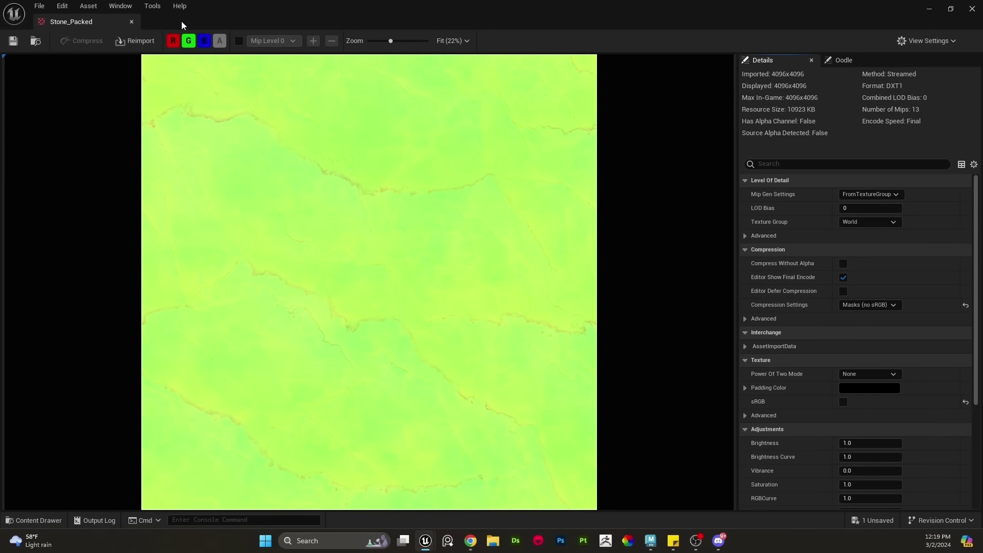
pyautogui.click(205, 41)
pyautogui.click(188, 41)
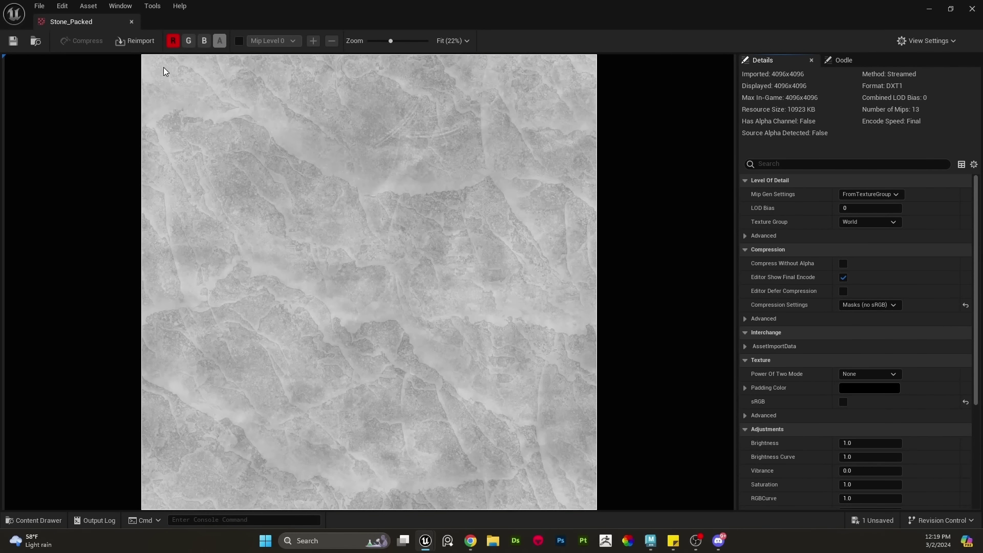
pyautogui.click(173, 41)
pyautogui.click(188, 41)
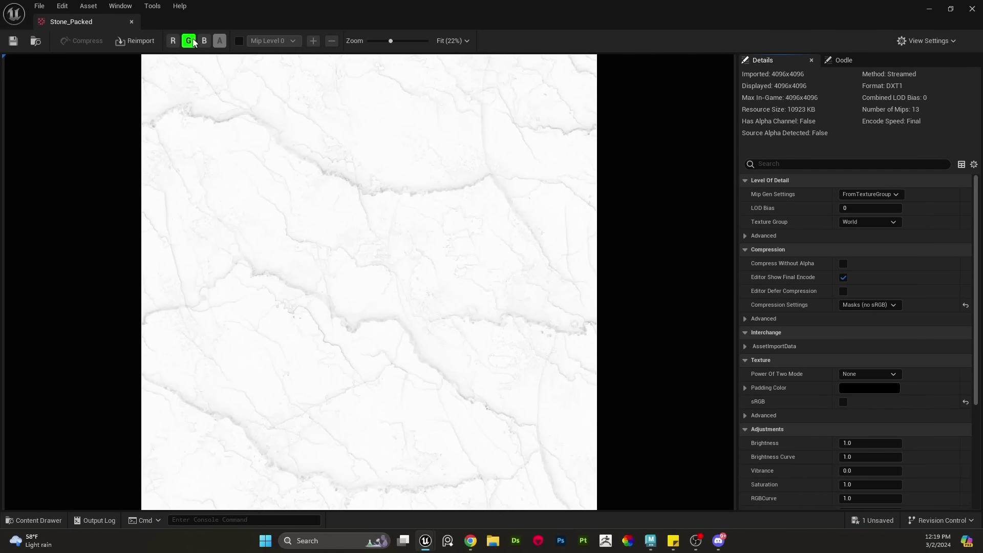
pyautogui.click(193, 41)
pyautogui.click(205, 40)
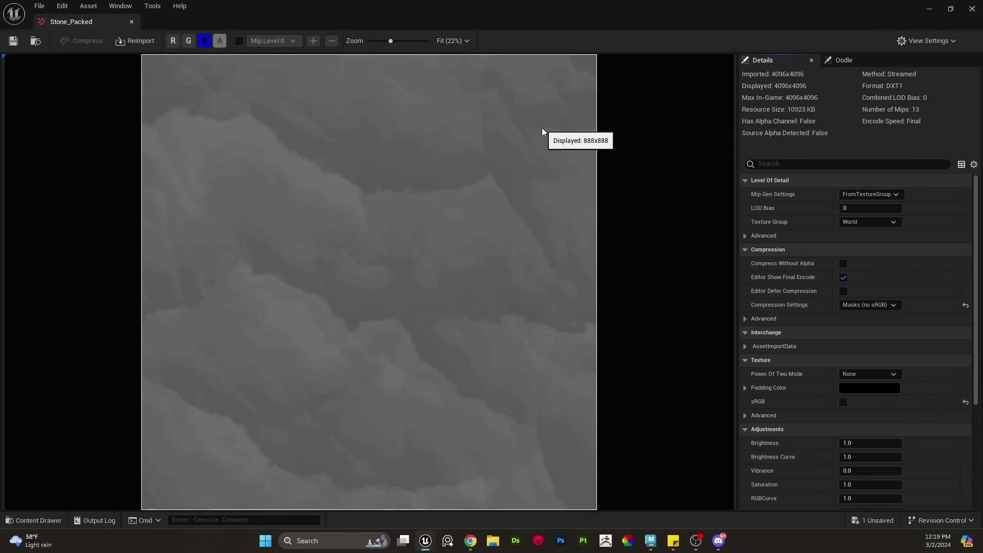
pyautogui.moveTo(452, 6); pyautogui.dragTo(450, 71)
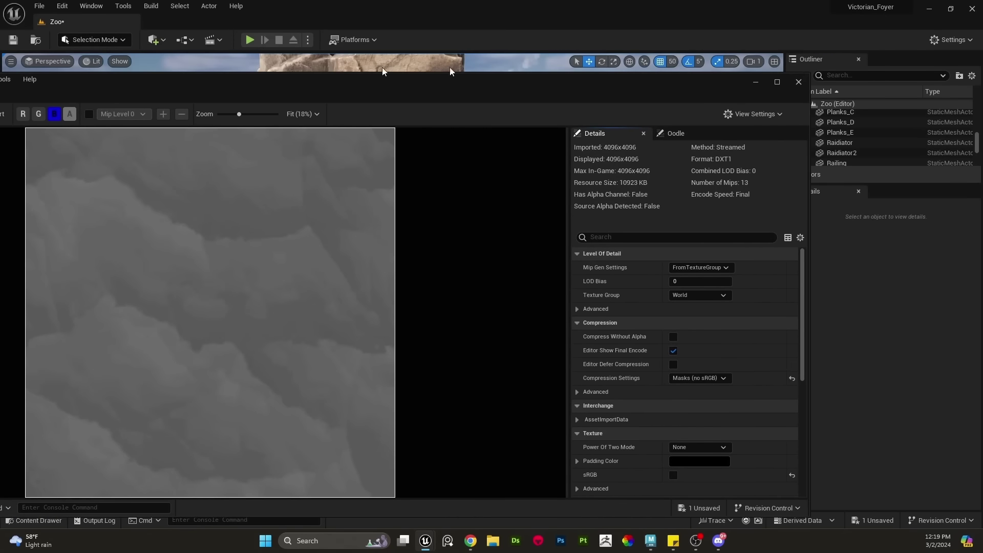
pyautogui.click(798, 81)
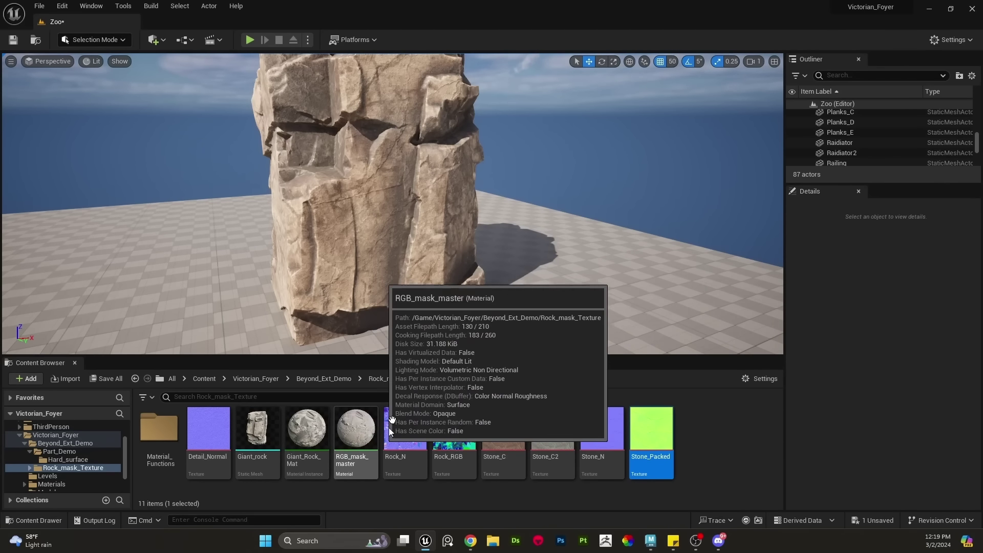
# Select the placed rock, open the Rock_RGB mask texture, and view its red, green and blue channels individually
pyautogui.moveTo(430, 297); pyautogui.dragTo(401, 297, button='right')
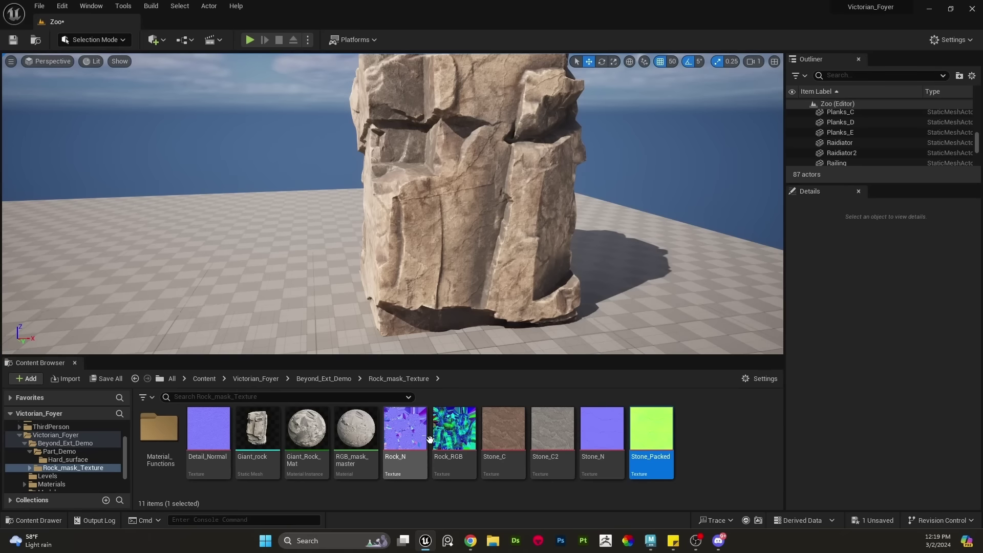
pyautogui.click(476, 218)
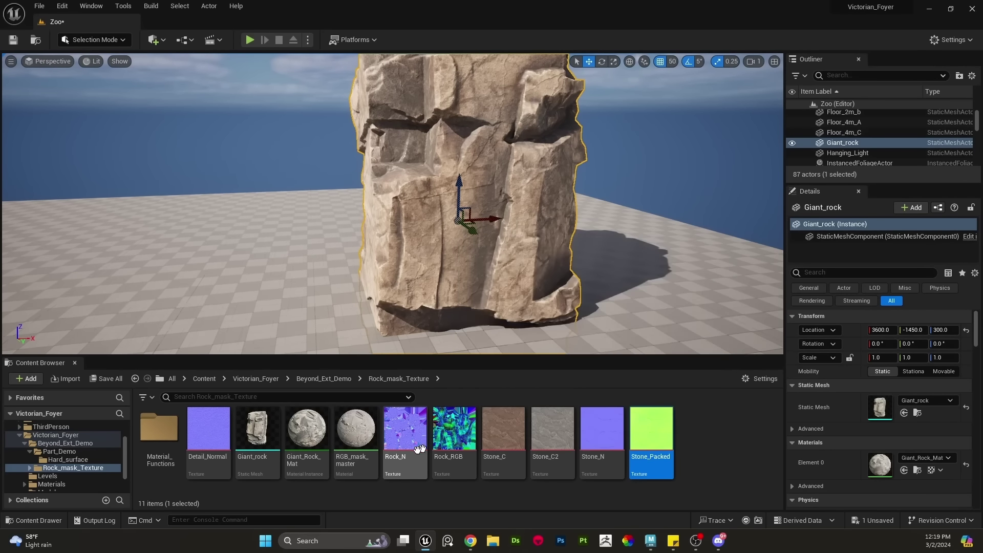
pyautogui.moveTo(406, 433)
pyautogui.doubleClick(453, 433)
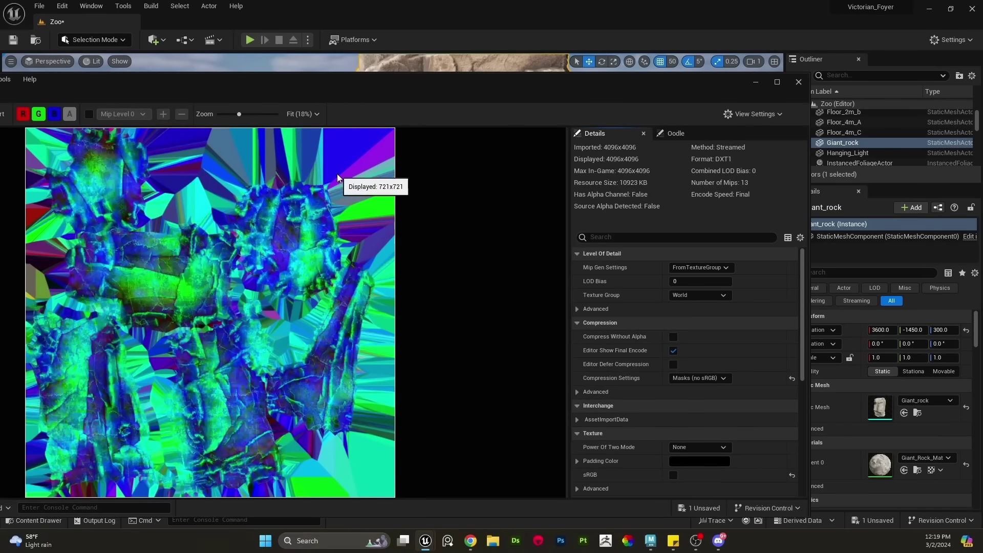
pyautogui.moveTo(358, 87); pyautogui.dragTo(487, 1)
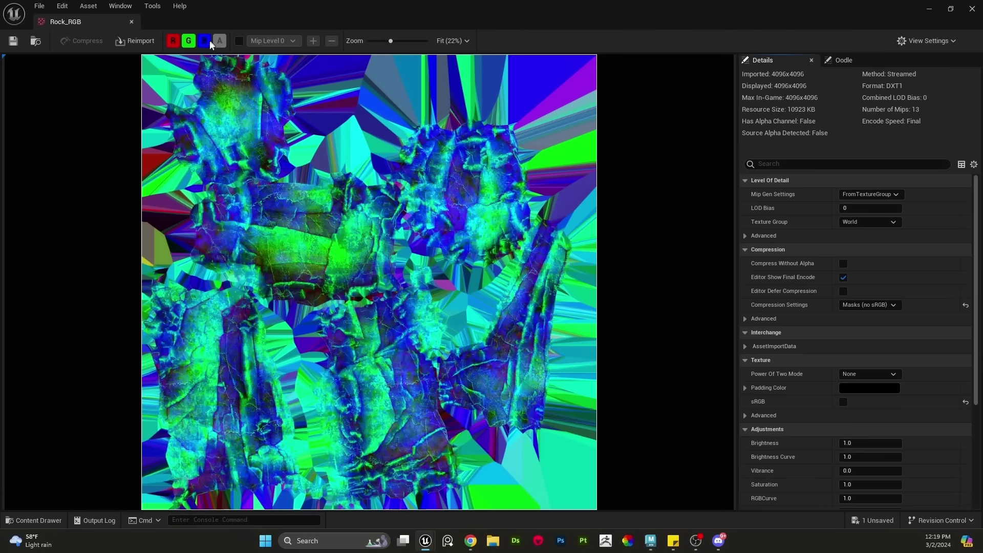
pyautogui.click(204, 41)
pyautogui.click(188, 41)
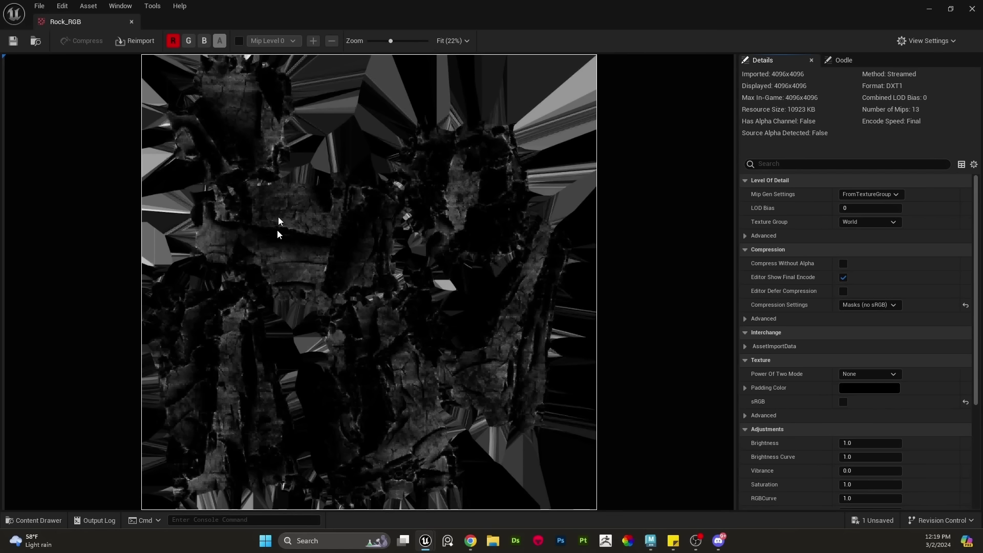
pyautogui.click(173, 41)
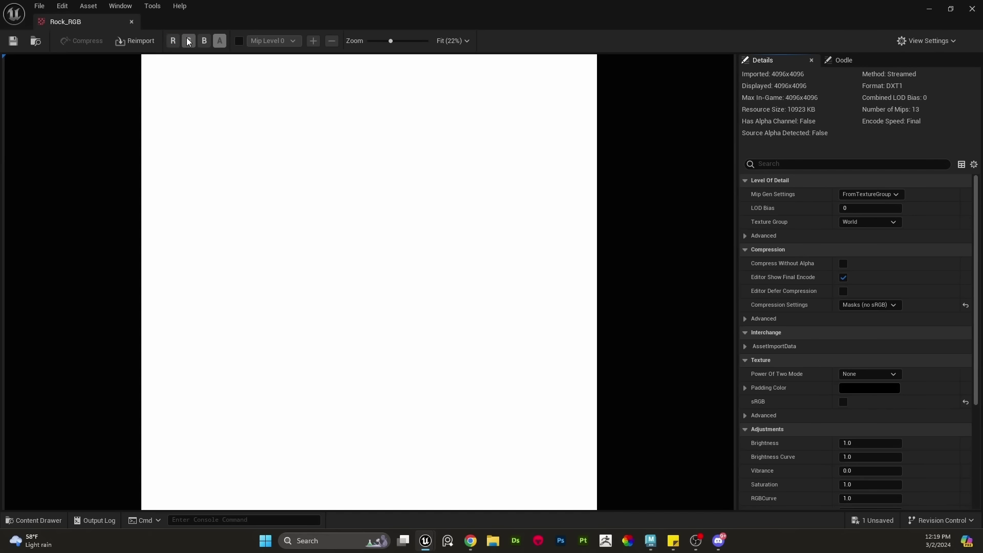
pyautogui.click(188, 41)
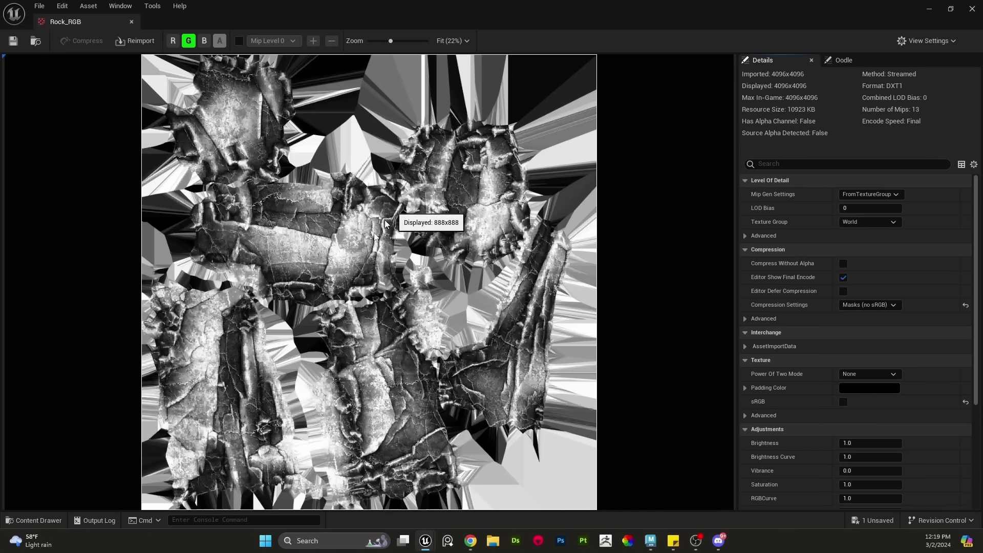
pyautogui.click(189, 41)
pyautogui.click(204, 41)
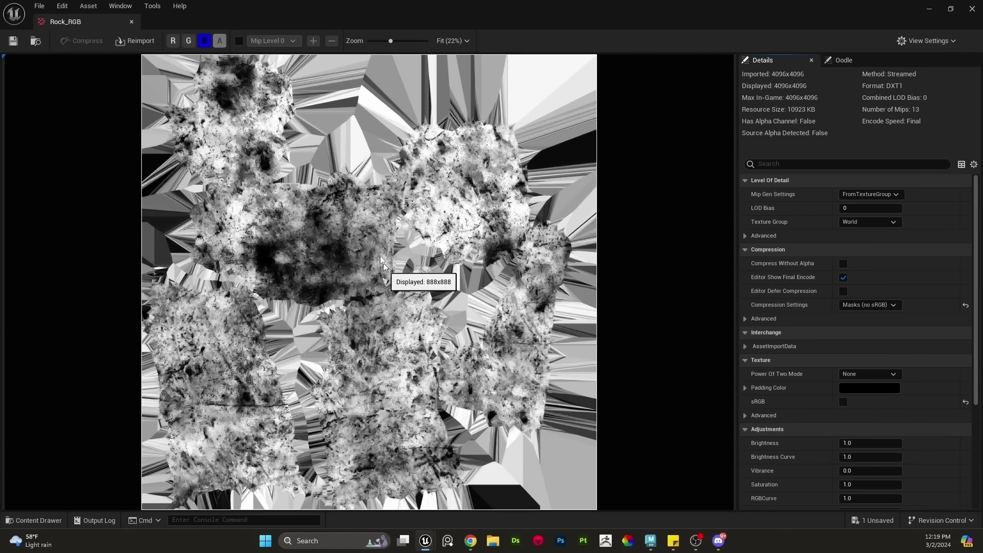
# Turn the green and red channels back on in the Rock_RGB texture preview
pyautogui.click(189, 41)
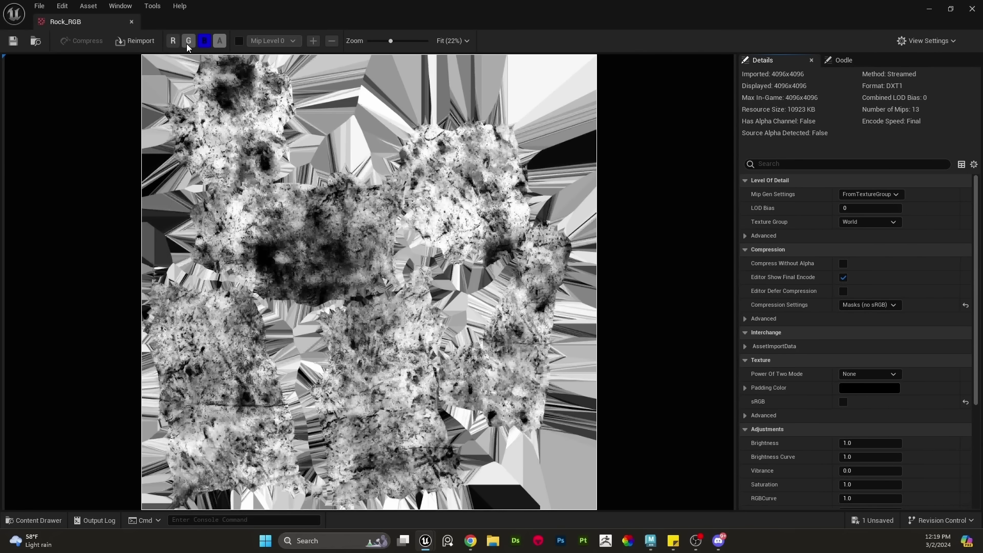
pyautogui.click(172, 41)
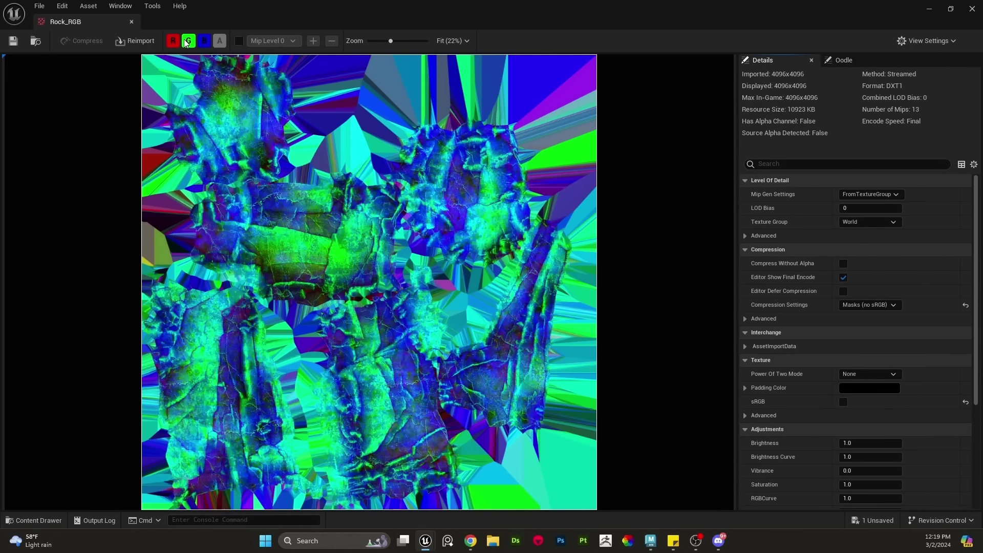
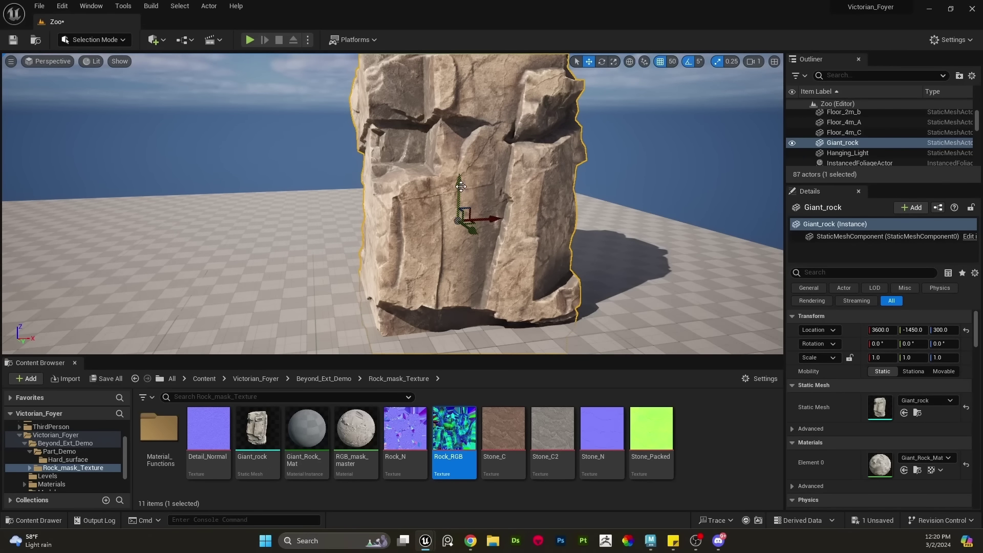
# Raise the giant rock to a Z location of 350 and view it from several angles
pyautogui.moveTo(461, 186); pyautogui.dragTo(456, 172)
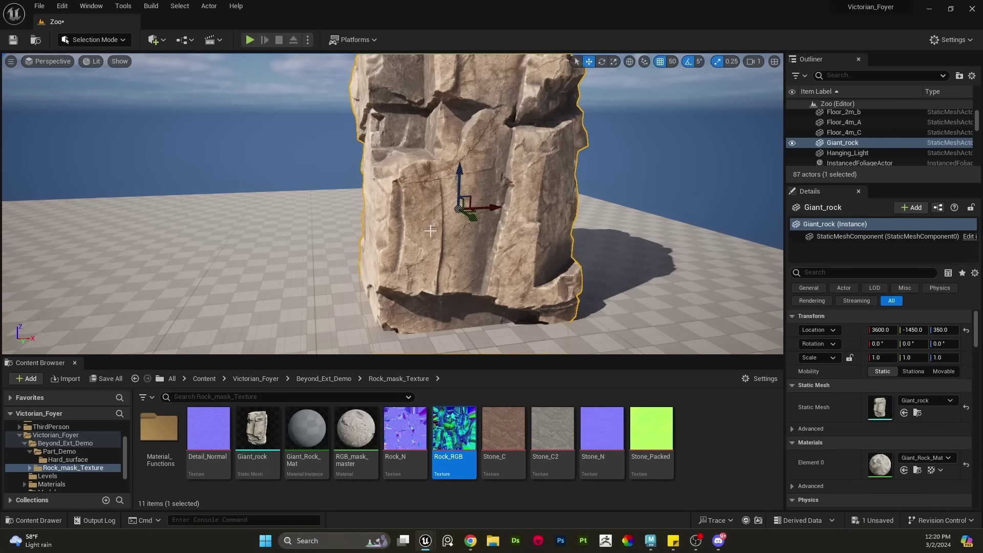
pyautogui.moveTo(432, 250); pyautogui.dragTo(458, 230, button='right')
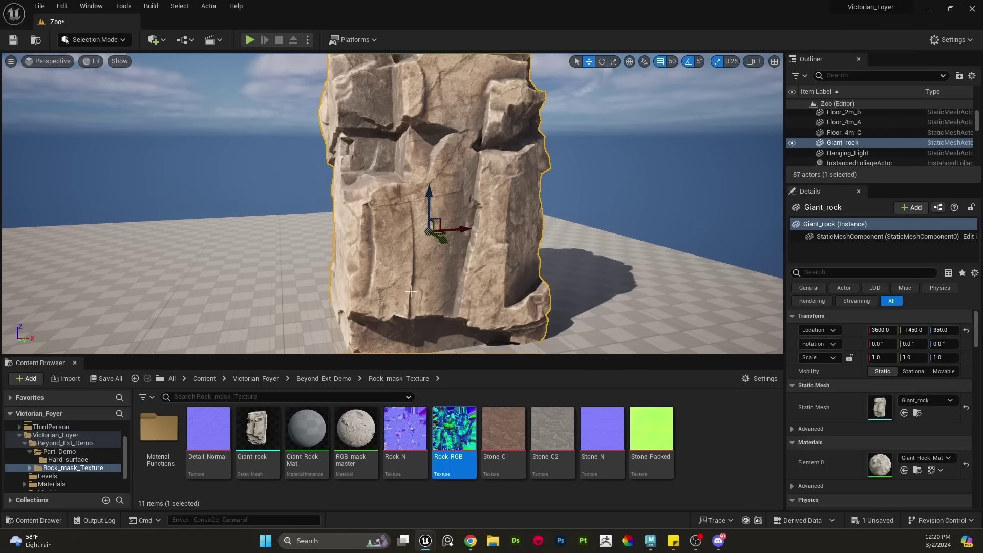
pyautogui.moveTo(410, 292); pyautogui.dragTo(401, 284, button='right')
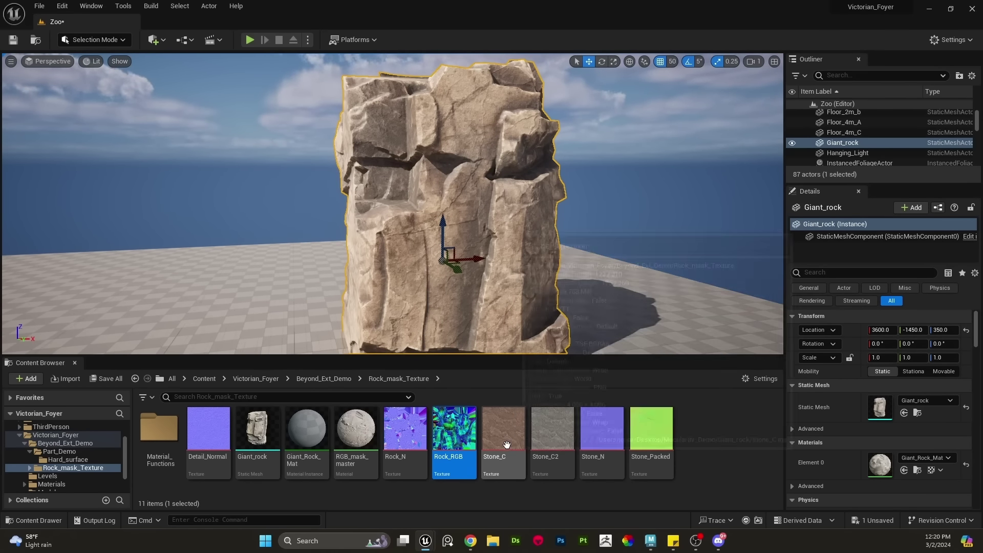
pyautogui.moveTo(509, 246); pyautogui.dragTo(496, 252, button='right')
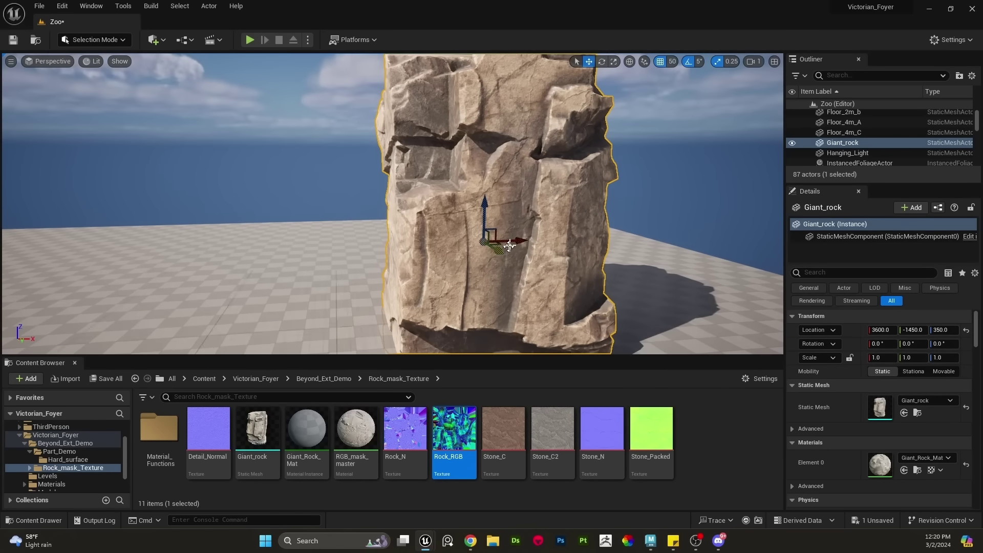
# Try out a moved and rotated duplicate of the giant rock beside the original, and delete the duplicate
pyautogui.keyDown('alt'); pyautogui.moveTo(522, 241); pyautogui.dragTo(327, 299); pyautogui.keyUp('alt')
pyautogui.press('e')
pyautogui.press('w')
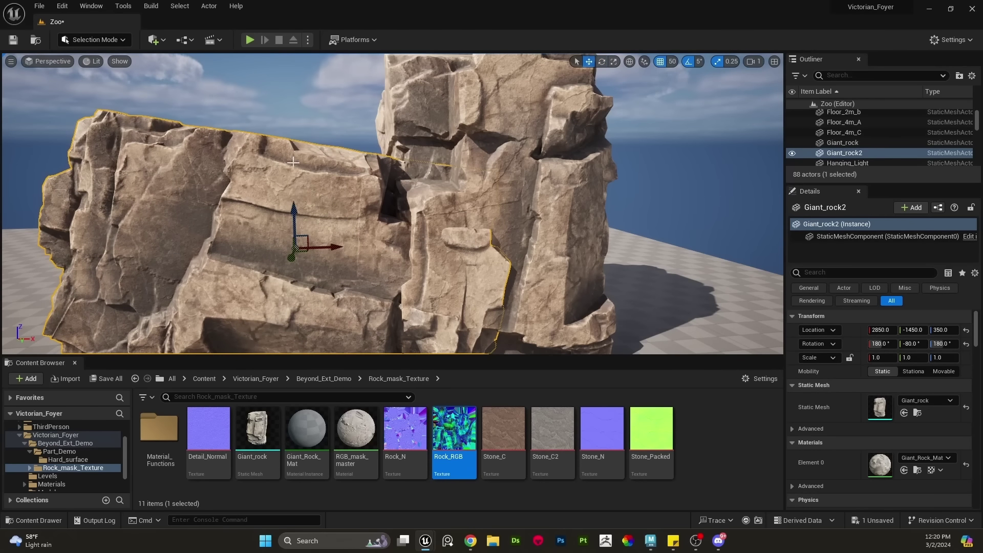
pyautogui.moveTo(300, 229); pyautogui.dragTo(378, 320)
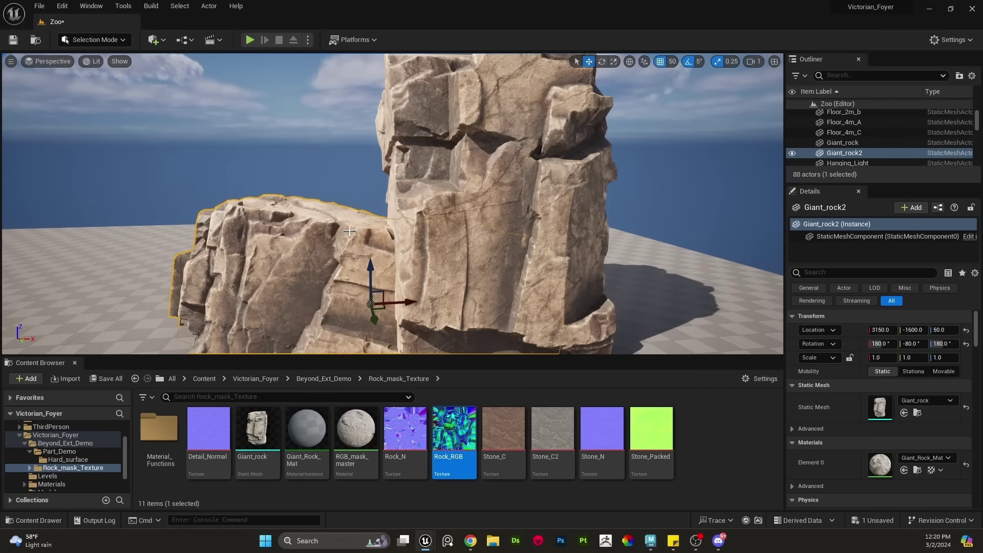
pyautogui.press('e')
pyautogui.moveTo(318, 297); pyautogui.dragTo(423, 297)
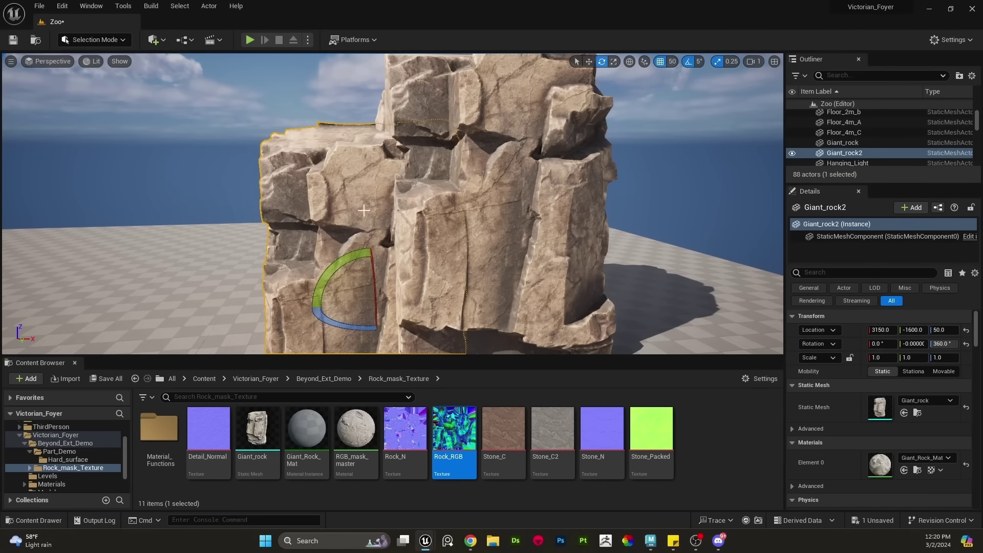
pyautogui.press('Delete')
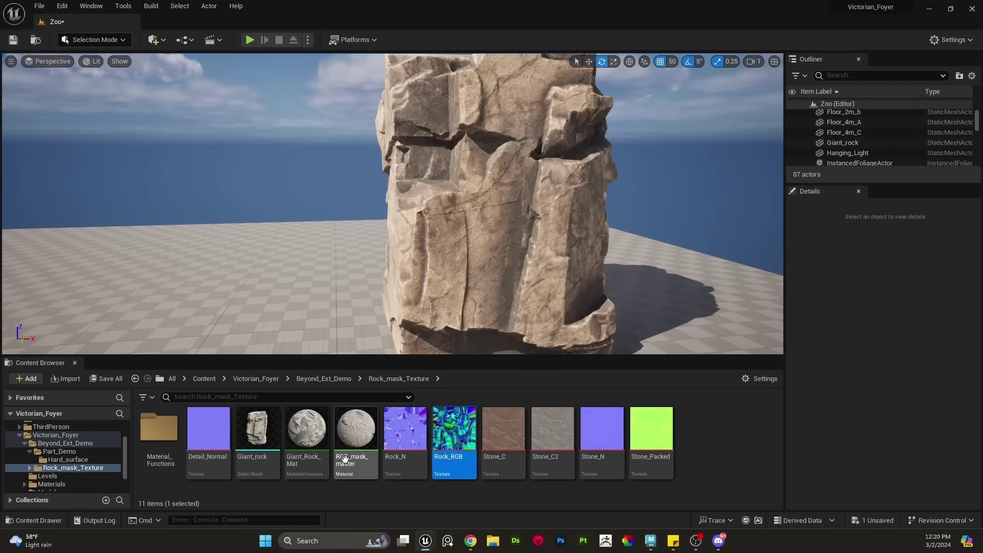
# Open the Material_Functions folder and look through the Dirt, Edge, Rock_Tiler and Rock_Tiler_2 material functions
pyautogui.doubleClick(167, 429)
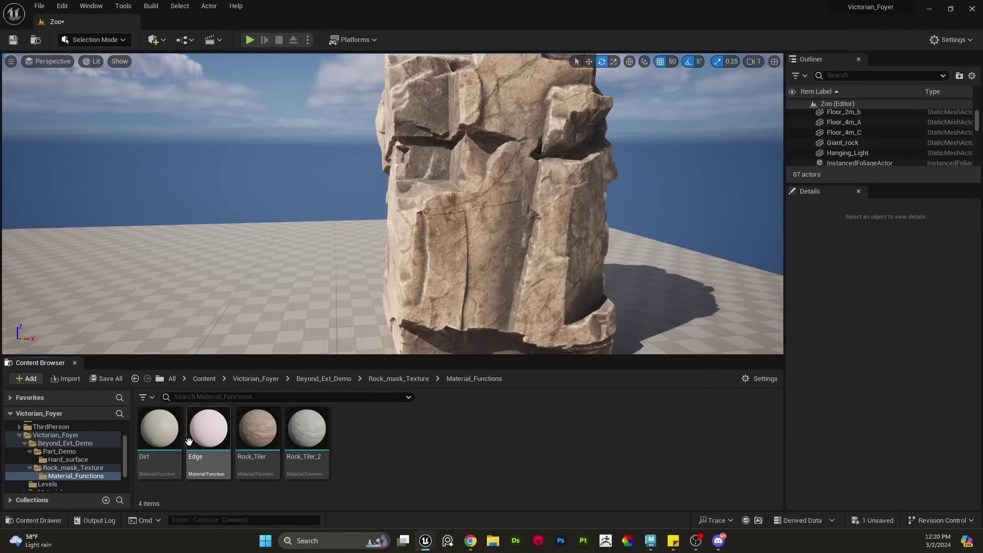
pyautogui.click(264, 439)
pyautogui.press('Right')
pyautogui.press('Left')
pyautogui.press('Left')
pyautogui.press('Left')
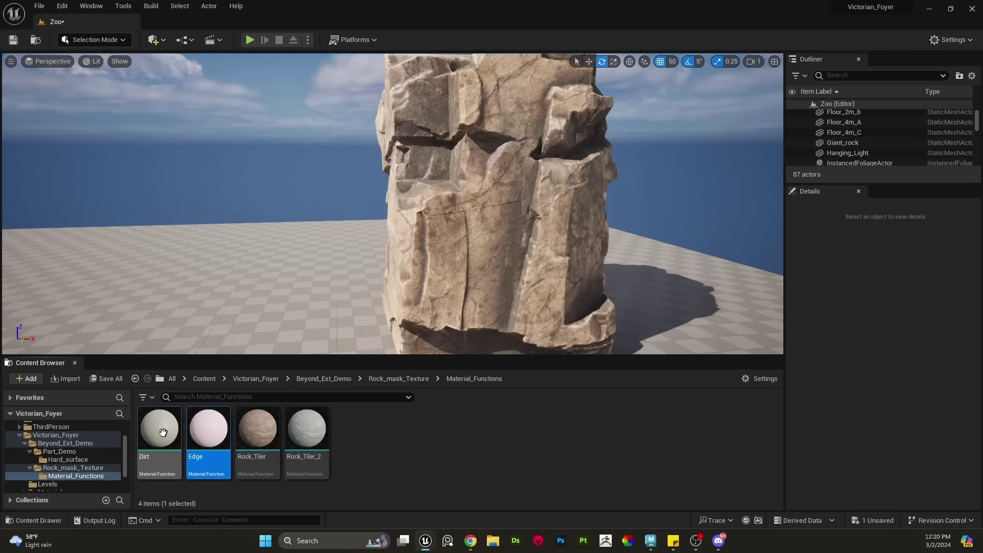
pyautogui.click(247, 435)
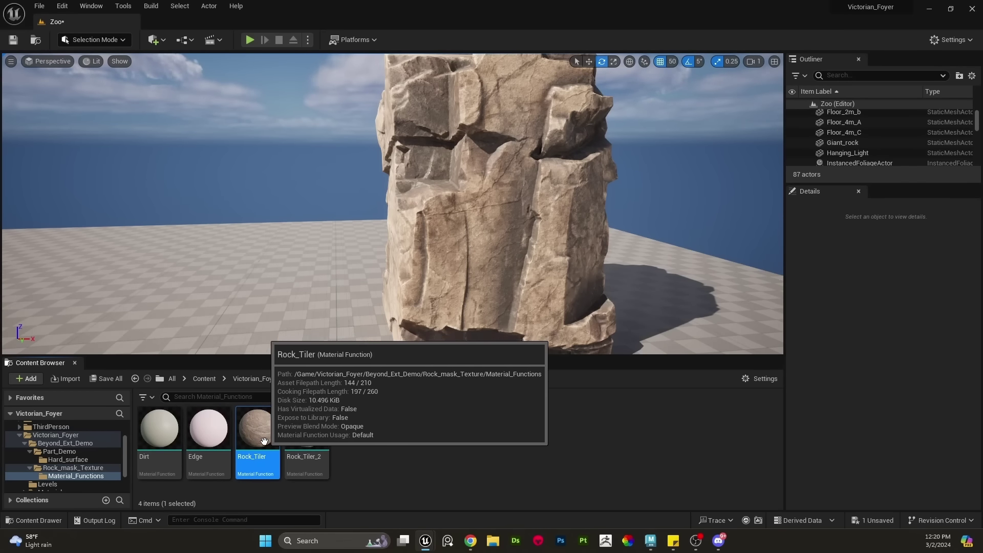
pyautogui.click(291, 434)
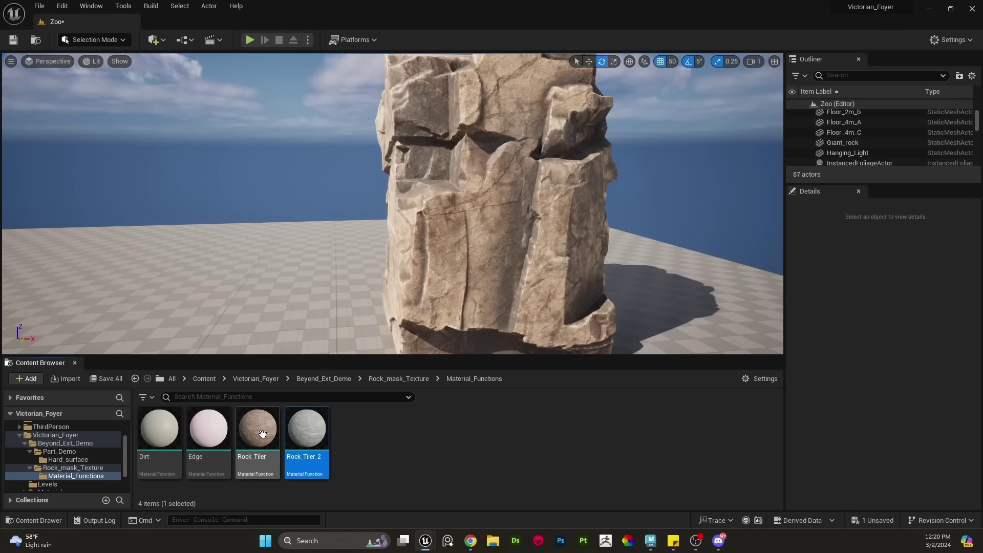
pyautogui.press('Left')
pyautogui.press('Right')
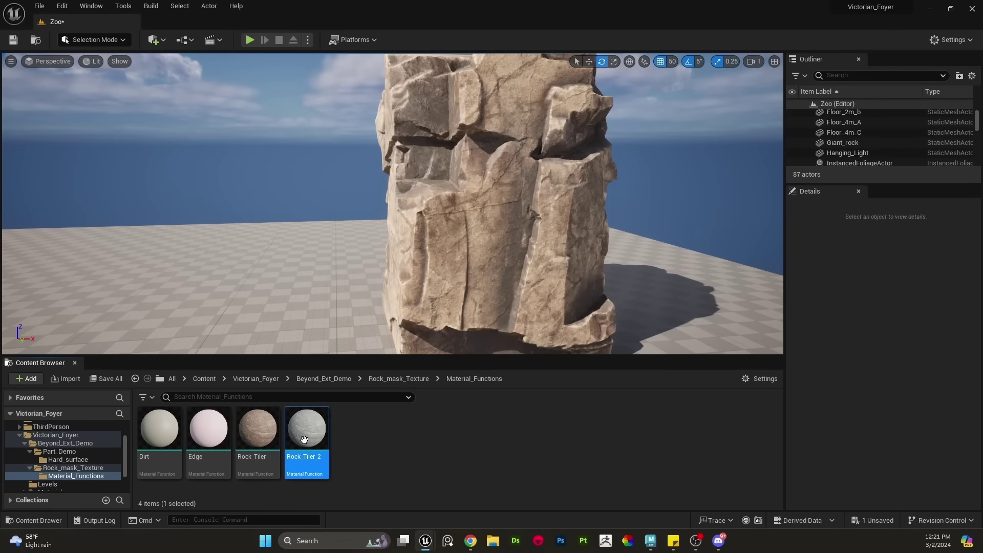
# Open the Edge and Dirt material functions one after the other, examine their color parameter graphs, and close them
pyautogui.doubleClick(207, 442)
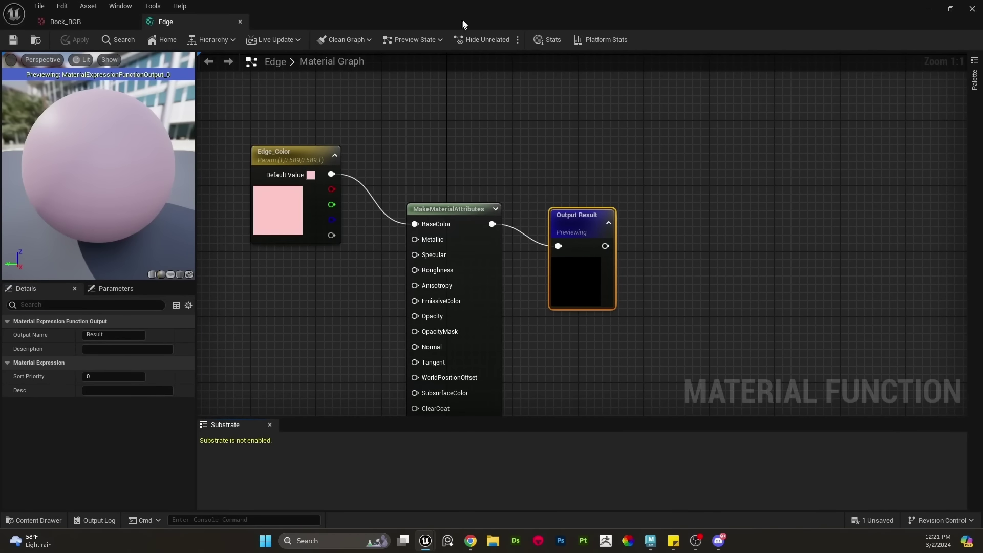
pyautogui.moveTo(463, 25); pyautogui.dragTo(0, 167)
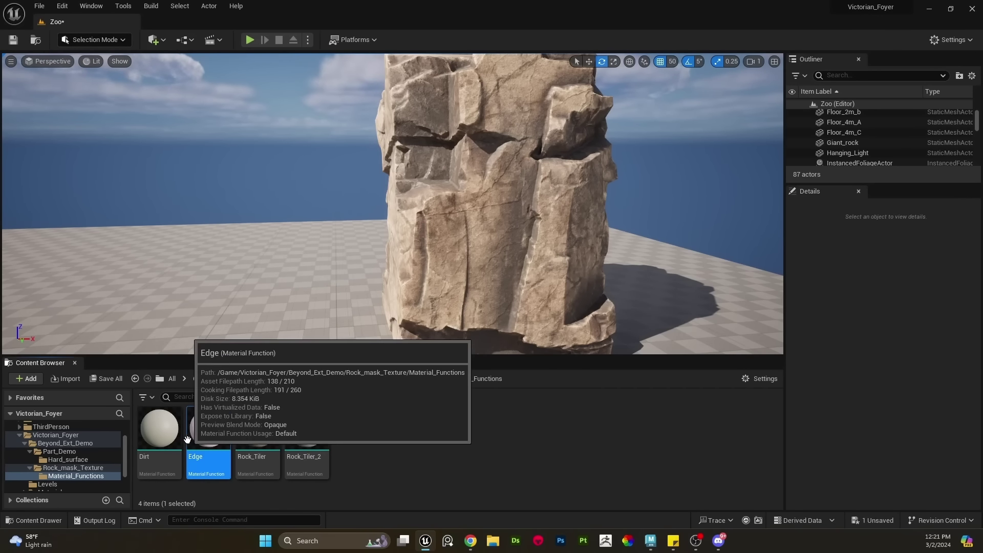
pyautogui.click(162, 435)
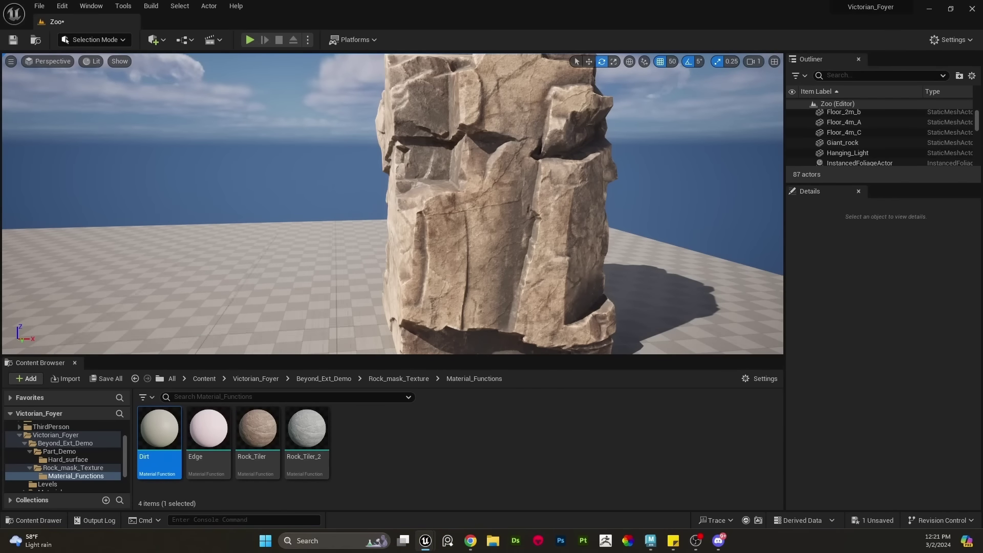
pyautogui.moveTo(0, 389); pyautogui.dragTo(486, 2)
pyautogui.moveTo(230, 253); pyautogui.dragTo(312, 237, button='right')
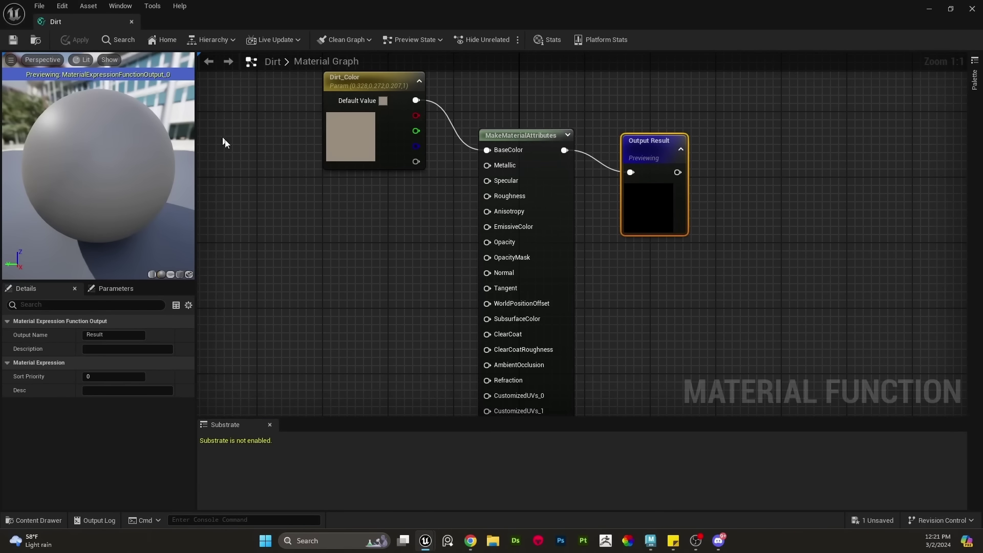
pyautogui.click(979, 10)
# Return to the Rock_mask_Texture folder and lower the giant rock to a Z location of 150
pyautogui.moveTo(526, 235); pyautogui.dragTo(543, 236, button='right')
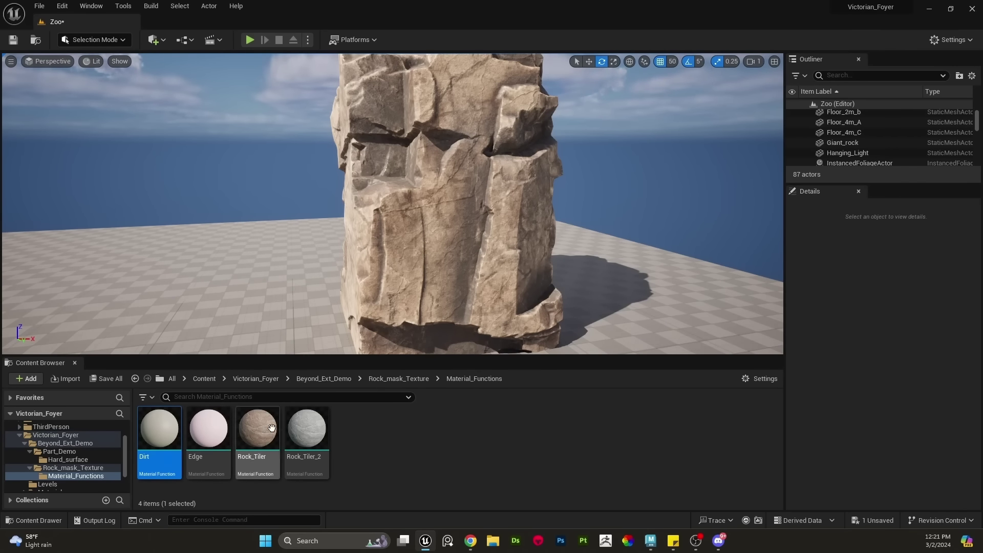
pyautogui.click(451, 255)
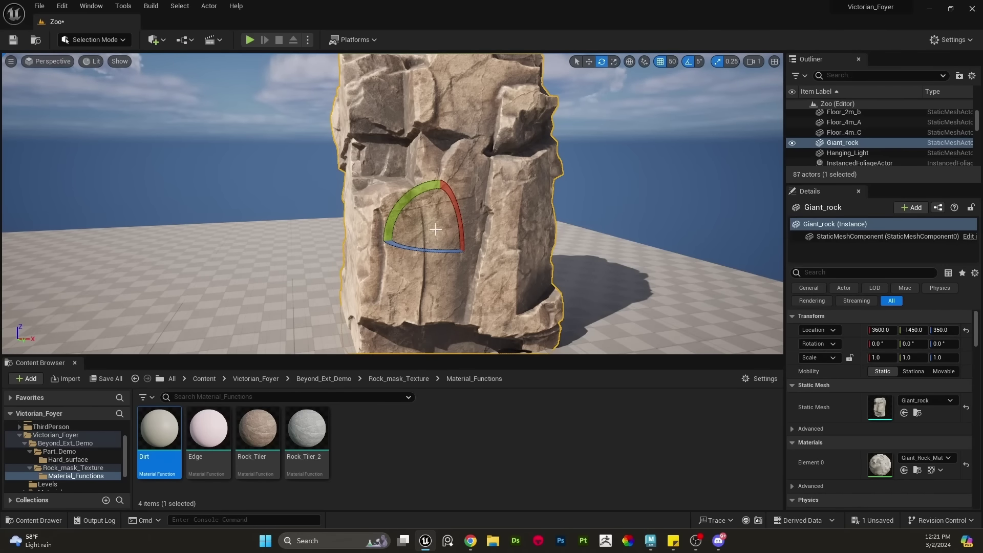
pyautogui.moveTo(405, 198)
pyautogui.mouseDown()
pyautogui.moveTo(429, 184)
pyautogui.moveTo(407, 197)
pyautogui.mouseUp()
pyautogui.click(67, 468)
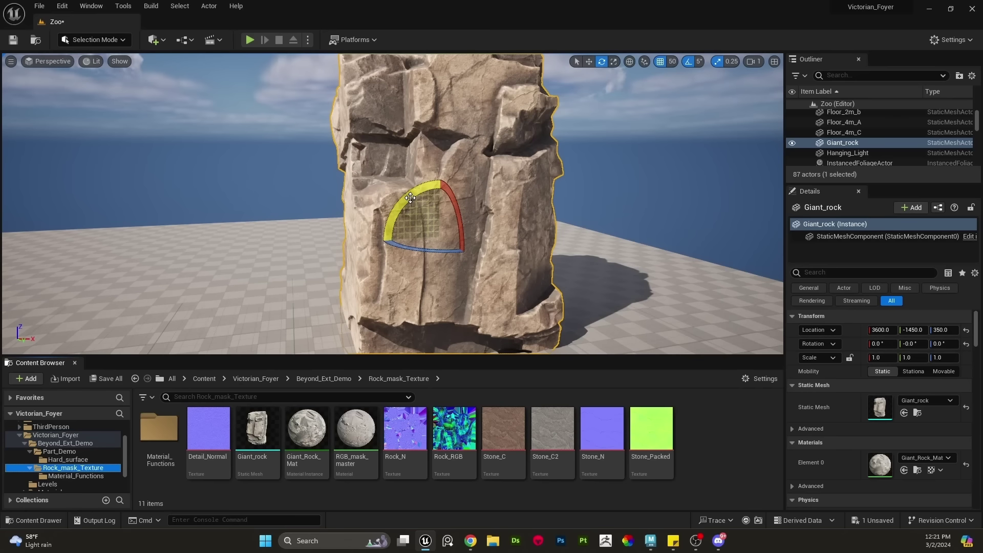
pyautogui.click(159, 435)
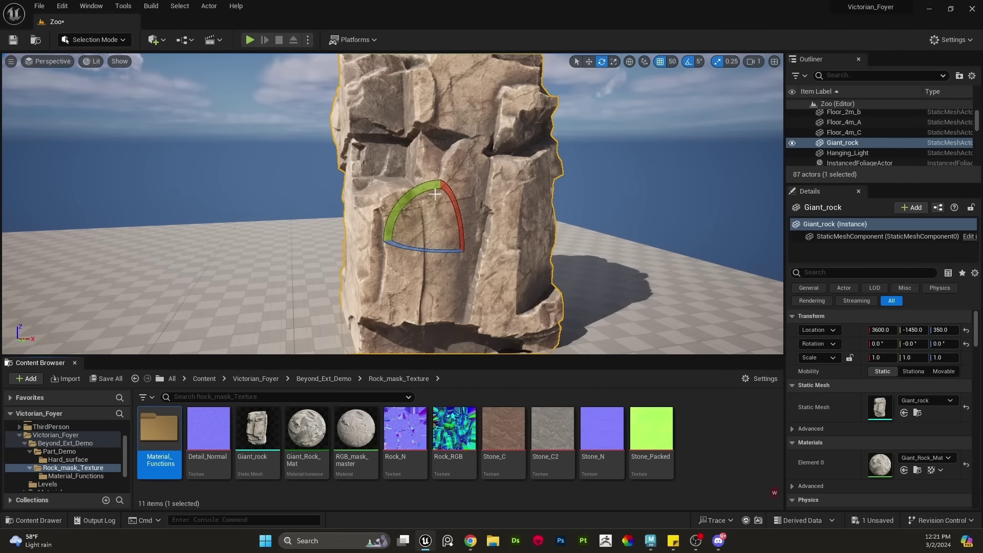
pyautogui.press('w')
pyautogui.moveTo(438, 193); pyautogui.dragTo(441, 253)
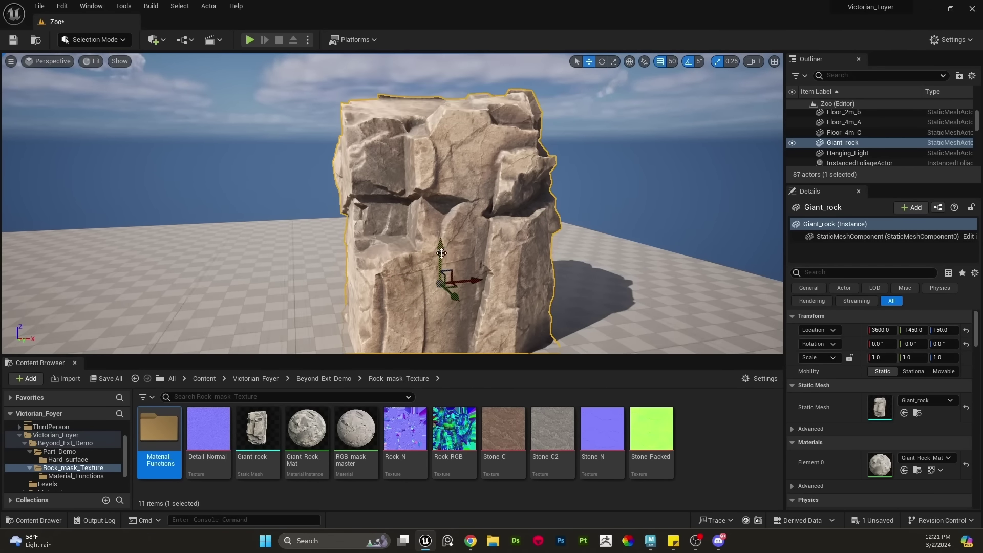
pyautogui.moveTo(441, 252); pyautogui.dragTo(414, 273, button='right')
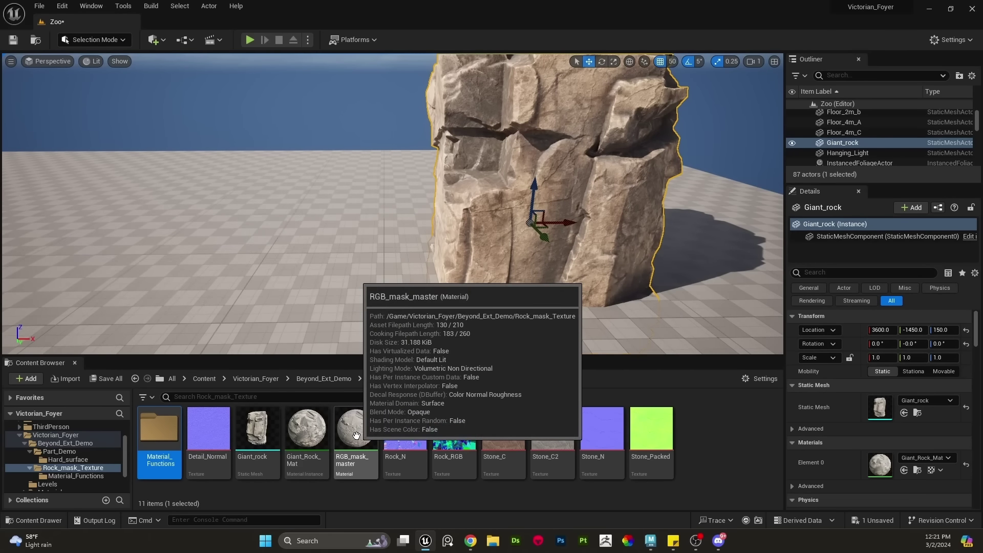
# Open the RGB_mask_master material and enlarge its graph area to show the texture mask and material blend nodes
pyautogui.doubleClick(357, 435)
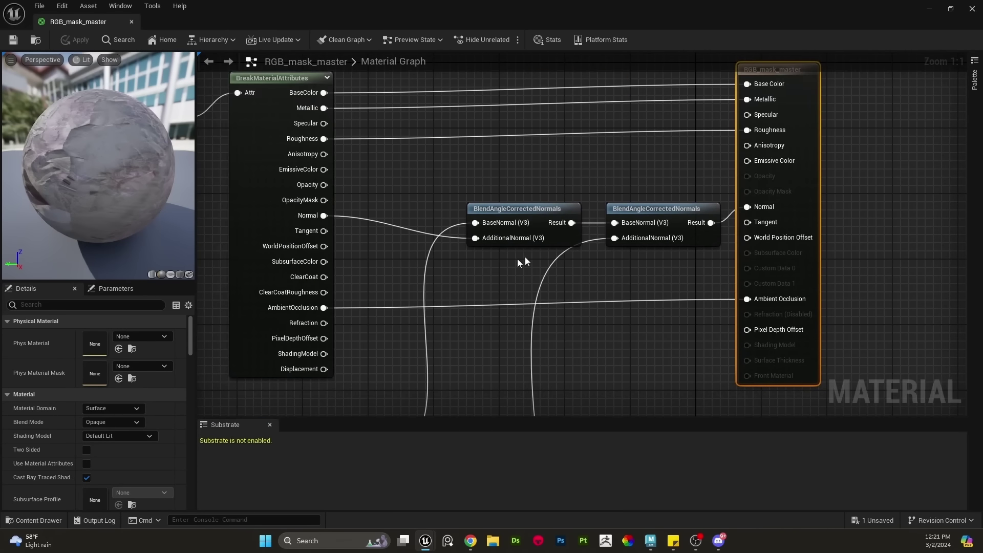
pyautogui.scroll(-5, 524, 262)
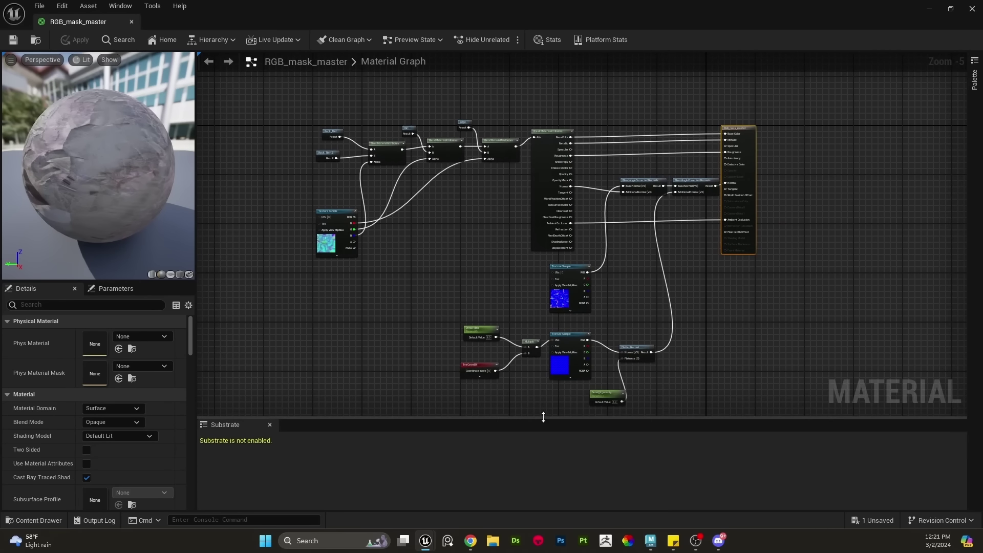
pyautogui.moveTo(541, 417); pyautogui.dragTo(541, 475)
pyautogui.scroll(5, 447, 261)
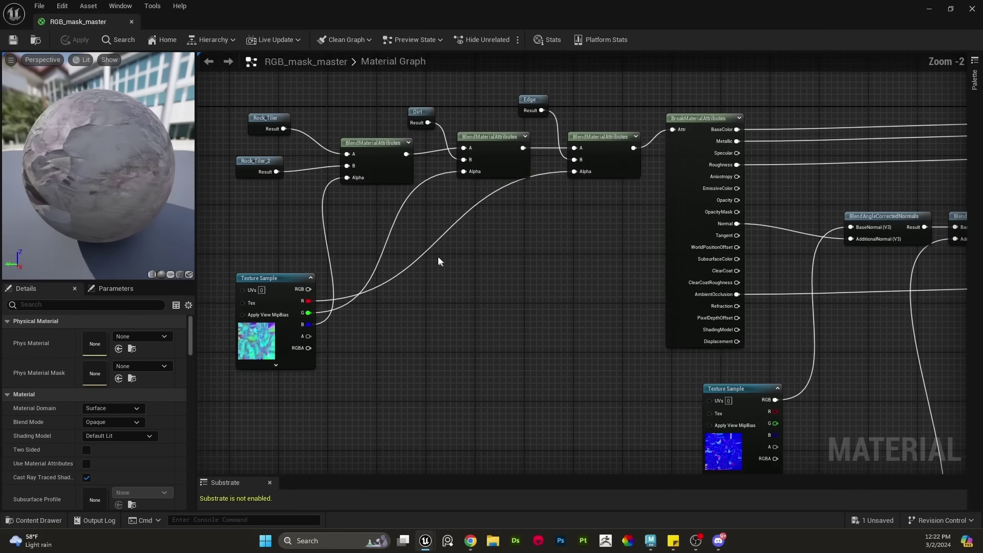
# Rearrange the Rock_Tiler and Rock_Tiler_2 nodes one above the other, ahead of the first BlendMaterialAttributes node
pyautogui.moveTo(342, 162); pyautogui.dragTo(318, 155)
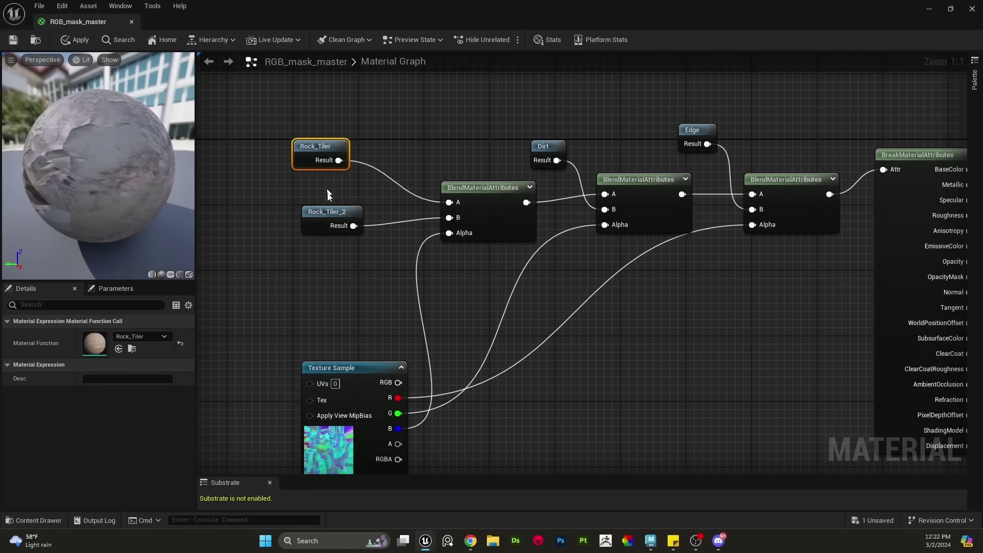
pyautogui.click(332, 211)
pyautogui.moveTo(333, 211); pyautogui.dragTo(325, 204)
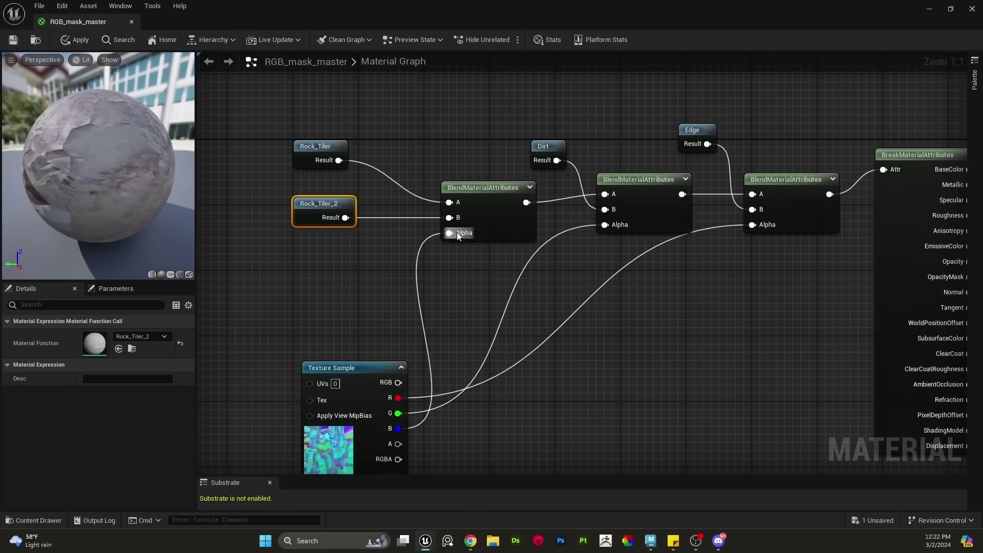
pyautogui.moveTo(456, 233); pyautogui.dragTo(436, 347)
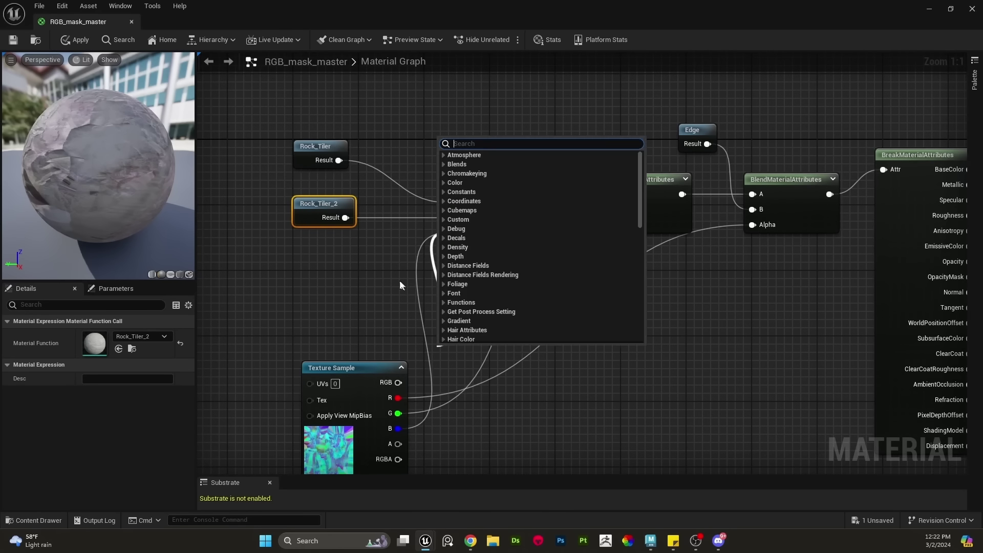
pyautogui.click(429, 261)
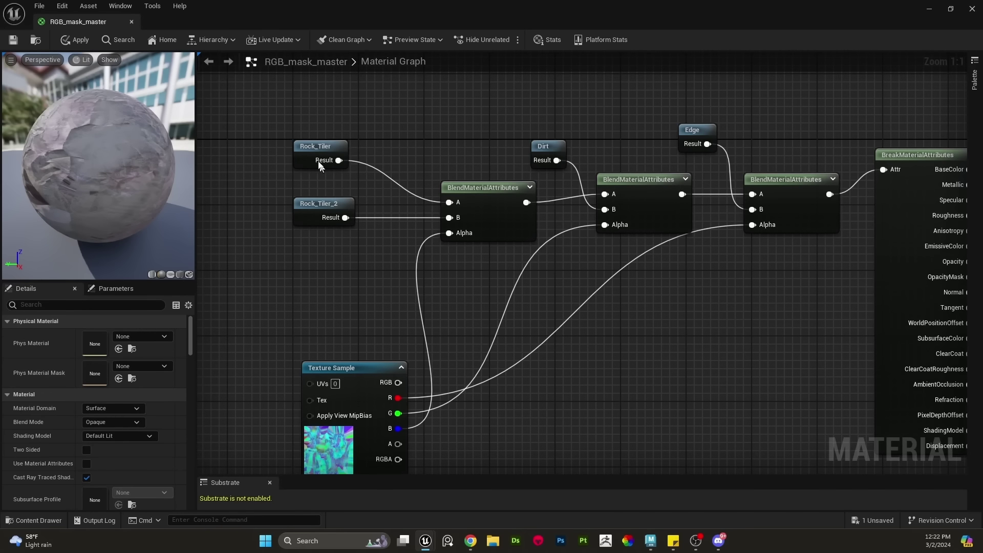
pyautogui.moveTo(323, 160); pyautogui.dragTo(323, 144)
pyautogui.moveTo(321, 207); pyautogui.dragTo(314, 207)
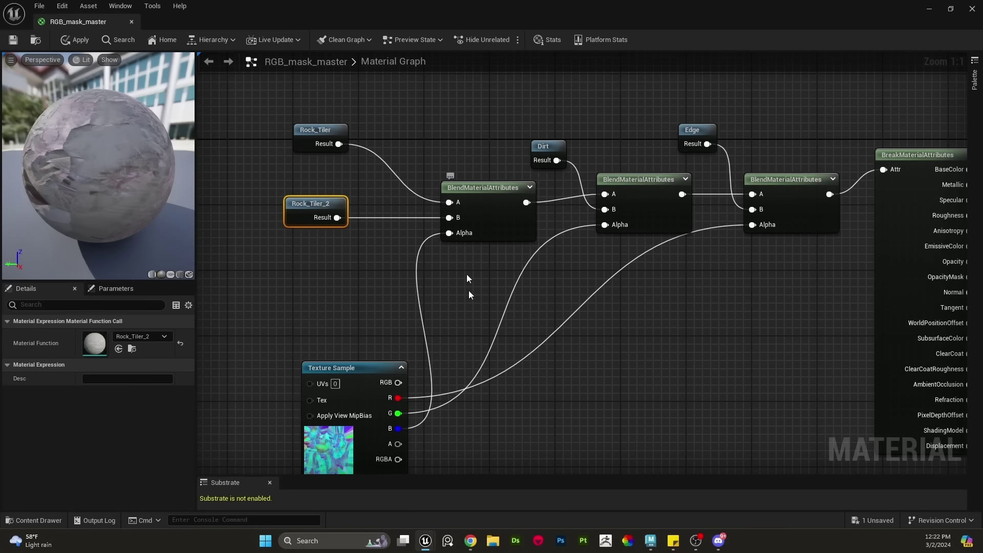
pyautogui.moveTo(306, 135); pyautogui.dragTo(297, 137)
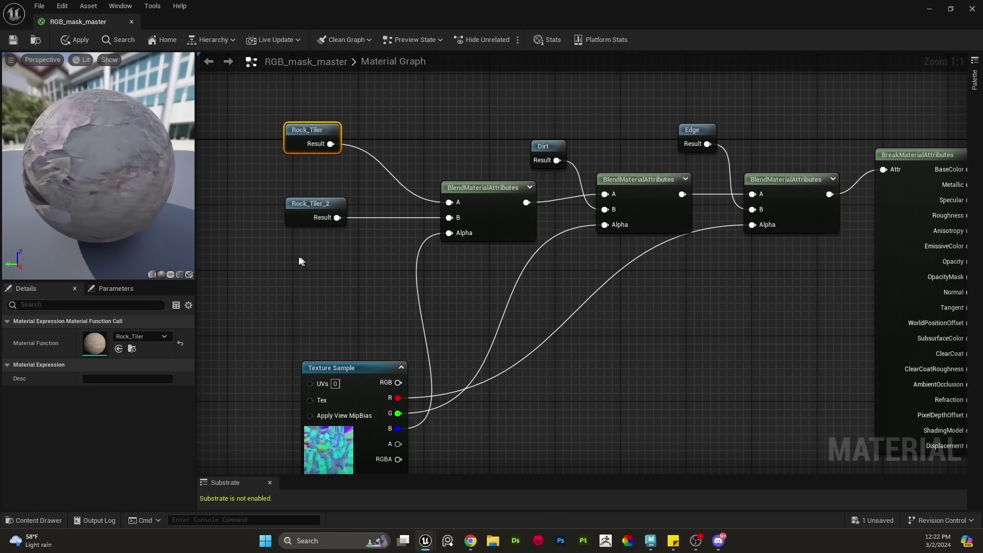
# Shift the Rock_Tiler_2 and Rock_Tiler nodes slightly farther from the first BlendMaterialAttributes node
pyautogui.moveTo(310, 212); pyautogui.dragTo(302, 220)
pyautogui.moveTo(310, 132); pyautogui.dragTo(293, 132)
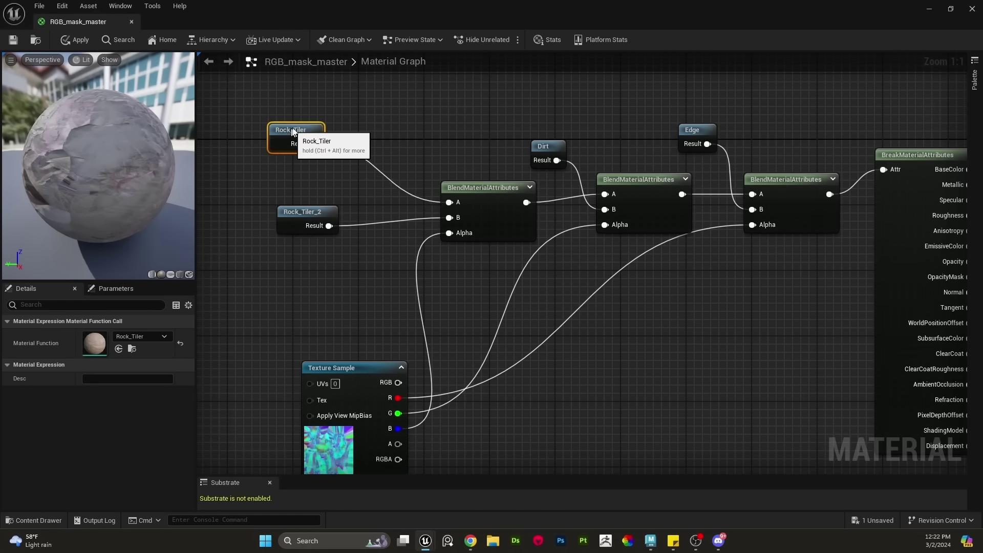
pyautogui.moveTo(464, 318); pyautogui.dragTo(401, 303, button='right')
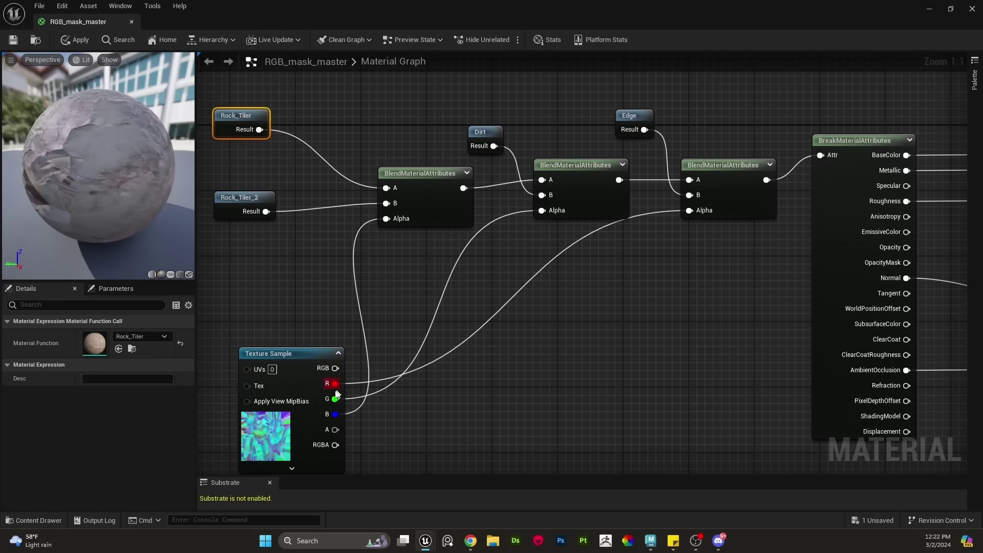
# Lower the last BlendMaterialAttributes node slightly and reposition the Dirt and Edge nodes at matching heights above the blend chain
pyautogui.click(592, 203)
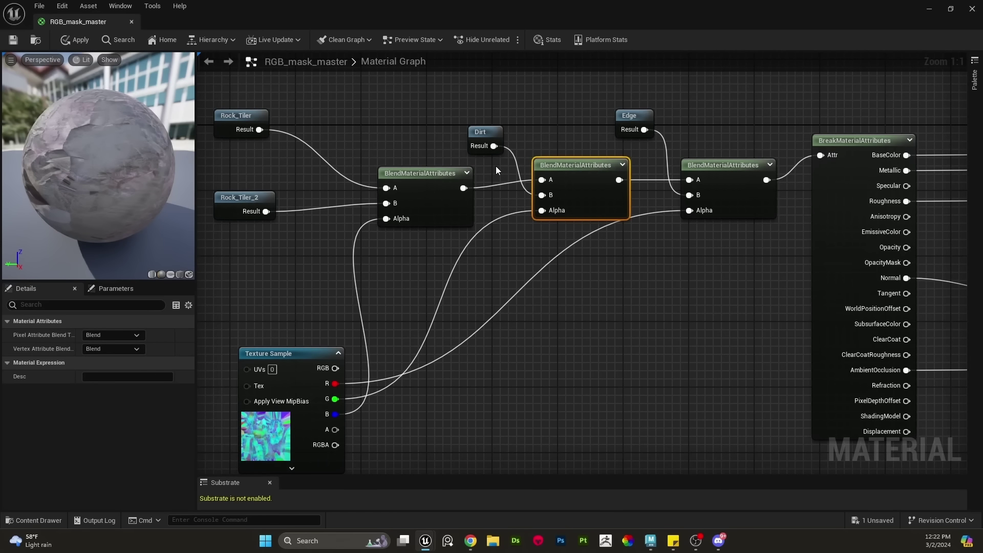
pyautogui.moveTo(371, 420); pyautogui.dragTo(309, 405, button='right')
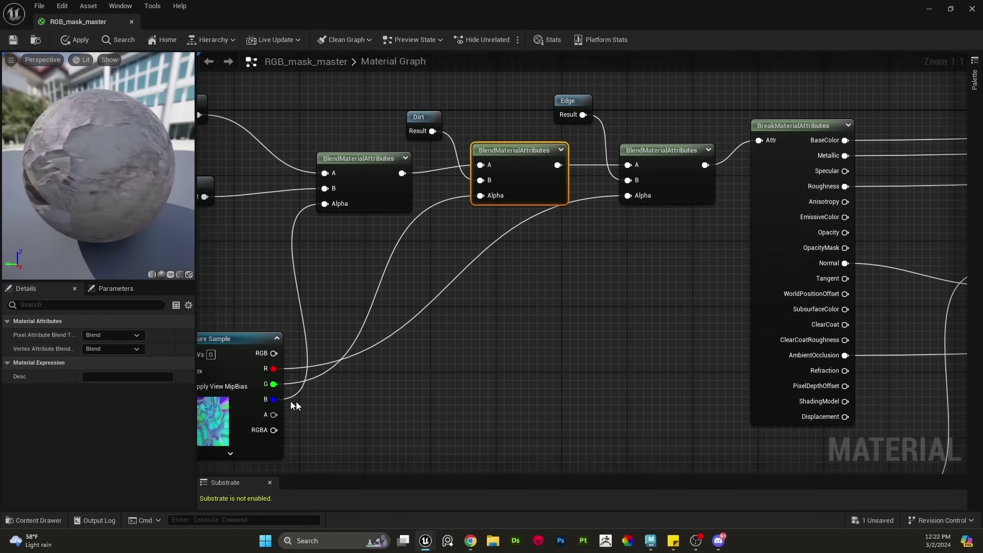
pyautogui.moveTo(662, 167); pyautogui.dragTo(662, 176)
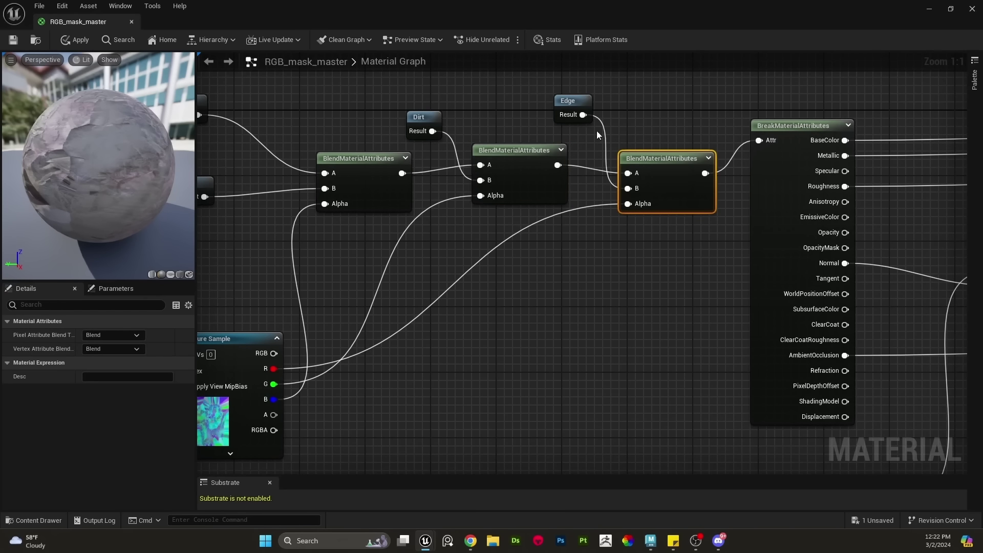
pyautogui.click(567, 99)
pyautogui.moveTo(632, 114); pyautogui.dragTo(634, 125, button='right')
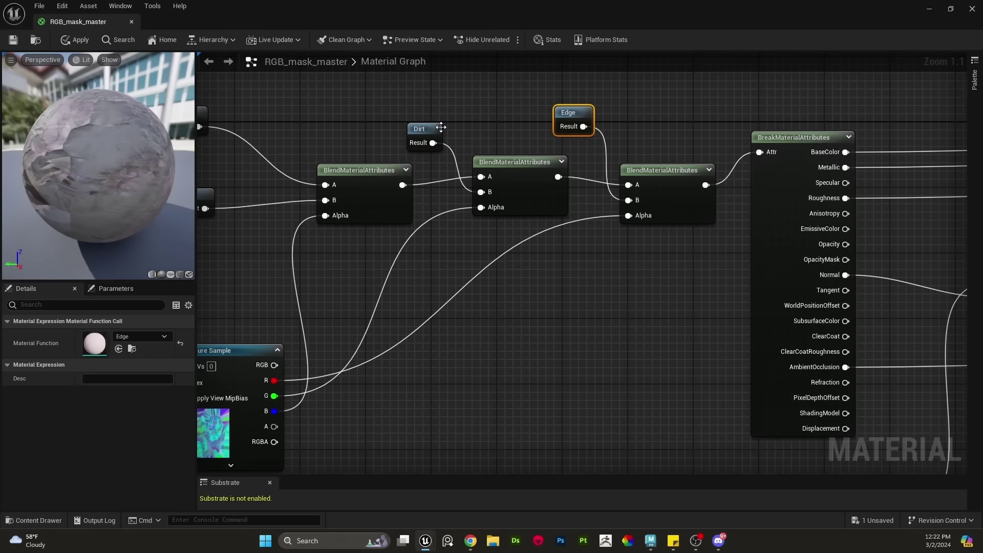
pyautogui.moveTo(441, 127); pyautogui.dragTo(427, 122)
pyautogui.moveTo(576, 110); pyautogui.dragTo(576, 119)
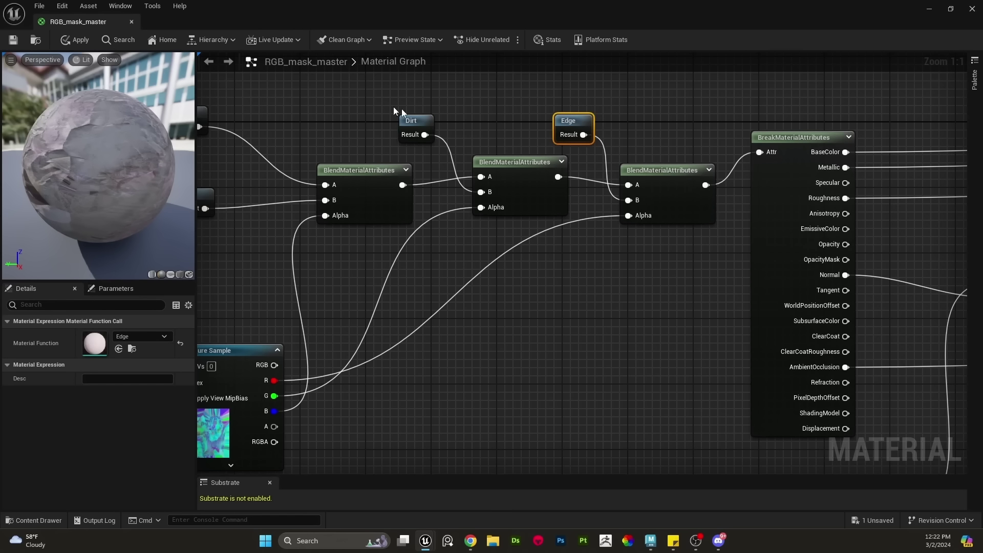
# Trace the graph from the material blend chain through BreakMaterialAttributes and the normal blends to the RGB_mask_master output, and back
pyautogui.moveTo(333, 149); pyautogui.dragTo(418, 163, button='right')
pyautogui.moveTo(644, 264); pyautogui.dragTo(553, 255, button='right')
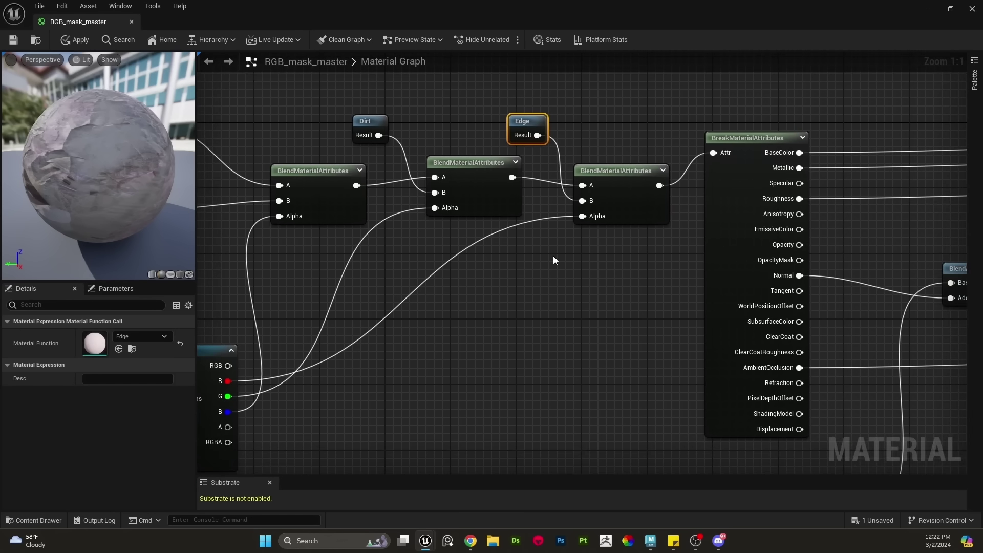
pyautogui.scroll(-3, 553, 256)
pyautogui.moveTo(651, 290); pyautogui.dragTo(527, 284, button='right')
pyautogui.moveTo(646, 325); pyautogui.dragTo(545, 283, button='right')
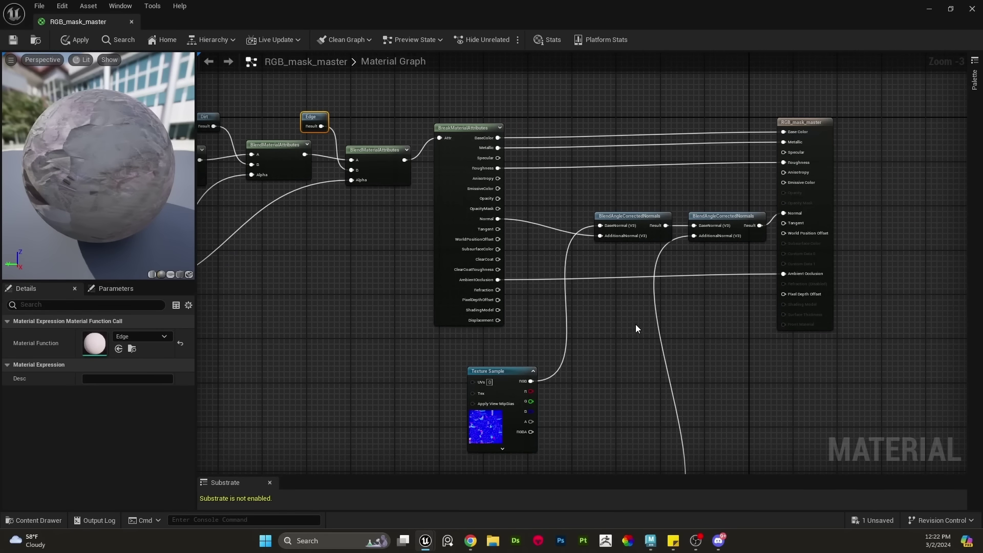
pyautogui.moveTo(667, 332); pyautogui.dragTo(599, 306, button='right')
pyautogui.scroll(1, 622, 289)
pyautogui.scroll(-1, 598, 306)
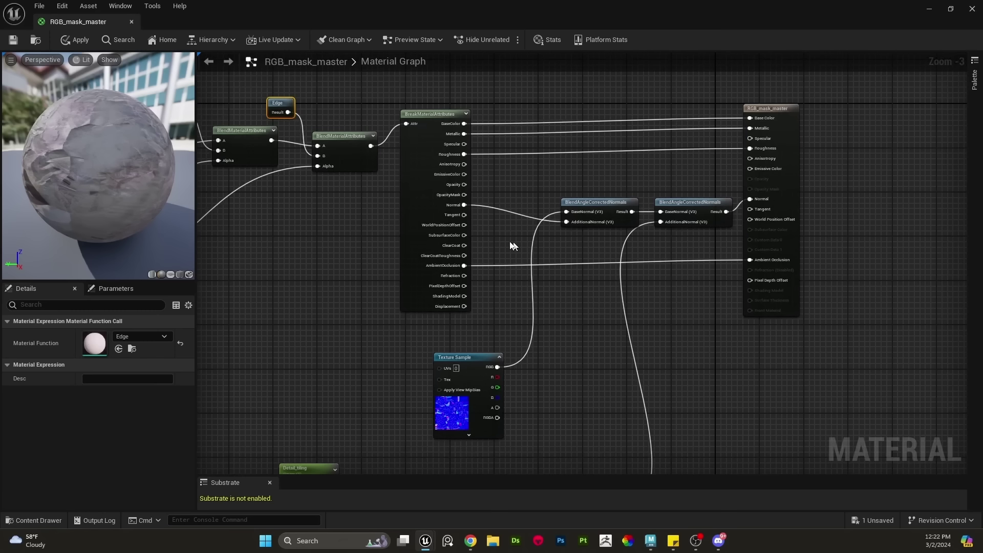
pyautogui.moveTo(569, 209); pyautogui.dragTo(631, 221, button='right')
pyautogui.moveTo(443, 172); pyautogui.dragTo(556, 293, button='right')
pyautogui.moveTo(389, 242); pyautogui.dragTo(540, 272, button='right')
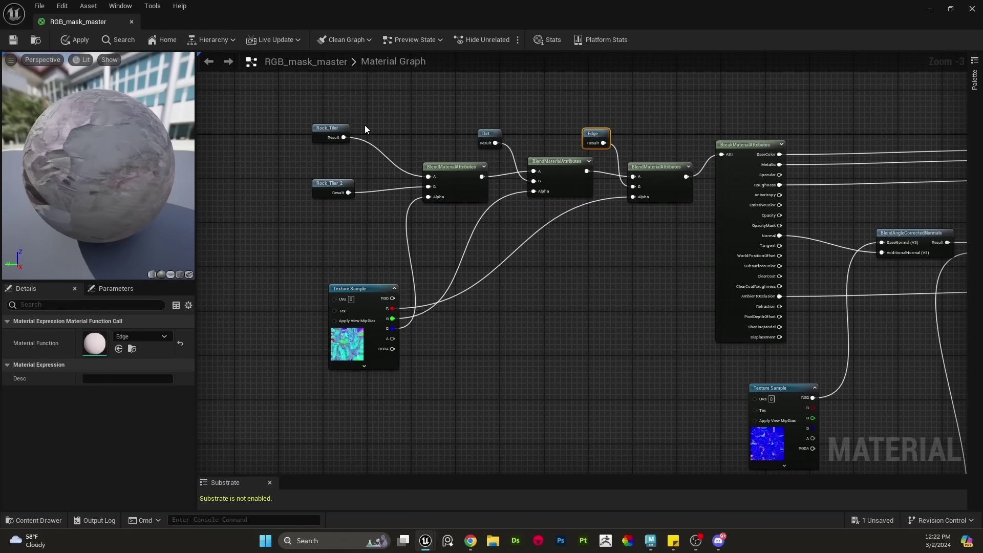
# Move the Rock_N normal texture sample directly beneath the Rock_RGB mask texture sample
pyautogui.moveTo(704, 230); pyautogui.dragTo(457, 183, button='right')
pyautogui.moveTo(579, 358); pyautogui.dragTo(647, 309, button='right')
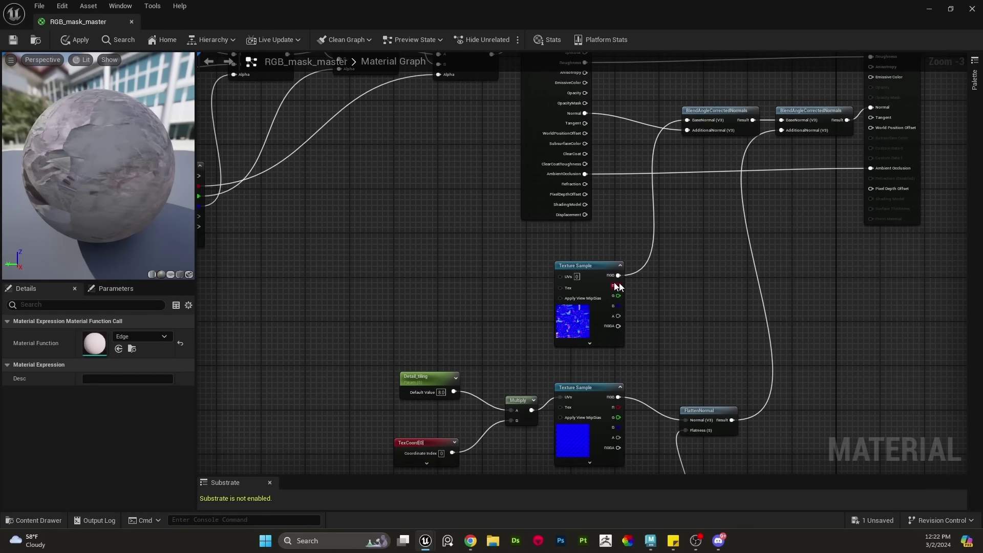
pyautogui.moveTo(595, 290); pyautogui.dragTo(279, 281)
pyautogui.moveTo(279, 281); pyautogui.dragTo(446, 279, button='right')
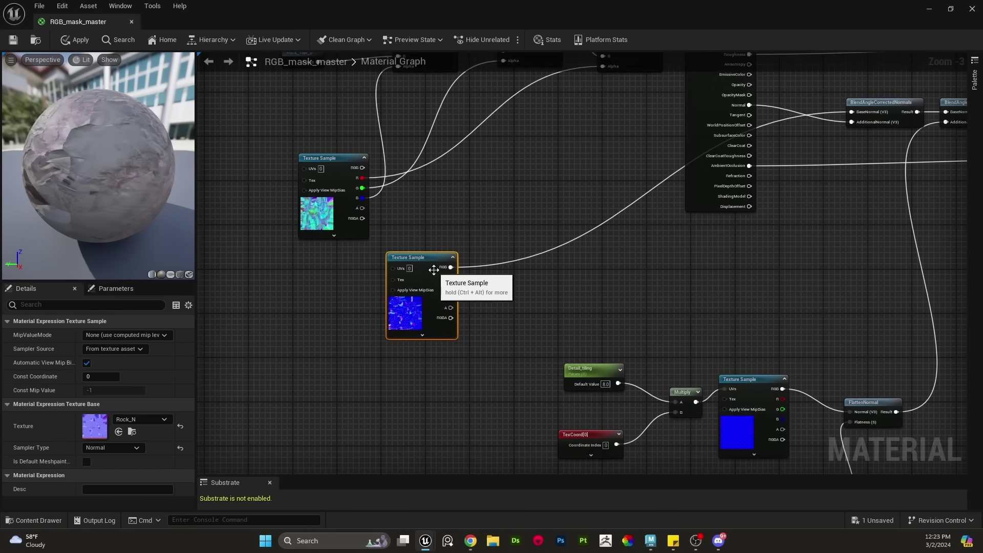
pyautogui.moveTo(446, 279); pyautogui.dragTo(347, 273)
pyautogui.moveTo(385, 245); pyautogui.dragTo(505, 285, button='right')
pyautogui.scroll(2, 486, 281)
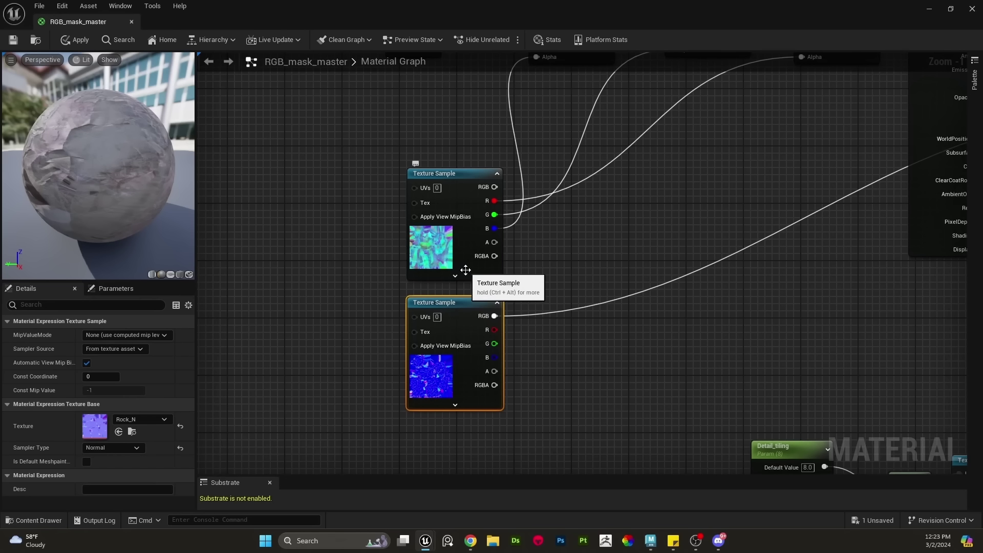
# Select the Rock_RGB and Rock_N texture samples together, move them slightly lower in the graph, and deselect them
pyautogui.click(573, 263)
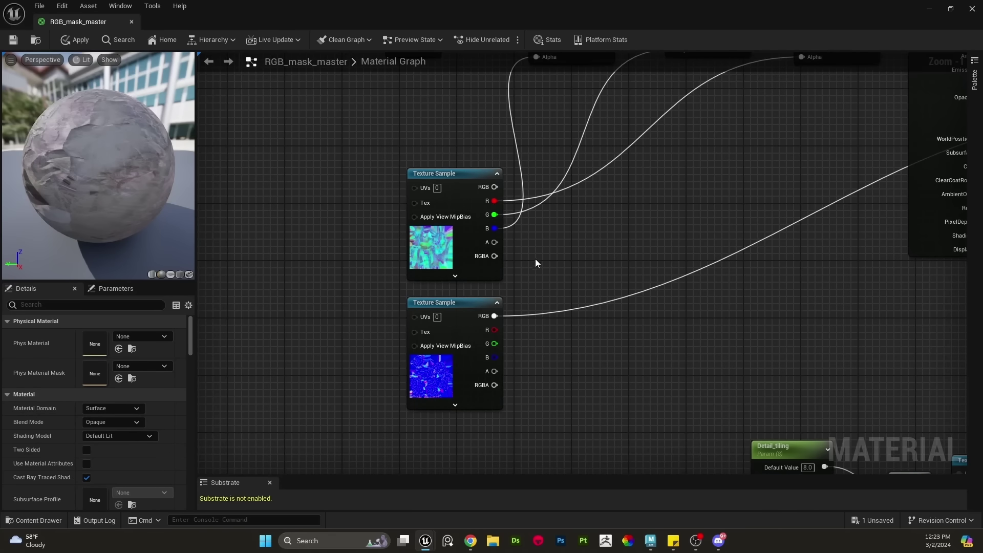
pyautogui.moveTo(361, 214); pyautogui.dragTo(453, 348)
pyautogui.moveTo(449, 259); pyautogui.dragTo(447, 277)
pyautogui.click(530, 308)
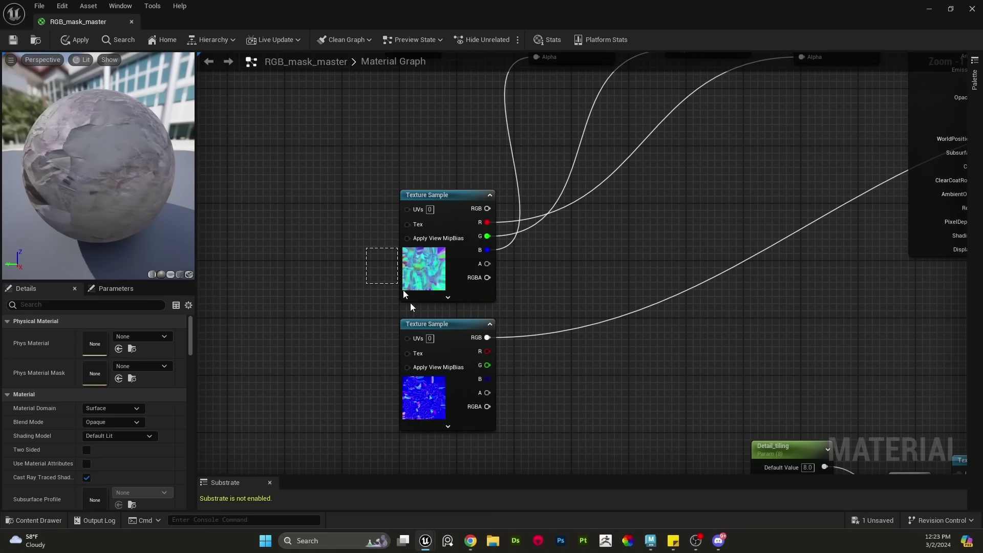
pyautogui.moveTo(410, 303); pyautogui.dragTo(453, 344)
pyautogui.moveTo(459, 287); pyautogui.dragTo(459, 296)
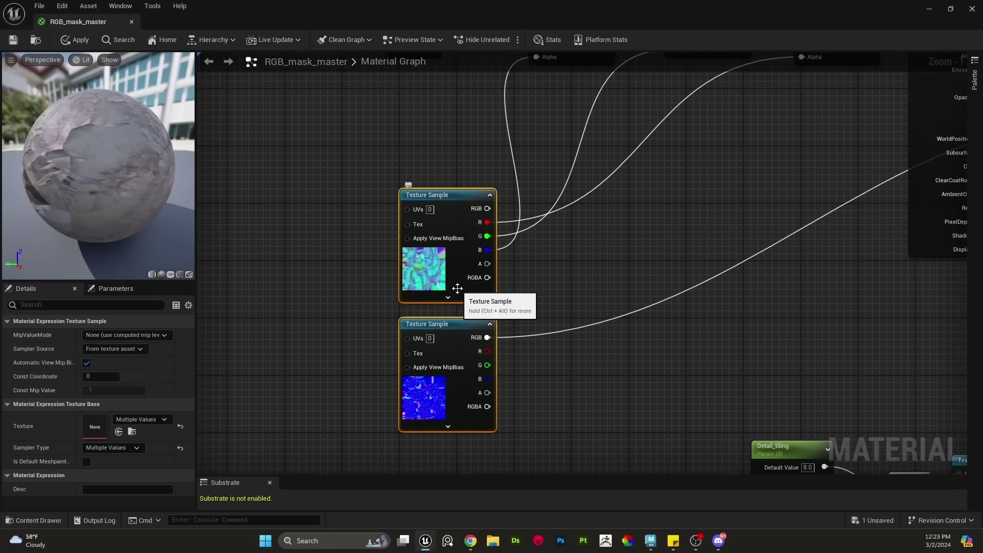
pyautogui.click(525, 302)
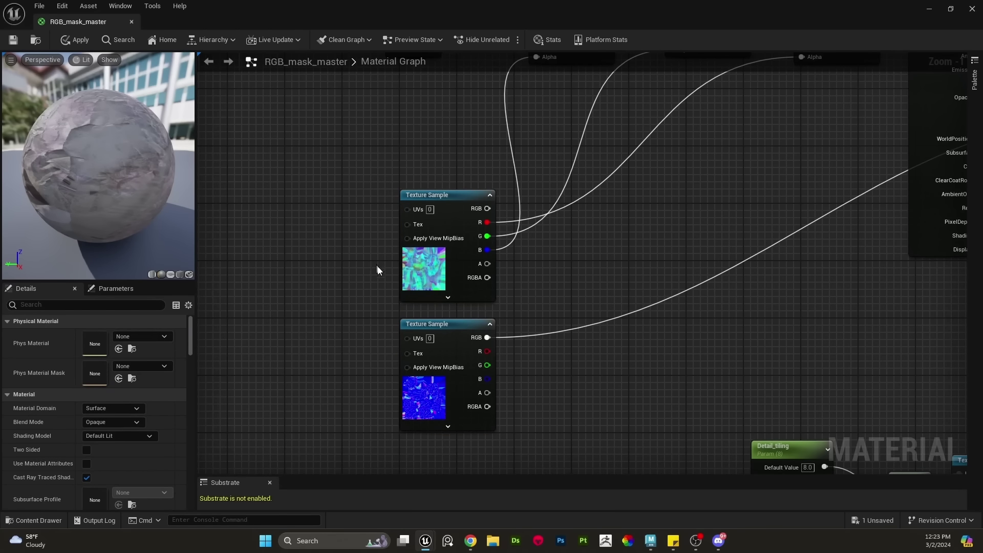
pyautogui.moveTo(377, 270); pyautogui.dragTo(455, 365)
pyautogui.click(552, 323)
# Move the Rock_RGB texture sample closer to the Rock_N sample below it and select both nodes
pyautogui.scroll(-2, 552, 323)
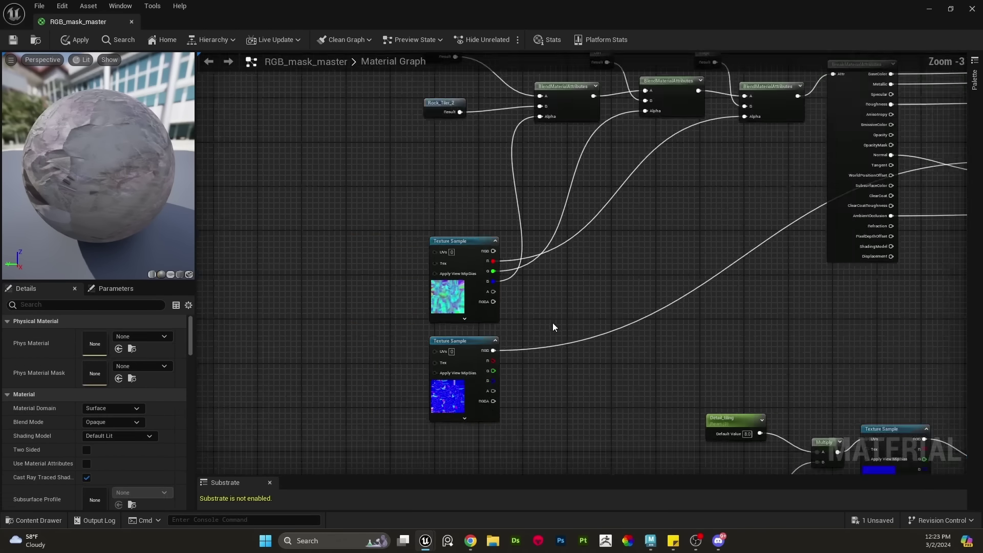
pyautogui.scroll(-1, 552, 323)
pyautogui.scroll(5, 479, 294)
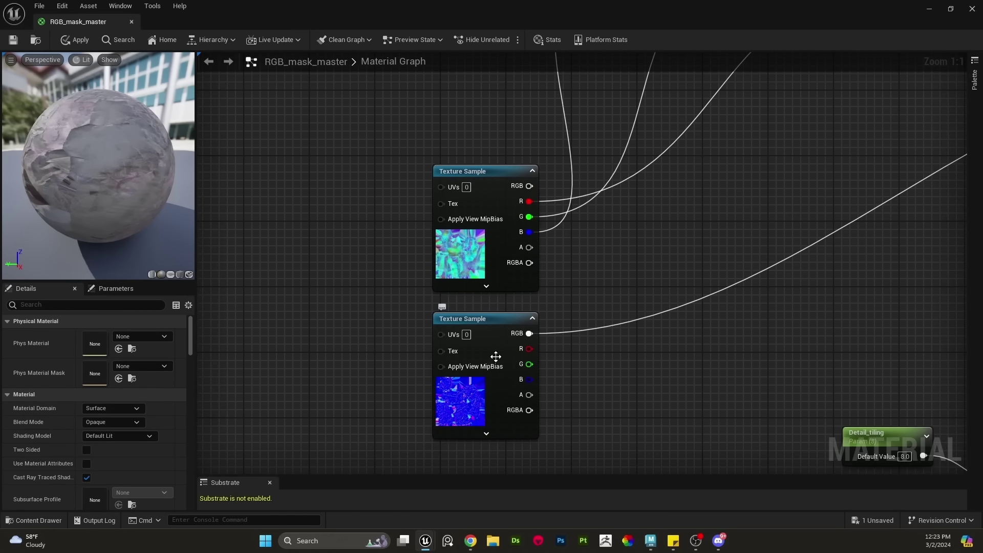
pyautogui.click(495, 357)
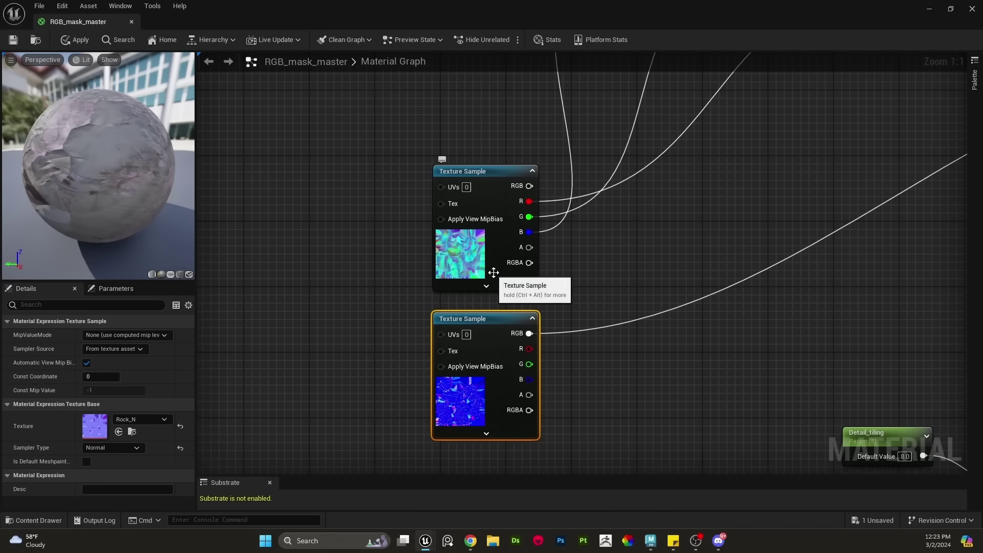
pyautogui.moveTo(492, 272); pyautogui.dragTo(490, 265)
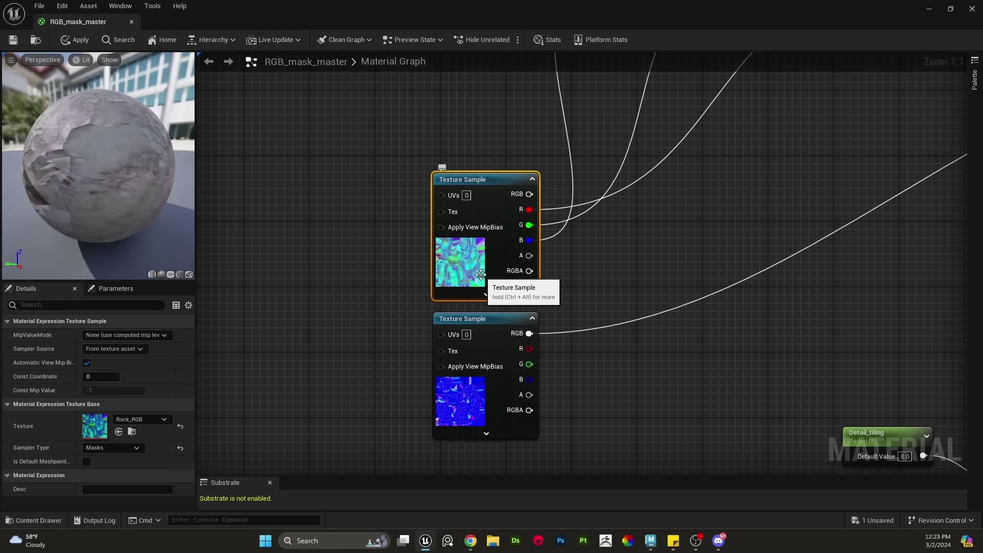
pyautogui.moveTo(400, 283); pyautogui.dragTo(473, 344)
pyautogui.scroll(-3, 686, 370)
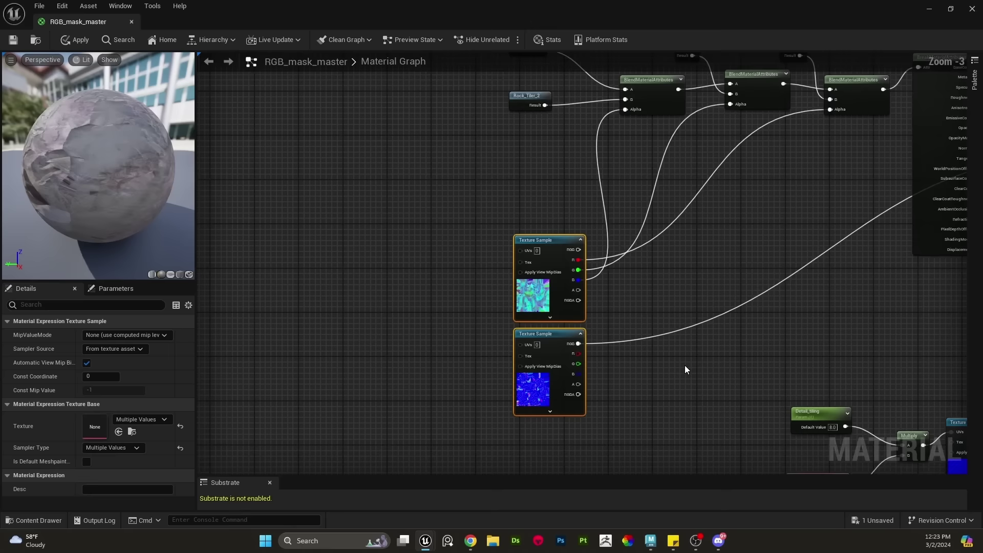
# Highlight the material functions with their blend nodes, then select and frame the detail normal node group to examine it
pyautogui.moveTo(686, 370); pyautogui.dragTo(572, 439, button='right')
pyautogui.moveTo(723, 218); pyautogui.dragTo(278, 78)
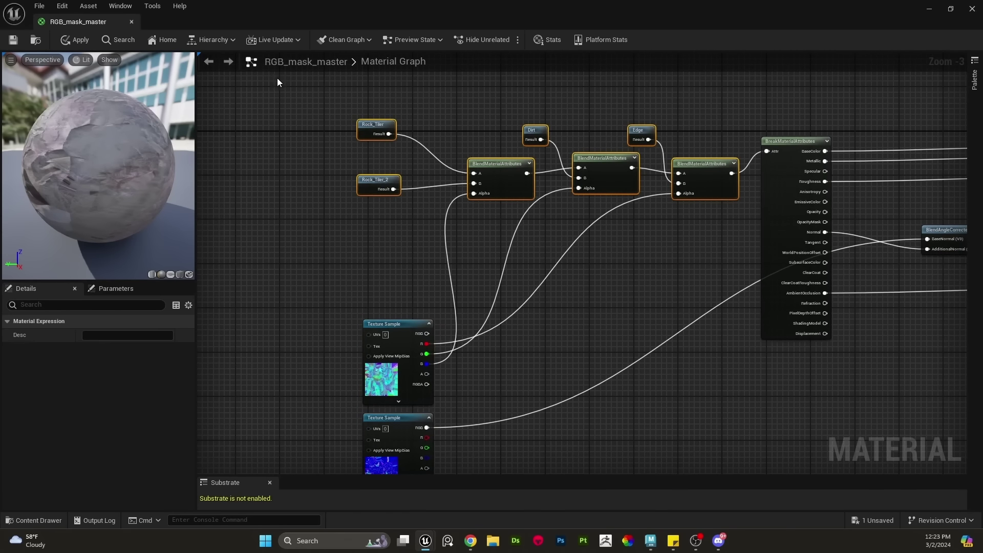
pyautogui.moveTo(593, 335); pyautogui.dragTo(417, 201, button='right')
pyautogui.moveTo(634, 384); pyautogui.dragTo(557, 299, button='right')
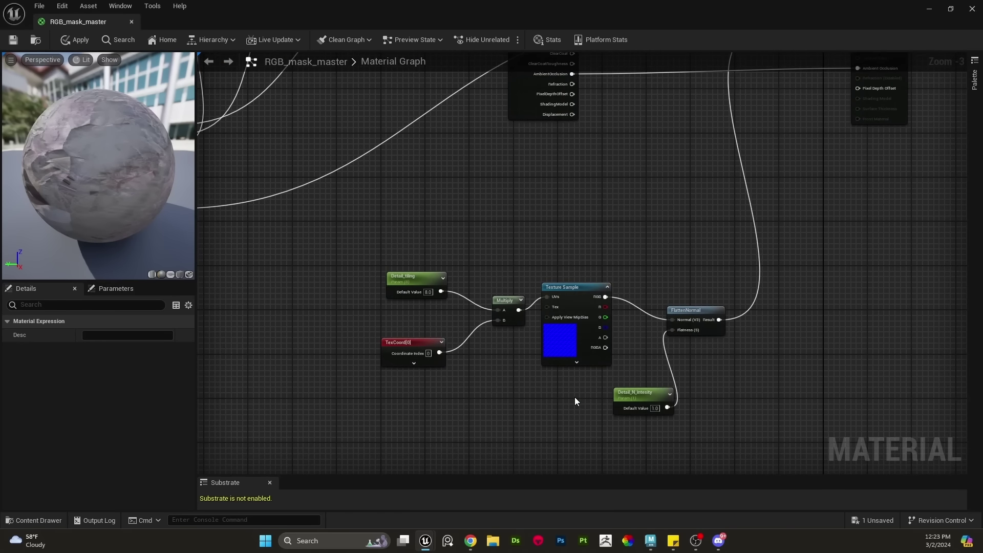
pyautogui.moveTo(370, 259); pyautogui.dragTo(709, 425)
pyautogui.press('f')
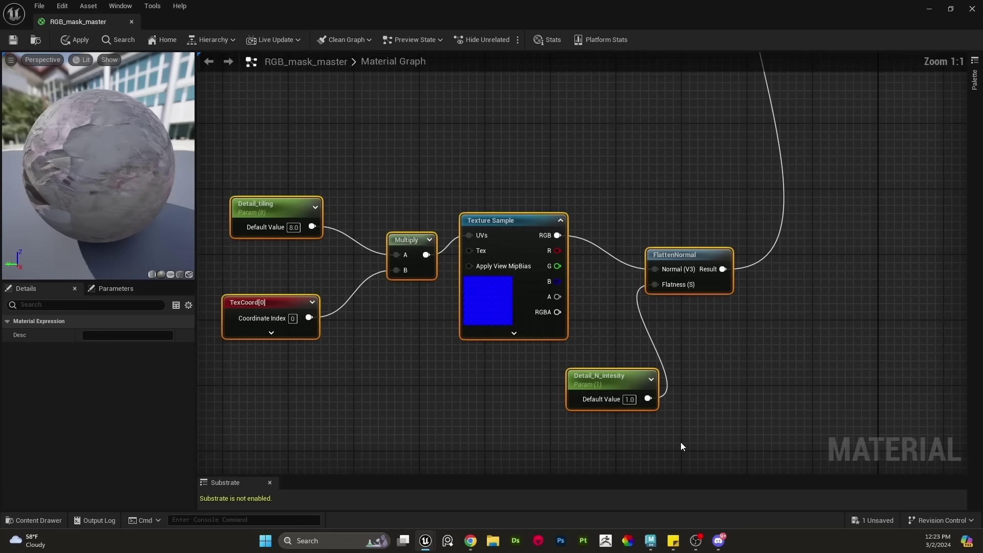
# Move the TexCoord and Detail_tiling nodes closer to the Multiply node and save the material
pyautogui.click(316, 256)
pyautogui.click(287, 301)
pyautogui.moveTo(288, 301); pyautogui.dragTo(296, 293)
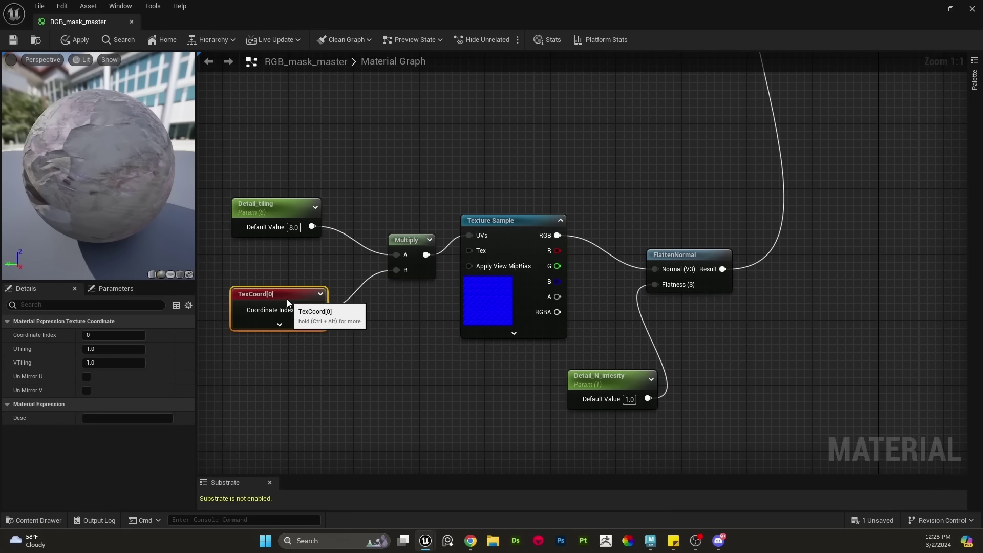
pyautogui.moveTo(289, 215); pyautogui.dragTo(298, 215)
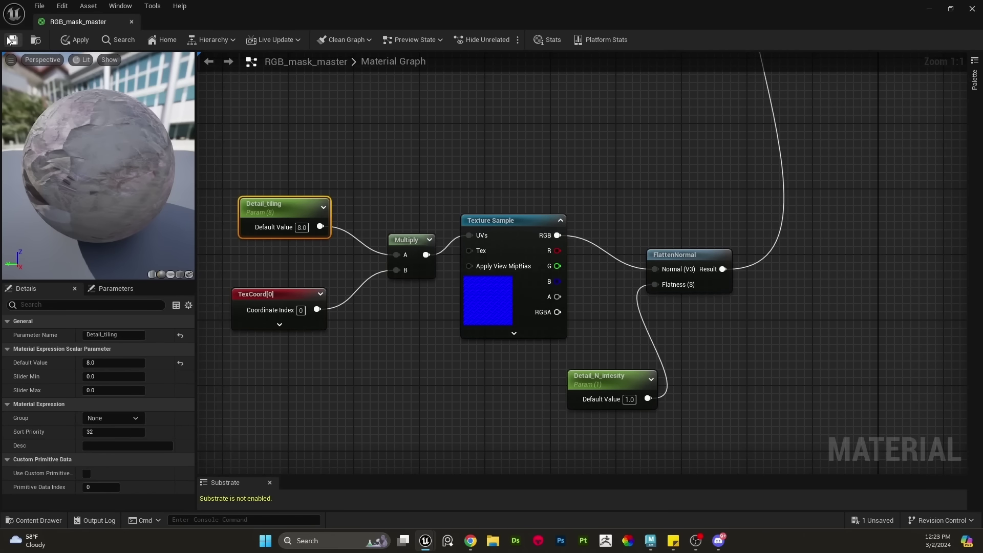
pyautogui.scroll(-5, 343, 261)
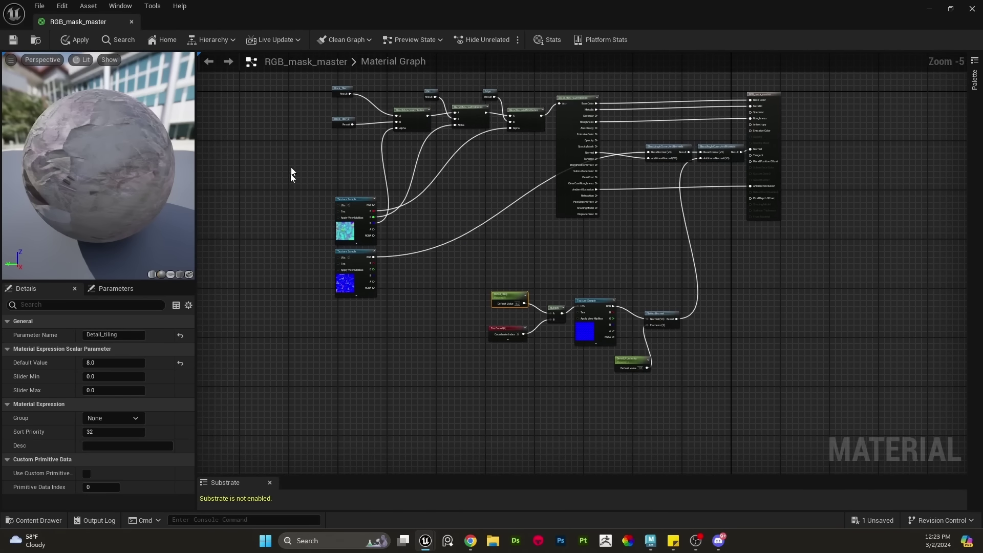
pyautogui.click(13, 42)
# Shift both BlendAngleCorrectedNormals nodes closer to the BreakMaterialAttributes node
pyautogui.scroll(3, 823, 171)
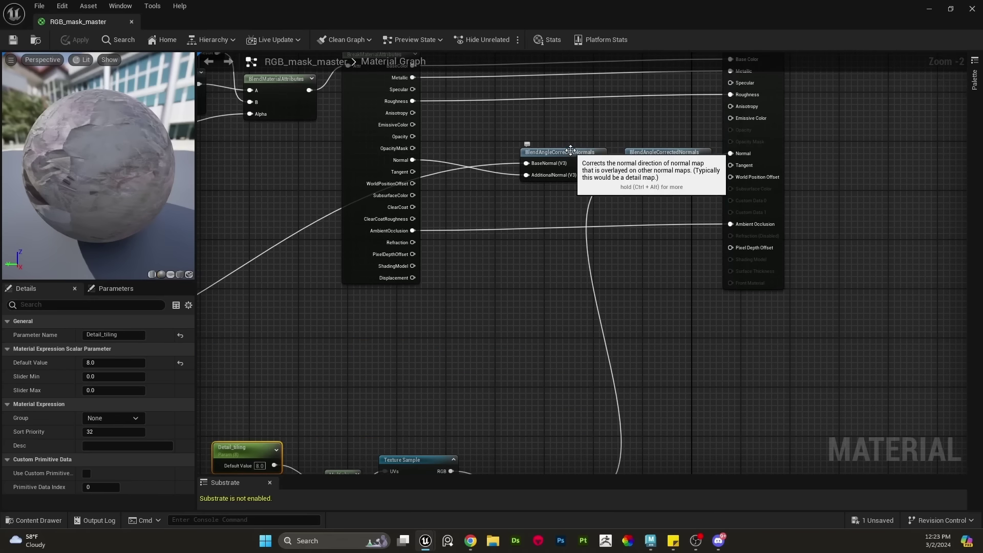
pyautogui.moveTo(570, 151); pyautogui.dragTo(546, 150)
pyautogui.moveTo(664, 155); pyautogui.dragTo(640, 154)
pyautogui.moveTo(674, 138); pyautogui.dragTo(740, 226, button='right')
pyautogui.scroll(-1, 740, 226)
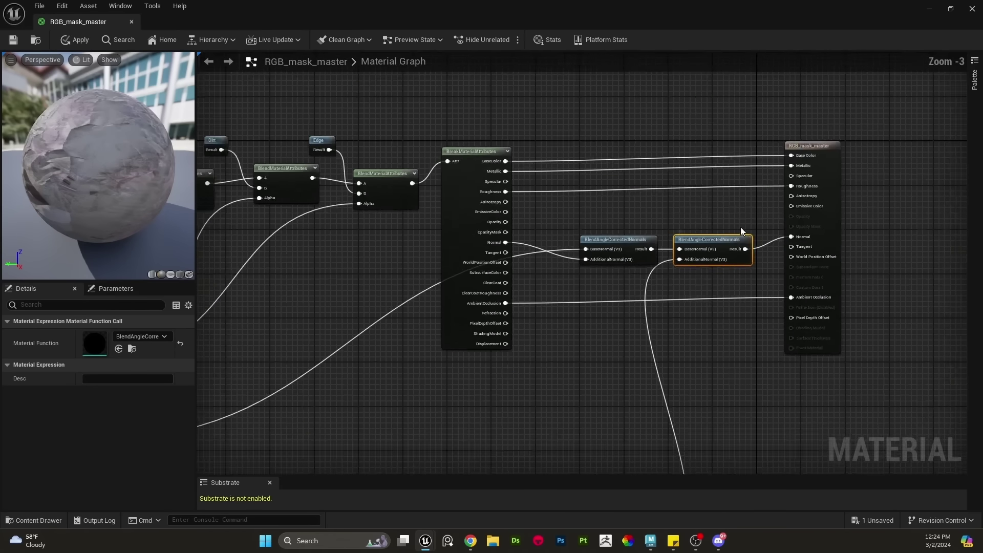
pyautogui.scroll(-3, 741, 230)
pyautogui.moveTo(737, 367); pyautogui.dragTo(667, 350, button='right')
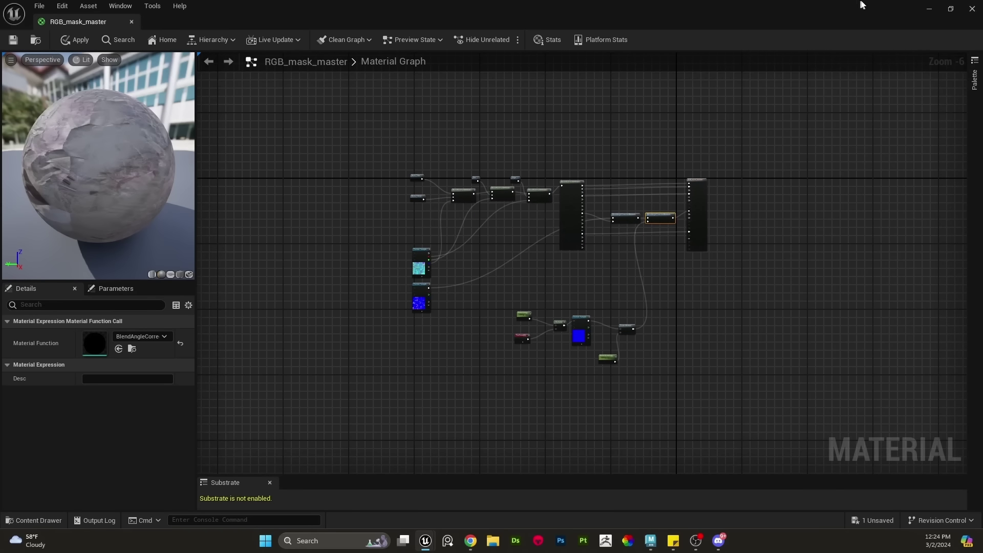
# Close the material editor with its changes applied to the original material, and save the RGB_mask_master asset
pyautogui.click(973, 9)
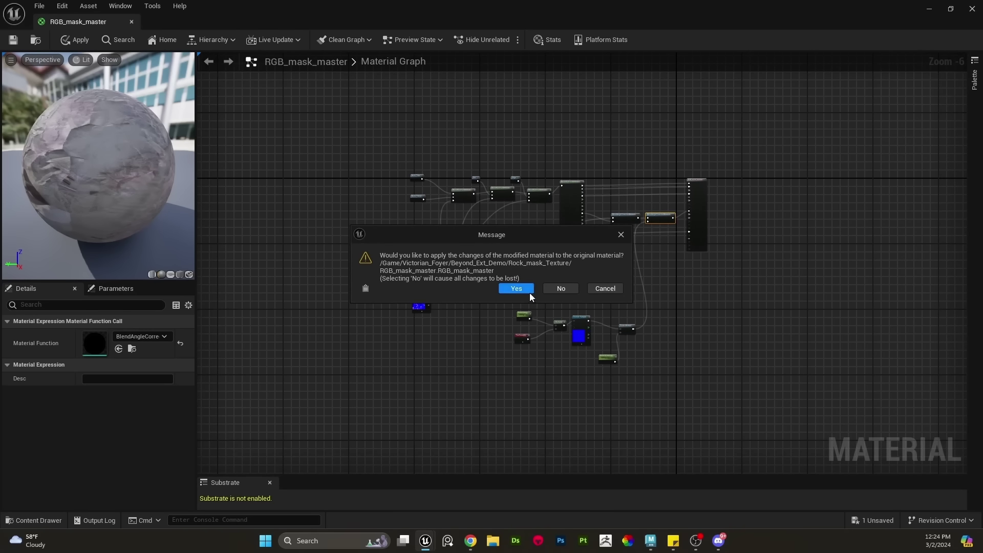
pyautogui.click(517, 289)
pyautogui.rightClick(355, 447)
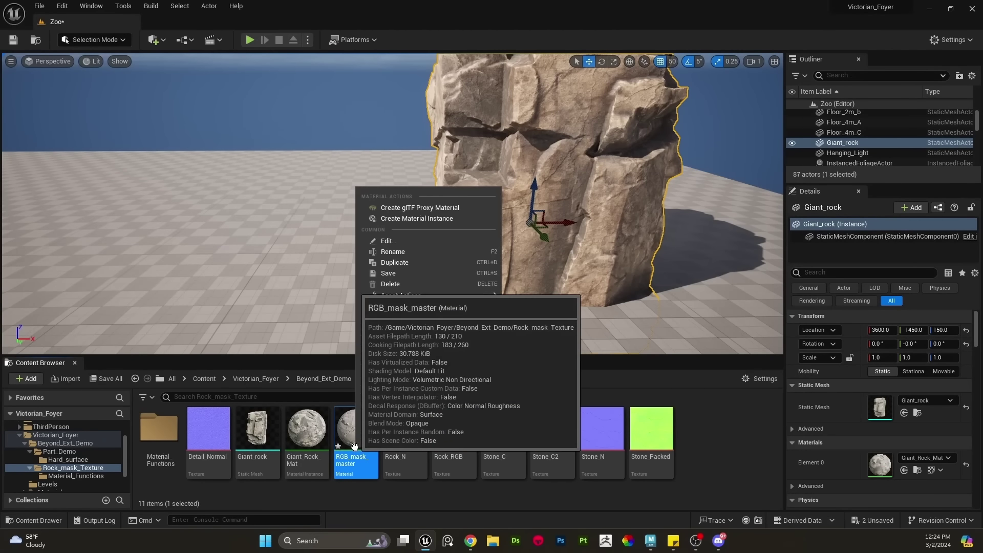
pyautogui.click(401, 274)
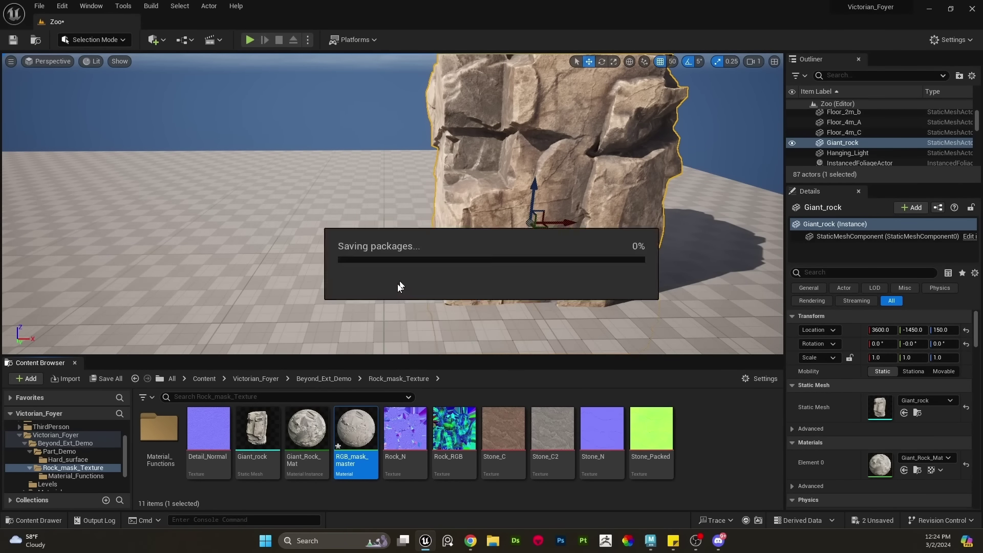
# Open the Giant_Rock_Mat material instance in a small window that leaves the rock in the level viewport visible
pyautogui.doubleClick(310, 441)
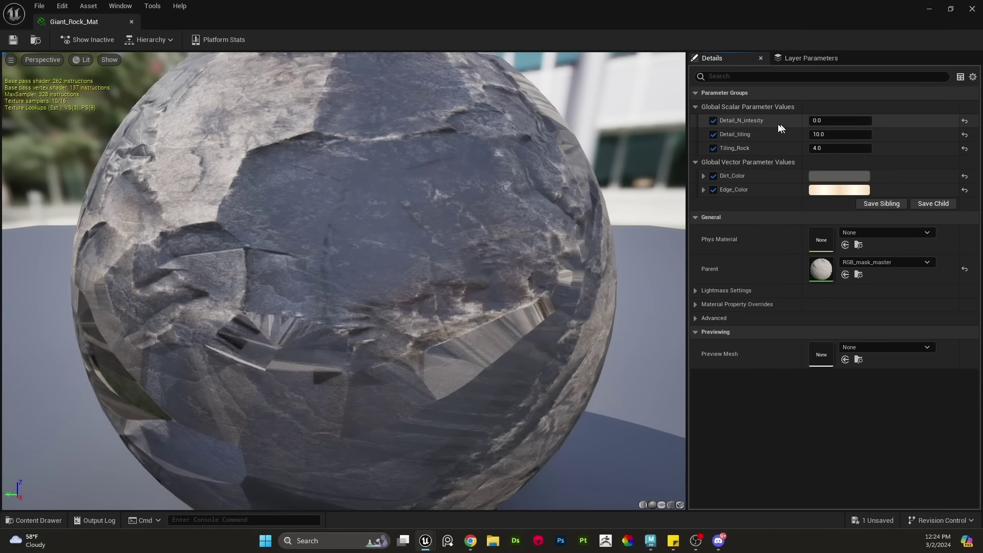
pyautogui.moveTo(837, 7); pyautogui.dragTo(727, 36)
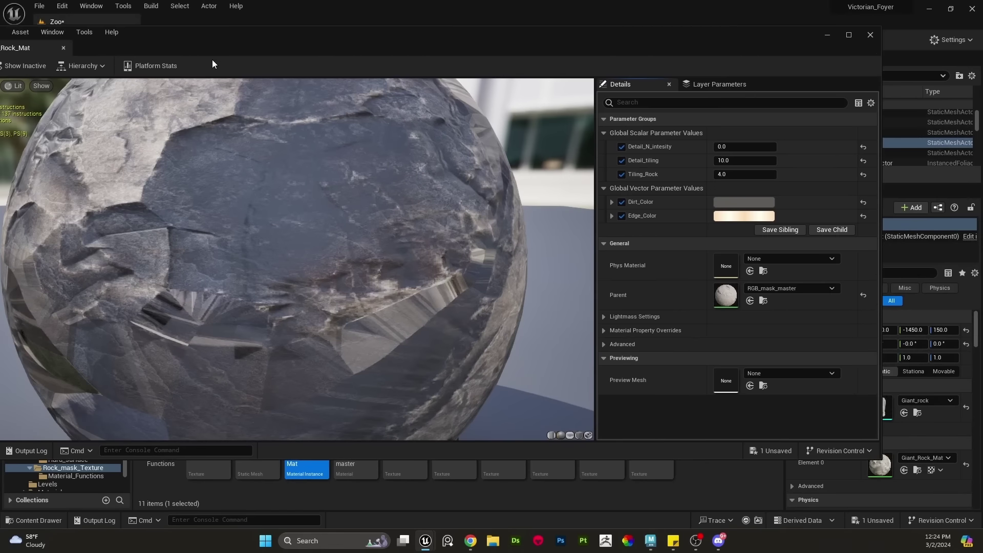
pyautogui.moveTo(223, 42); pyautogui.dragTo(333, 71)
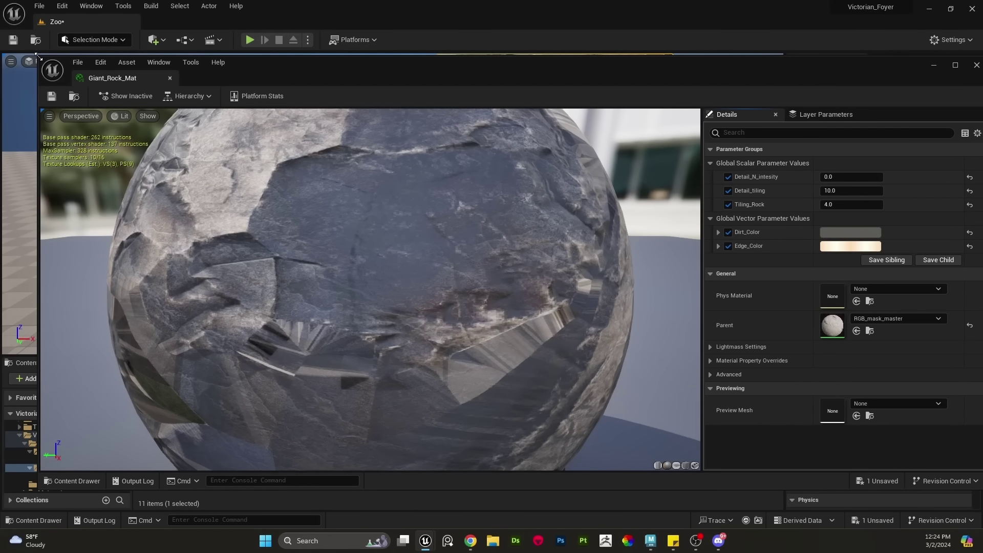
pyautogui.moveTo(38, 54); pyautogui.dragTo(555, 106)
pyautogui.moveTo(770, 117); pyautogui.dragTo(211, 129)
pyautogui.scroll(-5, 571, 299)
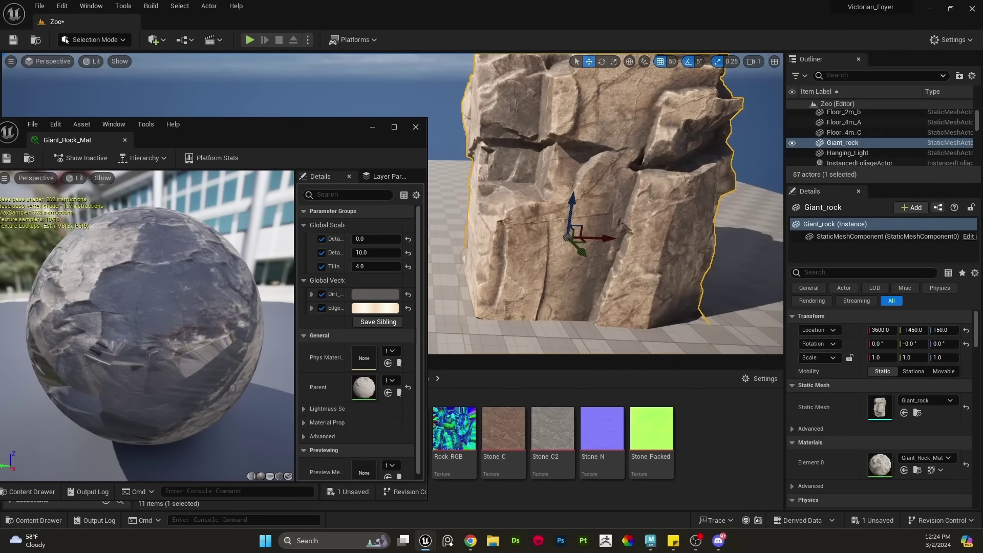
# Play the level from the floor in front of the giant rock, walk up to inspect its surface, and stop playing close to it
pyautogui.rightClick(567, 346)
pyautogui.click(615, 334)
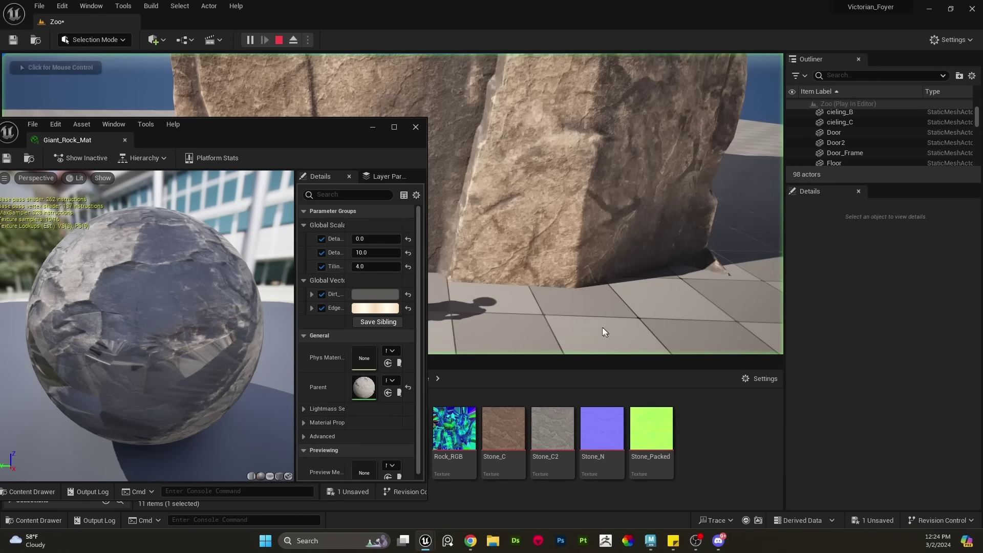
pyautogui.click(604, 332)
pyautogui.press('w')
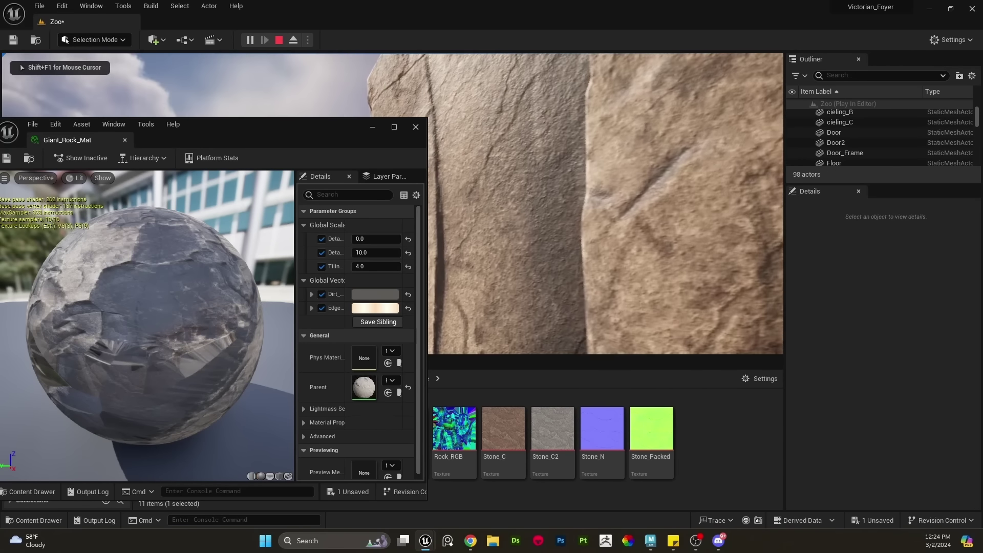
pyautogui.press('s')
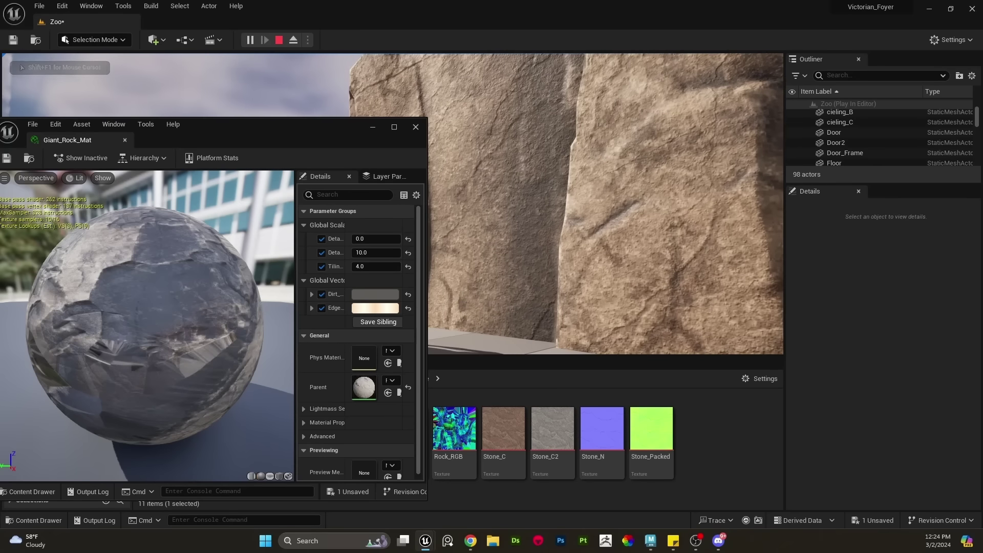
pyautogui.press('Escape')
pyautogui.moveTo(504, 228); pyautogui.dragTo(503, 229, button='right')
pyautogui.press('w')
pyautogui.moveTo(421, 292); pyautogui.dragTo(416, 293, button='right')
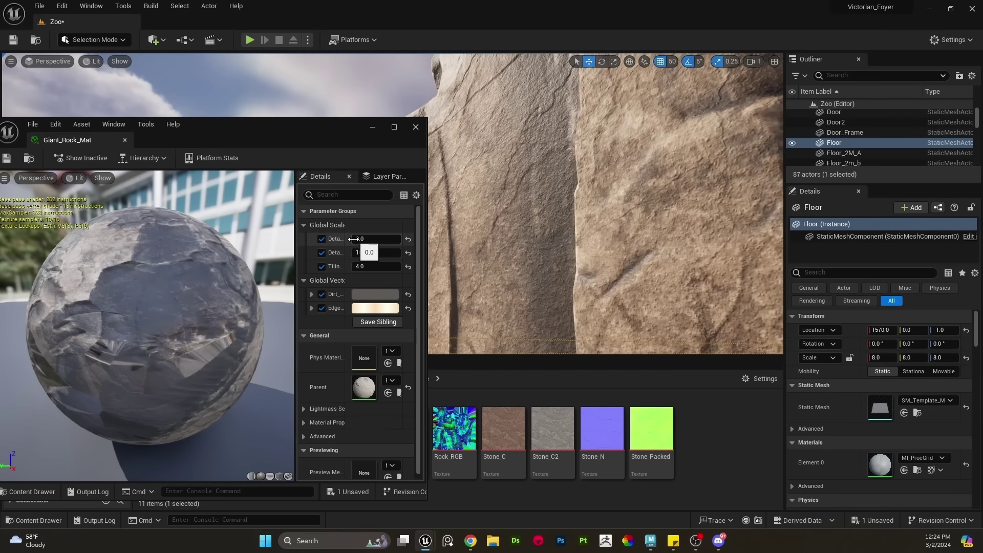
# Make the parameter names readable in Giant_Rock_Mat and set Tiling_Rock to 2 to judge the rock's texture scale
pyautogui.moveTo(295, 225); pyautogui.dragTo(210, 230)
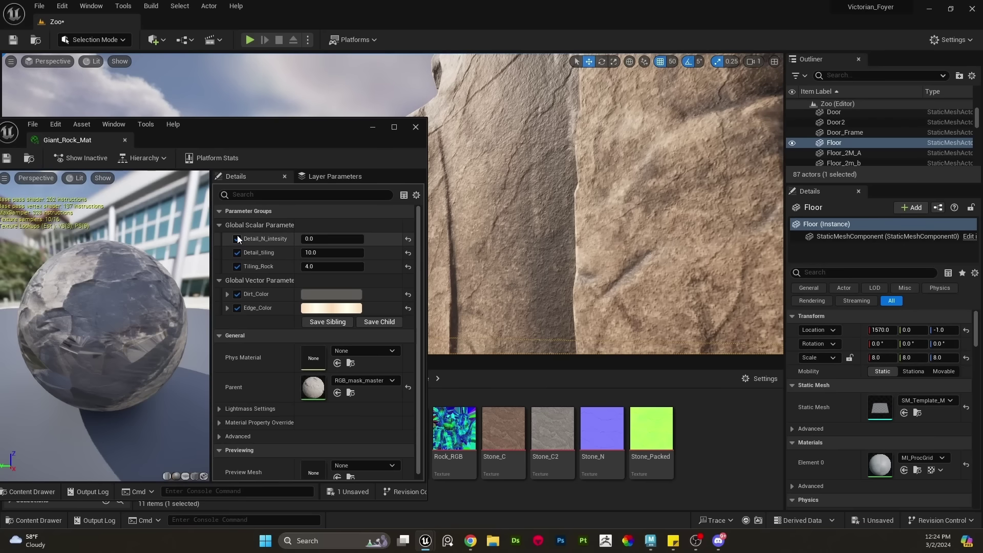
pyautogui.moveTo(212, 240); pyautogui.dragTo(226, 241)
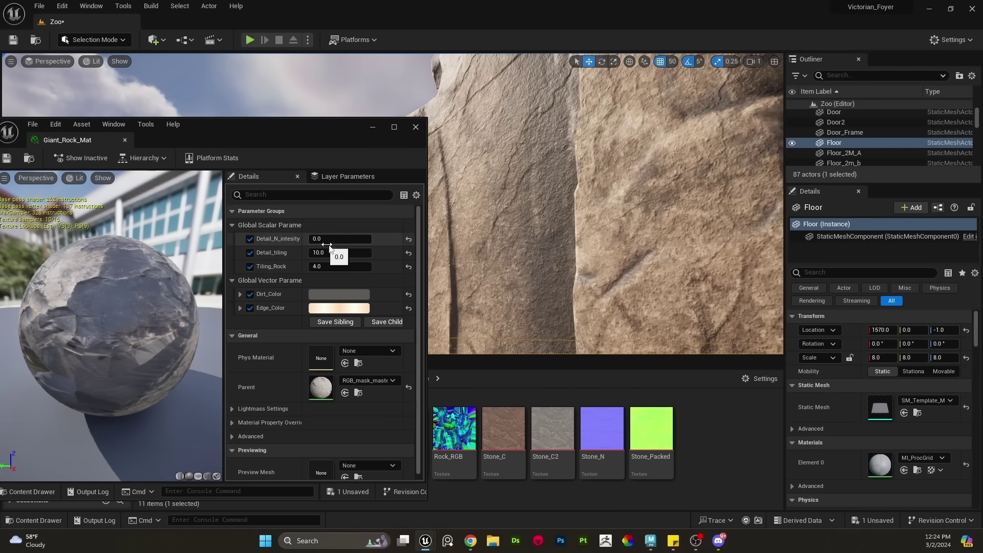
pyautogui.click(333, 266)
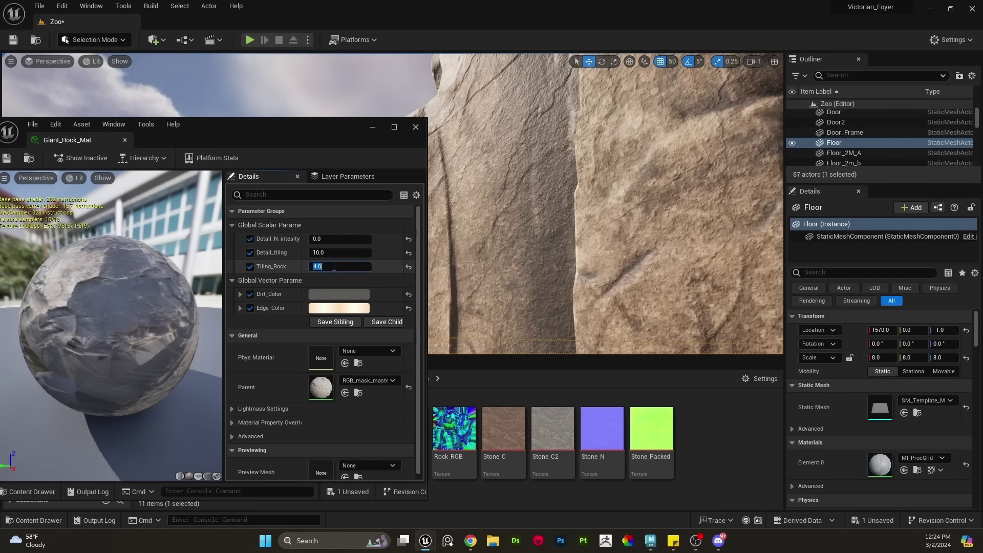
pyautogui.write('2')
pyautogui.press('Return')
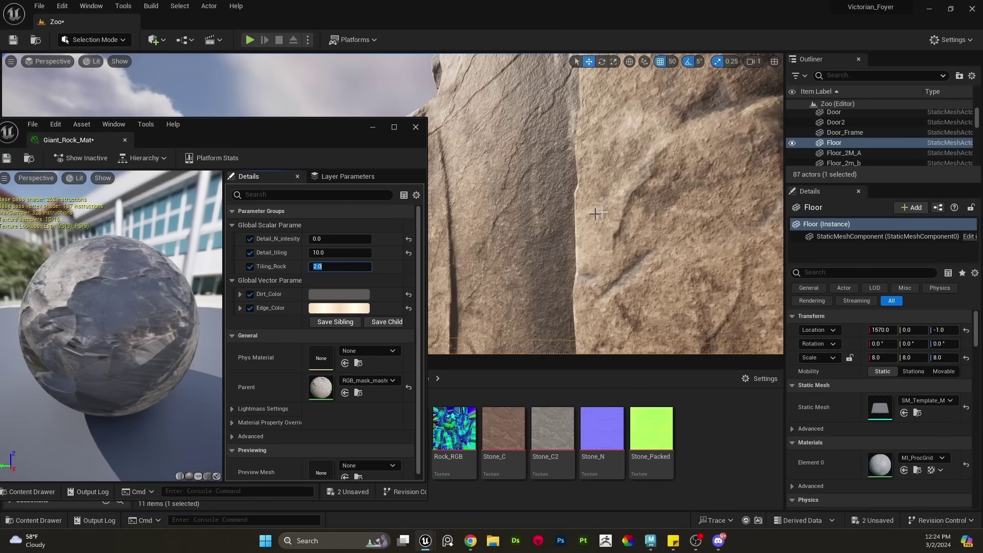
pyautogui.moveTo(538, 230); pyautogui.dragTo(504, 174, button='right')
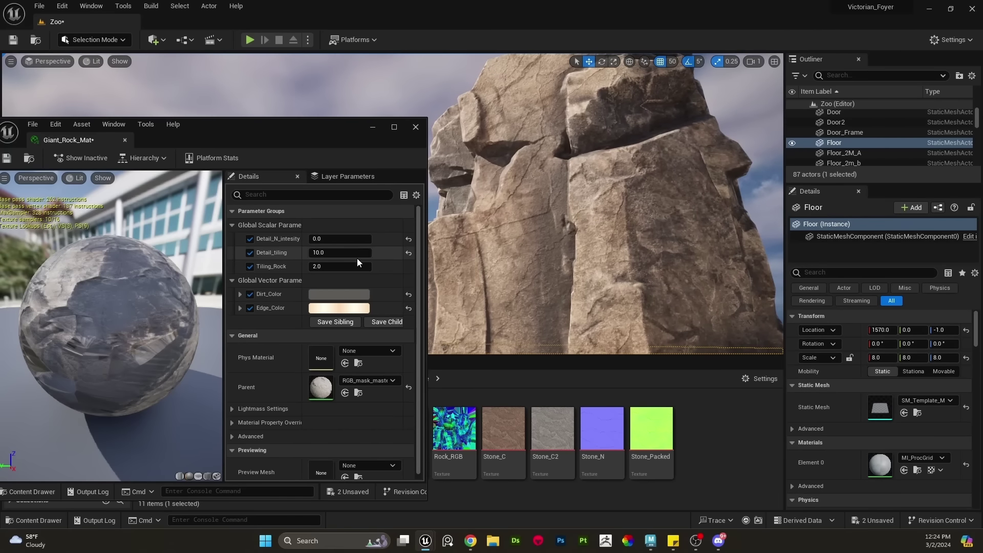
# Set Tiling_Rock to 1 to compare a larger rock texture on the giant rock
pyautogui.click(348, 265)
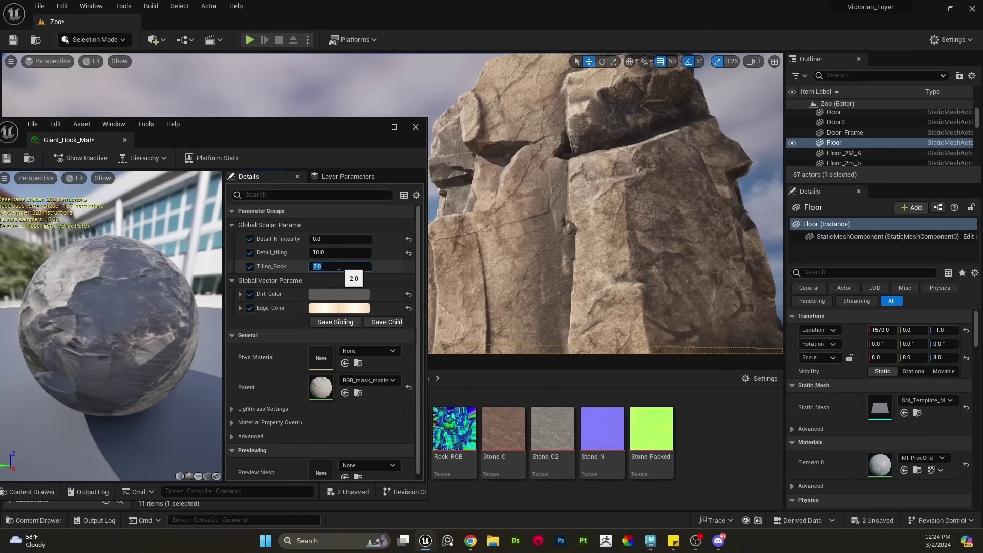
pyautogui.write('1')
pyautogui.press('Return')
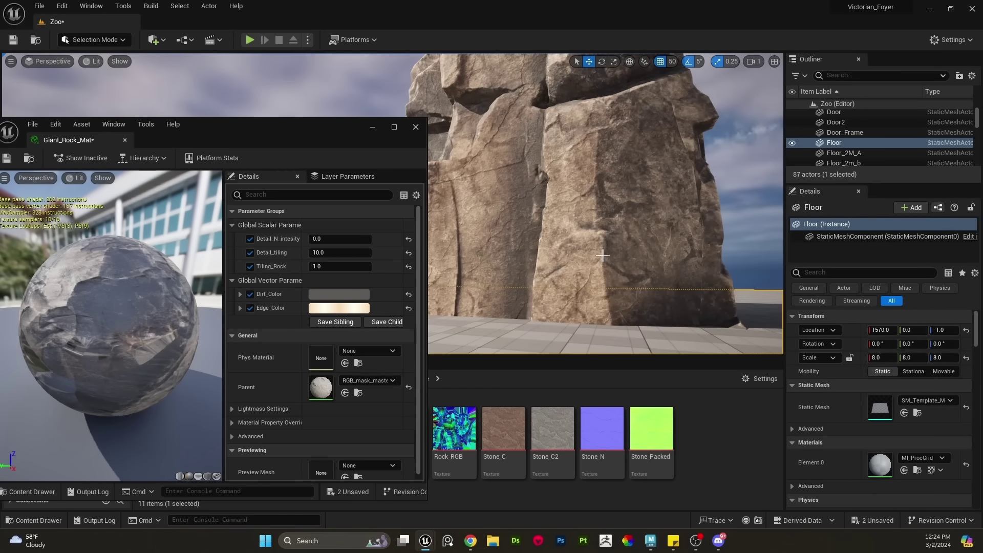
# Try higher Tiling_Rock values on the giant rock, ending with the parameter set to 4
pyautogui.moveTo(325, 268)
pyautogui.mouseDown()
pyautogui.moveTo(379, 269)
pyautogui.moveTo(323, 268)
pyautogui.mouseUp()
pyautogui.click(325, 268)
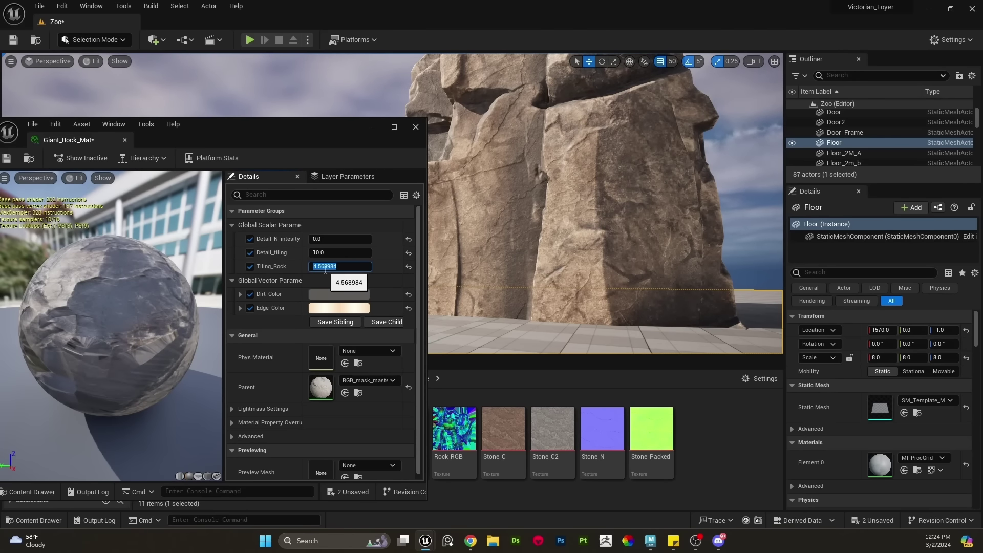
pyautogui.write('4')
pyautogui.press('Return')
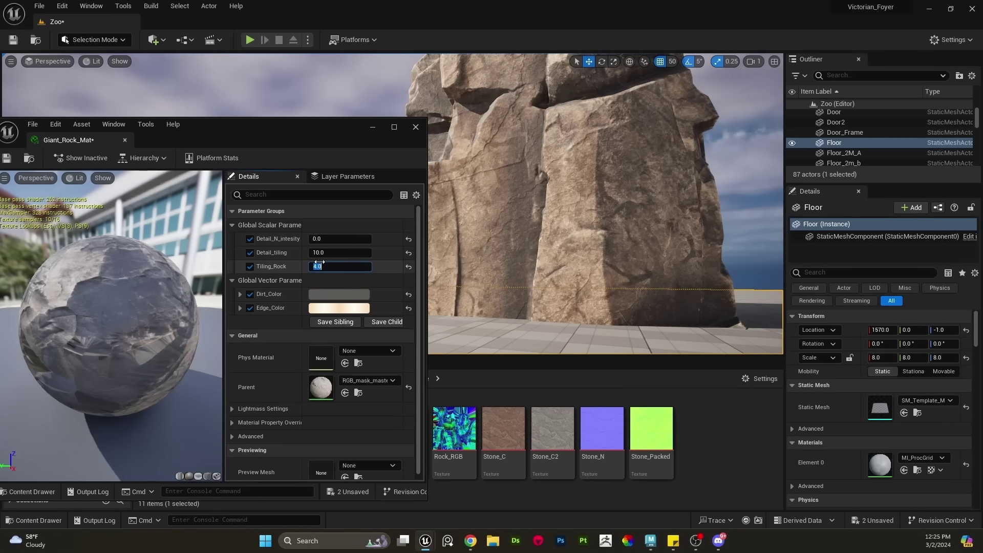
# Switch to the Victorian_Foyer_Kit scene in Maya and open the UV Editor for the Unwrap_Rock mesh
pyautogui.moveTo(654, 547)
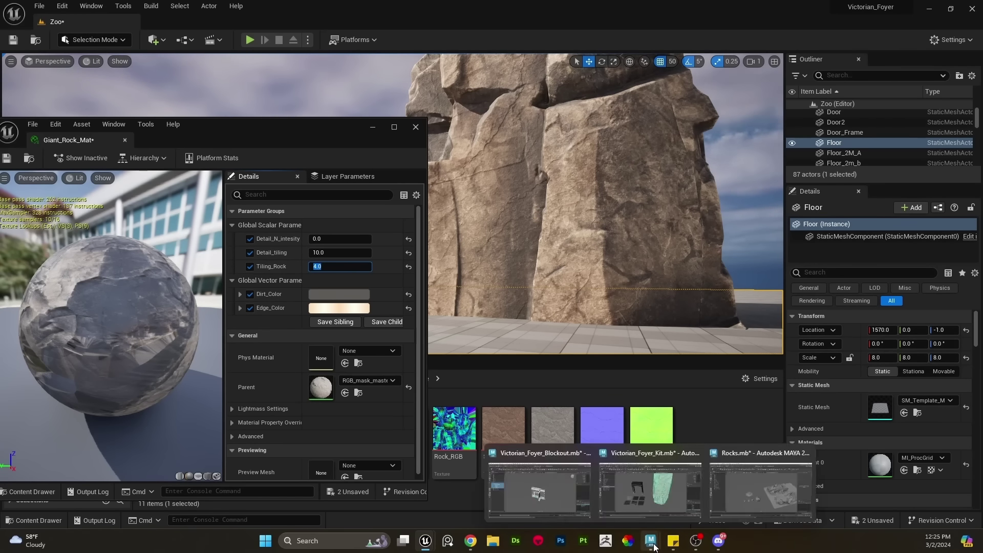
pyautogui.click(657, 509)
pyautogui.click(671, 289)
pyautogui.click(573, 184)
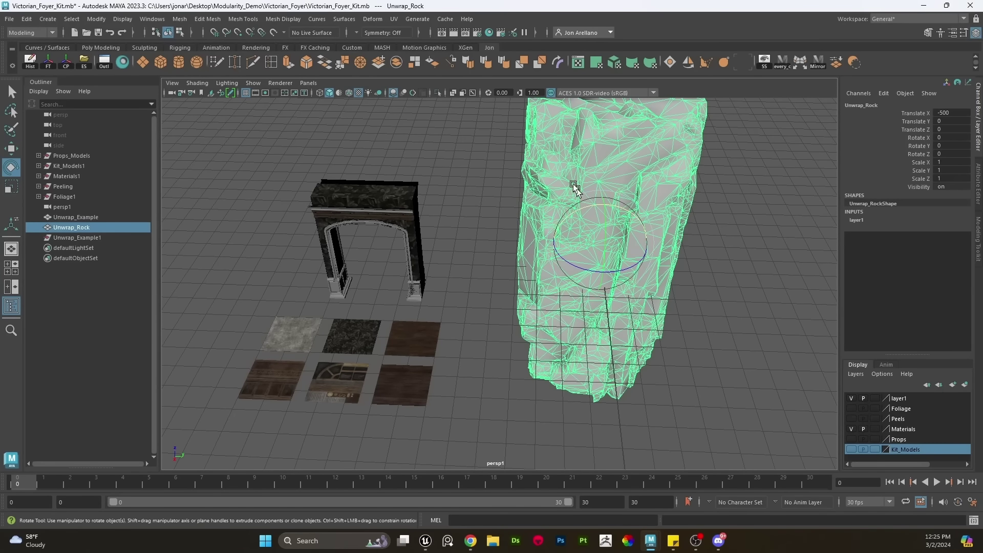
pyautogui.click(579, 64)
pyautogui.moveTo(284, 202); pyautogui.dragTo(302, 126)
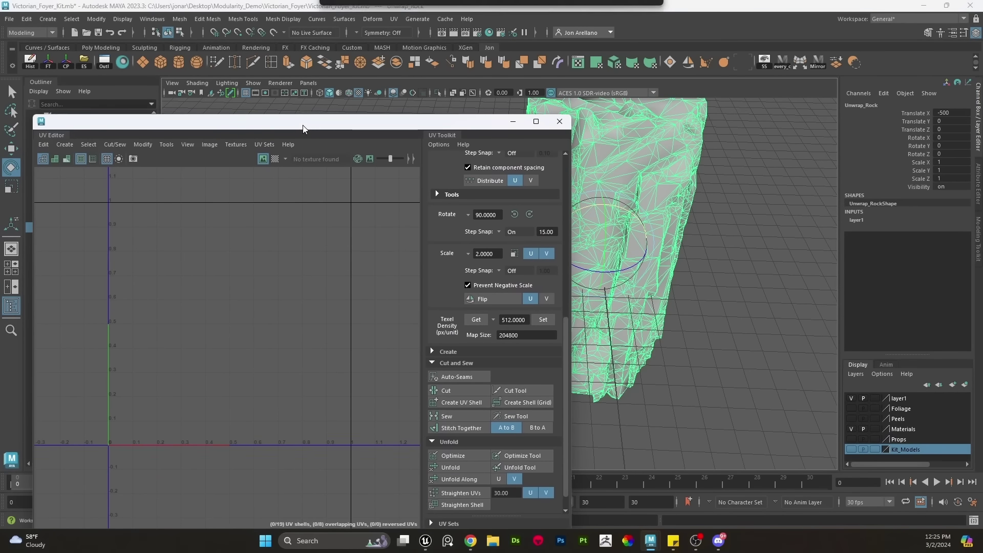
# Show the rock's UVs in UV component mode and select all of its UV shells
pyautogui.moveTo(311, 319); pyautogui.dragTo(379, 306, button='right')
pyautogui.click(368, 325)
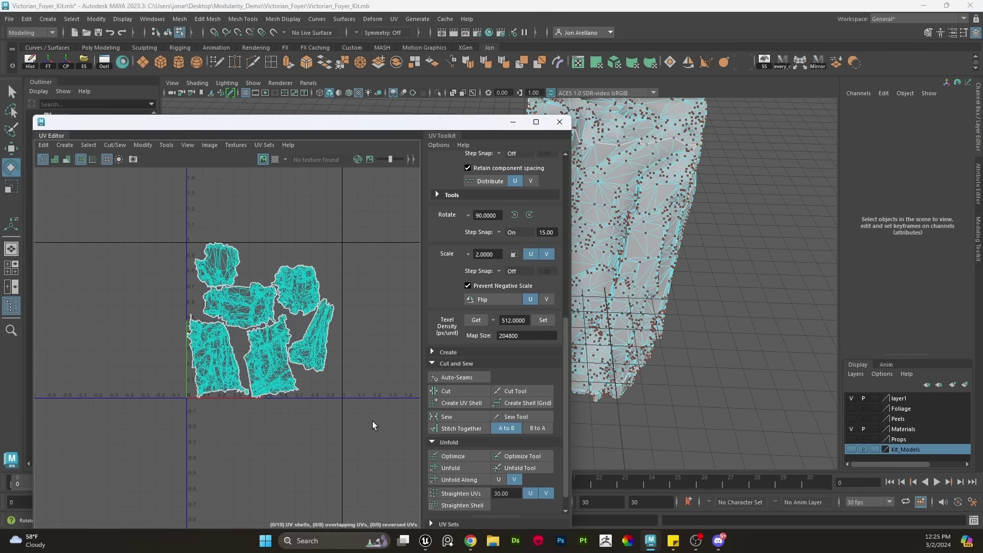
pyautogui.moveTo(375, 424); pyautogui.dragTo(122, 193)
pyautogui.scroll(3, 193, 229)
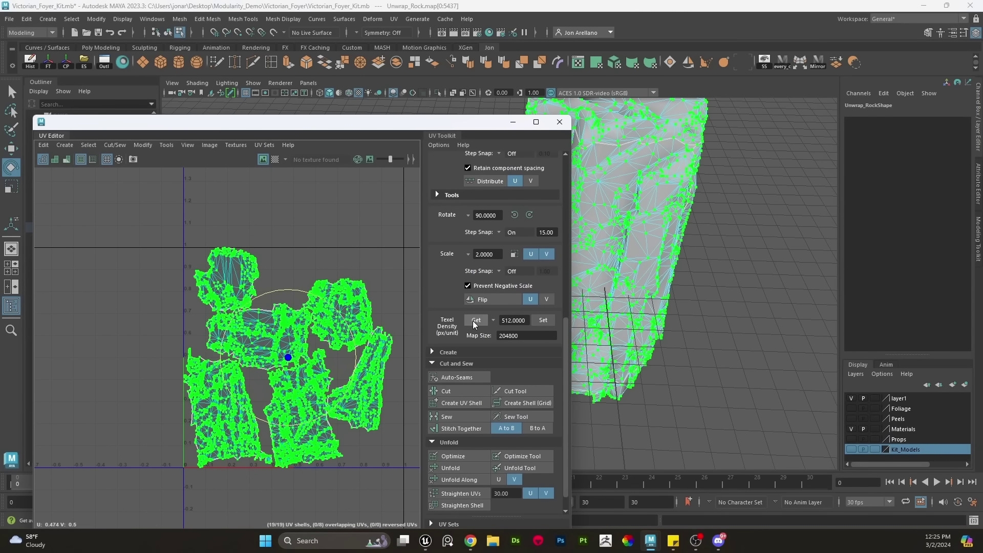